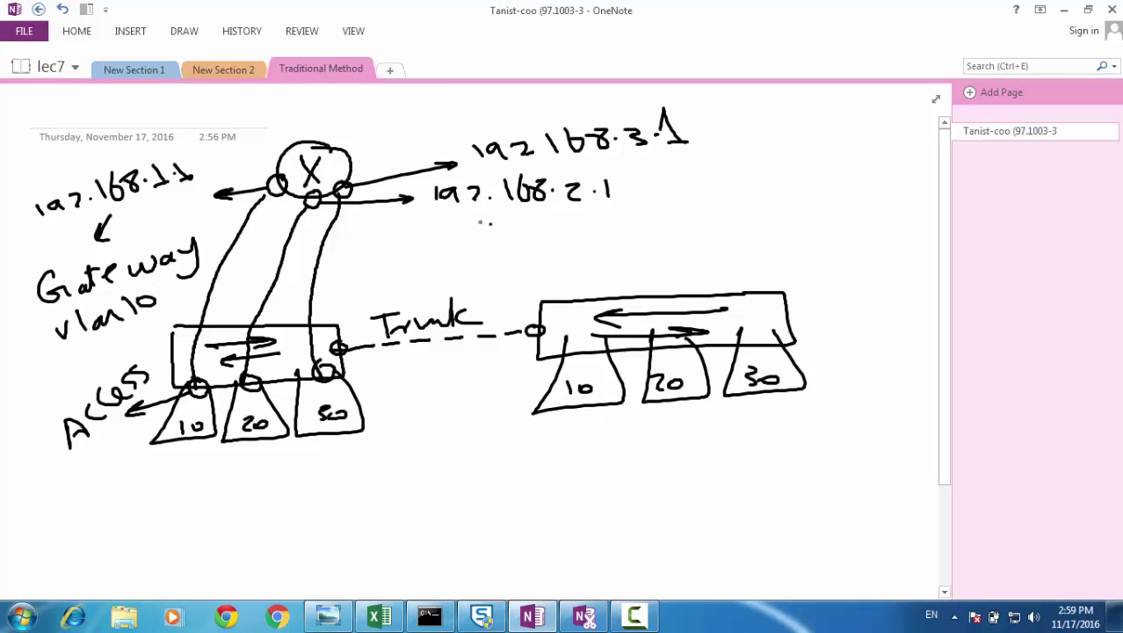
Step: Handwrite "Gateway vlan 20" beneath the 192.168.2.1 address in the network sketch
{"action": "left_click_drag", "start_coordinate": [497, 227], "coordinate": [502, 237]}
{"action": "left_click_drag", "start_coordinate": [488, 232], "coordinate": [501, 246]}
{"action": "left_click", "coordinate": [528, 229]}
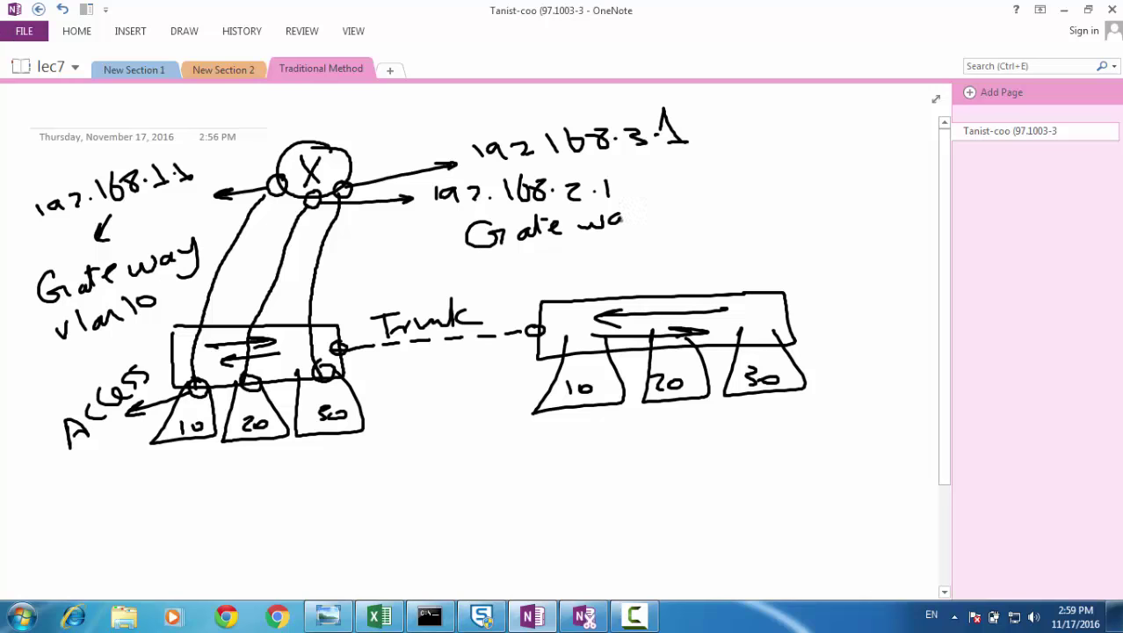
{"action": "left_click_drag", "start_coordinate": [617, 216], "coordinate": [623, 225]}
{"action": "left_click_drag", "start_coordinate": [635, 215], "coordinate": [662, 222]}
{"action": "left_click_drag", "start_coordinate": [538, 258], "coordinate": [554, 257]}
{"action": "left_click_drag", "start_coordinate": [567, 246], "coordinate": [577, 268]}
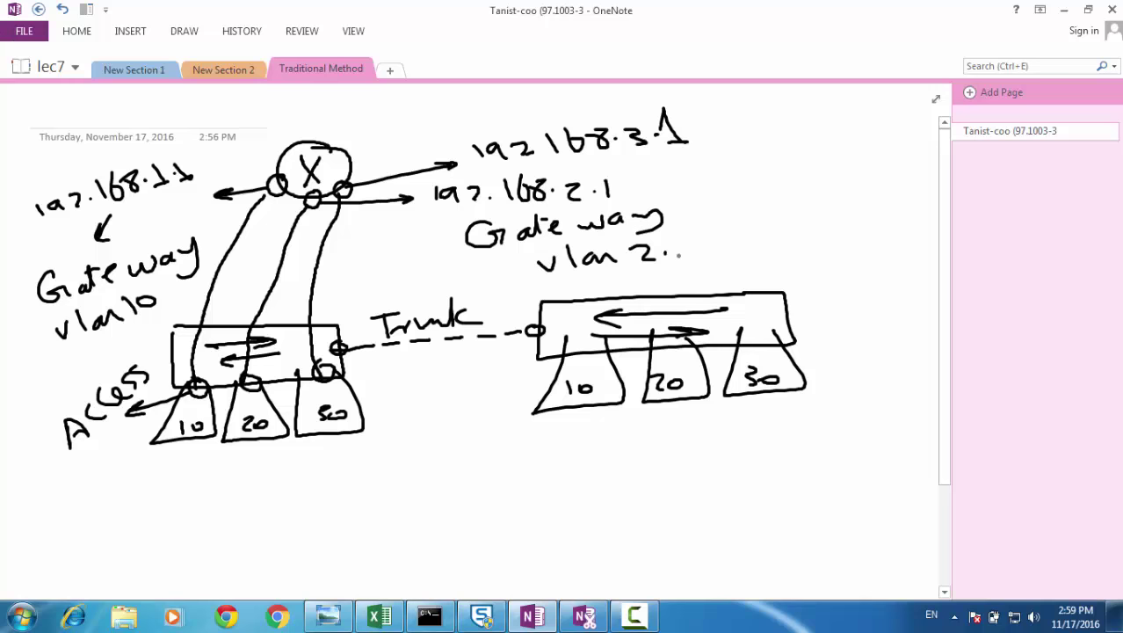
{"action": "left_click_drag", "start_coordinate": [673, 246], "coordinate": [677, 248]}
Step: Draw an arrow from the 192.168.3.1 address and handwrite "Gateway vlan 30" beside it
{"action": "left_click_drag", "start_coordinate": [713, 125], "coordinate": [715, 139]}
{"action": "left_click_drag", "start_coordinate": [761, 116], "coordinate": [763, 137]}
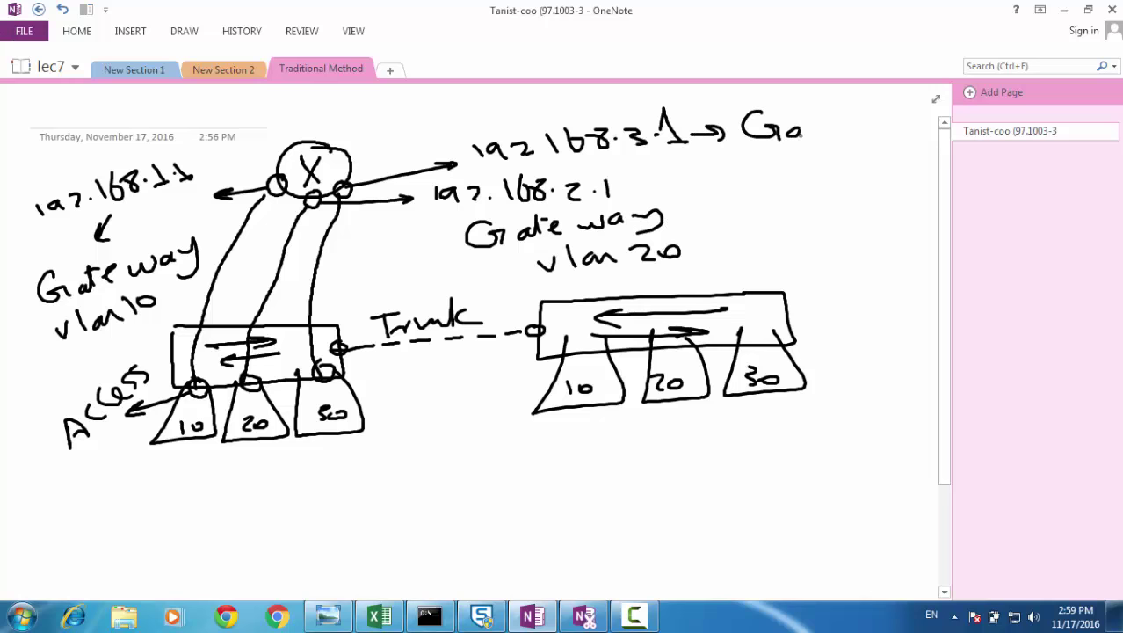
{"action": "mouse_move", "coordinate": [852, 117]}
{"action": "left_mouse_down"}
{"action": "mouse_move", "coordinate": [891, 123]}
{"action": "mouse_move", "coordinate": [882, 153]}
{"action": "left_mouse_up"}
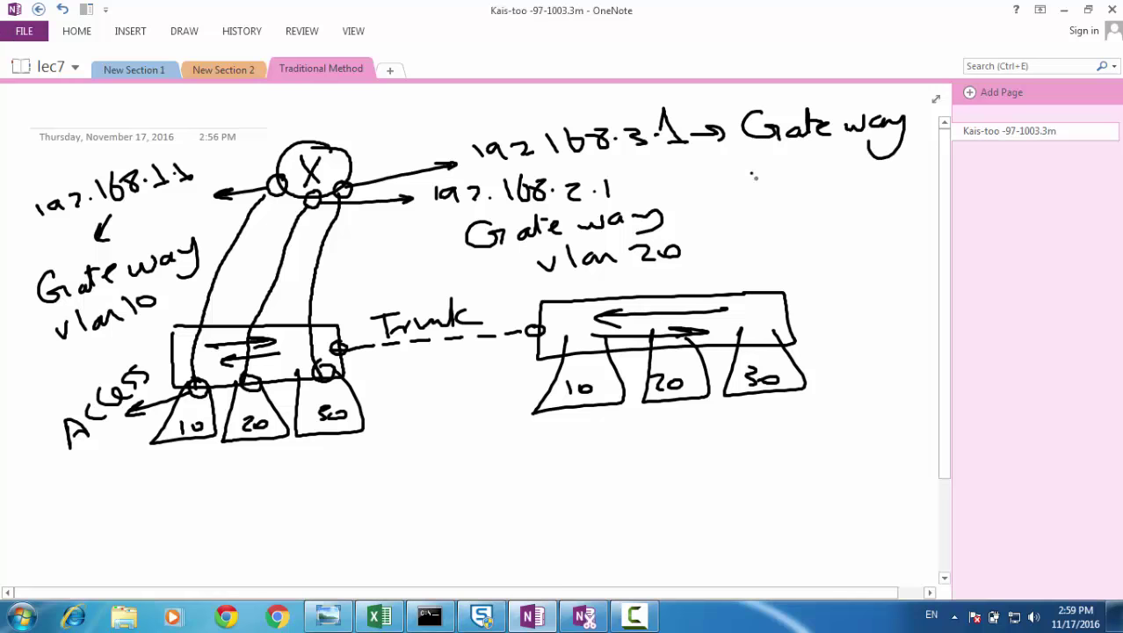
{"action": "left_click_drag", "start_coordinate": [750, 162], "coordinate": [776, 160]}
{"action": "mouse_move", "coordinate": [785, 155]}
{"action": "left_mouse_down"}
{"action": "mouse_move", "coordinate": [787, 181]}
{"action": "mouse_move", "coordinate": [815, 179]}
{"action": "left_mouse_up"}
{"action": "mouse_move", "coordinate": [819, 167]}
{"action": "left_mouse_down"}
{"action": "mouse_move", "coordinate": [837, 179]}
{"action": "mouse_move", "coordinate": [863, 165]}
{"action": "left_mouse_up"}
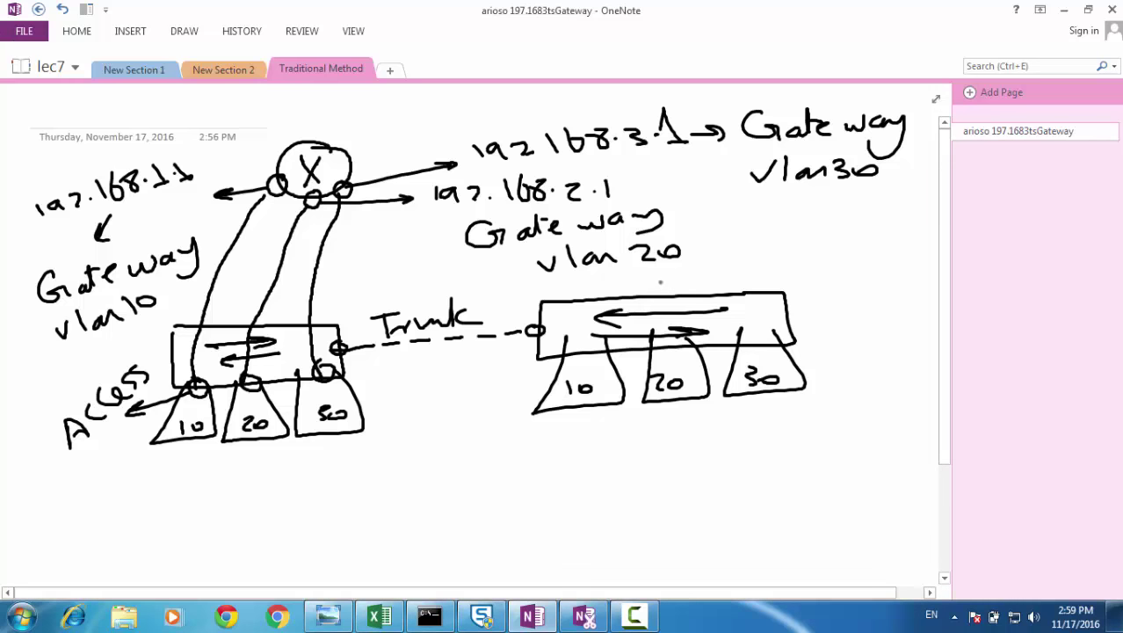
Step: Switch to Cisco Packet Tracer and place two 2960 switches side by side, well apart, in the workspace
{"action": "left_click", "coordinate": [638, 612]}
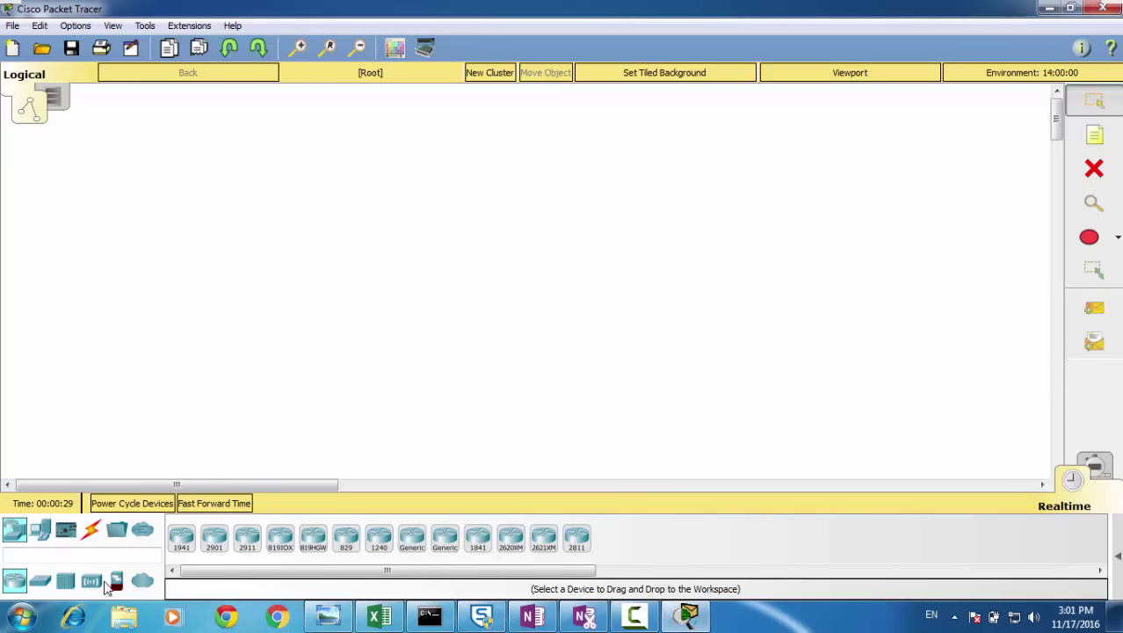
{"action": "left_click", "coordinate": [40, 581]}
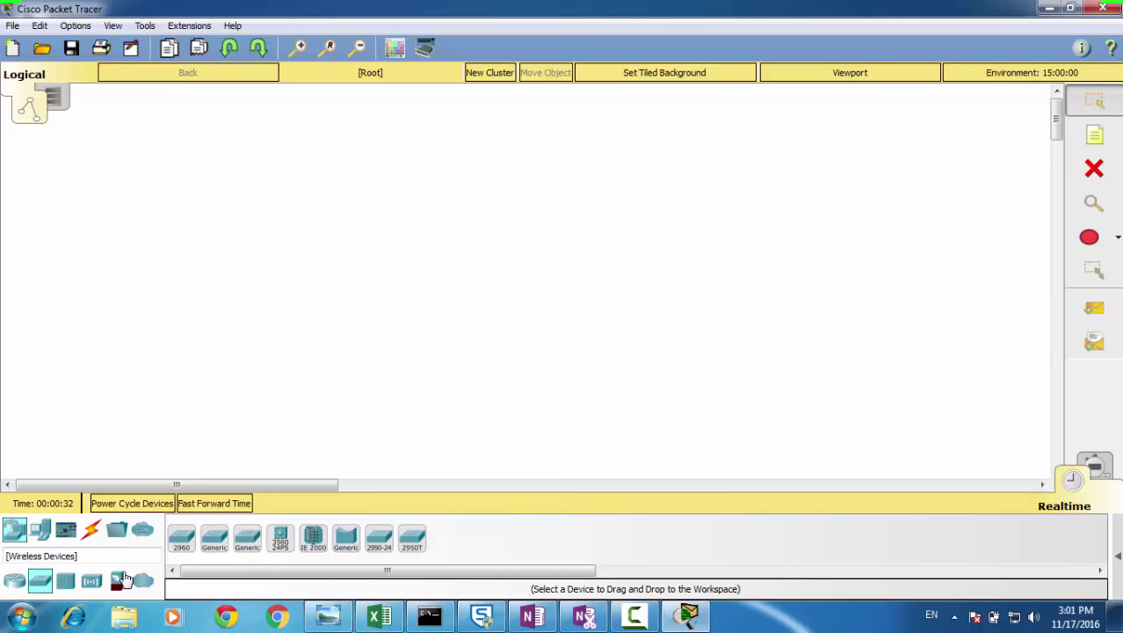
{"action": "left_click", "coordinate": [181, 538]}
{"action": "left_click", "coordinate": [200, 274]}
{"action": "left_click", "coordinate": [181, 540]}
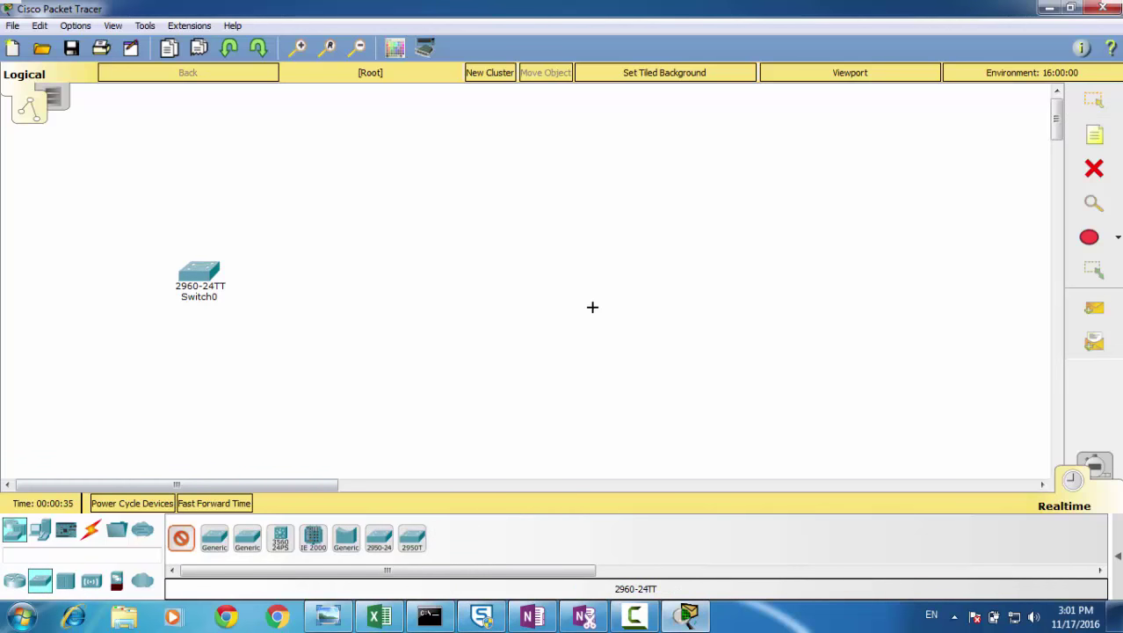
{"action": "left_click", "coordinate": [590, 259]}
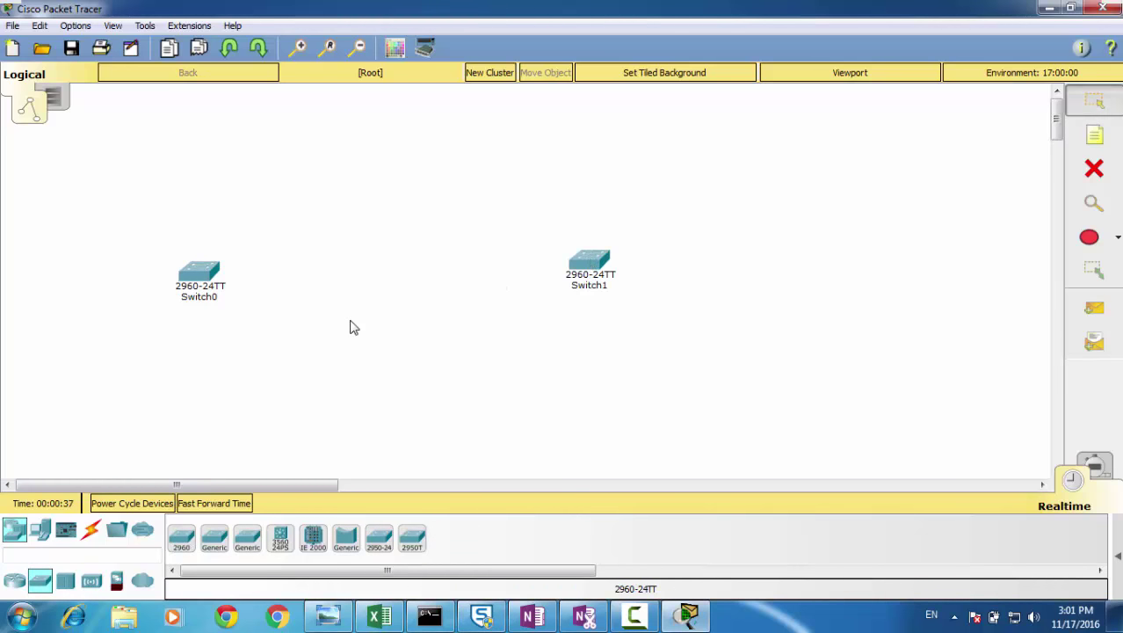
Step: Place six generic PCs in the workspace, three below Switch0 and three below Switch1
{"action": "left_click", "coordinate": [40, 532]}
{"action": "left_click", "coordinate": [183, 546], "text": "ctrl"}
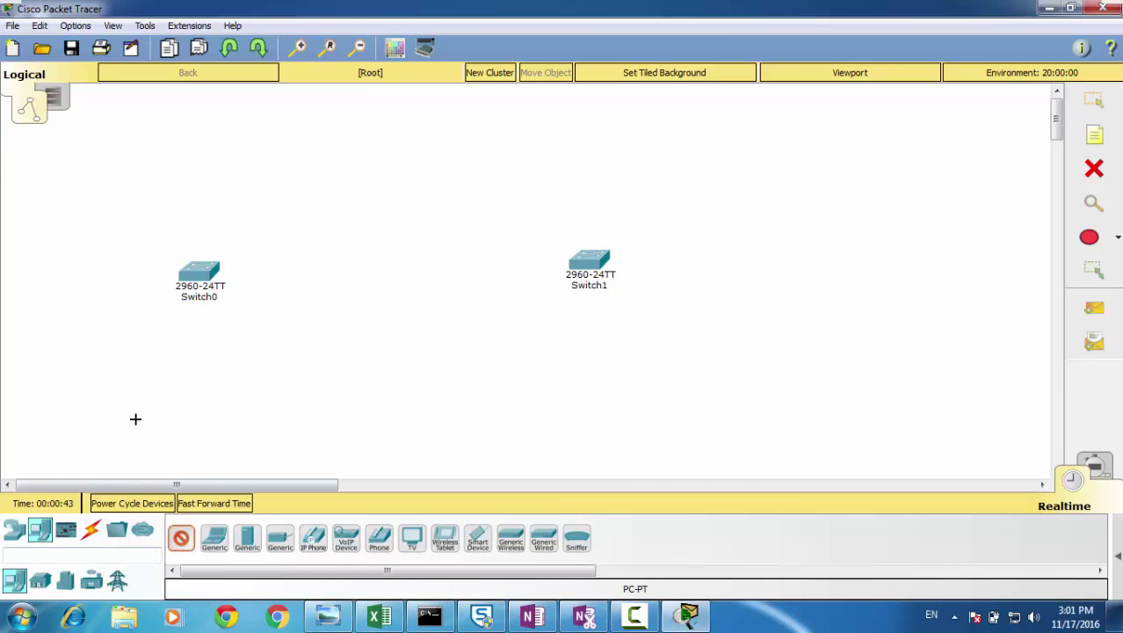
{"action": "left_click", "coordinate": [103, 406]}
{"action": "left_click", "coordinate": [184, 410]}
{"action": "left_click", "coordinate": [289, 406]}
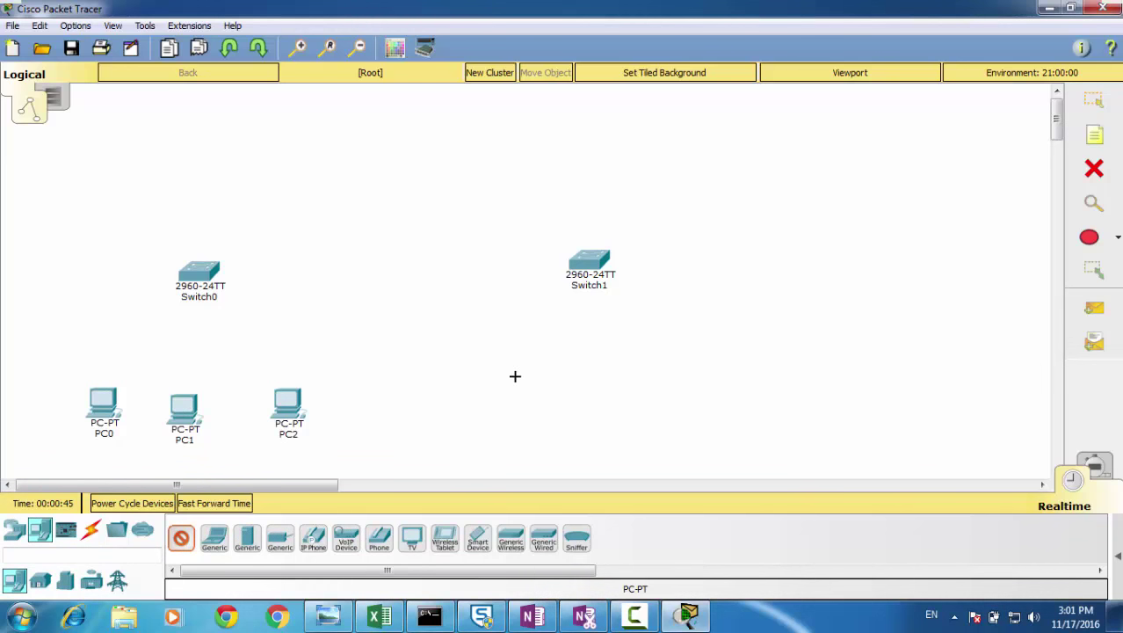
{"action": "left_click", "coordinate": [560, 385]}
{"action": "left_click", "coordinate": [635, 392]}
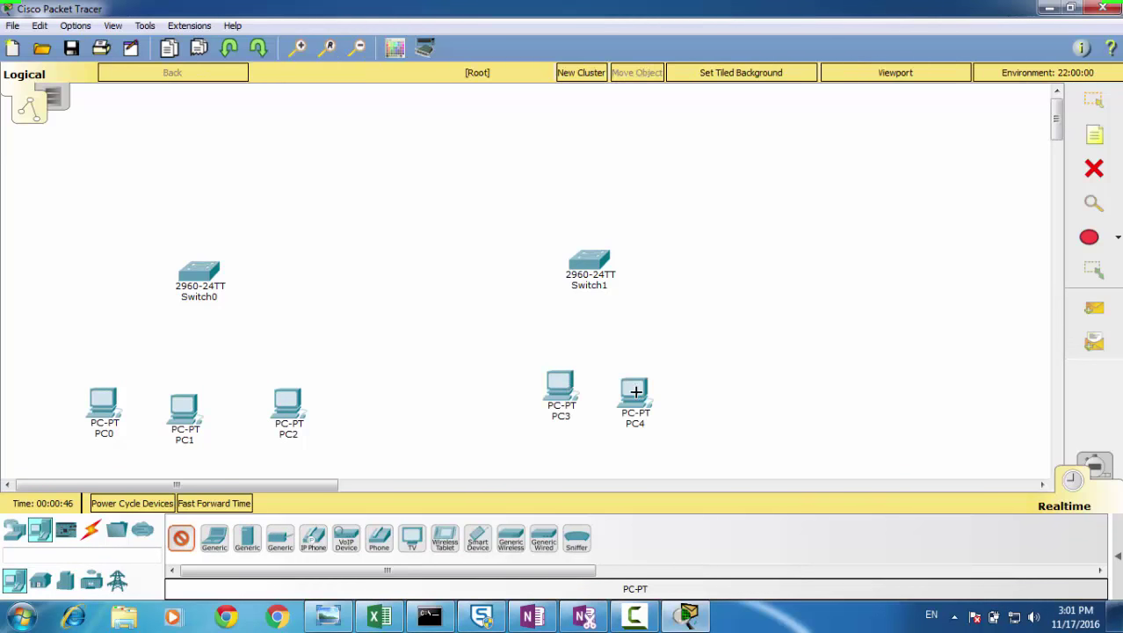
{"action": "left_click", "coordinate": [727, 385]}
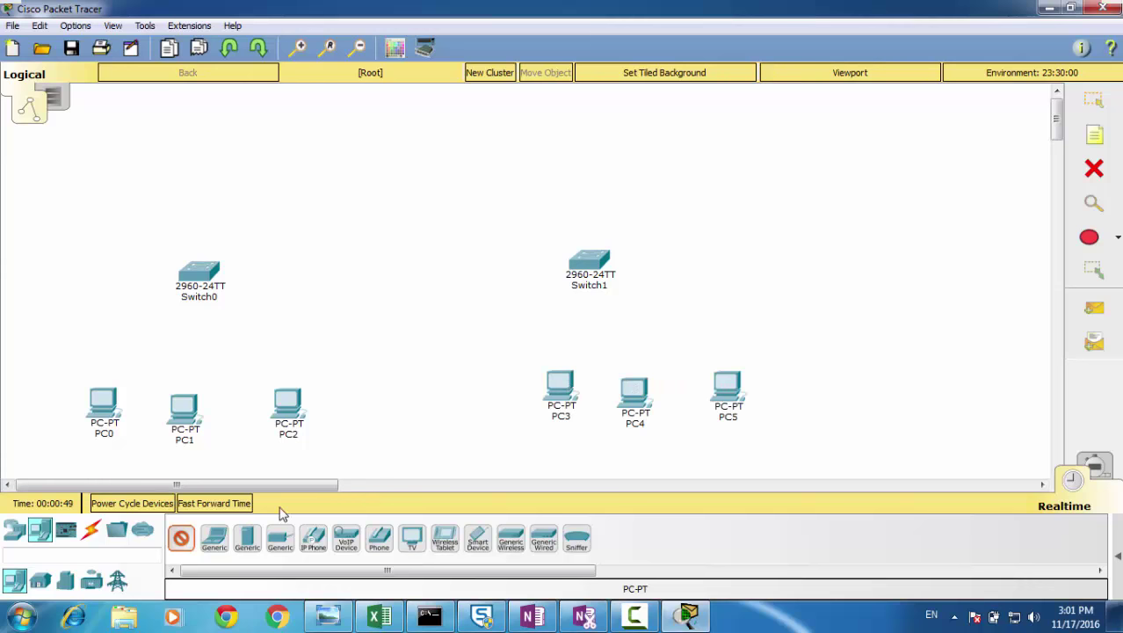
Step: Connect PC0 to FastEthernet0/1 on Switch0 with a copper straight-through cable
{"action": "left_click", "coordinate": [90, 529]}
{"action": "left_click", "coordinate": [247, 537]}
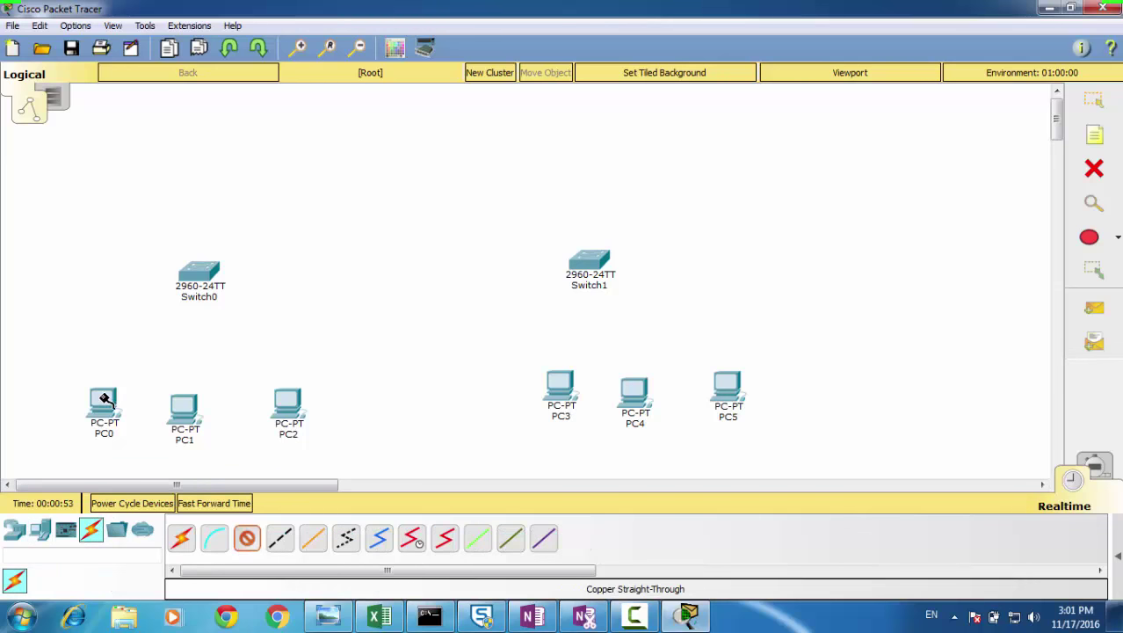
{"action": "left_click", "coordinate": [102, 400]}
{"action": "left_click", "coordinate": [146, 459]}
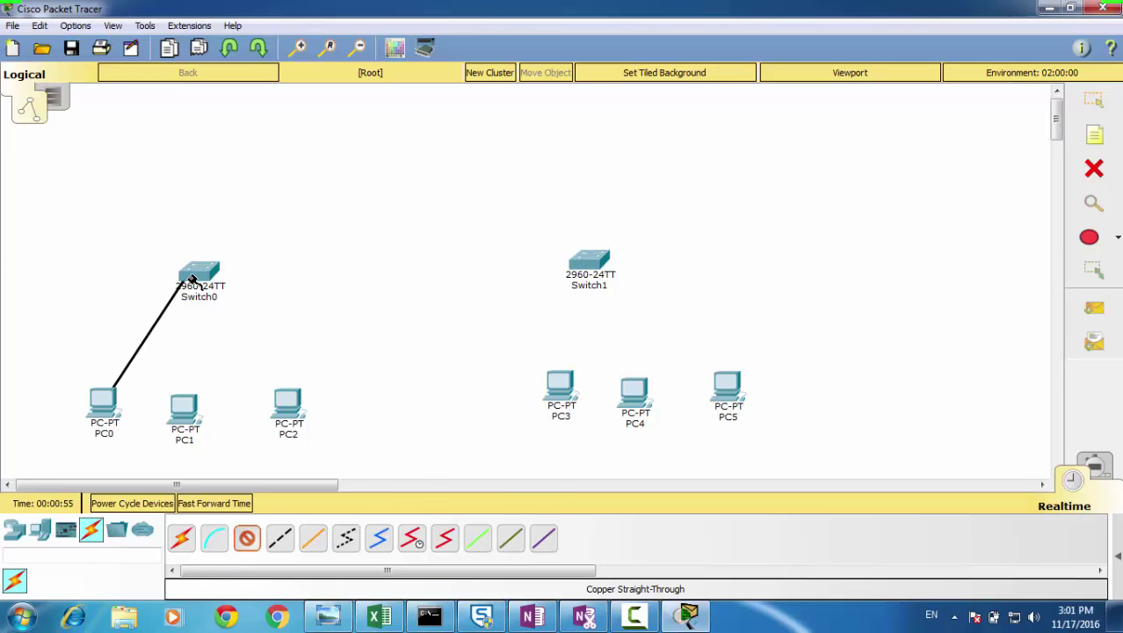
{"action": "left_click", "coordinate": [194, 280]}
{"action": "left_click", "coordinate": [274, 32]}
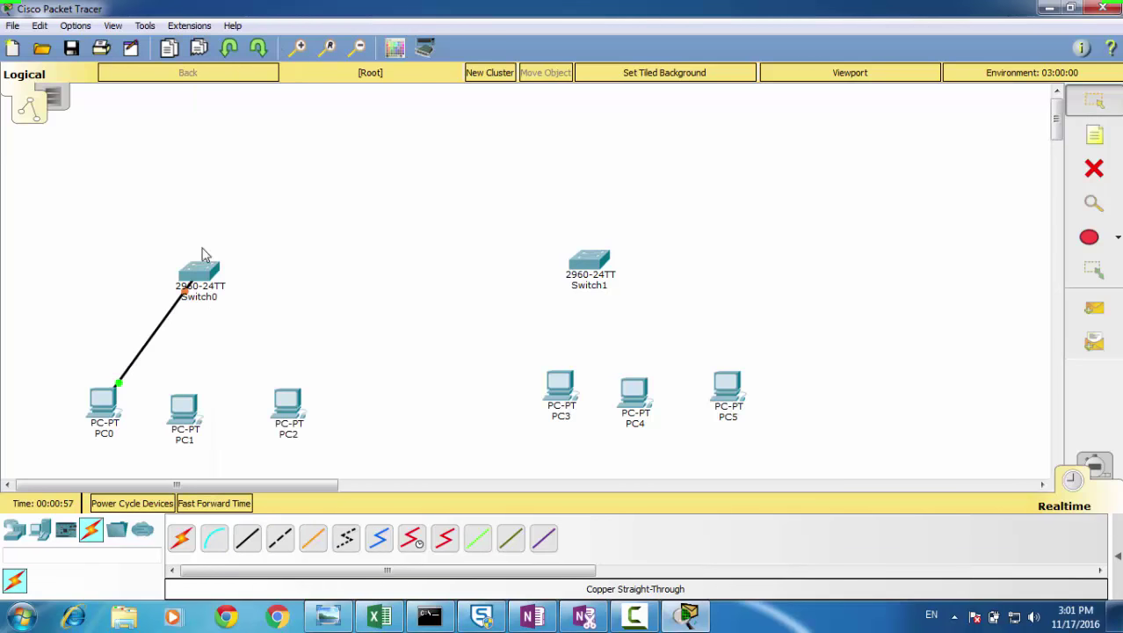
Step: Connect PC1 to FastEthernet0/6 on Switch0 with a copper straight-through cable
{"action": "left_click", "coordinate": [247, 537]}
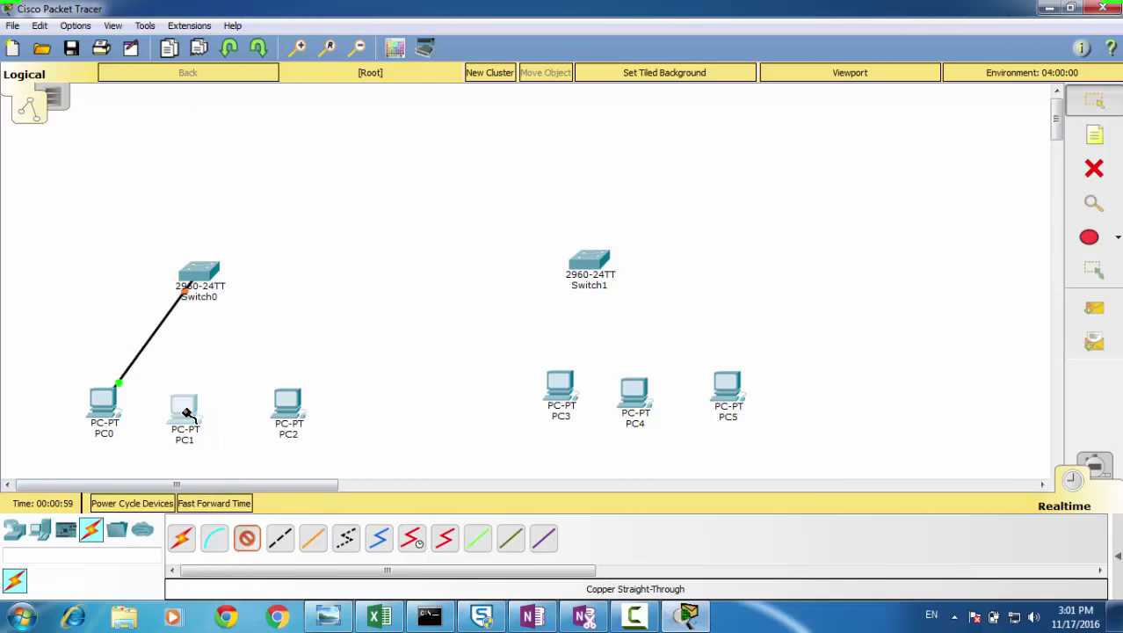
{"action": "left_click", "coordinate": [186, 411]}
{"action": "left_click", "coordinate": [219, 474]}
{"action": "left_click", "coordinate": [213, 283]}
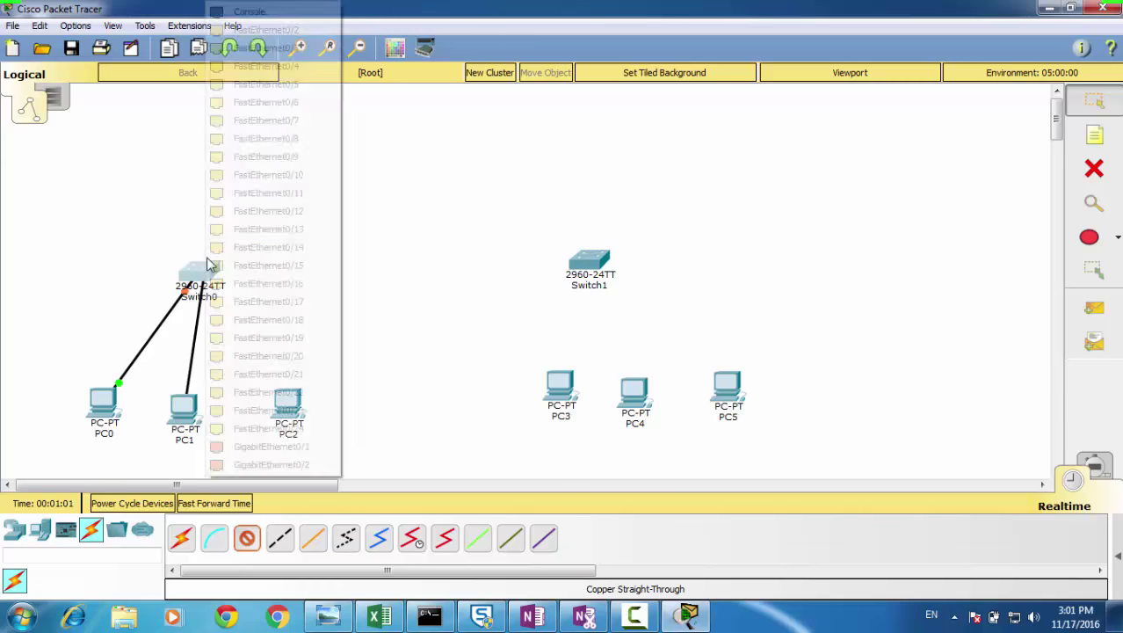
{"action": "left_click", "coordinate": [266, 104]}
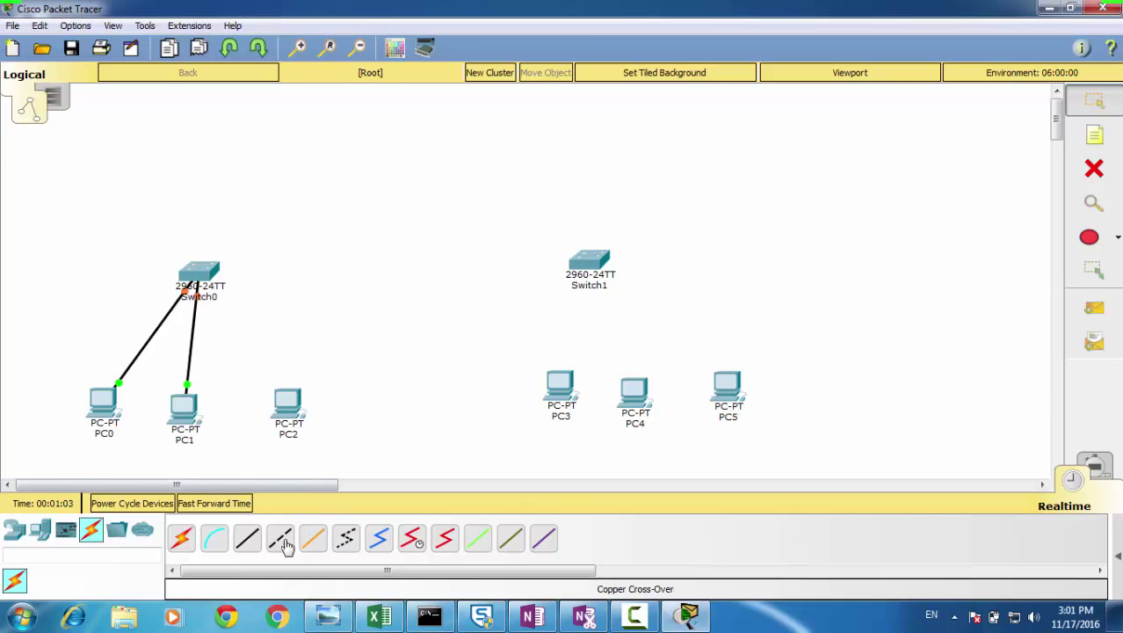
Step: Connect PC2 to a free FastEthernet port on Switch0 with a copper straight-through cable
{"action": "left_click", "coordinate": [279, 537]}
{"action": "left_click", "coordinate": [288, 404]}
{"action": "left_click", "coordinate": [321, 473]}
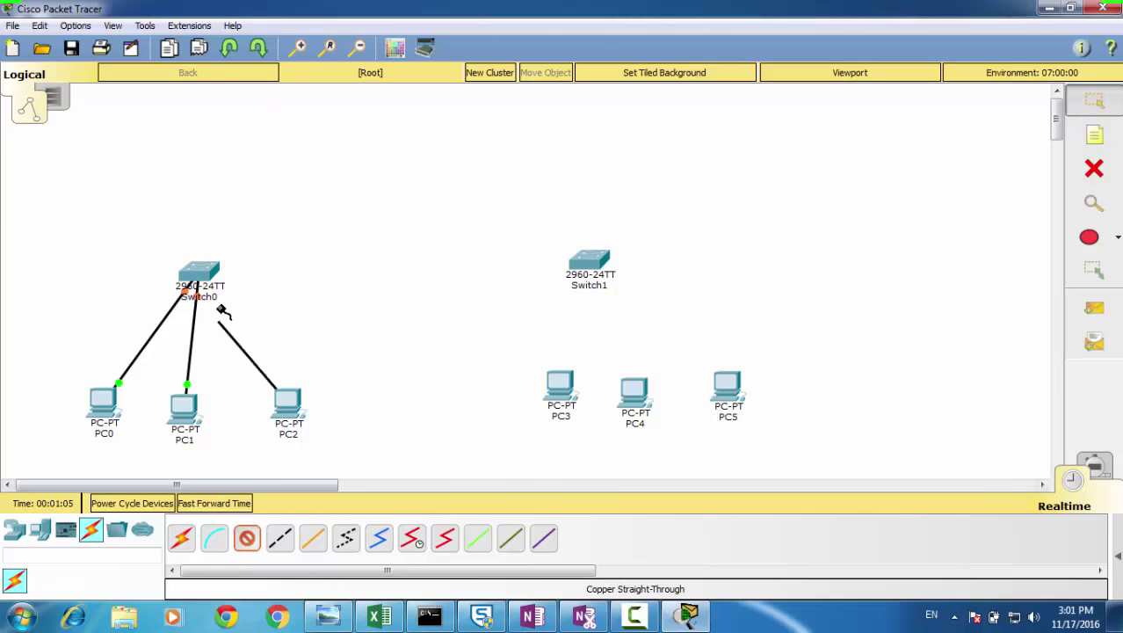
{"action": "left_click", "coordinate": [214, 279]}
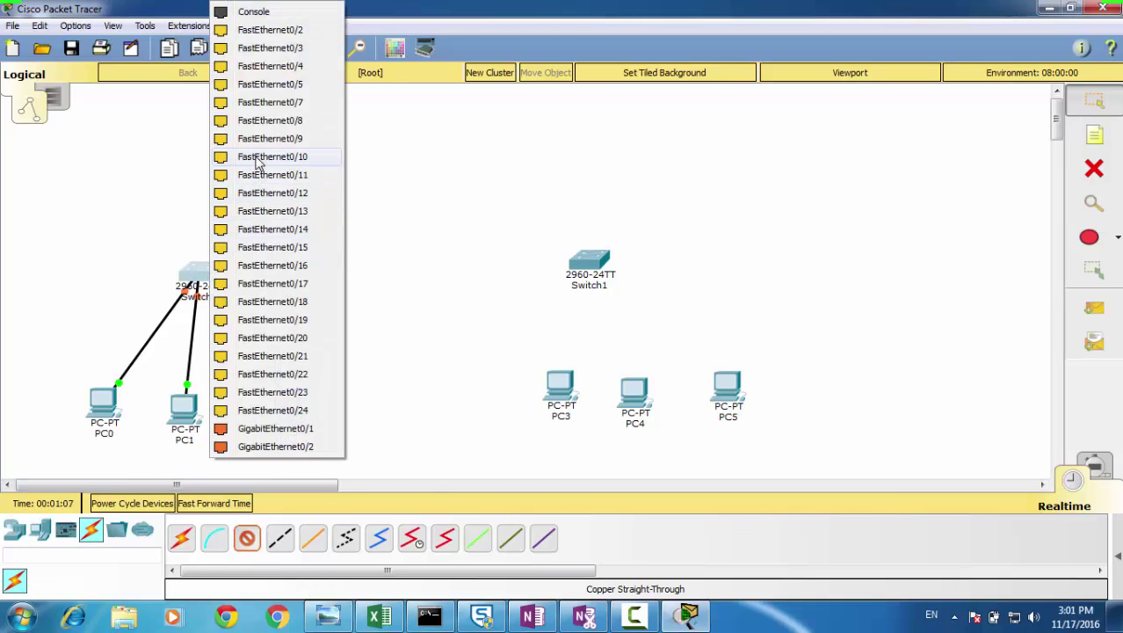
{"action": "left_click", "coordinate": [263, 192]}
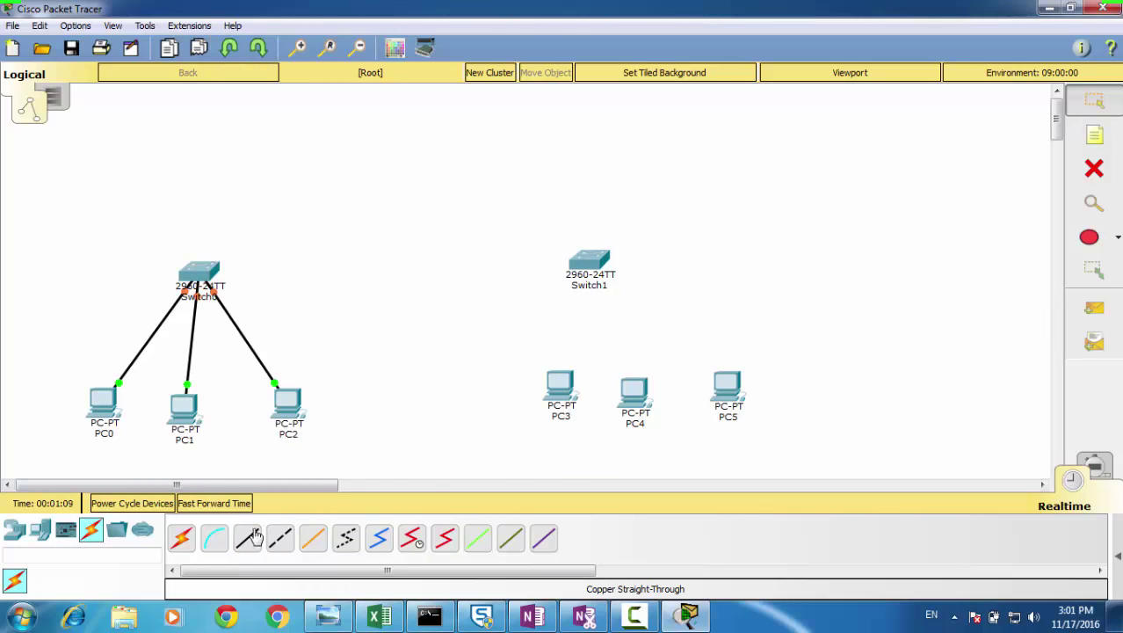
Step: Connect PC3 to FastEthernet0/1 on Switch1 with a copper straight-through cable
{"action": "left_click", "coordinate": [555, 387]}
{"action": "left_click", "coordinate": [570, 452]}
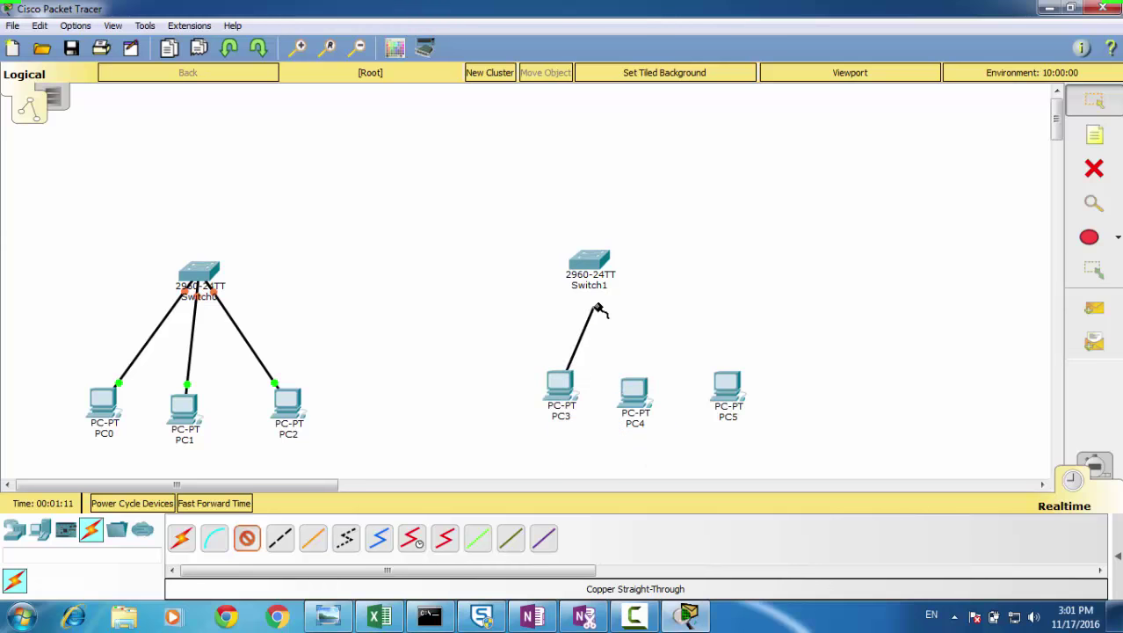
{"action": "left_click", "coordinate": [594, 263]}
{"action": "left_click", "coordinate": [637, 45]}
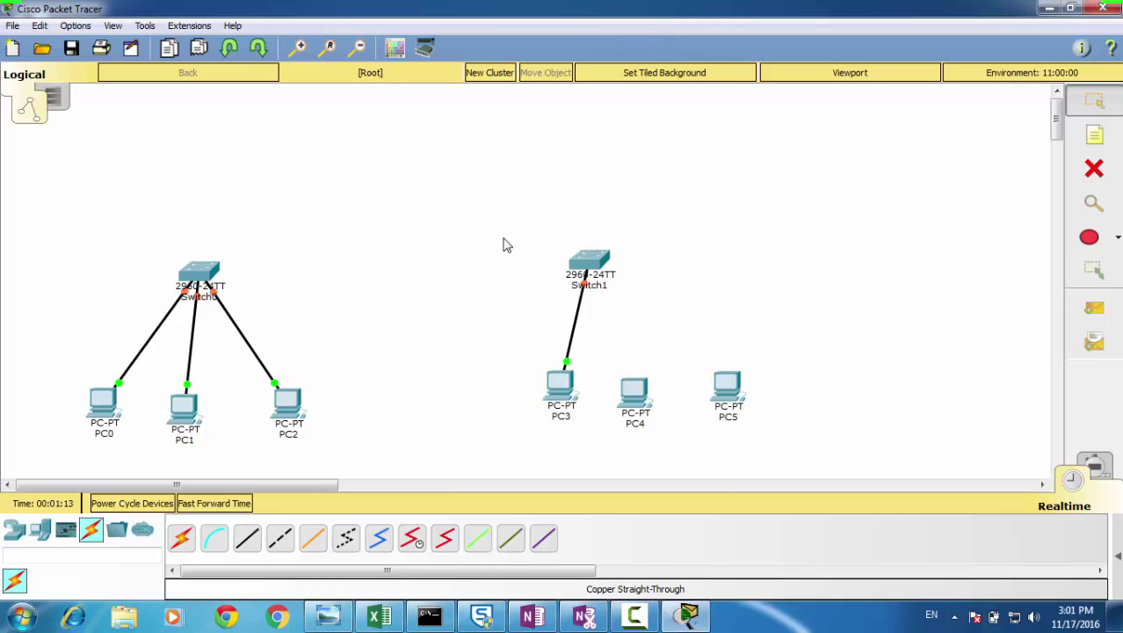
Step: Connect PC4 to FastEthernet0/6 on Switch1 with a copper straight-through cable
{"action": "left_click", "coordinate": [251, 556]}
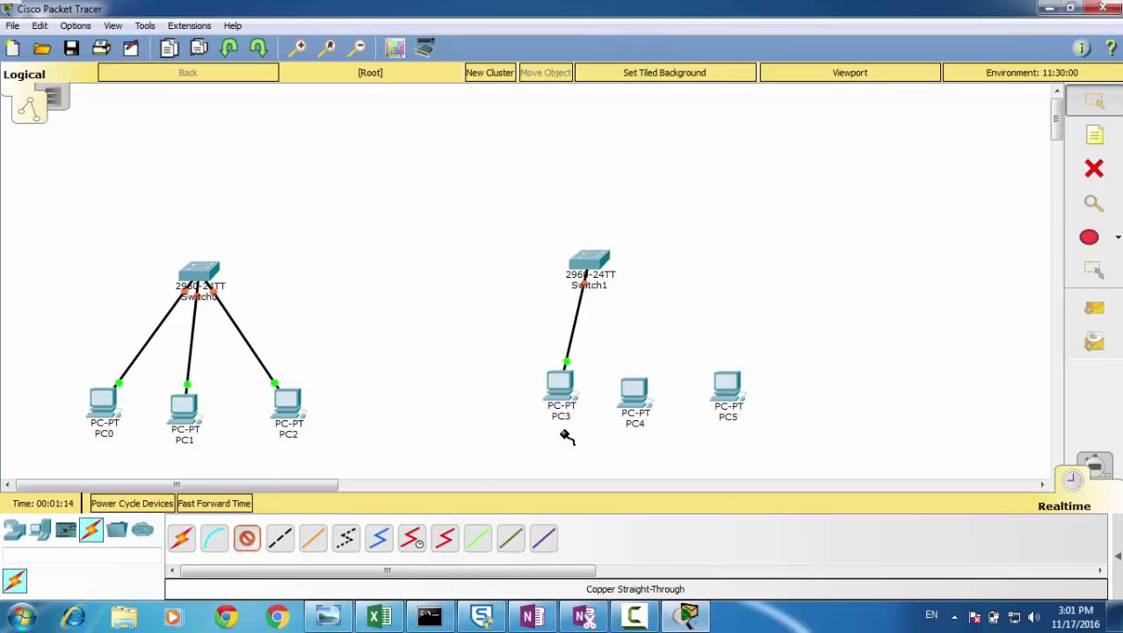
{"action": "left_click", "coordinate": [631, 393]}
{"action": "left_click", "coordinate": [650, 453]}
{"action": "left_click", "coordinate": [590, 264]}
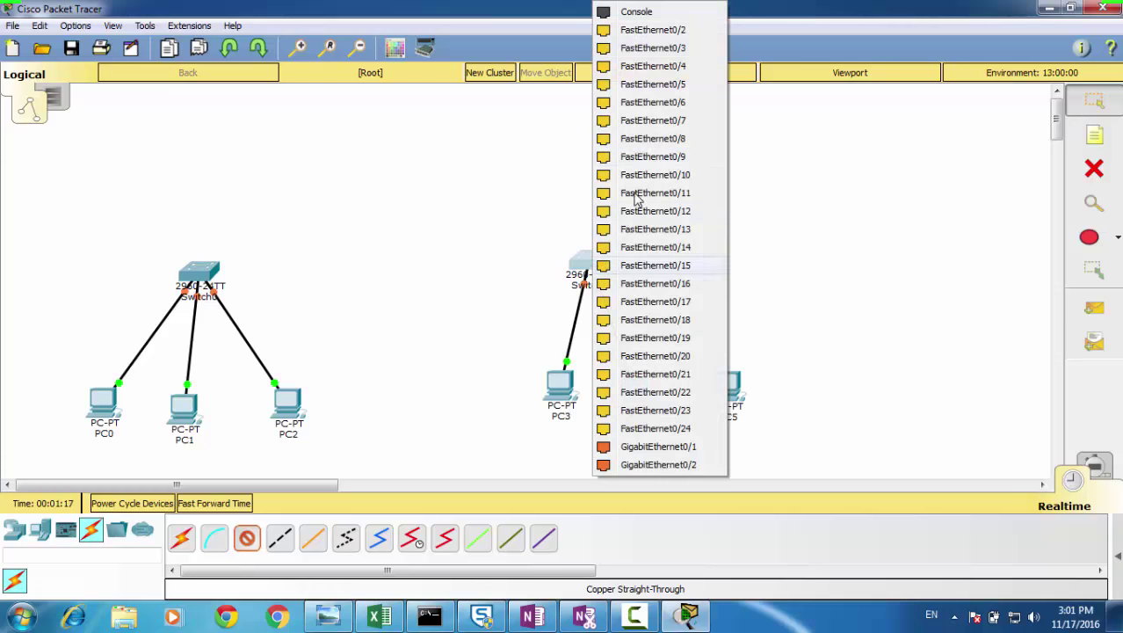
{"action": "left_click", "coordinate": [653, 103]}
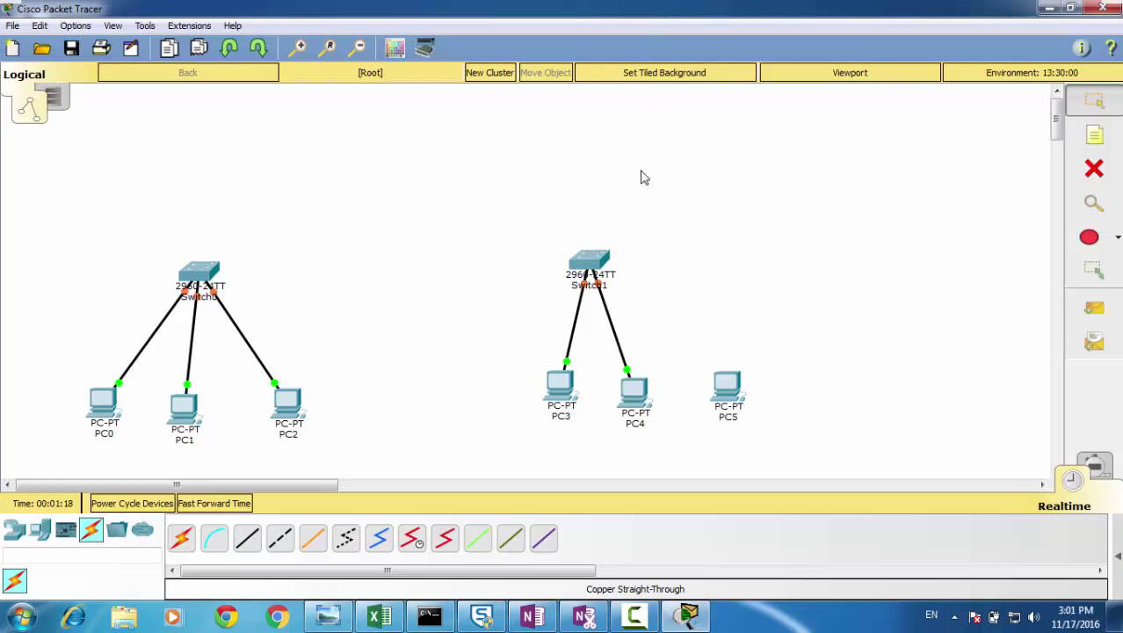
Step: Connect PC5 to FastEthernet0/11 on Switch1 with a copper straight-through cable
{"action": "left_click", "coordinate": [246, 537]}
{"action": "left_click", "coordinate": [734, 388]}
{"action": "left_click", "coordinate": [752, 447]}
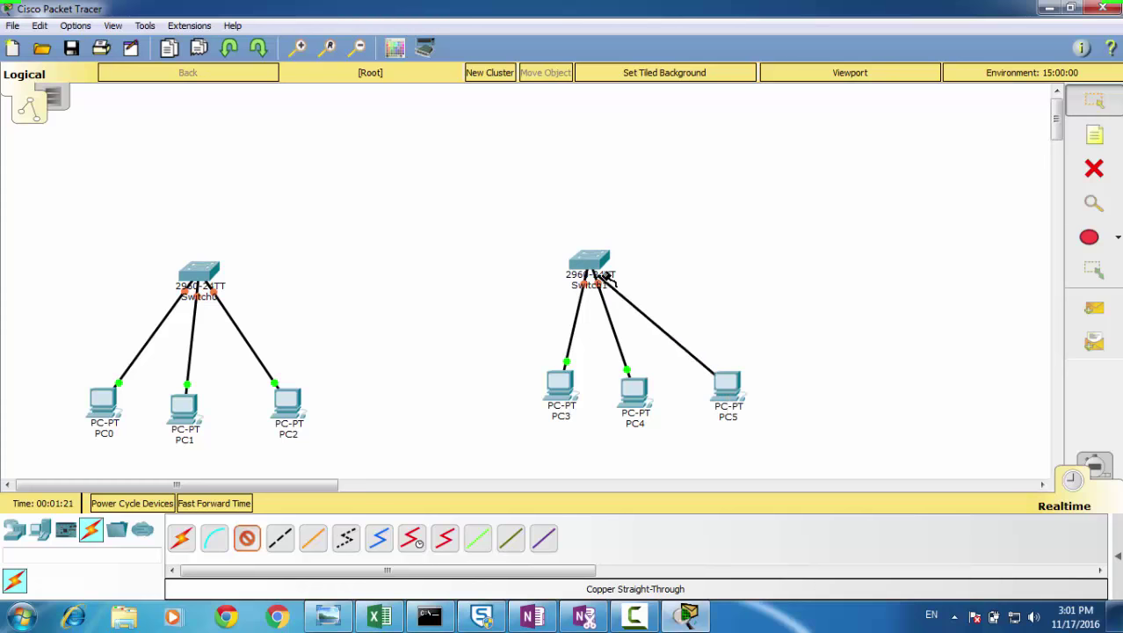
{"action": "left_click", "coordinate": [606, 261]}
{"action": "left_click", "coordinate": [677, 186]}
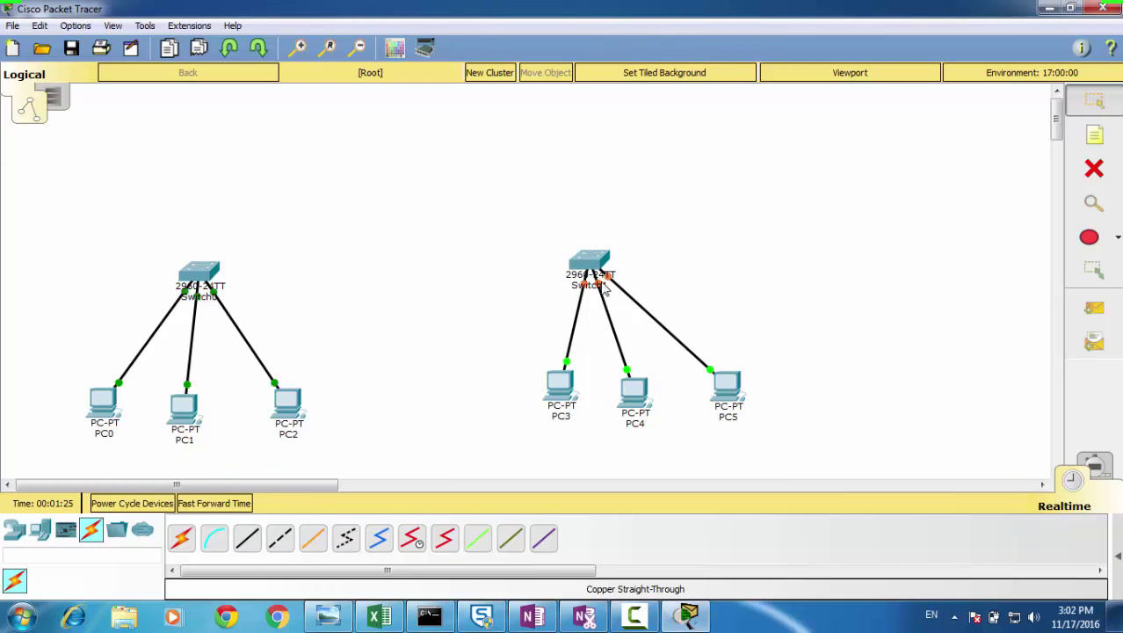
Step: Link Switch0 to FastEthernet0/24 on Switch1 with a copper cross-over cable
{"action": "left_click", "coordinate": [278, 539]}
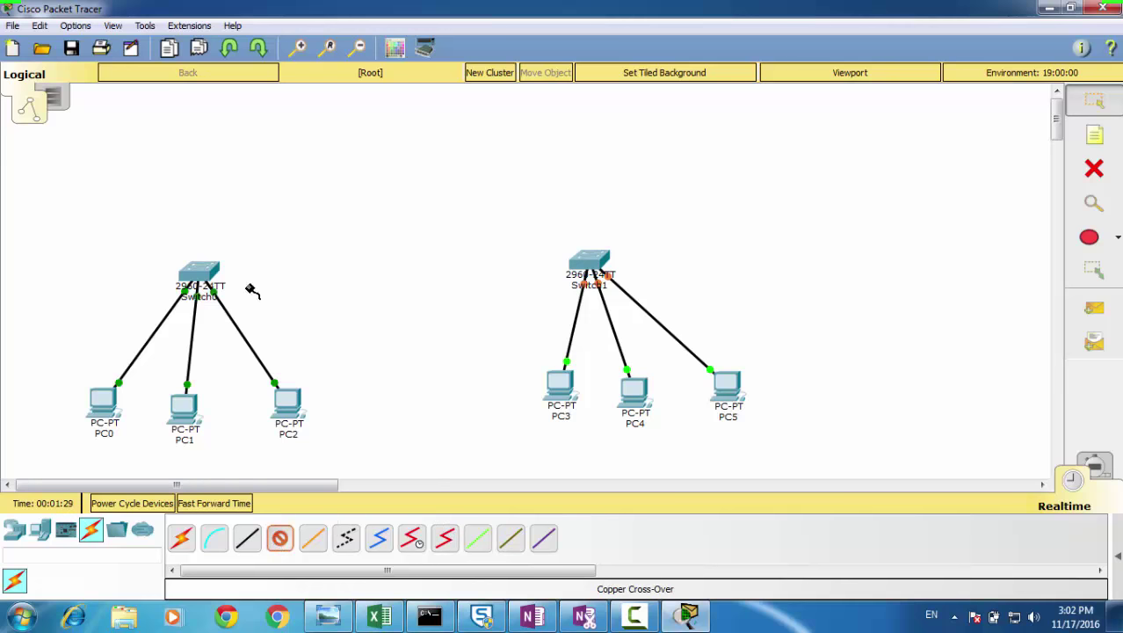
{"action": "left_click", "coordinate": [221, 268]}
{"action": "left_click", "coordinate": [305, 397]}
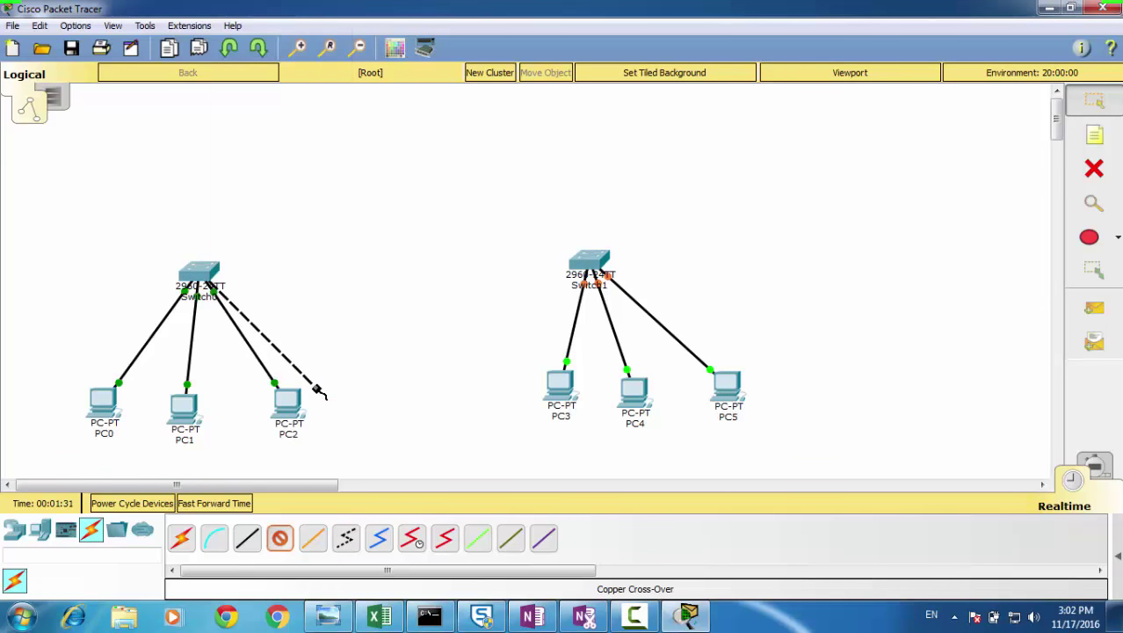
{"action": "left_click", "coordinate": [583, 265]}
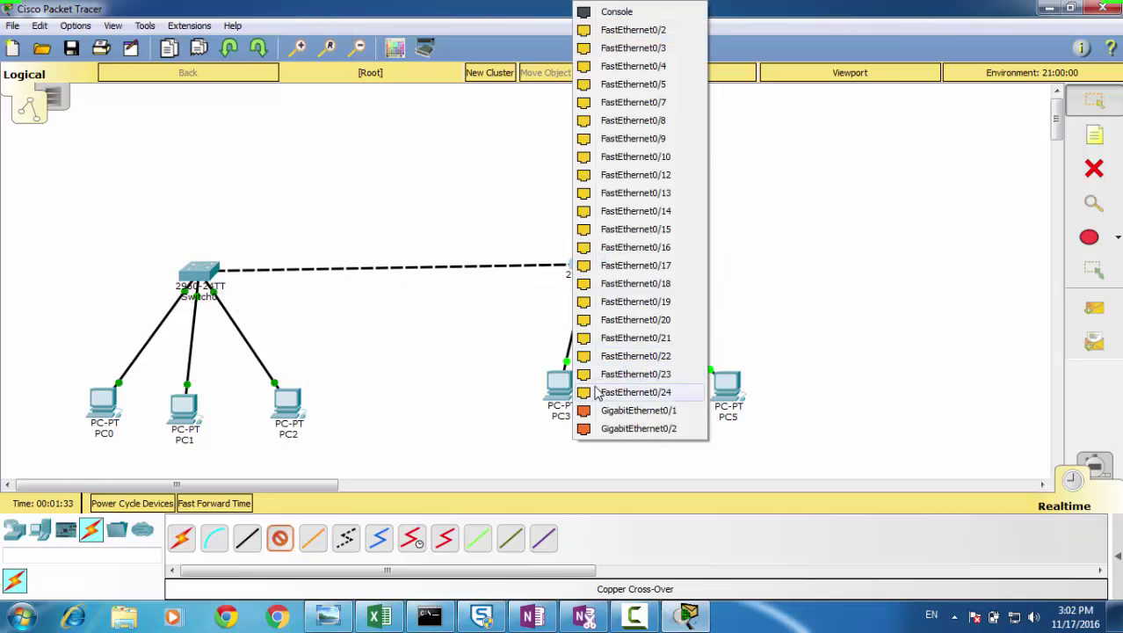
{"action": "left_click", "coordinate": [597, 392]}
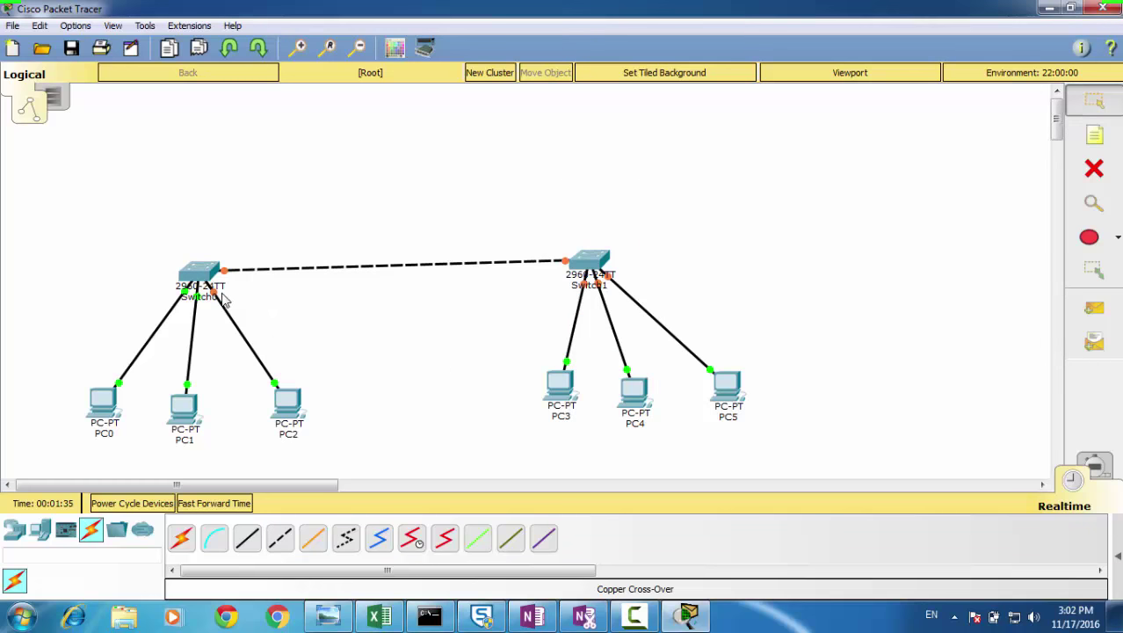
Step: Align Switch0 with Switch1 in the workspace and bring up the user prompt in Switch0's command-line interface
{"action": "left_click_drag", "start_coordinate": [203, 274], "coordinate": [202, 266]}
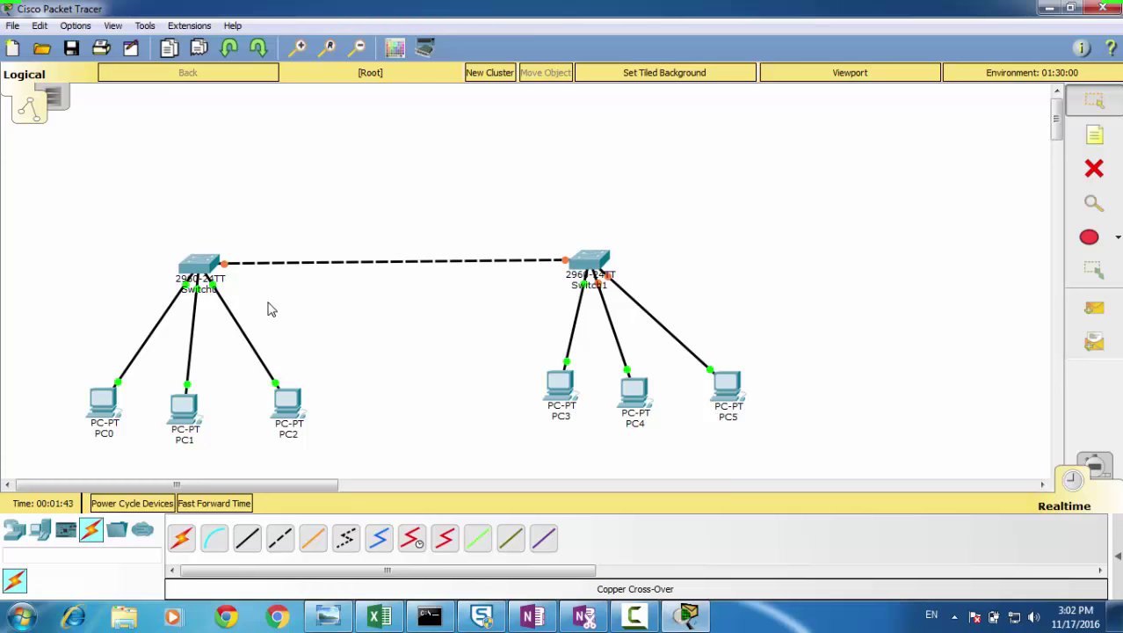
{"action": "left_click", "coordinate": [212, 276]}
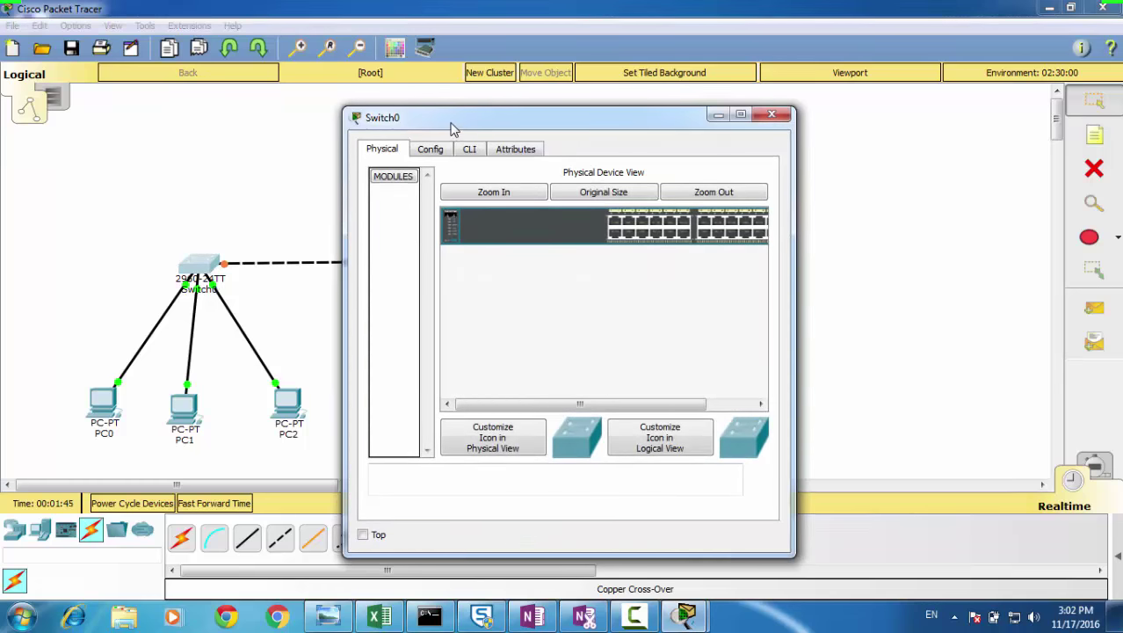
{"action": "double_click", "coordinate": [452, 117]}
{"action": "left_click", "coordinate": [120, 39]}
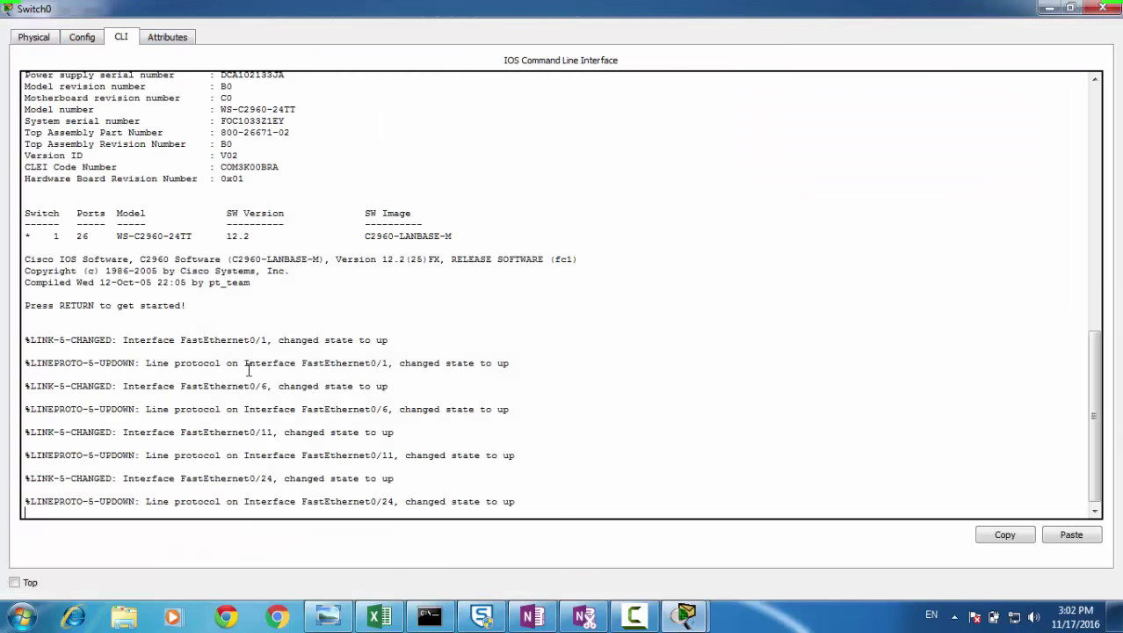
{"action": "key", "text": "Return"}
{"action": "key", "text": "Return"}
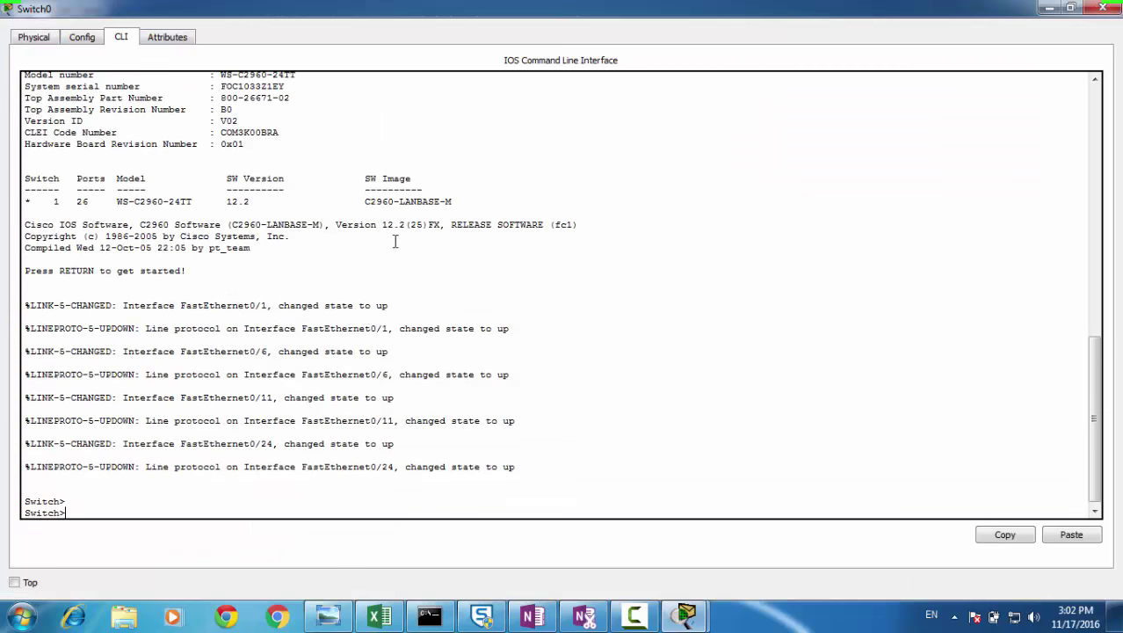
{"action": "left_click", "coordinate": [1103, 8]}
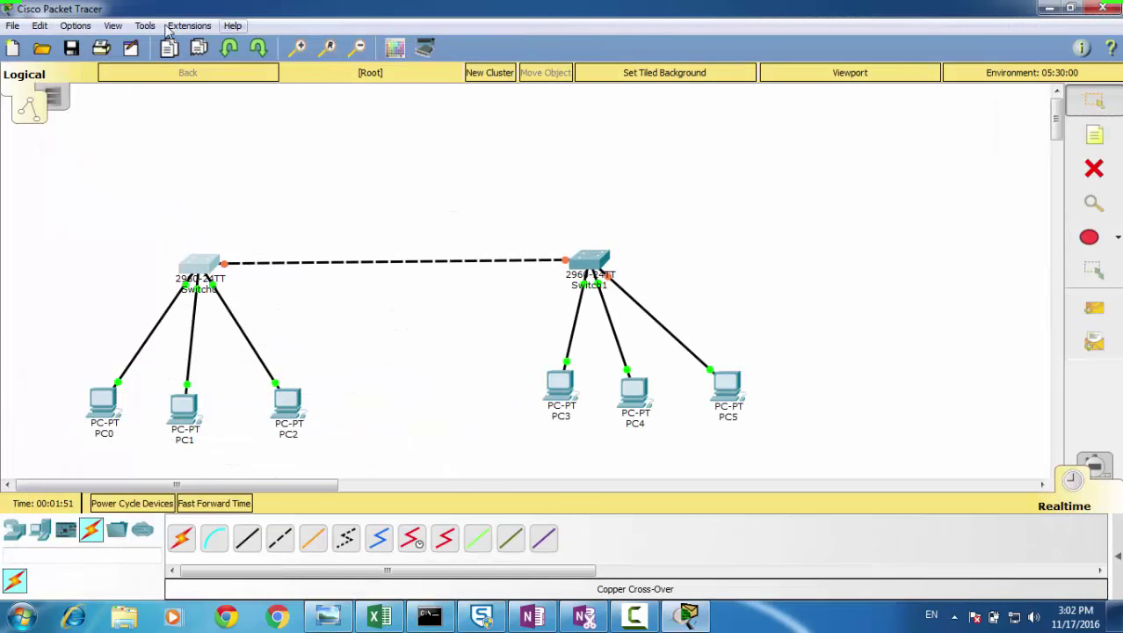
Step: Set the CLI font size to 16 in the preferences and apply it
{"action": "left_click", "coordinate": [75, 25]}
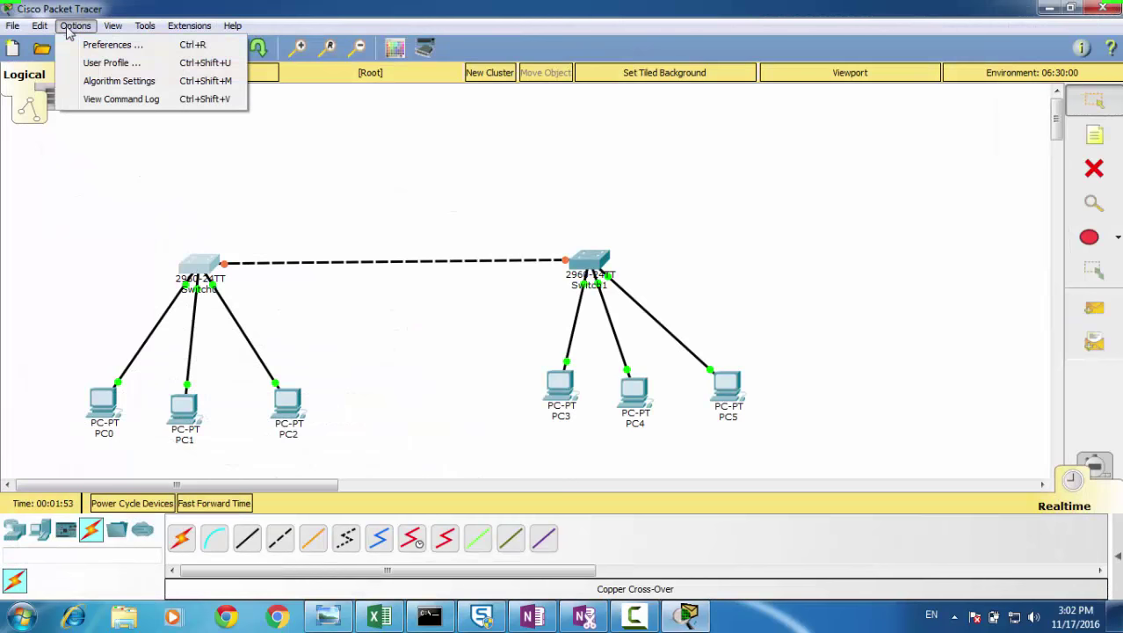
{"action": "left_click", "coordinate": [110, 45]}
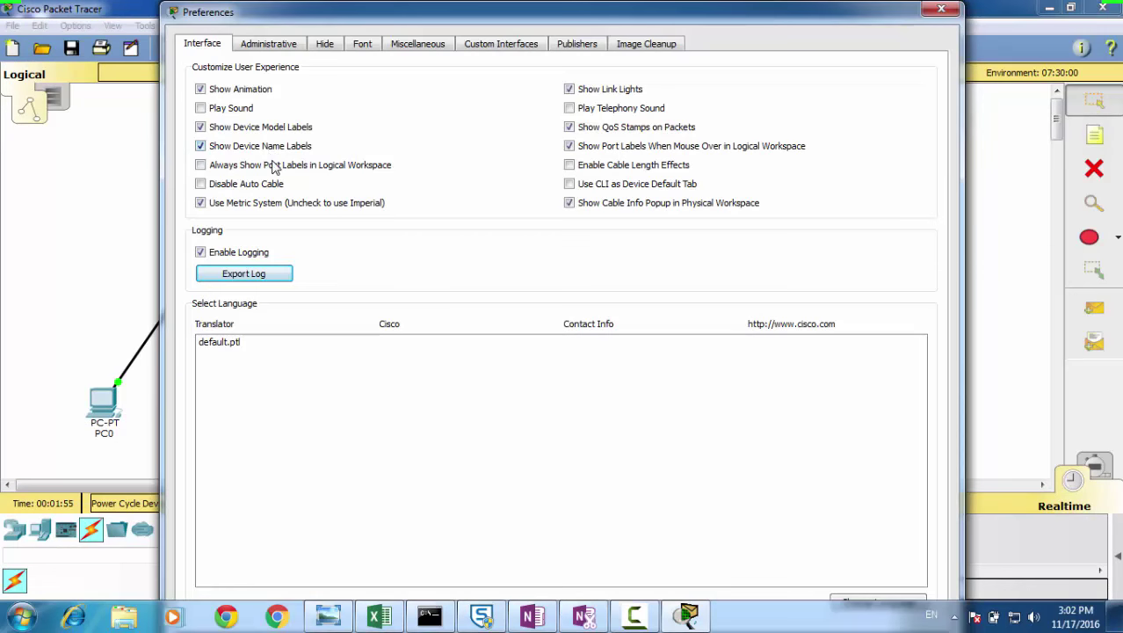
{"action": "left_click", "coordinate": [364, 44]}
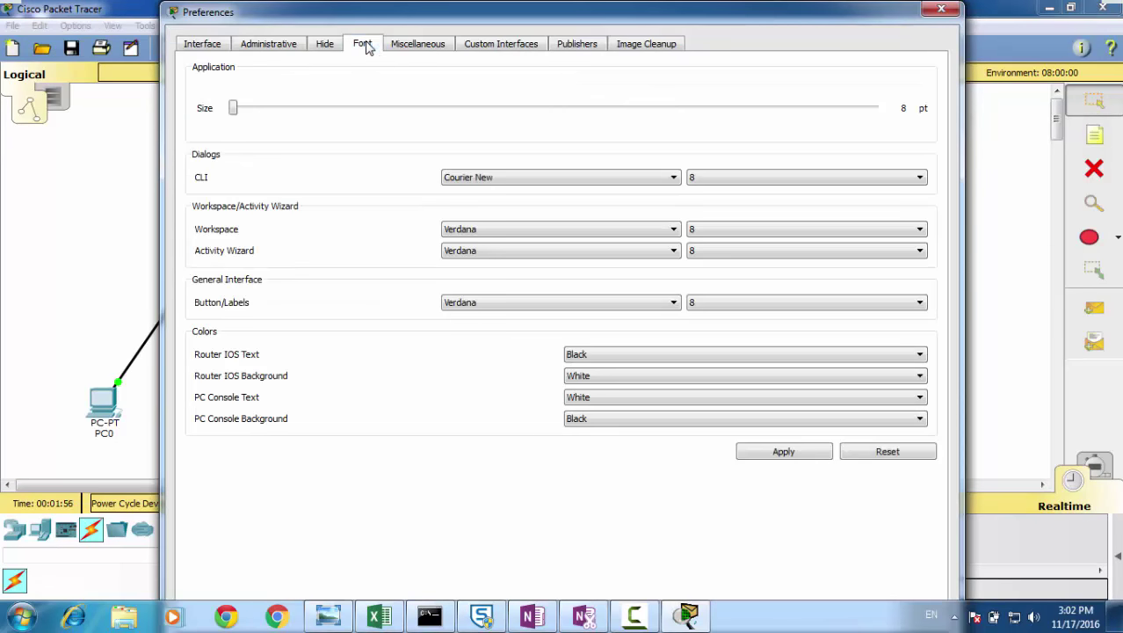
{"action": "left_click", "coordinate": [736, 179]}
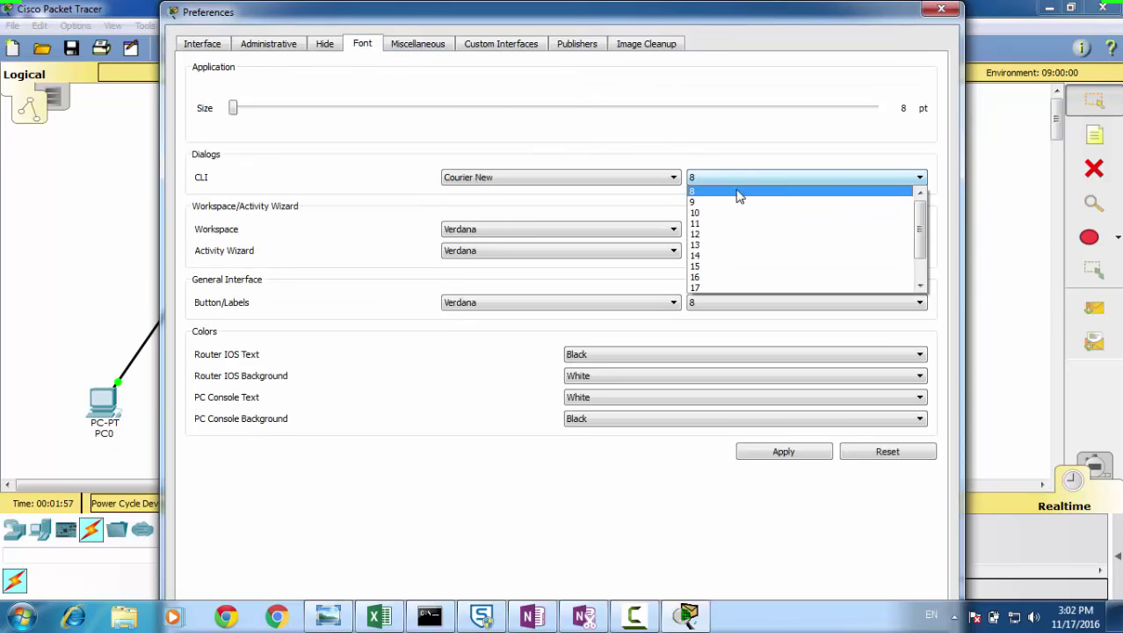
{"action": "left_click", "coordinate": [745, 276]}
{"action": "left_click", "coordinate": [762, 451]}
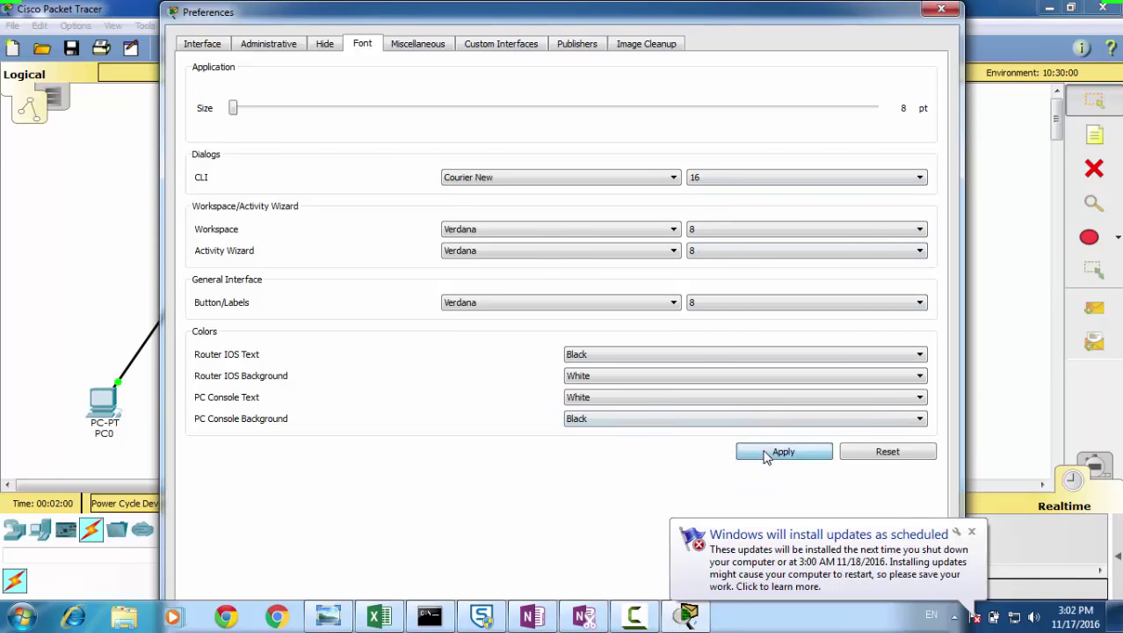
Step: Turn on Always Show Port Labels in Logical Workspace and close the preferences
{"action": "left_click", "coordinate": [202, 45]}
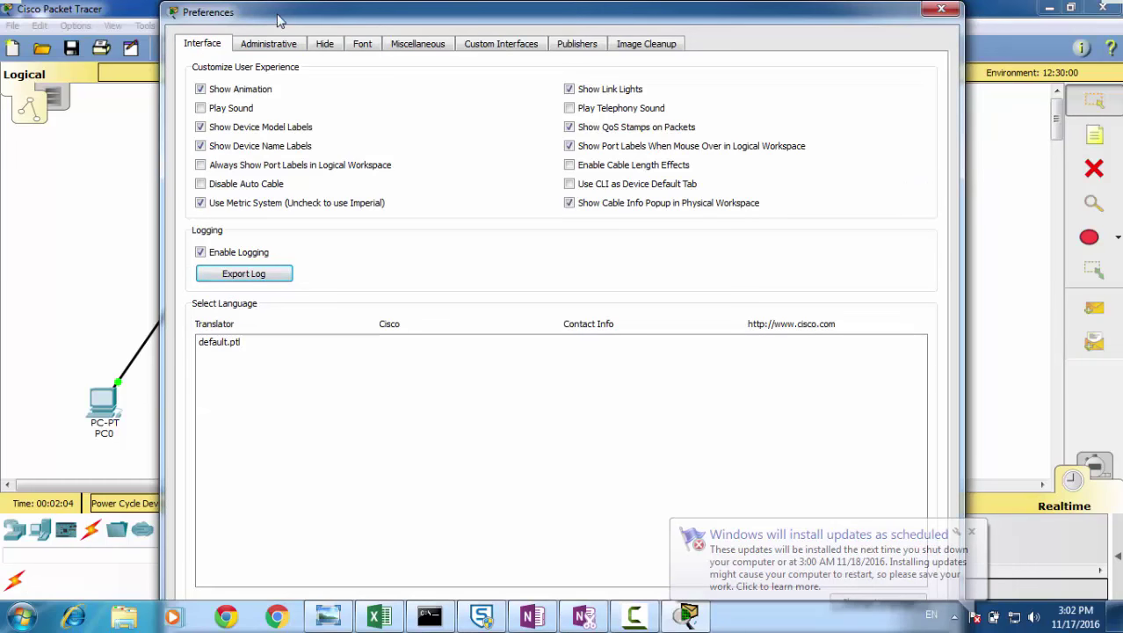
{"action": "left_click_drag", "start_coordinate": [273, 21], "coordinate": [394, 26]}
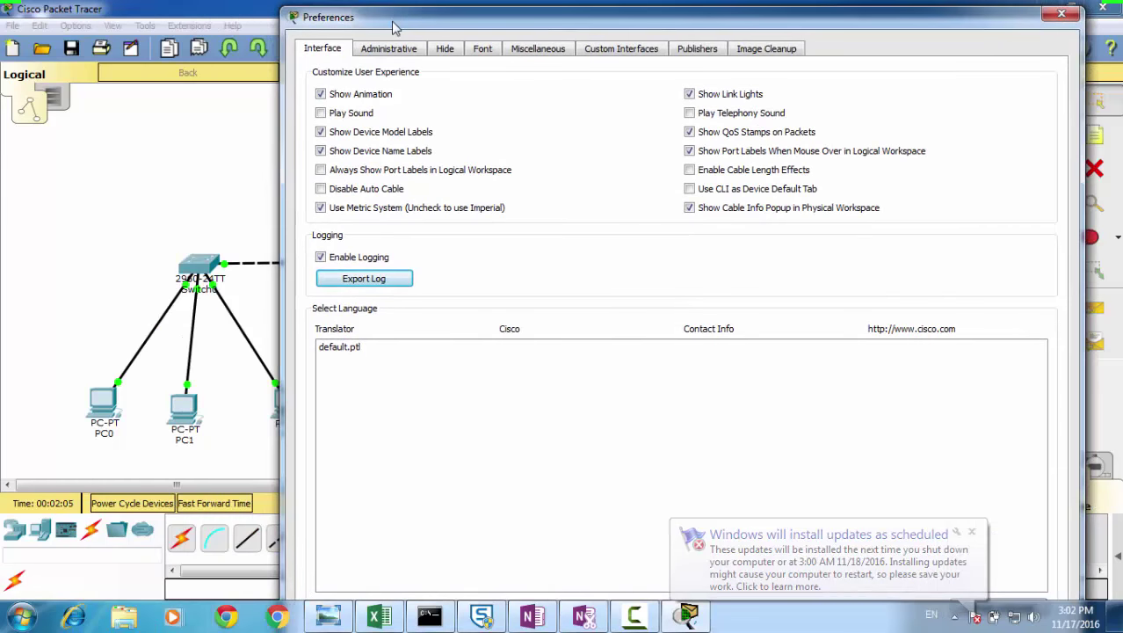
{"action": "left_click", "coordinate": [341, 173]}
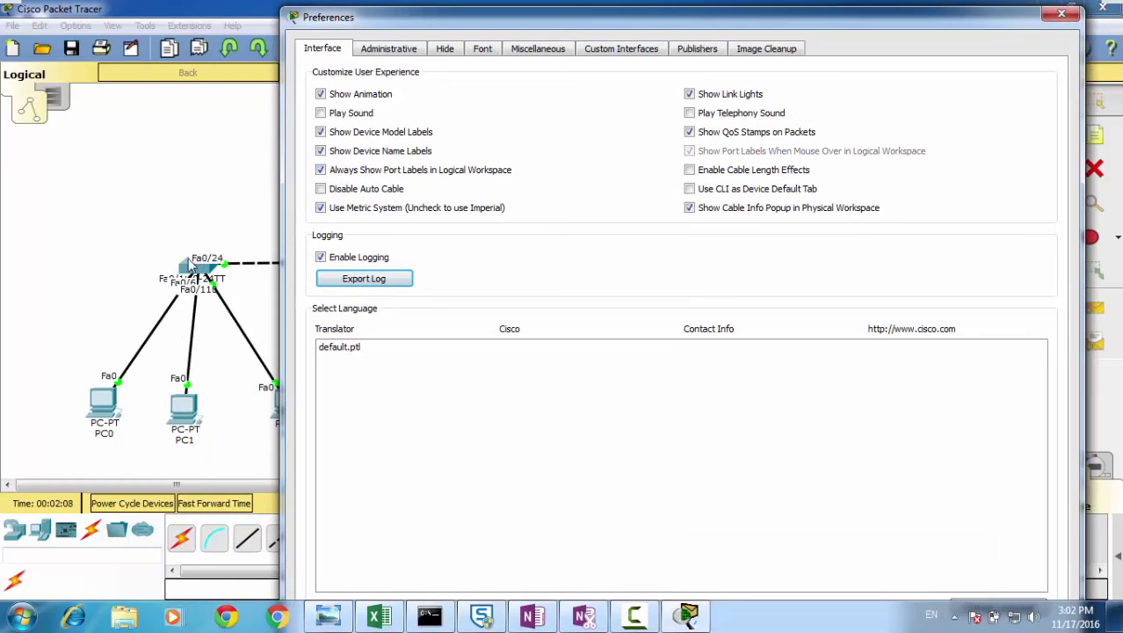
{"action": "left_click_drag", "start_coordinate": [373, 18], "coordinate": [197, 12]}
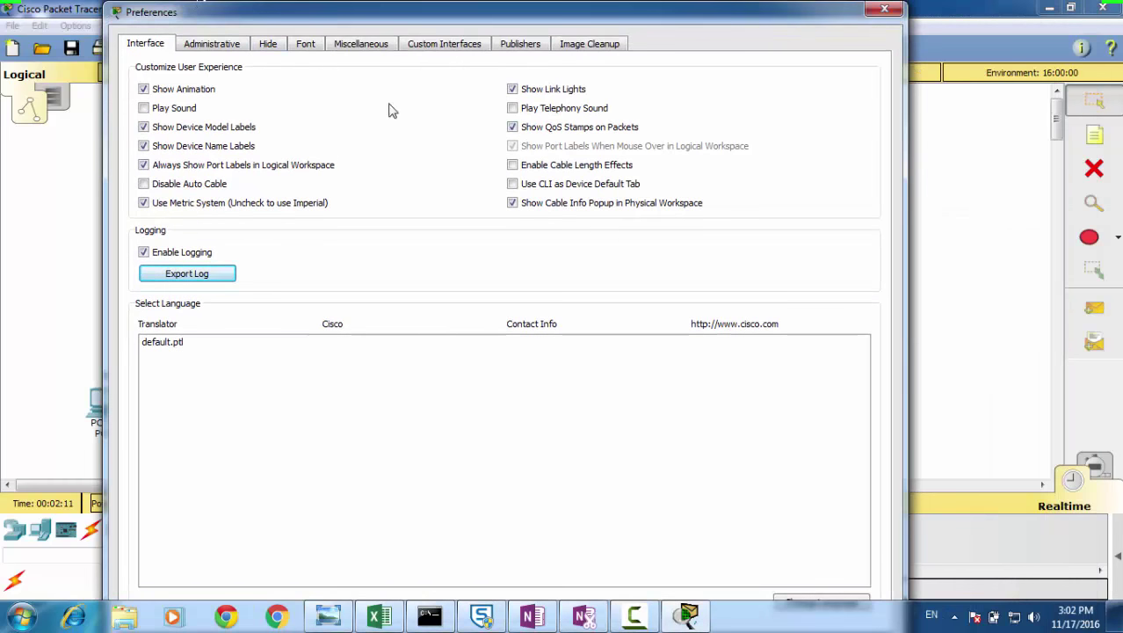
{"action": "left_click", "coordinate": [894, 11]}
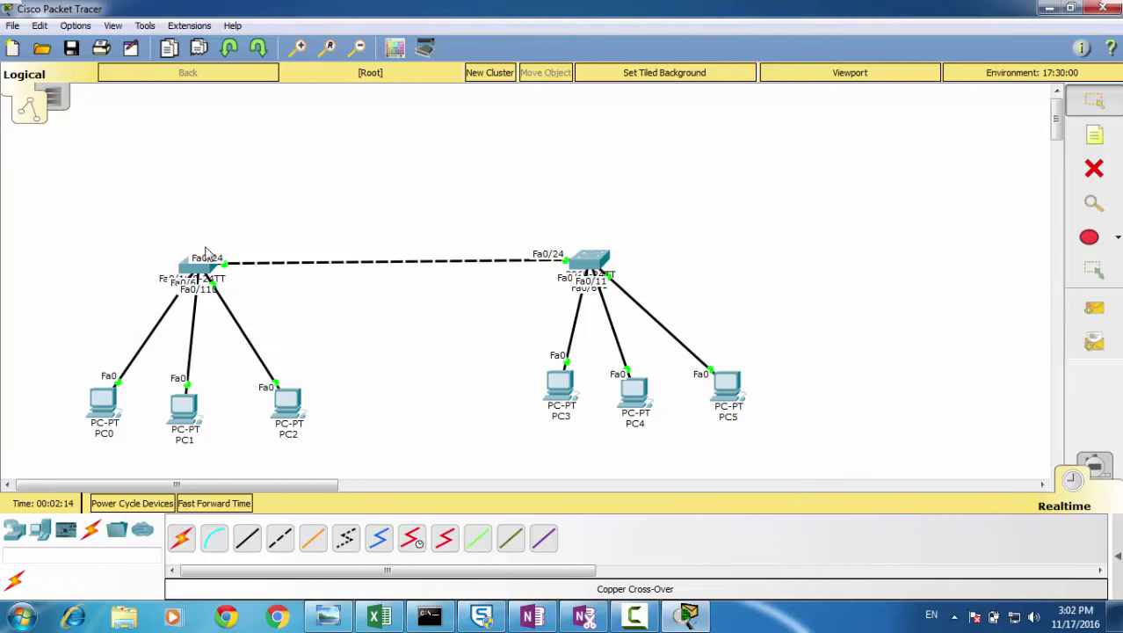
Step: Open Switch0's command line and enter global configuration mode with enable and configure terminal
{"action": "left_click", "coordinate": [182, 277]}
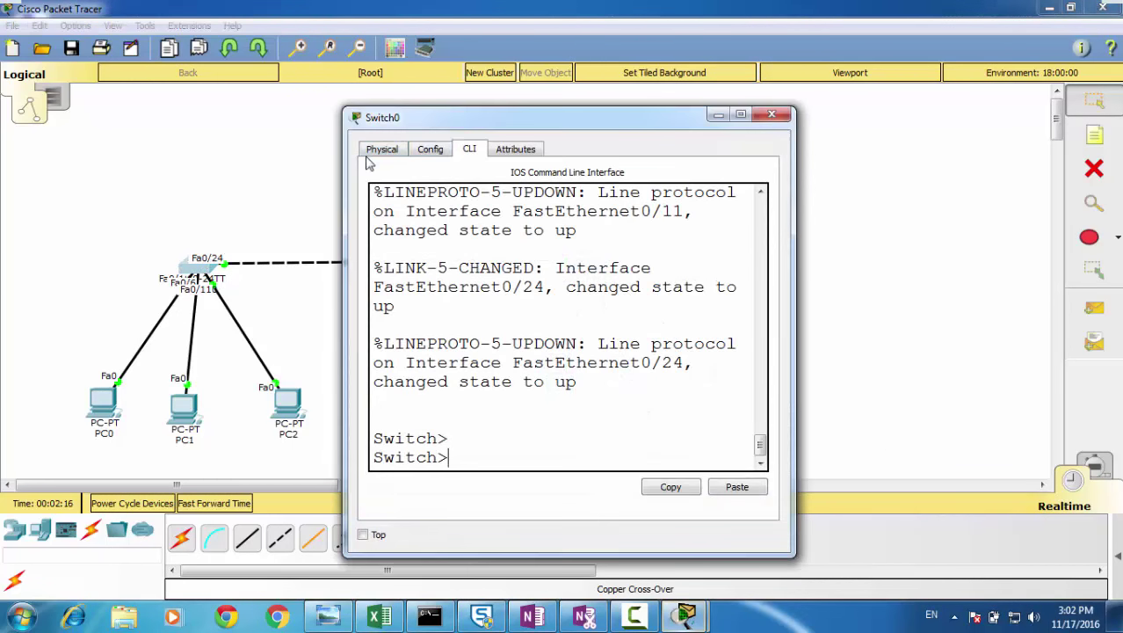
{"action": "double_click", "coordinate": [429, 117]}
{"action": "type", "text": "en"}
{"action": "key", "text": "Tab"}
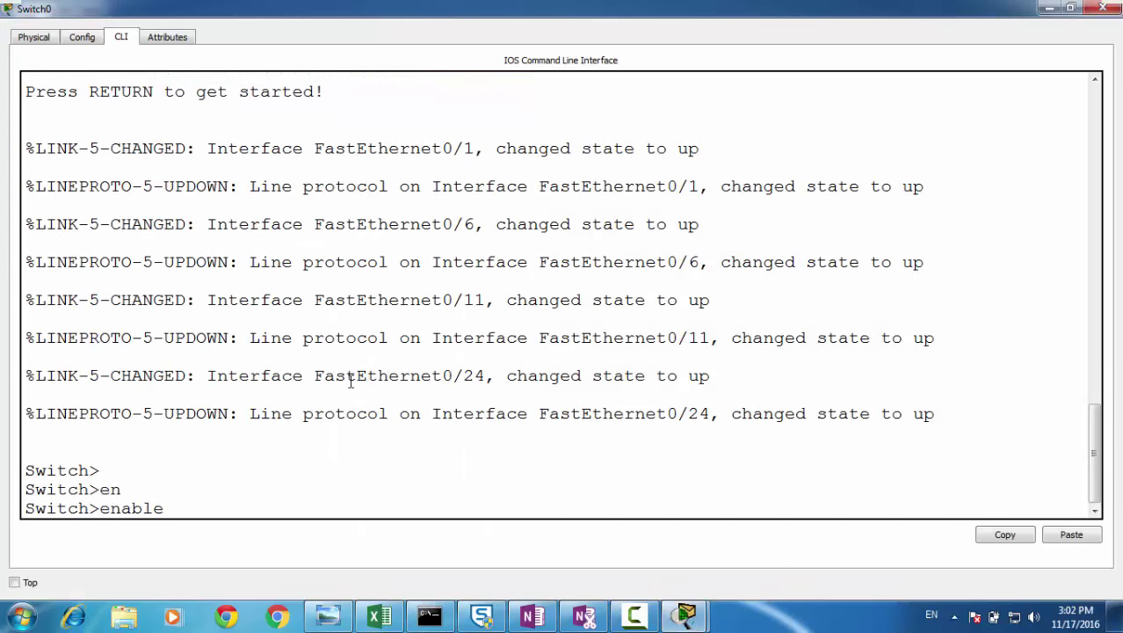
{"action": "key", "text": "Return"}
{"action": "type", "text": "config"}
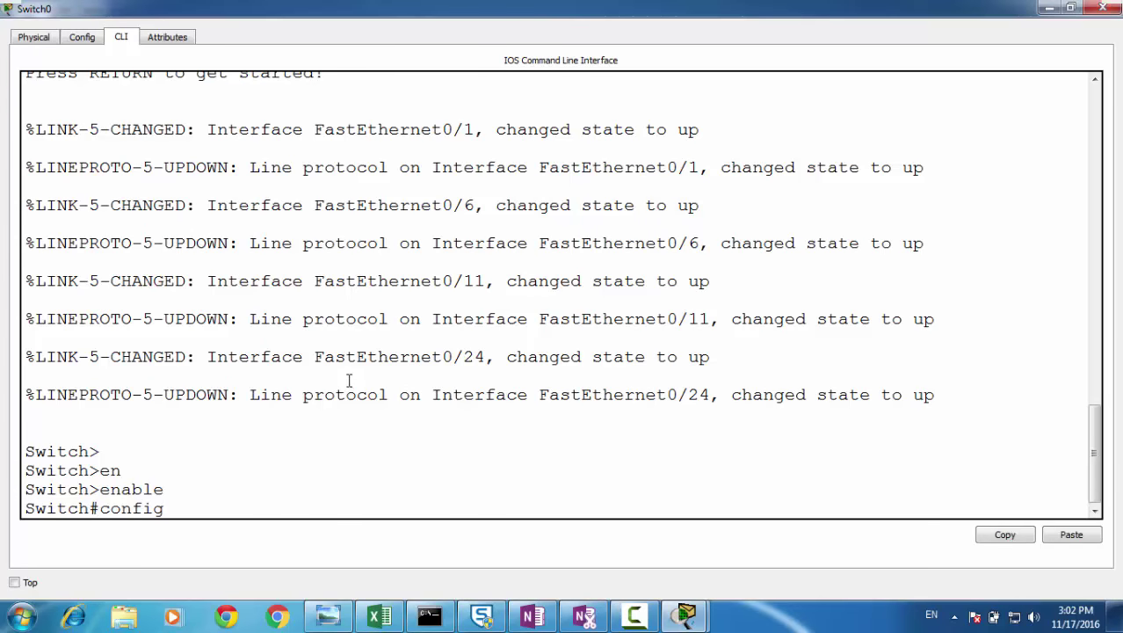
{"action": "key", "text": "Tab"}
{"action": "type", "text": "ter"}
{"action": "key", "text": "Tab"}
{"action": "key", "text": "Return"}
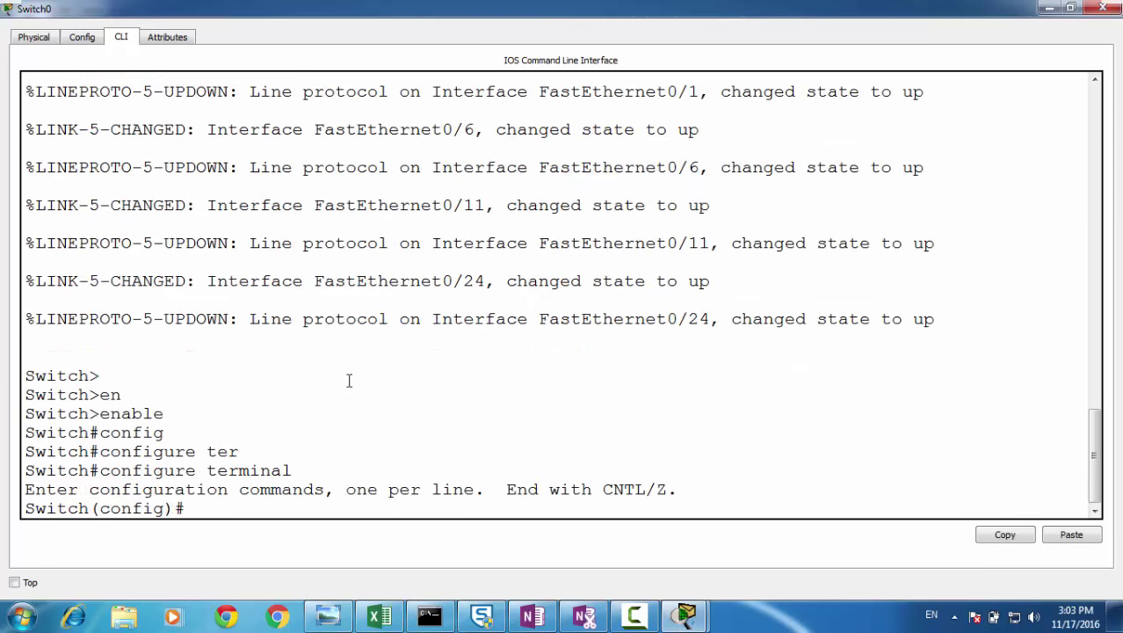
Step: Set the hostname of Switch0 to Sw1
{"action": "type", "text": "hos"}
{"action": "key", "text": "Tab"}
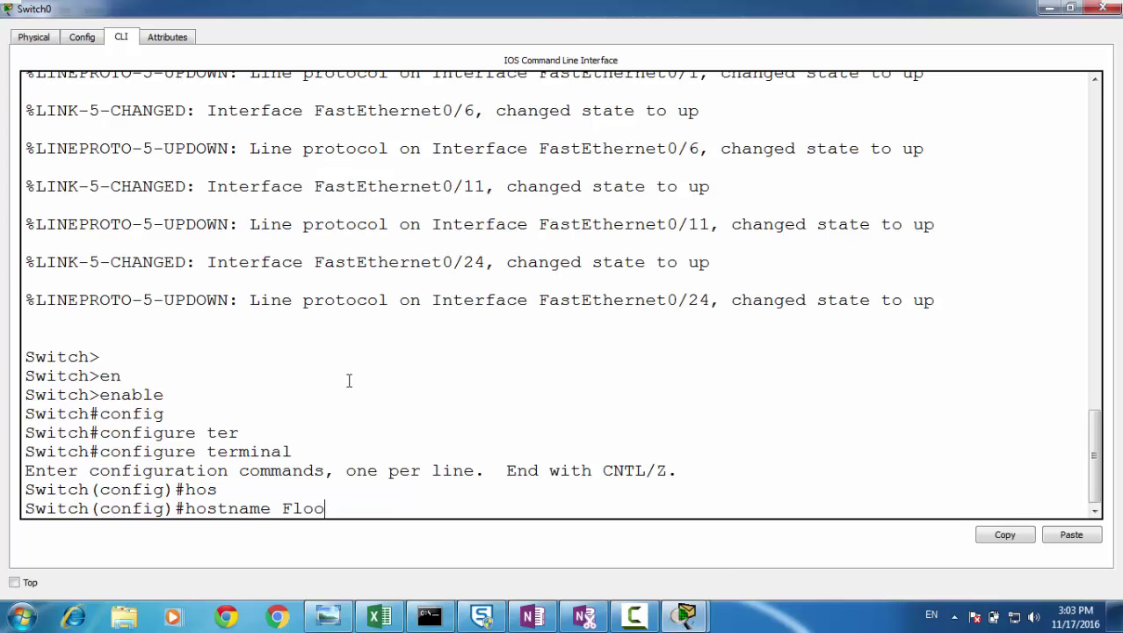
{"action": "key", "text": "BackSpace"}
{"action": "key", "text": "BackSpace"}
{"action": "key", "text": "BackSpace"}
{"action": "type", "text": "Sw"}
{"action": "key", "text": "Return"}
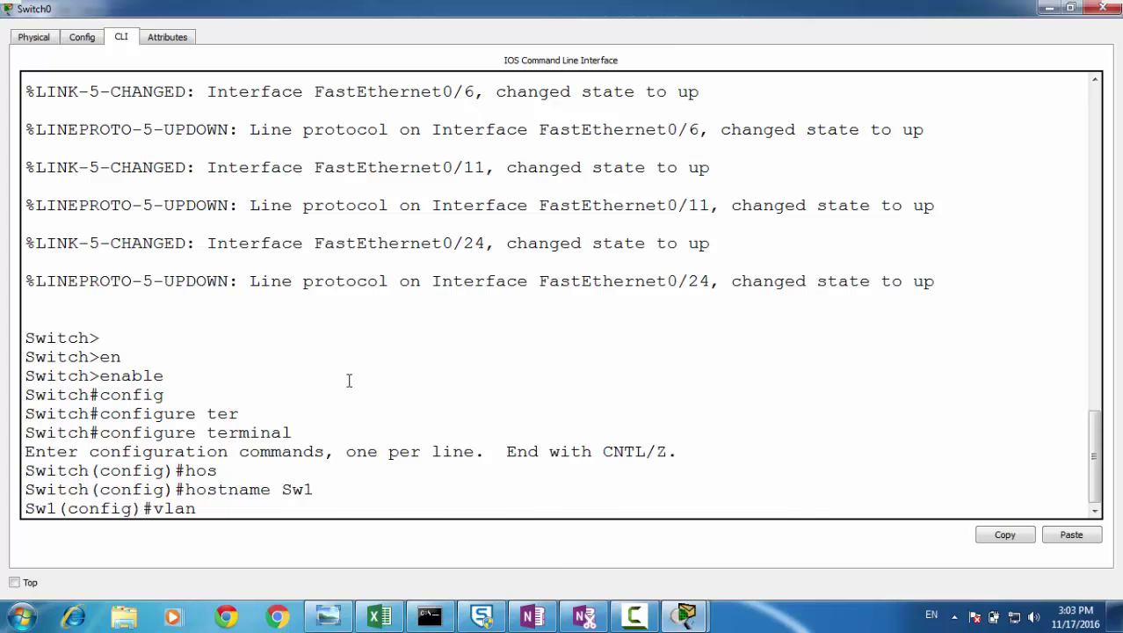
Step: Create VLAN 10 on Sw1, name it Sales and return to global configuration mode
{"action": "key", "text": "Return"}
{"action": "type", "text": "name "}
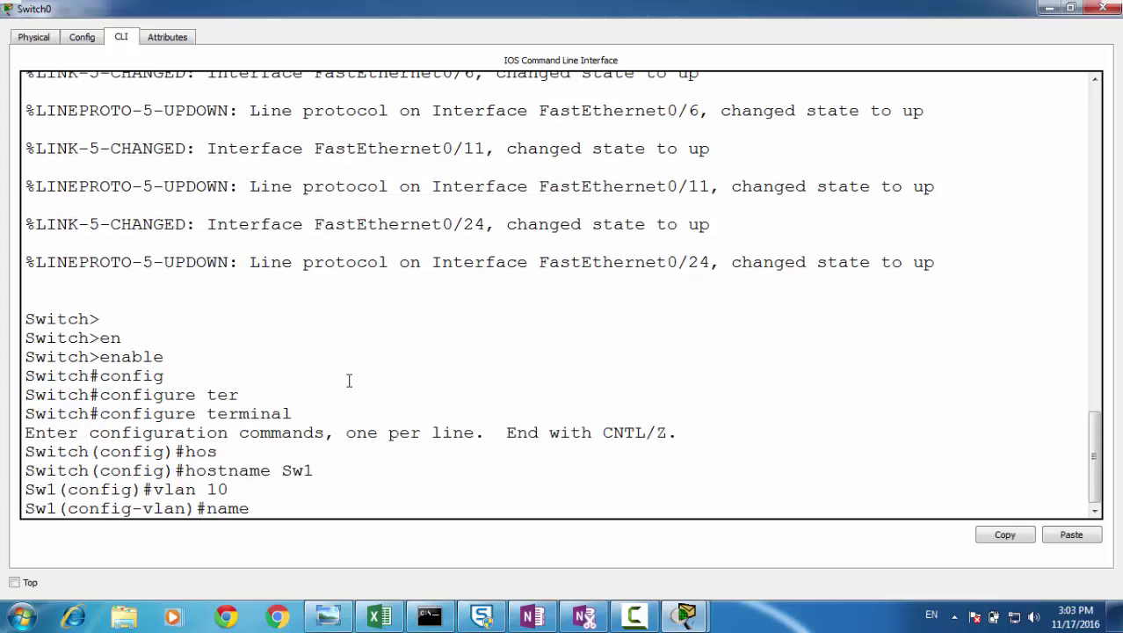
{"action": "type", "text": "Sales"}
{"action": "key", "text": "Return"}
{"action": "key", "text": "Return"}
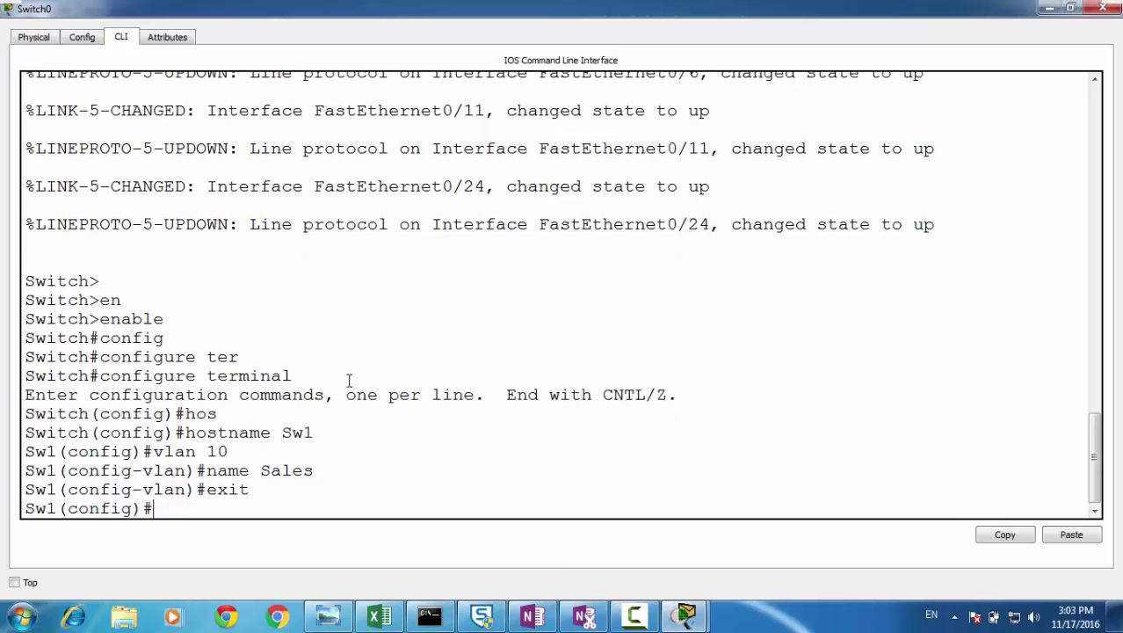
Step: Create VLAN 20 on Sw1, name it MArk and return to global configuration mode
{"action": "type", "text": "vlan 20"}
{"action": "key", "text": "Return"}
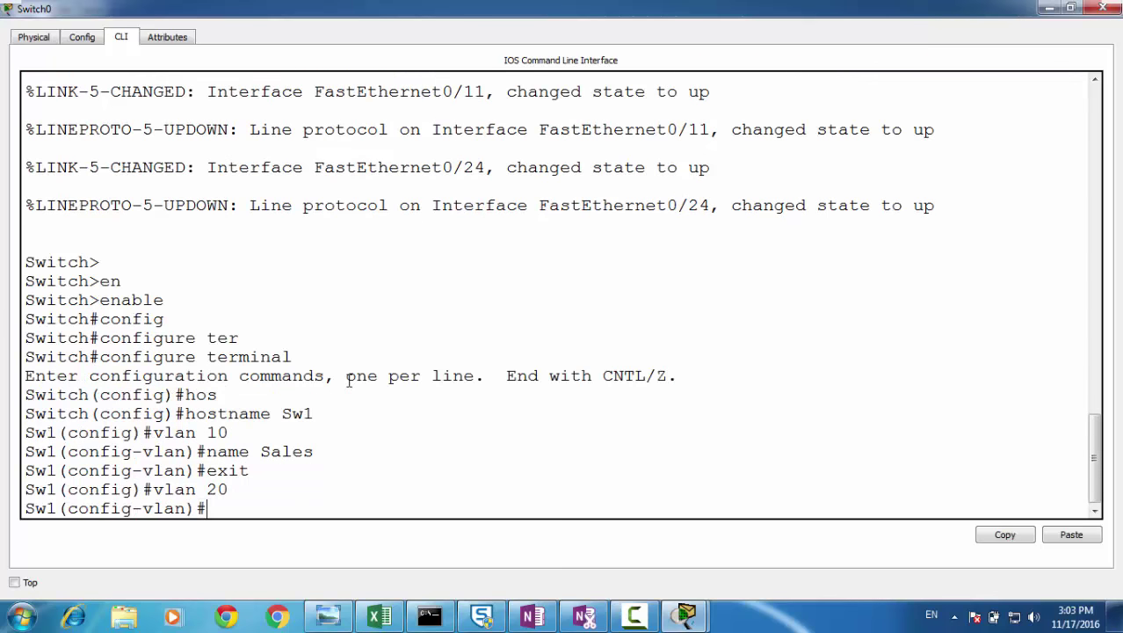
{"action": "type", "text": "name MArk"}
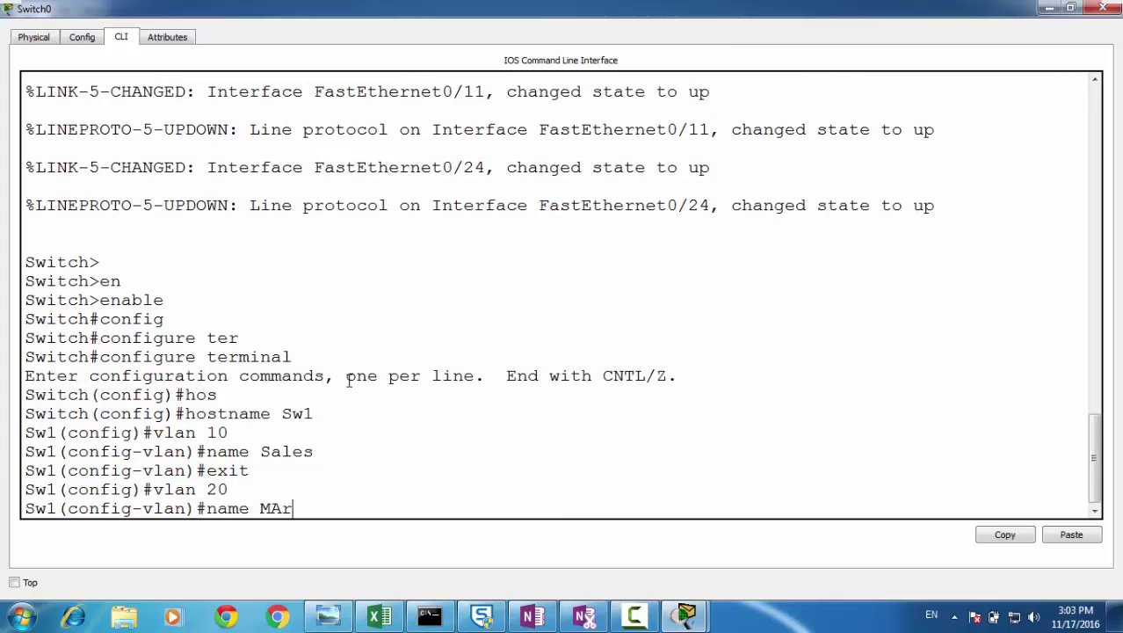
{"action": "key", "text": "Return"}
{"action": "type", "text": "exi"}
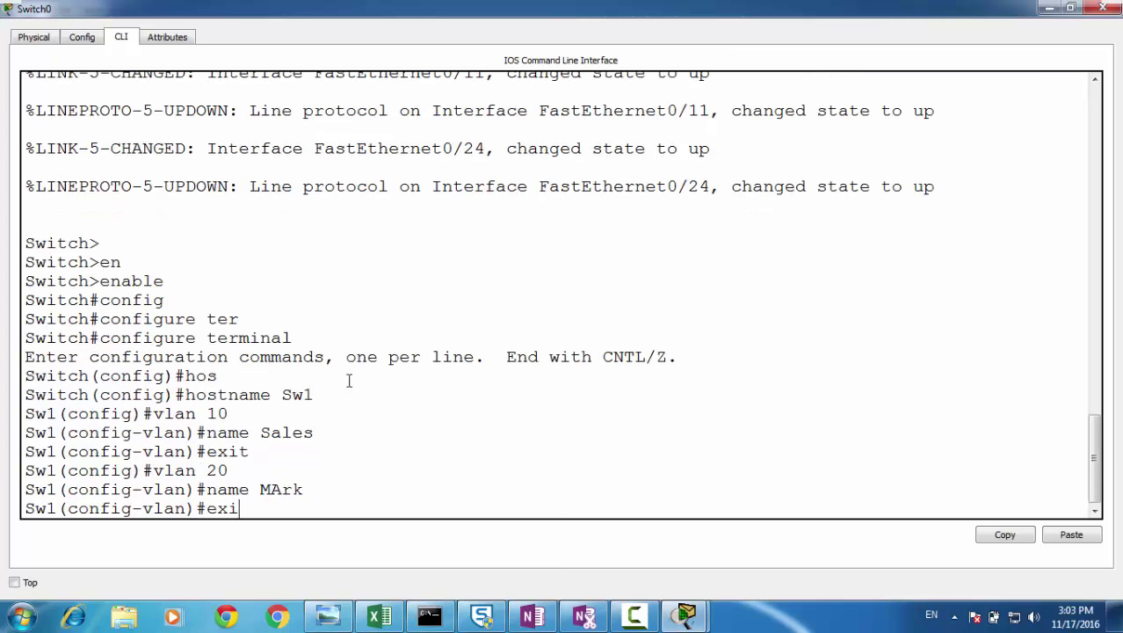
{"action": "type", "text": "t"}
{"action": "key", "text": "Return"}
Step: Create VLAN 30 on Sw1, name it It and return to global configuration mode
{"action": "type", "text": "vlan 3"}
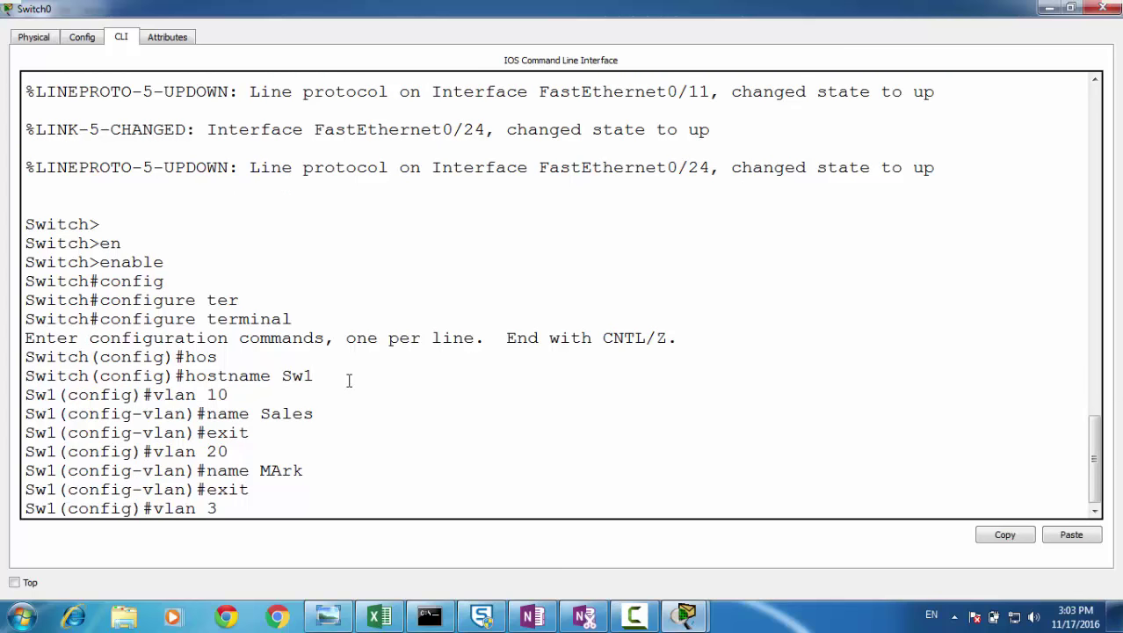
{"action": "type", "text": "0"}
{"action": "key", "text": "Return"}
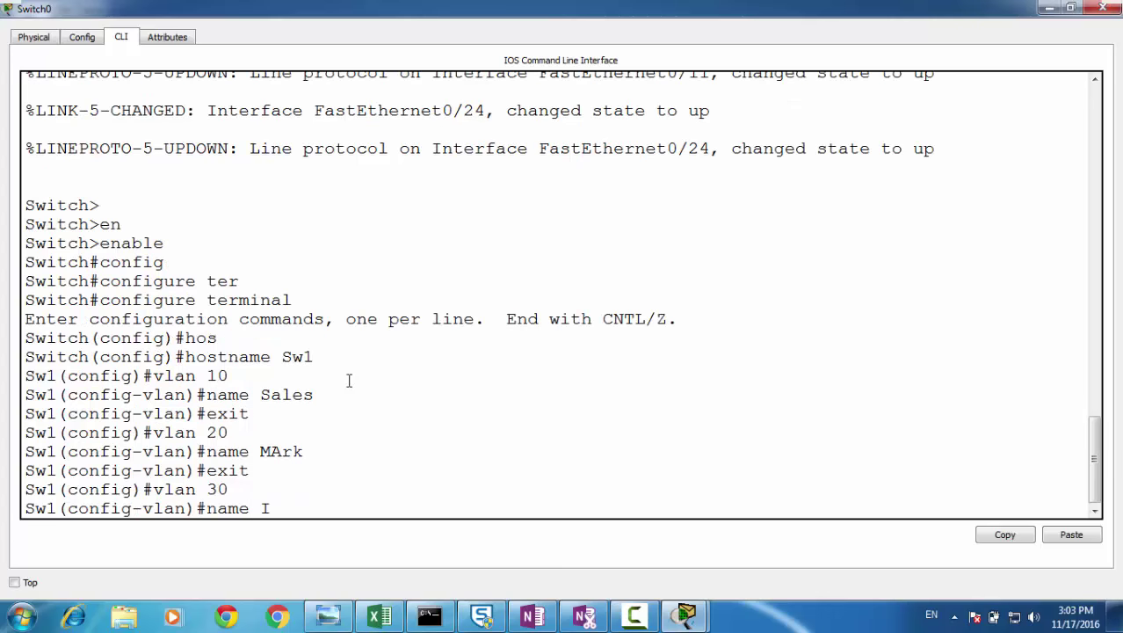
{"action": "key", "text": "Return"}
{"action": "type", "text": "exit"}
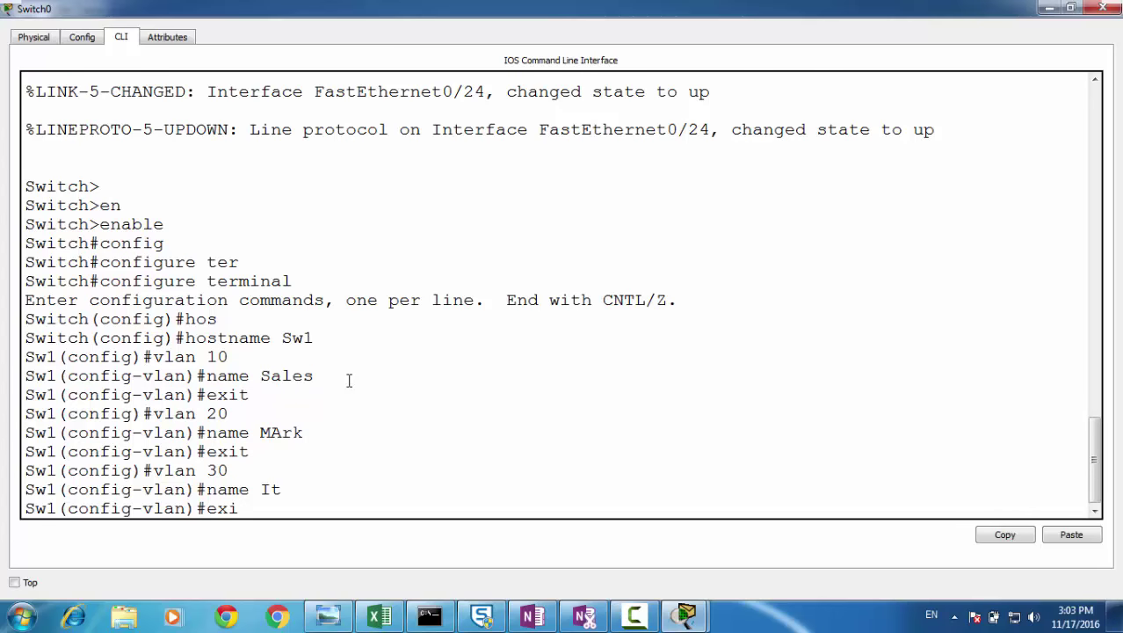
{"action": "key", "text": "Return"}
Step: Configure the interface range fastEthernet 0/1-5 on Sw1 with switchport mode access
{"action": "type", "text": "inter"}
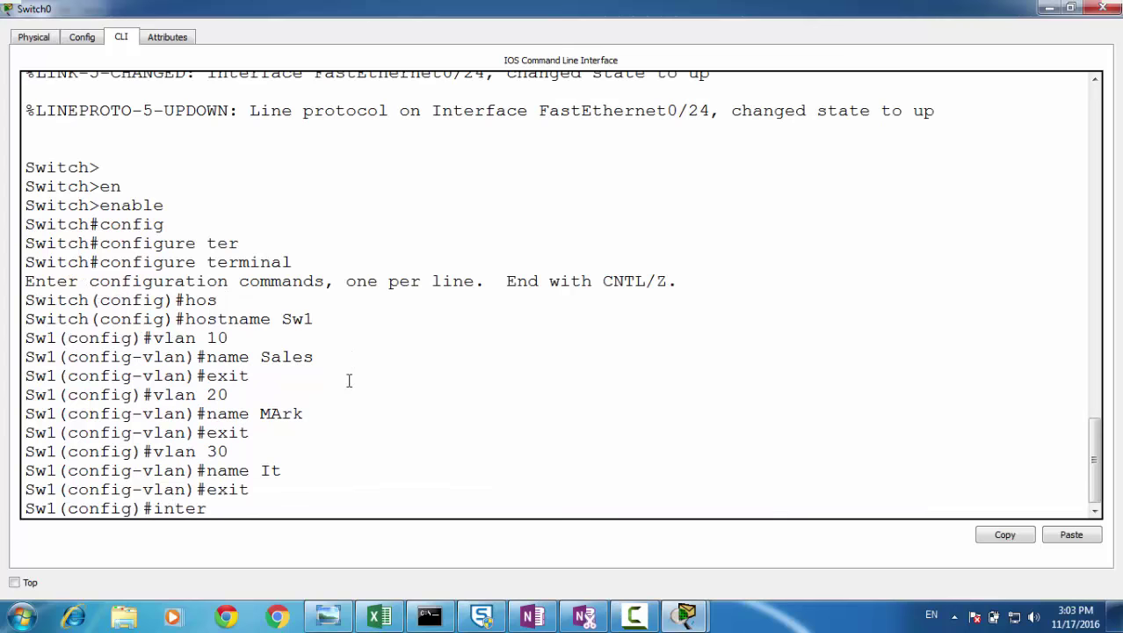
{"action": "key", "text": "Tab"}
{"action": "type", "text": "ra"}
{"action": "key", "text": "Tab"}
{"action": "type", "text": "fas"}
{"action": "key", "text": "Tab"}
{"action": "type", "text": "0"}
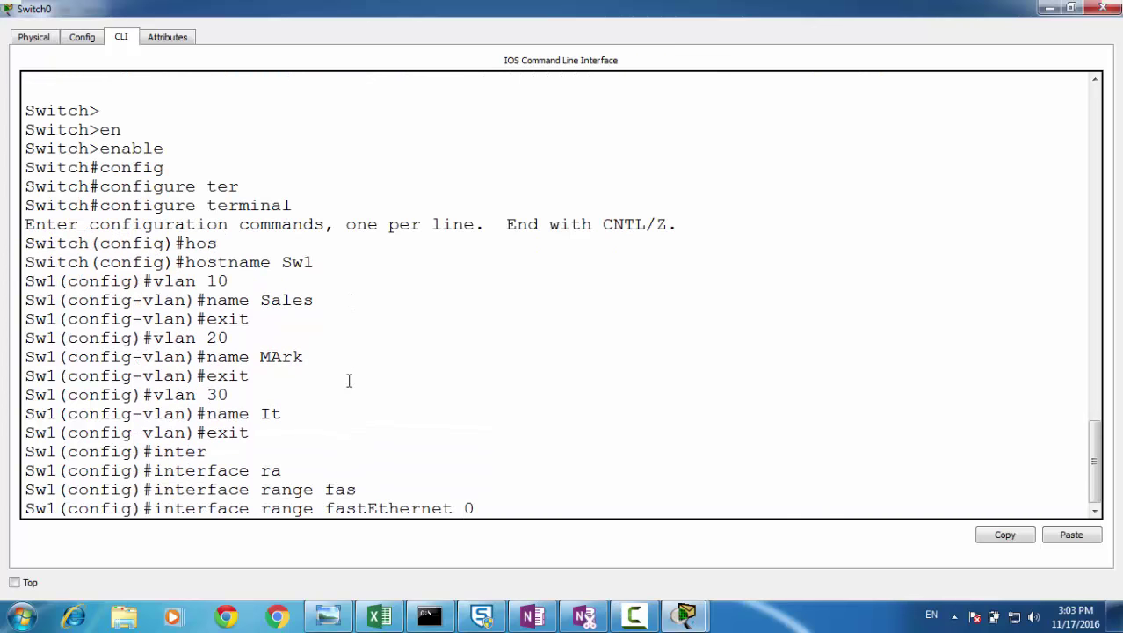
{"action": "type", "text": "/1-5"}
{"action": "key", "text": "Return"}
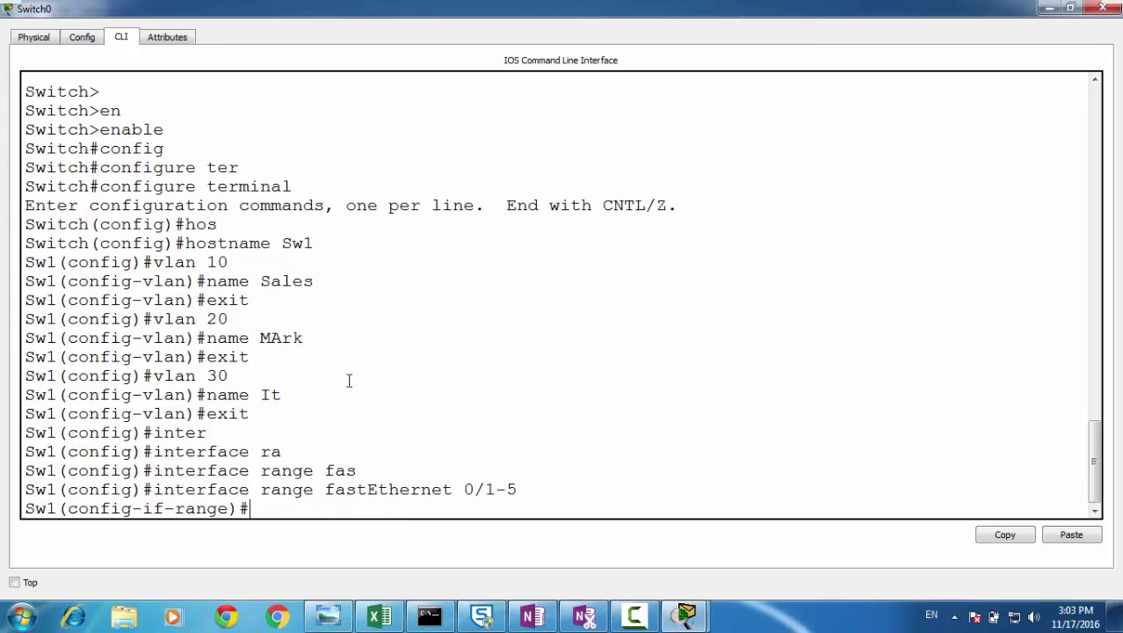
{"action": "type", "text": "sw"}
{"action": "key", "text": "Tab"}
{"action": "type", "text": "mo"}
{"action": "key", "text": "Tab"}
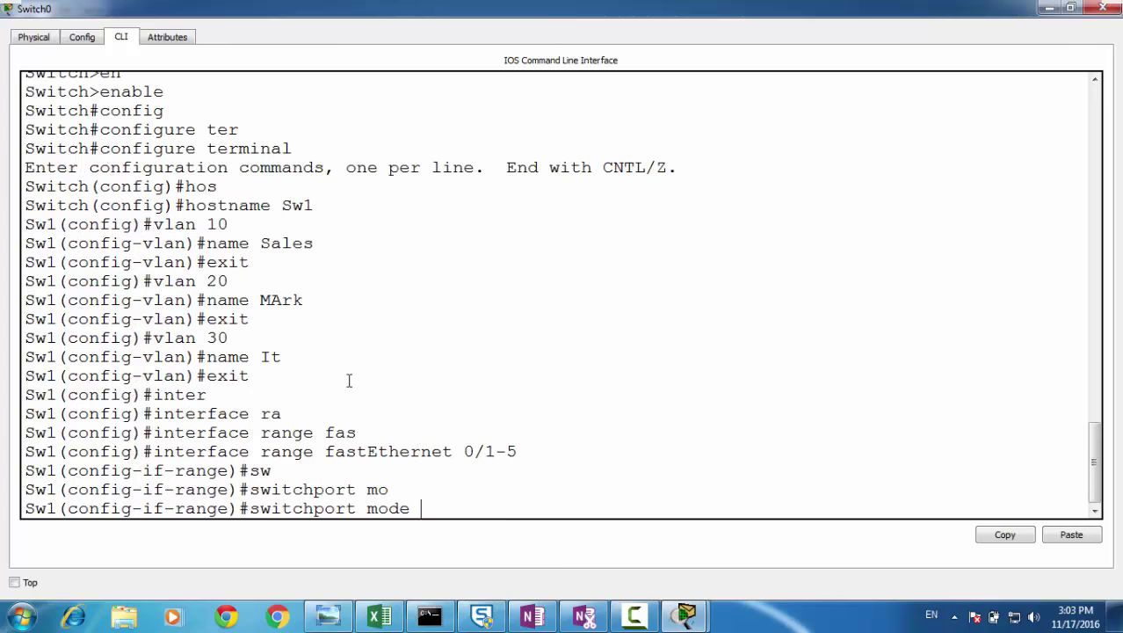
{"action": "type", "text": "acc"}
{"action": "key", "text": "Tab"}
{"action": "key", "text": "Return"}
Step: Assign the fastEthernet 0/1-5 range on Sw1 to access VLAN 10 and return to global configuration mode
{"action": "type", "text": "sw"}
{"action": "key", "text": "Tab"}
{"action": "type", "text": "acc"}
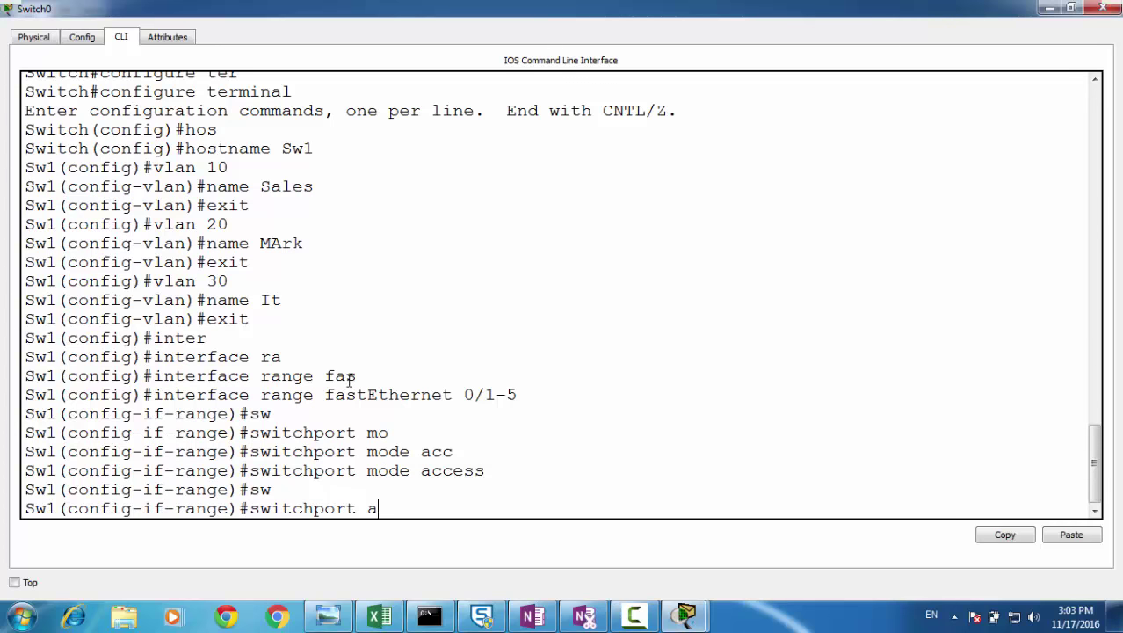
{"action": "key", "text": "Tab"}
{"action": "type", "text": "vl"}
{"action": "key", "text": "Tab"}
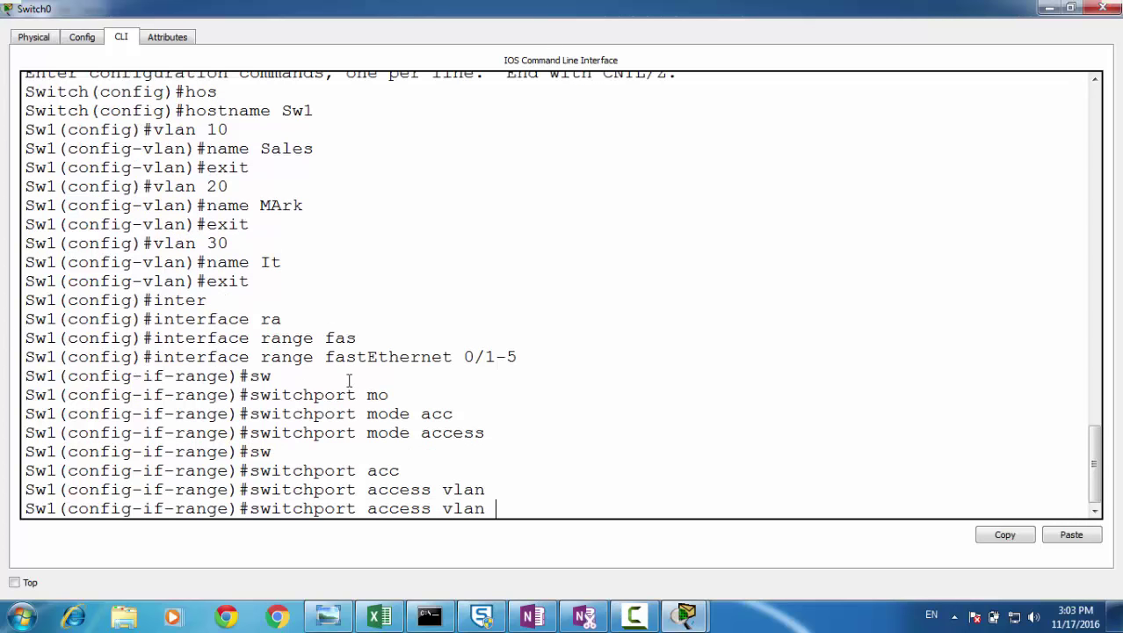
{"action": "type", "text": "10"}
{"action": "key", "text": "Return"}
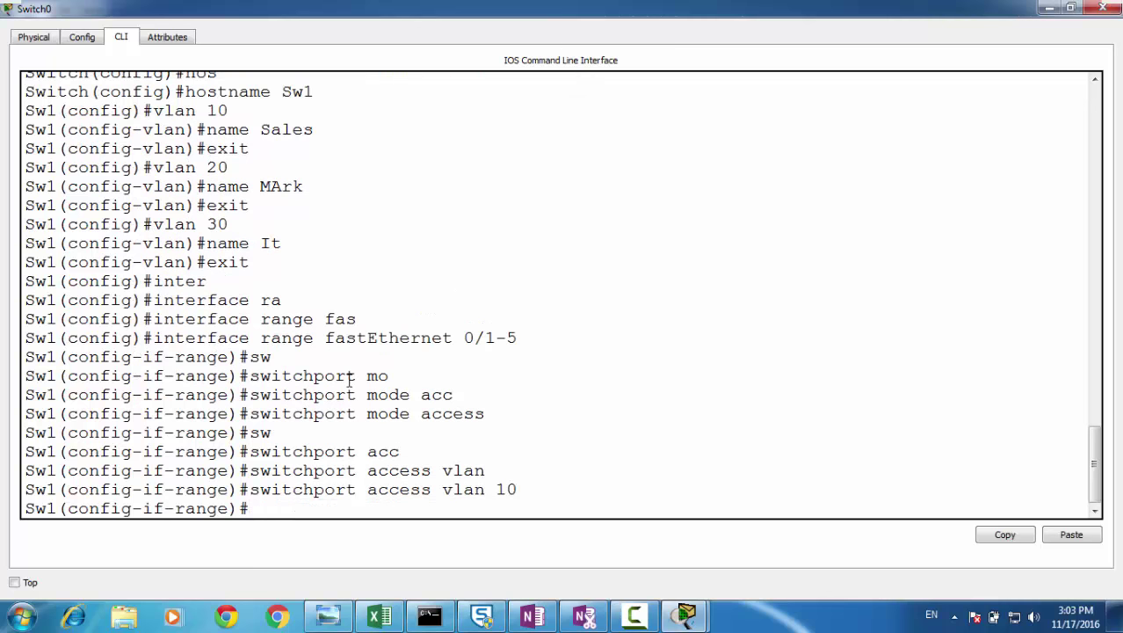
{"action": "type", "text": "exit"}
{"action": "key", "text": "Return"}
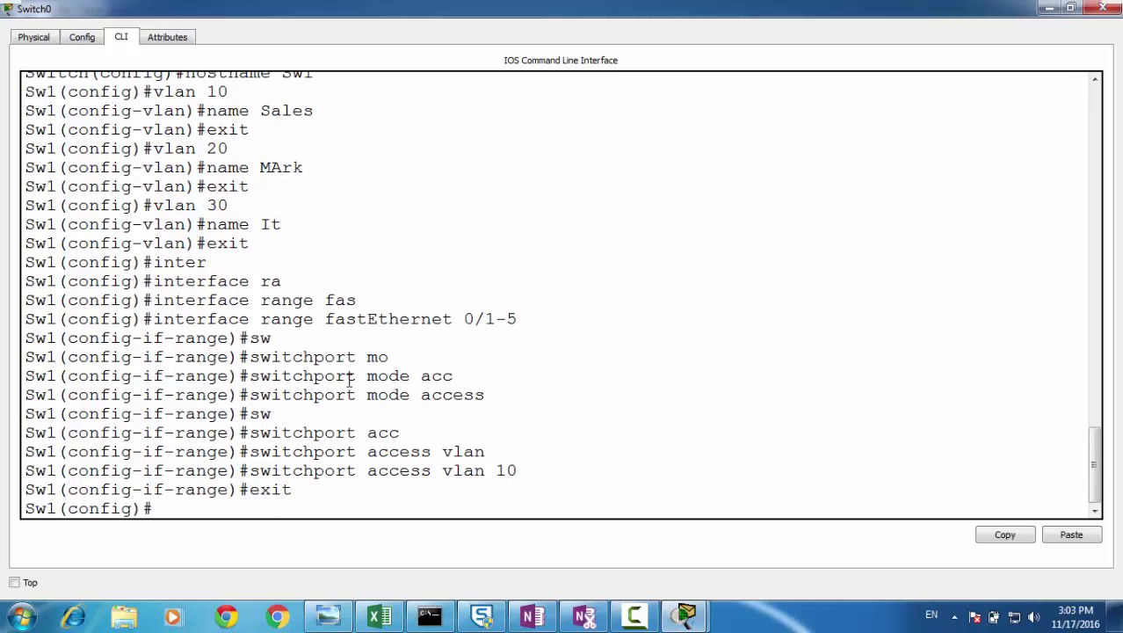
Step: Enter interface range configuration for fastEthernet 0/6-10 on Sw1
{"action": "type", "text": "inter"}
{"action": "key", "text": "Tab"}
{"action": "type", "text": "ra"}
{"action": "key", "text": "Tab"}
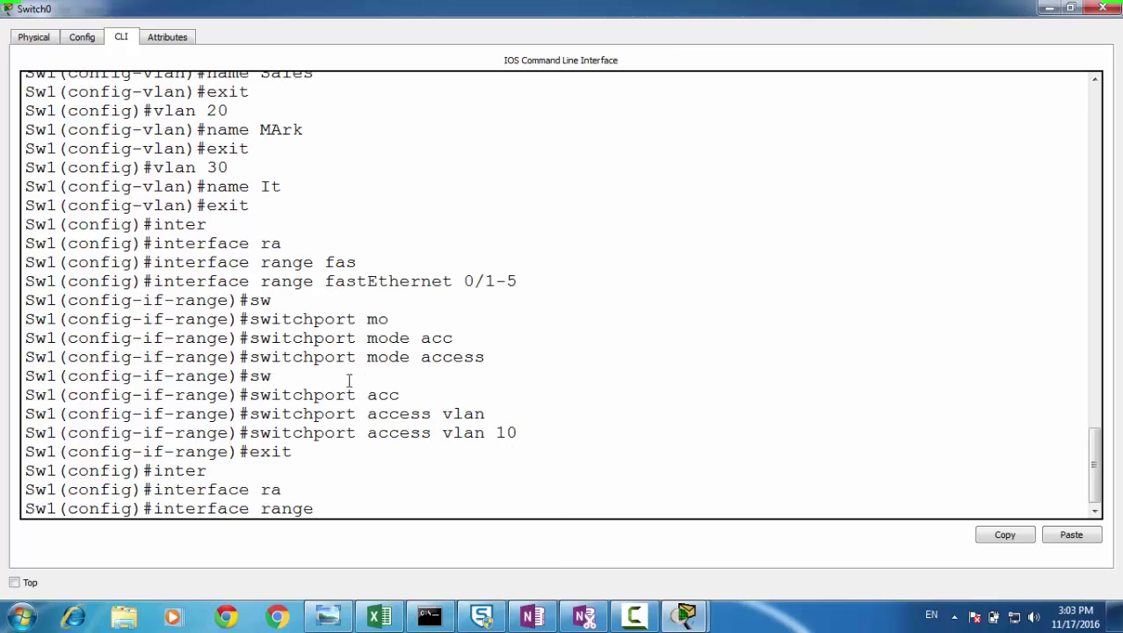
{"action": "type", "text": "fas"}
{"action": "key", "text": "Tab"}
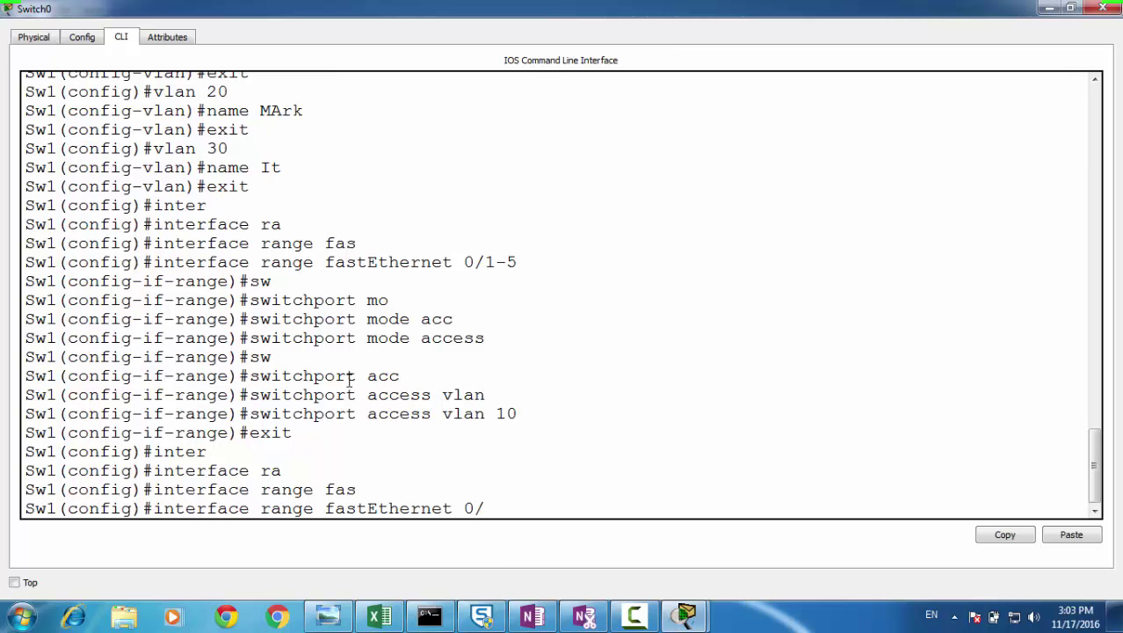
{"action": "type", "text": "0/6-10"}
{"action": "key", "text": "Return"}
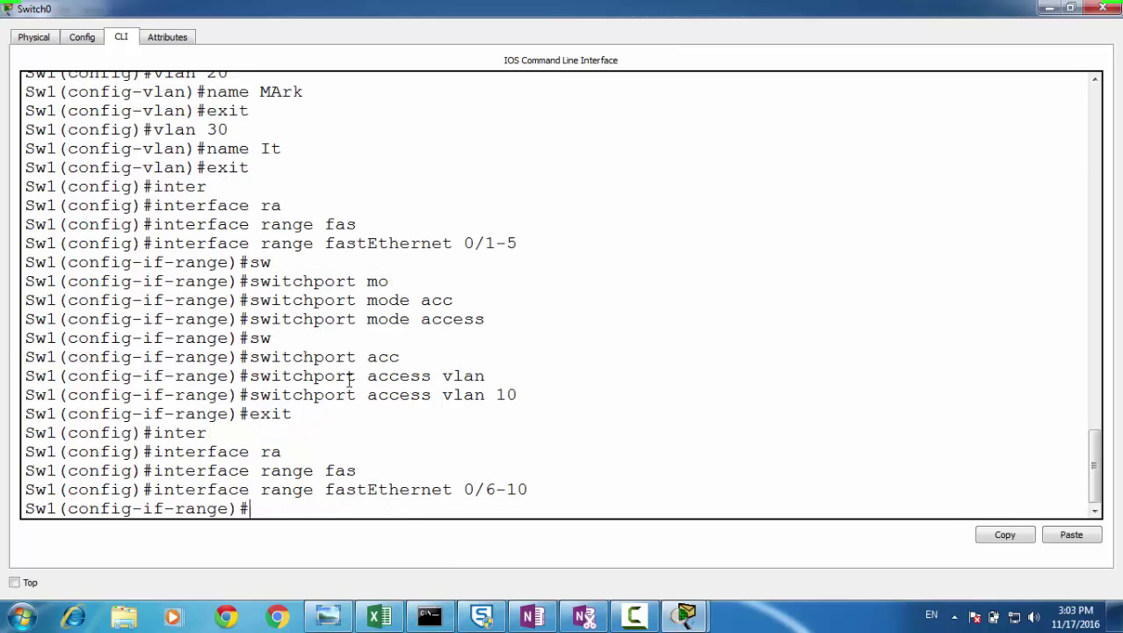
Step: Set the fastEthernet 0/6-10 ports on Sw1 to switchport mode access
{"action": "type", "text": "sw"}
{"action": "key", "text": "Tab"}
{"action": "type", "text": "mo"}
{"action": "key", "text": "Tab"}
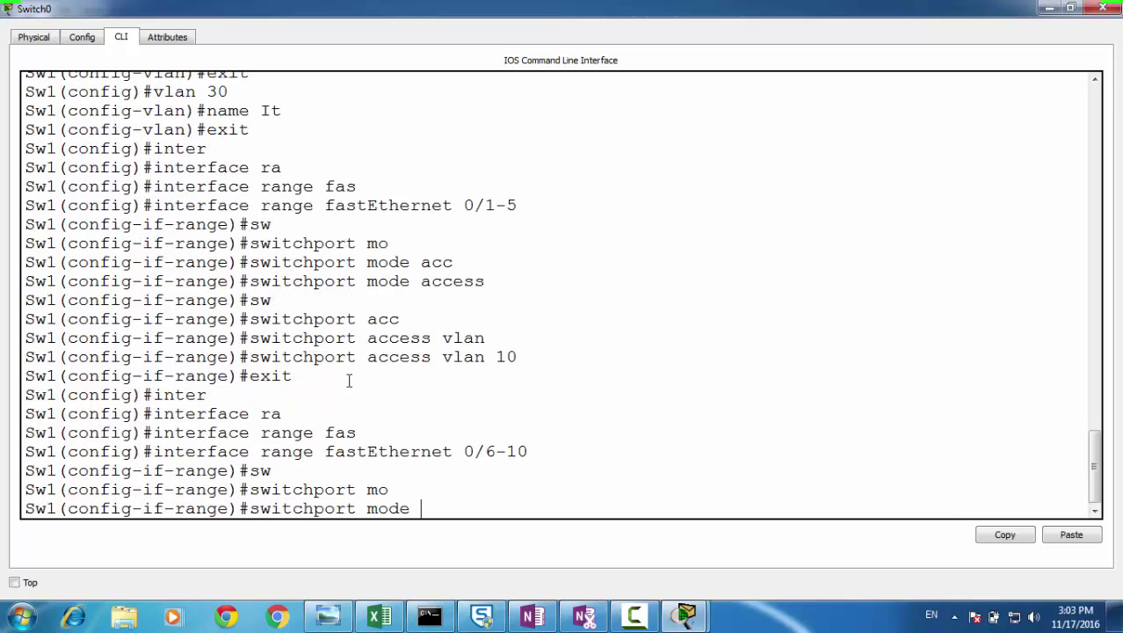
{"action": "type", "text": "acc"}
{"action": "key", "text": "Tab"}
Step: Assign the fastEthernet 0/6-10 range on Sw1 to access VLAN 20 and return to global configuration mode
{"action": "type", "text": "sw"}
{"action": "key", "text": "Tab"}
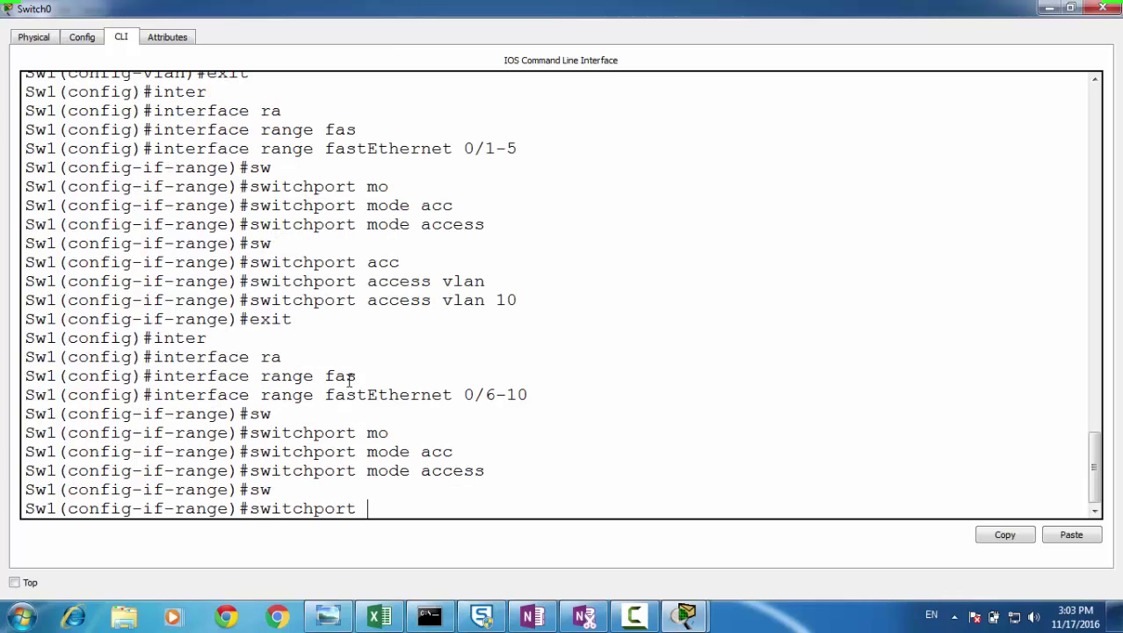
{"action": "type", "text": "acc"}
{"action": "key", "text": "Tab"}
{"action": "type", "text": "v"}
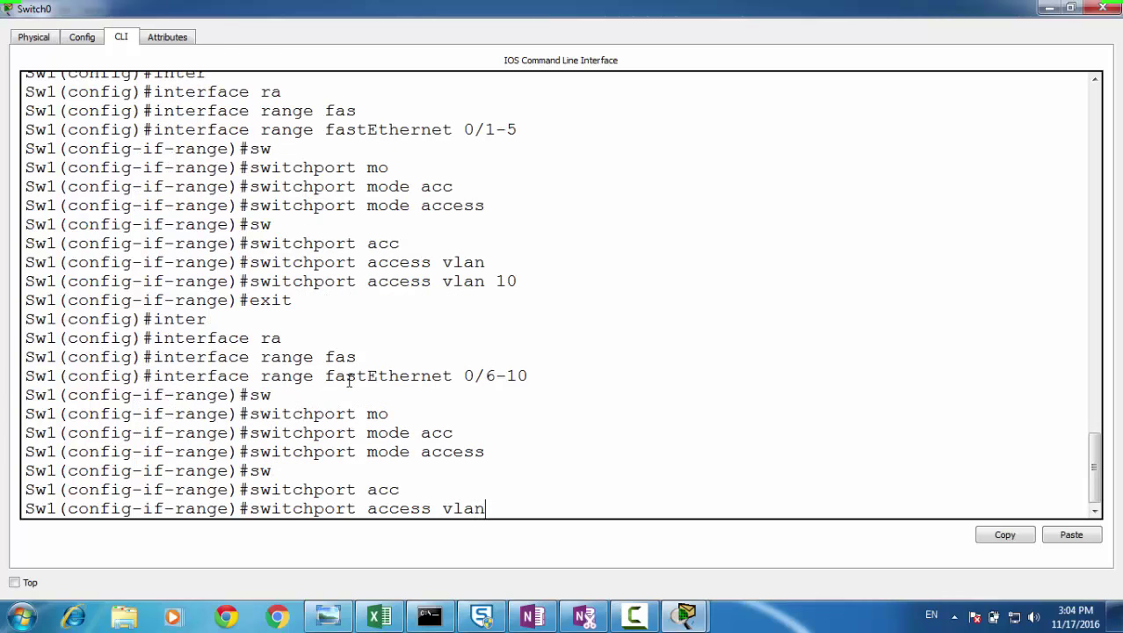
{"action": "type", "text": "lan"}
{"action": "key", "text": "Tab"}
{"action": "type", "text": "20"}
{"action": "key", "text": "Return"}
{"action": "type", "text": "exit"}
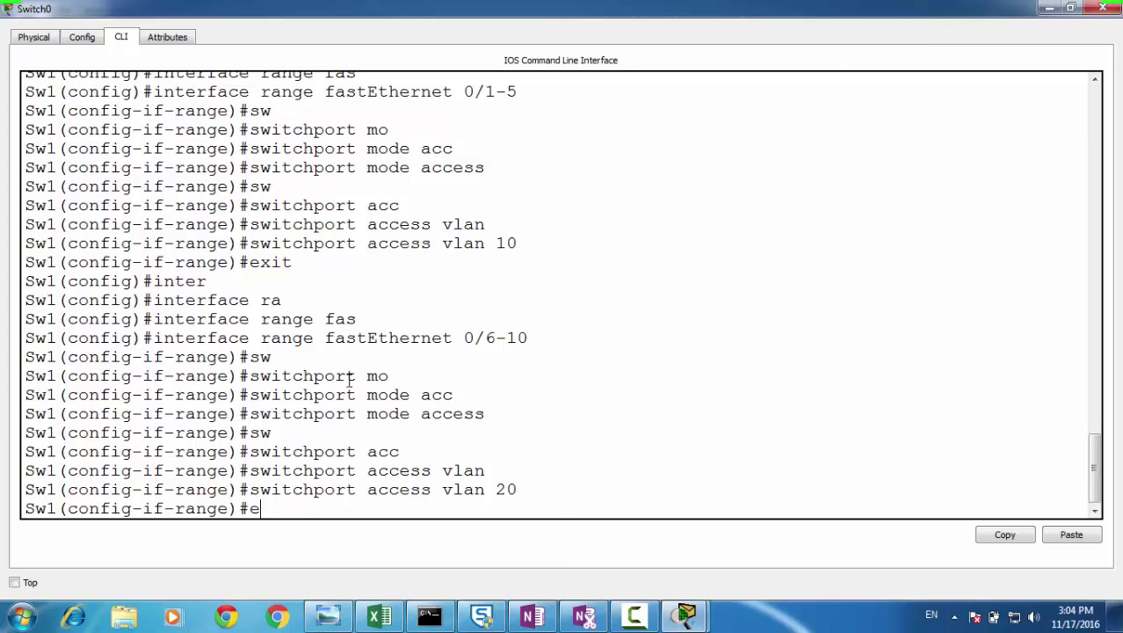
{"action": "key", "text": "Return"}
Step: Enter interface range configuration for fastEthernet 0/11-15 on Sw1
{"action": "type", "text": "inter"}
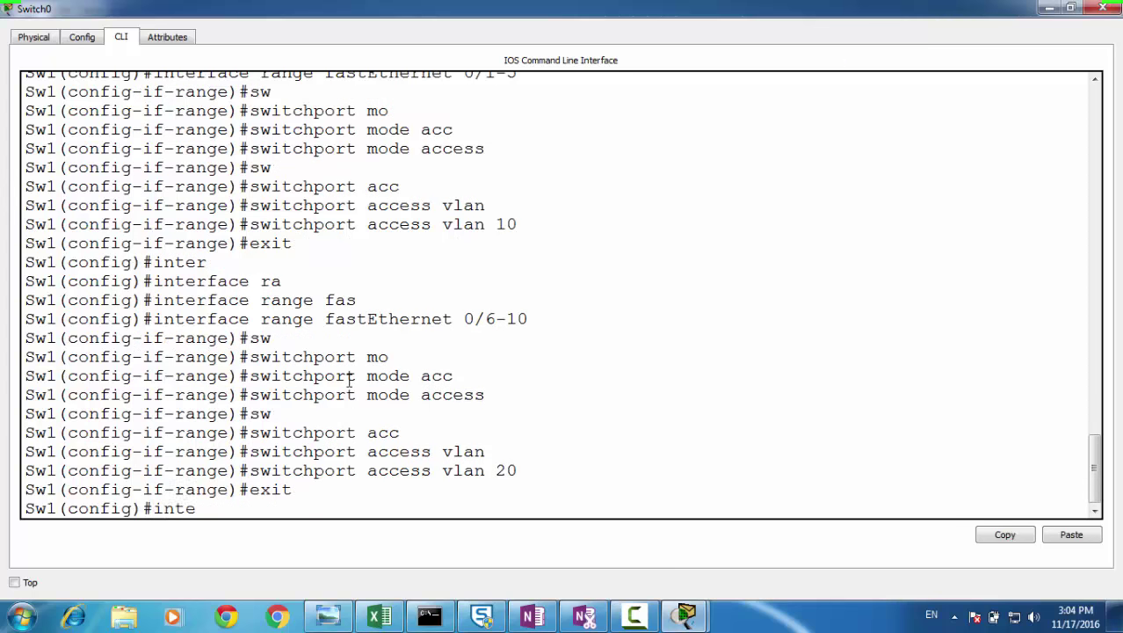
{"action": "key", "text": "Tab"}
{"action": "type", "text": "ra"}
{"action": "key", "text": "Tab"}
{"action": "type", "text": "f"}
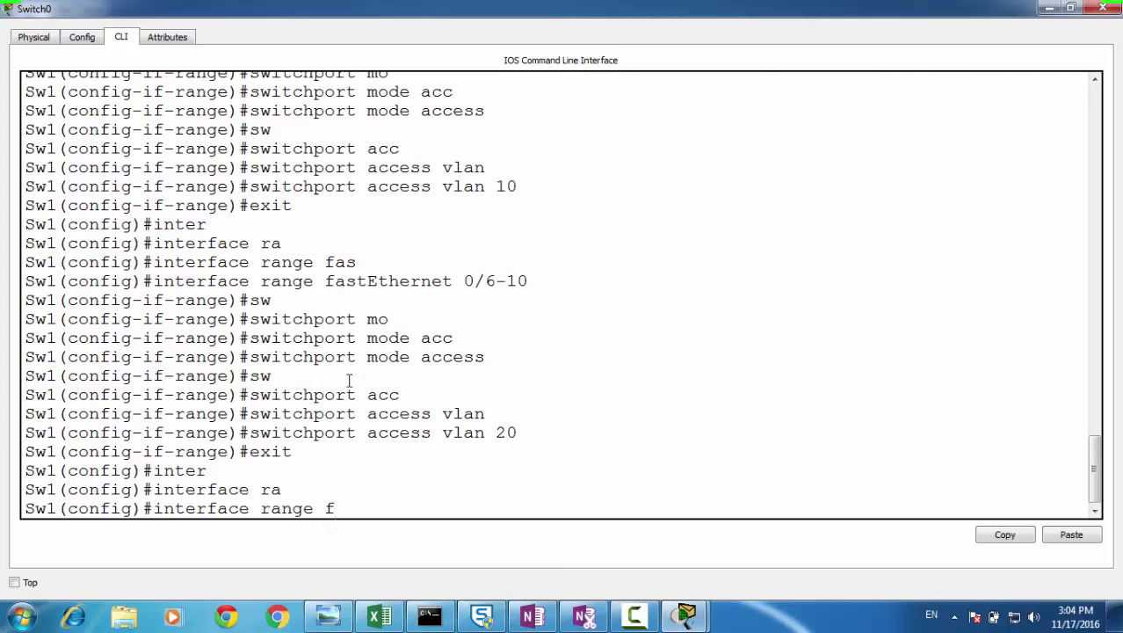
{"action": "type", "text": "as"}
{"action": "key", "text": "Tab"}
{"action": "type", "text": "-"}
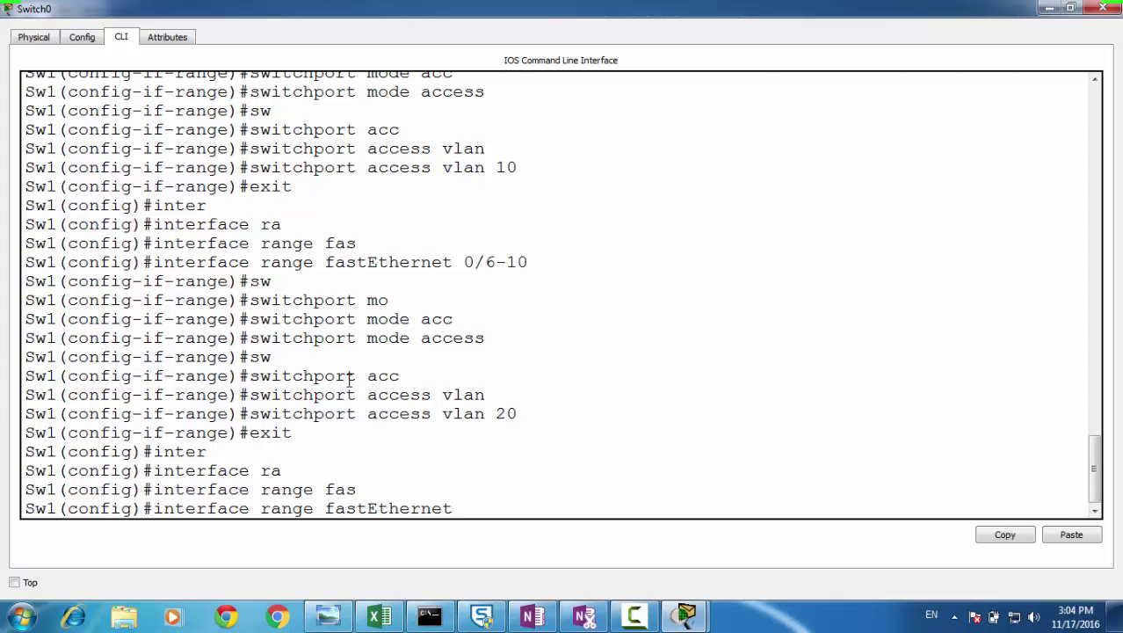
{"action": "type", "text": "01/"}
{"action": "type", "text": "1-15"}
{"action": "key", "text": "Return"}
Step: Set the fastEthernet 0/11-15 ports on Sw1 to switchport mode access
{"action": "type", "text": "sw"}
{"action": "key", "text": "Tab"}
{"action": "type", "text": "m"}
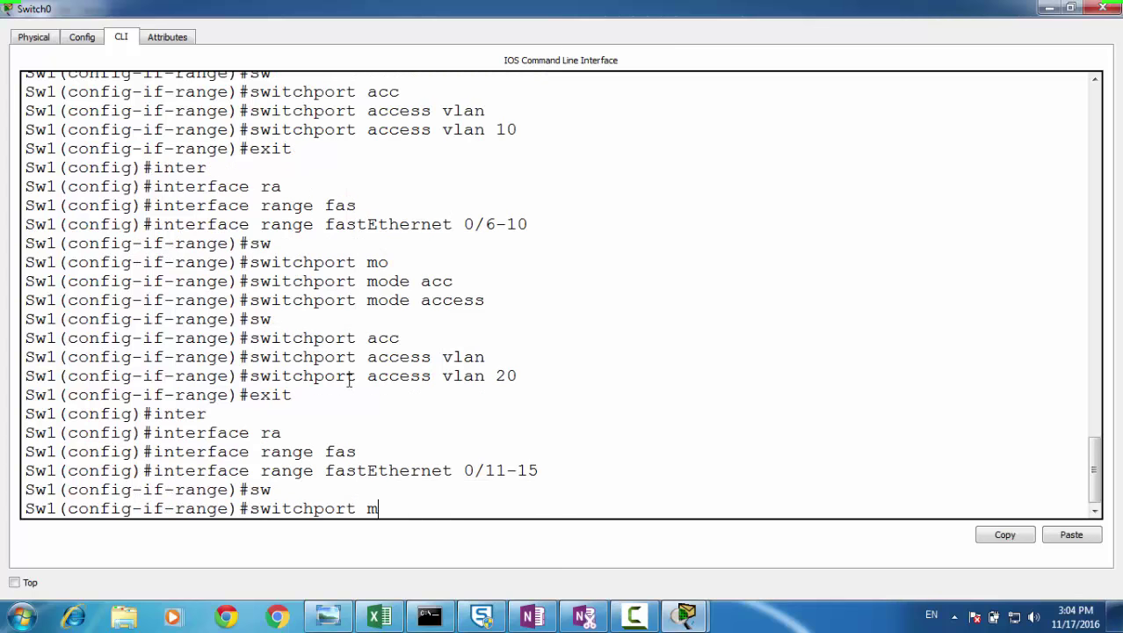
{"action": "type", "text": "o"}
{"action": "key", "text": "Tab"}
{"action": "type", "text": "acc"}
{"action": "key", "text": "Tab"}
{"action": "key", "text": "Return"}
Step: Assign the fastEthernet 0/11-15 range on Sw1 to access VLAN 30 and return to global configuration mode
{"action": "type", "text": "sw"}
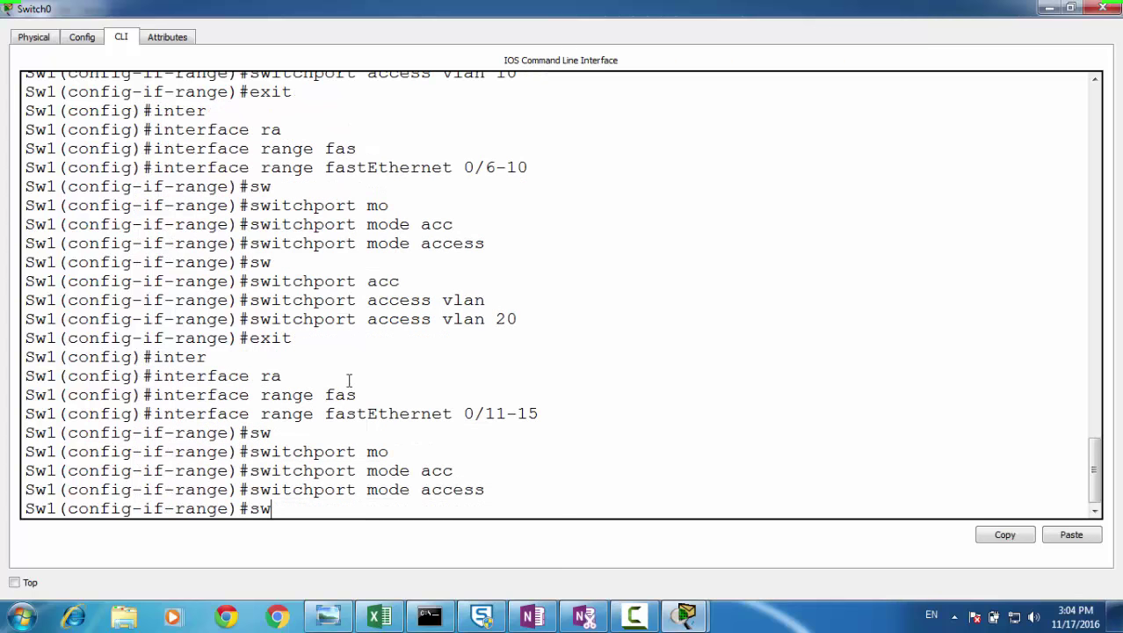
{"action": "key", "text": "Tab"}
{"action": "type", "text": "acc"}
{"action": "key", "text": "Tab"}
{"action": "type", "text": "vlan"}
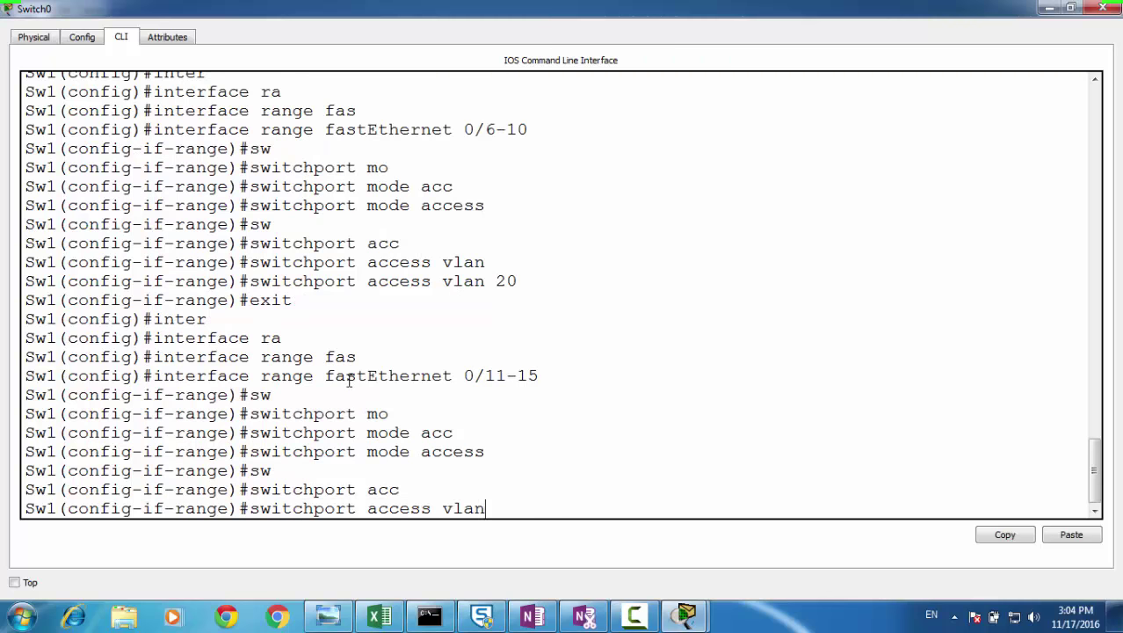
{"action": "type", "text": " 30"}
{"action": "key", "text": "Return"}
{"action": "type", "text": "e)#e"}
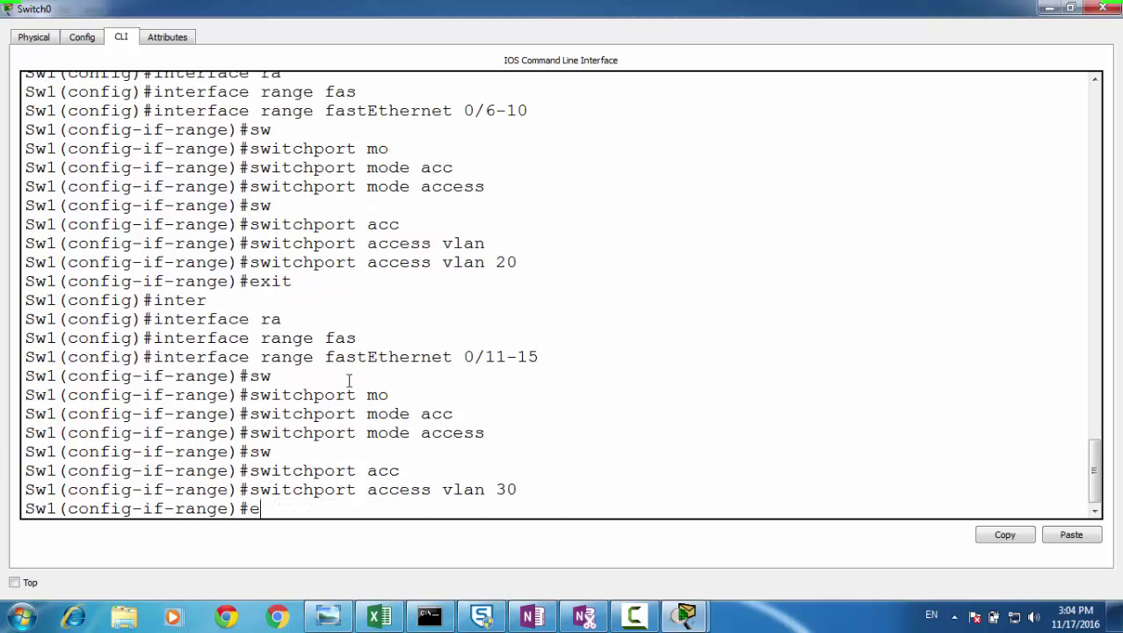
{"action": "type", "text": "xit"}
{"action": "key", "text": "Return"}
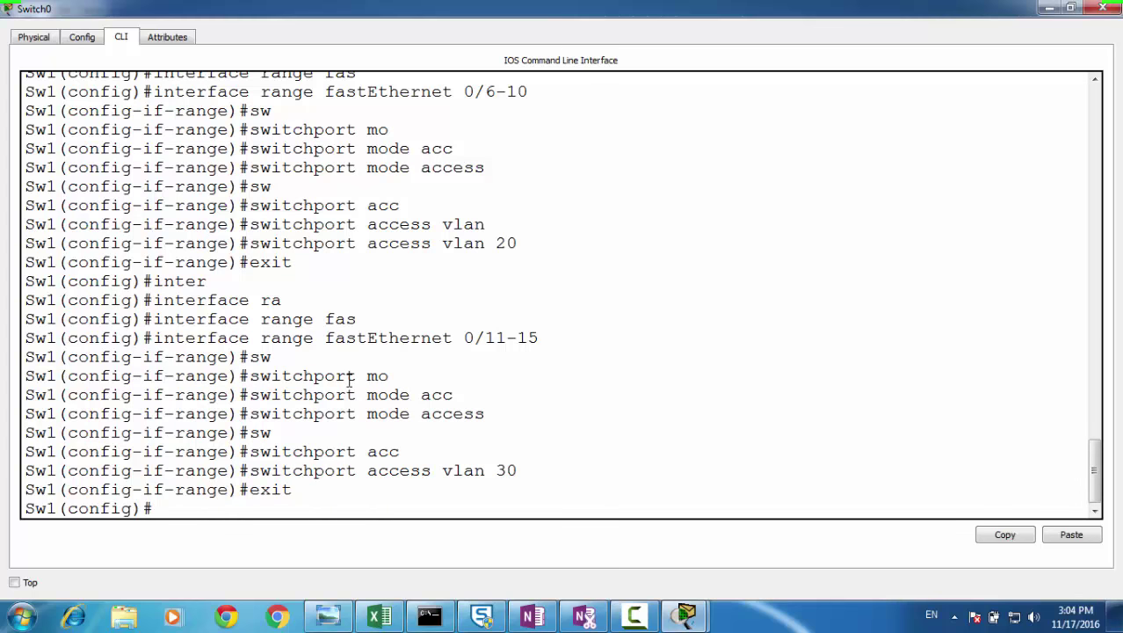
Step: Leave configuration mode on Sw1 and check the VLAN port assignments with show vlan brief
{"action": "type", "text": "exit"}
{"action": "key", "text": "Return"}
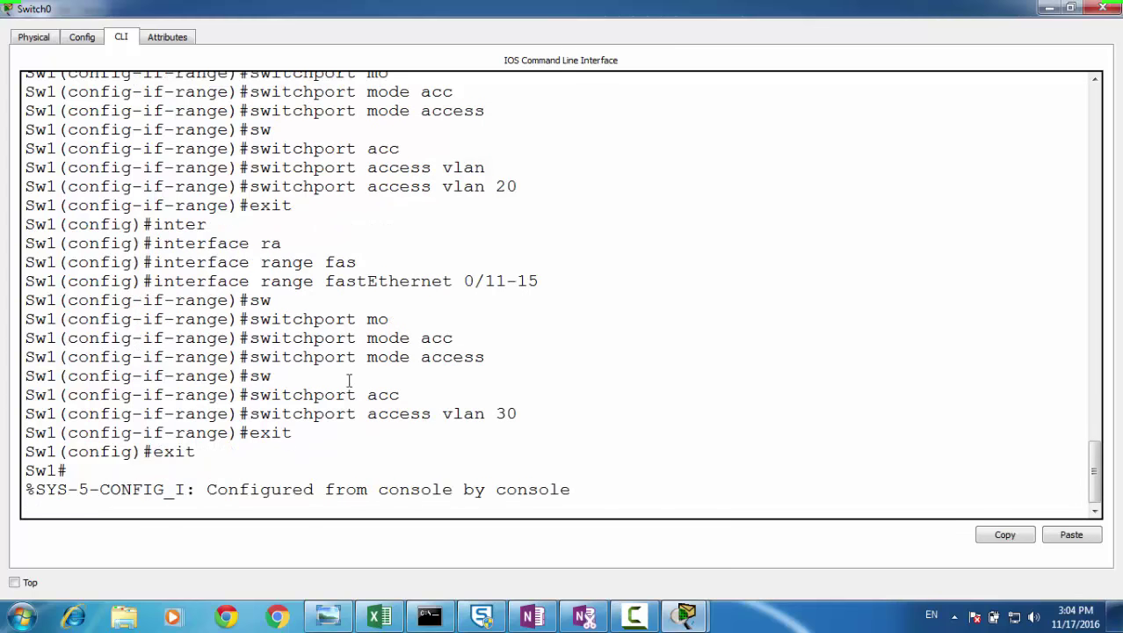
{"action": "key", "text": "Return"}
{"action": "type", "text": "show"}
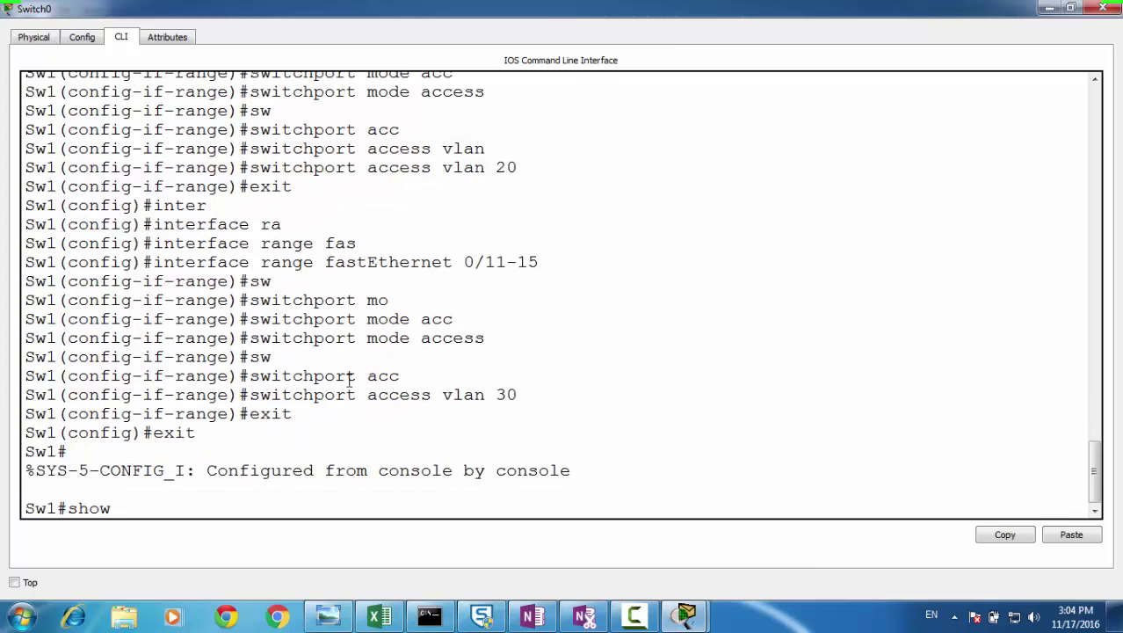
{"action": "type", "text": " vlan br"}
{"action": "key", "text": "Tab"}
{"action": "key", "text": "Return"}
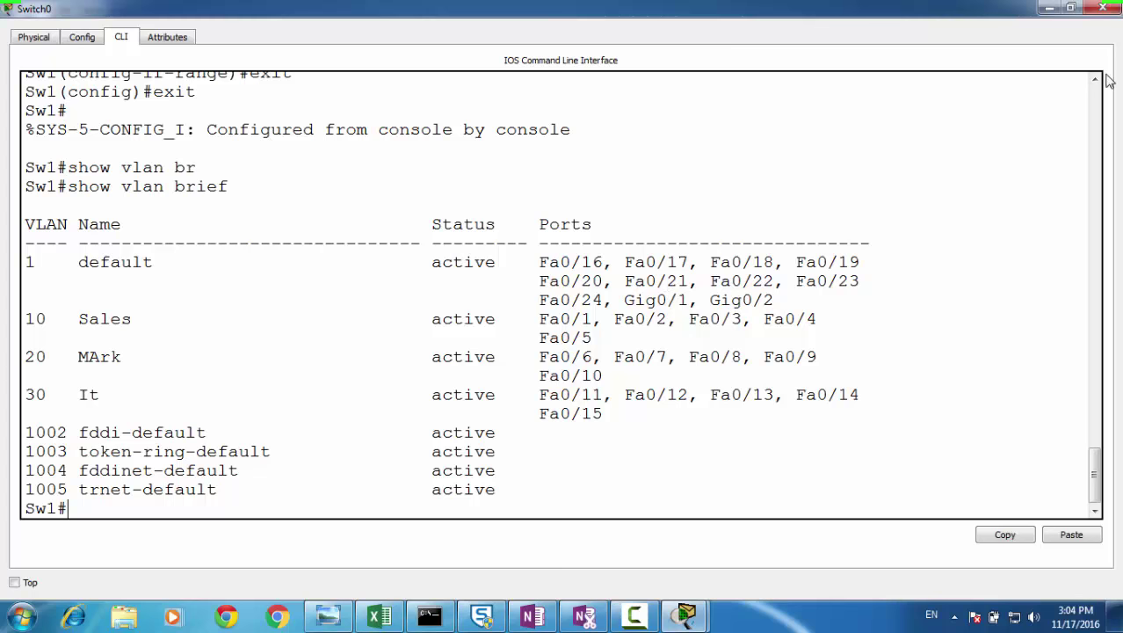
Step: Close the Switch0 window and open the command line interface of Switch1 in a maximized window
{"action": "left_click", "coordinate": [1104, 9]}
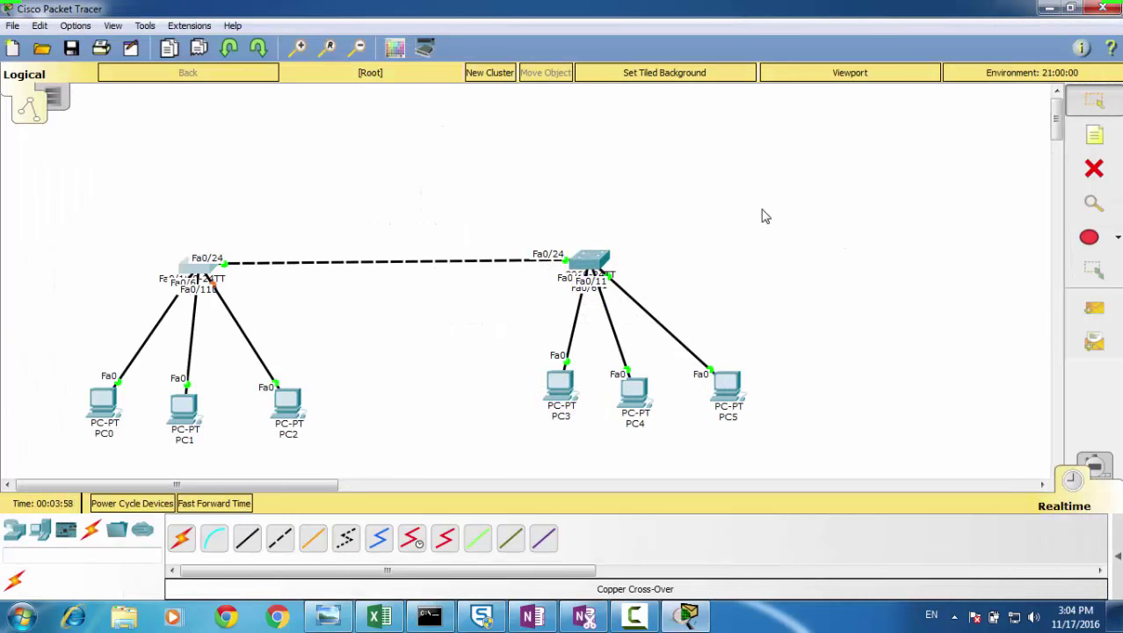
{"action": "left_click", "coordinate": [590, 262]}
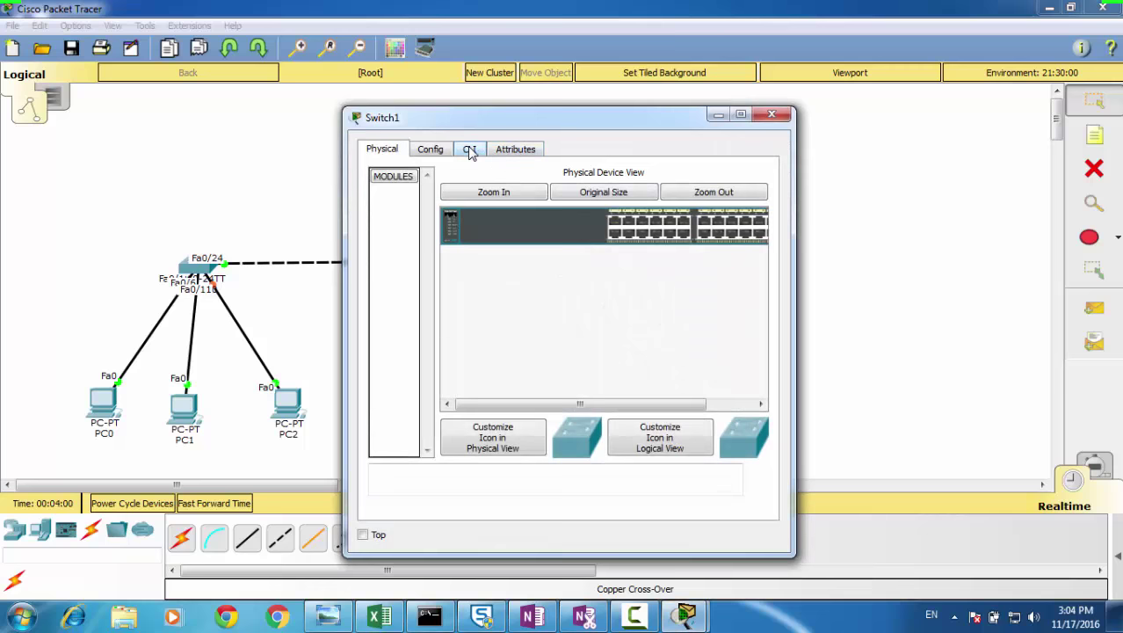
{"action": "left_click", "coordinate": [469, 148]}
{"action": "double_click", "coordinate": [482, 118]}
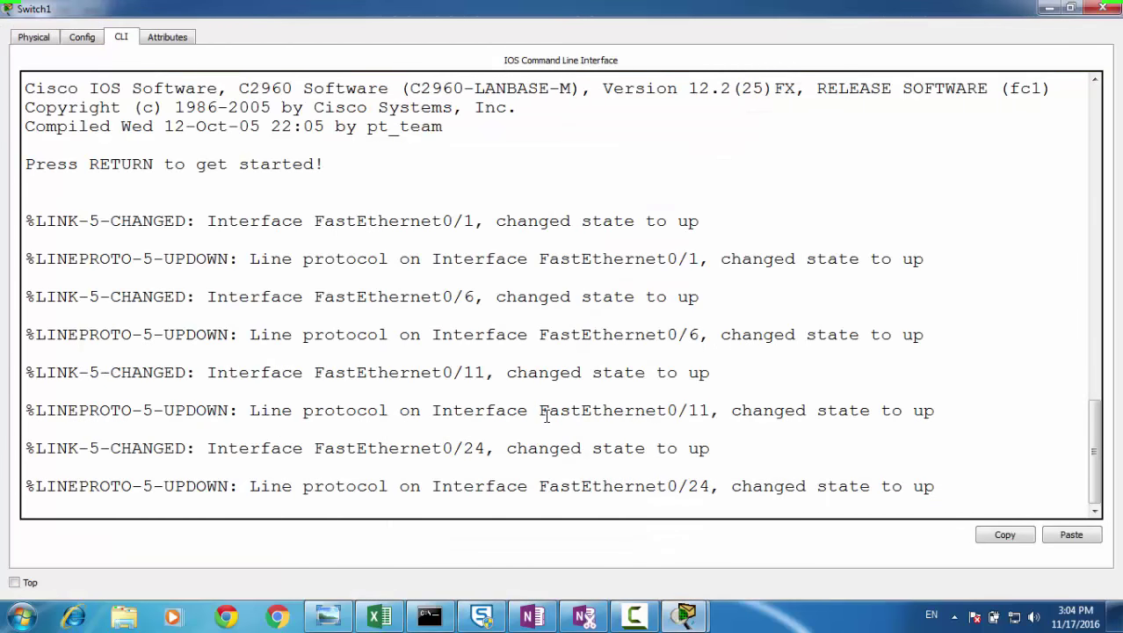
Step: Enter privileged mode with enable on Switch1 and start global configuration with configure terminal
{"action": "key", "text": "Return"}
{"action": "key", "text": "Return"}
{"action": "type", "text": "en"}
{"action": "key", "text": "Tab"}
{"action": "key", "text": "Return"}
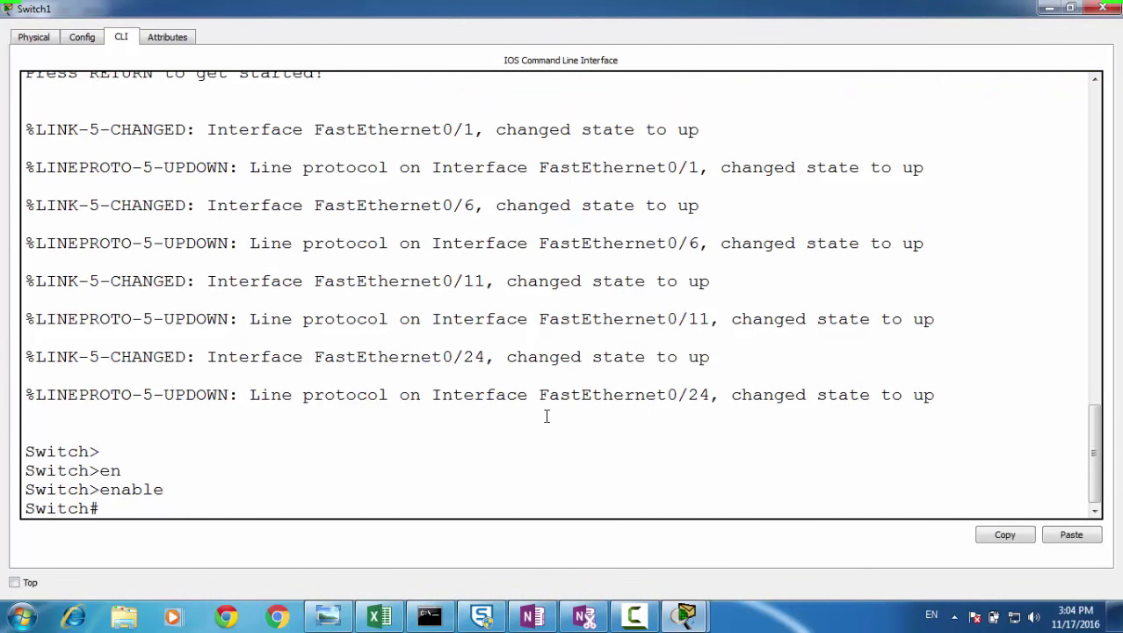
{"action": "type", "text": "config"}
{"action": "key", "text": "Tab"}
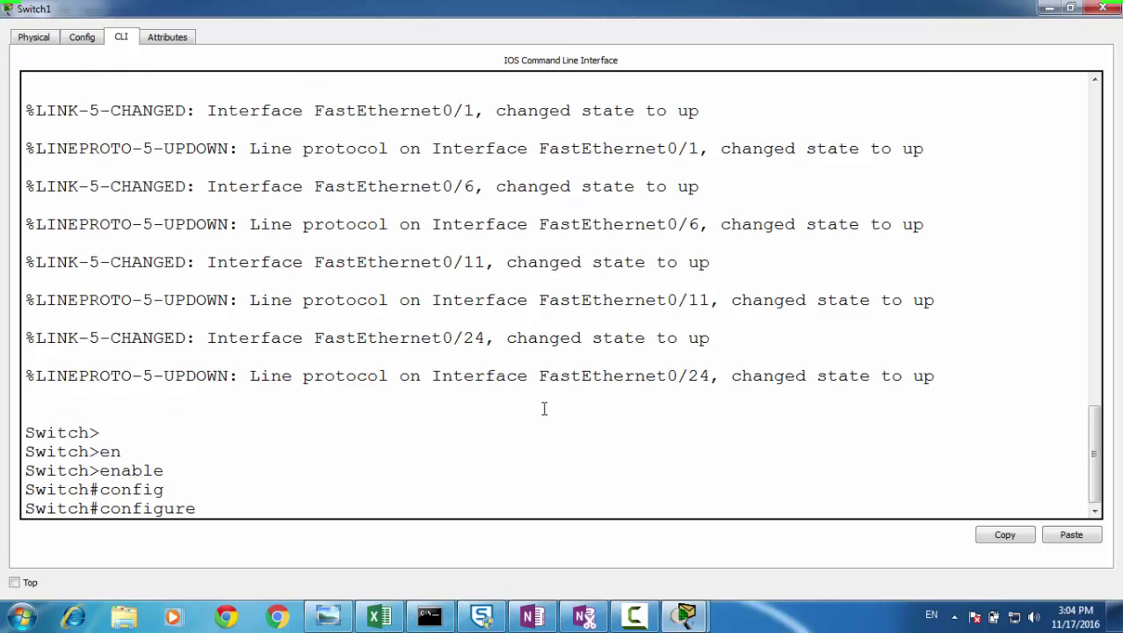
{"action": "type", "text": "tre"}
{"action": "key", "text": "Tab"}
{"action": "key", "text": "BackSpace"}
{"action": "key", "text": "BackSpace"}
{"action": "type", "text": "er"}
{"action": "key", "text": "Tab"}
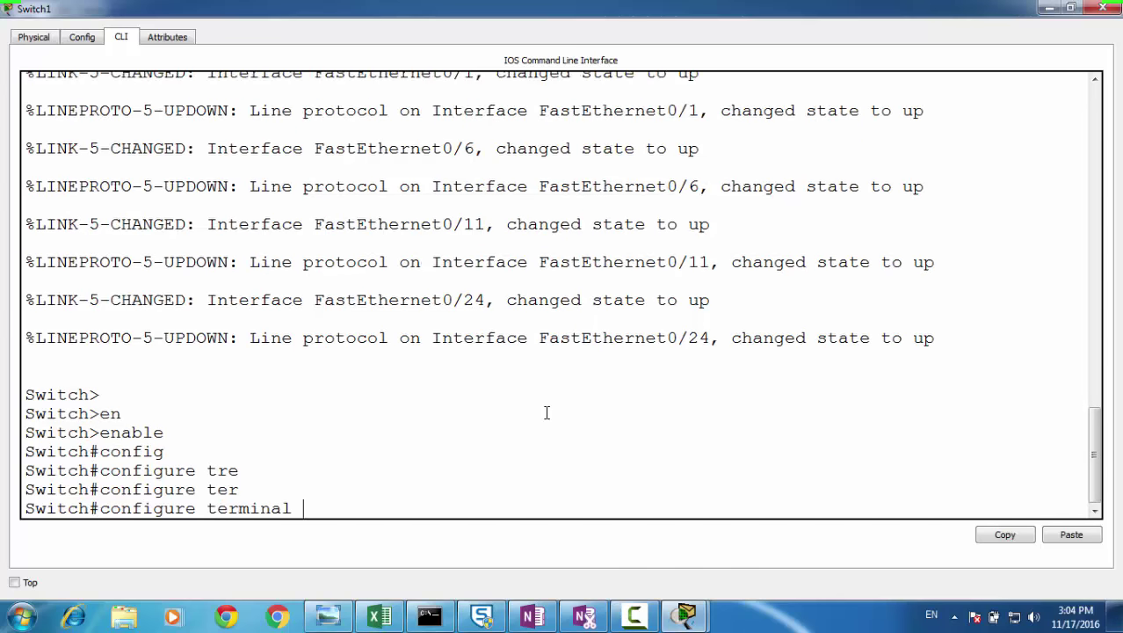
{"action": "key", "text": "Return"}
Step: Set the hostname of Switch1 to Sw2
{"action": "type", "text": "hos"}
{"action": "key", "text": "Tab"}
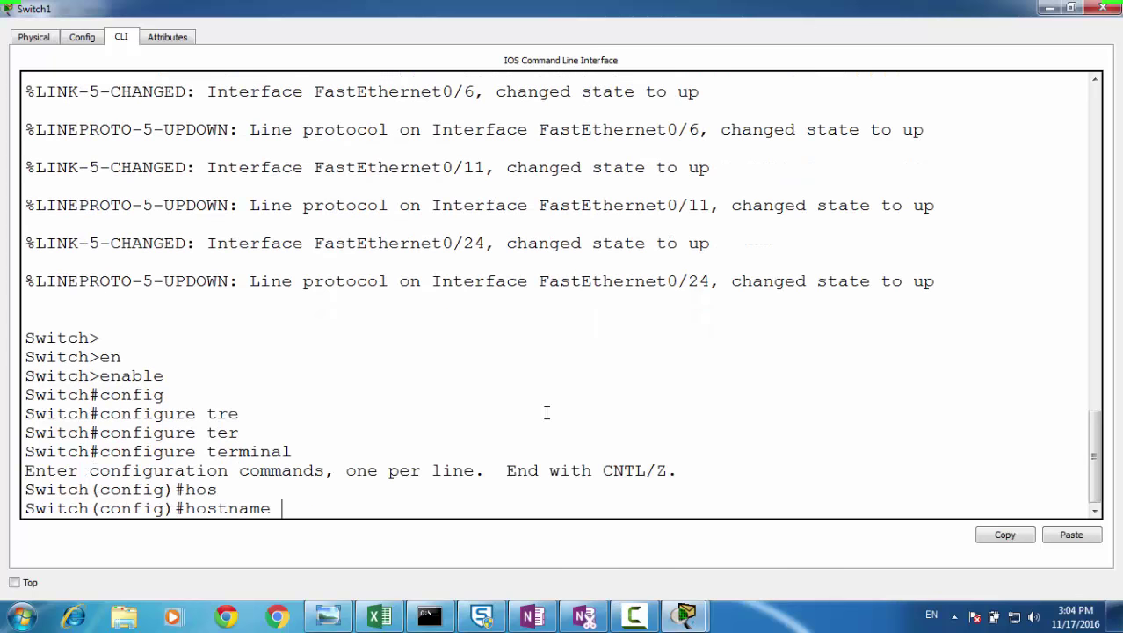
{"action": "type", "text": "Sw2"}
{"action": "key", "text": "Return"}
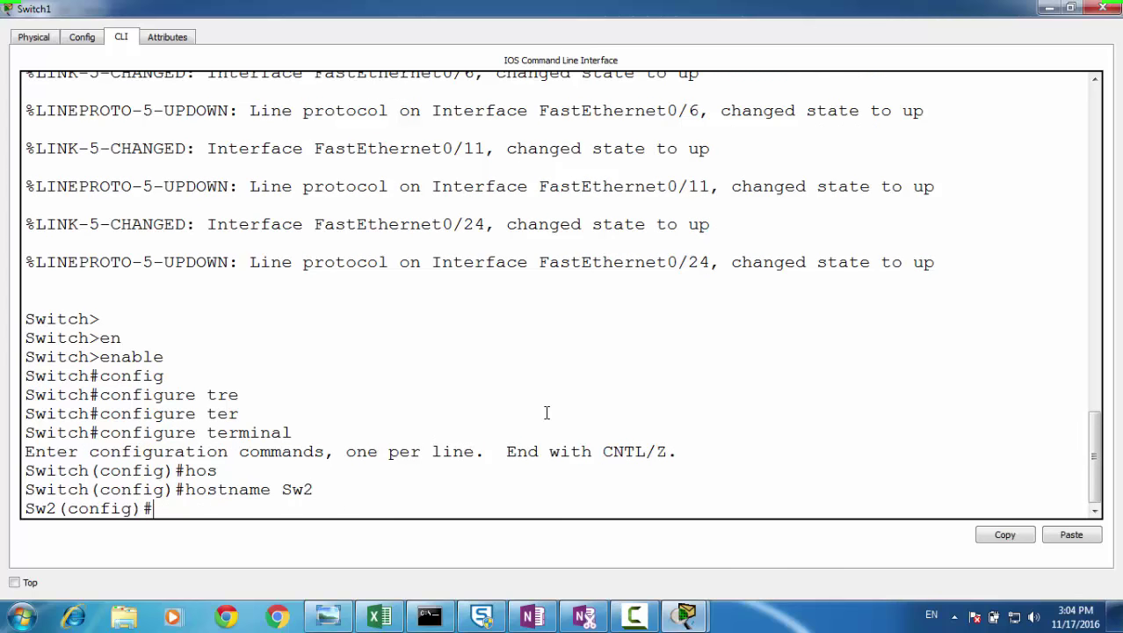
Step: Create VLAN 10 on Sw2, name it sales and return to global configuration mode
{"action": "type", "text": "vlan 10"}
{"action": "key", "text": "Return"}
{"action": "type", "text": "nam"}
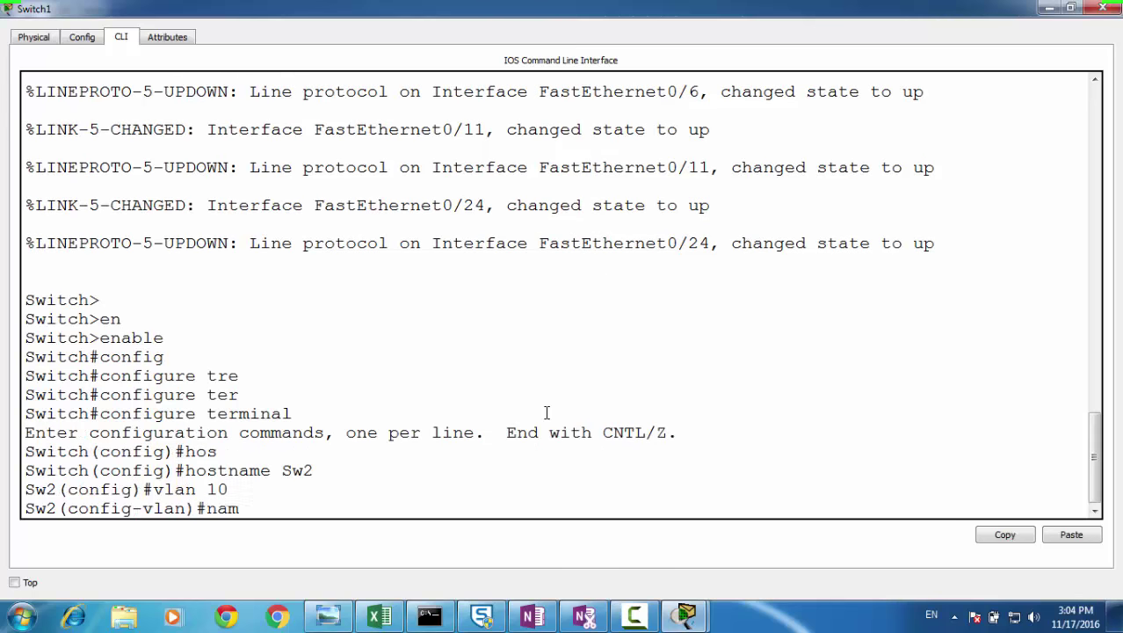
{"action": "type", "text": "e sales"}
{"action": "key", "text": "Return"}
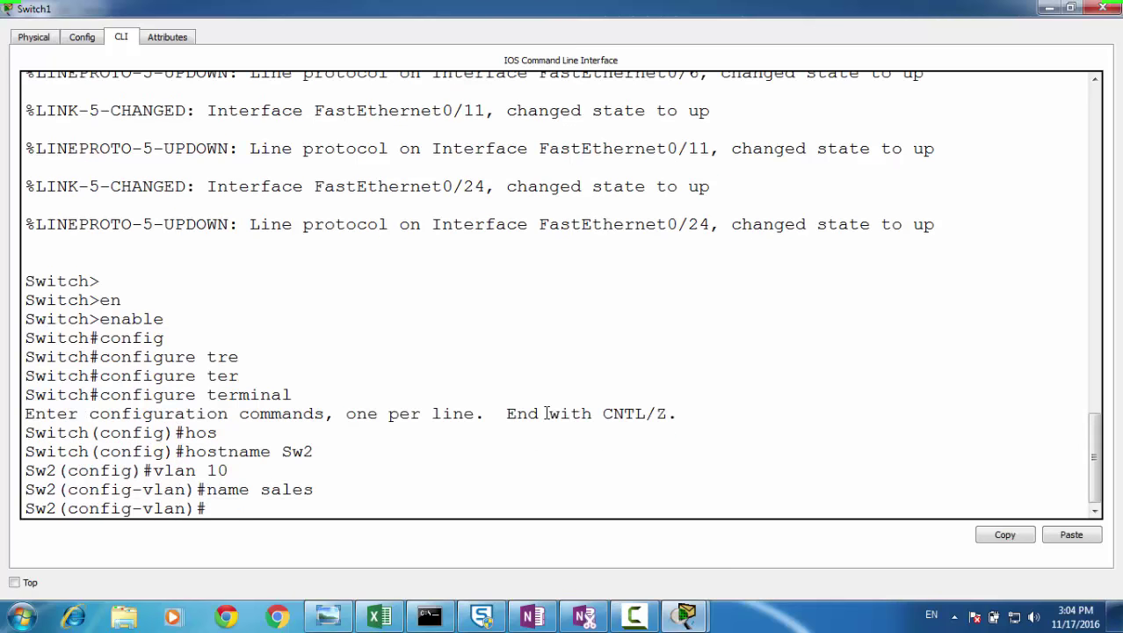
{"action": "type", "text": "exit"}
{"action": "key", "text": "Return"}
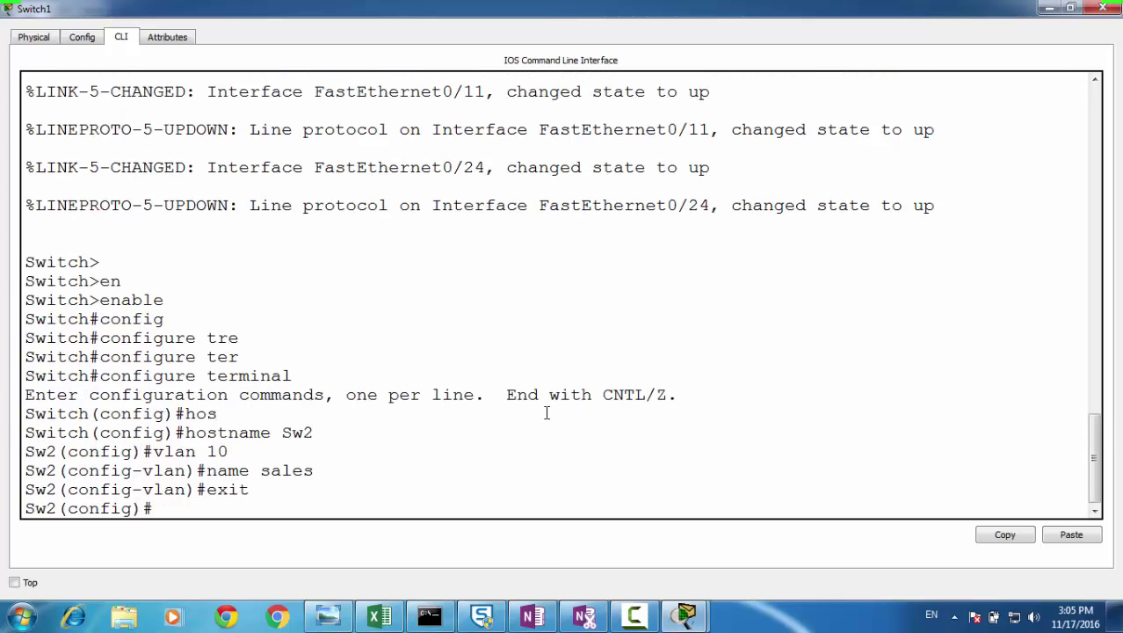
Step: Create VLAN 20 on Sw2, name it mark and return to global configuration mode
{"action": "type", "text": "vlan 20"}
{"action": "key", "text": "Return"}
{"action": "type", "text": "name mark"}
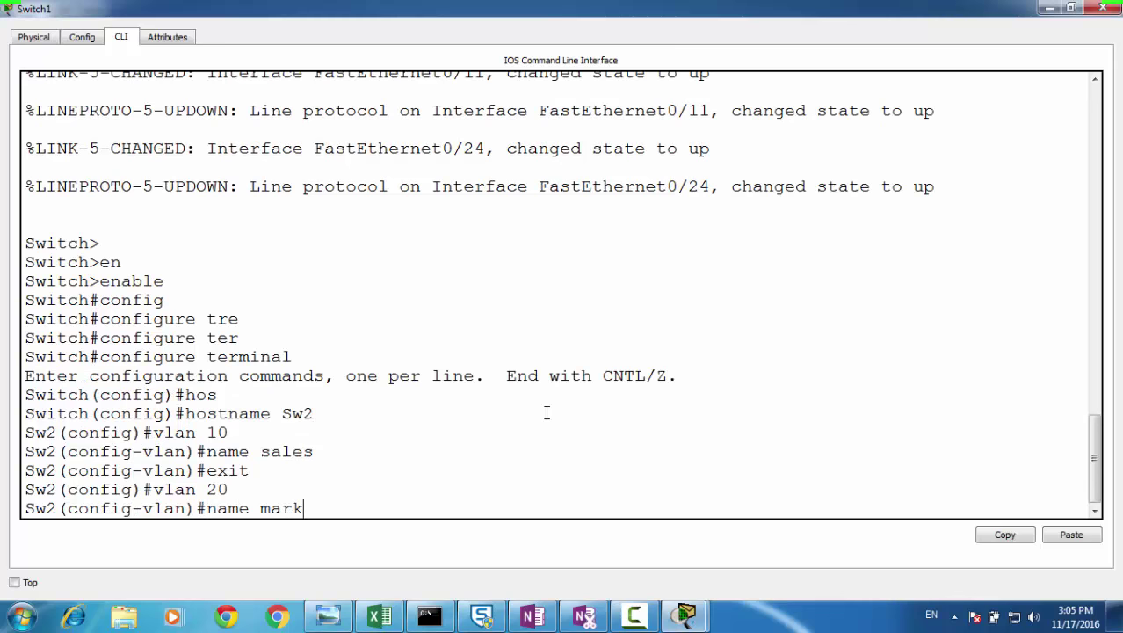
{"action": "key", "text": "Return"}
{"action": "type", "text": "e"}
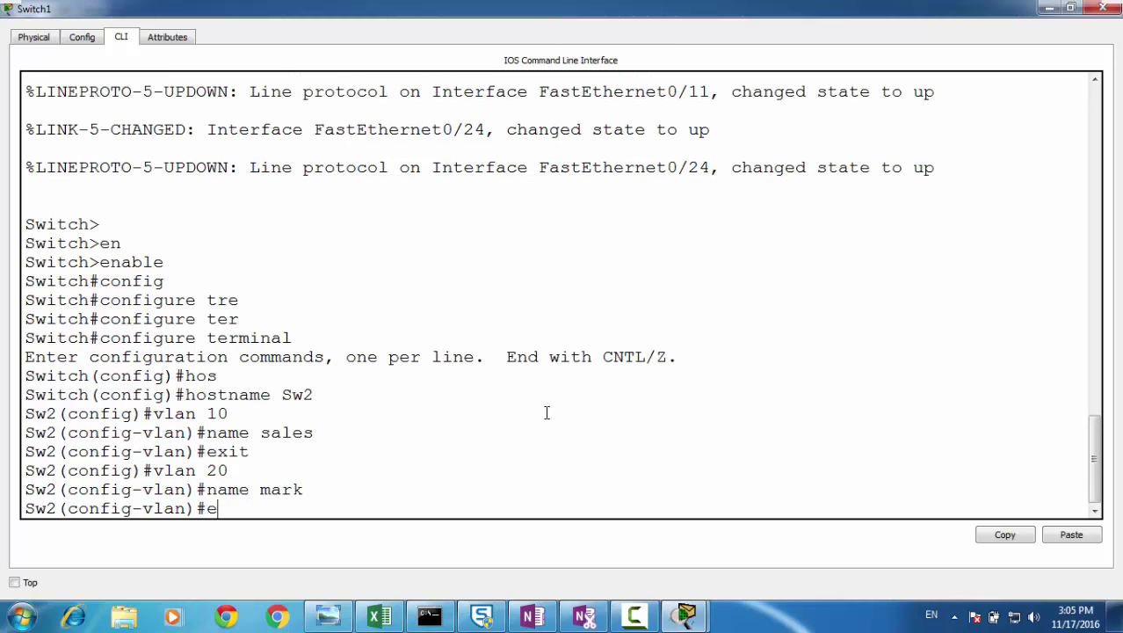
{"action": "type", "text": "xit"}
{"action": "key", "text": "Return"}
Step: Create VLAN 30 on Sw2, name it IT and return to global configuration mode
{"action": "type", "text": "vla"}
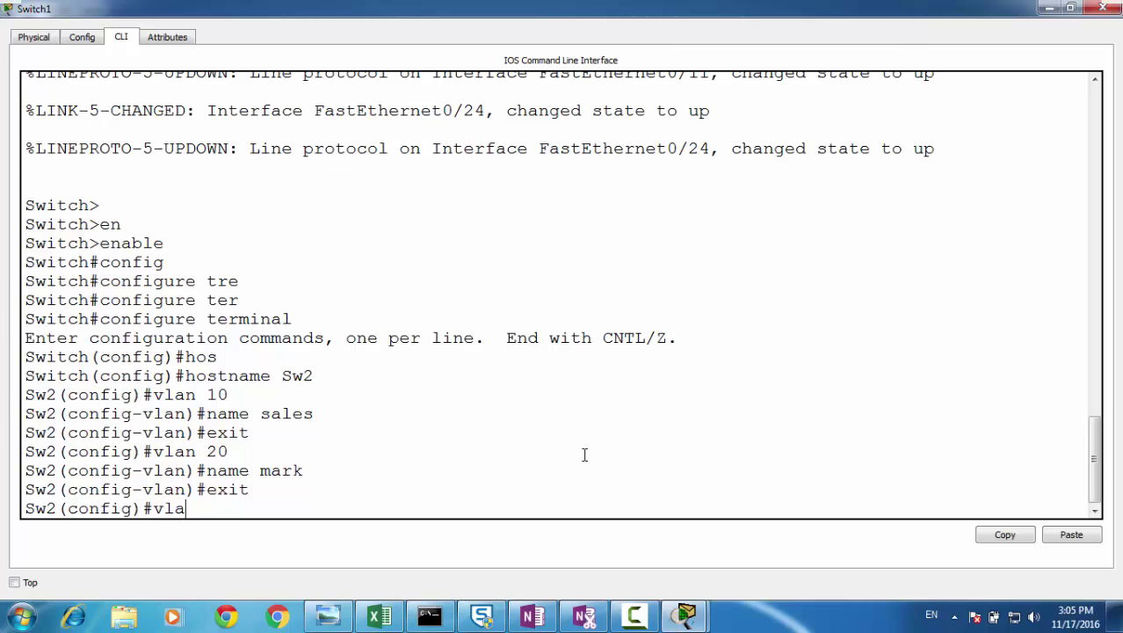
{"action": "type", "text": "n 30"}
{"action": "key", "text": "Return"}
{"action": "type", "text": "name IT"}
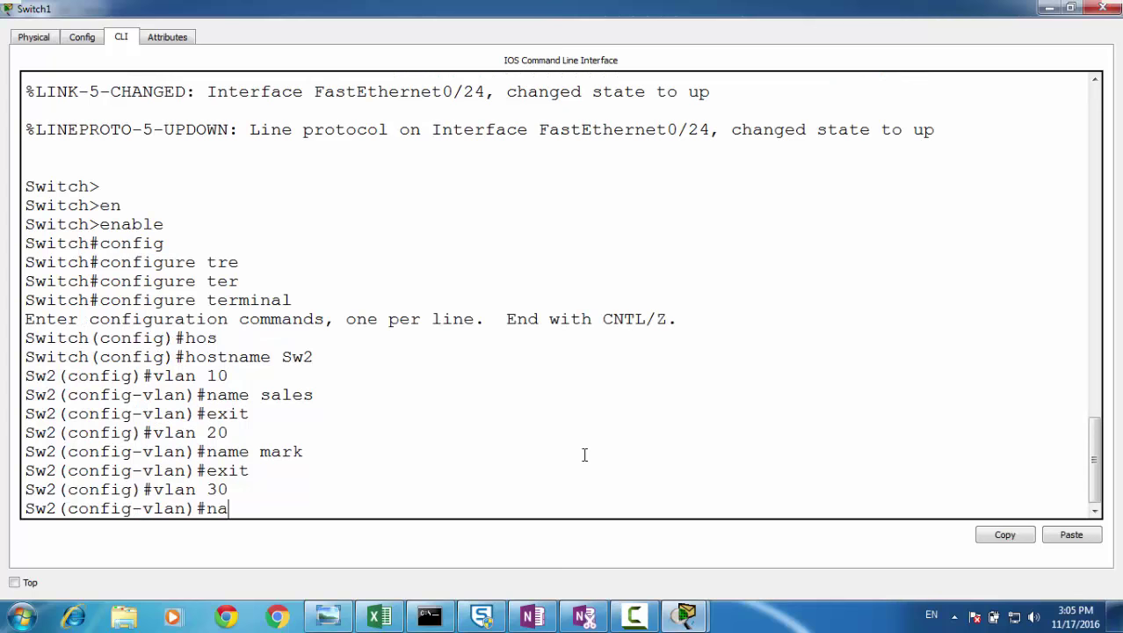
{"action": "key", "text": "BackSpace"}
{"action": "key", "text": "BackSpace"}
{"action": "key", "text": "BackSpace"}
{"action": "key", "text": "BackSpace"}
{"action": "key", "text": "BackSpace"}
{"action": "key", "text": "BackSpace"}
{"action": "key", "text": "BackSpace"}
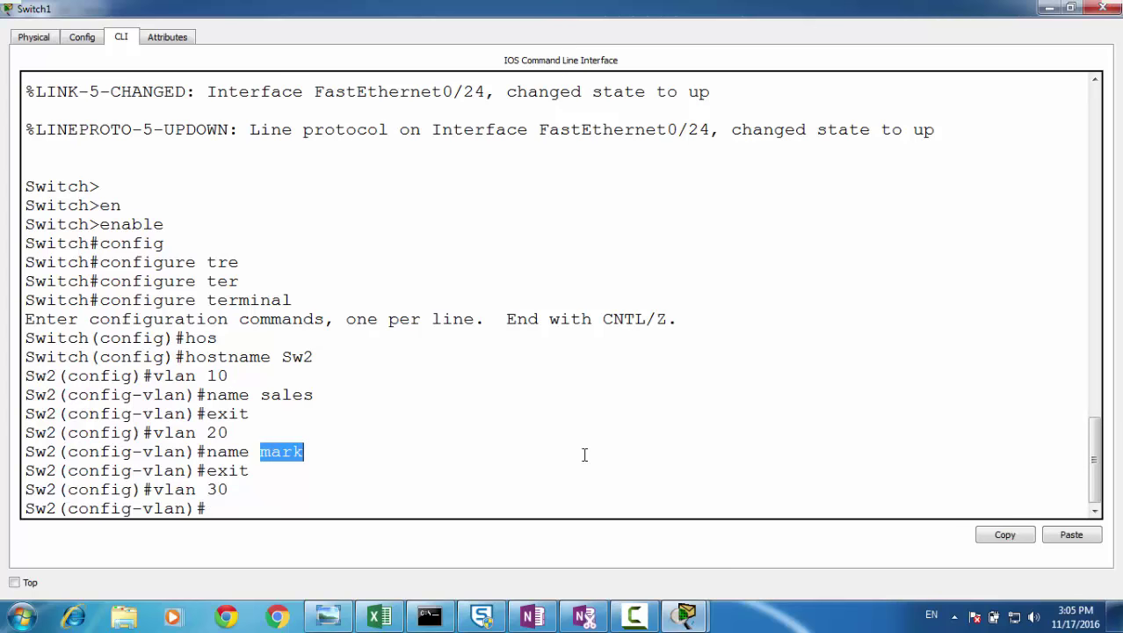
{"action": "left_click", "coordinate": [528, 498]}
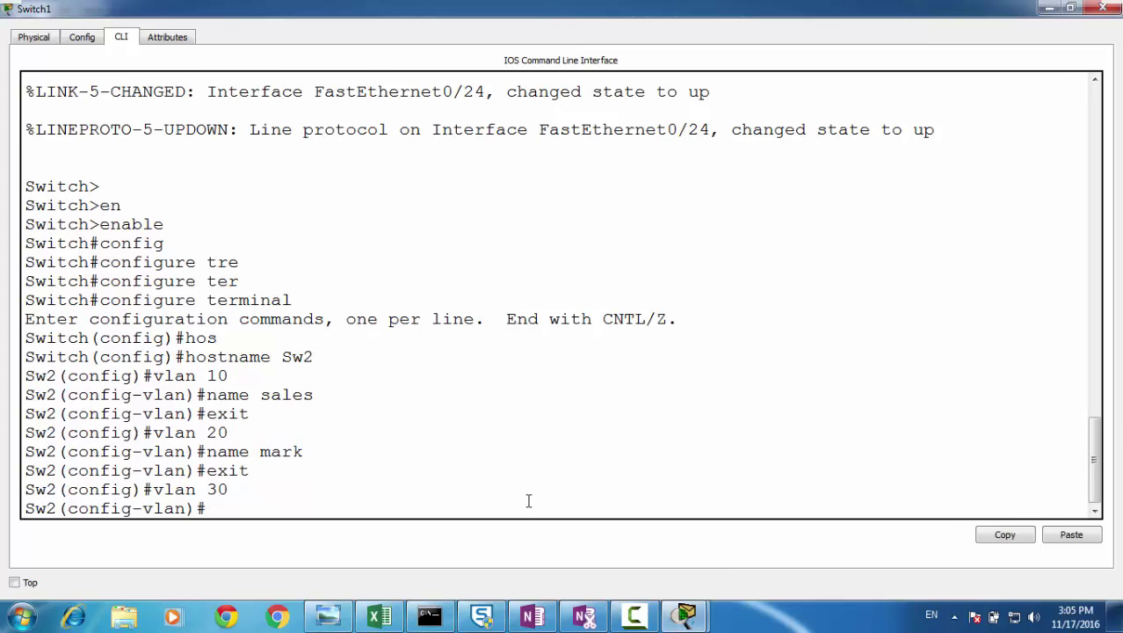
{"action": "type", "text": "name IT"}
{"action": "key", "text": "Return"}
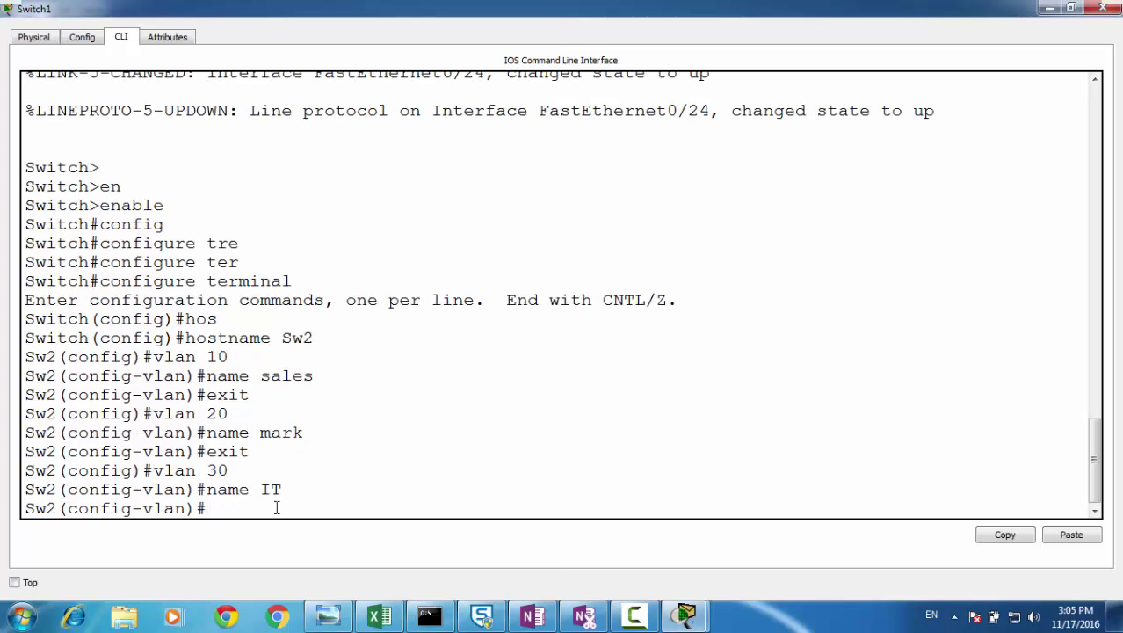
{"action": "type", "text": "exit"}
{"action": "key", "text": "Return"}
Step: Enter configuration of interface range fastEthernet 0/1-5 on Sw2 and set these ports to access mode
{"action": "type", "text": "in"}
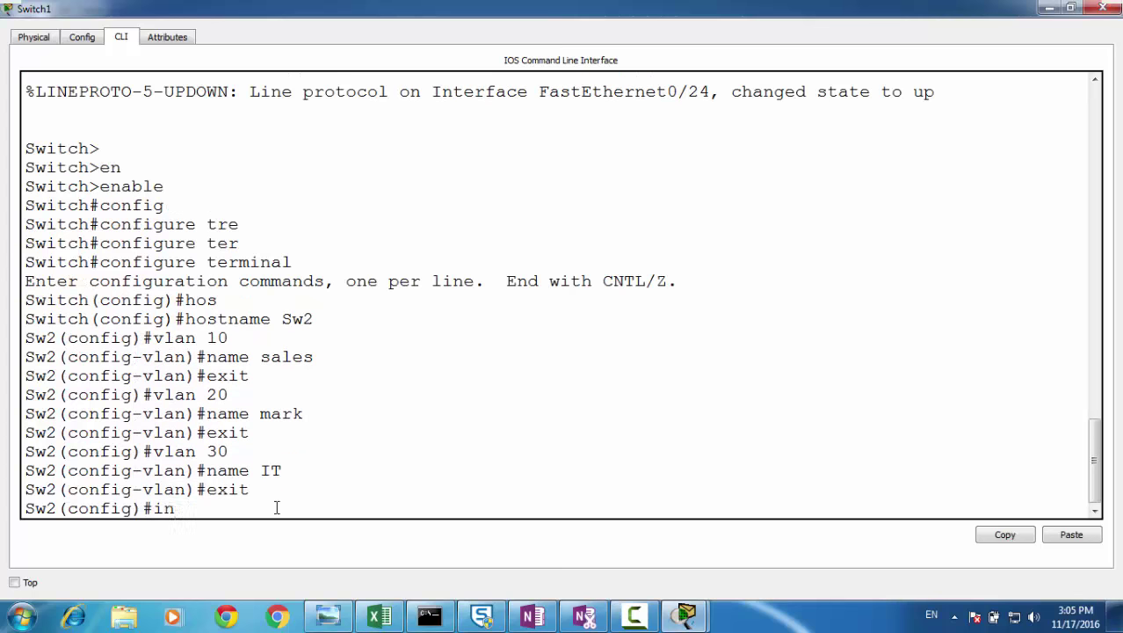
{"action": "type", "text": "ter"}
{"action": "key", "text": "Tab"}
{"action": "type", "text": "ra"}
{"action": "key", "text": "Tab"}
{"action": "type", "text": "fas"}
{"action": "key", "text": "Tab"}
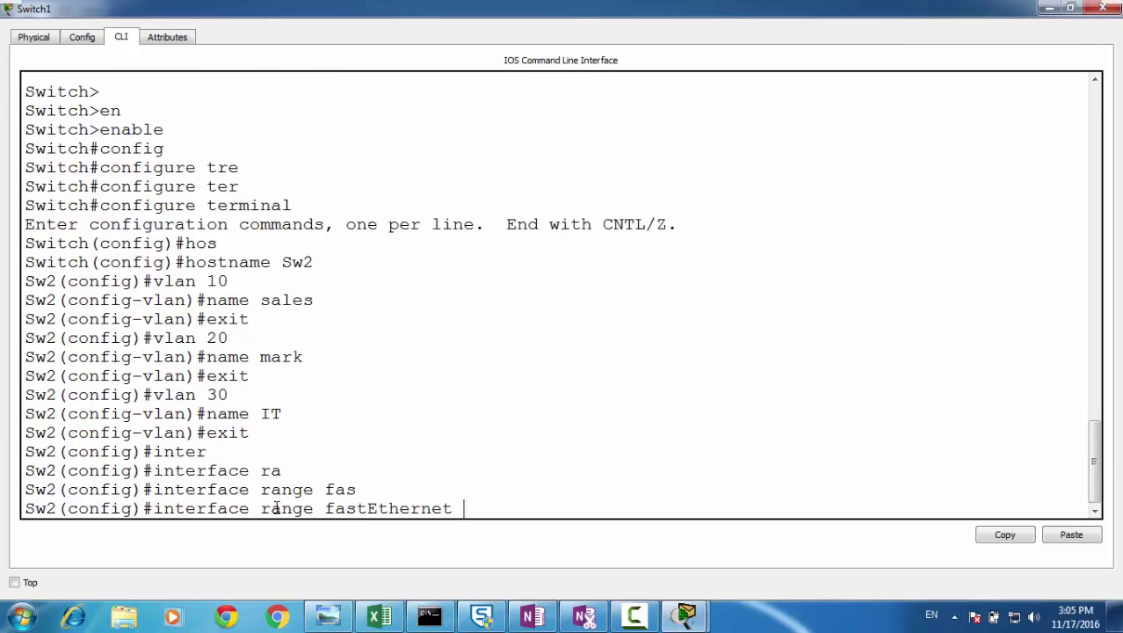
{"action": "type", "text": "0/1-5"}
{"action": "key", "text": "Return"}
{"action": "type", "text": "sw"}
{"action": "key", "text": "Tab"}
{"action": "type", "text": "m"}
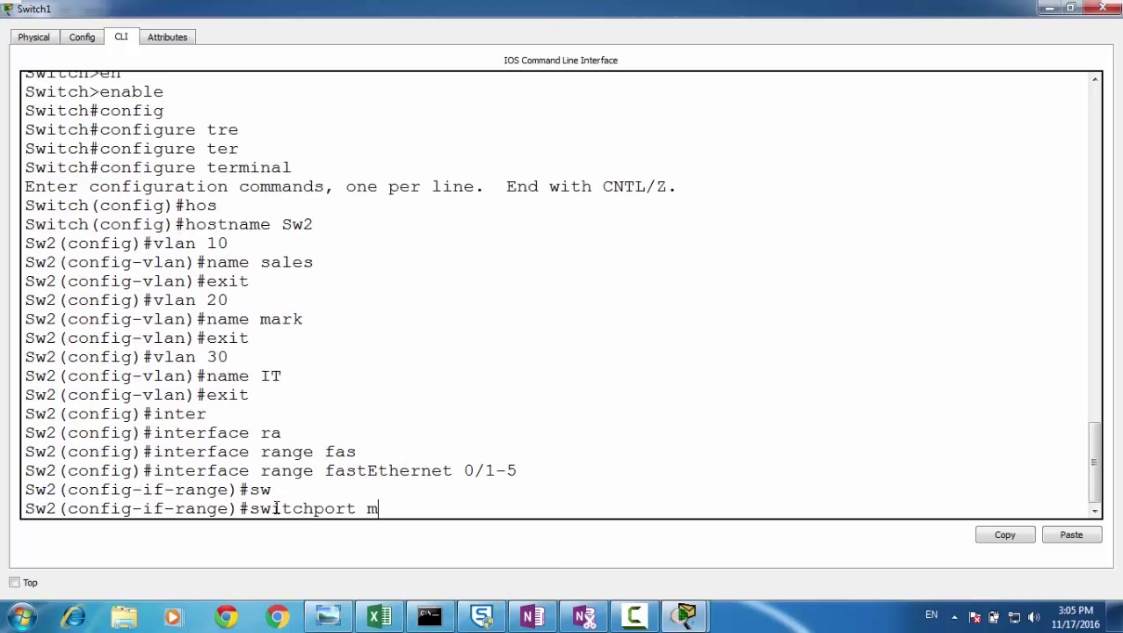
{"action": "type", "text": "o"}
{"action": "key", "text": "Tab"}
{"action": "type", "text": "acc"}
{"action": "key", "text": "Tab"}
{"action": "key", "text": "Return"}
Step: Assign ports fastEthernet 0/1-5 to access VLAN 10 and leave the interface range configuration
{"action": "type", "text": "sw"}
{"action": "key", "text": "Tab"}
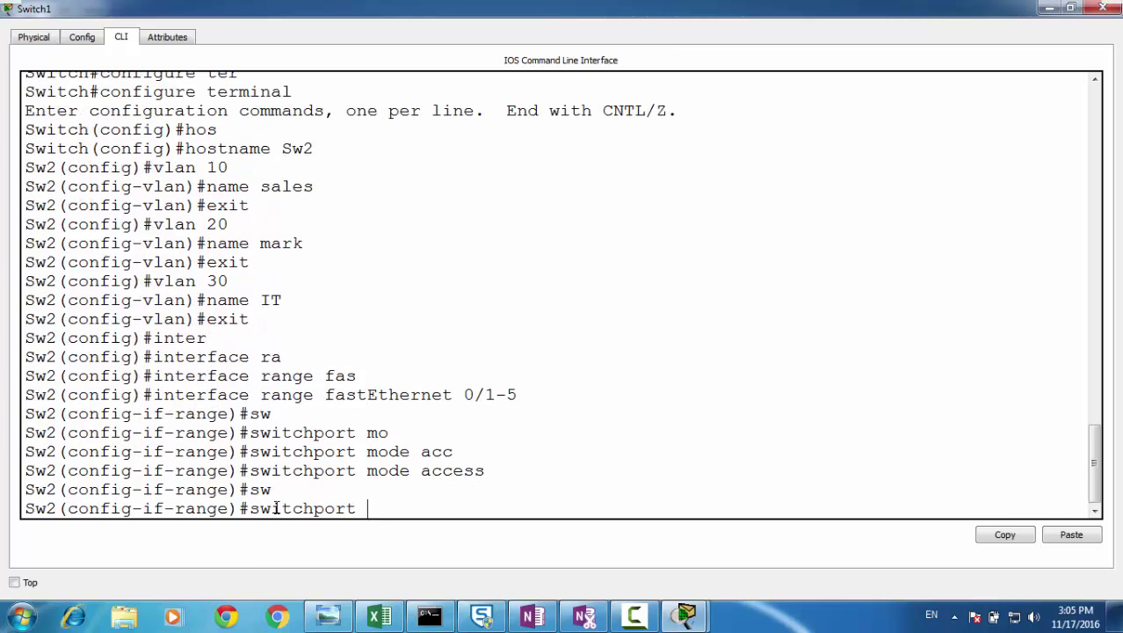
{"action": "type", "text": "acc"}
{"action": "key", "text": "Tab"}
{"action": "type", "text": "vlan"}
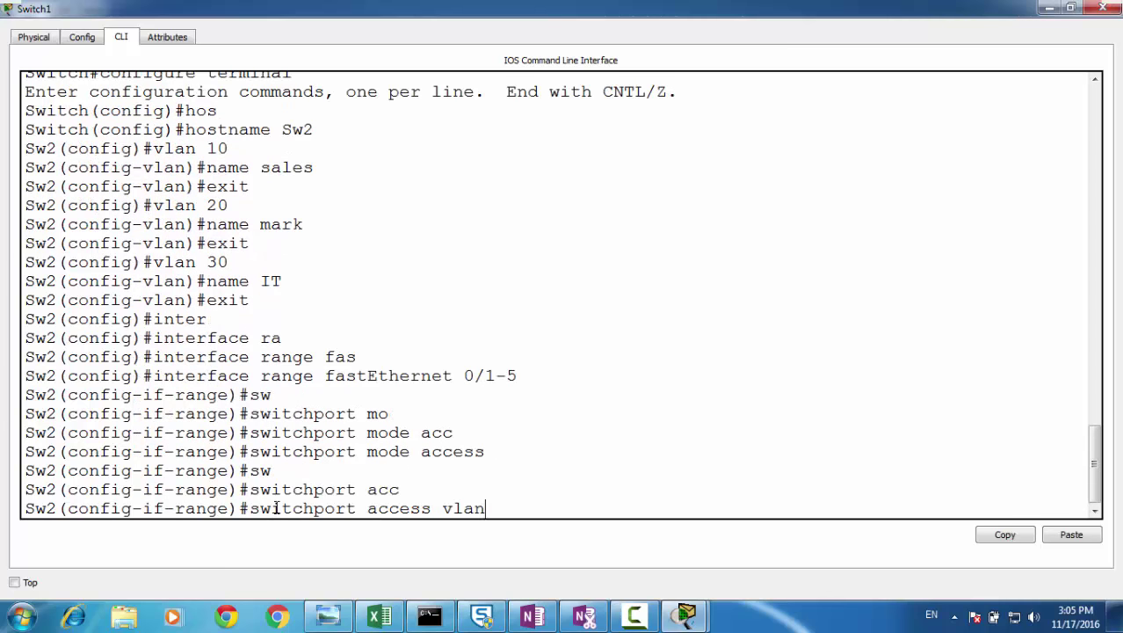
{"action": "type", "text": " 10"}
{"action": "key", "text": "Return"}
{"action": "type", "text": "exit"}
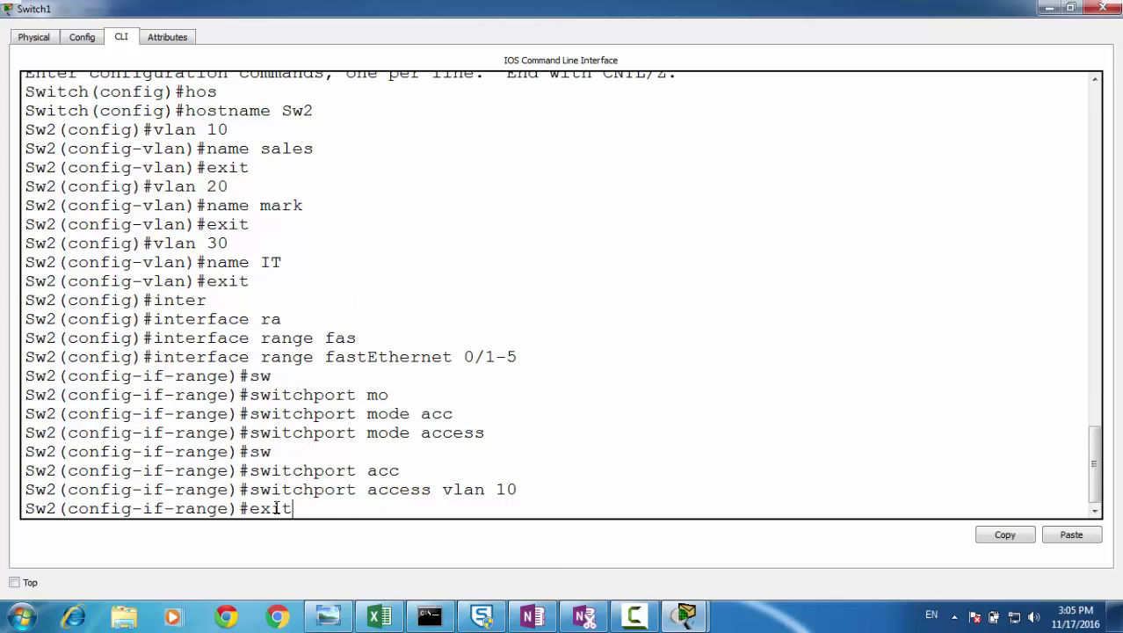
{"action": "key", "text": "Return"}
Step: Enter configuration of interface range fastEthernet 0/6-10 on Sw2 and set these ports to access mode
{"action": "type", "text": "inter"}
{"action": "key", "text": "Tab"}
{"action": "type", "text": "ra"}
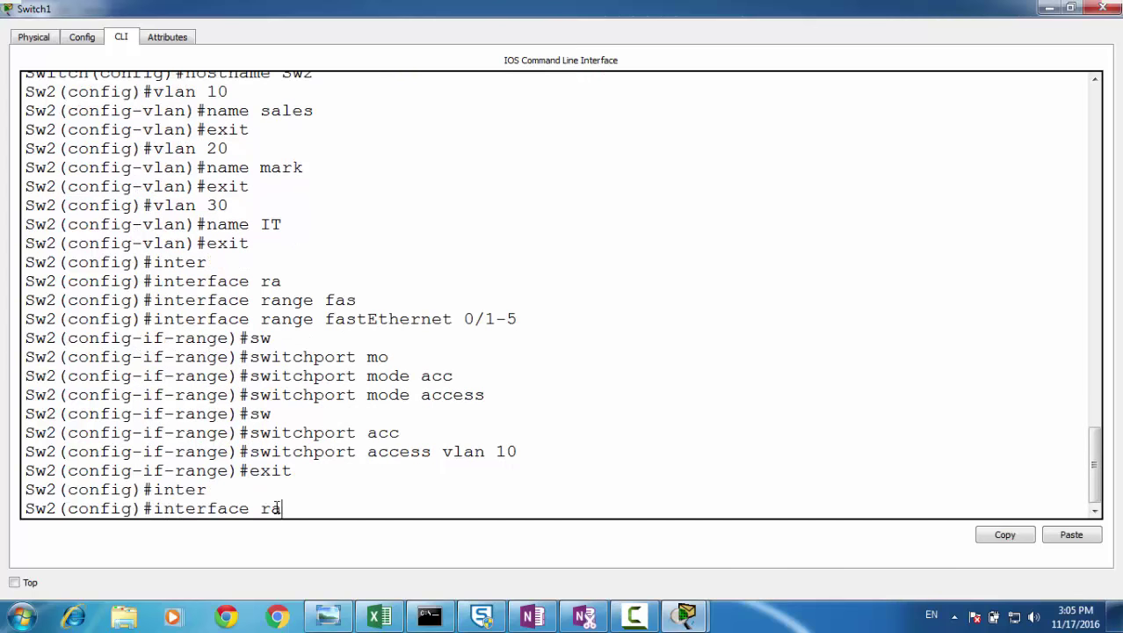
{"action": "key", "text": "Tab"}
{"action": "type", "text": "fas"}
{"action": "key", "text": "Tab"}
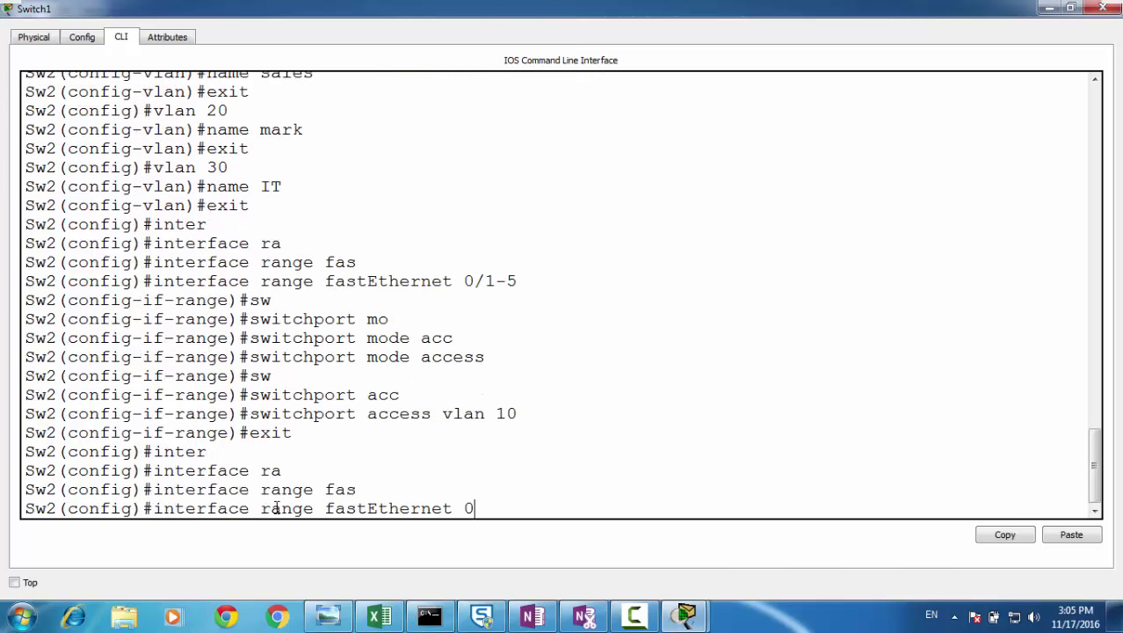
{"action": "type", "text": "0/6-10"}
{"action": "key", "text": "Return"}
{"action": "type", "text": "sw"}
{"action": "key", "text": "Tab"}
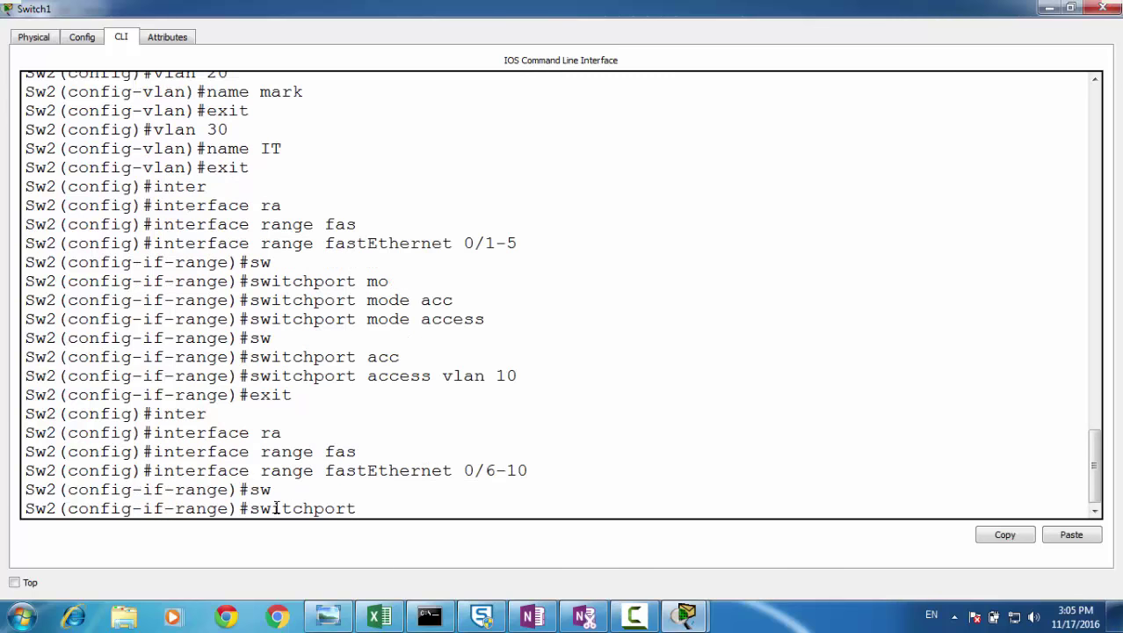
{"action": "type", "text": "mo"}
{"action": "key", "text": "Tab"}
{"action": "type", "text": "acc"}
{"action": "key", "text": "Tab"}
{"action": "key", "text": "Return"}
Step: Assign ports fastEthernet 0/6-10 to access VLAN 20 and leave the interface range configuration
{"action": "type", "text": "sw"}
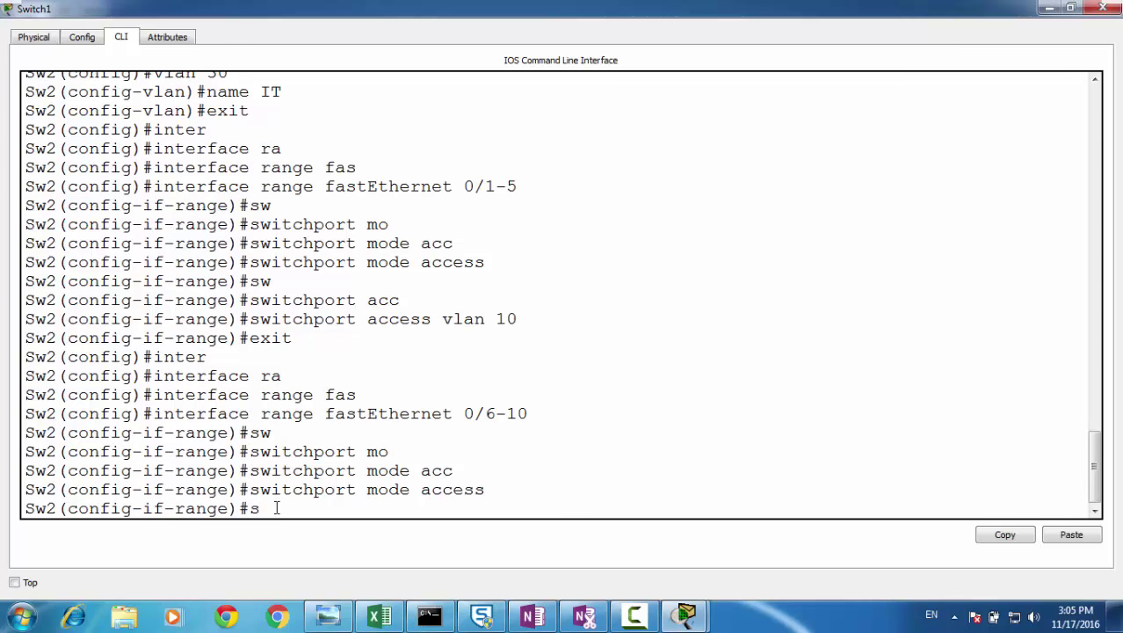
{"action": "key", "text": "Tab"}
{"action": "type", "text": "acc"}
{"action": "key", "text": "Tab"}
{"action": "type", "text": "vl"}
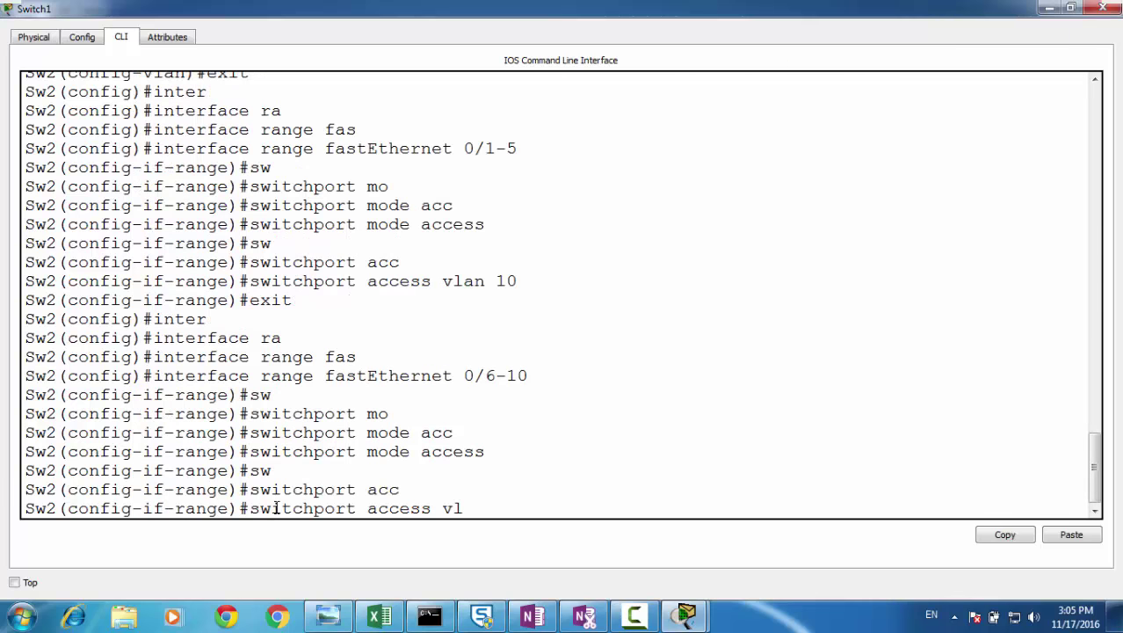
{"action": "type", "text": "an 20"}
{"action": "key", "text": "Return"}
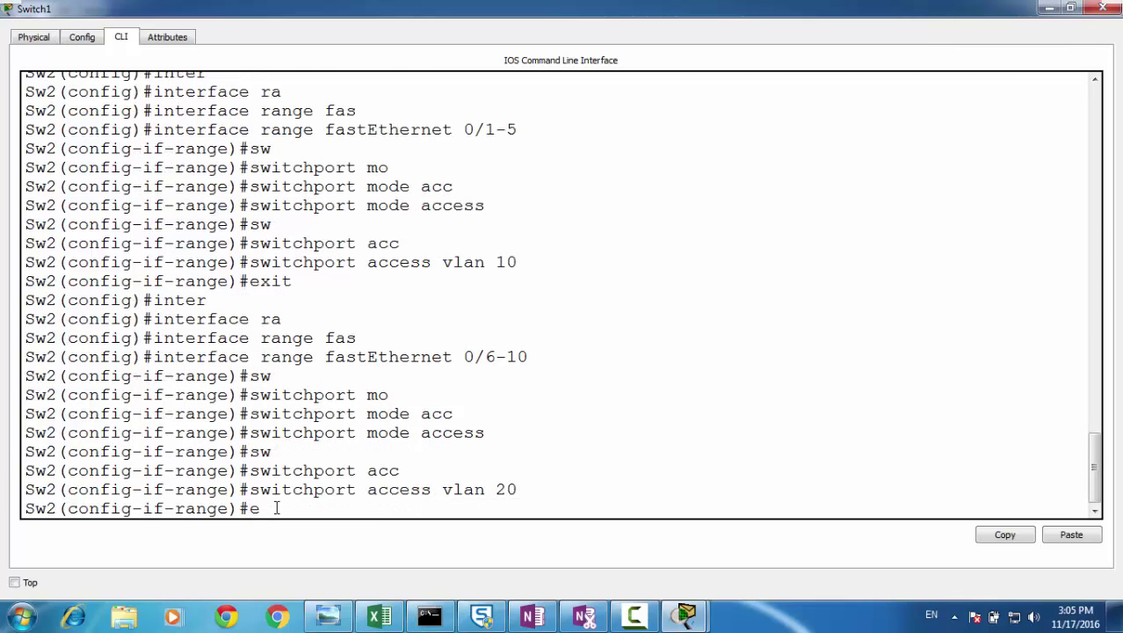
{"action": "type", "text": "exit"}
{"action": "key", "text": "Return"}
Step: Enter configuration of interface range fastEthernet 0/11-15 on Sw2 and set these ports to access mode
{"action": "type", "text": "inter"}
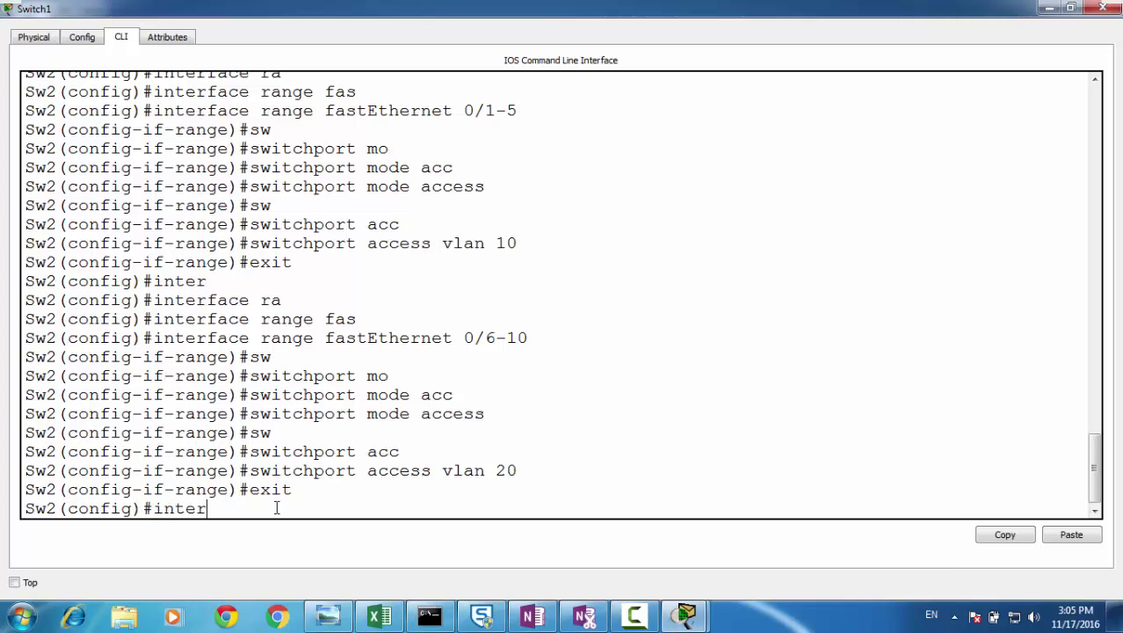
{"action": "key", "text": "Tab"}
{"action": "type", "text": "ra"}
{"action": "key", "text": "Tab"}
{"action": "type", "text": "fas"}
{"action": "key", "text": "Tab"}
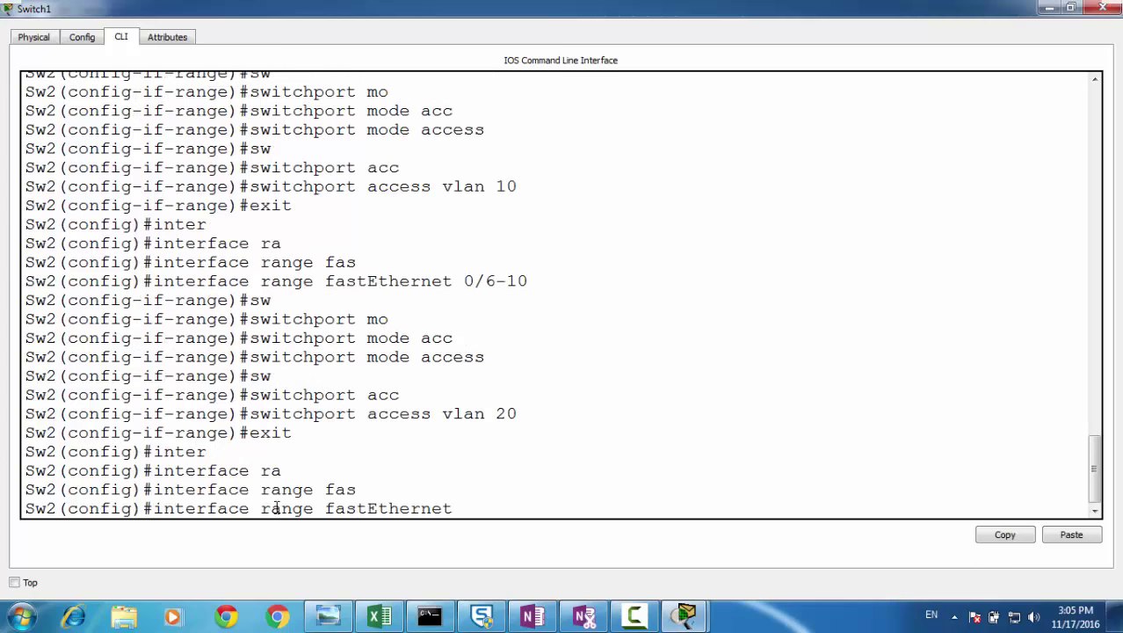
{"action": "type", "text": "0."}
{"action": "type", "text": "11-15 sw"}
{"action": "key", "text": "Tab"}
{"action": "key", "text": "BackSpace"}
{"action": "key", "text": "BackSpace"}
{"action": "key", "text": "BackSpace"}
{"action": "key", "text": "Return"}
{"action": "type", "text": "sw"}
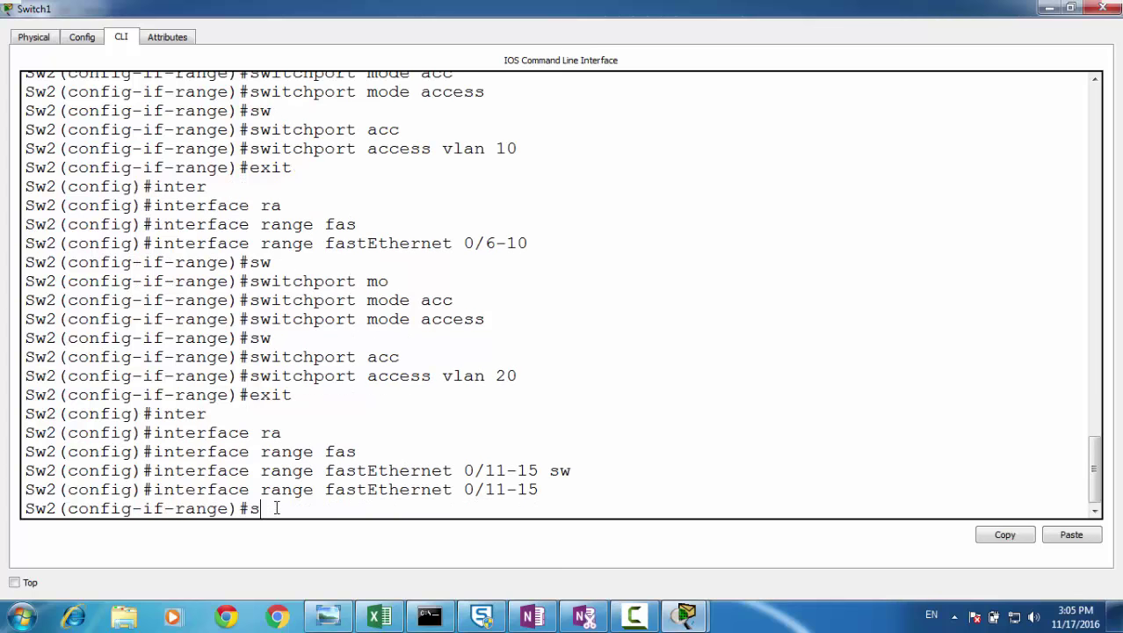
{"action": "key", "text": "Tab"}
{"action": "type", "text": "mo"}
{"action": "key", "text": "Tab"}
{"action": "type", "text": "acc"}
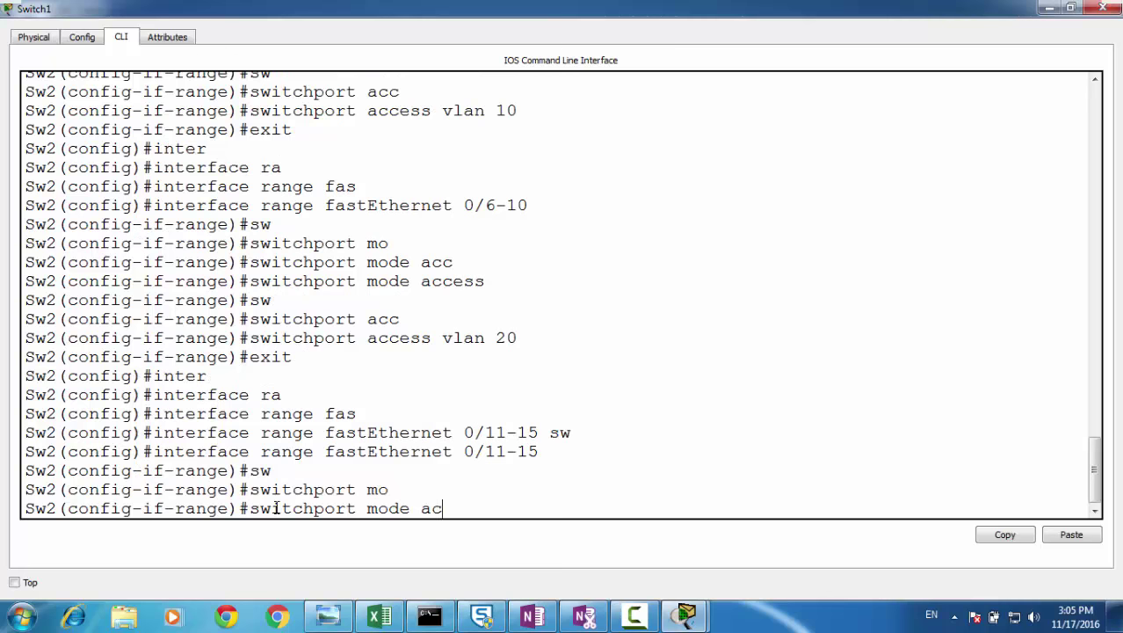
{"action": "key", "text": "Tab"}
{"action": "key", "text": "Return"}
Step: Assign ports fastEthernet 0/11-15 to access VLAN 30 and leave the interface range configuration
{"action": "type", "text": "sw"}
{"action": "key", "text": "Tab"}
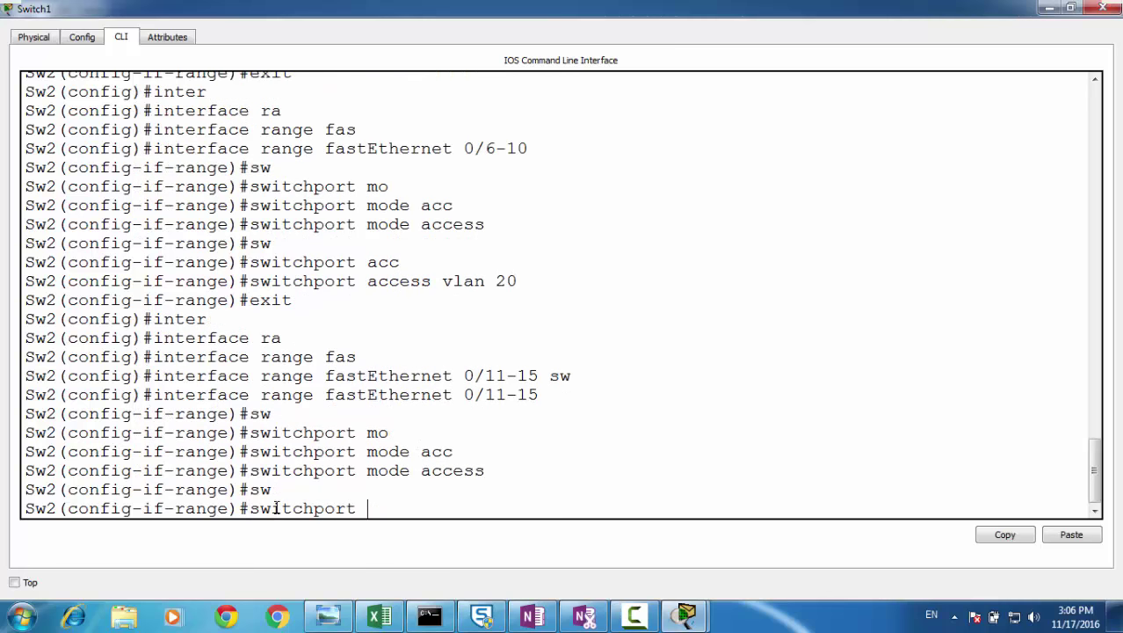
{"action": "type", "text": "acc"}
{"action": "key", "text": "Tab"}
{"action": "type", "text": "vlan"}
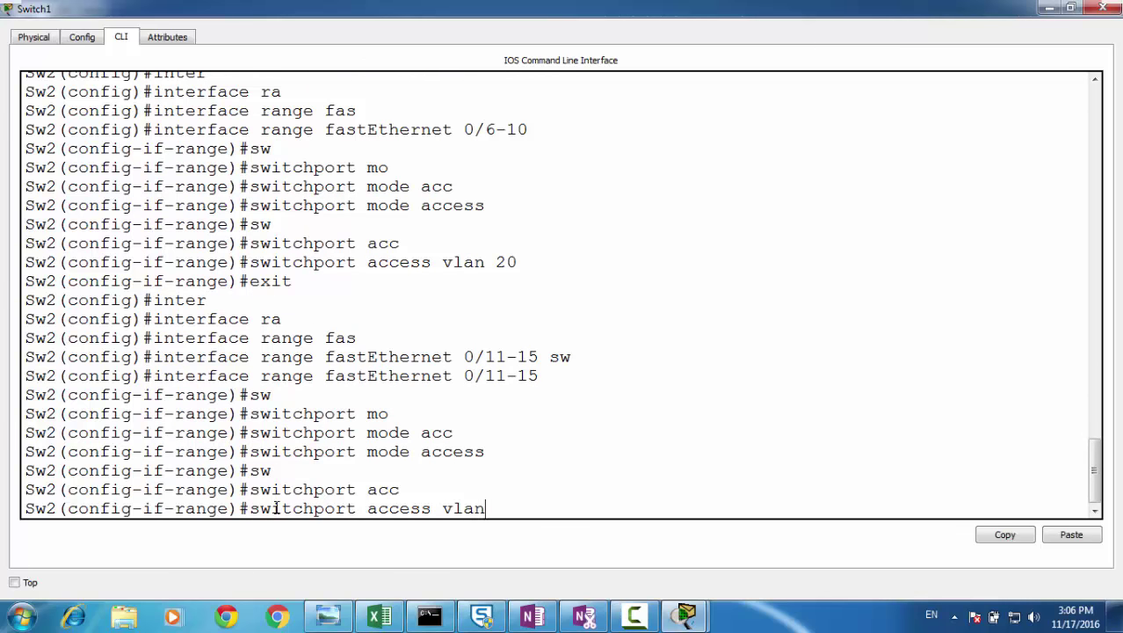
{"action": "type", "text": " 30"}
{"action": "key", "text": "Return"}
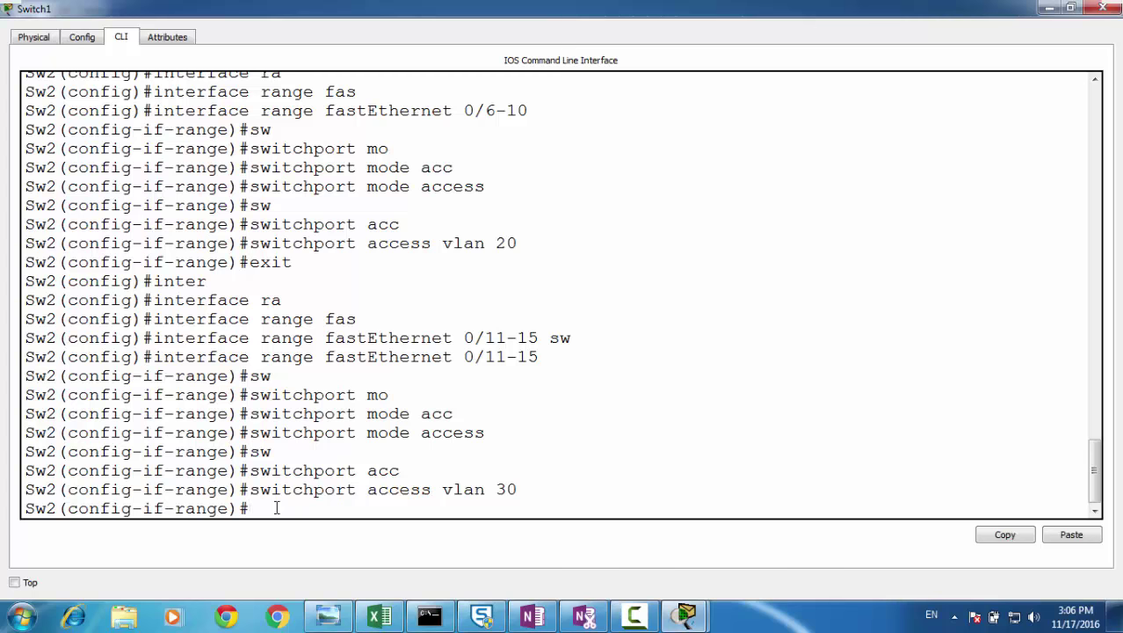
{"action": "type", "text": "xit"}
{"action": "key", "text": "Return"}
Step: Enter configuration of interface fastEthernet 0/24 on Sw2 and set the port to trunk mode
{"action": "type", "text": "inter"}
{"action": "key", "text": "Tab"}
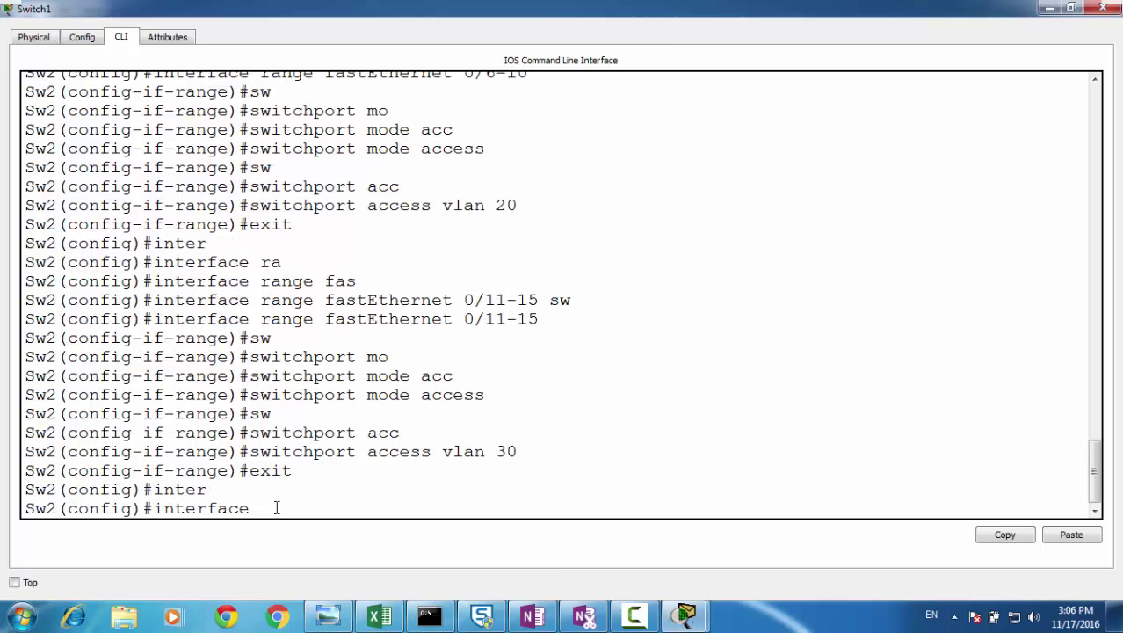
{"action": "type", "text": "fas"}
{"action": "key", "text": "Tab"}
{"action": "type", "text": "0/2"}
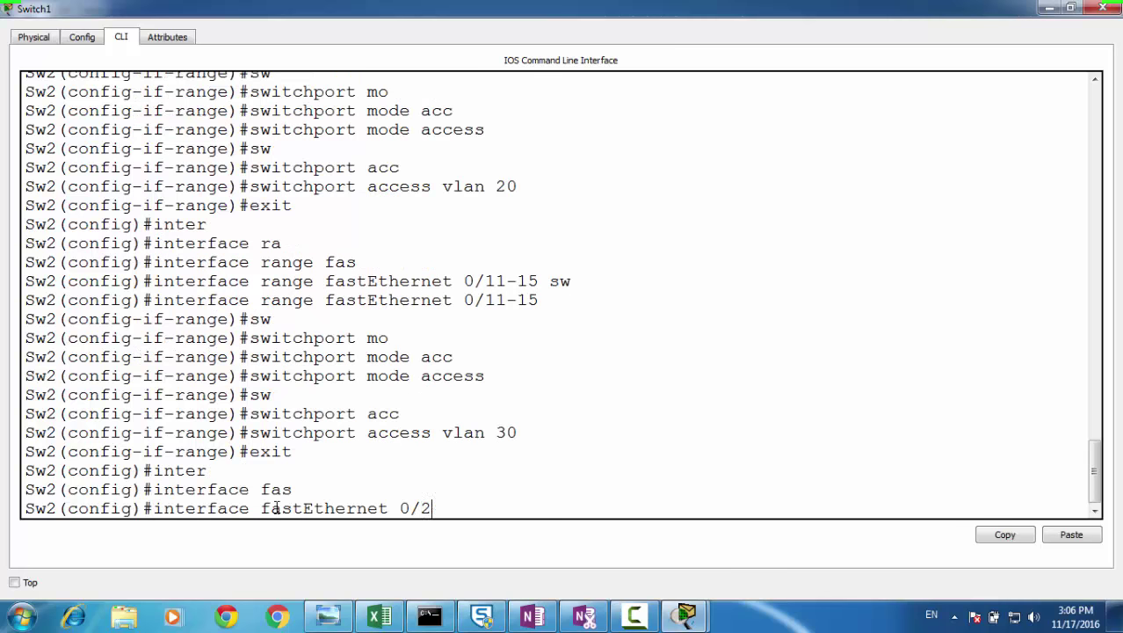
{"action": "type", "text": "4"}
{"action": "key", "text": "Return"}
{"action": "type", "text": "sw"}
{"action": "key", "text": "Tab"}
{"action": "type", "text": "mo"}
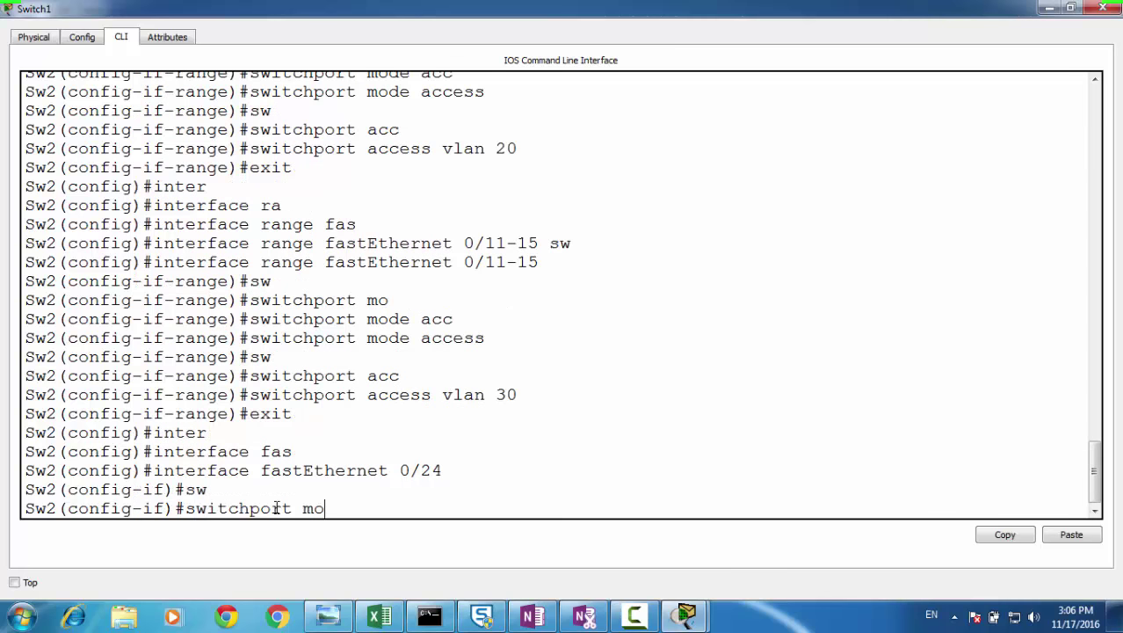
{"action": "key", "text": "Tab"}
{"action": "type", "text": "tr"}
{"action": "key", "text": "Tab"}
{"action": "key", "text": "Return"}
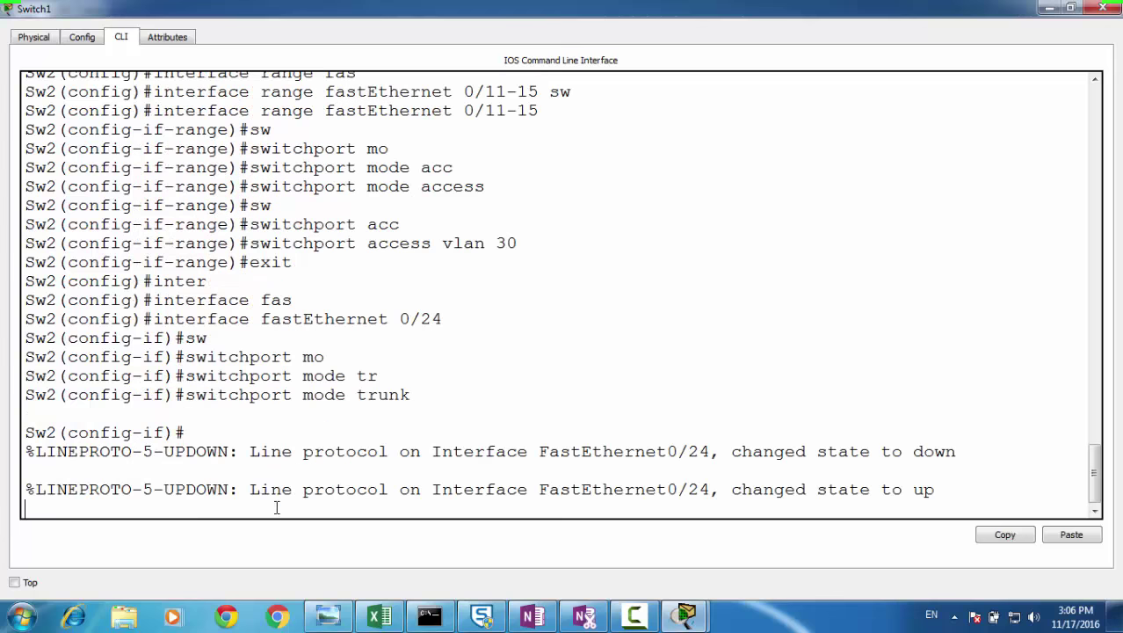
{"action": "key", "text": "Return"}
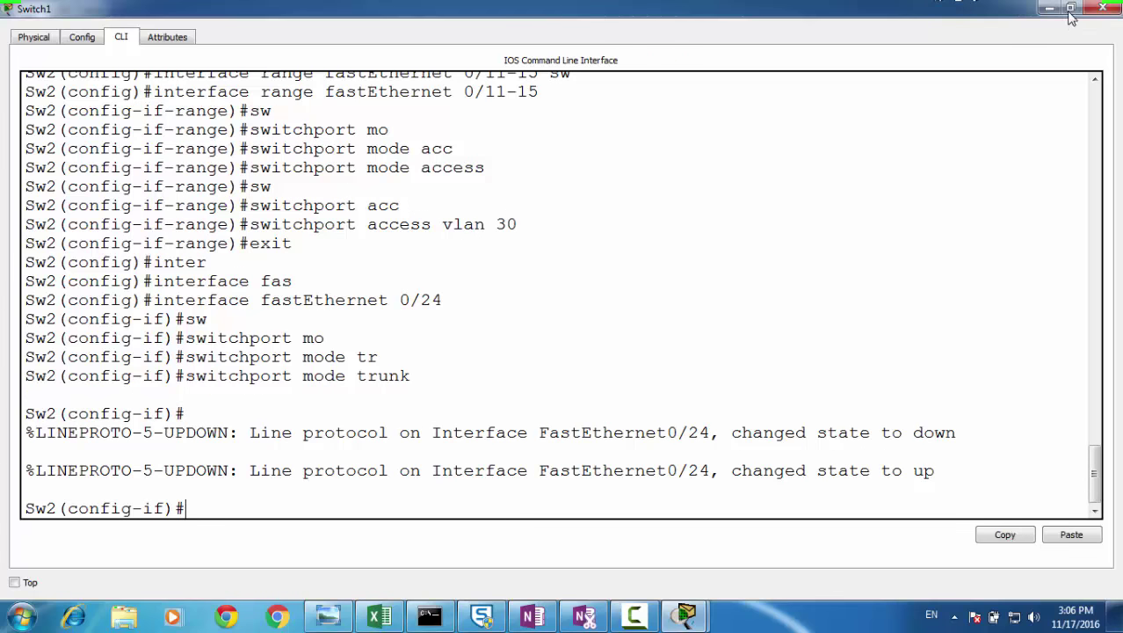
Step: Leave Sw2's console, open the command line of Sw1 and enter global configuration mode
{"action": "left_click", "coordinate": [1103, 8]}
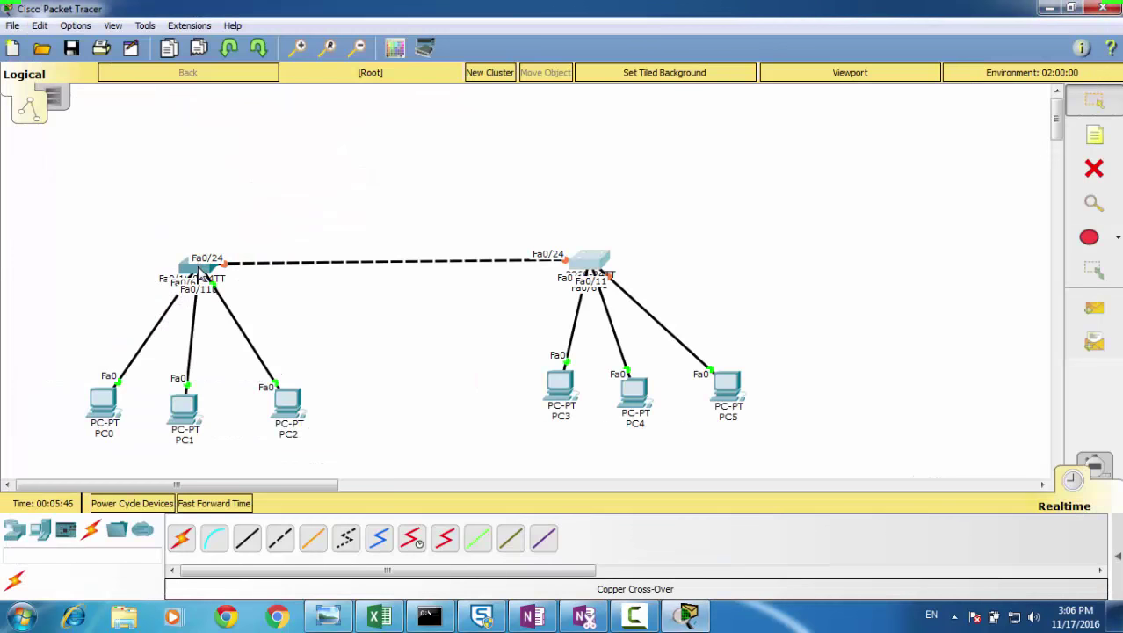
{"action": "left_click", "coordinate": [200, 268]}
{"action": "left_click_drag", "start_coordinate": [421, 118], "coordinate": [423, 14]}
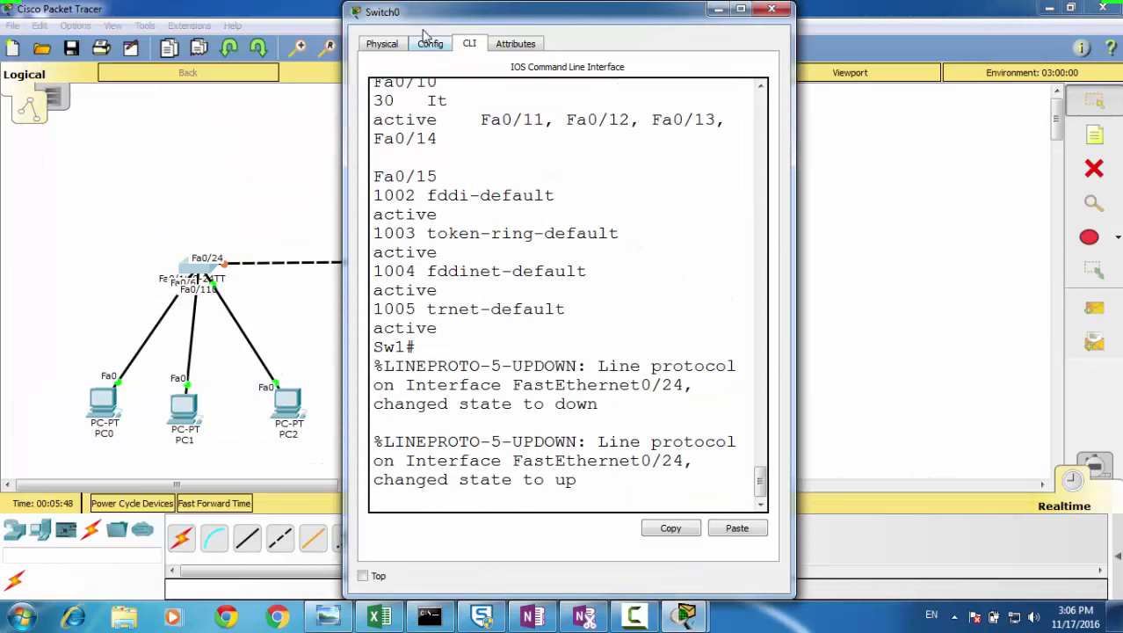
{"action": "double_click", "coordinate": [423, 14]}
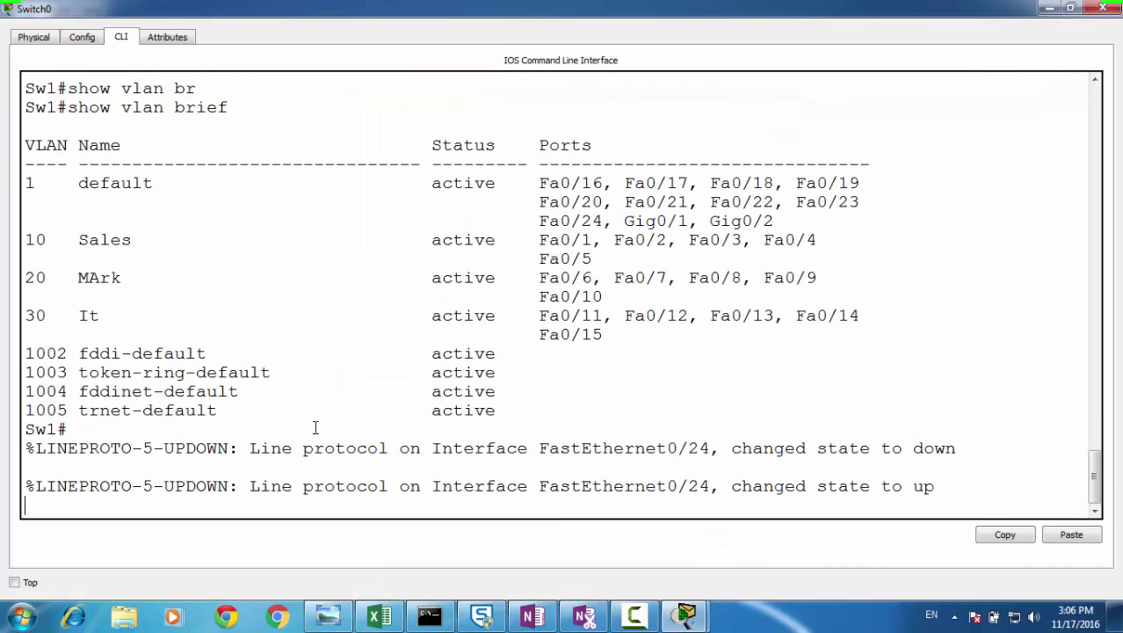
{"action": "key", "text": "Return"}
{"action": "type", "text": "c"}
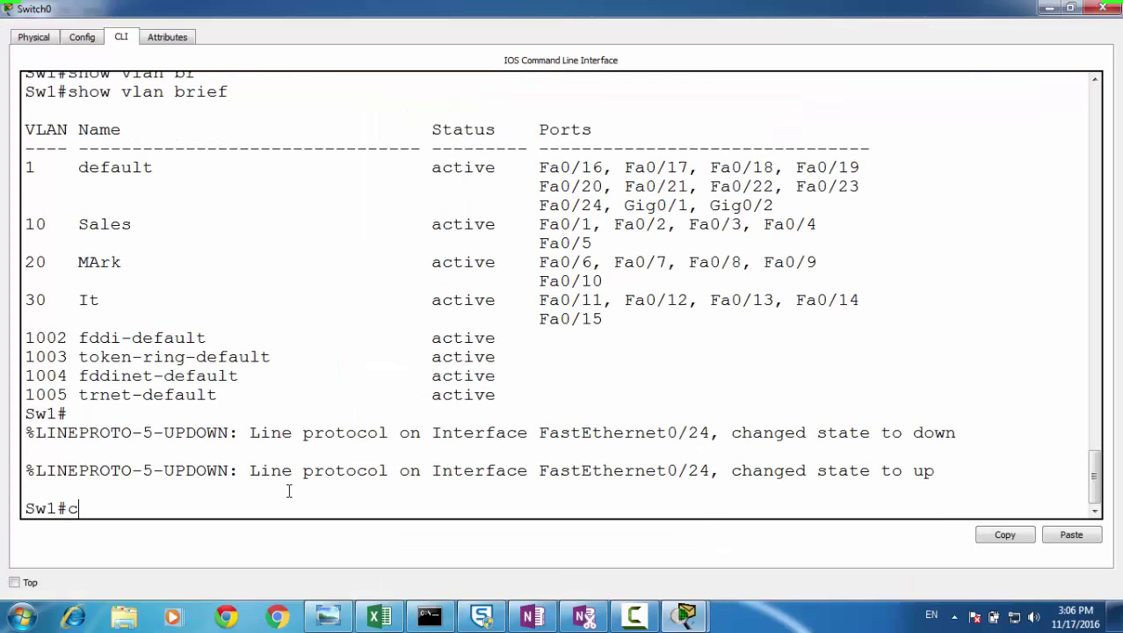
{"action": "type", "text": "onfig"}
{"action": "key", "text": "Tab"}
{"action": "type", "text": "ter"}
{"action": "key", "text": "Tab"}
{"action": "key", "text": "Return"}
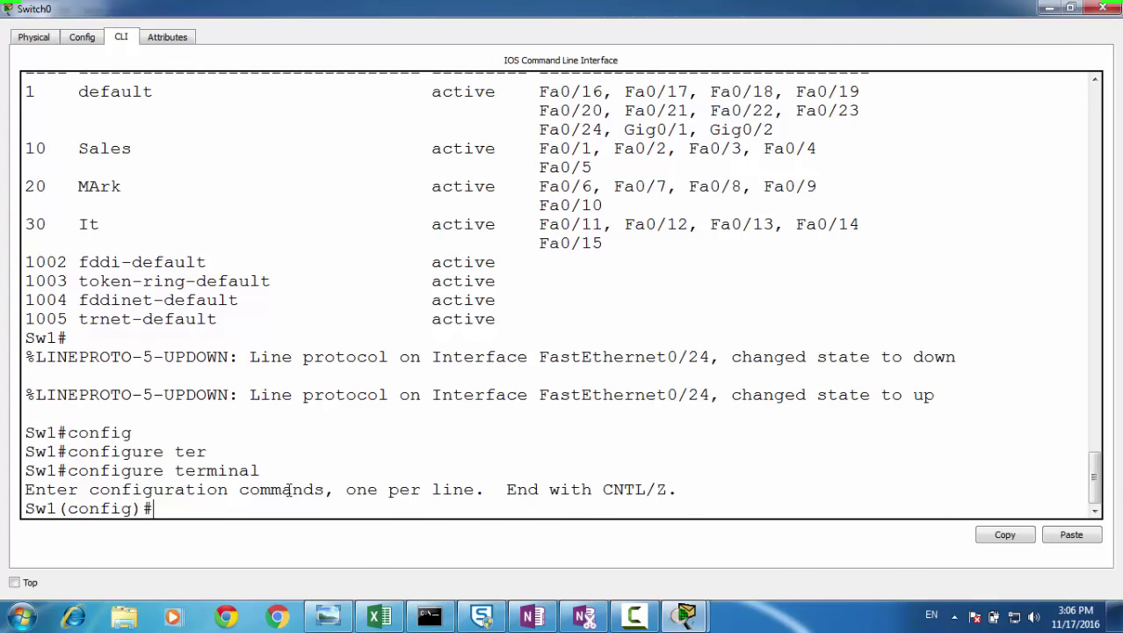
Step: Enter configuration of interface fastEthernet 0/24 on Sw1
{"action": "type", "text": "inter"}
{"action": "key", "text": "Tab"}
{"action": "type", "text": "fas"}
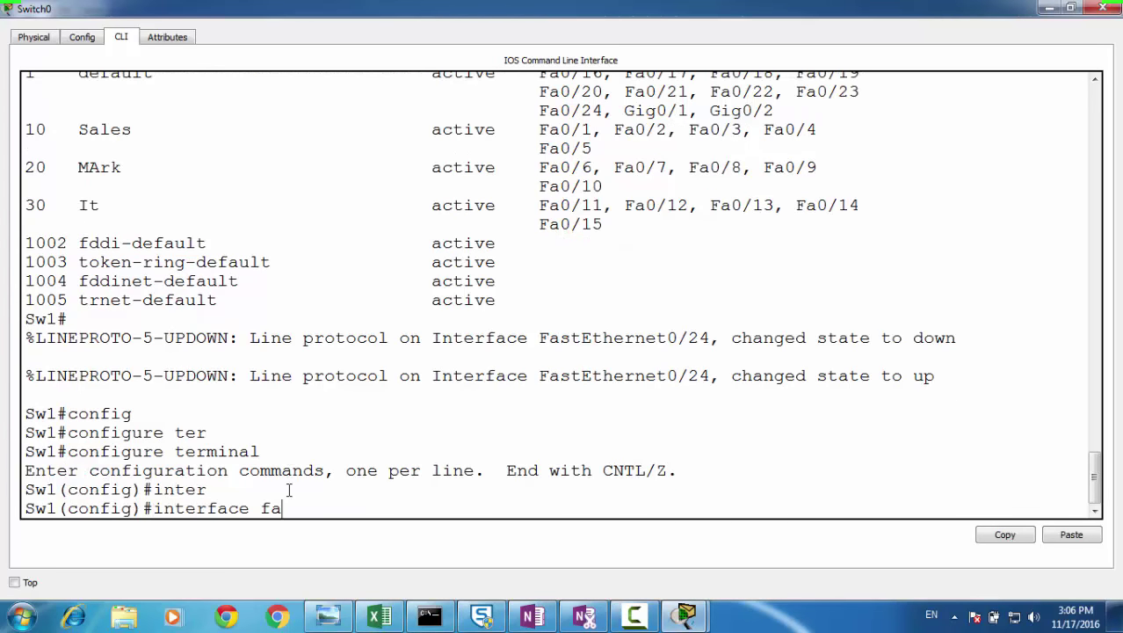
{"action": "key", "text": "Tab"}
{"action": "type", "text": "0/24"}
{"action": "key", "text": "Return"}
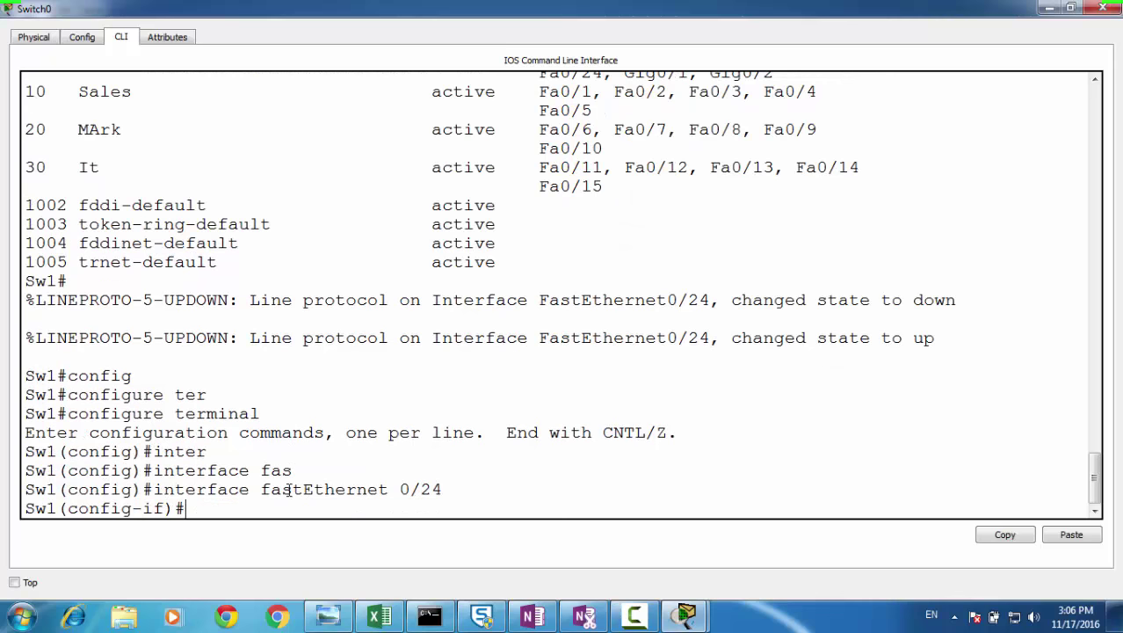
Step: Set Sw1's fastEthernet 0/24 port to trunk mode and close the switch's console
{"action": "type", "text": "sw"}
{"action": "key", "text": "Tab"}
{"action": "type", "text": "mo"}
{"action": "key", "text": "Tab"}
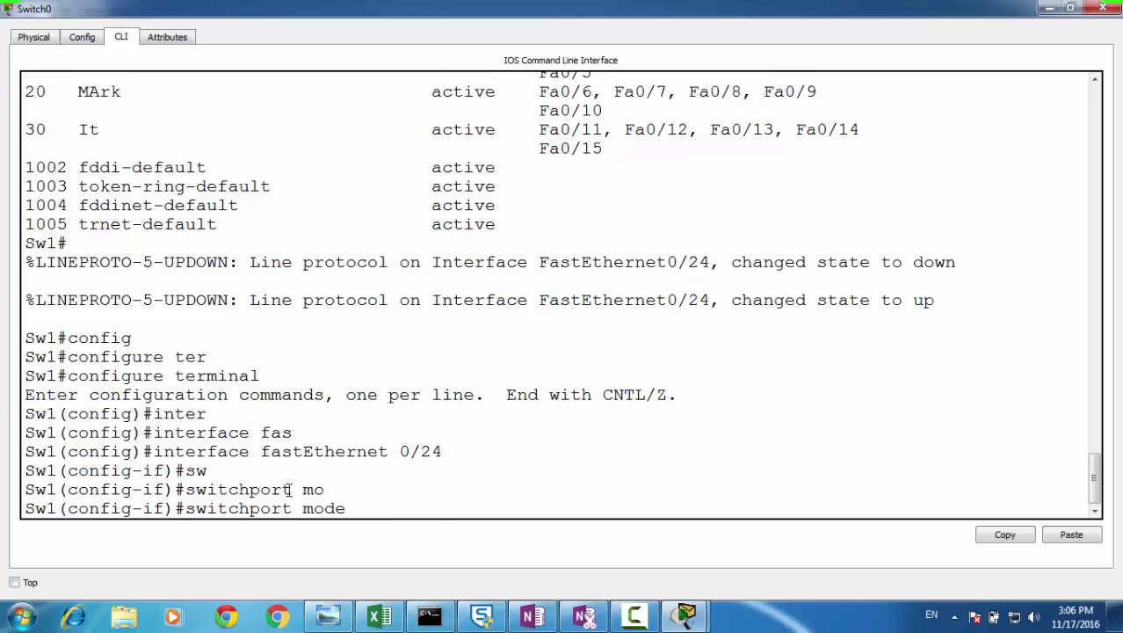
{"action": "type", "text": "tr"}
{"action": "key", "text": "Tab"}
{"action": "key", "text": "Return"}
{"action": "key", "text": "Return"}
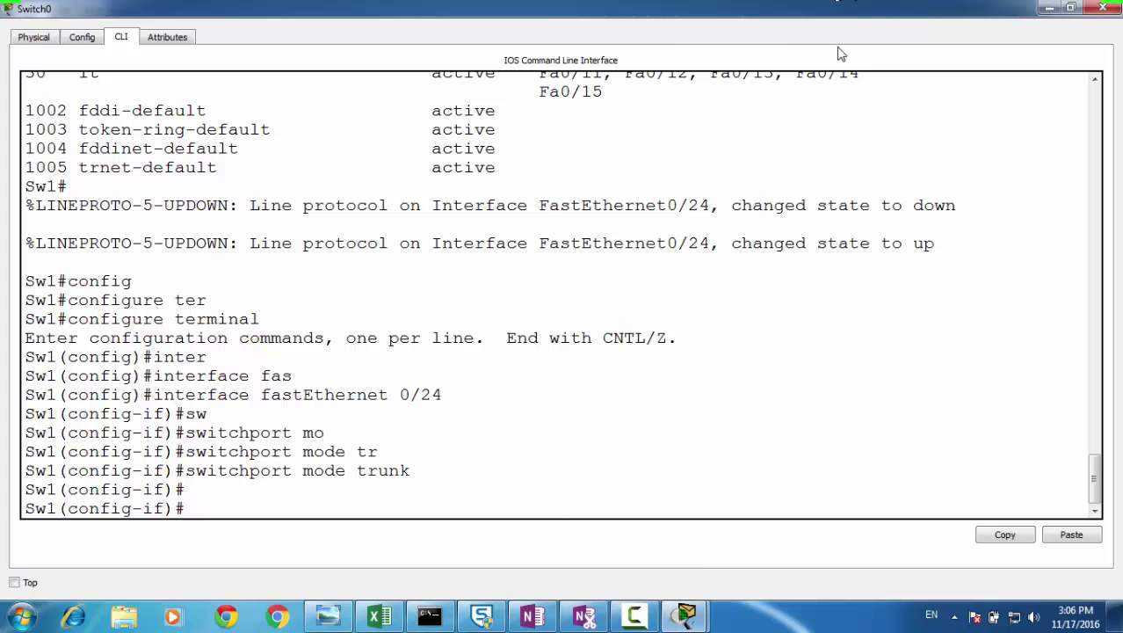
{"action": "left_click", "coordinate": [1102, 8]}
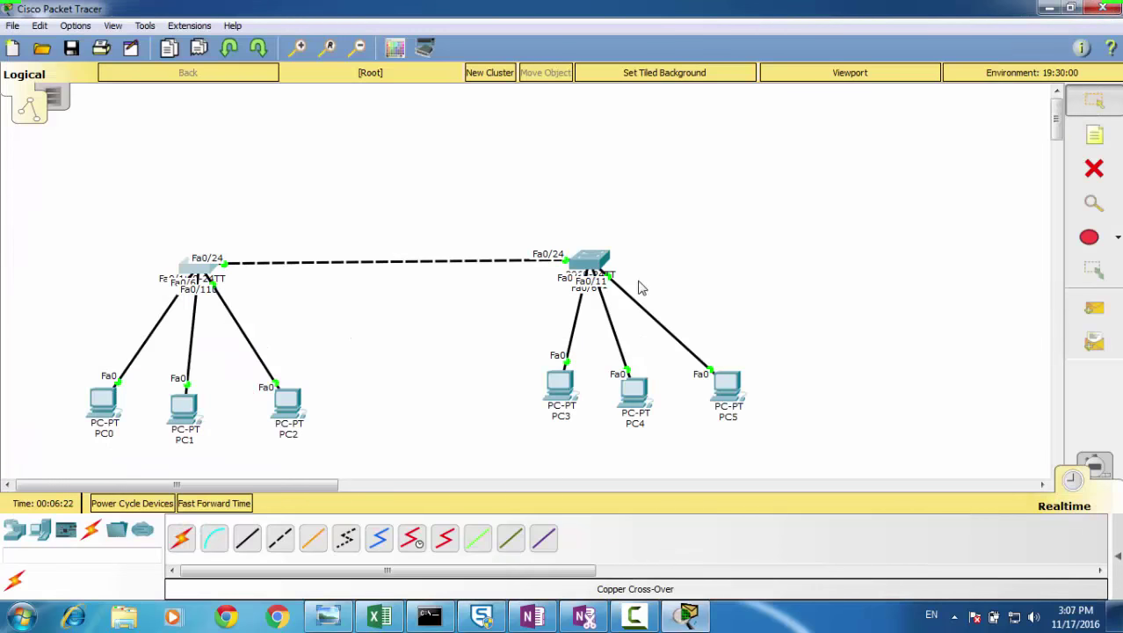
Step: Save the network as a Packet Tracer file named "Basic Vlan" on the Desktop
{"action": "left_click", "coordinate": [13, 25]}
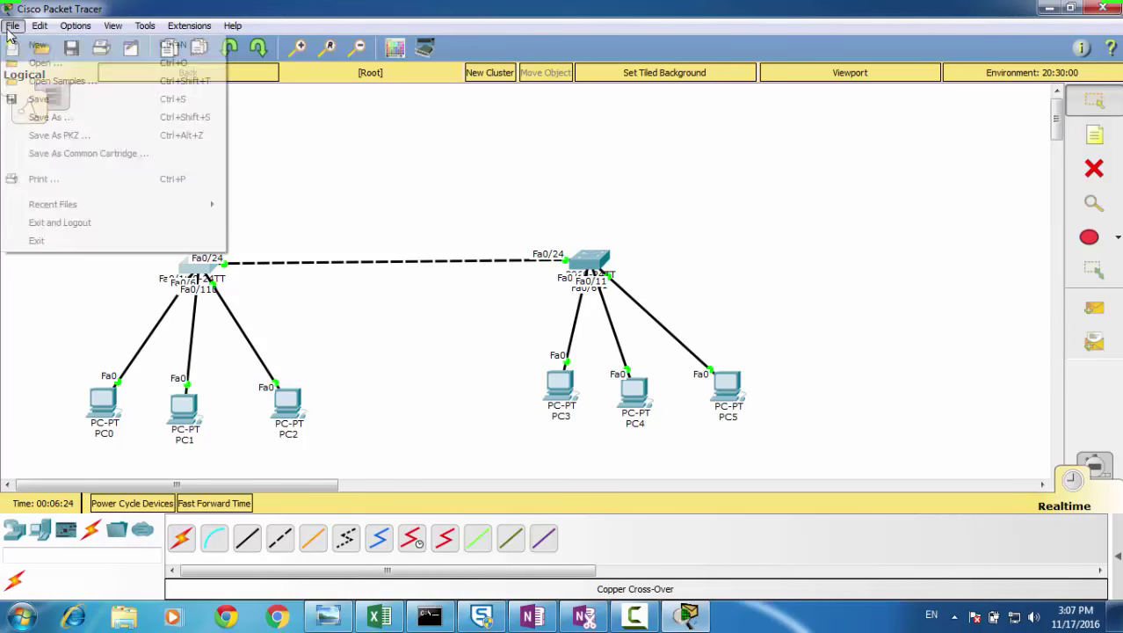
{"action": "left_click", "coordinate": [51, 115]}
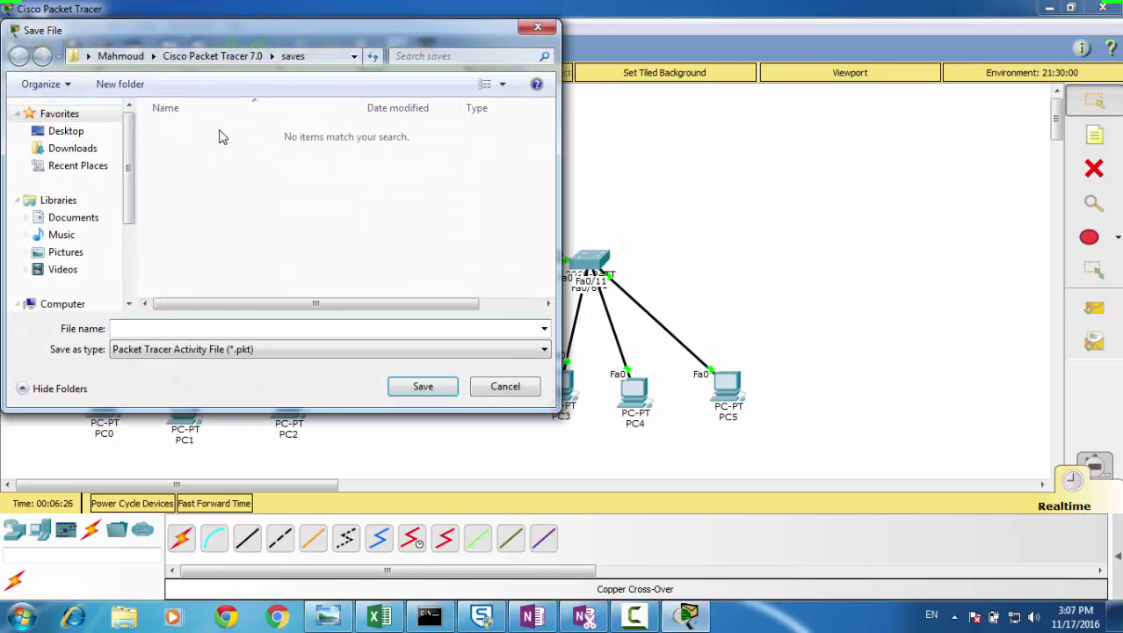
{"action": "left_click", "coordinate": [93, 130]}
{"action": "left_click", "coordinate": [164, 326]}
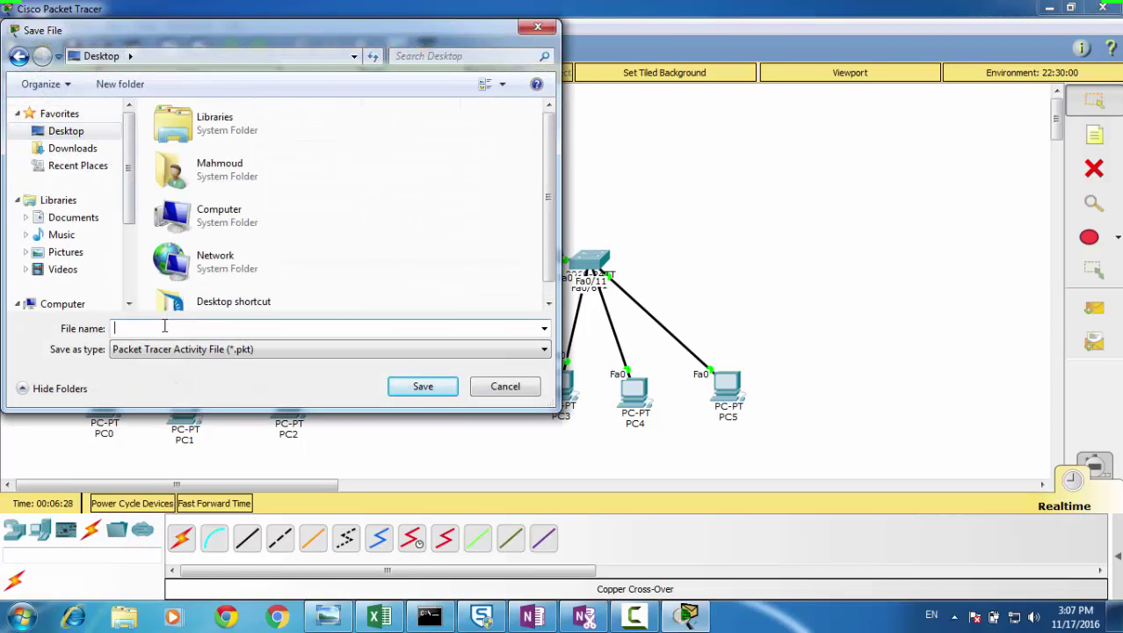
{"action": "type", "text": "Basic Vlan"}
{"action": "key", "text": "Return"}
Step: Return Sw1 to privileged mode, copy its running-config to startup-config and close its console
{"action": "left_click", "coordinate": [201, 276]}
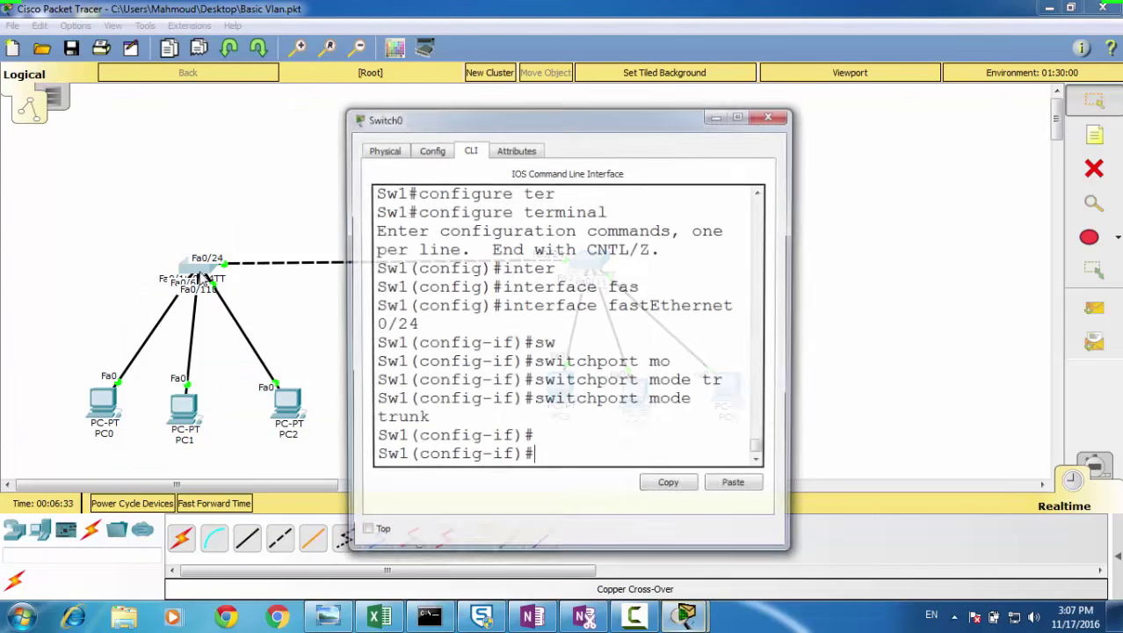
{"action": "double_click", "coordinate": [376, 121]}
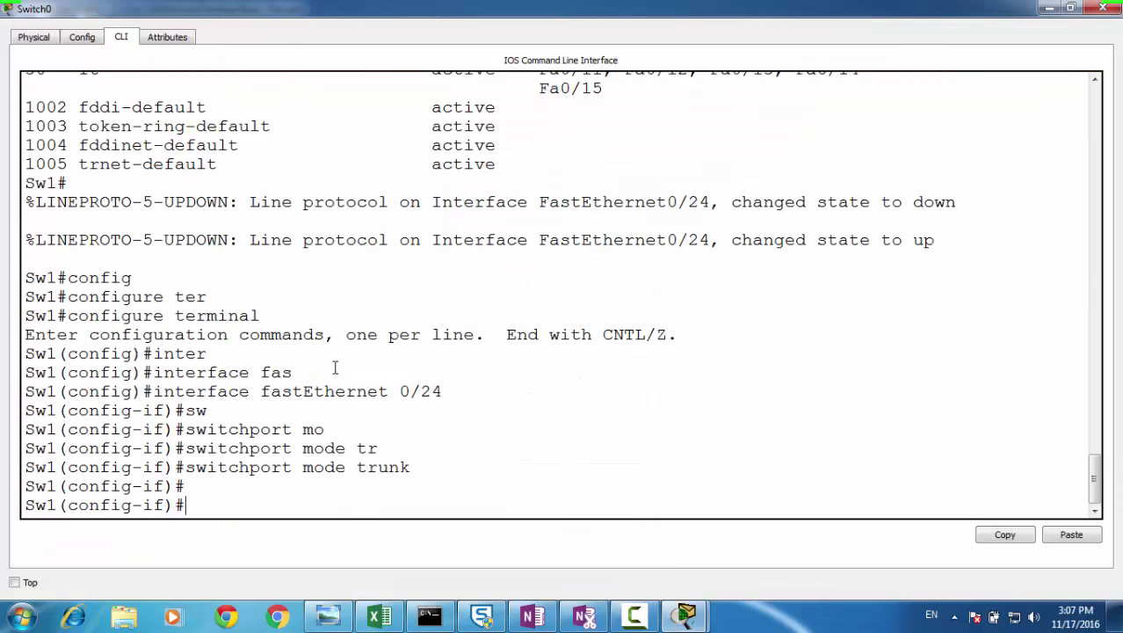
{"action": "key", "text": "ctrl+z"}
{"action": "key", "text": "Return"}
{"action": "type", "text": "cop"}
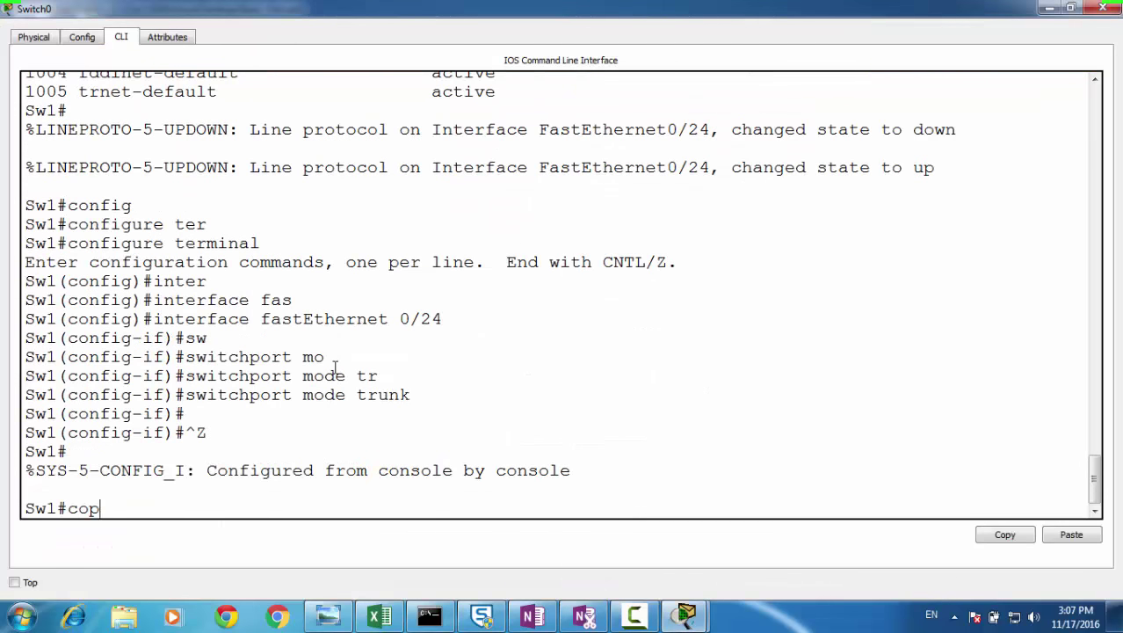
{"action": "type", "text": "y running-config"}
{"action": "type", "text": "start"}
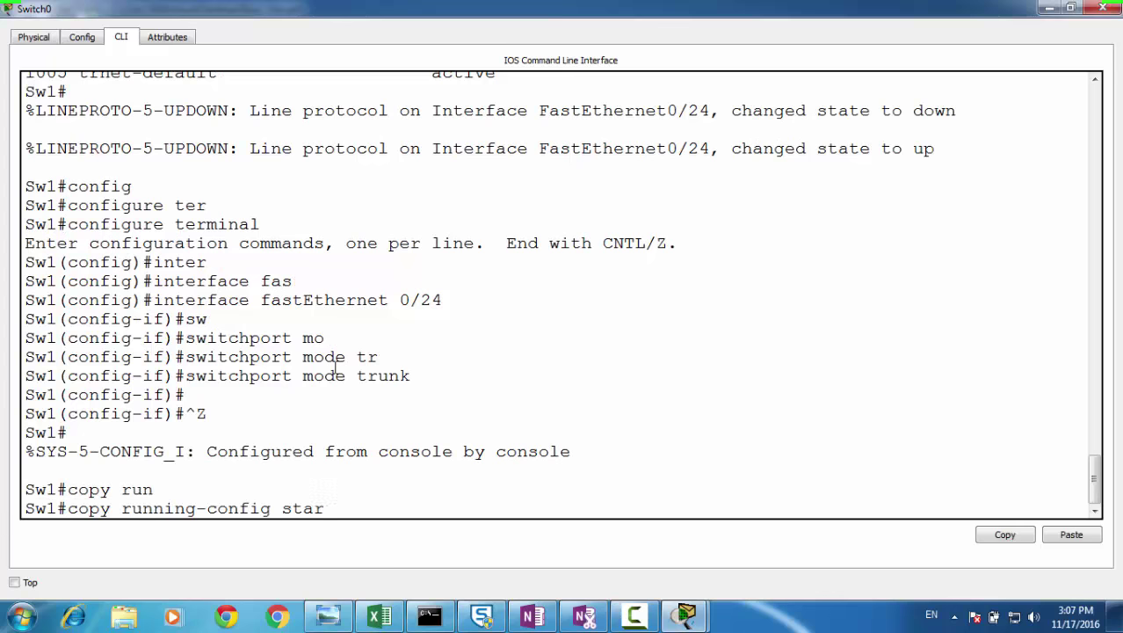
{"action": "key", "text": "Tab"}
{"action": "key", "text": "Return"}
{"action": "key", "text": "Return"}
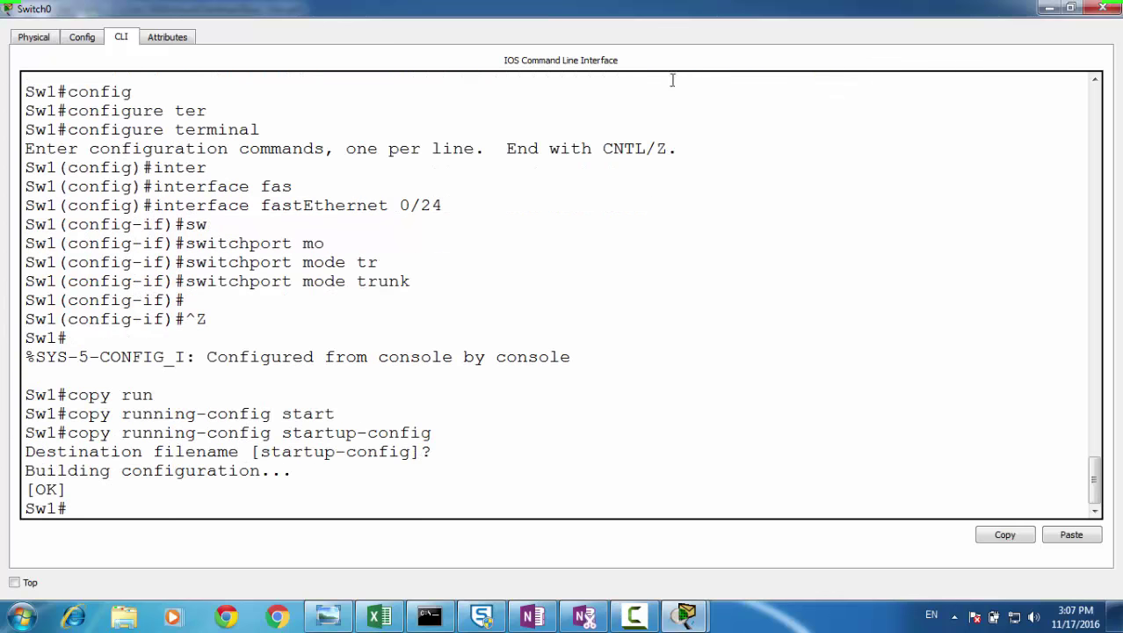
{"action": "left_click", "coordinate": [1103, 8]}
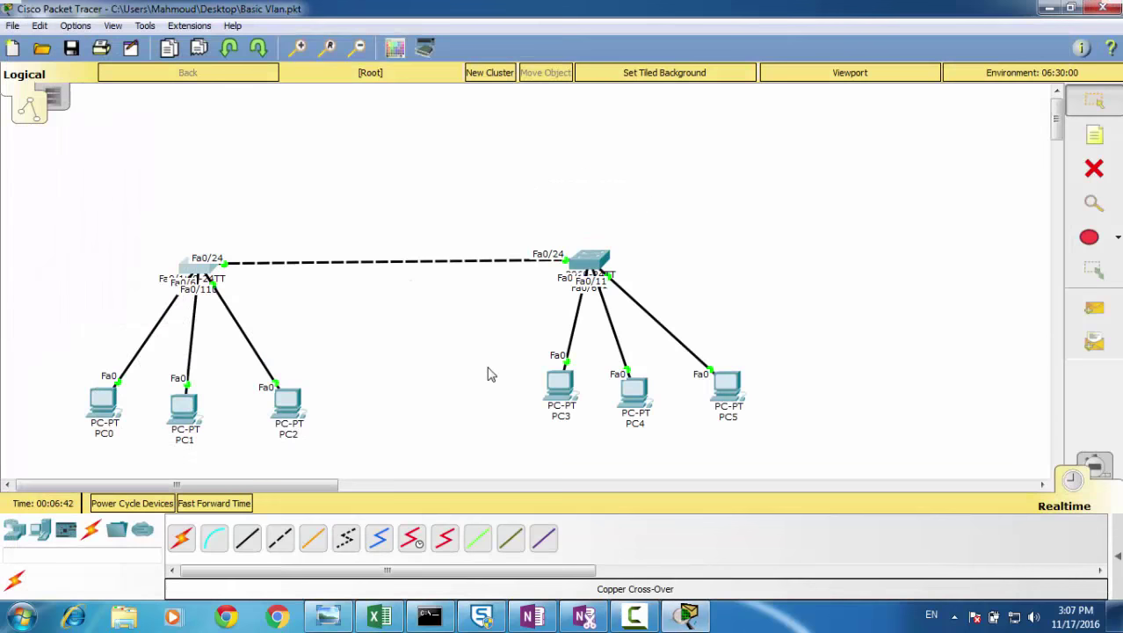
Step: Return Sw2 to privileged mode, copy its running-config to startup-config and close its console
{"action": "left_click", "coordinate": [615, 260]}
{"action": "double_click", "coordinate": [454, 123]}
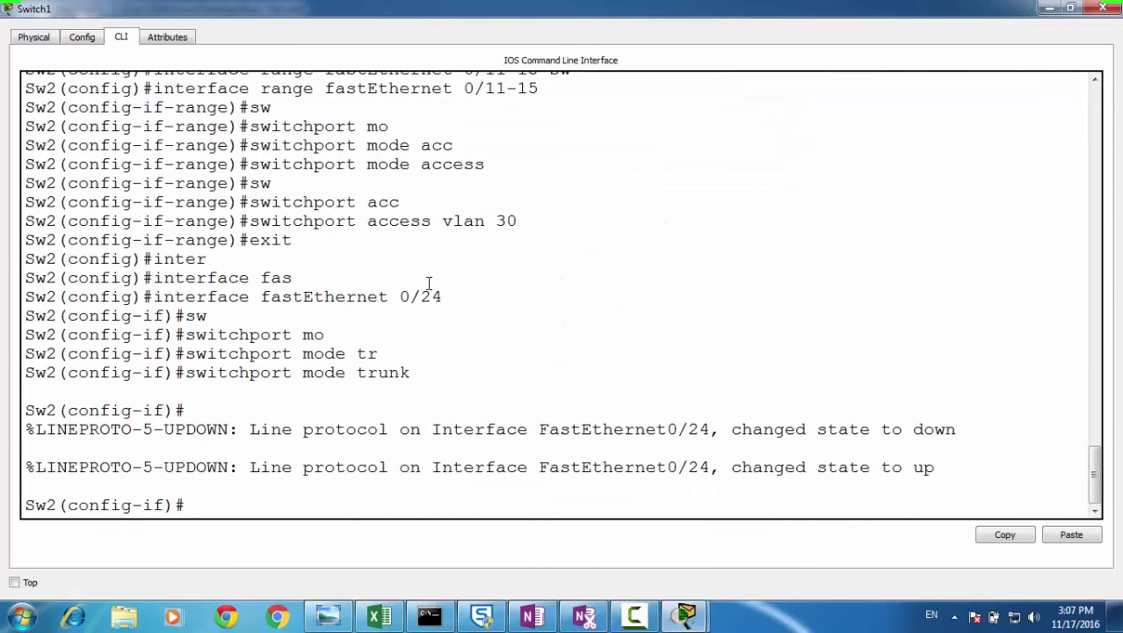
{"action": "key", "text": "ctrl+z"}
{"action": "type", "text": "co"}
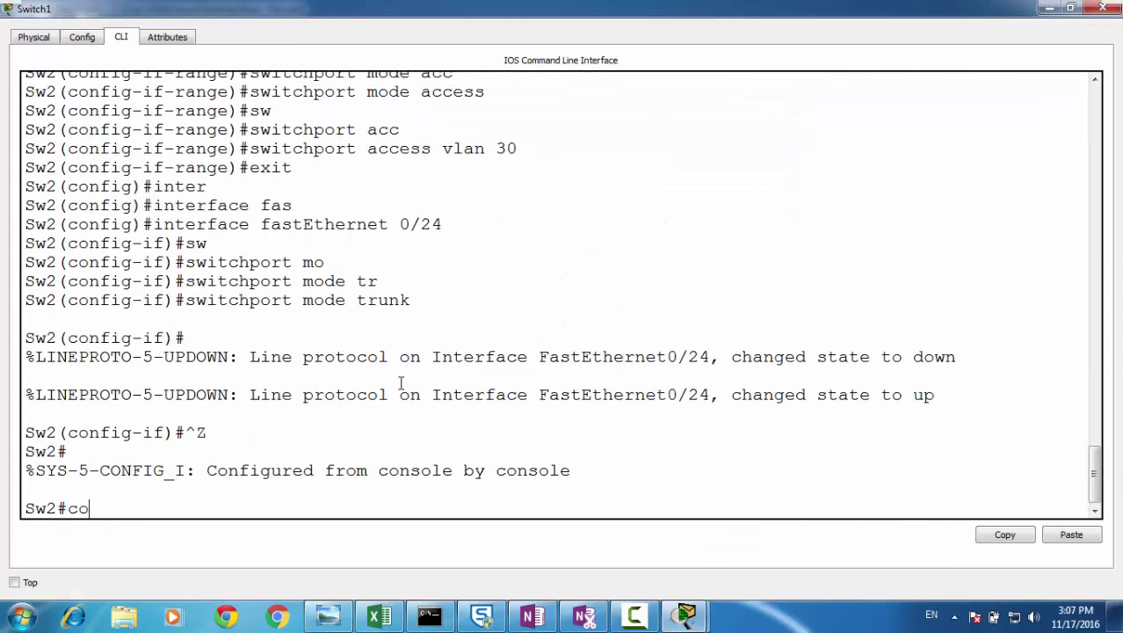
{"action": "type", "text": "py run"}
{"action": "key", "text": "Tab"}
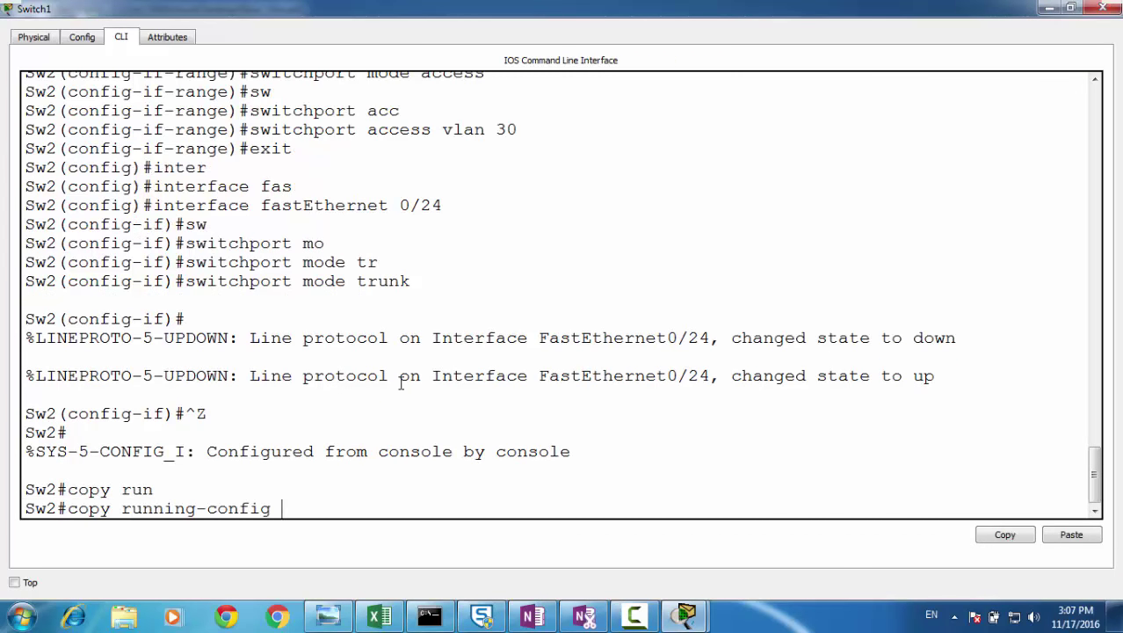
{"action": "type", "text": "star"}
{"action": "key", "text": "Tab"}
{"action": "key", "text": "Return"}
{"action": "key", "text": "Return"}
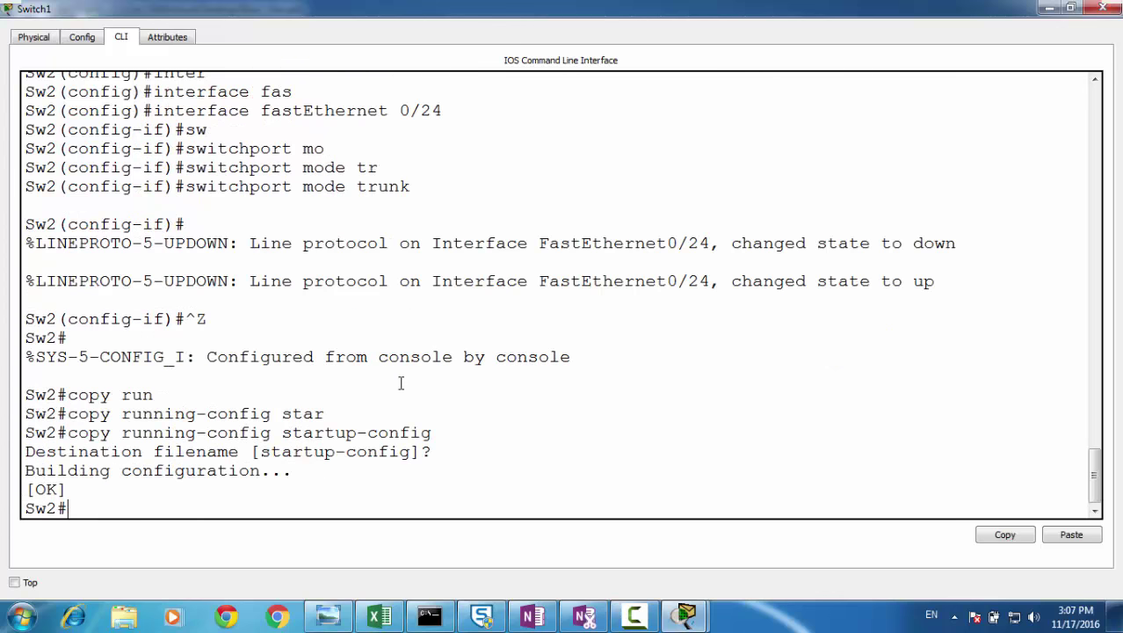
{"action": "left_click", "coordinate": [1103, 8]}
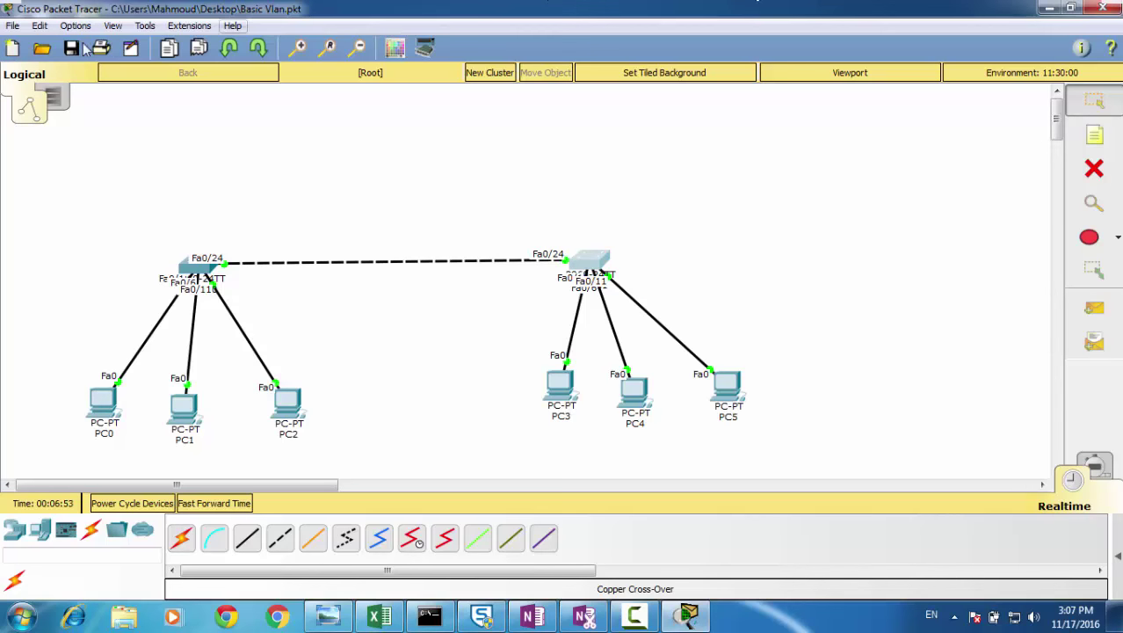
Step: Save the Basic Vlan file and save a copy named "traditional Method" on the Desktop
{"action": "left_click", "coordinate": [72, 49]}
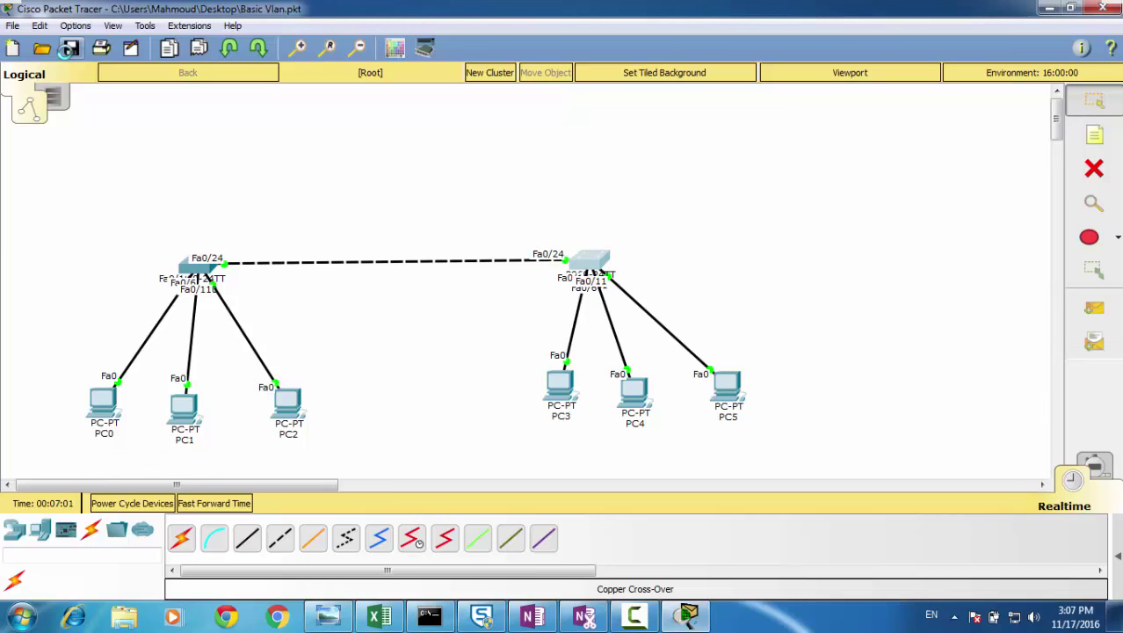
{"action": "left_click", "coordinate": [13, 26]}
{"action": "left_click", "coordinate": [44, 118]}
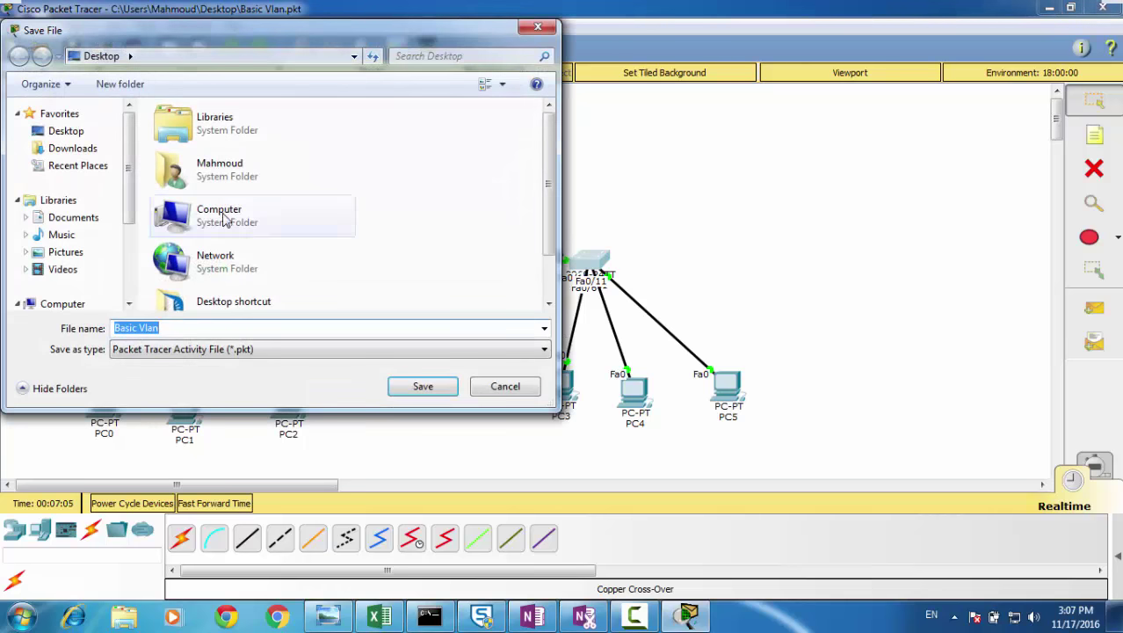
{"action": "type", "text": "trad"}
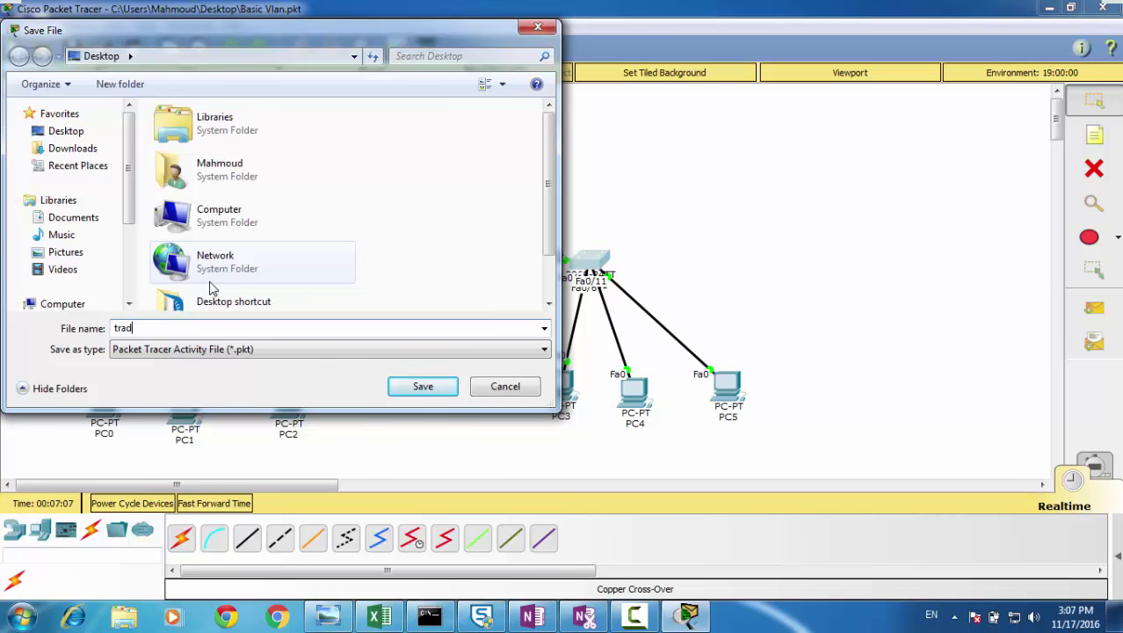
{"action": "type", "text": "itional Method"}
{"action": "key", "text": "Return"}
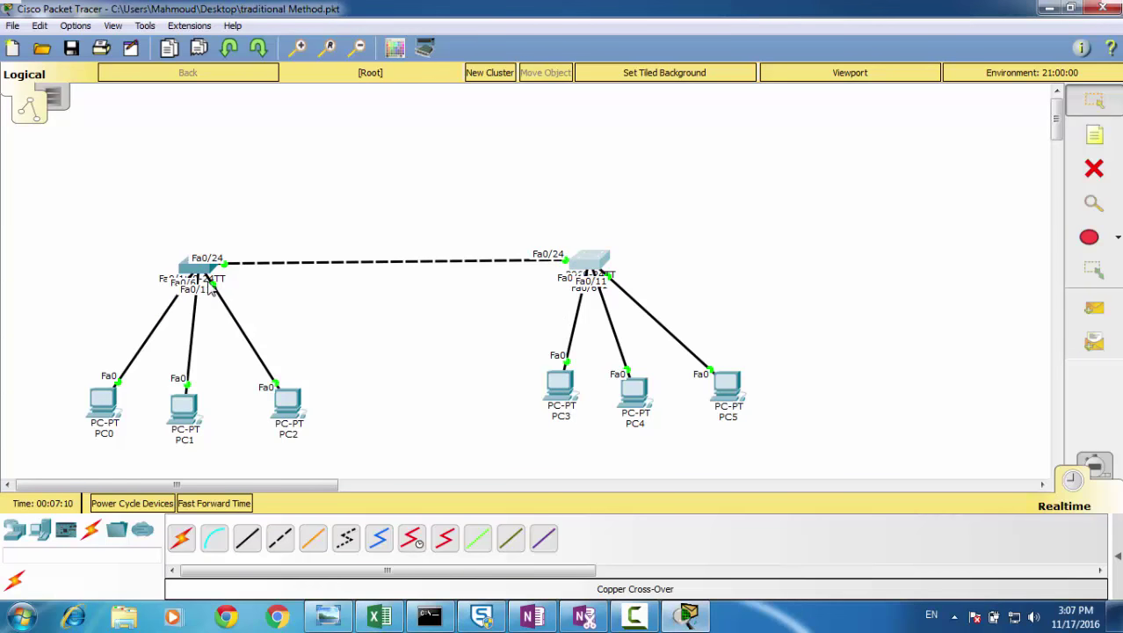
Step: Place a 2811 router in the workspace above and slightly right of Sw1
{"action": "left_click", "coordinate": [14, 529]}
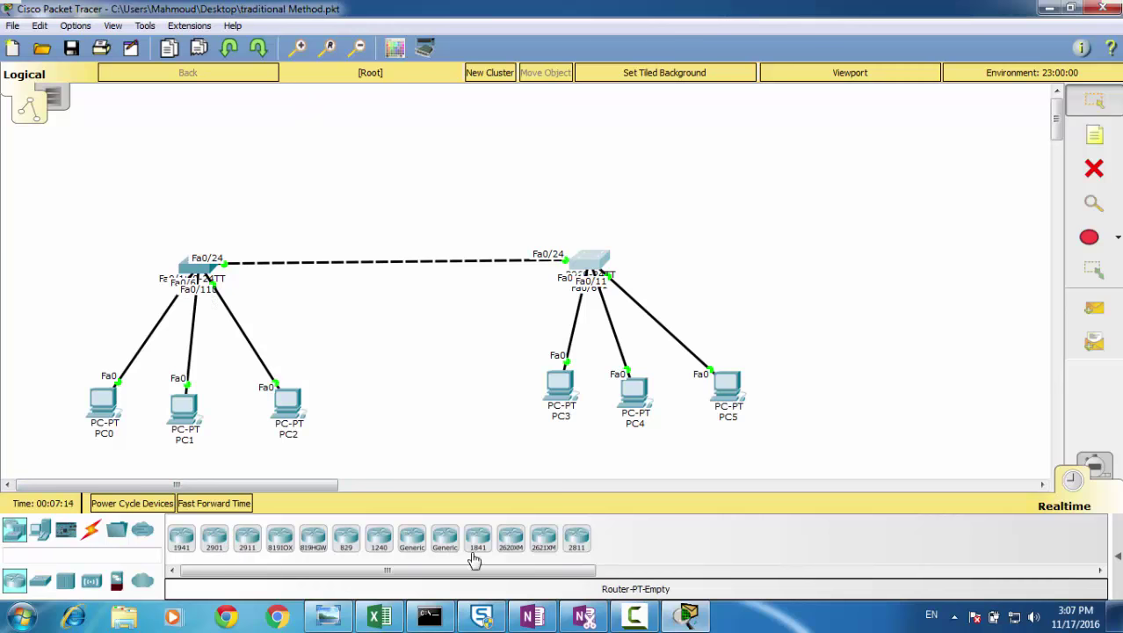
{"action": "left_click", "coordinate": [576, 540]}
{"action": "left_click", "coordinate": [271, 115]}
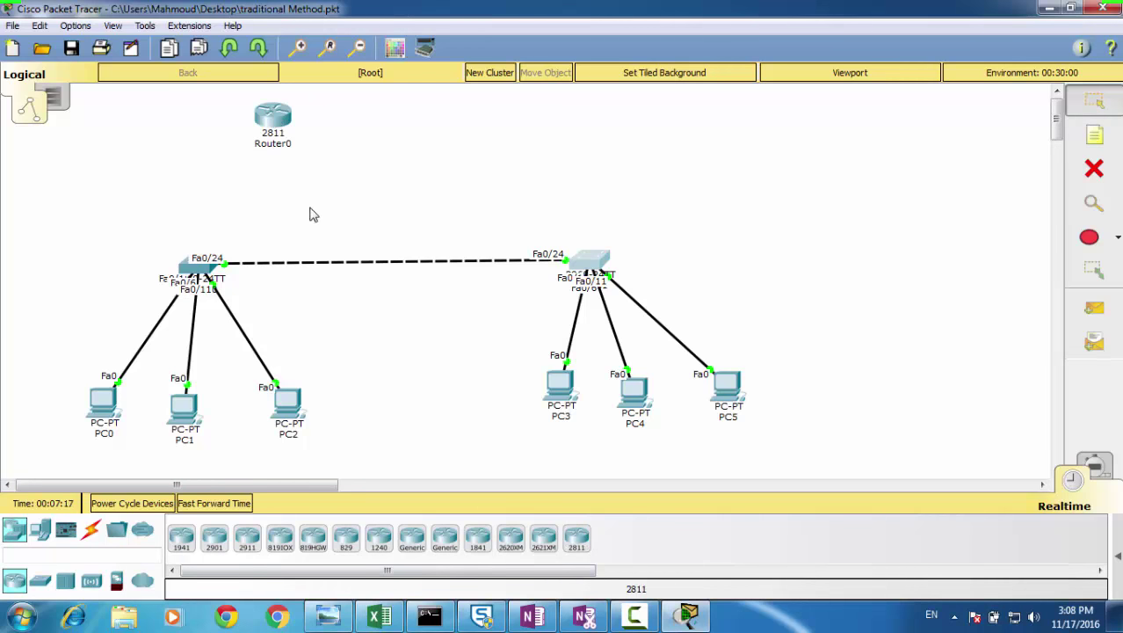
Step: Connect the router's FastEthernet0/0 to Sw1's FastEthernet0/2 with a copper straight-through cable and move the router directly above Sw1
{"action": "left_click", "coordinate": [92, 529]}
{"action": "left_click", "coordinate": [248, 539]}
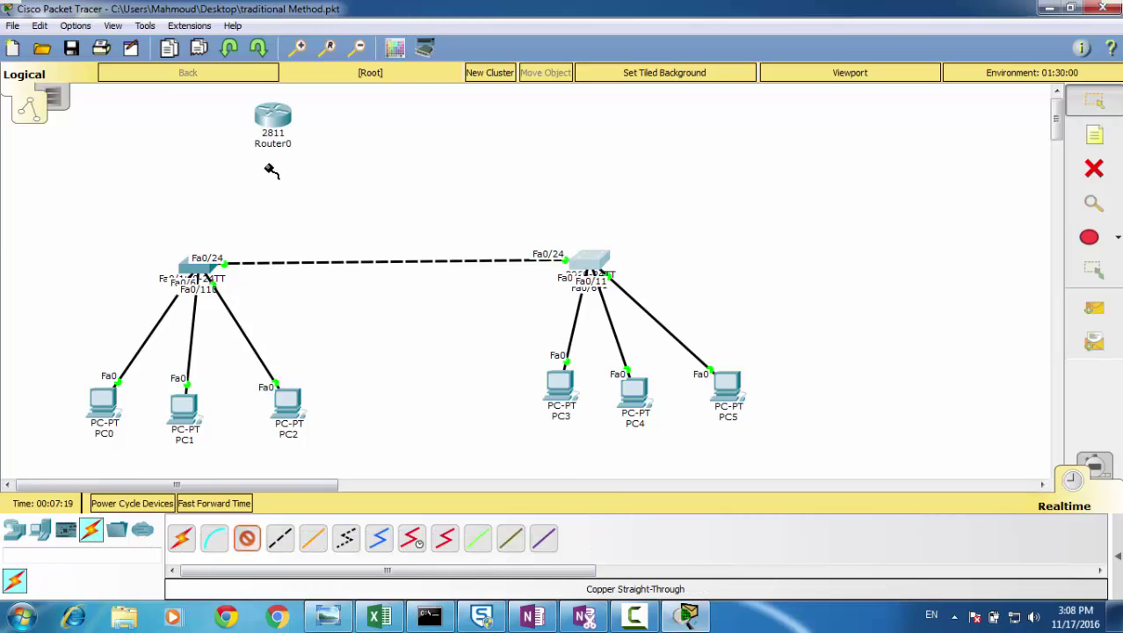
{"action": "left_click", "coordinate": [267, 116]}
{"action": "left_click", "coordinate": [302, 165]}
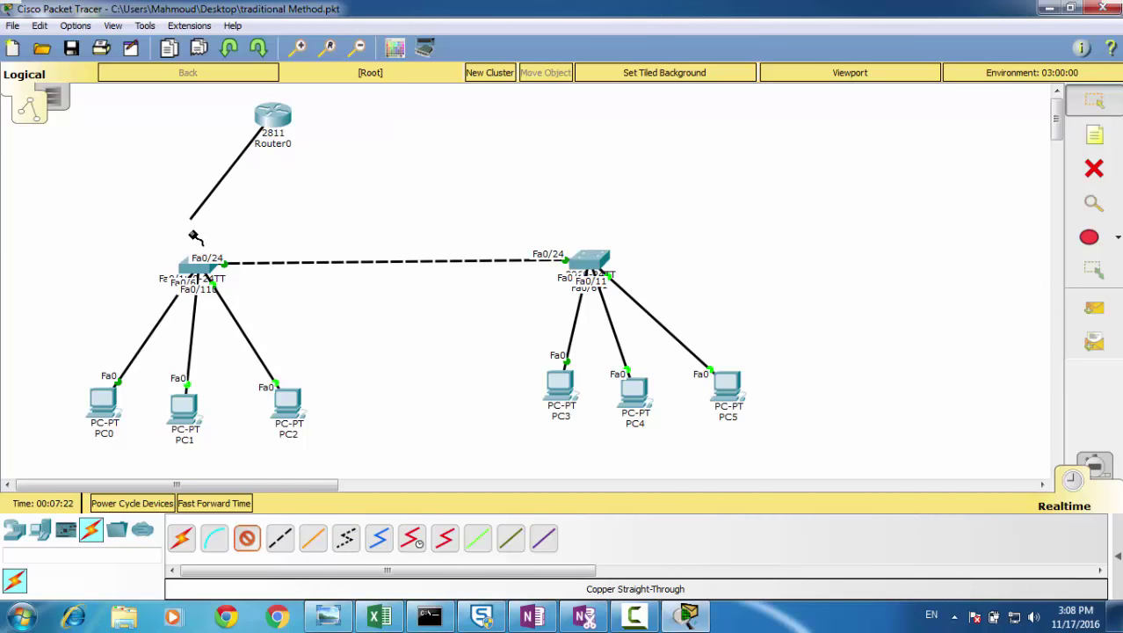
{"action": "left_click", "coordinate": [190, 268]}
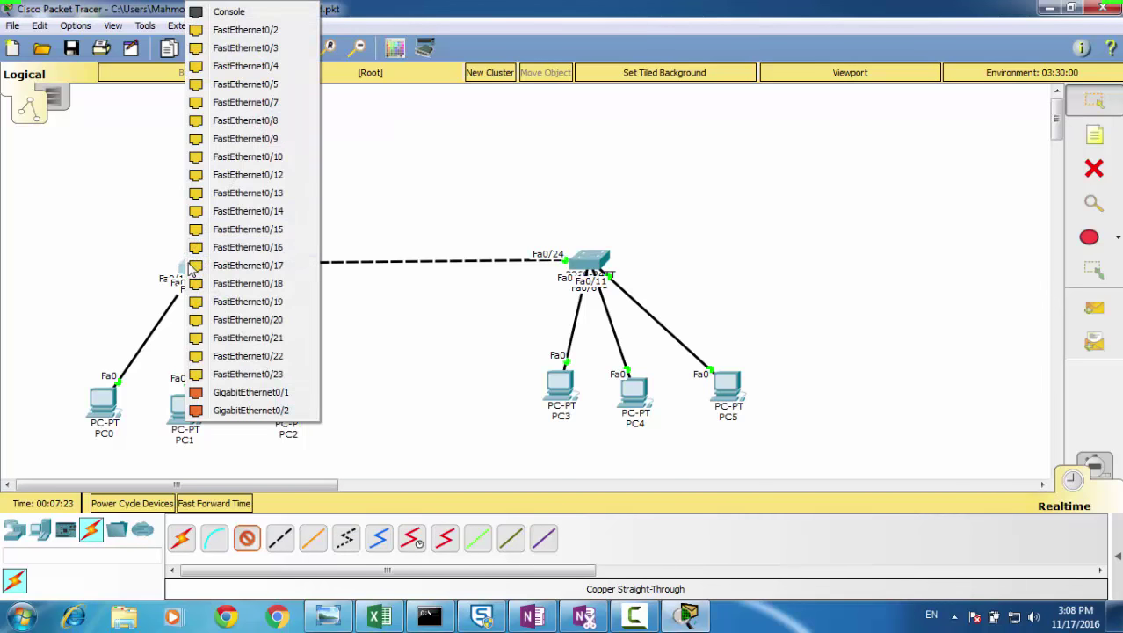
{"action": "left_click", "coordinate": [268, 34]}
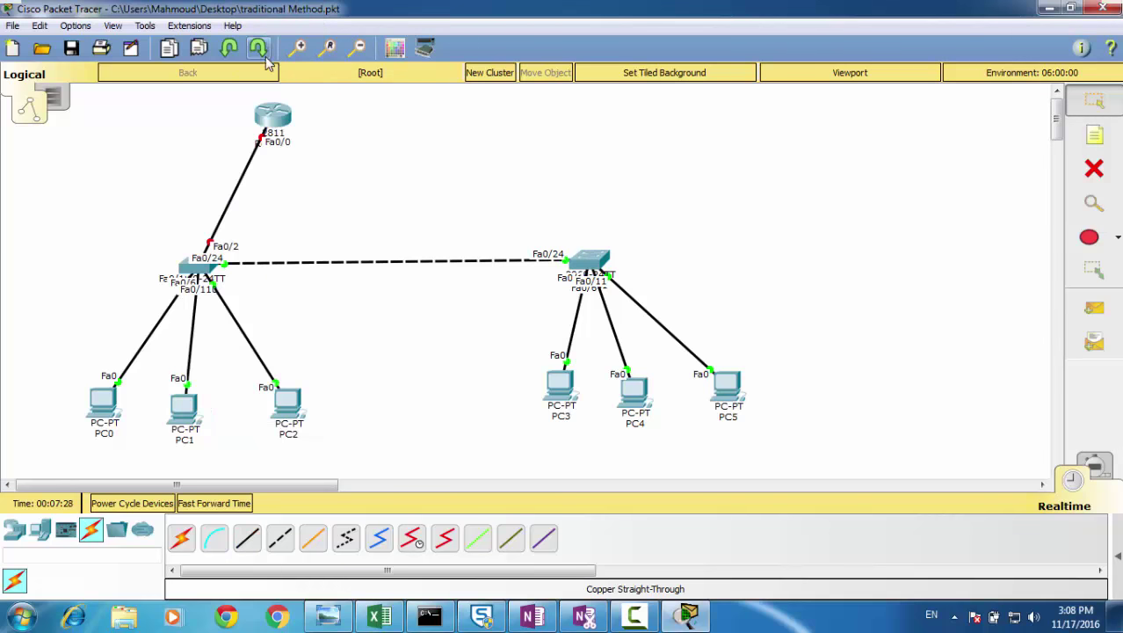
{"action": "left_click_drag", "start_coordinate": [224, 114], "coordinate": [171, 117]}
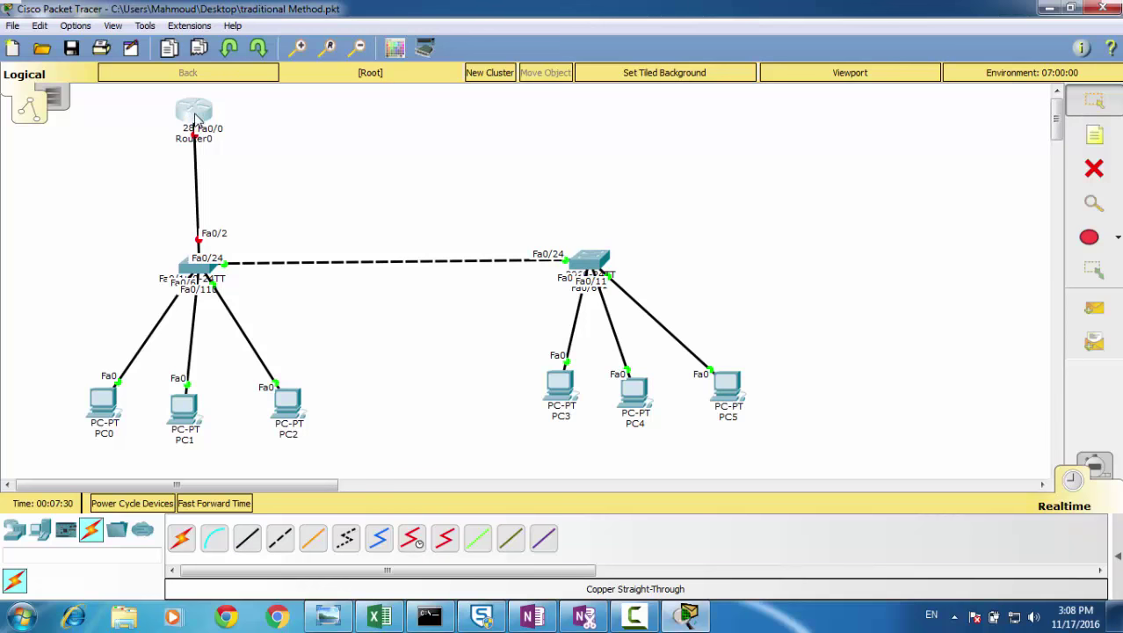
Step: Connect the router's FastEthernet0/1 to Sw2's FastEthernet0/7 with a copper straight-through cable
{"action": "left_click", "coordinate": [247, 537]}
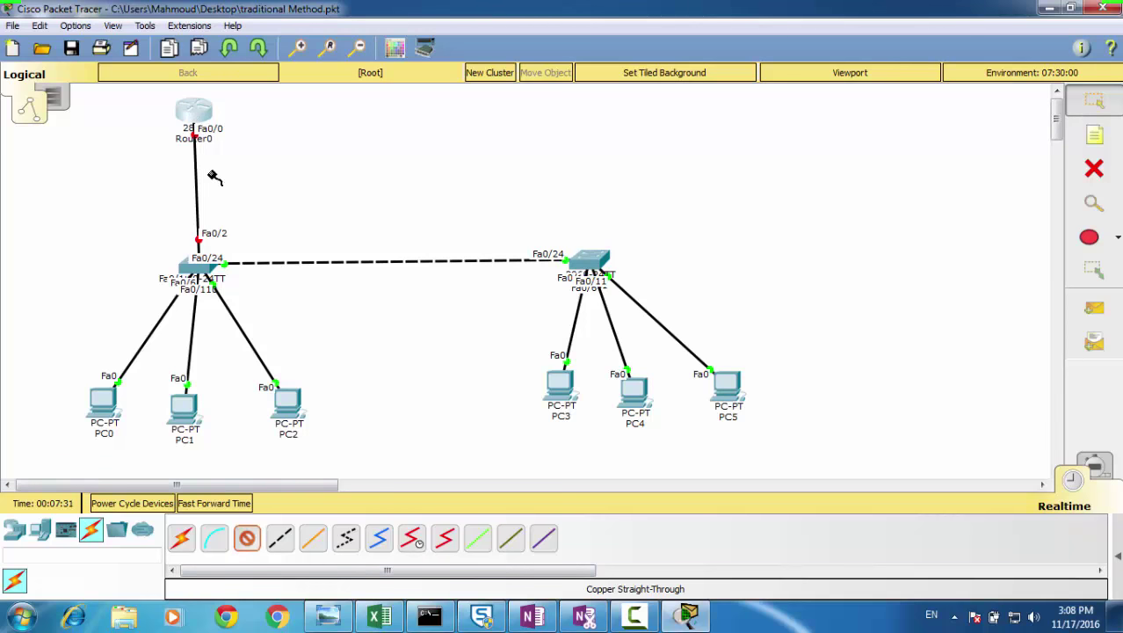
{"action": "left_click", "coordinate": [194, 112]}
{"action": "left_click", "coordinate": [245, 156]}
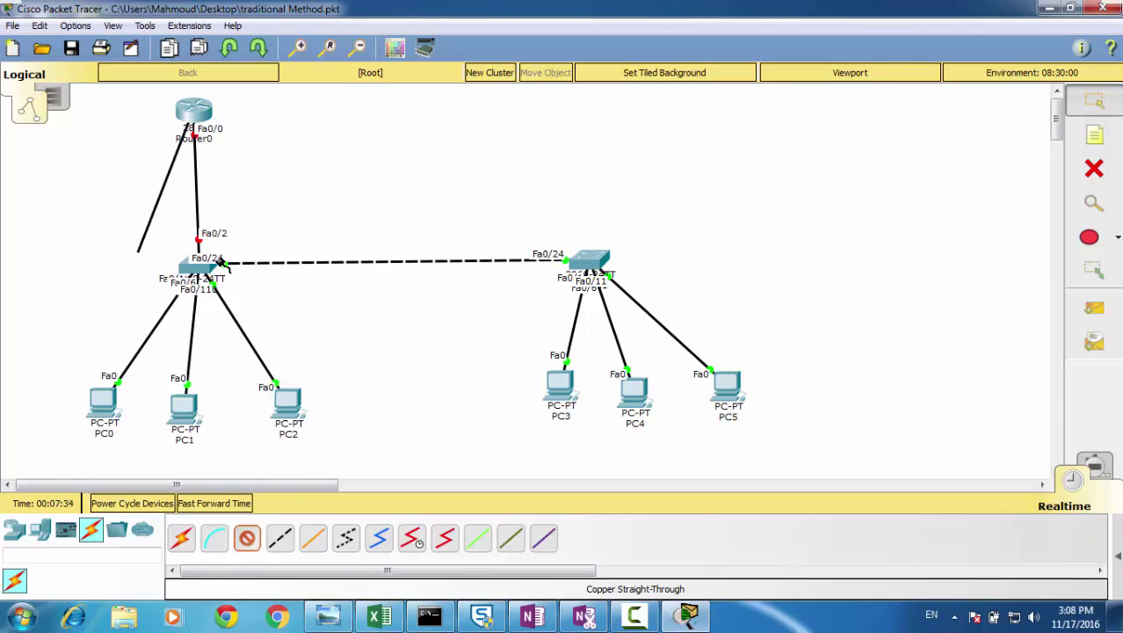
{"action": "left_click", "coordinate": [597, 259]}
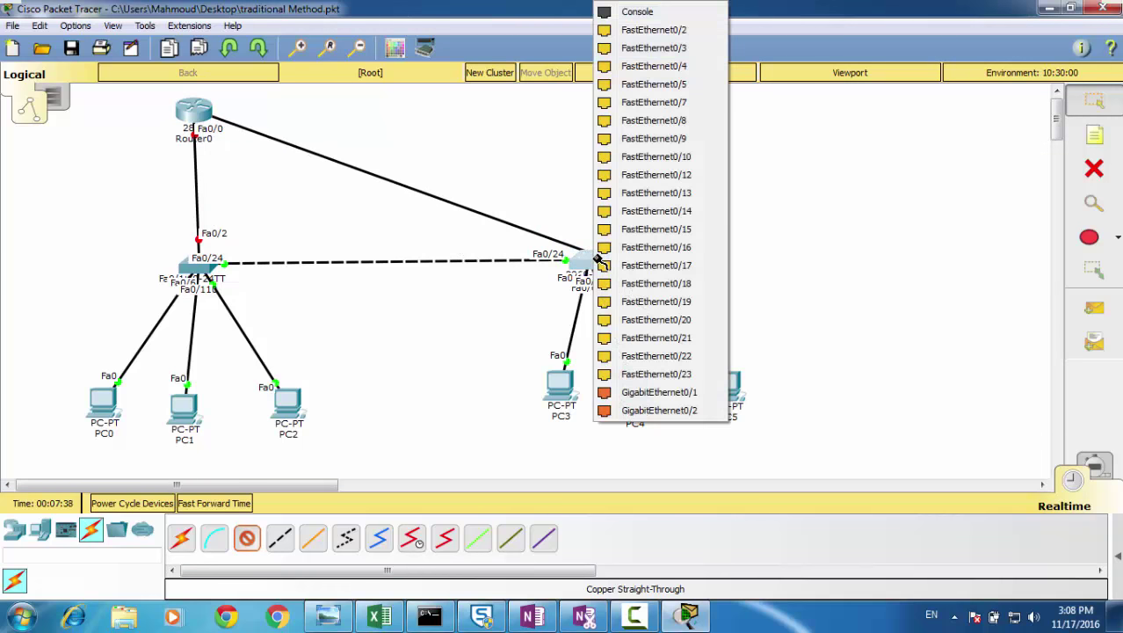
{"action": "left_click", "coordinate": [655, 103]}
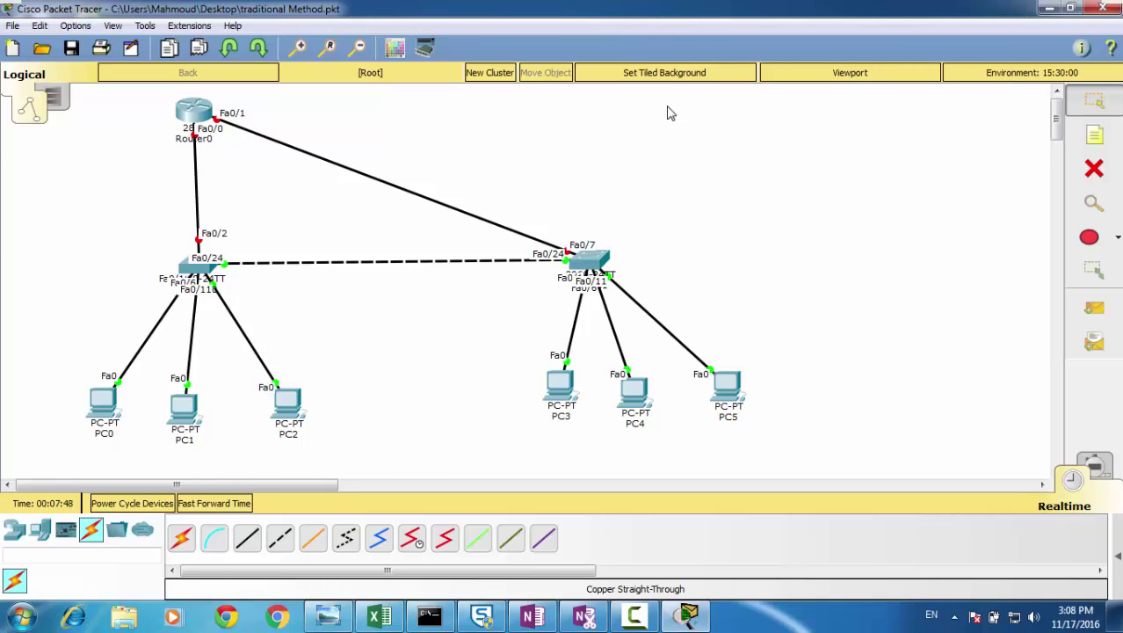
{"action": "left_click", "coordinate": [247, 536]}
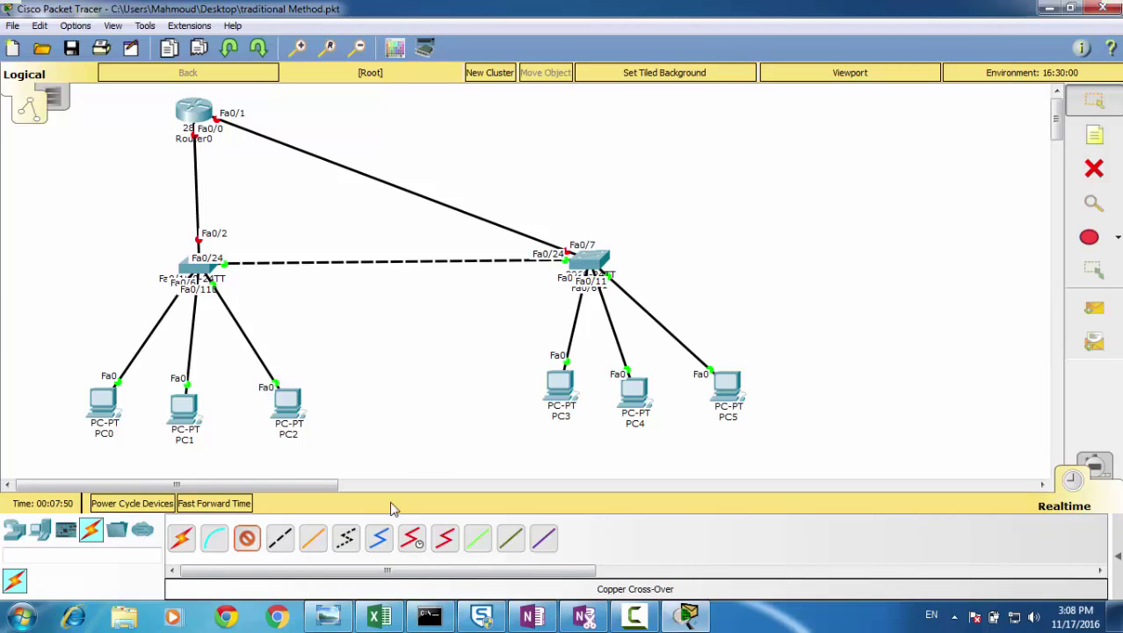
{"action": "left_click", "coordinate": [194, 111]}
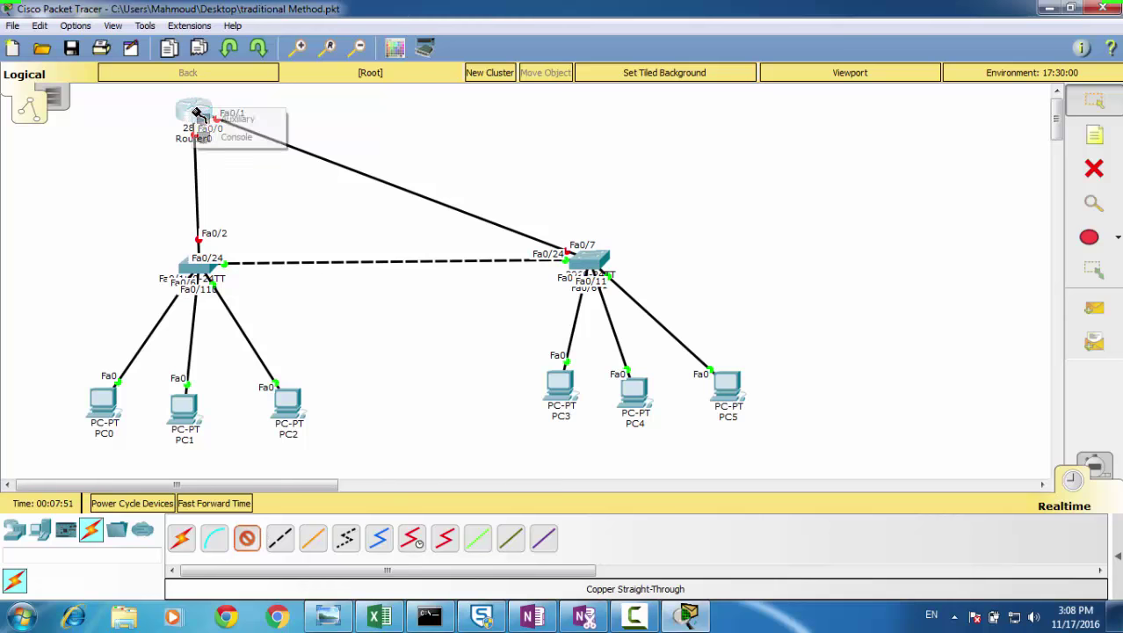
{"action": "left_click", "coordinate": [220, 160]}
Step: Install an NM-2FE2W module in the 2811 router's empty network module slot and switch its power on
{"action": "left_click", "coordinate": [200, 130]}
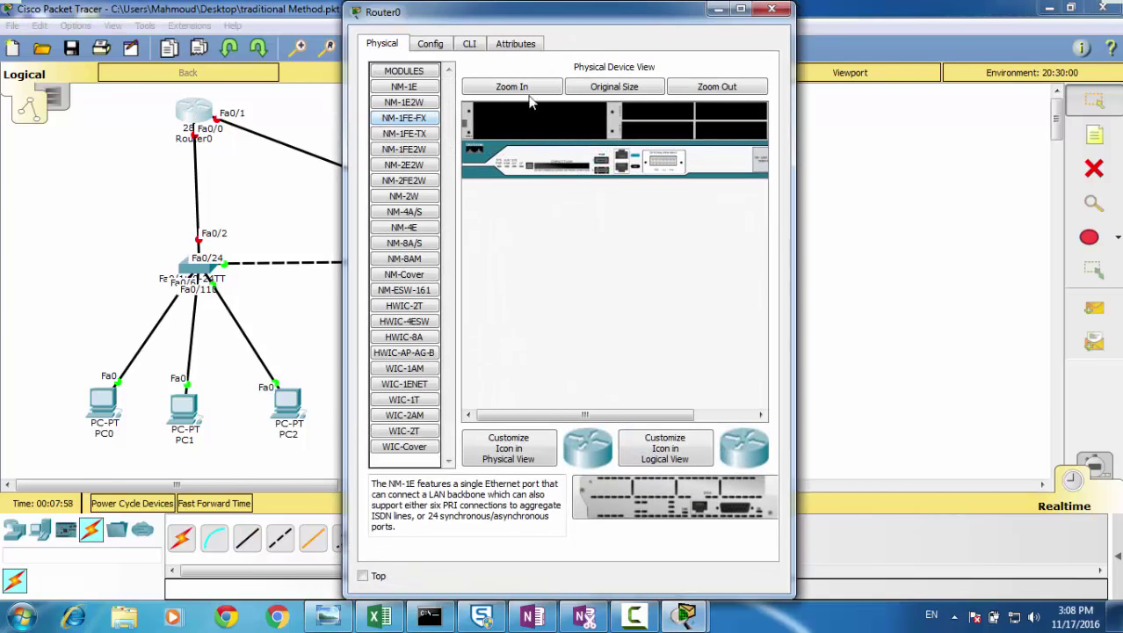
{"action": "left_click_drag", "start_coordinate": [550, 16], "coordinate": [552, 121]}
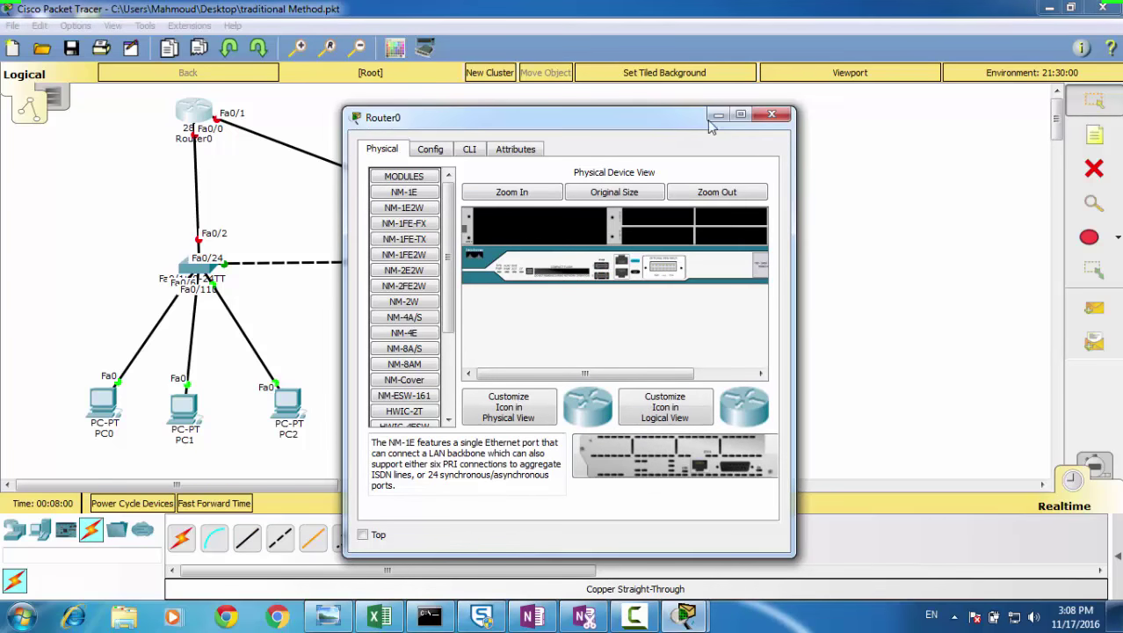
{"action": "left_click", "coordinate": [741, 114]}
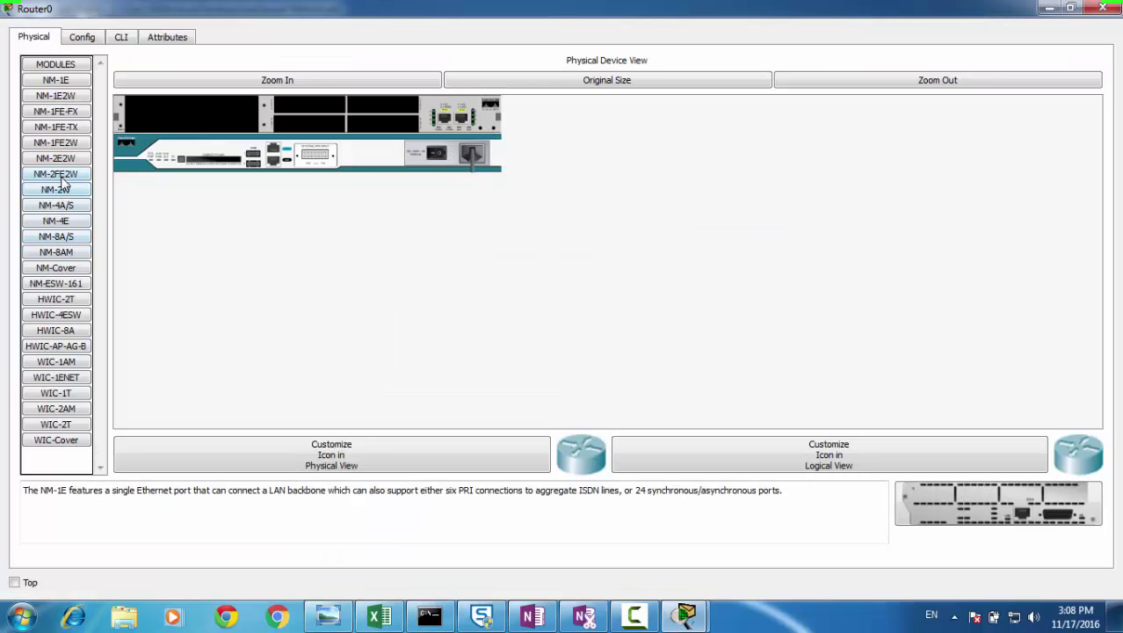
{"action": "left_click_drag", "start_coordinate": [63, 181], "coordinate": [181, 118]}
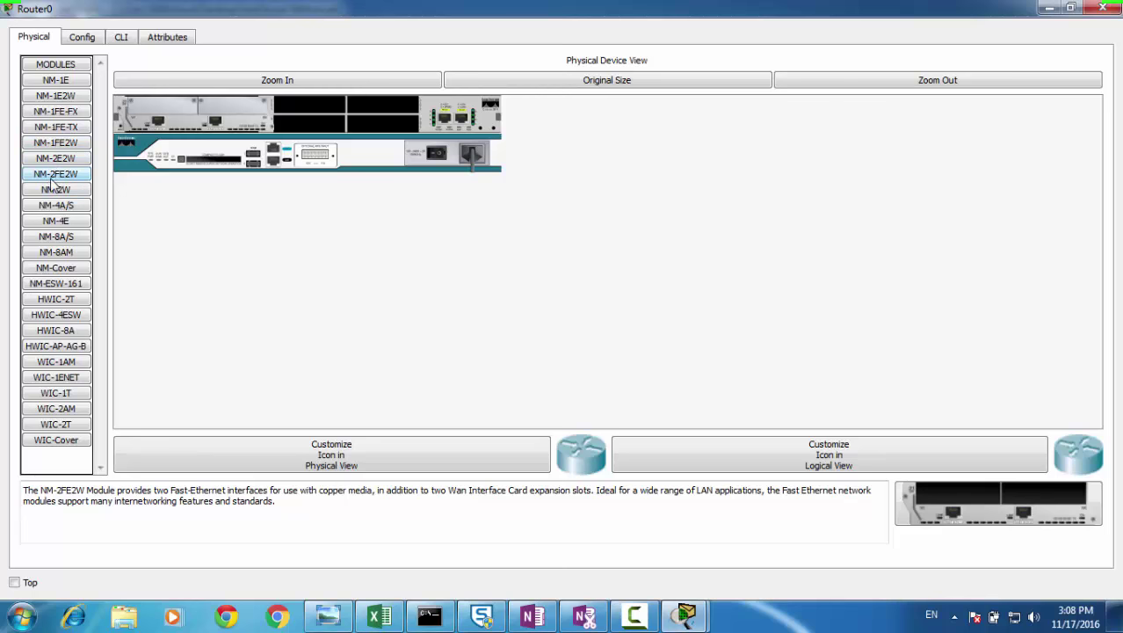
{"action": "left_click", "coordinate": [437, 154]}
Step: Decline the initial configuration dialog on the router's command line and start the session
{"action": "left_click", "coordinate": [125, 40]}
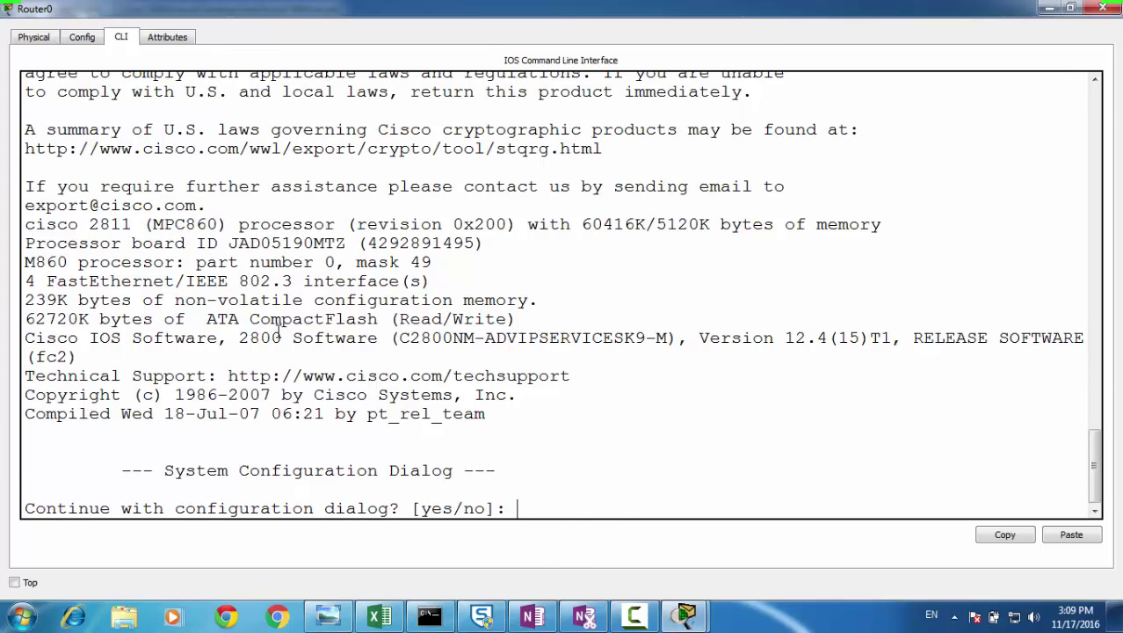
{"action": "key", "text": "Return"}
{"action": "key", "text": "Return"}
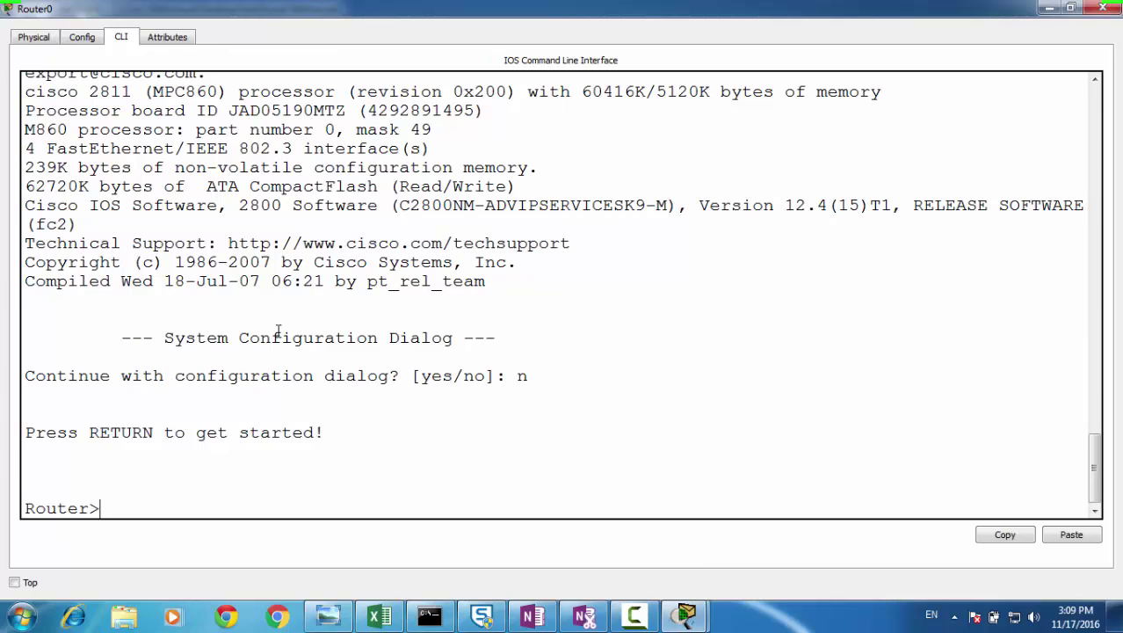
Step: Enter privileged mode on the router and switch to global configuration mode
{"action": "type", "text": "en"}
{"action": "key", "text": "Tab"}
{"action": "key", "text": "Return"}
{"action": "type", "text": "conf"}
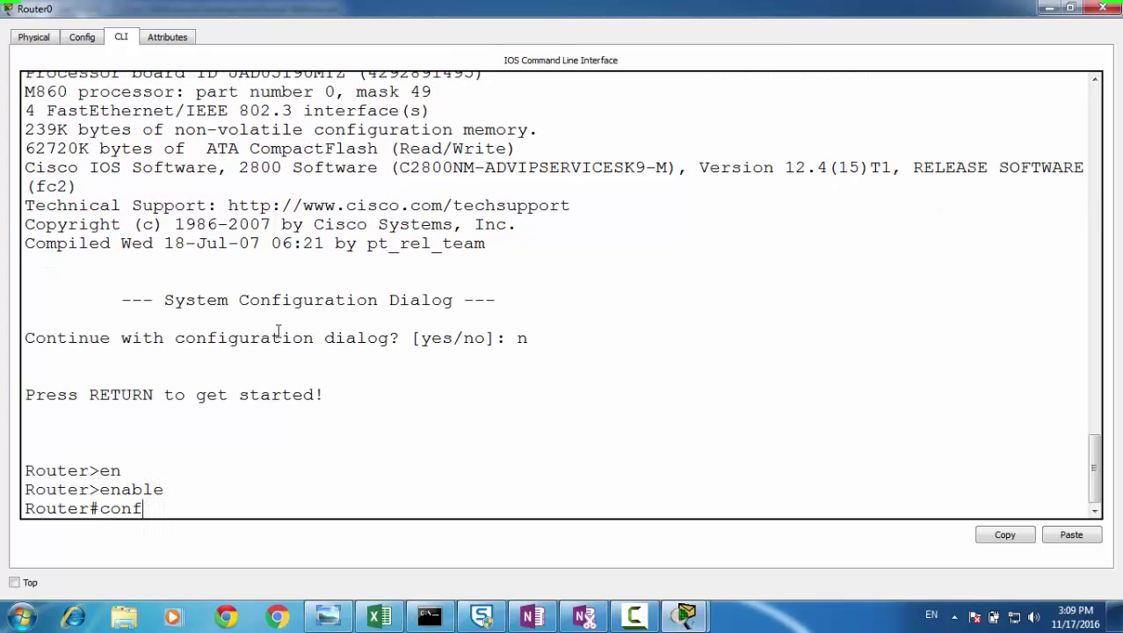
{"action": "type", "text": "ig ter"}
{"action": "key", "text": "Tab"}
{"action": "key", "text": "Return"}
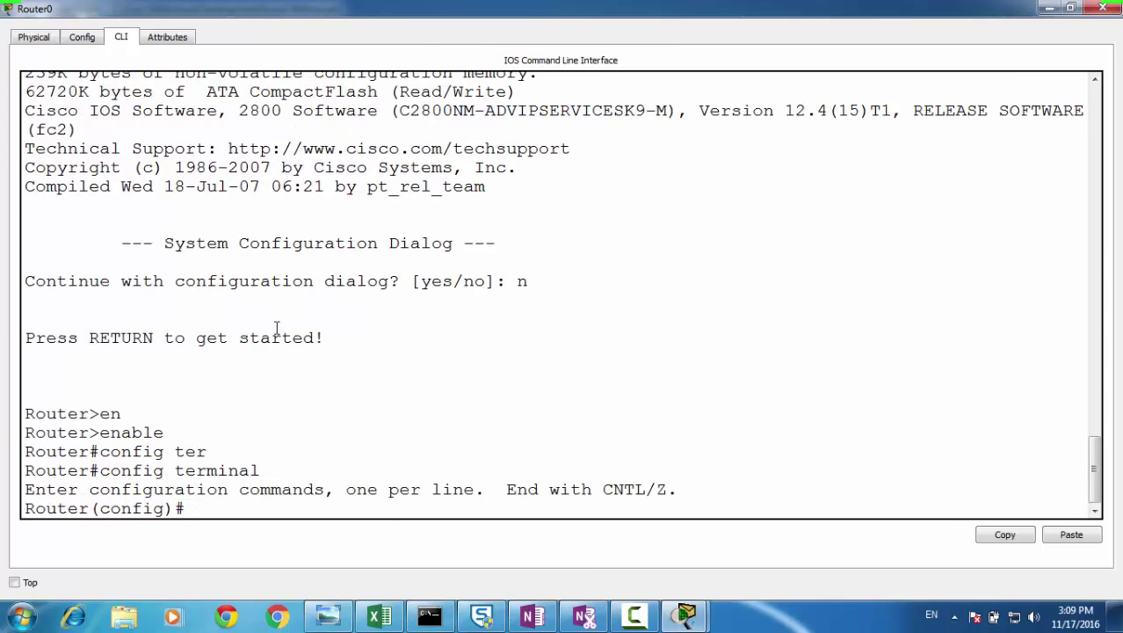
Step: Set the router's hostname to Cairo
{"action": "type", "text": "hos"}
{"action": "key", "text": "Tab"}
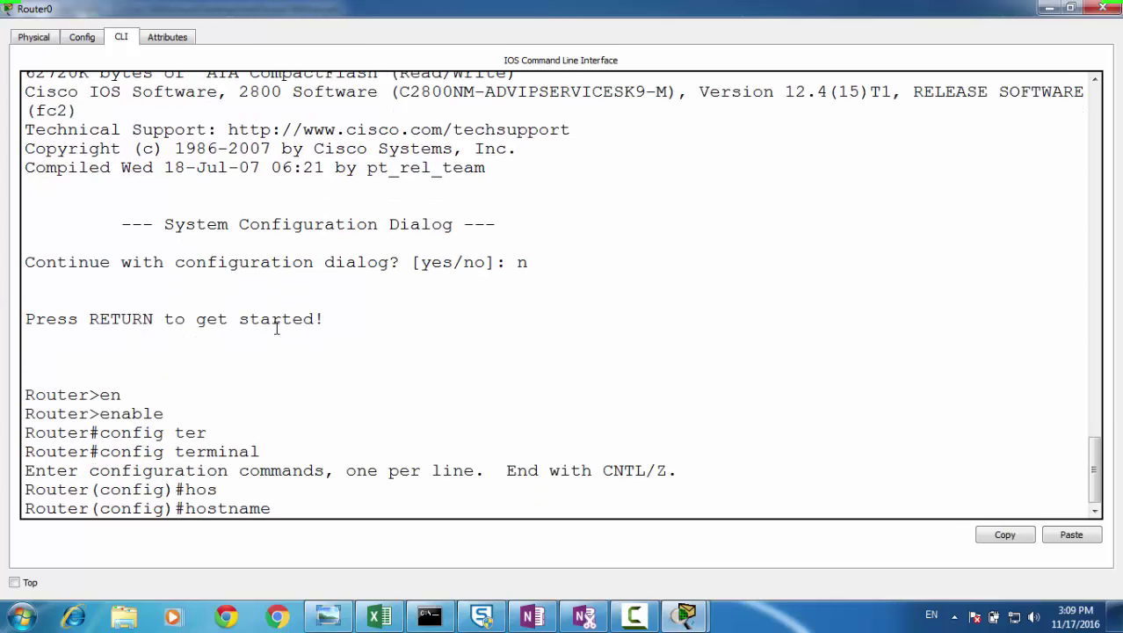
{"action": "type", "text": "Ca"}
{"action": "type", "text": "iro"}
{"action": "key", "text": "Return"}
Step: Assign IP address 192.168.1.1 with subnet mask 255.255.255.0 to the router's interface FastEthernet0/0
{"action": "type", "text": "ig)#i"}
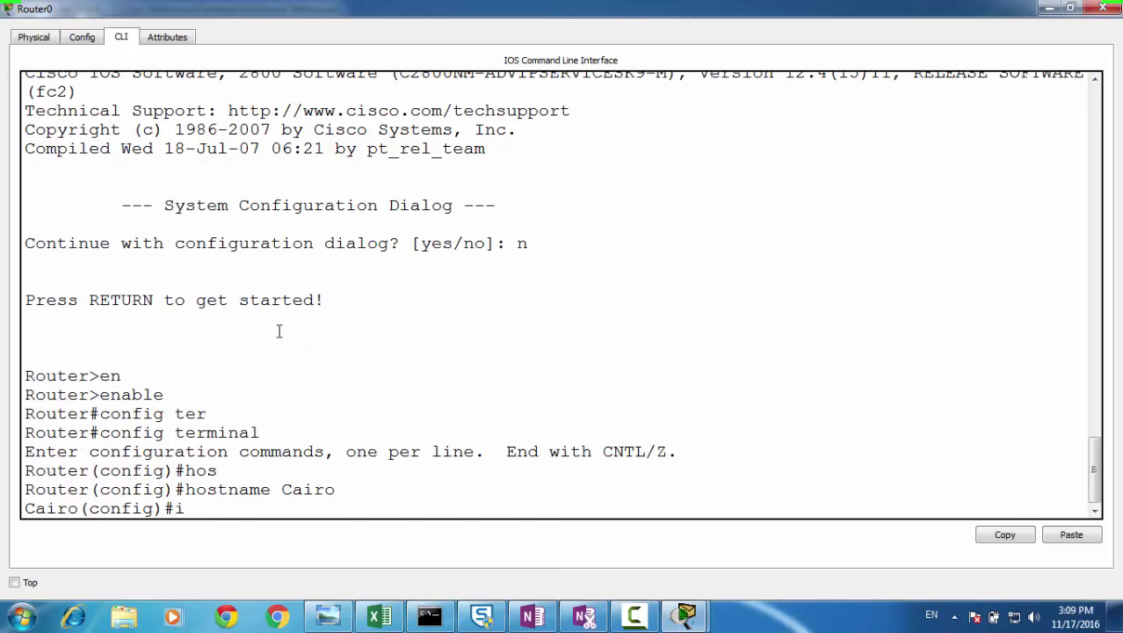
{"action": "type", "text": "nter"}
{"action": "key", "text": "Tab"}
{"action": "type", "text": "fas"}
{"action": "key", "text": "Tab"}
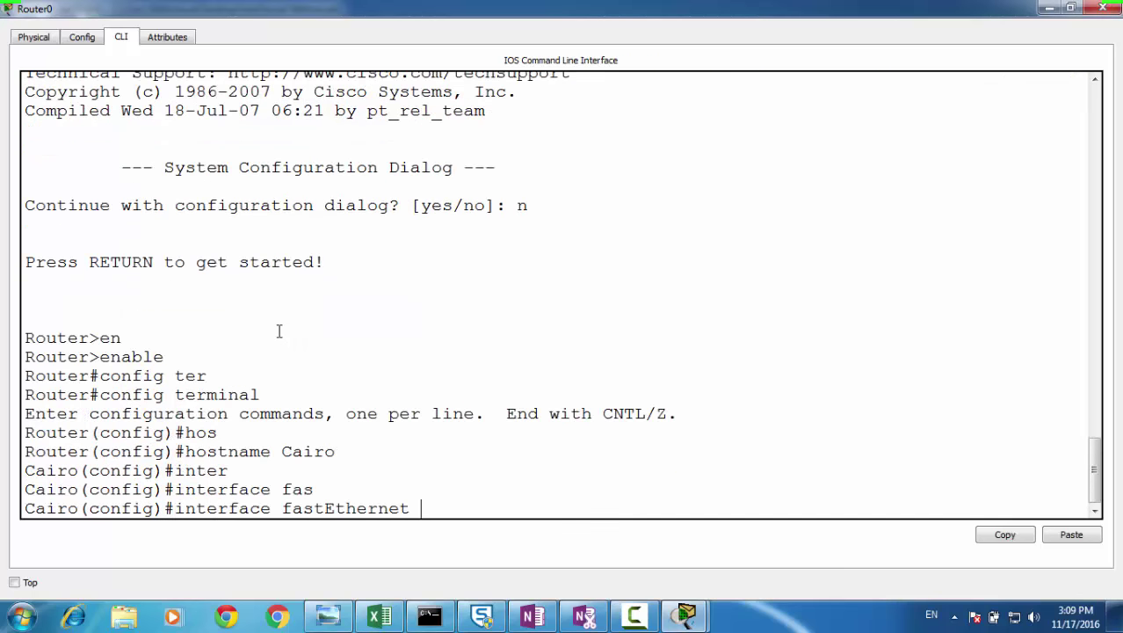
{"action": "type", "text": "0/0"}
{"action": "key", "text": "Return"}
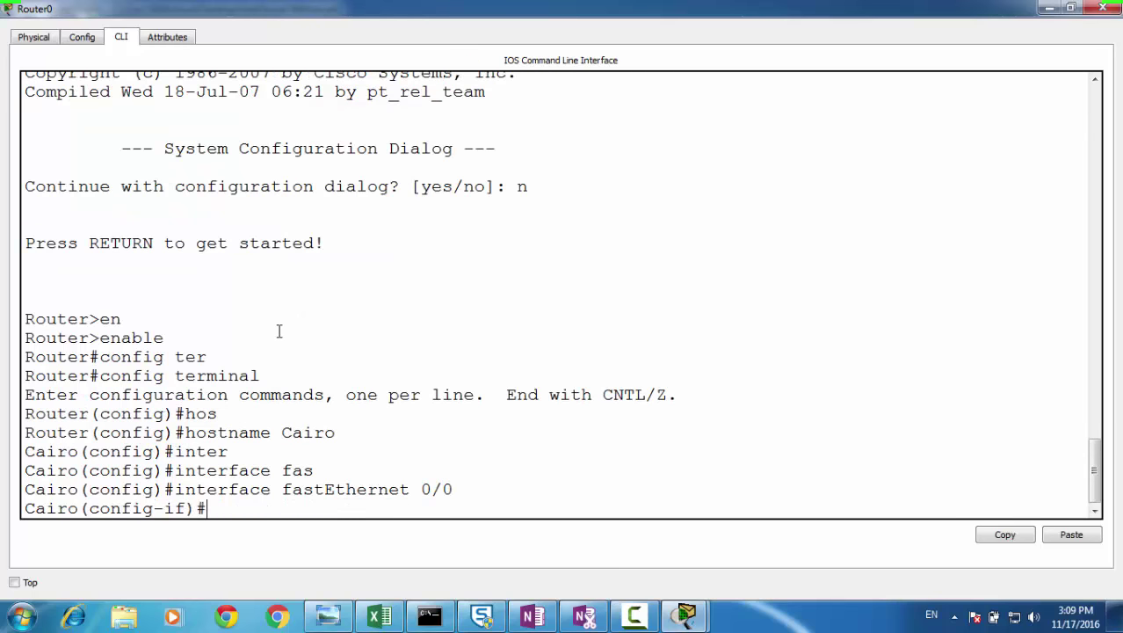
{"action": "type", "text": "ip add"}
{"action": "key", "text": "Tab"}
{"action": "type", "text": "1"}
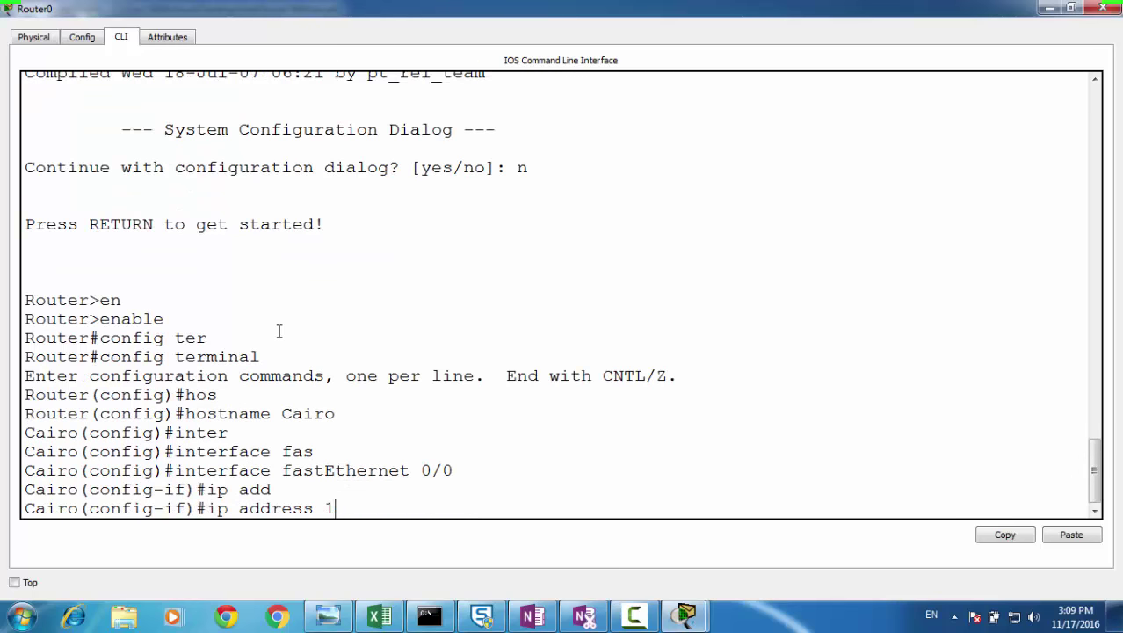
{"action": "type", "text": "92.168.1.1 255.255.255."}
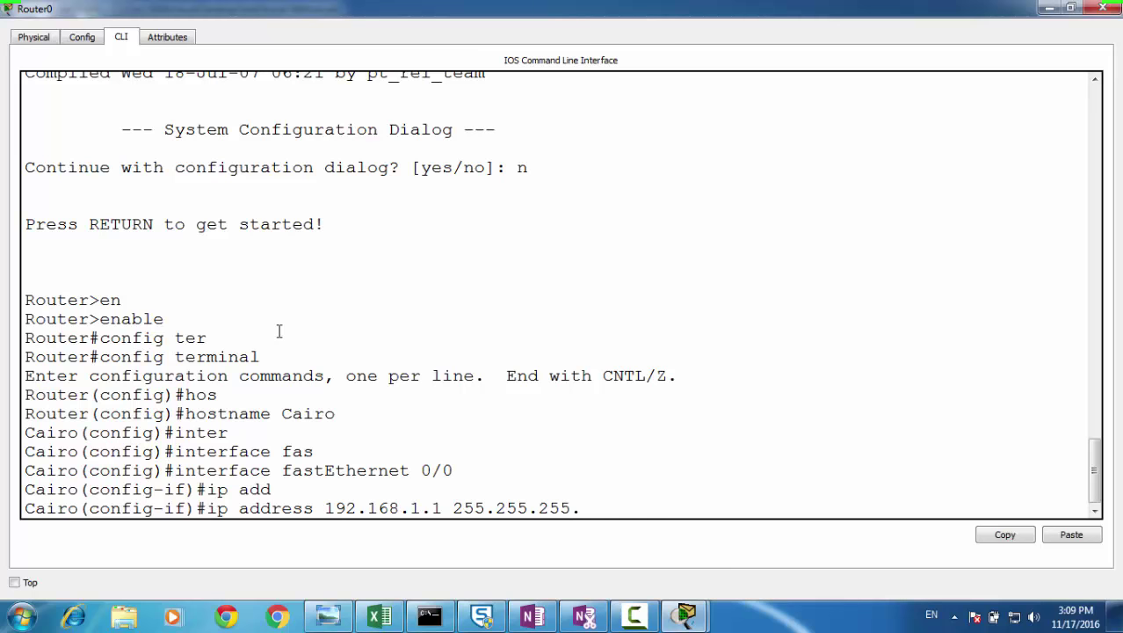
{"action": "type", "text": "0"}
{"action": "key", "text": "Return"}
Step: Enable the router's FastEthernet0/0 with the no shutdown command and minimize the router window
{"action": "type", "text": "no shut"}
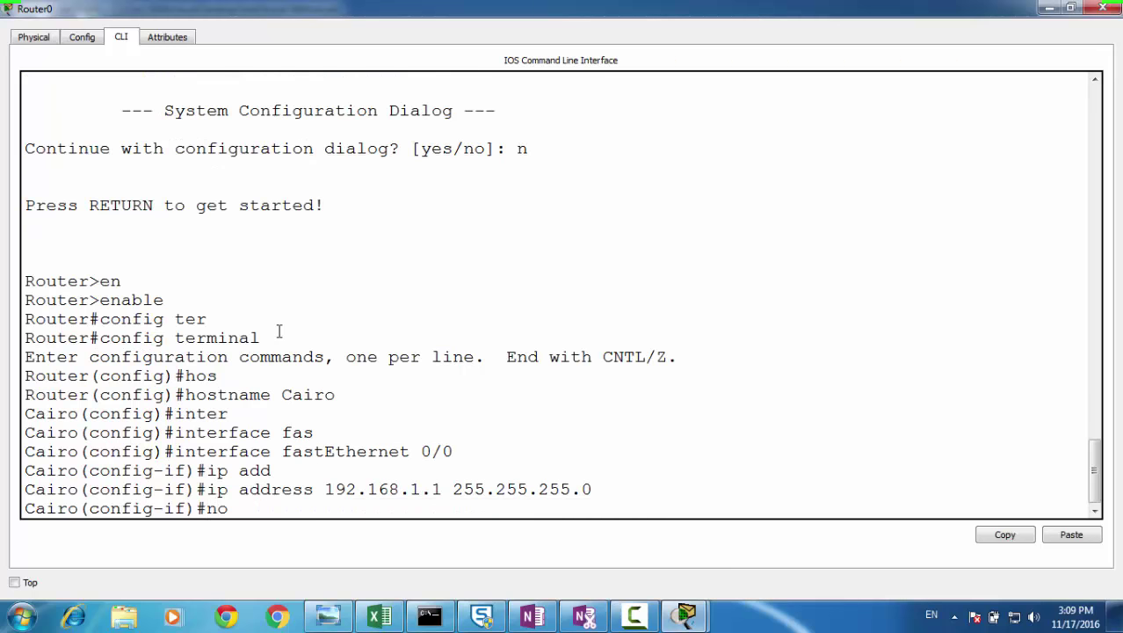
{"action": "key", "text": "Tab"}
{"action": "key", "text": "Return"}
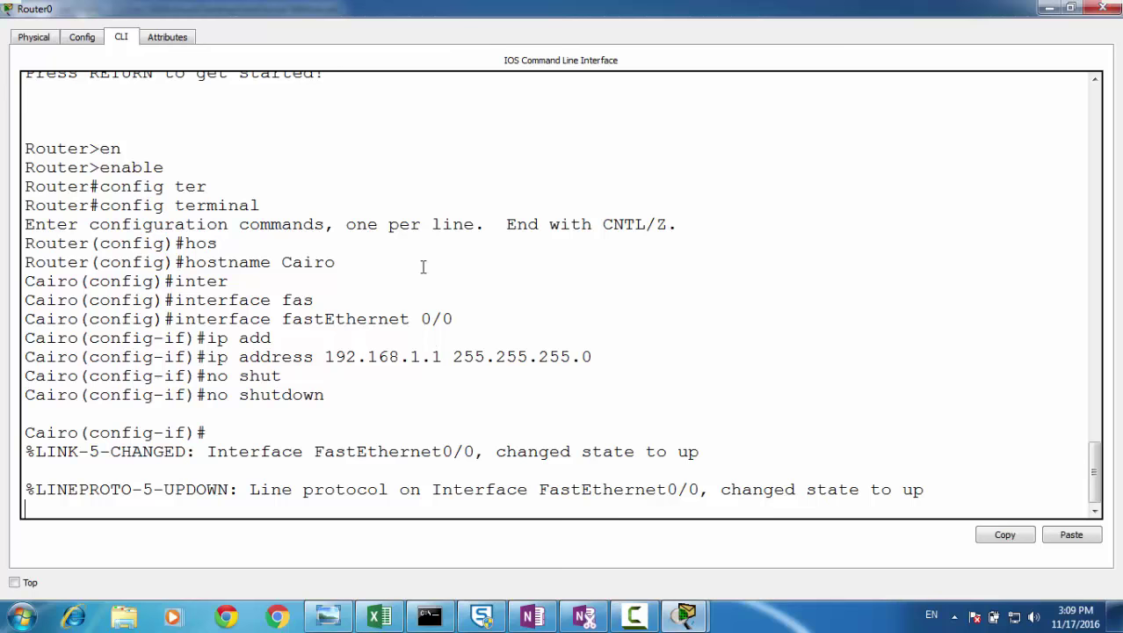
{"action": "left_click", "coordinate": [1048, 8]}
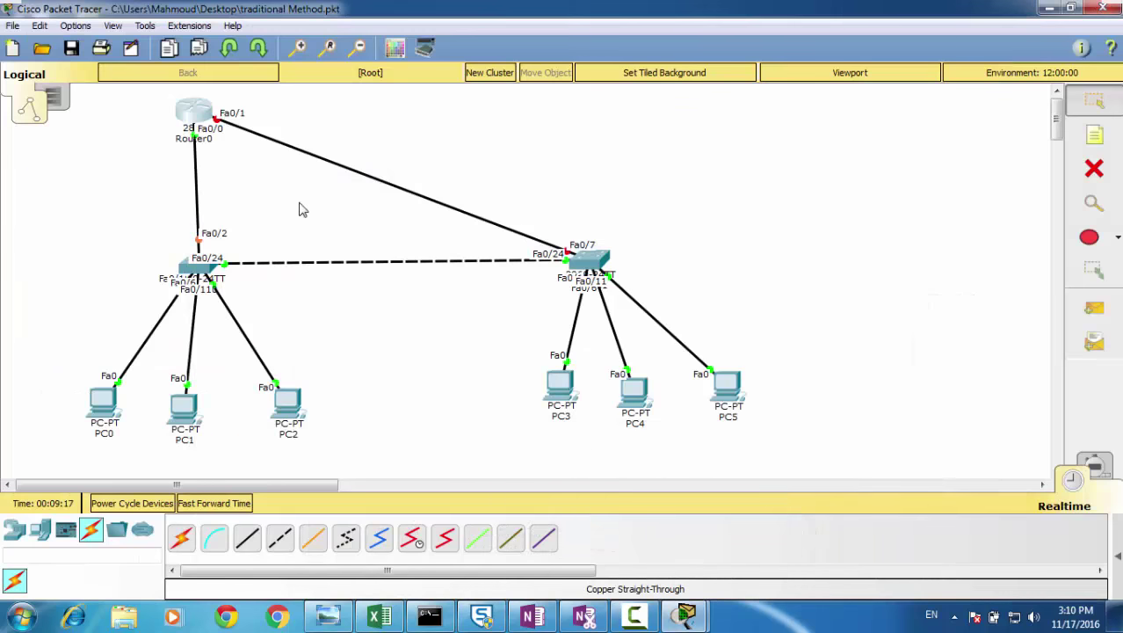
Step: Give PC0 the static IP address 192.168.1.2 with subnet mask 255.255.255.0
{"action": "left_click", "coordinate": [103, 402]}
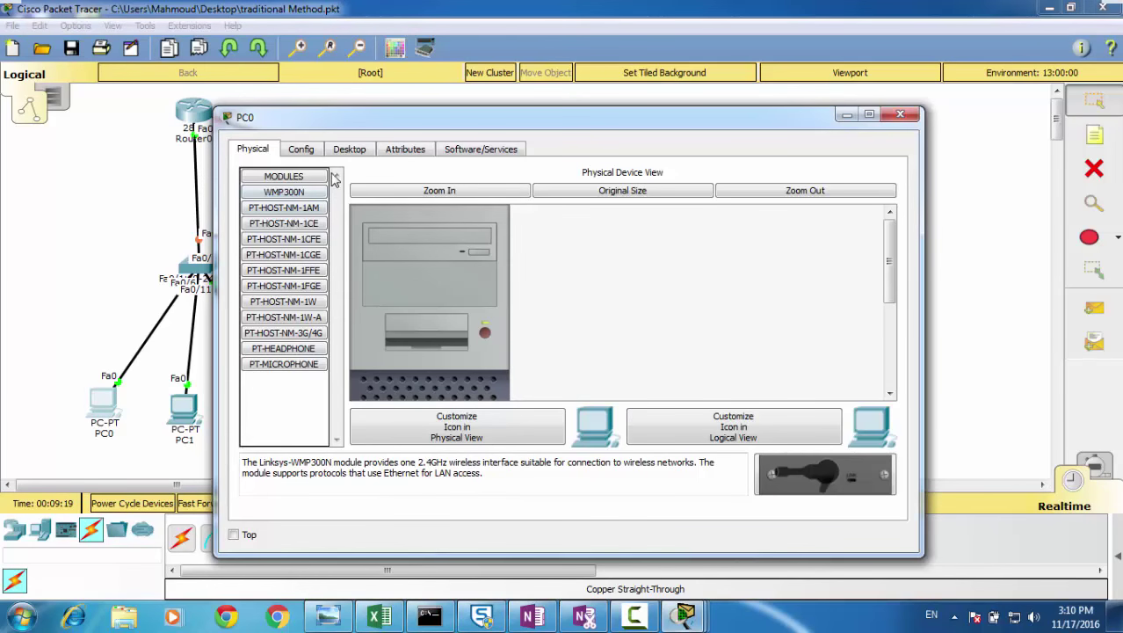
{"action": "left_click", "coordinate": [343, 151]}
{"action": "left_click", "coordinate": [263, 201]}
{"action": "left_click", "coordinate": [484, 243]}
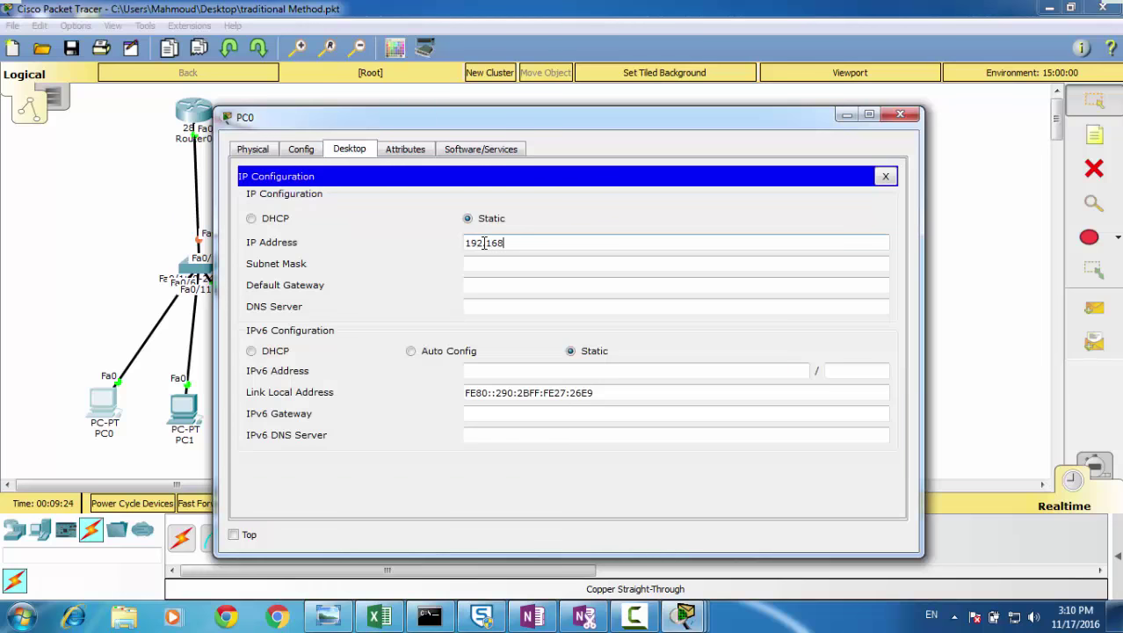
{"action": "type", "text": "192.168.1.2"}
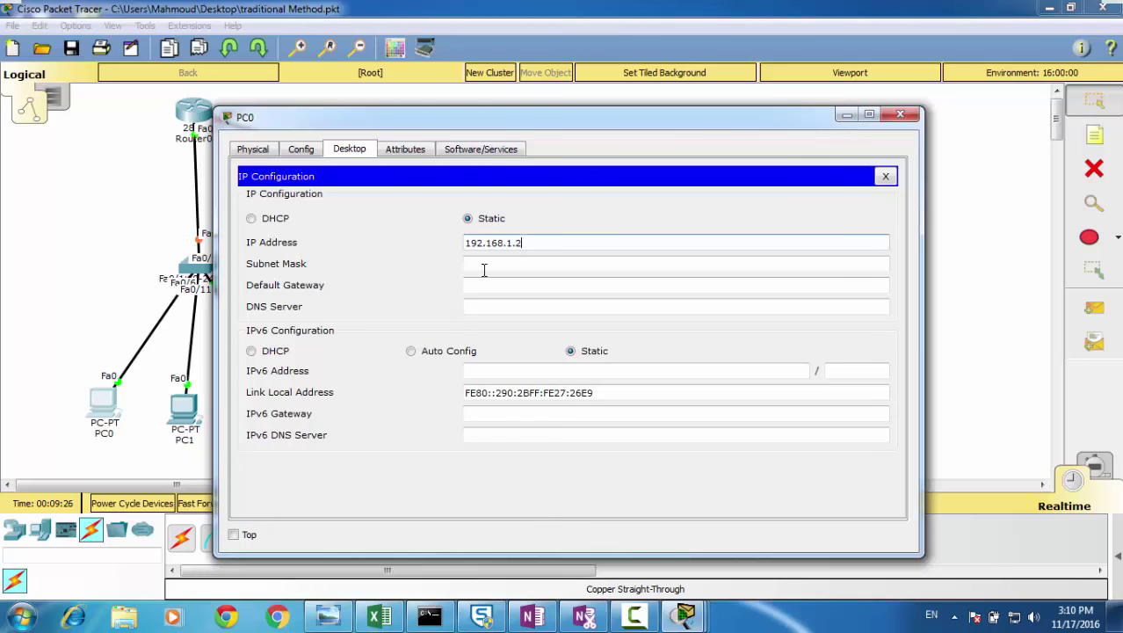
{"action": "left_click", "coordinate": [484, 264]}
Step: Set PC0's default gateway to 192.168.1.1 and close its window
{"action": "left_click_drag", "start_coordinate": [527, 243], "coordinate": [435, 242]}
{"action": "key", "text": "ctrl+c"}
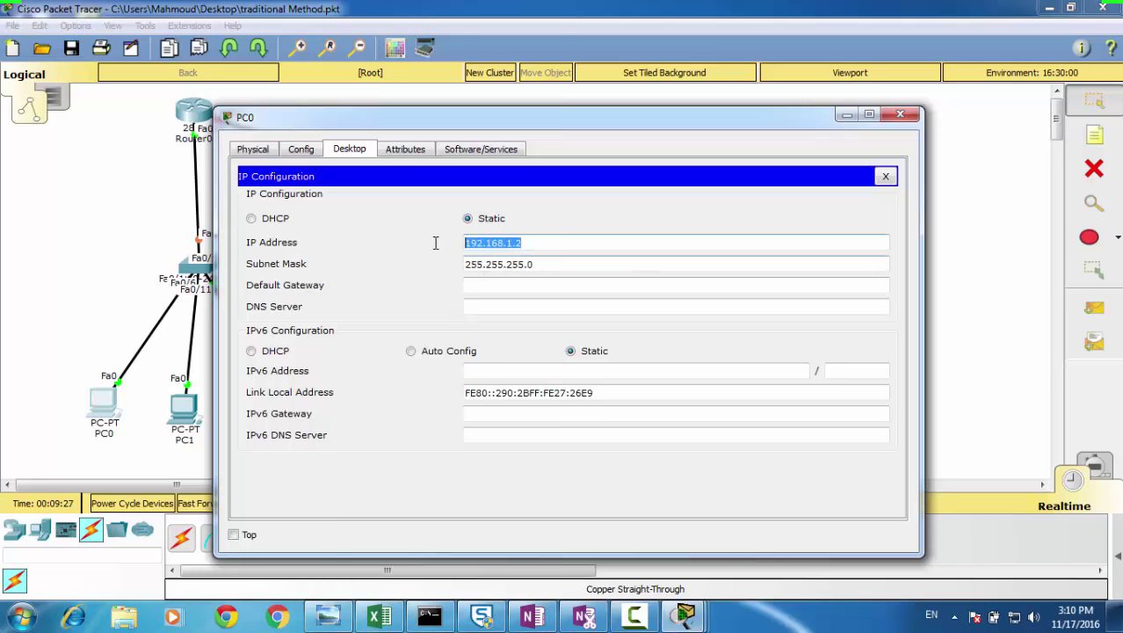
{"action": "left_click", "coordinate": [486, 292]}
{"action": "key", "text": "ctrl+v"}
{"action": "key", "text": "BackSpace"}
{"action": "type", "text": "1"}
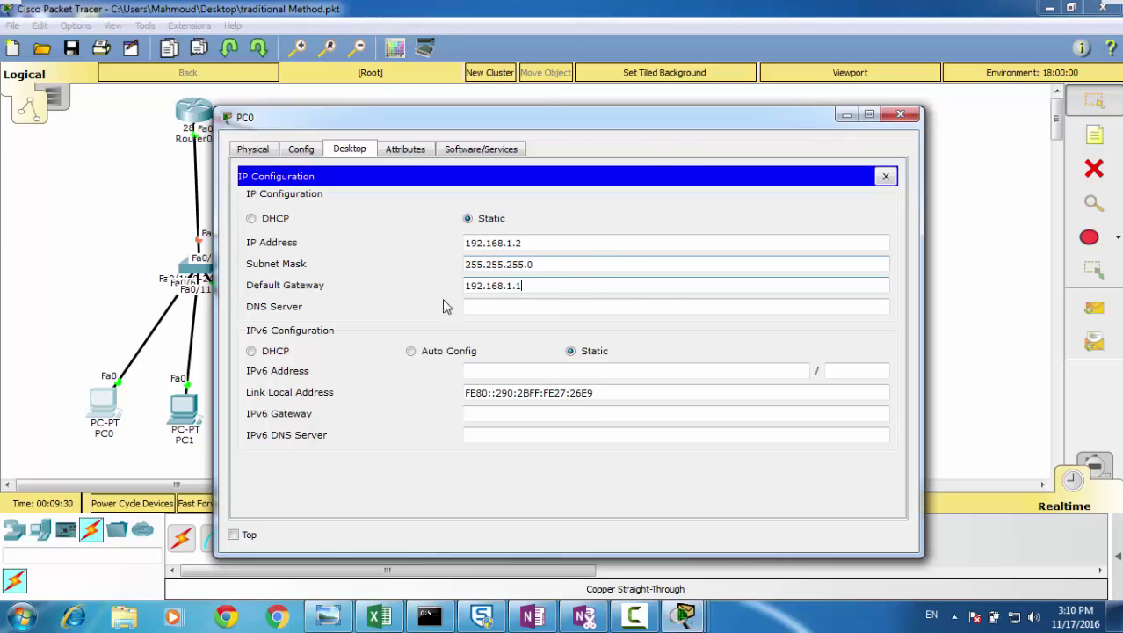
{"action": "left_click", "coordinate": [899, 115]}
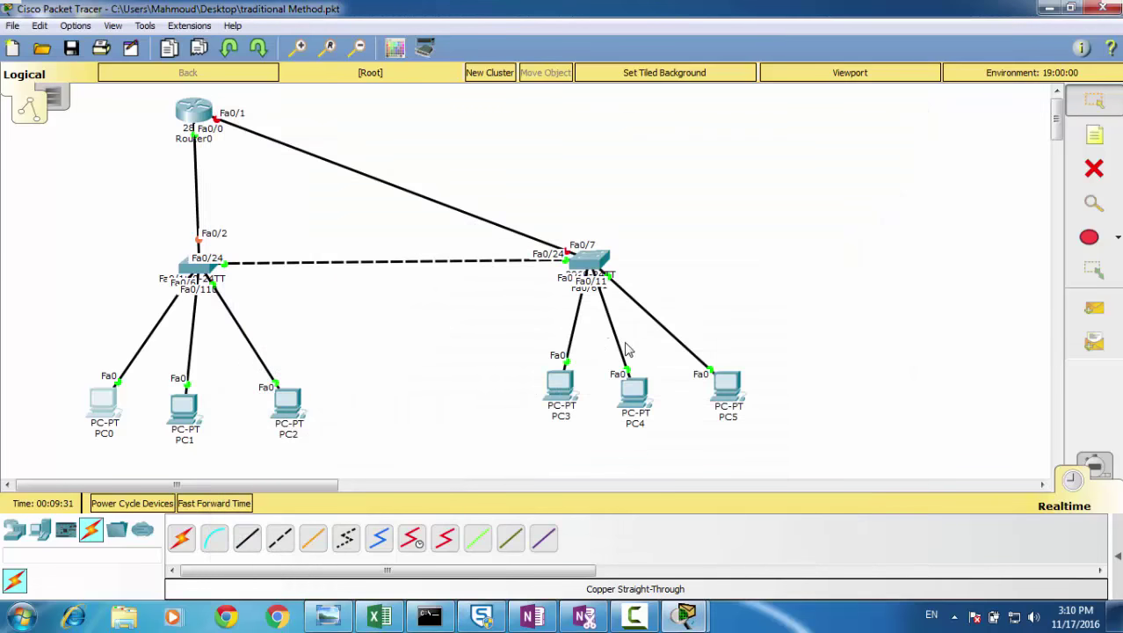
Step: Configure PC3 with static IP address 192.168.1.3, subnet mask 255.255.255.0 and default gateway 192.168.1.1, and close its window
{"action": "left_click", "coordinate": [563, 387]}
{"action": "left_click", "coordinate": [351, 151]}
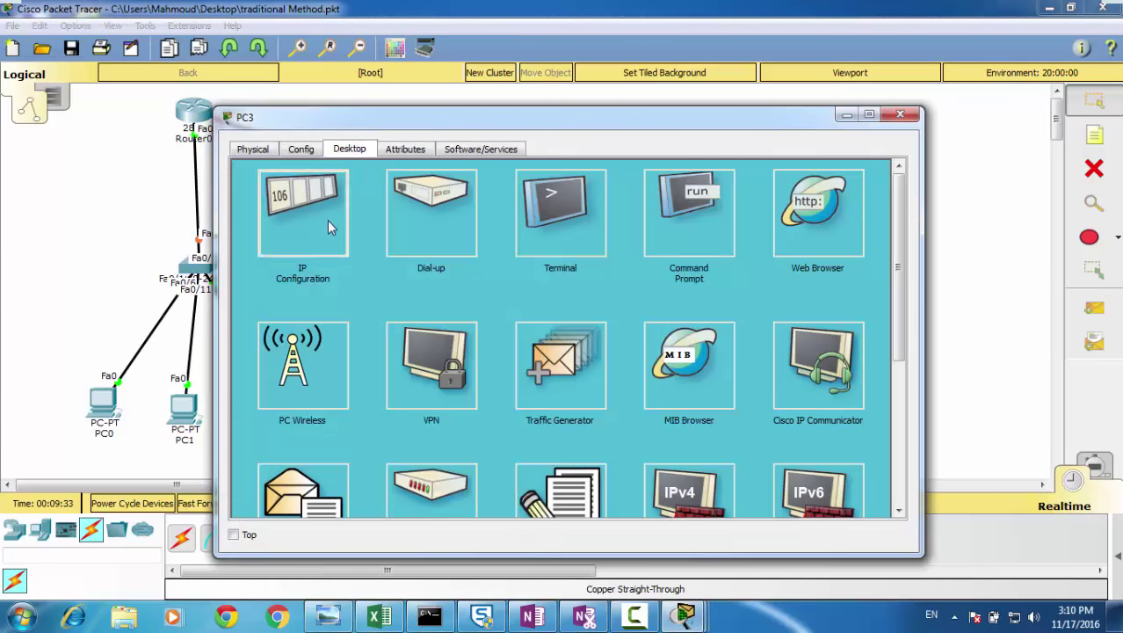
{"action": "left_click", "coordinate": [324, 224]}
{"action": "left_click", "coordinate": [511, 244]}
{"action": "type", "text": "192.168.1.12"}
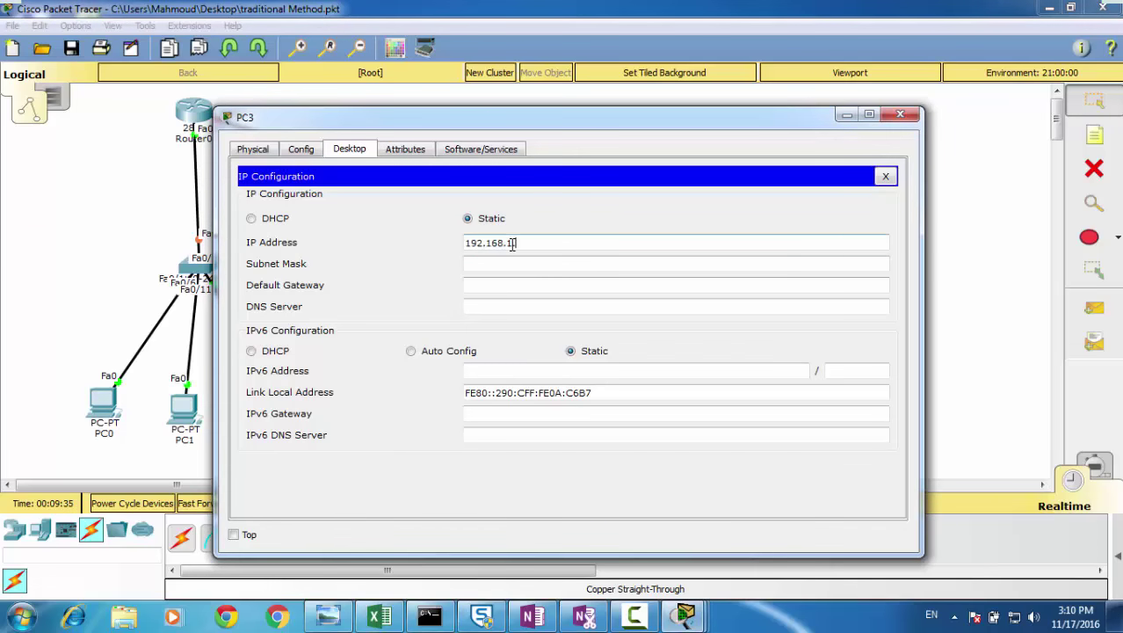
{"action": "left_click", "coordinate": [510, 263]}
{"action": "left_click", "coordinate": [507, 285]}
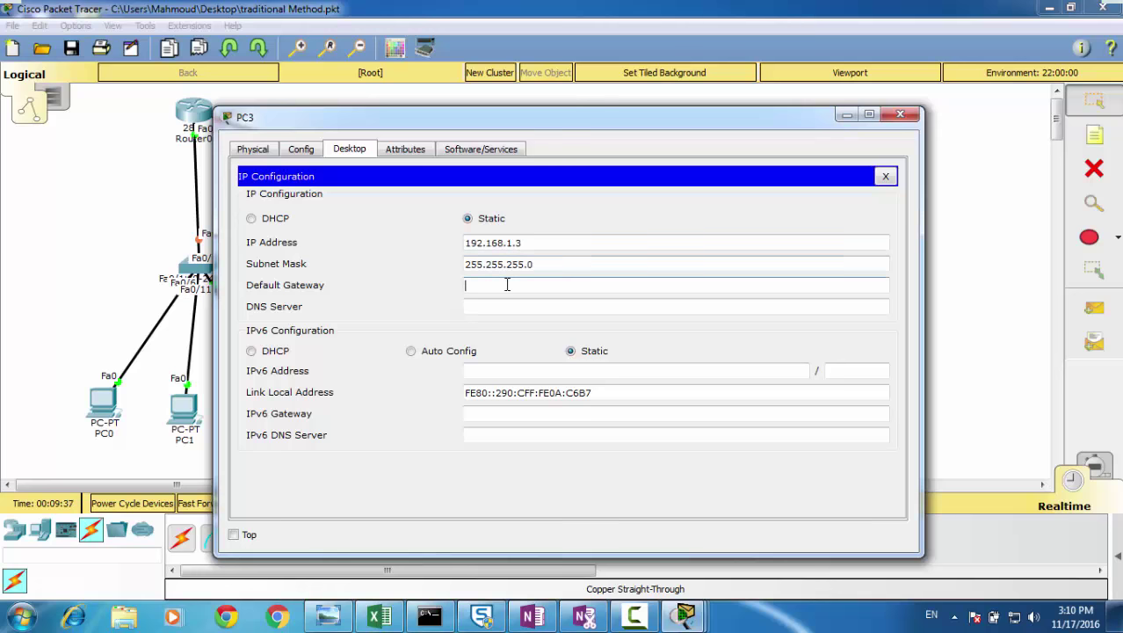
{"action": "type", "text": "192.168.1.1"}
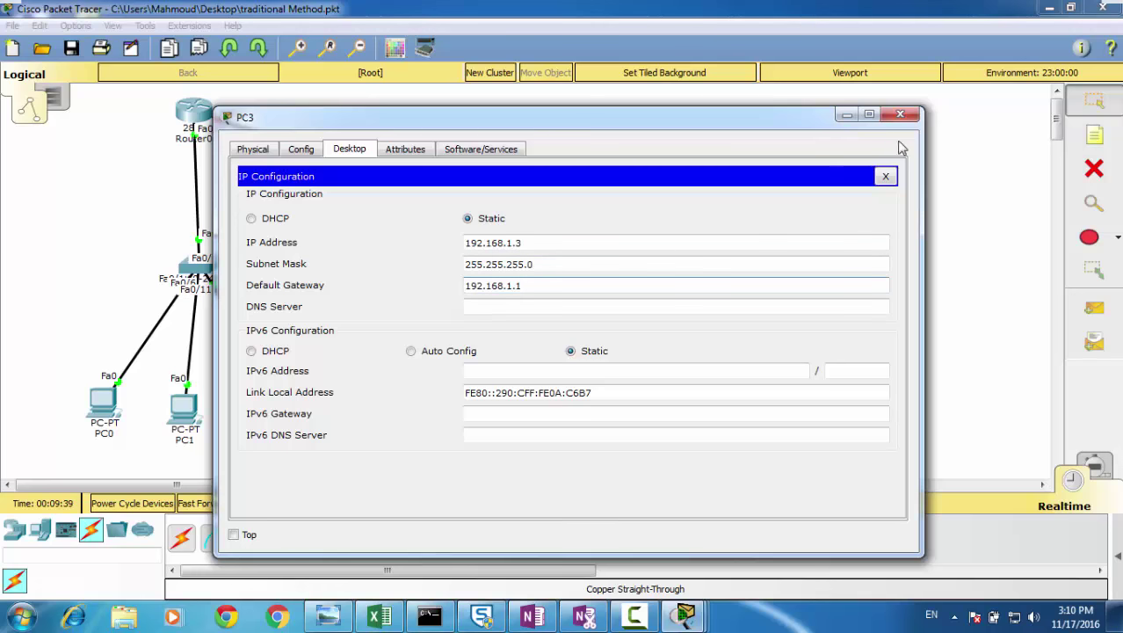
{"action": "left_click", "coordinate": [908, 111]}
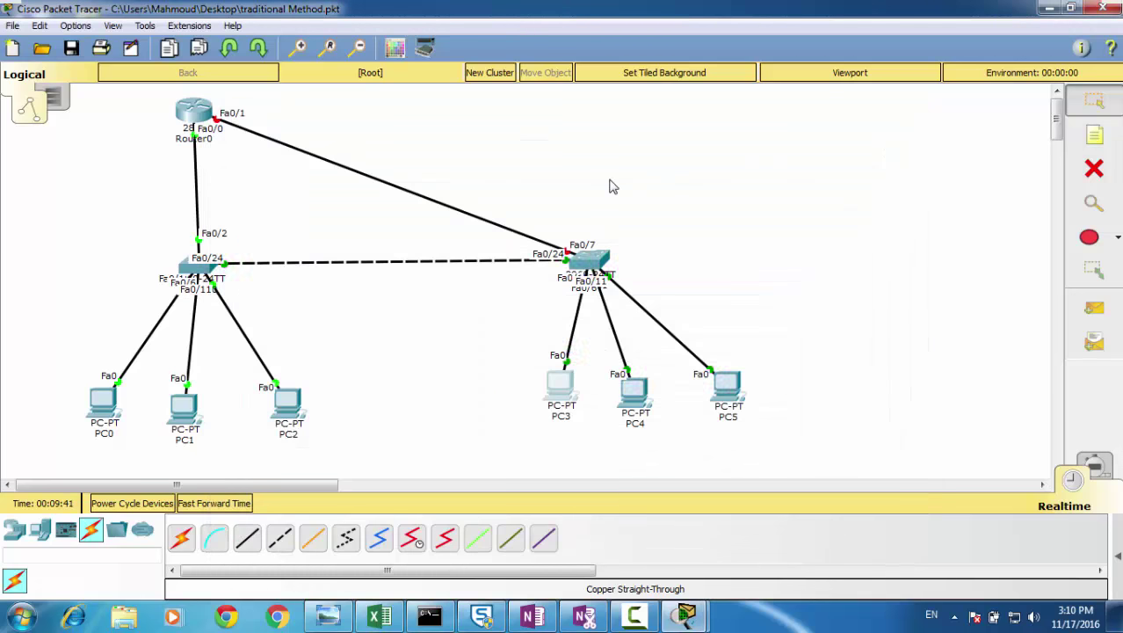
Step: Reopen Router0's command line, exit the current interface and enter configuration mode for interface fastEthernet 0/1
{"action": "left_click", "coordinate": [193, 112]}
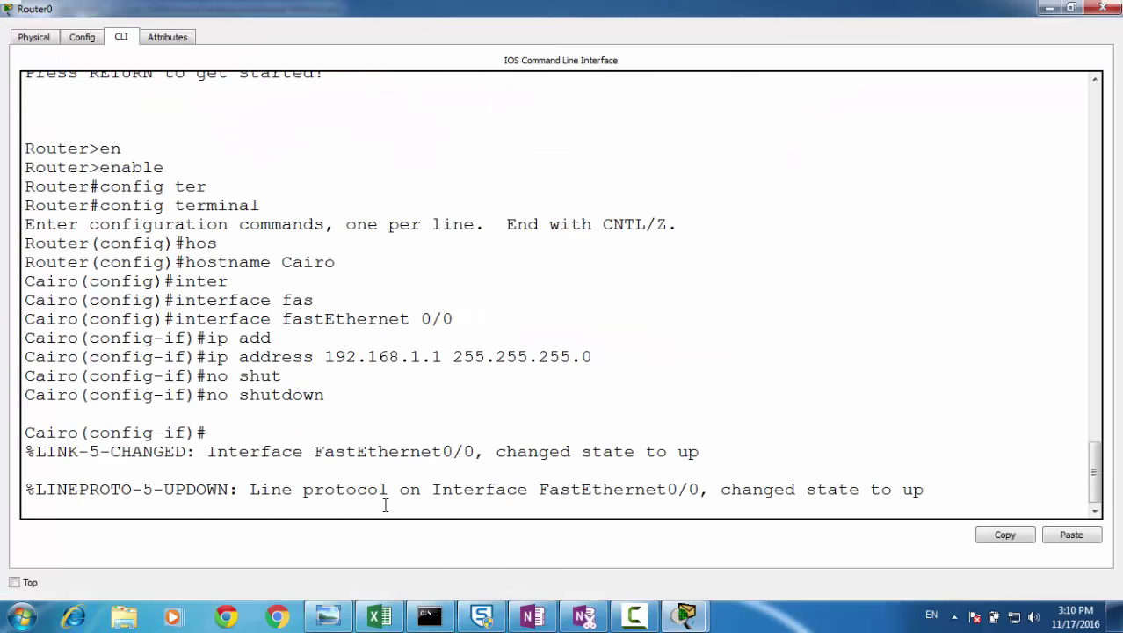
{"action": "key", "text": "Return"}
{"action": "key", "text": "Return"}
{"action": "type", "text": "exit"}
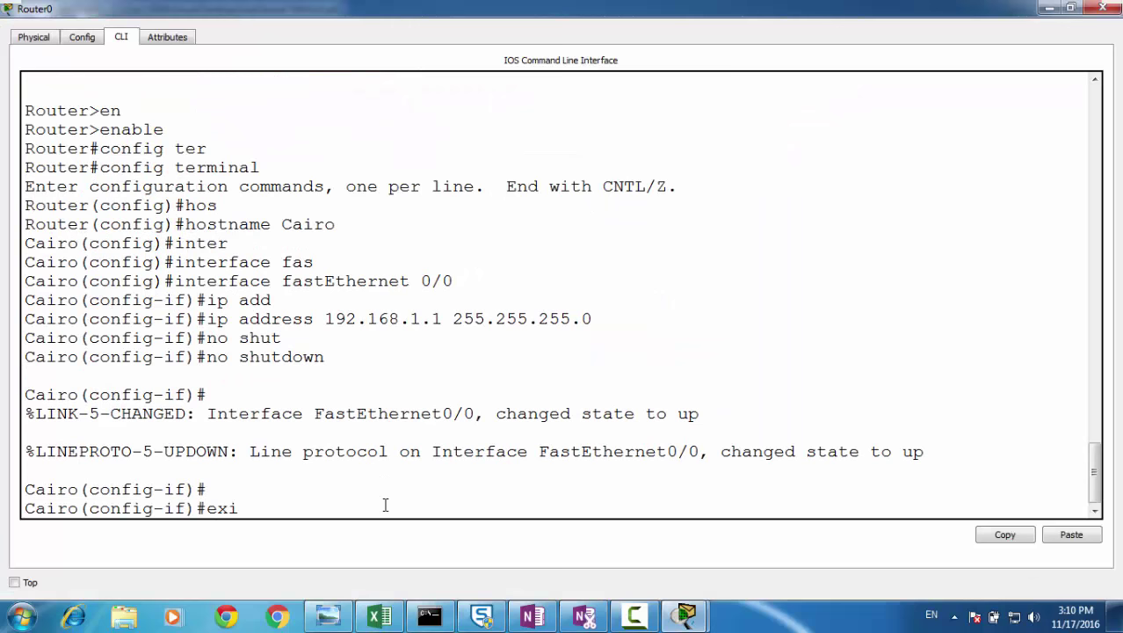
{"action": "key", "text": "Return"}
{"action": "type", "text": "ter"}
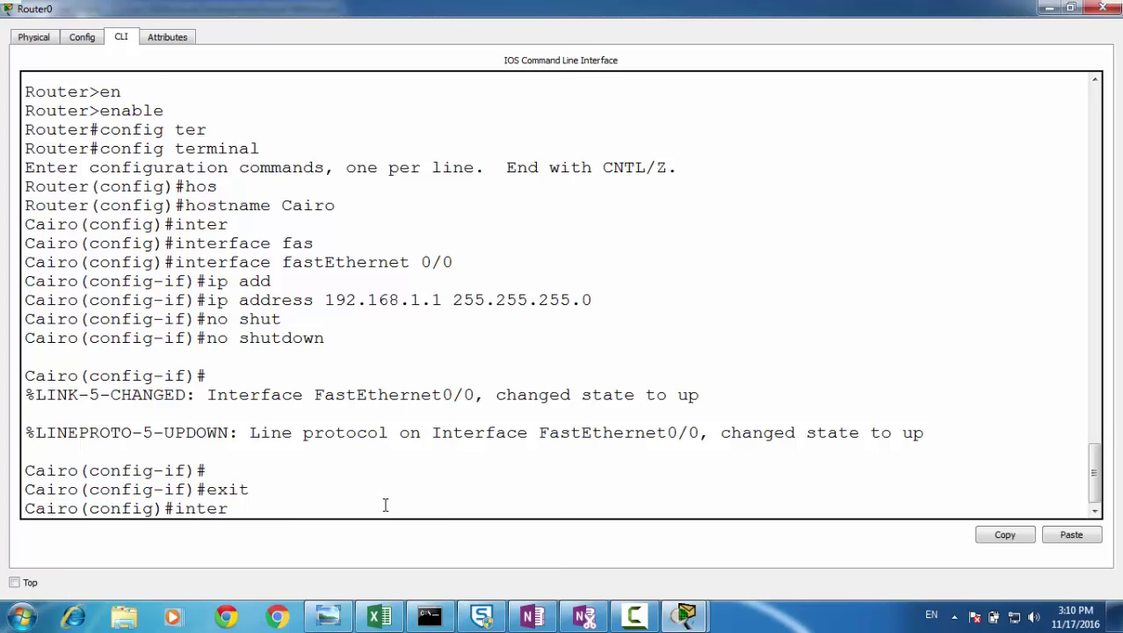
{"action": "key", "text": "Tab"}
{"action": "type", "text": "fas"}
{"action": "key", "text": "Tab"}
{"action": "type", "text": "0"}
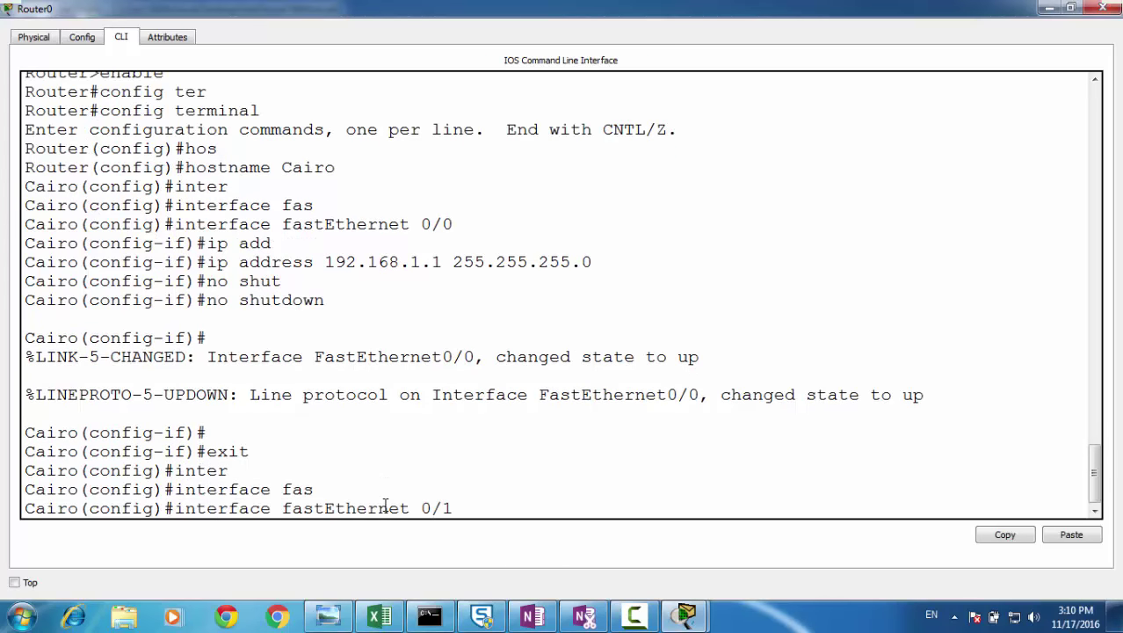
{"action": "key", "text": "Return"}
Step: Assign the IP address 192.168.2.1 with mask 255.255.255.0 to the router's FastEthernet0/1 interface
{"action": "type", "text": "ip add"}
{"action": "key", "text": "Tab"}
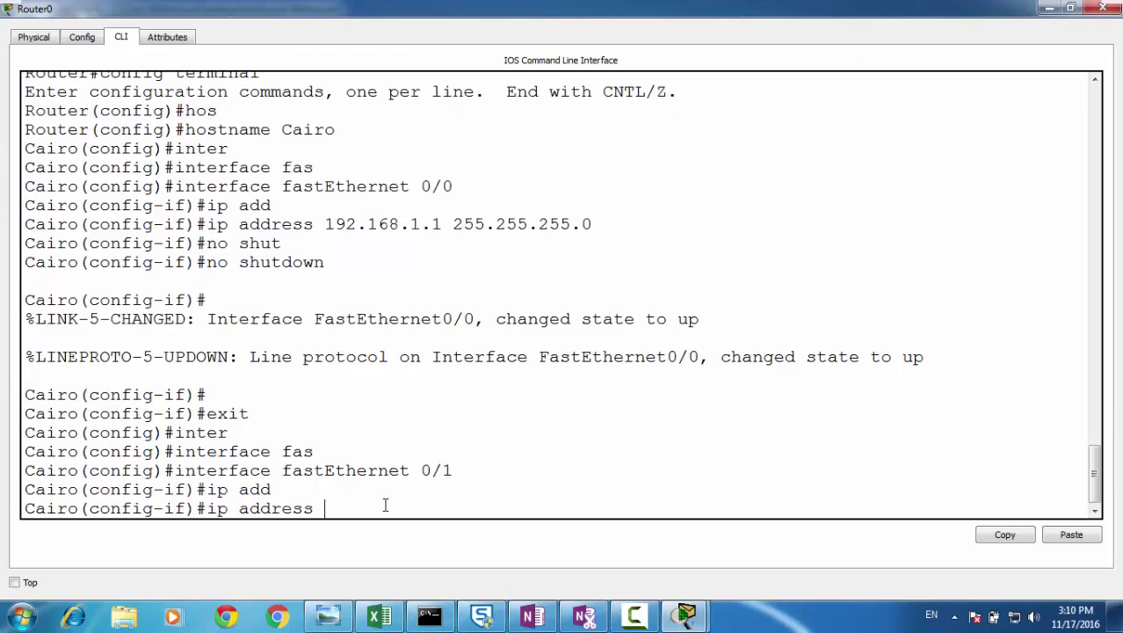
{"action": "type", "text": "192.168.2."}
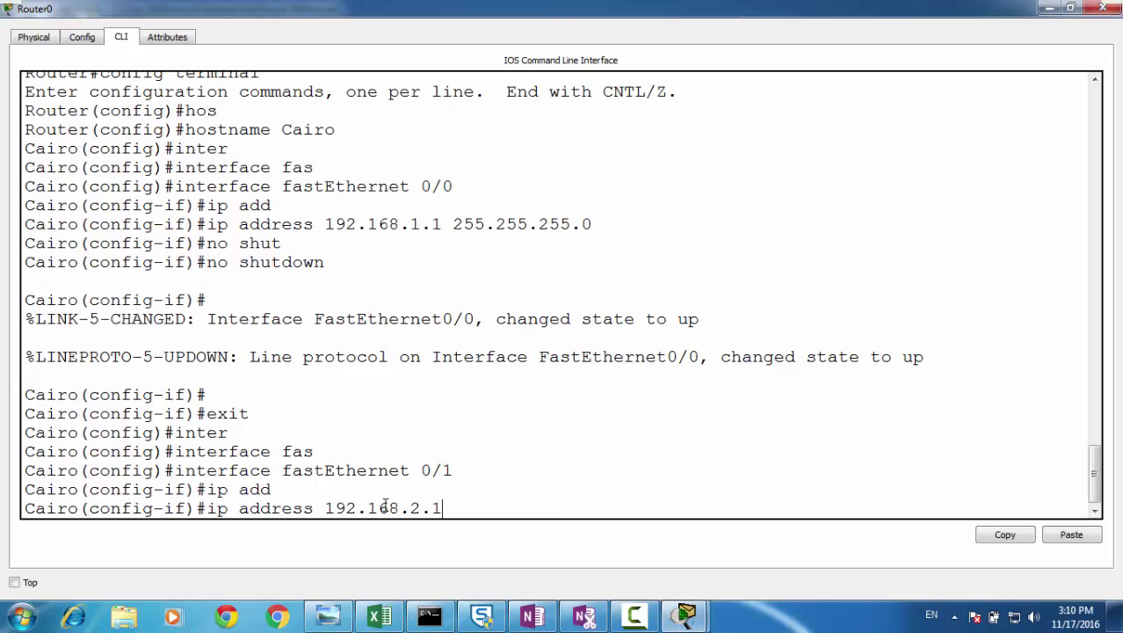
{"action": "type", "text": "1 255.255.255"}
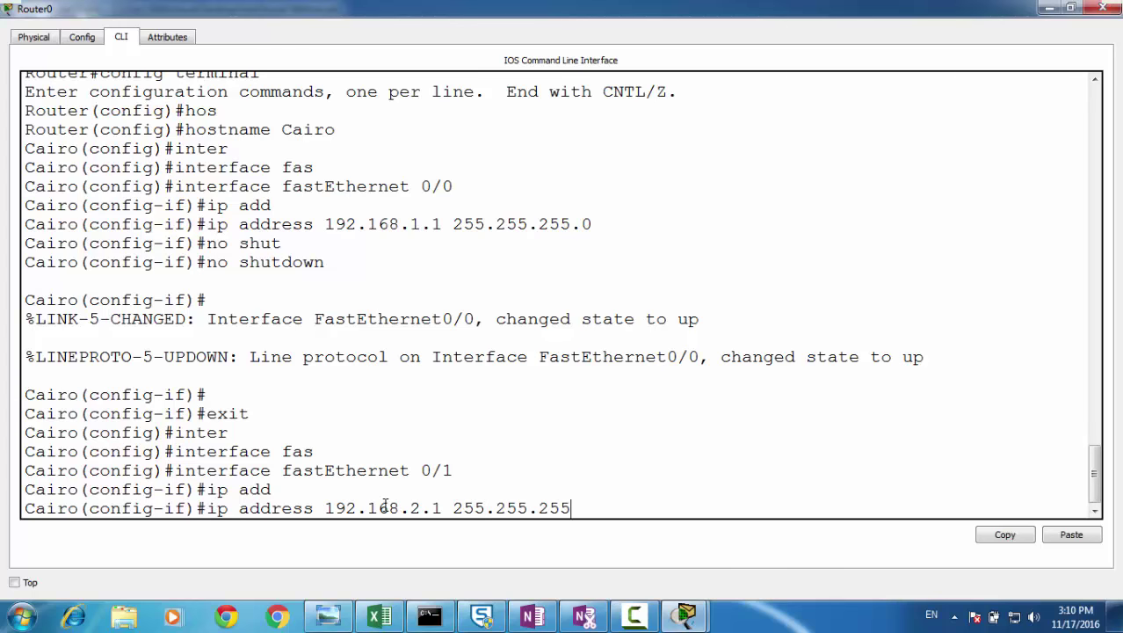
{"action": "type", "text": ".0"}
{"action": "key", "text": "Return"}
Step: Enable the router's FastEthernet0/1 interface with the no shutdown command
{"action": "type", "text": "no"}
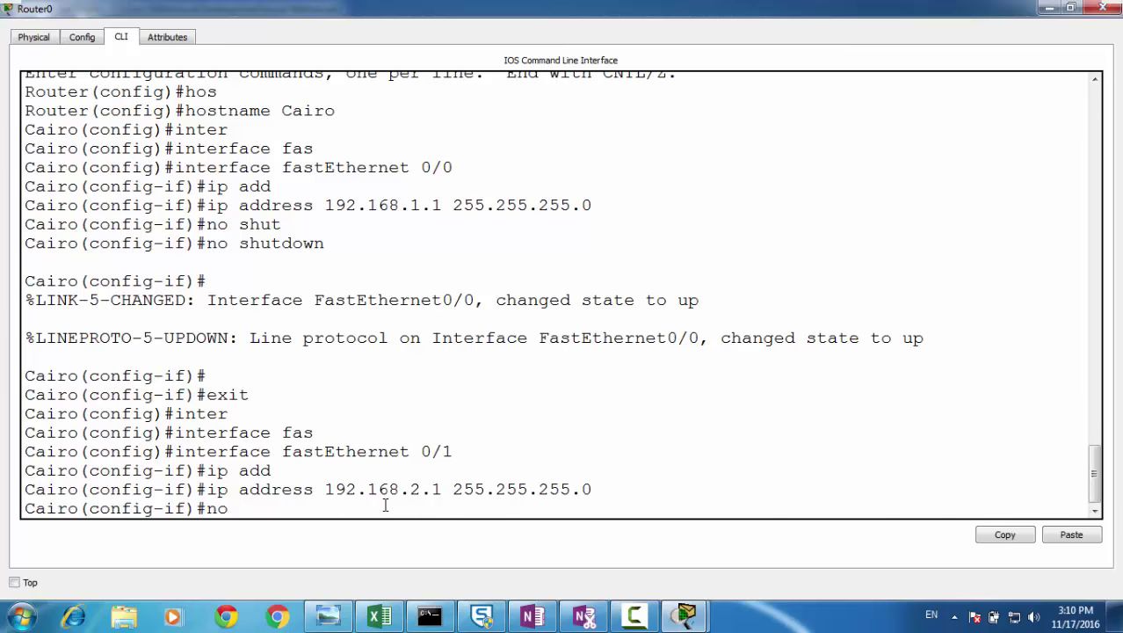
{"action": "type", "text": " shut"}
{"action": "key", "text": "Tab"}
{"action": "key", "text": "Return"}
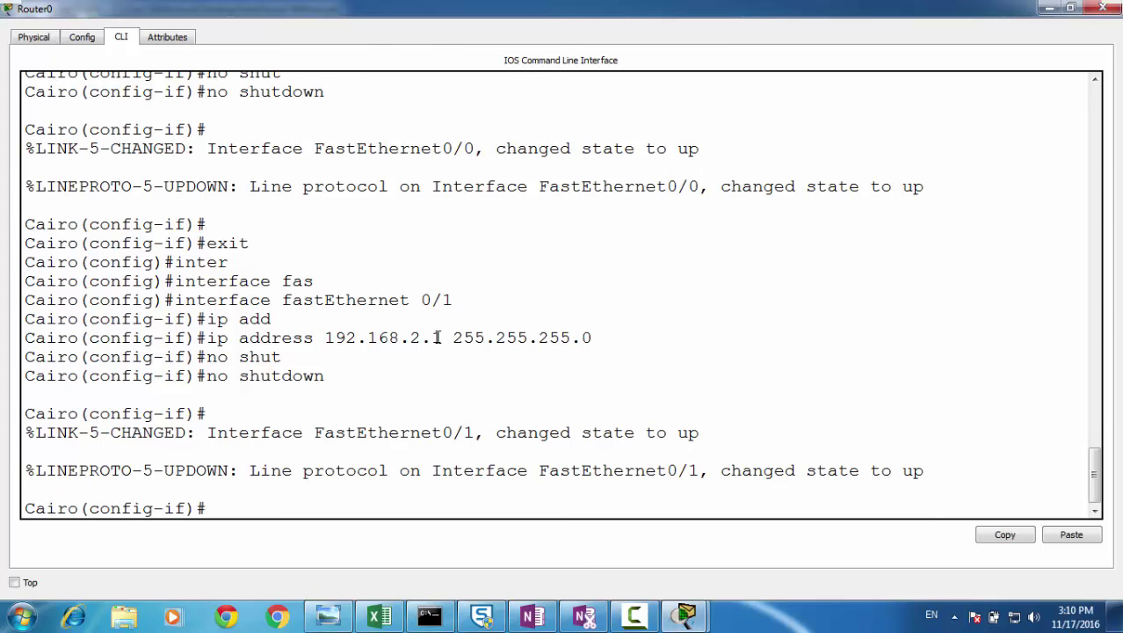
Step: Copy the address 192.168.2.1 from the router's command line output and close the router window
{"action": "left_click_drag", "start_coordinate": [444, 337], "coordinate": [333, 337]}
{"action": "right_click", "coordinate": [362, 336]}
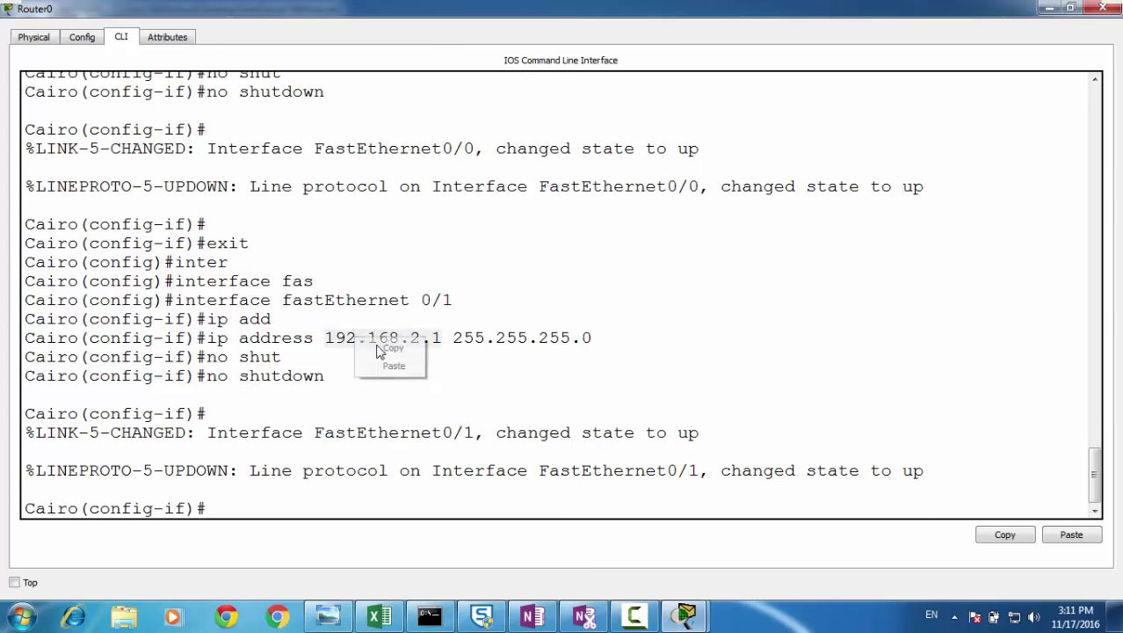
{"action": "left_click", "coordinate": [387, 349]}
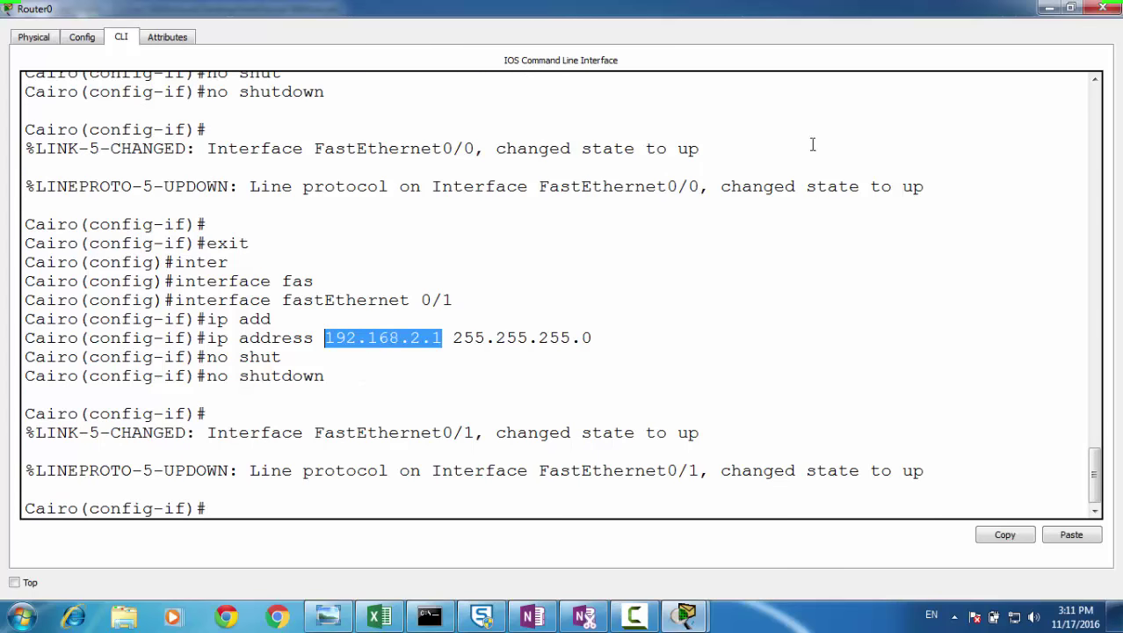
{"action": "left_click", "coordinate": [1102, 8]}
Step: Give PC1 the static IP address 192.168.2.2 with subnet mask 255.255.255.0
{"action": "left_click", "coordinate": [185, 413]}
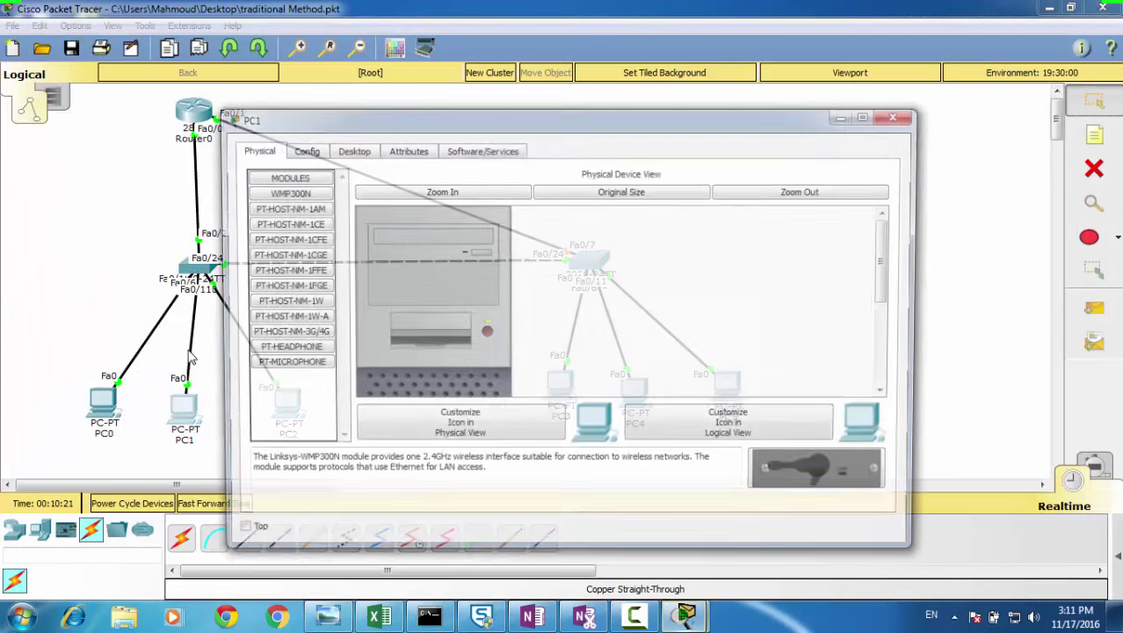
{"action": "left_click", "coordinate": [347, 150]}
{"action": "left_click", "coordinate": [347, 206]}
{"action": "left_click", "coordinate": [471, 245]}
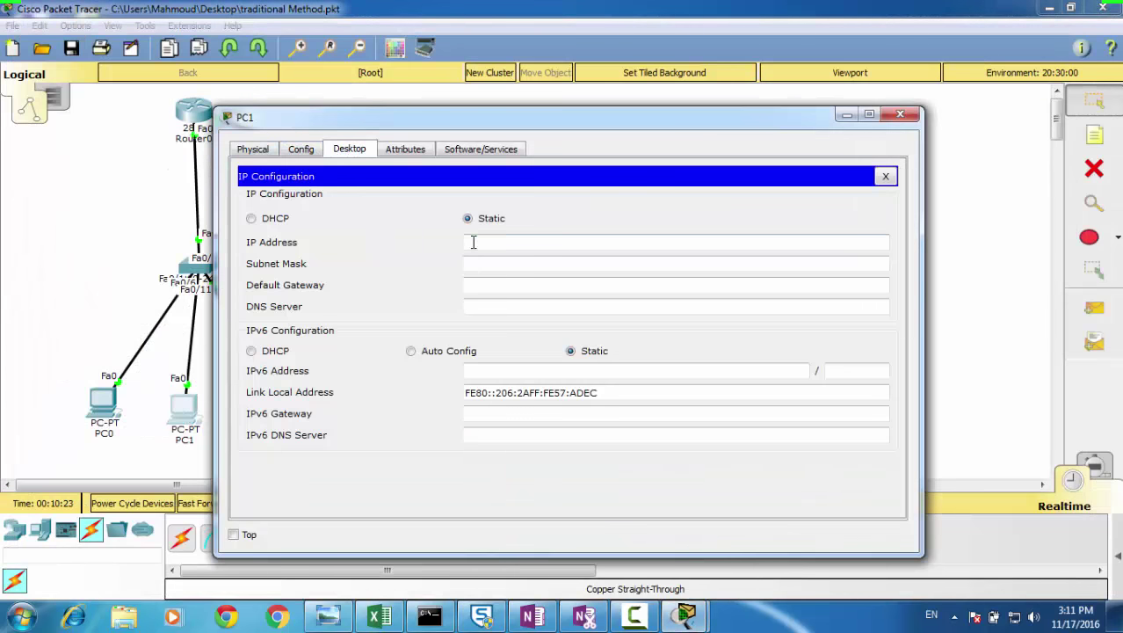
{"action": "right_click", "coordinate": [473, 243]}
{"action": "left_click", "coordinate": [512, 333]}
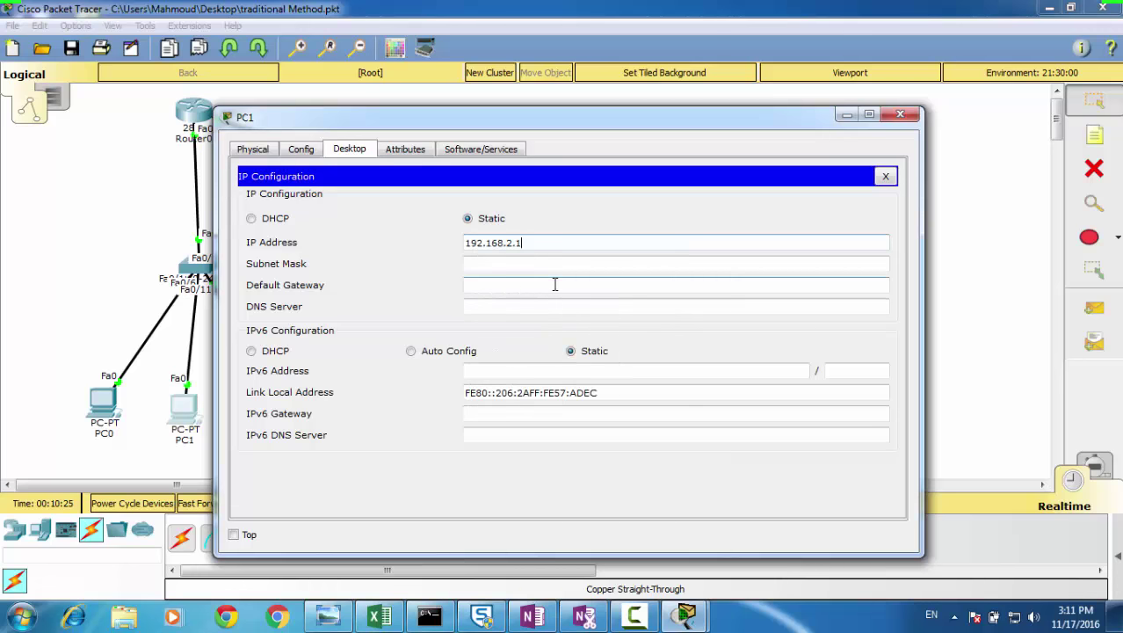
{"action": "key", "text": "BackSpace"}
{"action": "type", "text": "2"}
{"action": "left_click", "coordinate": [547, 264]}
Step: Set PC1's default gateway to 192.168.2.1 and close its window
{"action": "left_click", "coordinate": [533, 285]}
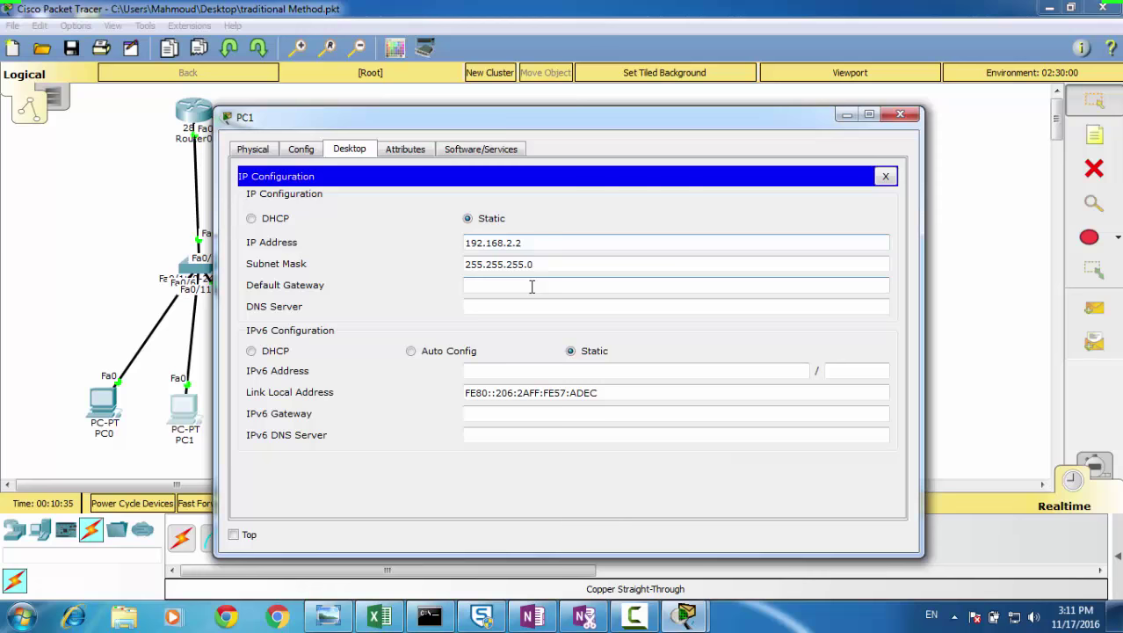
{"action": "right_click", "coordinate": [531, 286]}
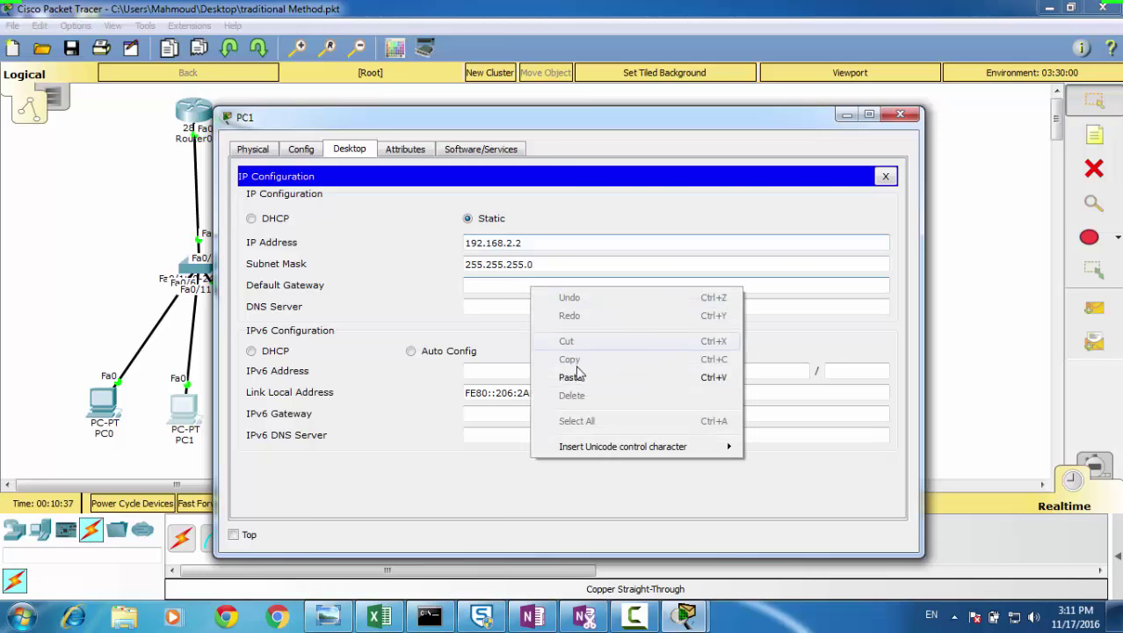
{"action": "left_click", "coordinate": [576, 378]}
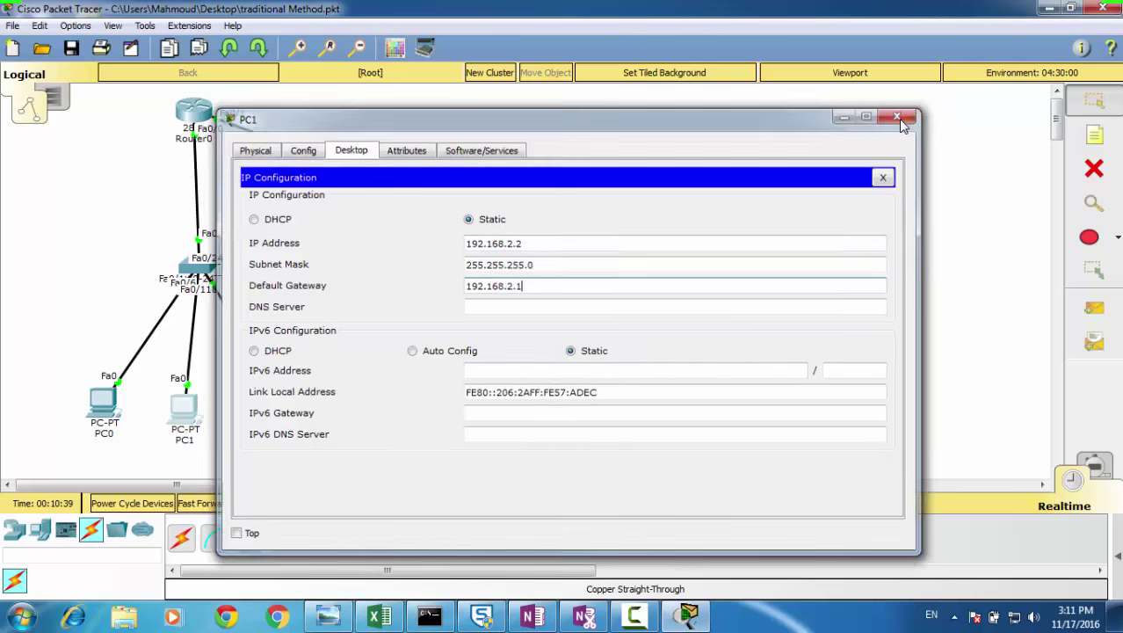
{"action": "left_click", "coordinate": [899, 115]}
Step: Give PC4 the static IP address 192.168.2.3 with subnet mask 255.255.255.0
{"action": "left_click", "coordinate": [632, 391]}
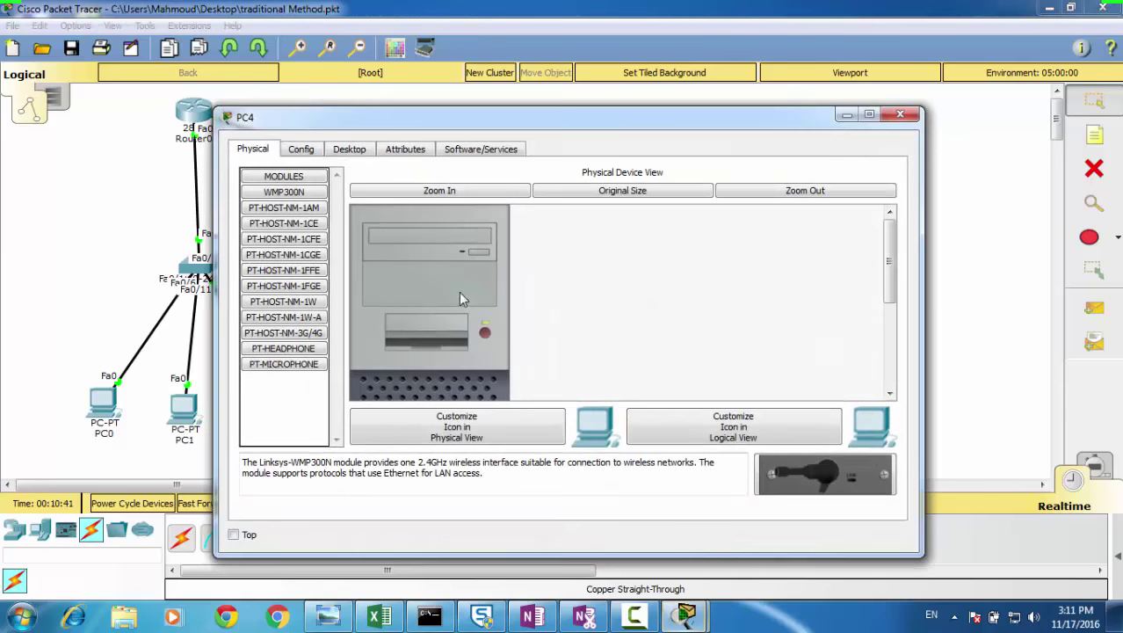
{"action": "left_click", "coordinate": [349, 150]}
{"action": "left_click", "coordinate": [321, 224]}
{"action": "left_click", "coordinate": [516, 244]}
{"action": "right_click", "coordinate": [515, 244]}
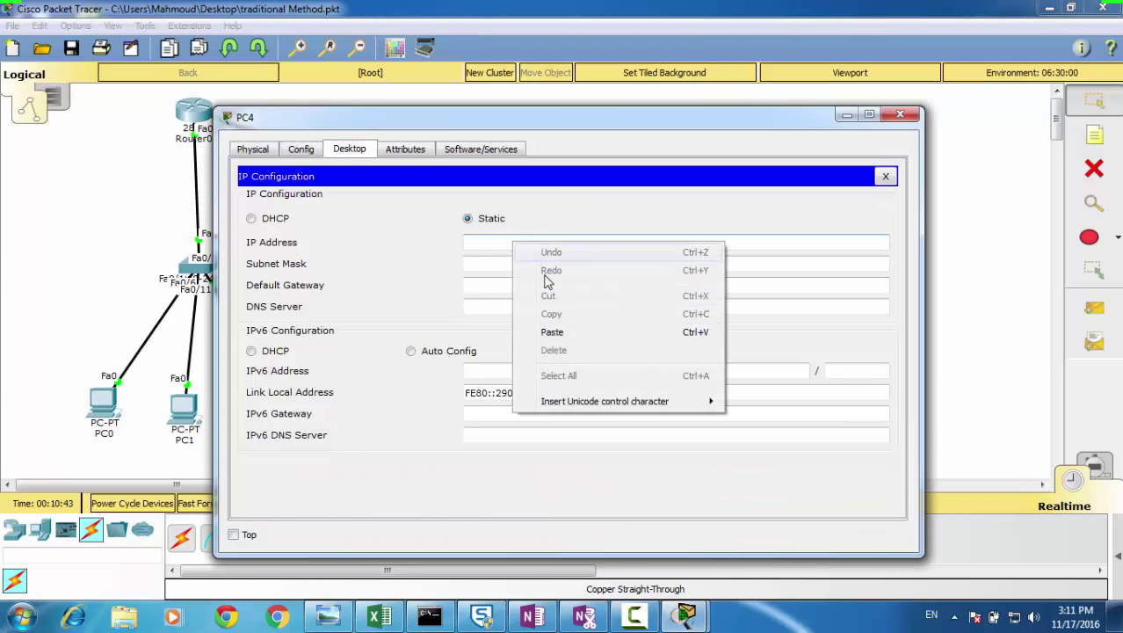
{"action": "left_click", "coordinate": [552, 332]}
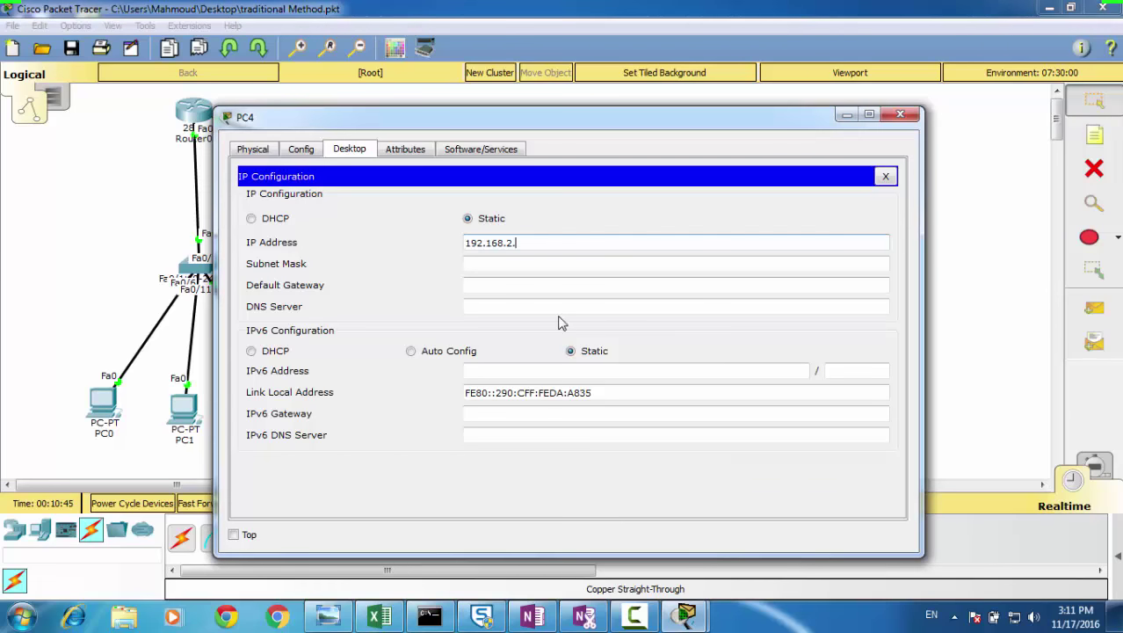
{"action": "left_click", "coordinate": [541, 266]}
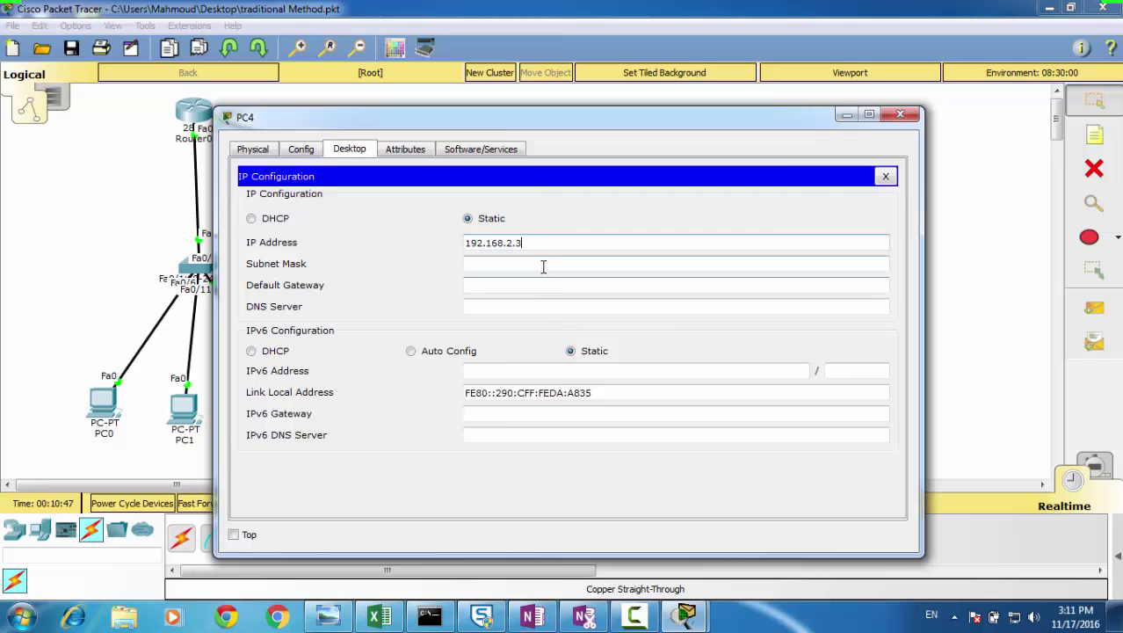
Step: Set PC4's default gateway to 192.168.2.1 and close its window
{"action": "left_click", "coordinate": [532, 285]}
{"action": "right_click", "coordinate": [532, 284]}
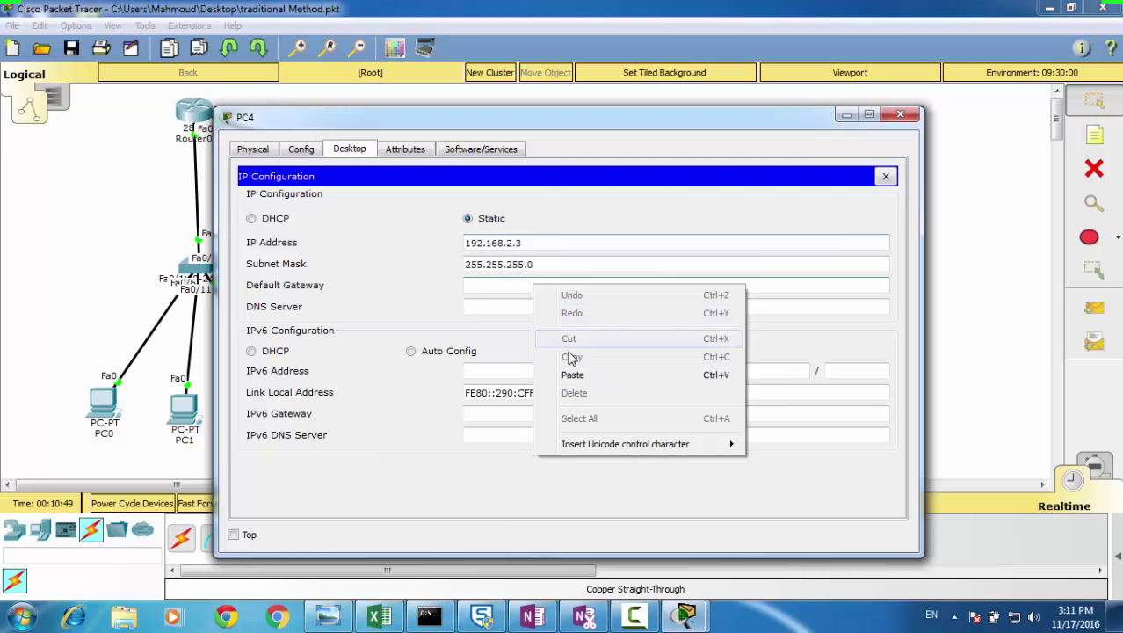
{"action": "left_click", "coordinate": [575, 376]}
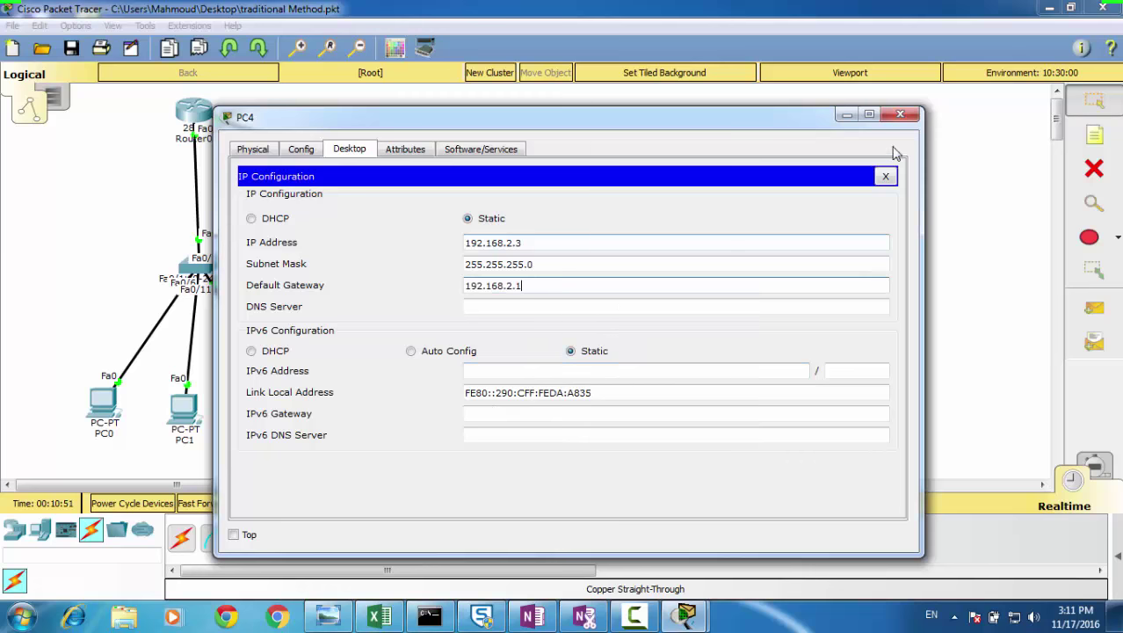
{"action": "left_click", "coordinate": [899, 114]}
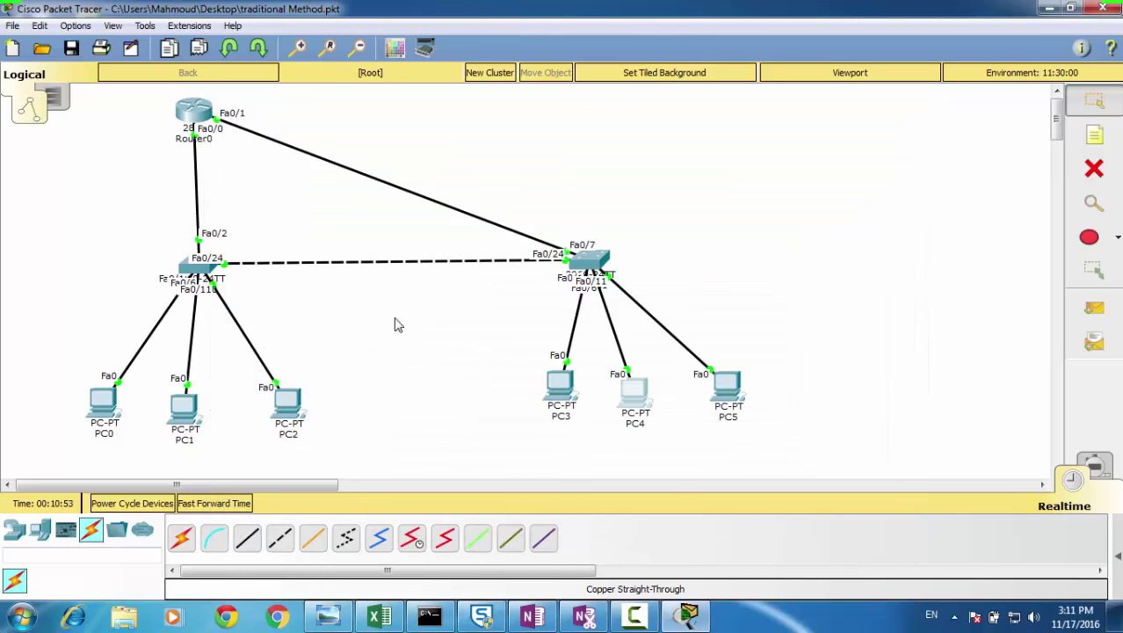
Step: Connect Router0's FastEthernet1/0 to FastEthernet0/12 on the switch above PC3, PC4 and PC5 with a copper straight-through cable
{"action": "left_click", "coordinate": [254, 536]}
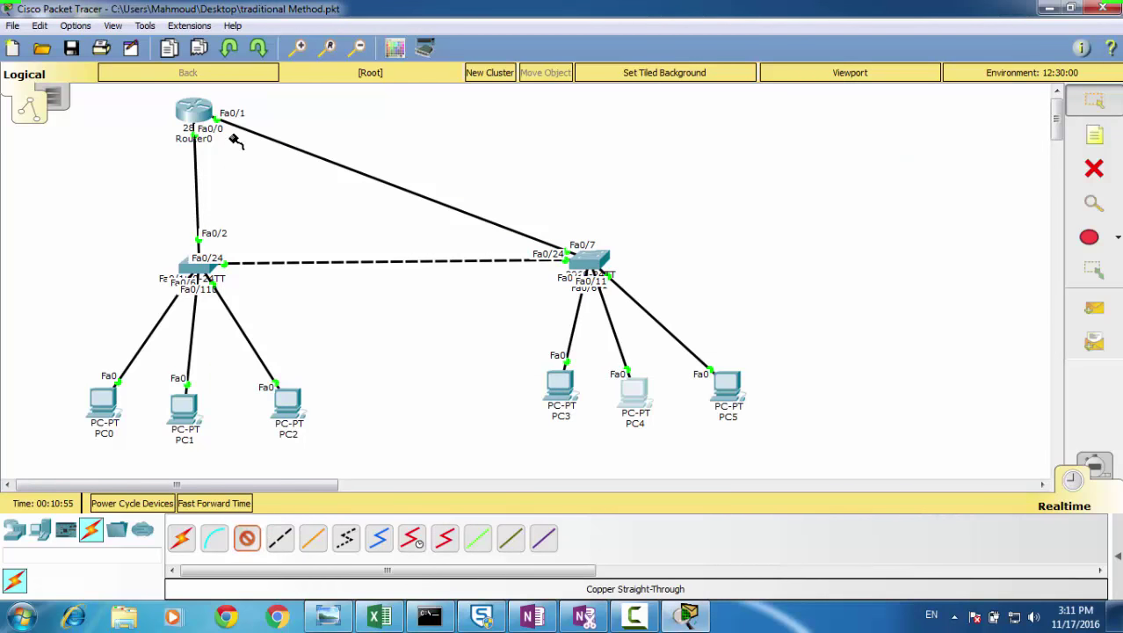
{"action": "left_click", "coordinate": [204, 117]}
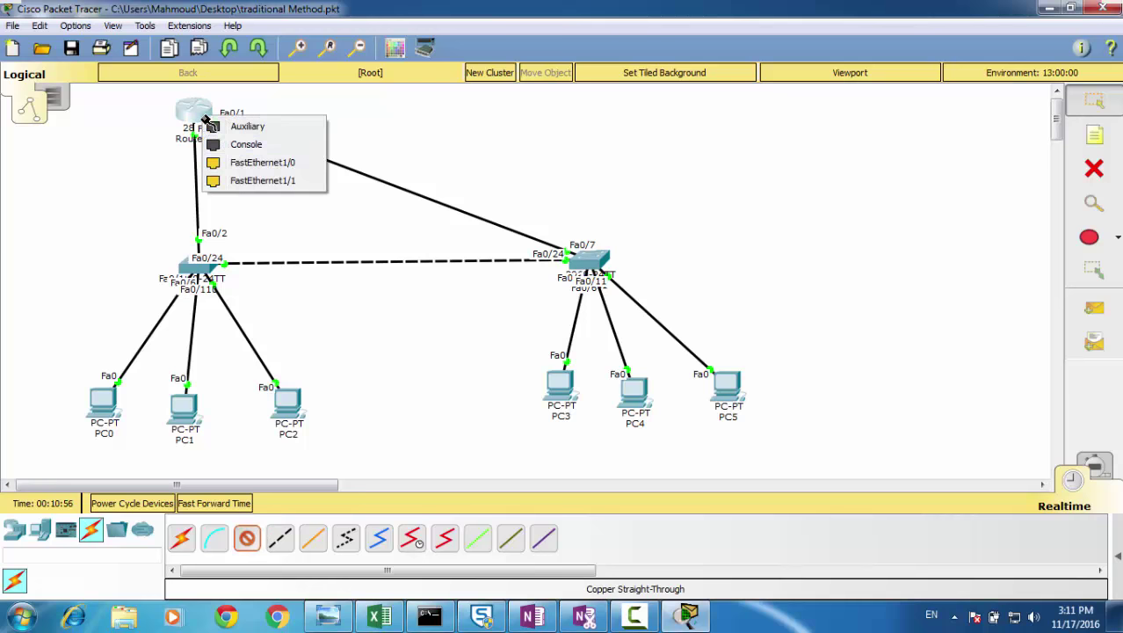
{"action": "left_click", "coordinate": [248, 163]}
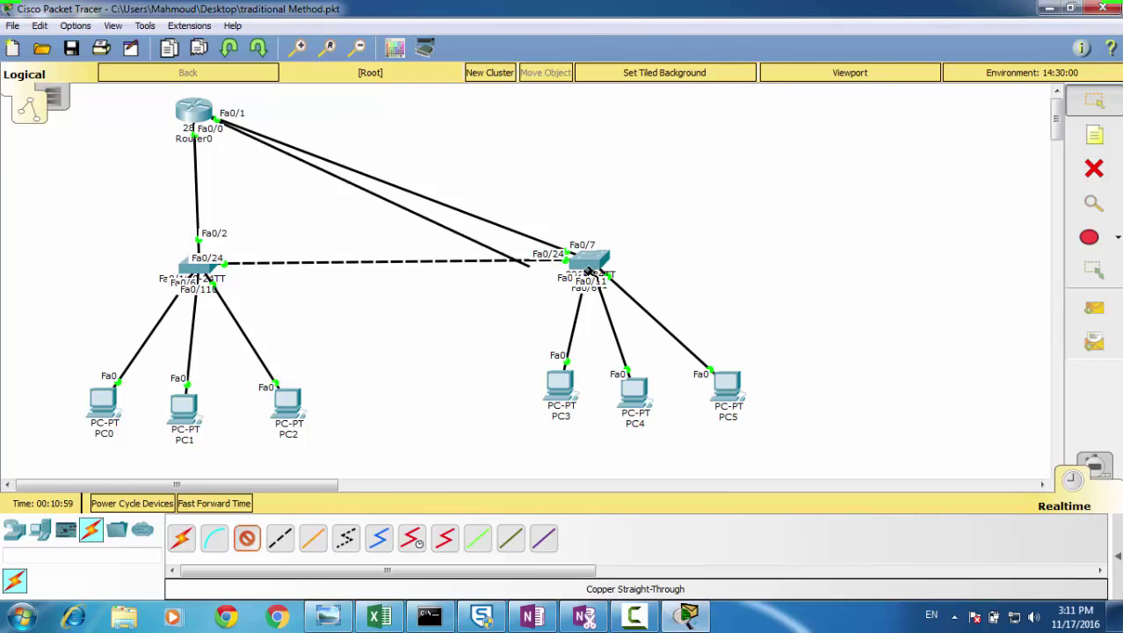
{"action": "left_click", "coordinate": [615, 261]}
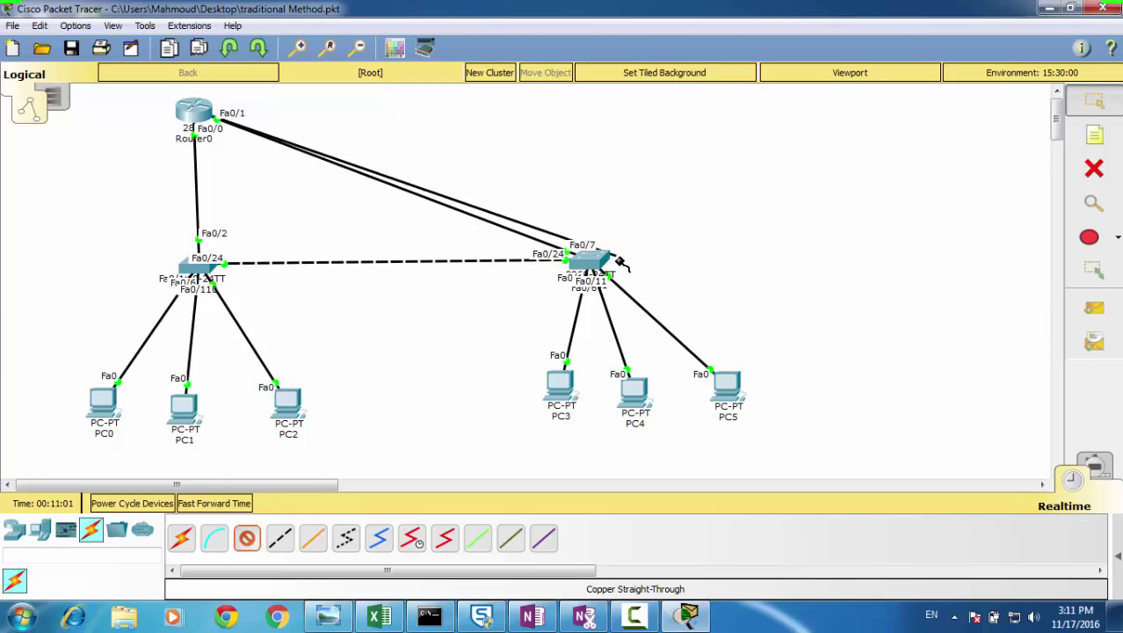
{"action": "left_click", "coordinate": [620, 262]}
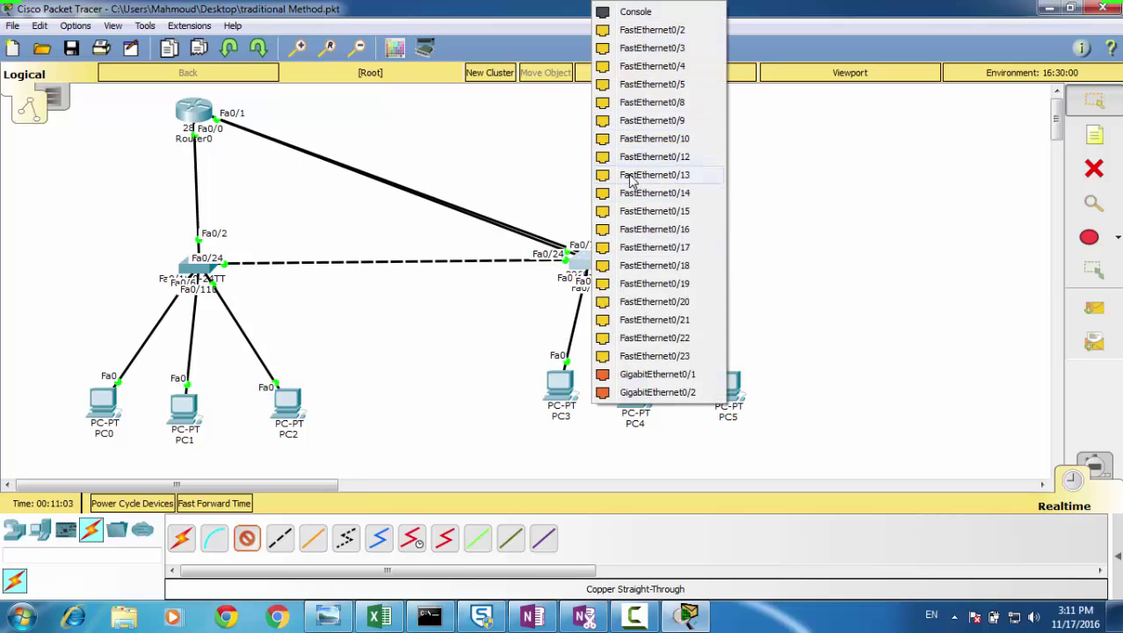
{"action": "left_click", "coordinate": [653, 156]}
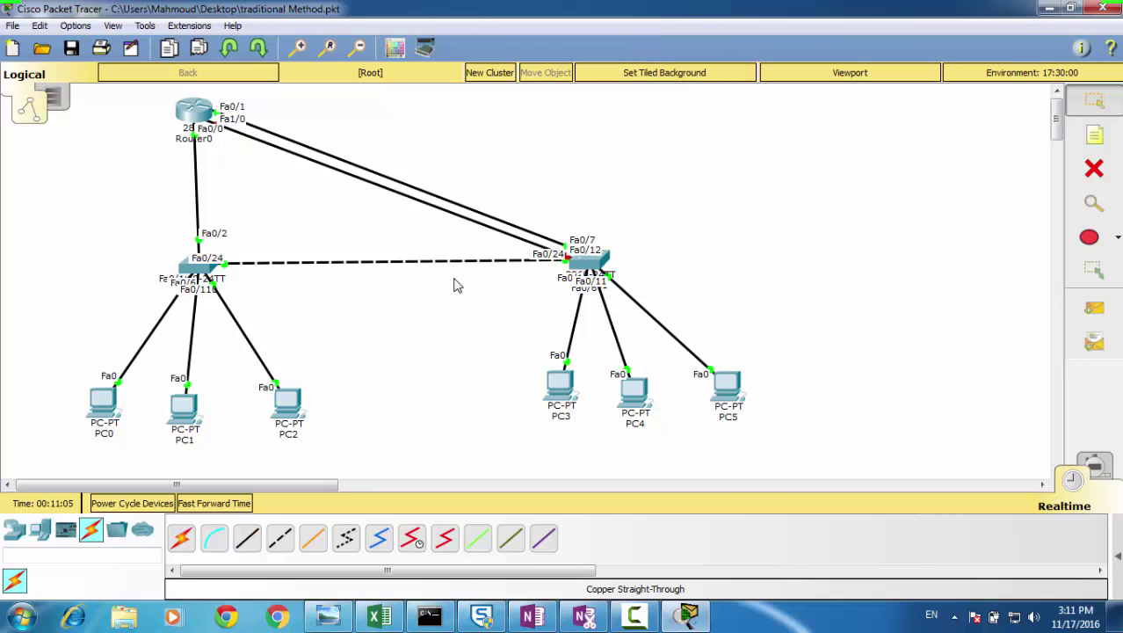
Step: Open Router0's command line in a maximized window and enter configuration mode for interface fastEthernet 1/0
{"action": "left_click", "coordinate": [193, 110]}
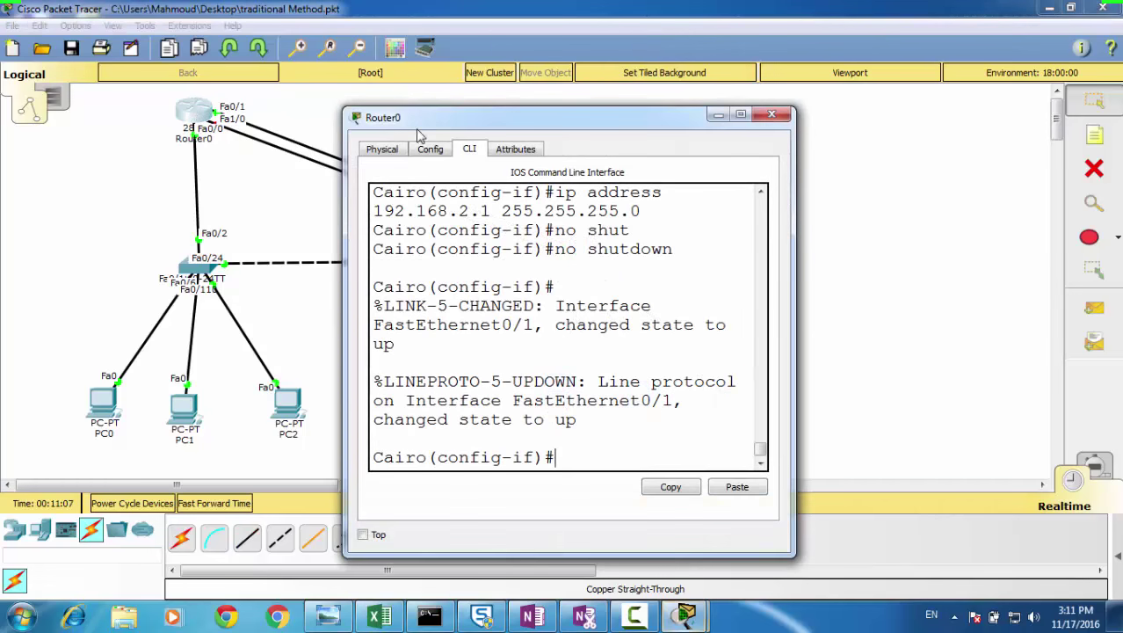
{"action": "double_click", "coordinate": [425, 121]}
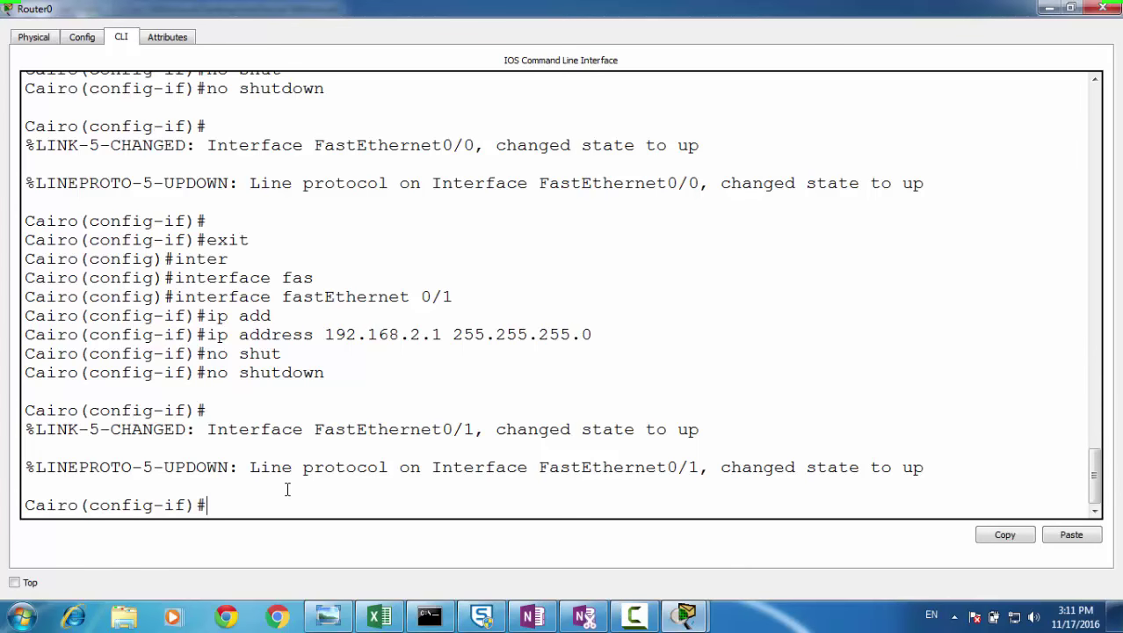
{"action": "type", "text": "exit"}
{"action": "key", "text": "Return"}
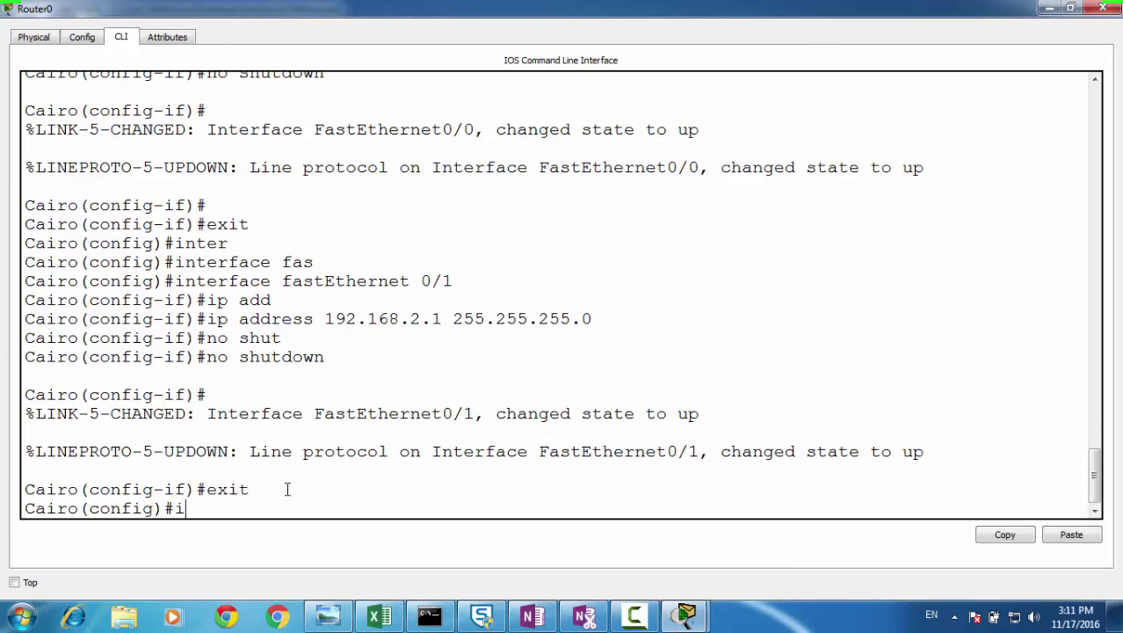
{"action": "type", "text": "inter"}
{"action": "key", "text": "Tab"}
{"action": "type", "text": "fas"}
{"action": "key", "text": "Tab"}
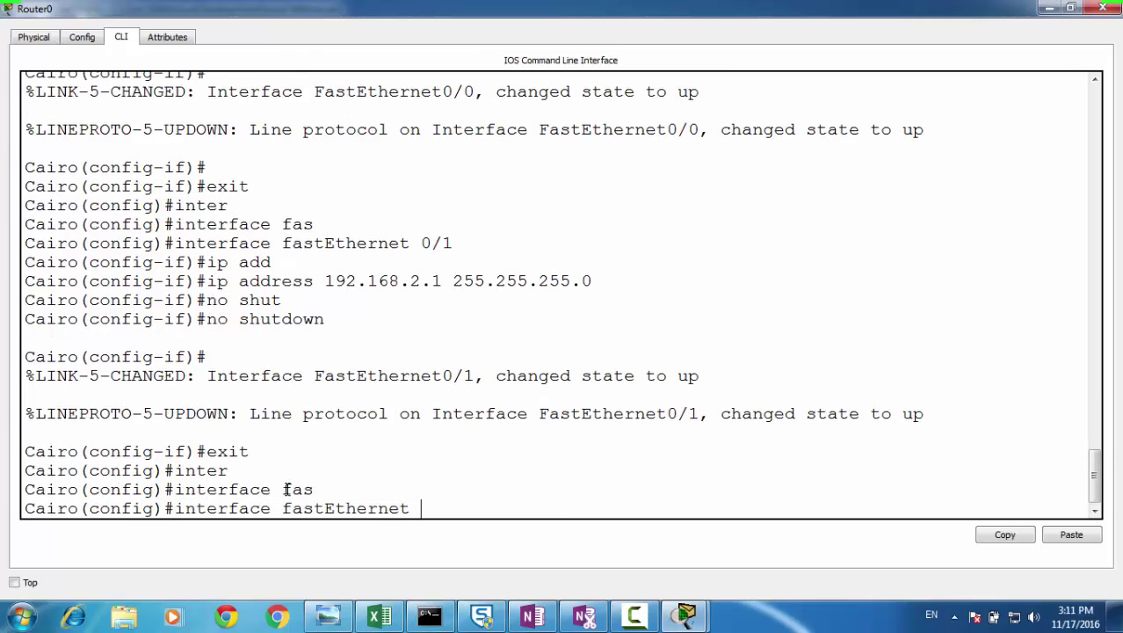
{"action": "key", "text": "Return"}
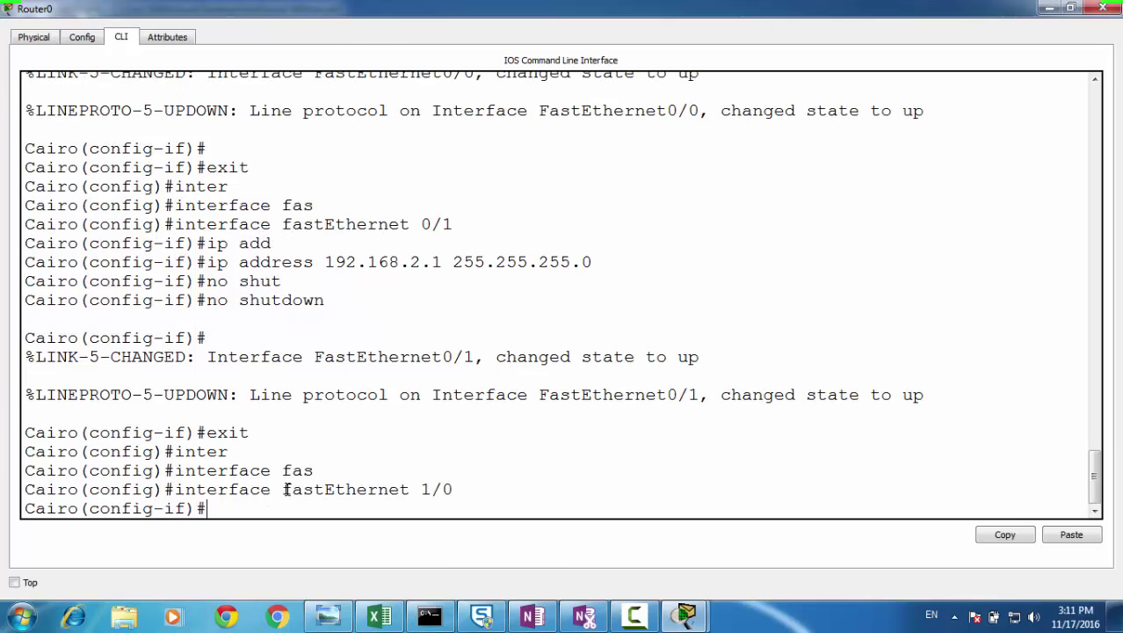
Step: Assign 192.168.3.1 with mask 255.255.255.0 to Router0's FastEthernet1/0 and enable the interface with no shutdown
{"action": "type", "text": "ip add"}
{"action": "key", "text": "Tab"}
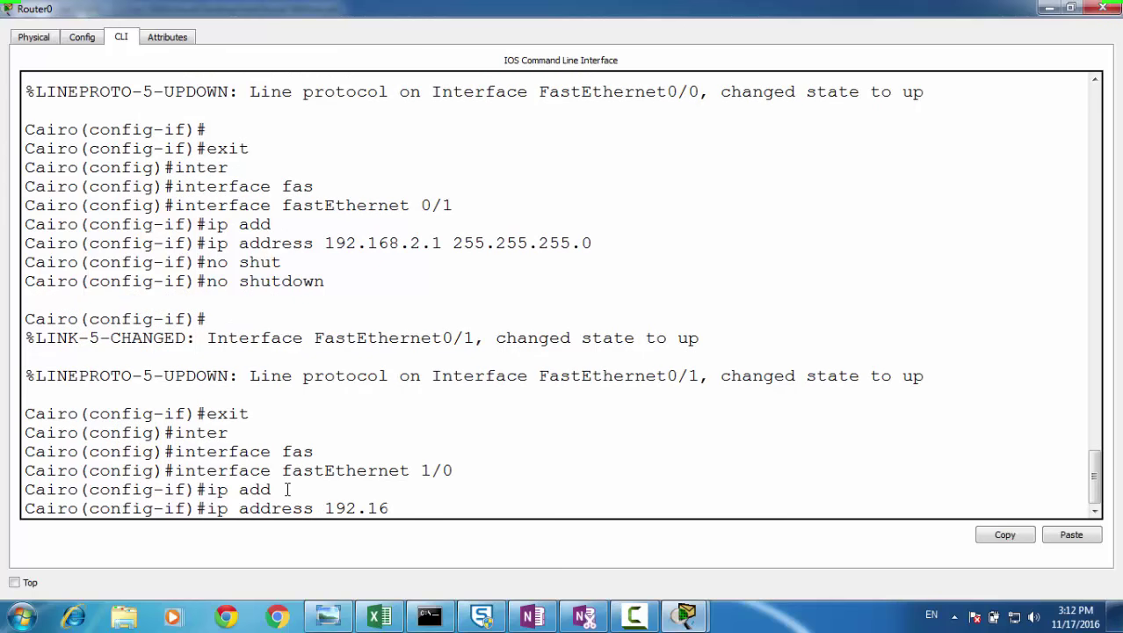
{"action": "type", "text": "192.168.3.1 255.255.255.0"}
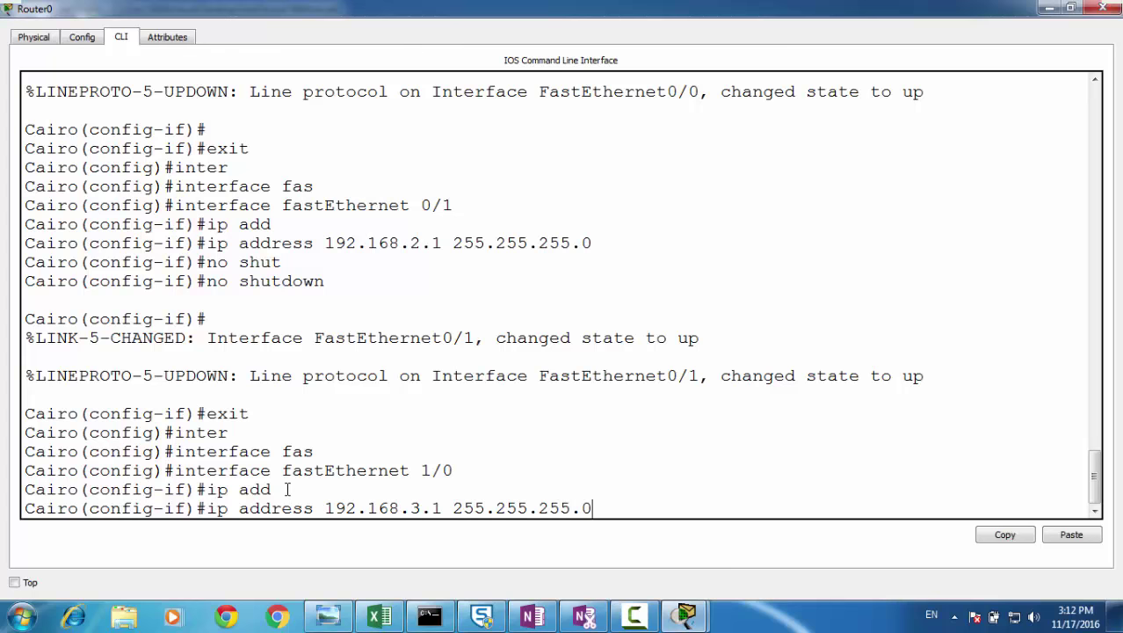
{"action": "key", "text": "Return"}
{"action": "type", "text": "no"}
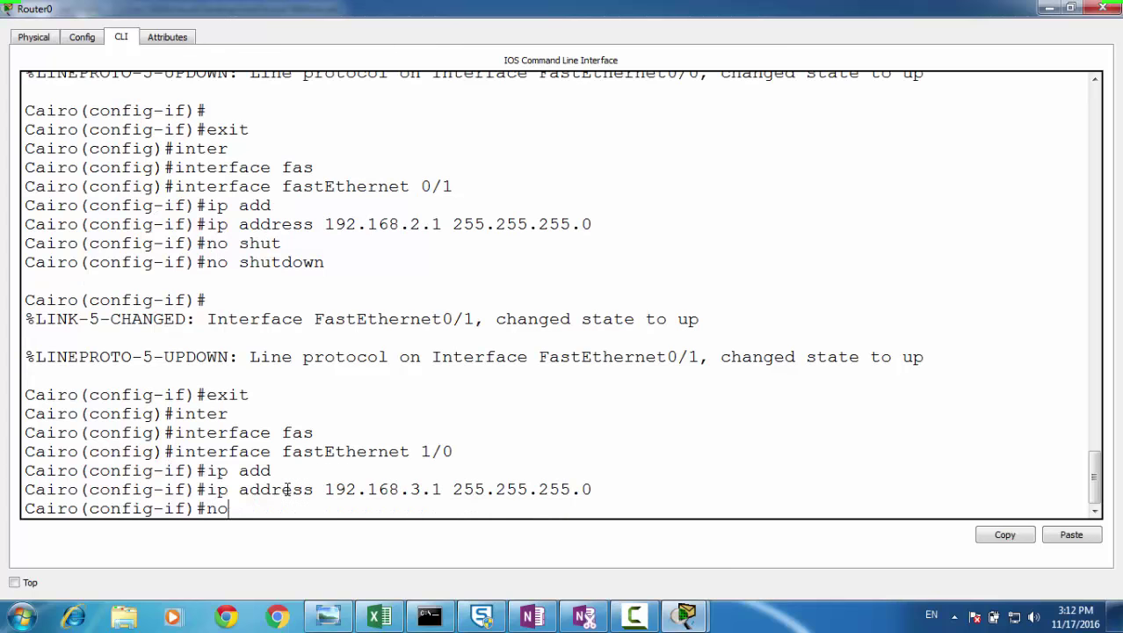
{"action": "type", "text": " shut"}
{"action": "key", "text": "Tab"}
{"action": "key", "text": "Return"}
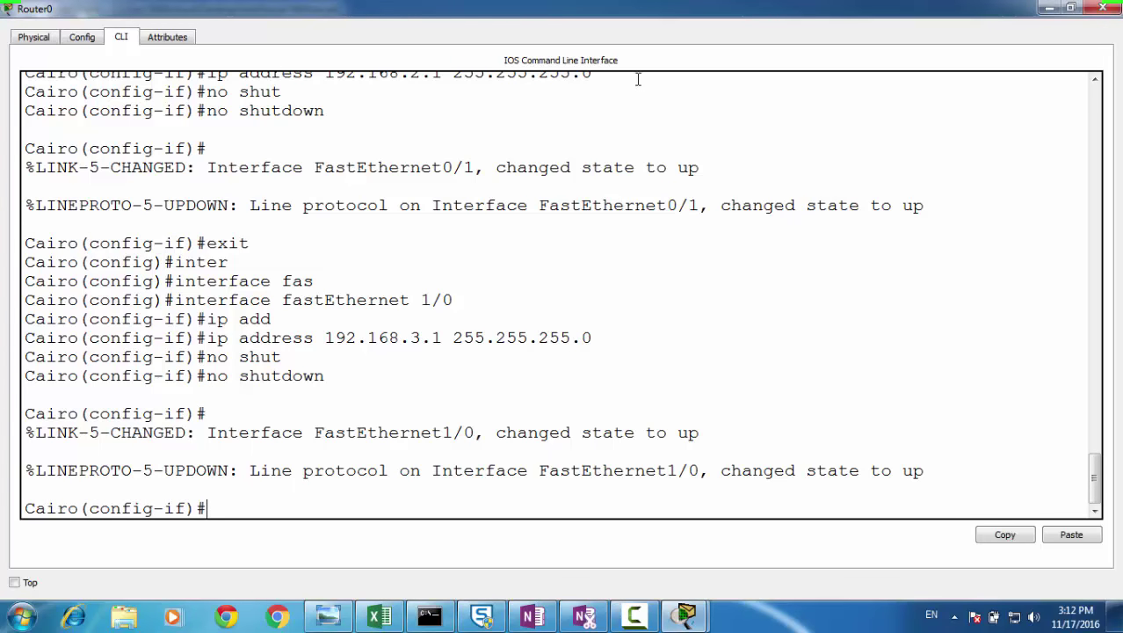
Step: Copy the address 192.168.3.1 from Router0's command line and close the router window
{"action": "left_click_drag", "start_coordinate": [325, 338], "coordinate": [442, 337]}
{"action": "right_click", "coordinate": [432, 351]}
{"action": "left_click", "coordinate": [441, 348]}
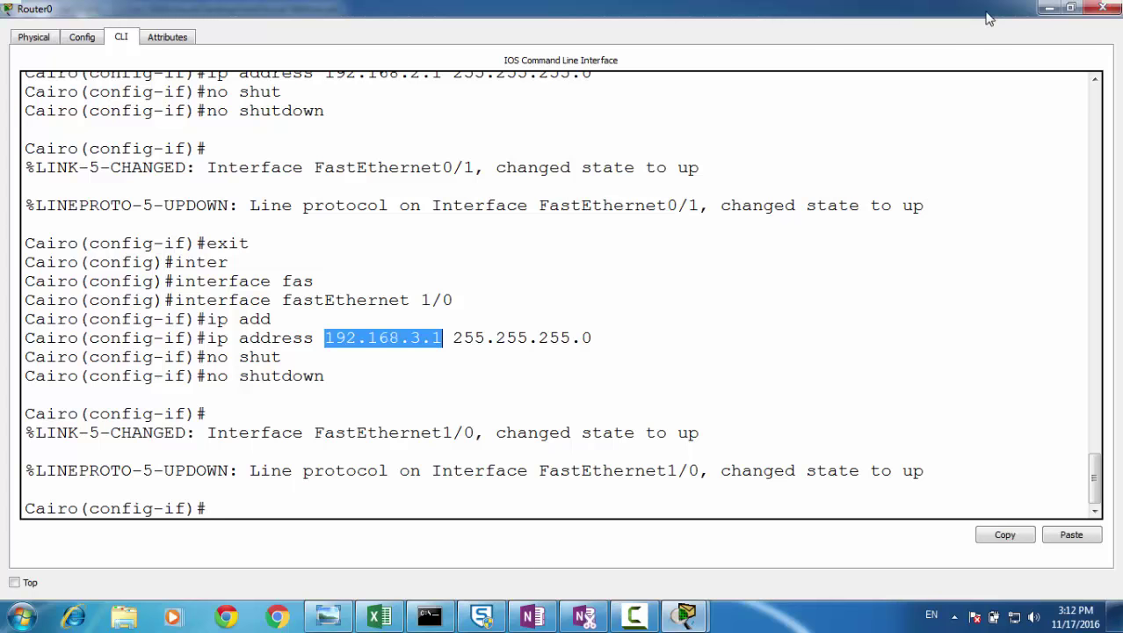
{"action": "left_click", "coordinate": [1100, 9]}
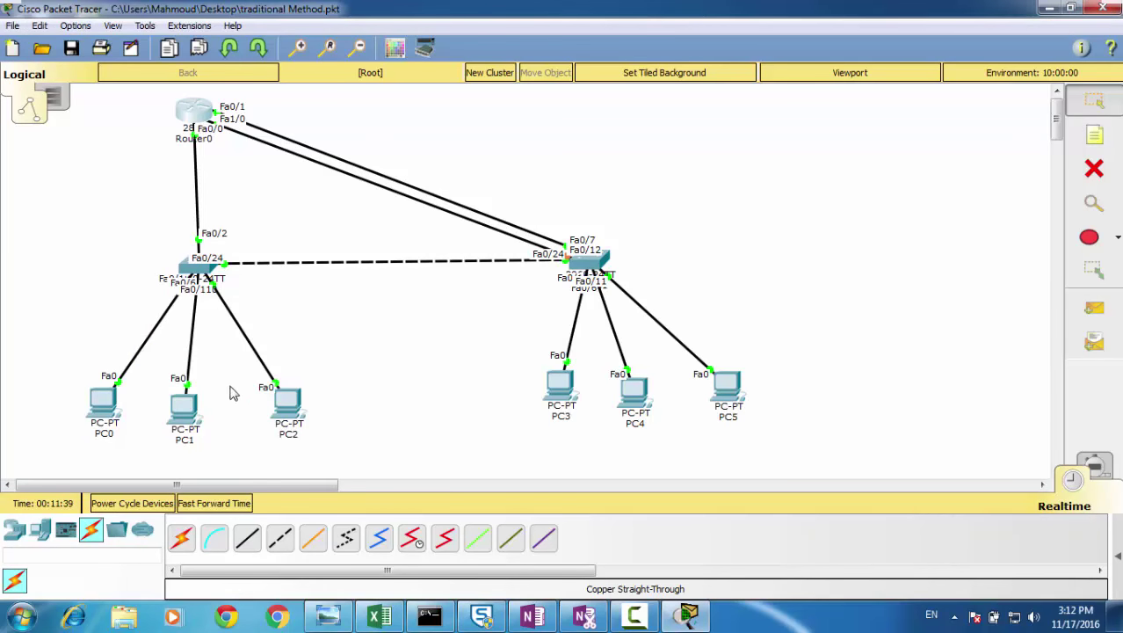
Step: Give PC2 the static IP address 192.168.3.2 with subnet mask 255.255.255.0
{"action": "left_click", "coordinate": [288, 413]}
{"action": "left_click", "coordinate": [349, 151]}
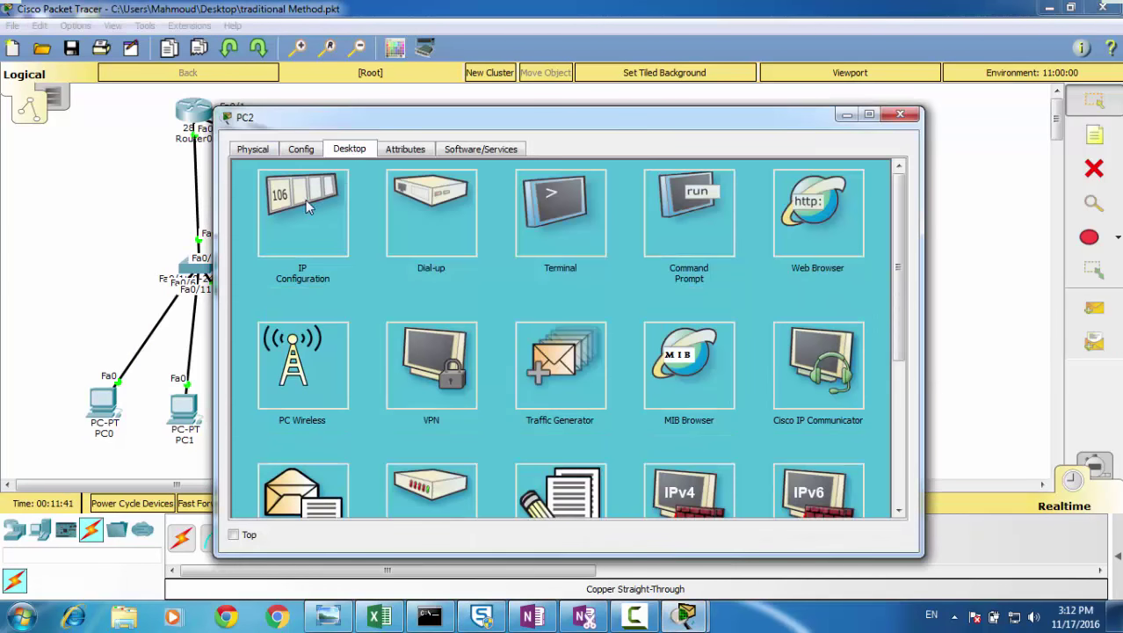
{"action": "left_click", "coordinate": [305, 199]}
{"action": "left_click", "coordinate": [493, 239]}
{"action": "right_click", "coordinate": [493, 239]}
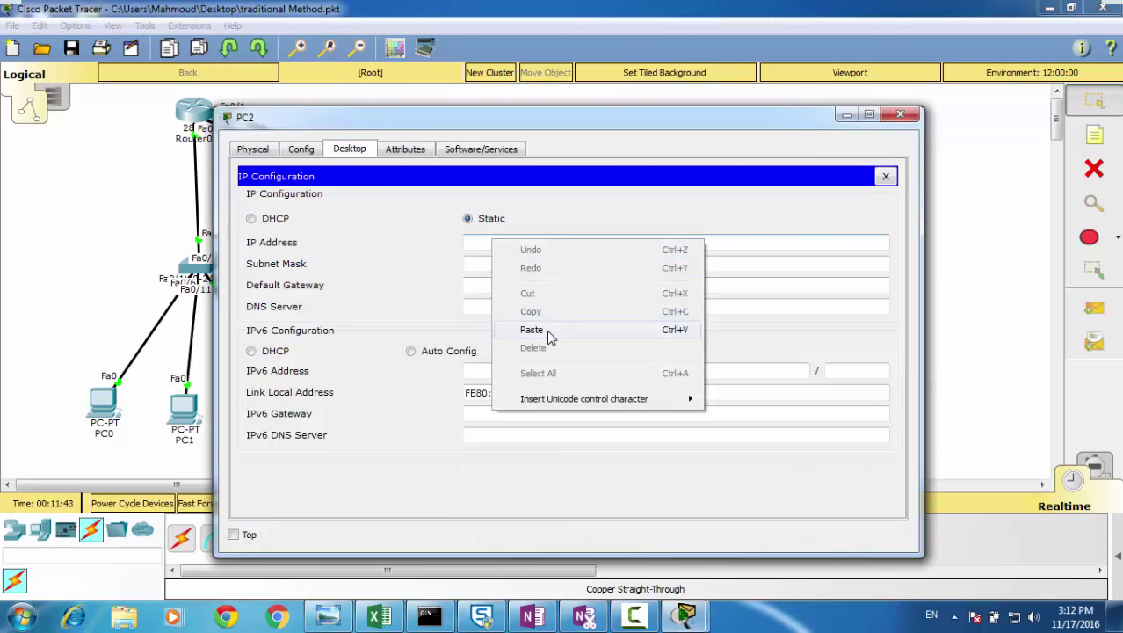
{"action": "left_click", "coordinate": [552, 329]}
{"action": "left_click", "coordinate": [572, 262]}
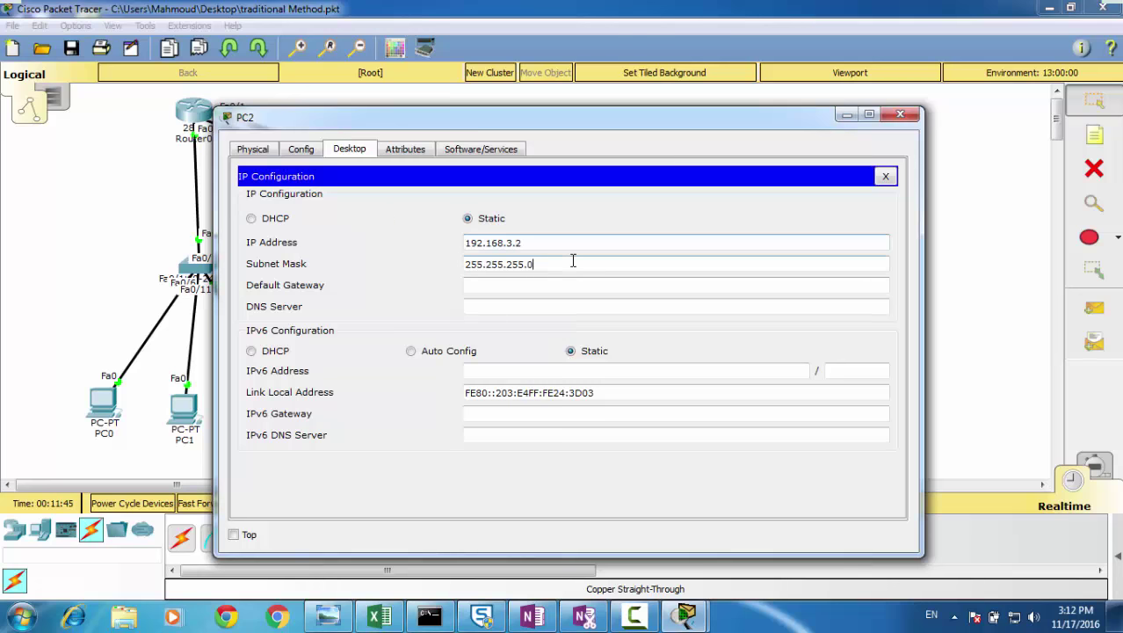
Step: Set PC2's default gateway to 192.168.3.1 and close its window
{"action": "double_click", "coordinate": [532, 242]}
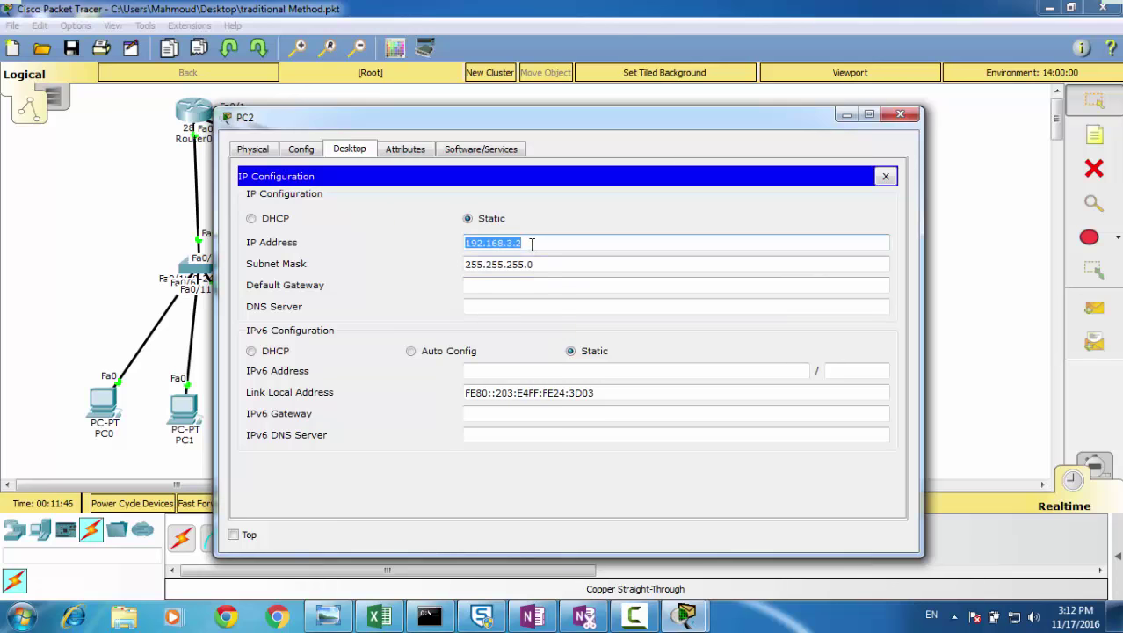
{"action": "key", "text": "ctrl+c"}
{"action": "left_click", "coordinate": [508, 283]}
{"action": "right_click", "coordinate": [508, 284]}
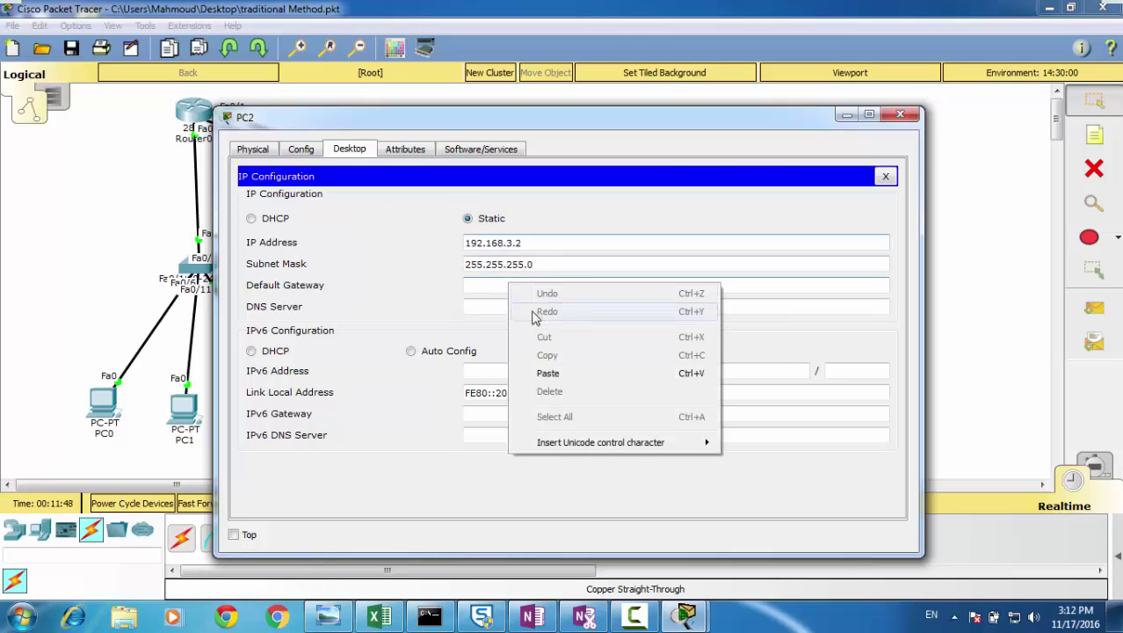
{"action": "left_click", "coordinate": [547, 371]}
{"action": "type", "text": "192.168.3.1"}
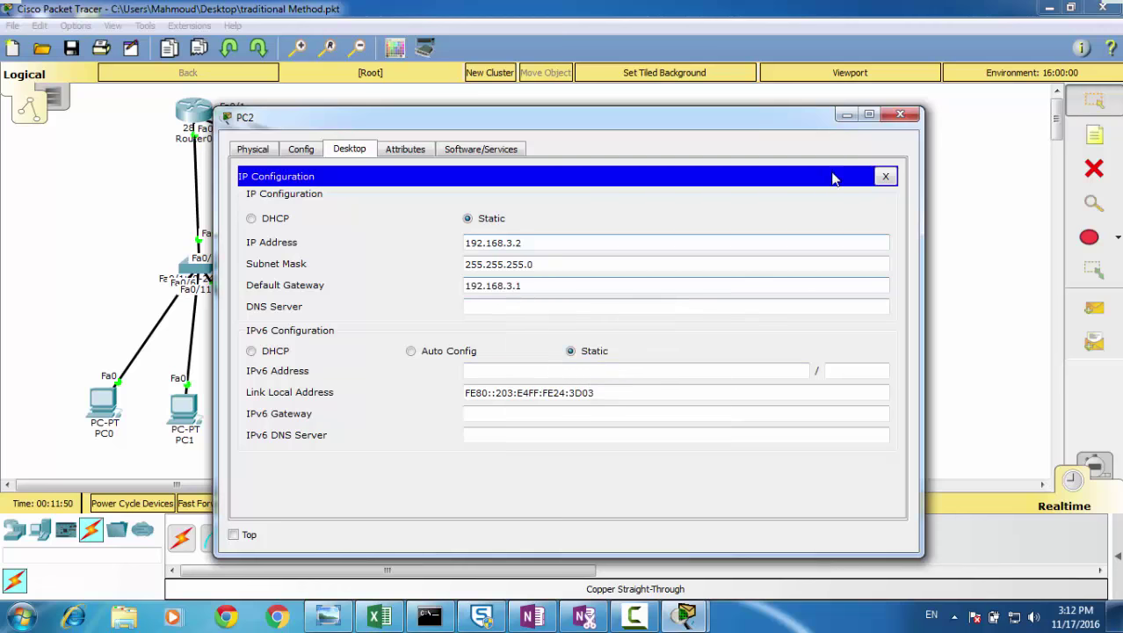
{"action": "left_click", "coordinate": [894, 116]}
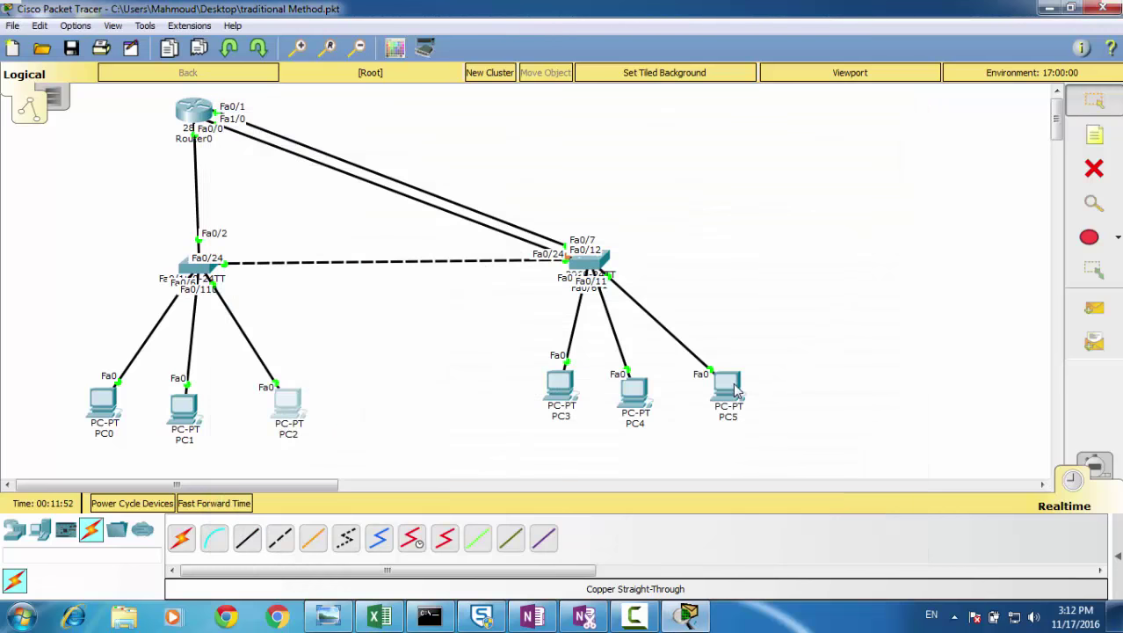
Step: Give PC5 the static IP address 192.168.3.3 with subnet mask 255.255.255.0
{"action": "left_click", "coordinate": [729, 385]}
{"action": "left_click", "coordinate": [356, 157]}
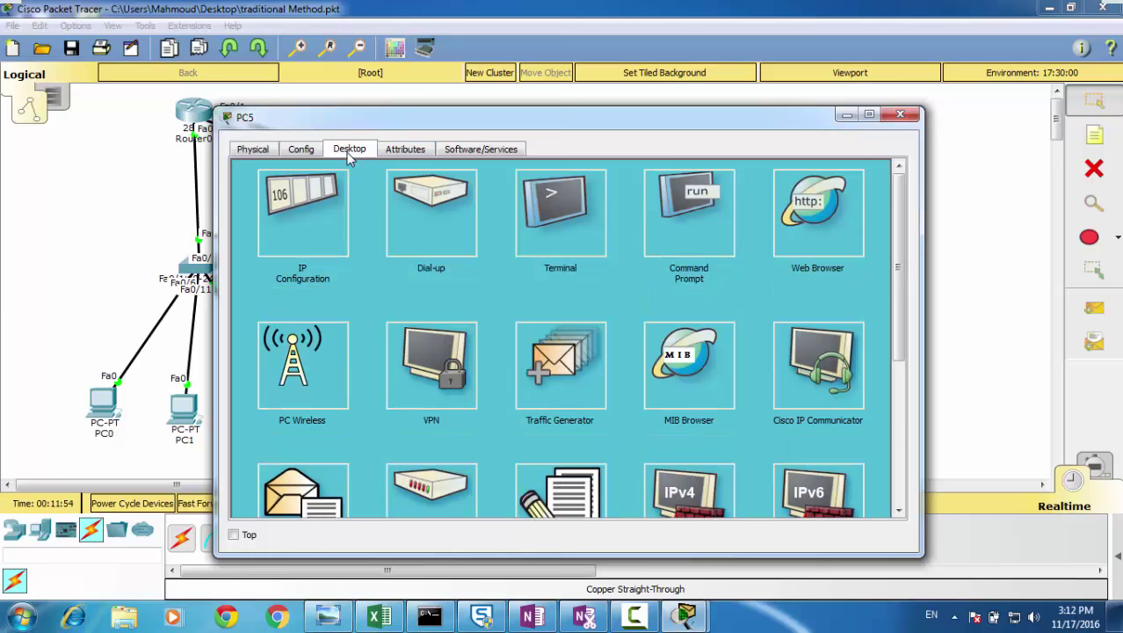
{"action": "left_click", "coordinate": [317, 197]}
{"action": "left_click", "coordinate": [492, 244]}
{"action": "right_click", "coordinate": [496, 246]}
{"action": "left_click", "coordinate": [536, 334]}
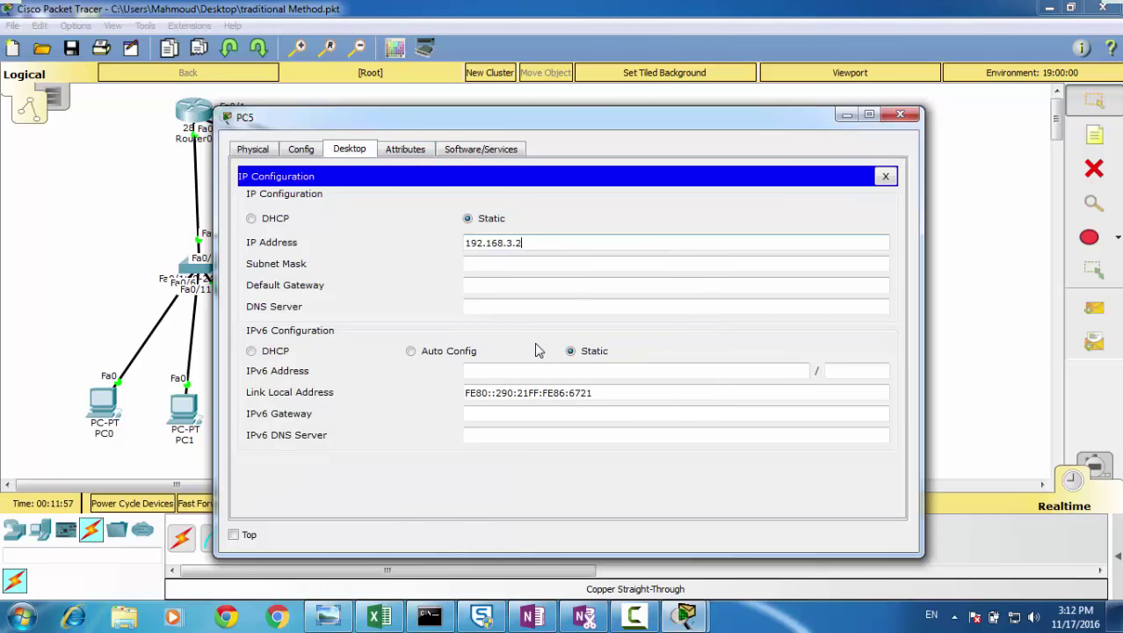
{"action": "type", "text": "3"}
{"action": "left_click", "coordinate": [512, 264]}
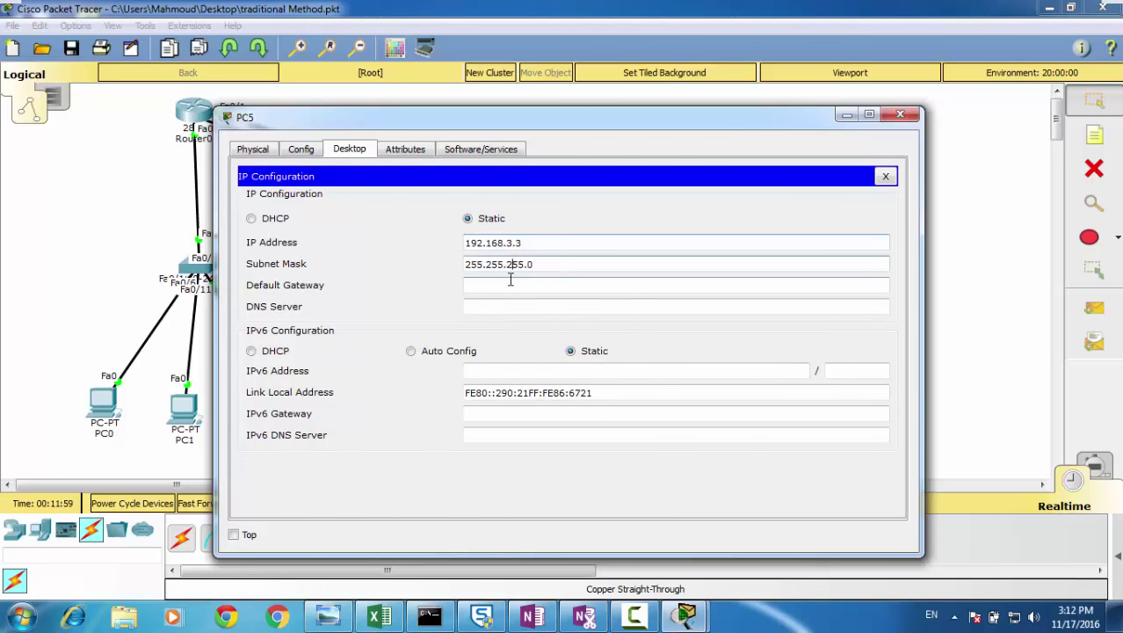
Step: Set PC5's default gateway to 192.168.3.1 and close its window
{"action": "right_click", "coordinate": [516, 290]}
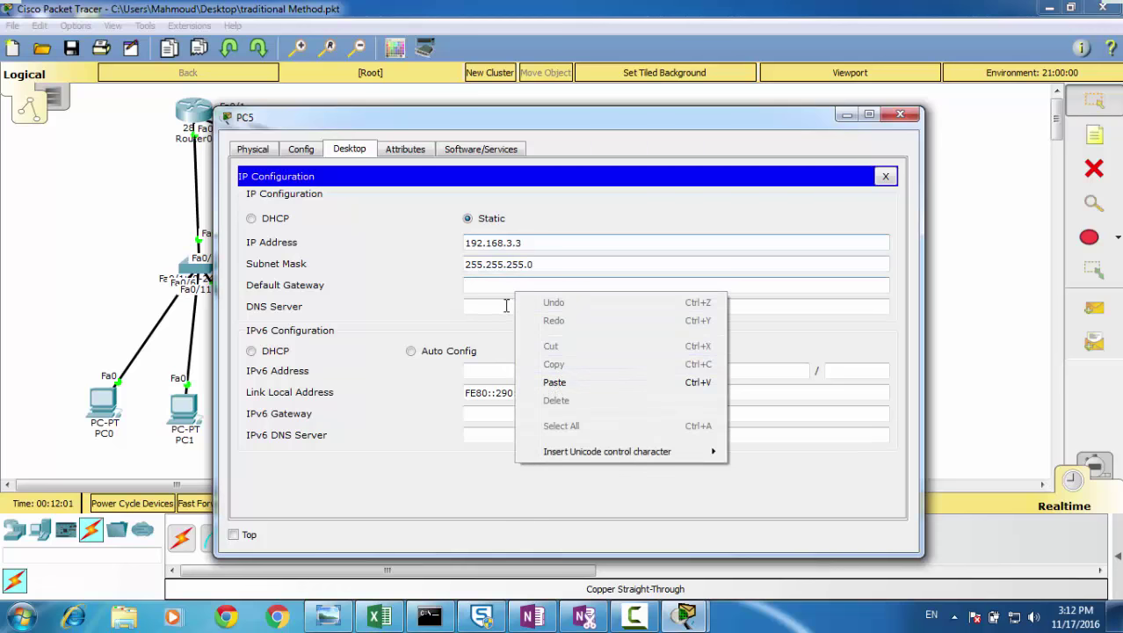
{"action": "left_click", "coordinate": [550, 382]}
{"action": "key", "text": "BackSpace"}
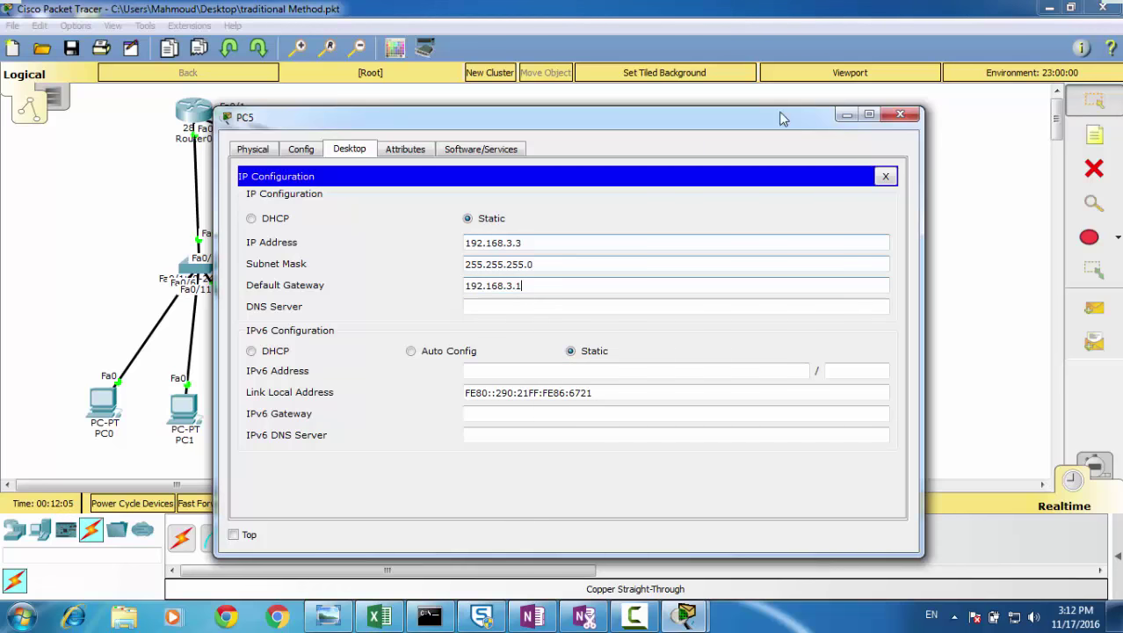
{"action": "left_click", "coordinate": [899, 114]}
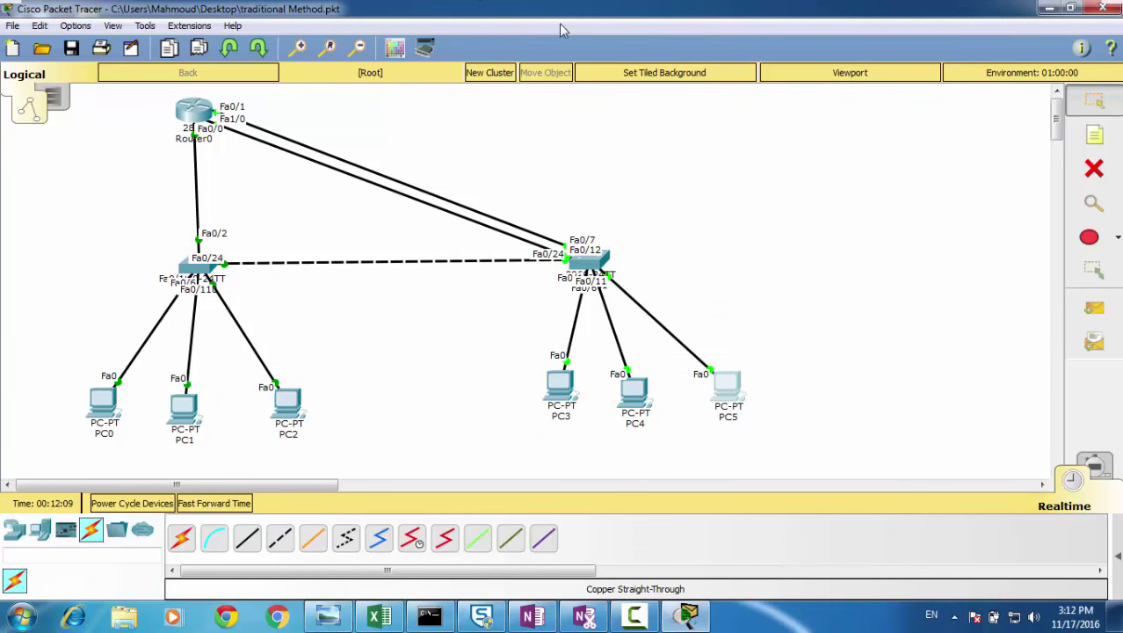
Step: Move Router0 toward the middle between the two switches, and switch to Simulation mode with the simulation panel closed
{"action": "left_click_drag", "start_coordinate": [220, 120], "coordinate": [283, 123]}
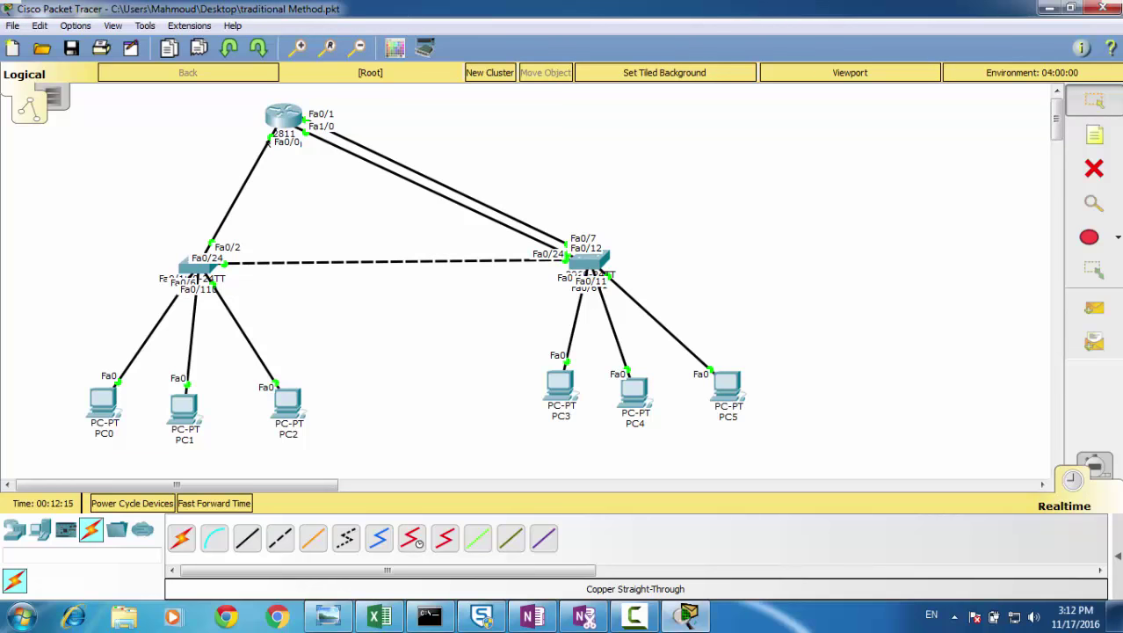
{"action": "left_click", "coordinate": [1102, 471]}
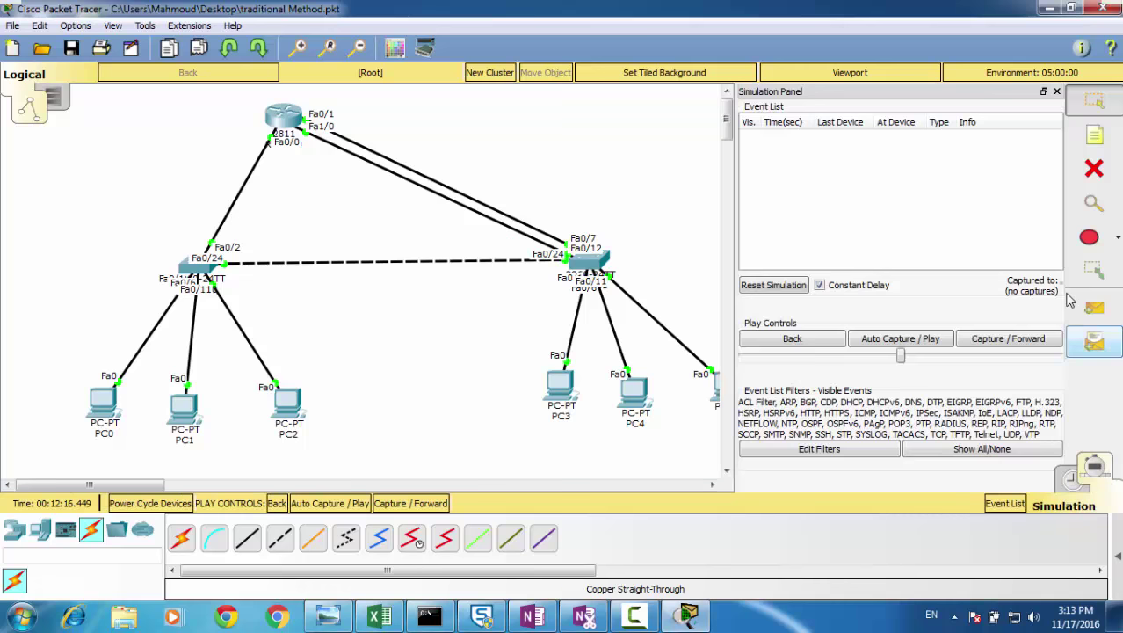
{"action": "left_click", "coordinate": [1058, 93]}
Step: Add a simple PDU from PC0 to PC1 and show the PDU list
{"action": "left_click", "coordinate": [1093, 308]}
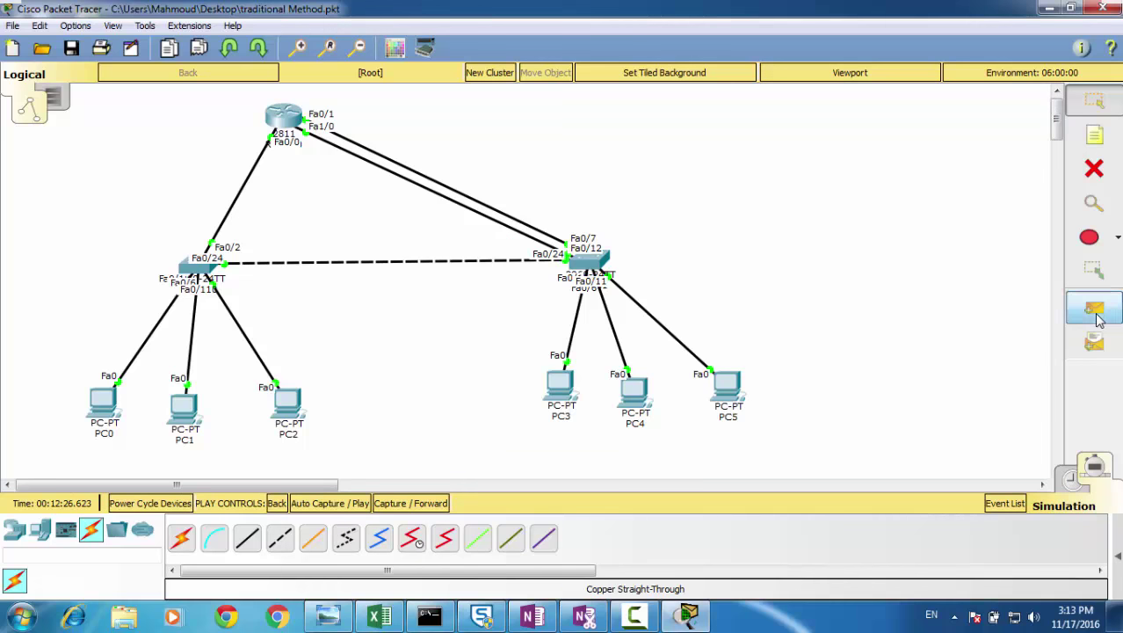
{"action": "left_click", "coordinate": [102, 402]}
{"action": "left_click", "coordinate": [186, 405]}
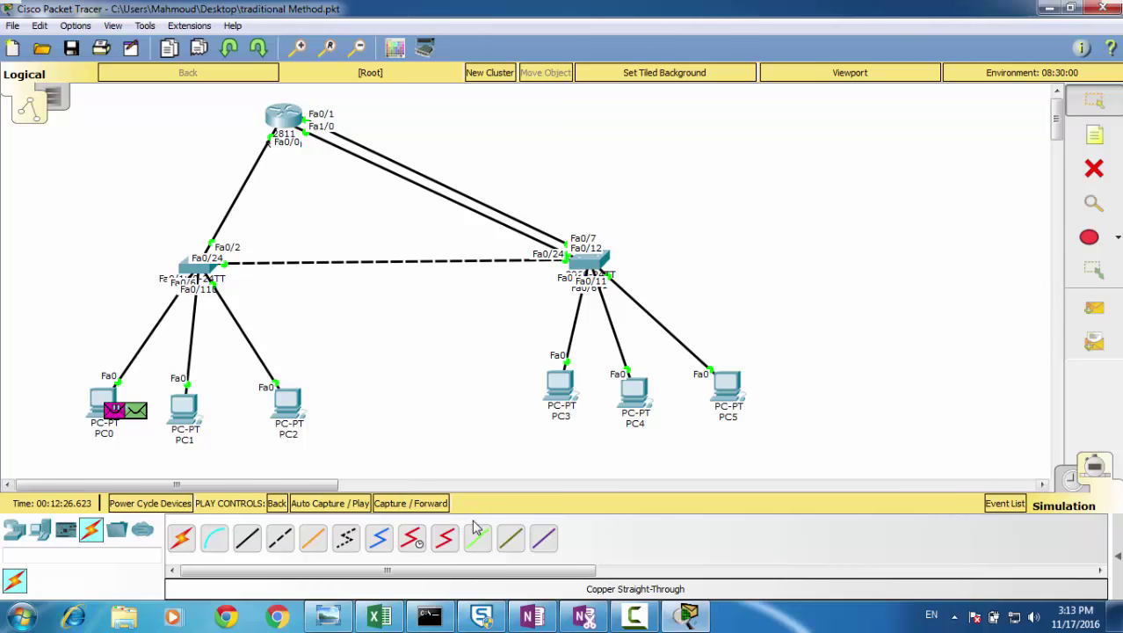
{"action": "left_click", "coordinate": [1117, 556]}
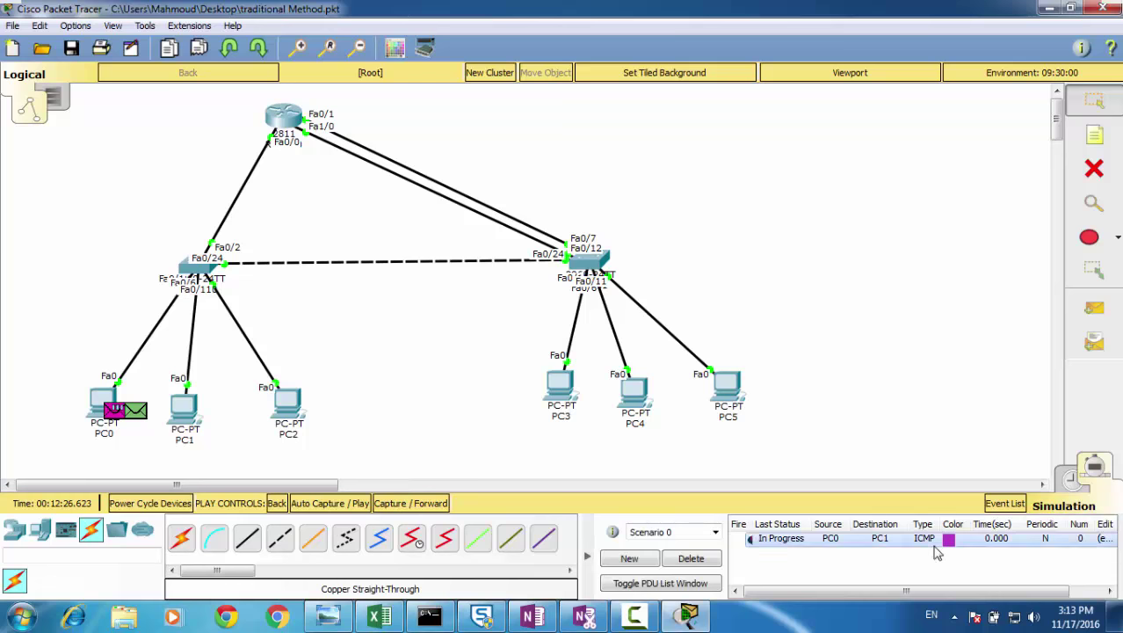
Step: Run the PC0 to PC1 PDU in Realtime mode, and return to Simulation mode with the simulation panel closed
{"action": "left_click", "coordinate": [1070, 481]}
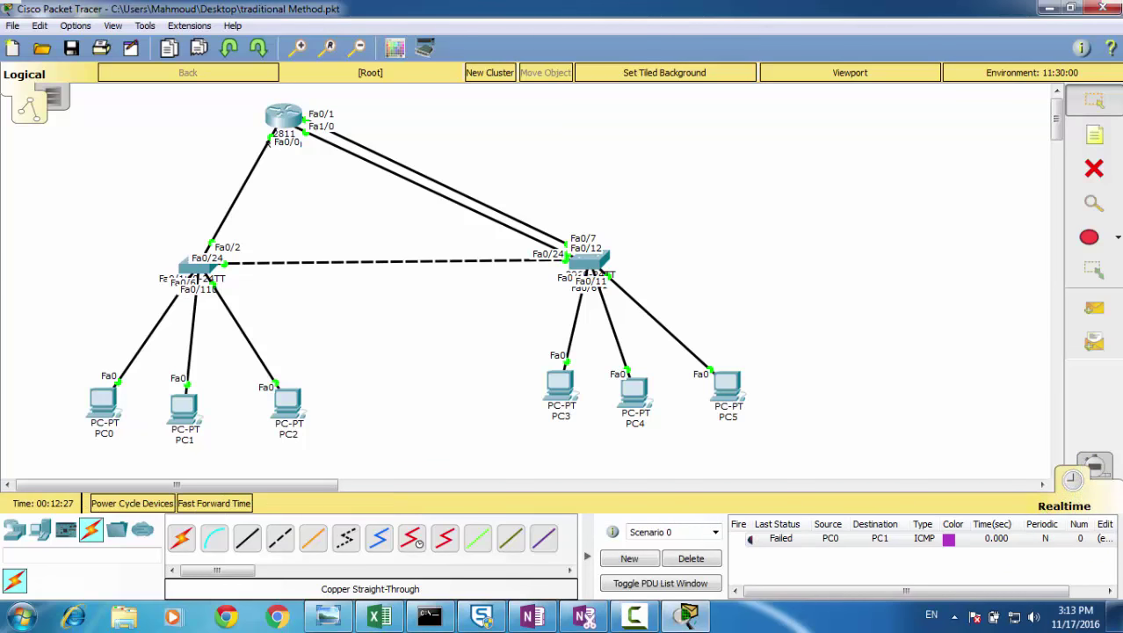
{"action": "left_click", "coordinate": [1092, 467]}
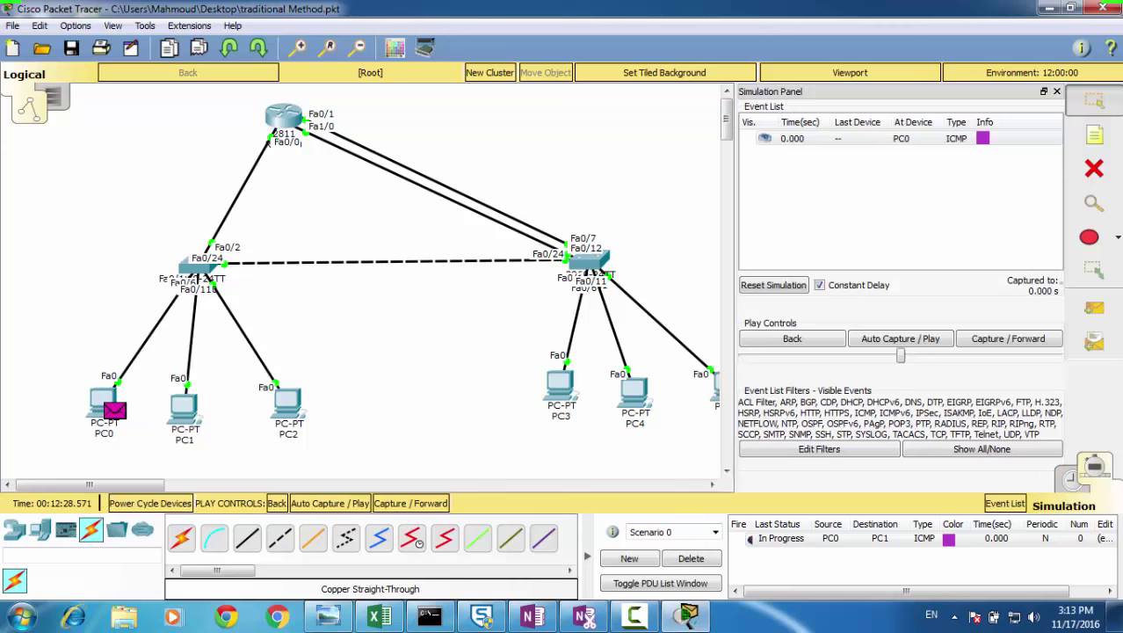
{"action": "left_click", "coordinate": [1057, 91]}
Step: Step the PC0 to PC1 PDU forward through the switches and router until its reply returns to PC0
{"action": "left_click", "coordinate": [422, 503]}
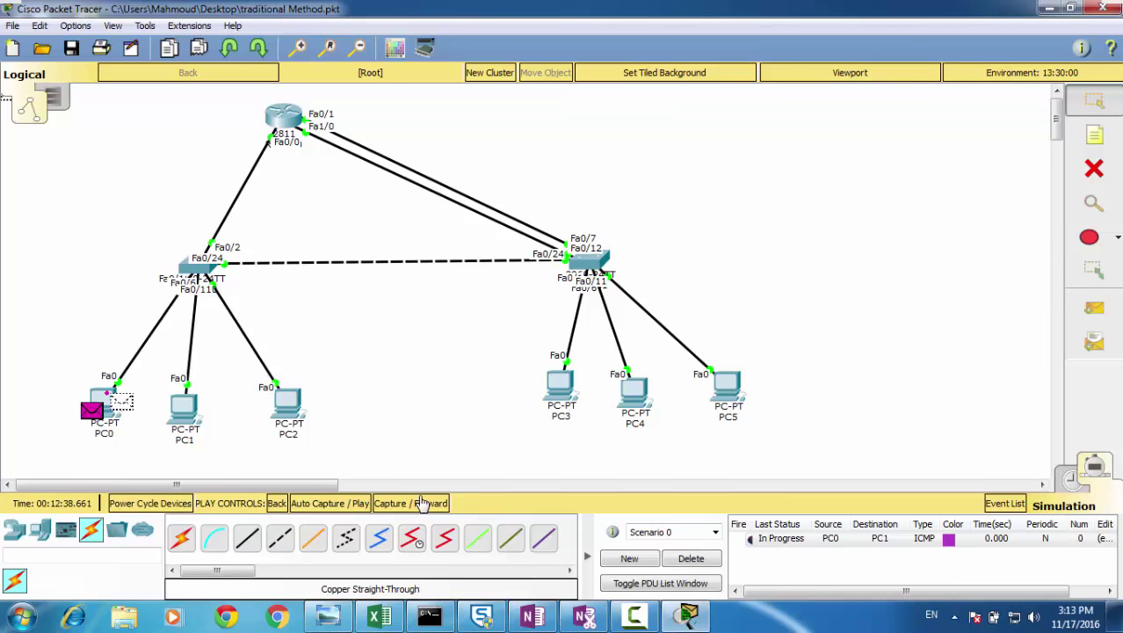
{"action": "left_click", "coordinate": [421, 506]}
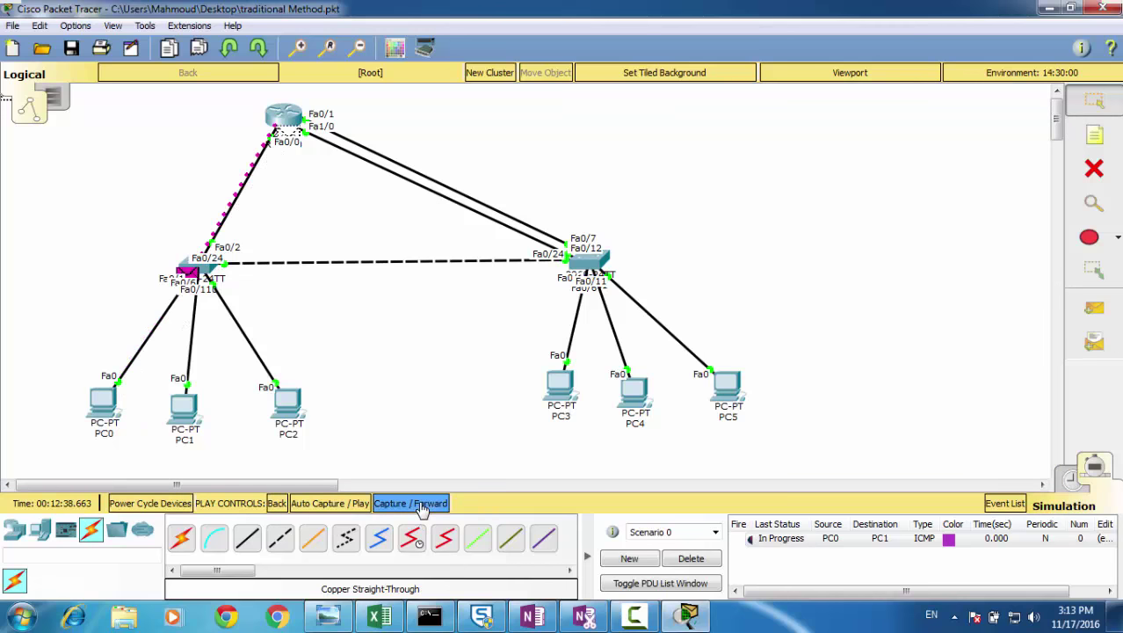
{"action": "left_click", "coordinate": [422, 506]}
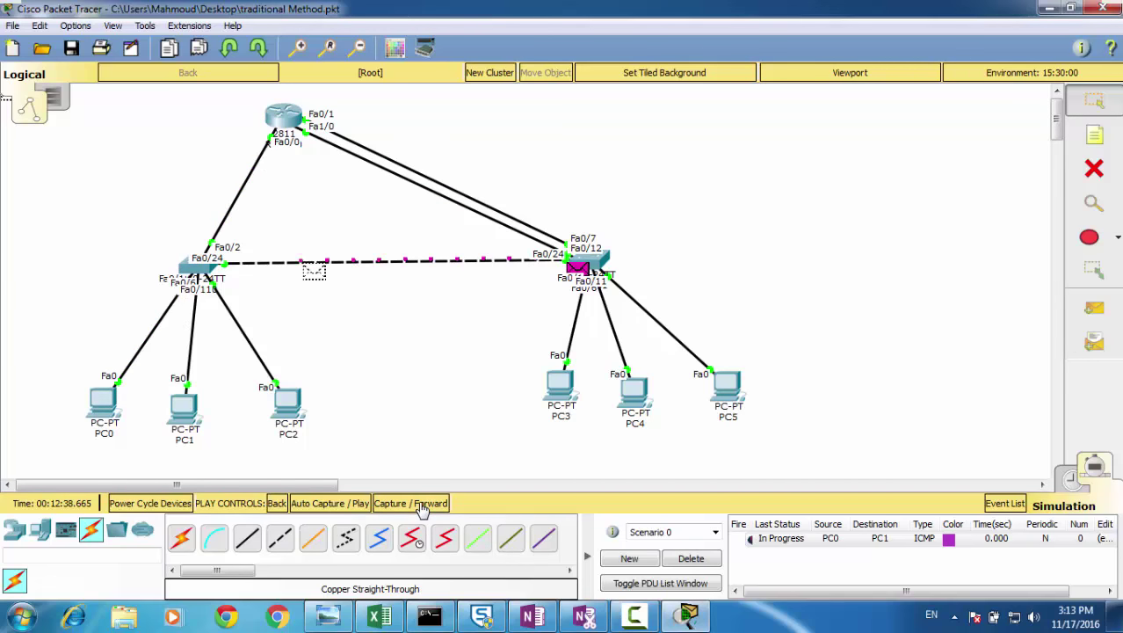
{"action": "left_click", "coordinate": [423, 506]}
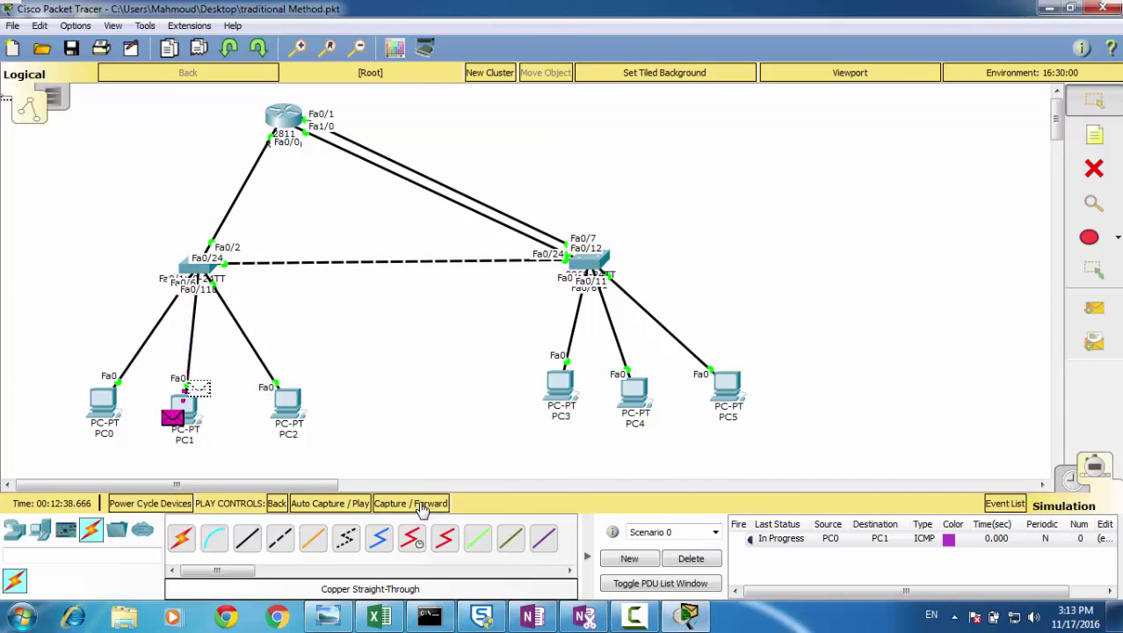
{"action": "left_click", "coordinate": [422, 506]}
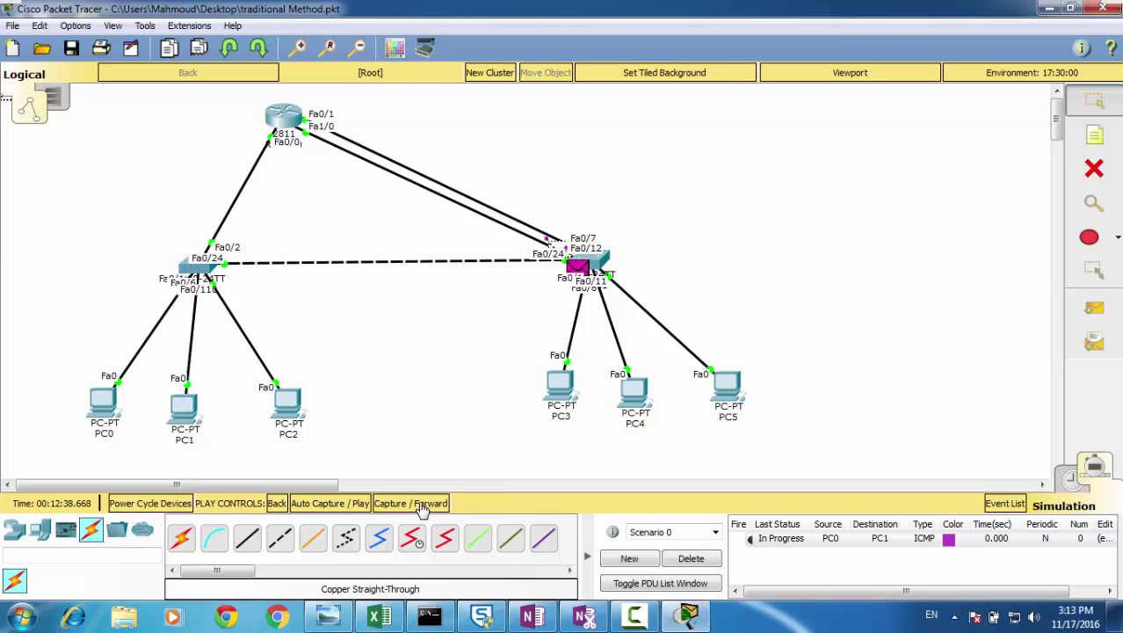
{"action": "left_click", "coordinate": [423, 506]}
{"action": "left_click", "coordinate": [423, 506]}
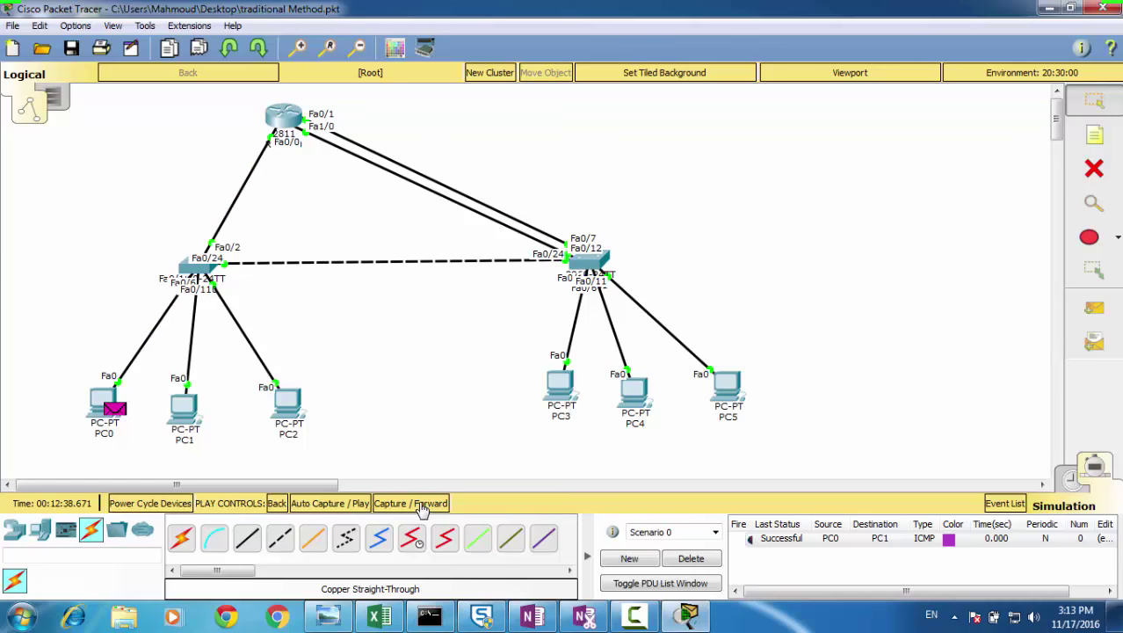
Step: Delete the PC0 to PC1 PDU scenario and add a simple PDU from PC2 to PC4
{"action": "left_click", "coordinate": [697, 559]}
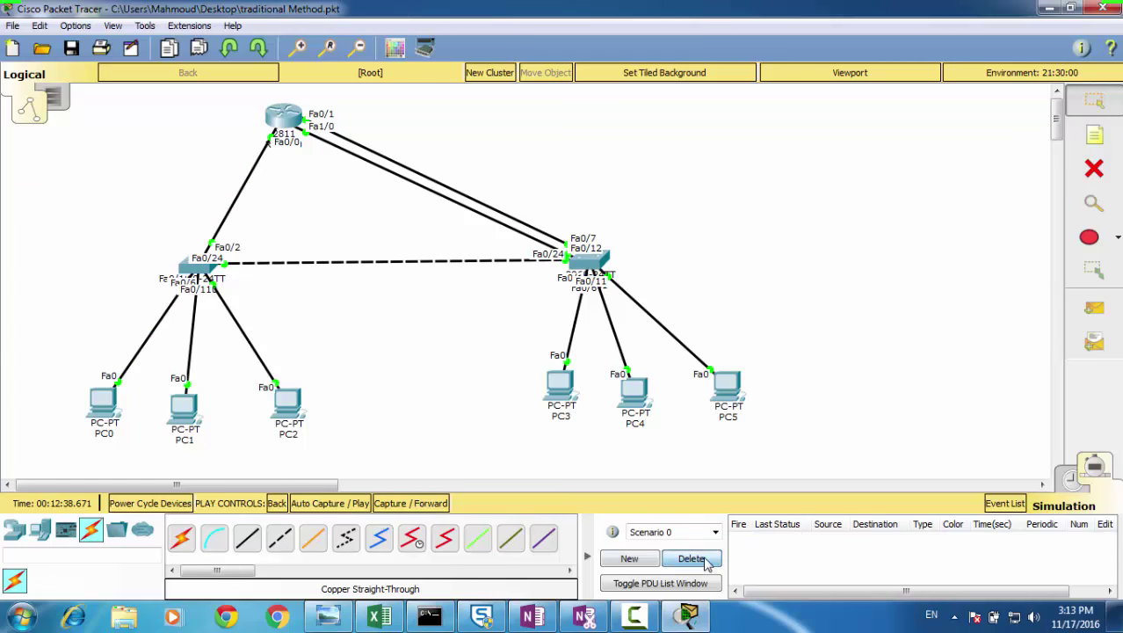
{"action": "left_click", "coordinate": [1094, 308]}
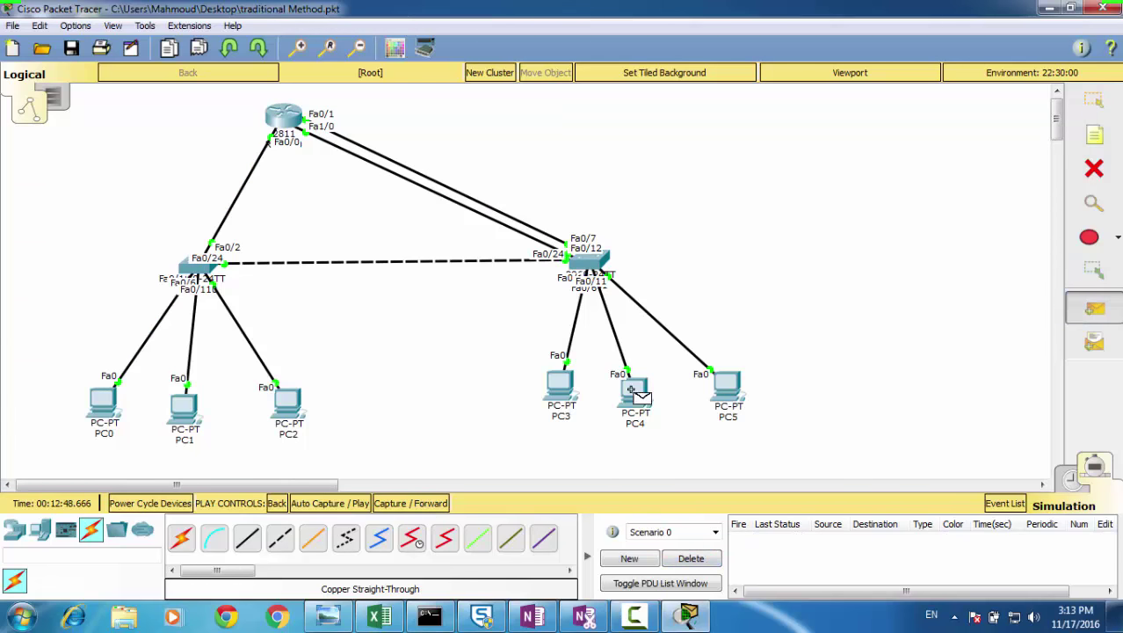
{"action": "left_click", "coordinate": [288, 401]}
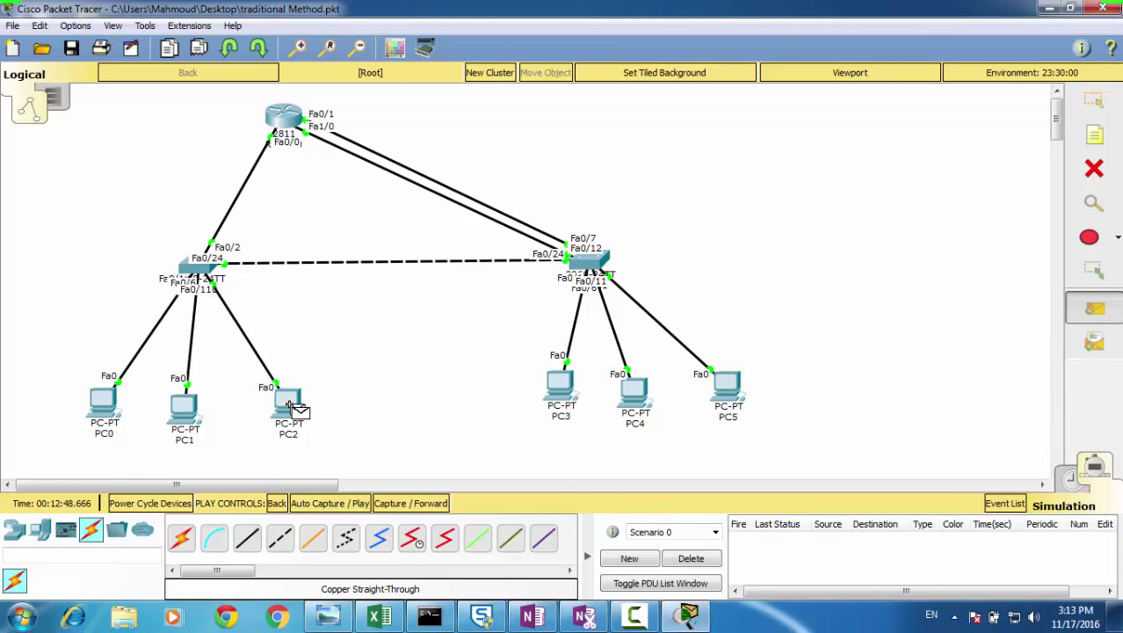
{"action": "left_click", "coordinate": [634, 392]}
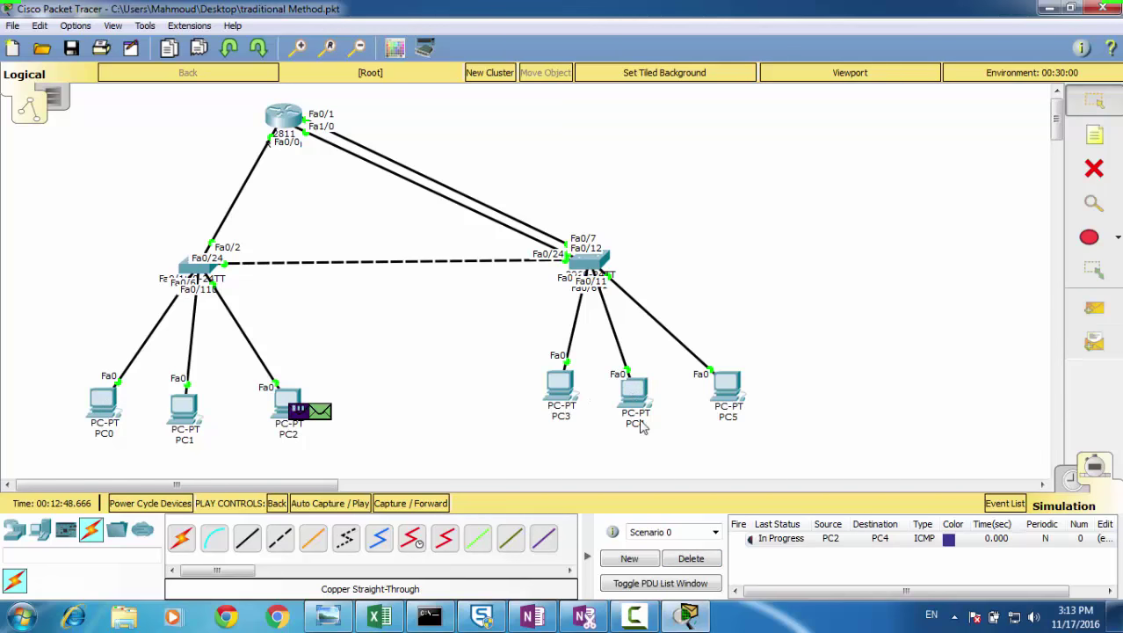
Step: Delete the current PDU scenario and add a simple PDU from PC1 to PC5
{"action": "left_click", "coordinate": [699, 559]}
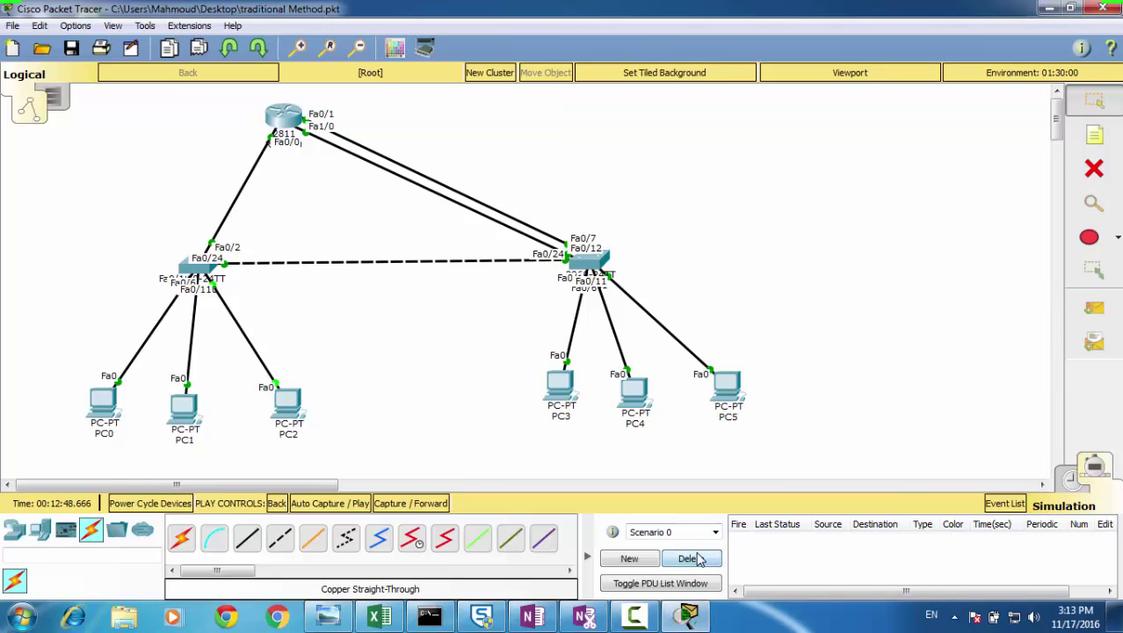
{"action": "left_click", "coordinate": [1094, 308]}
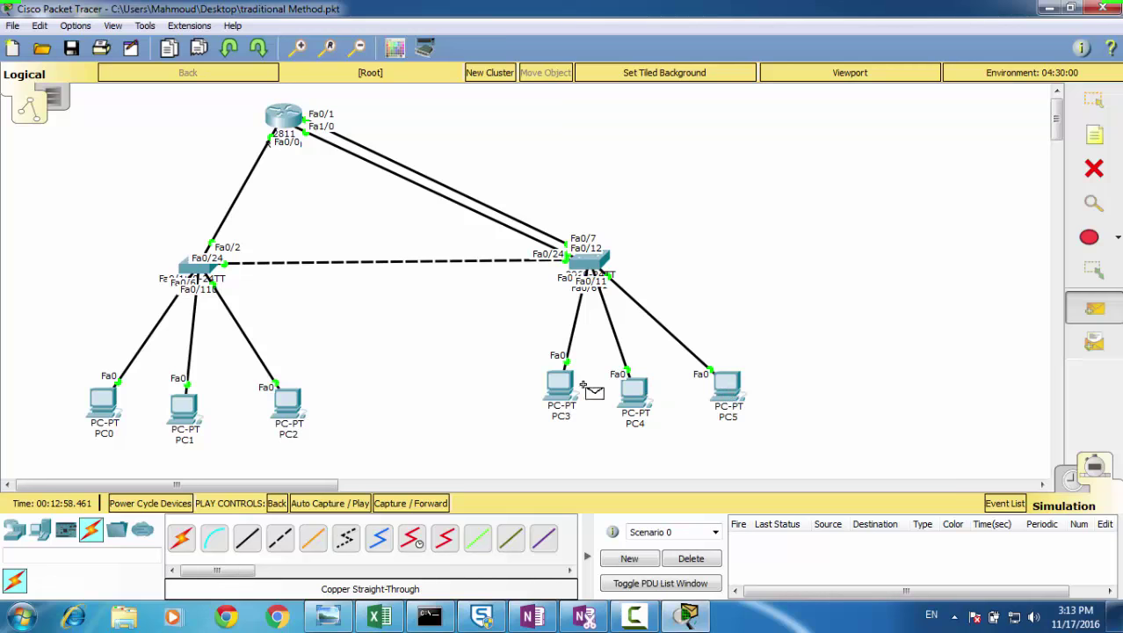
{"action": "left_click", "coordinate": [184, 406]}
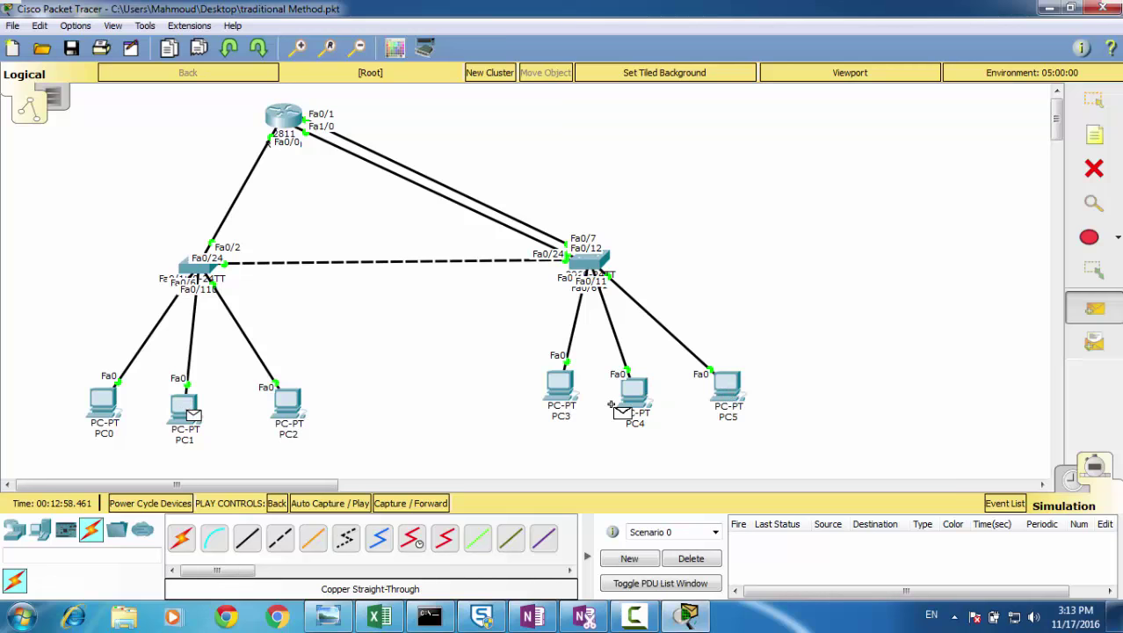
{"action": "left_click", "coordinate": [730, 394]}
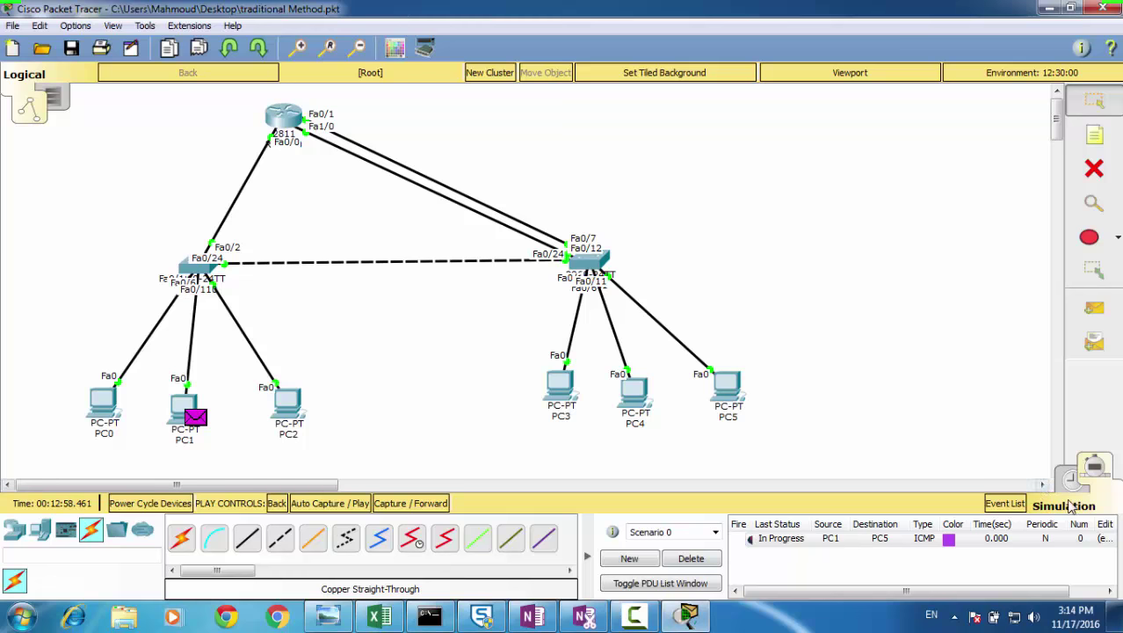
Step: Run the PC1 to PC5 PDU in Realtime mode, and return to Simulation mode with the simulation panel closed
{"action": "left_click", "coordinate": [1095, 466]}
{"action": "left_click", "coordinate": [1094, 465]}
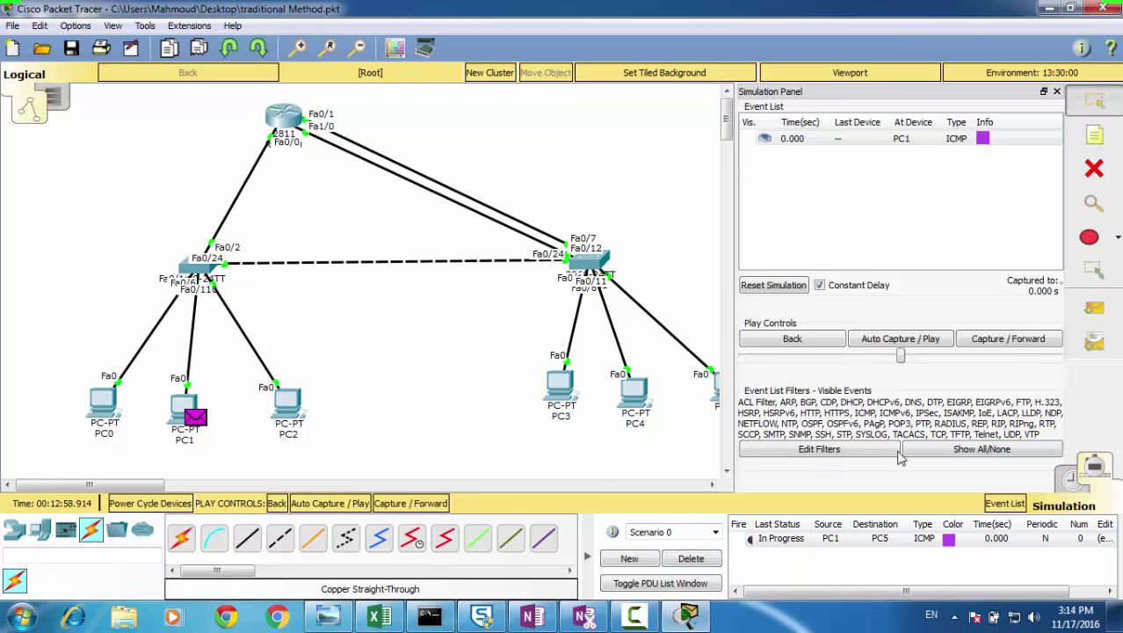
{"action": "left_click", "coordinate": [1057, 91]}
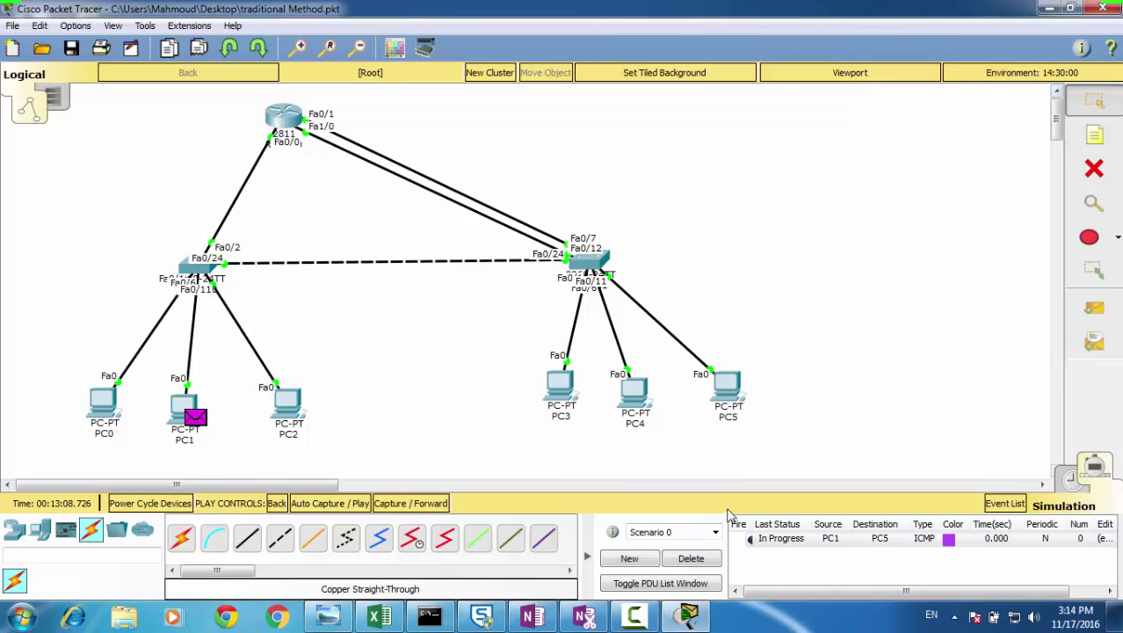
Step: Step the PC1 to PC5 PDU forward through the switches and router toward PC5
{"action": "left_click", "coordinate": [413, 504]}
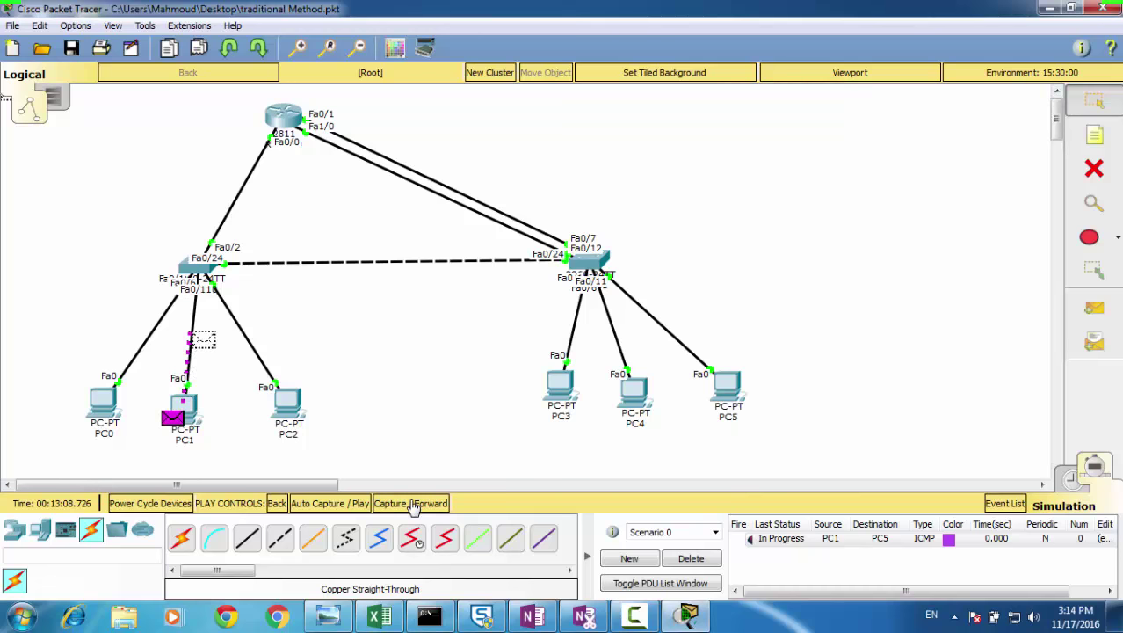
{"action": "left_click", "coordinate": [412, 504]}
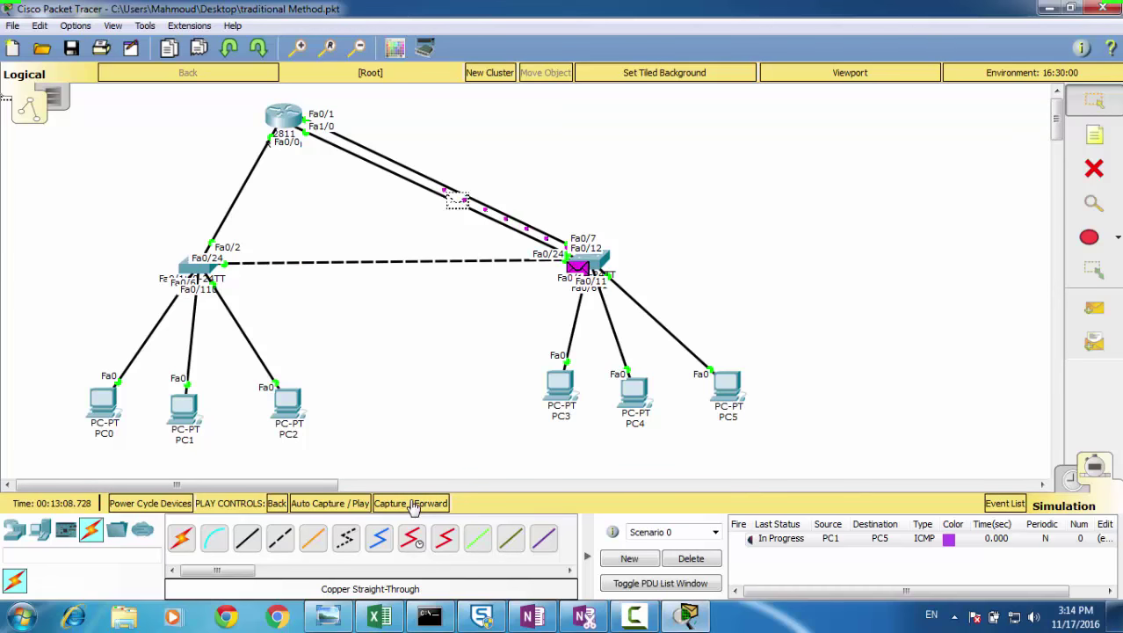
{"action": "left_click", "coordinate": [413, 503]}
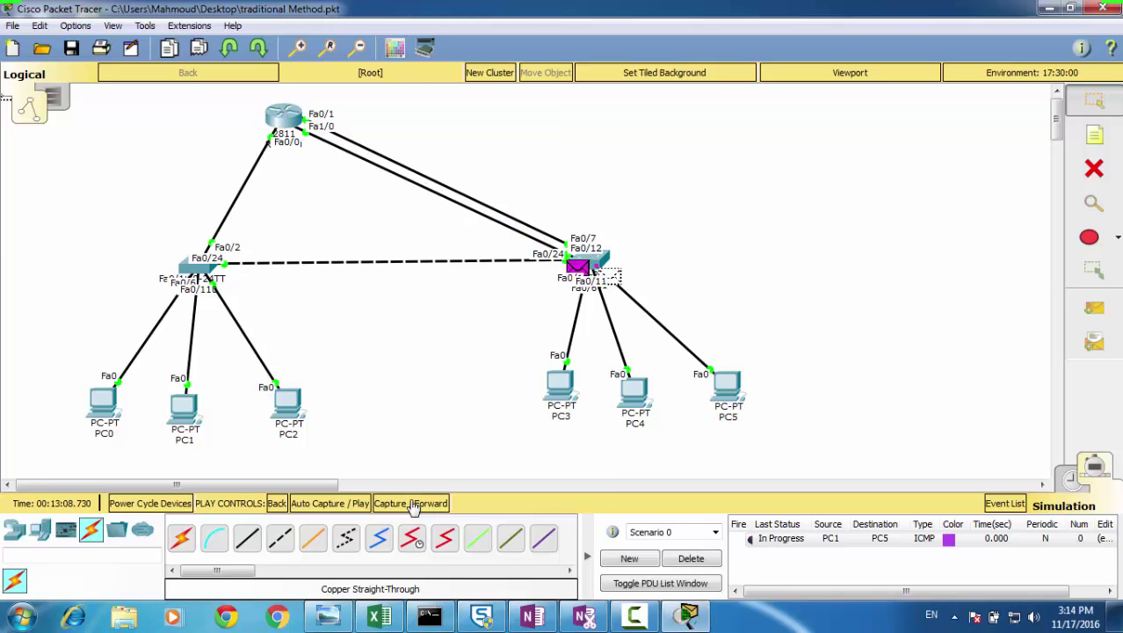
Step: Advance the ICMP simulation between PC1 and PC5 event by event until it finishes, and delete the test scenario
{"action": "left_click", "coordinate": [413, 503]}
{"action": "left_click", "coordinate": [413, 503]}
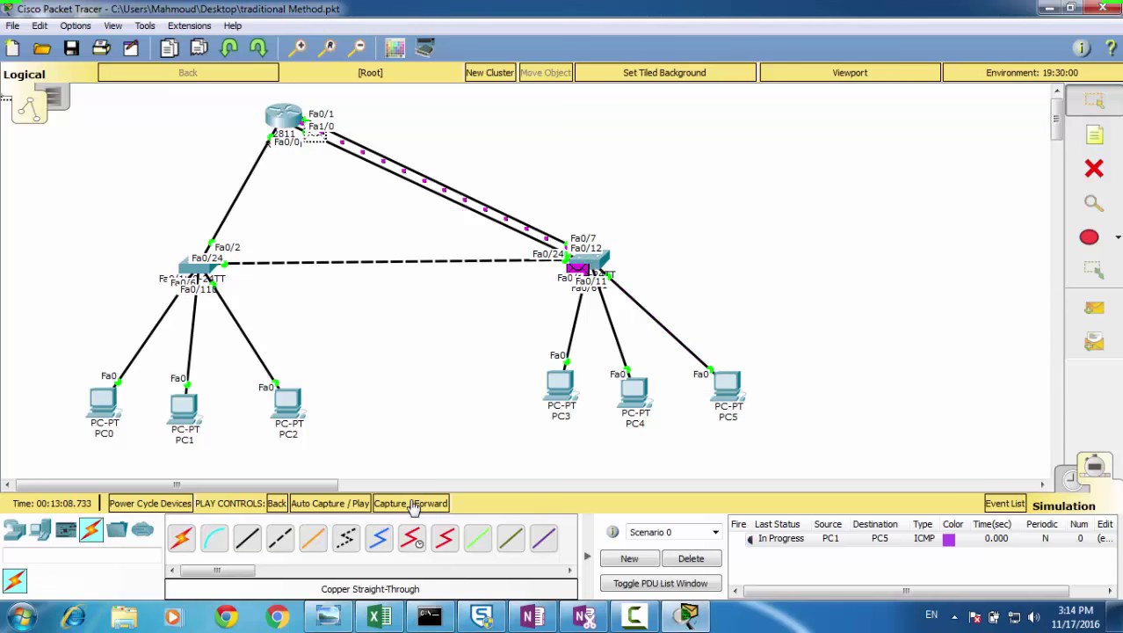
{"action": "left_click", "coordinate": [413, 505]}
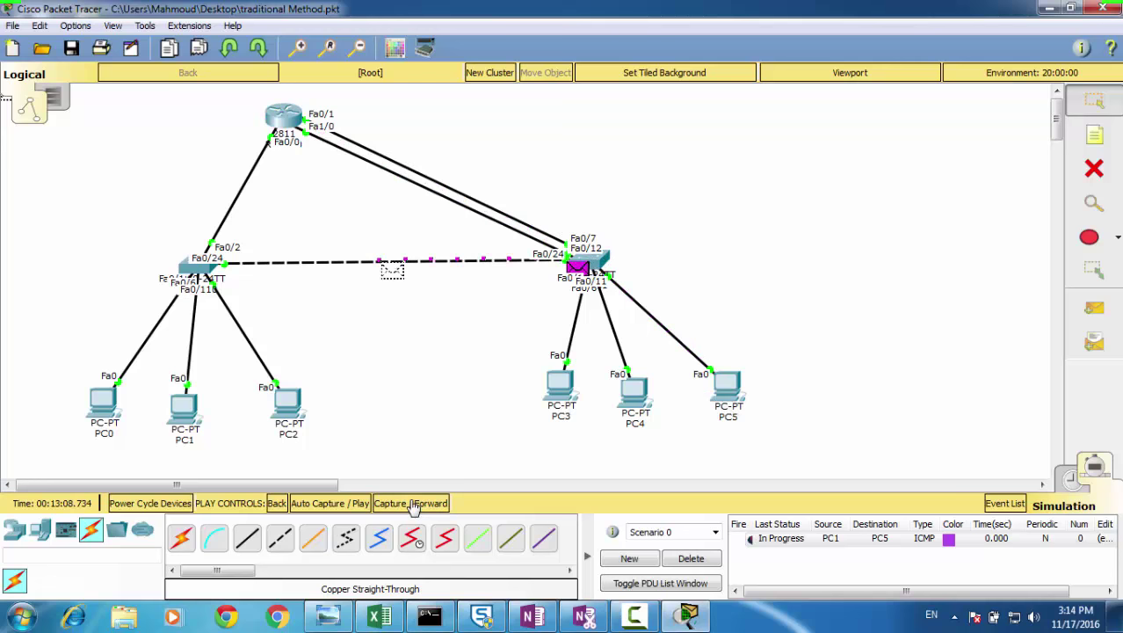
{"action": "left_click", "coordinate": [413, 505]}
{"action": "left_click", "coordinate": [412, 506]}
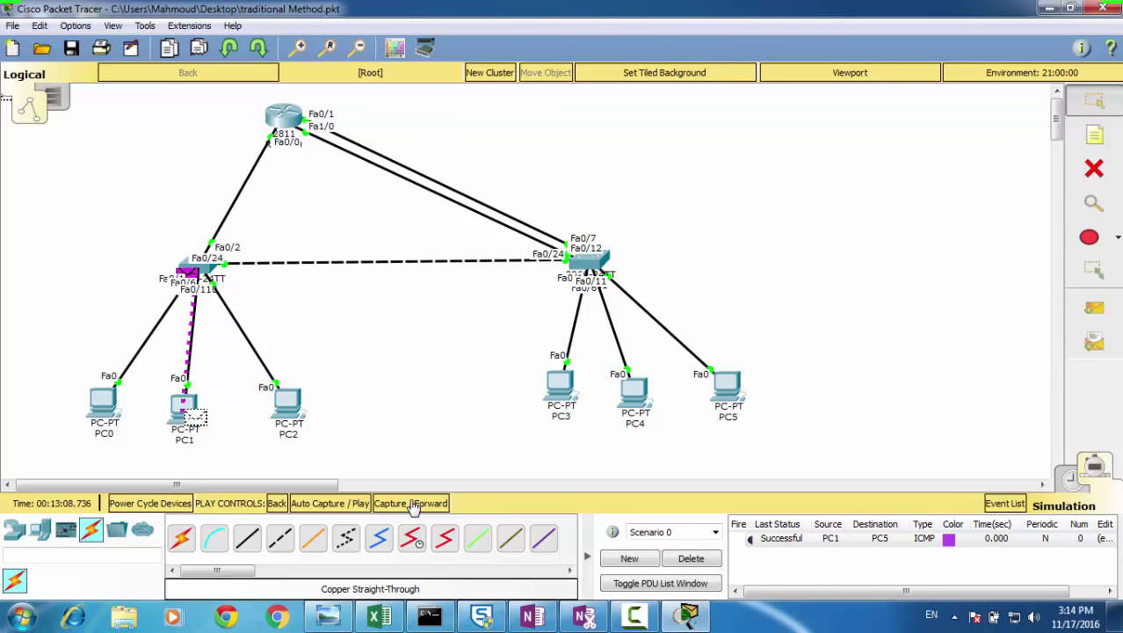
{"action": "left_click", "coordinate": [698, 559]}
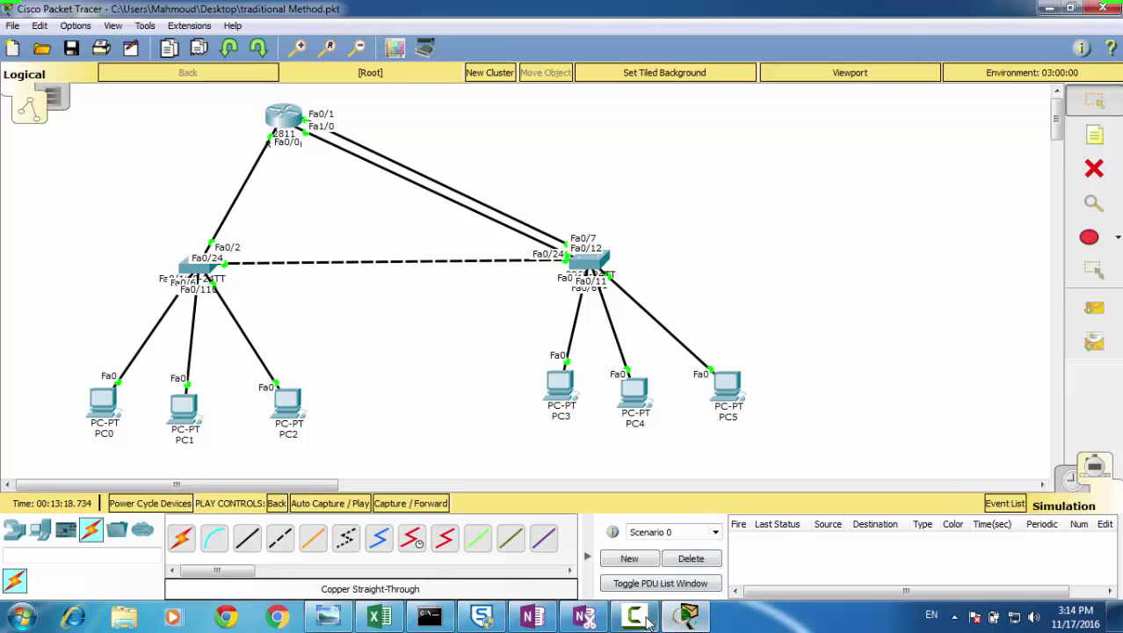
{"action": "left_click", "coordinate": [688, 615]}
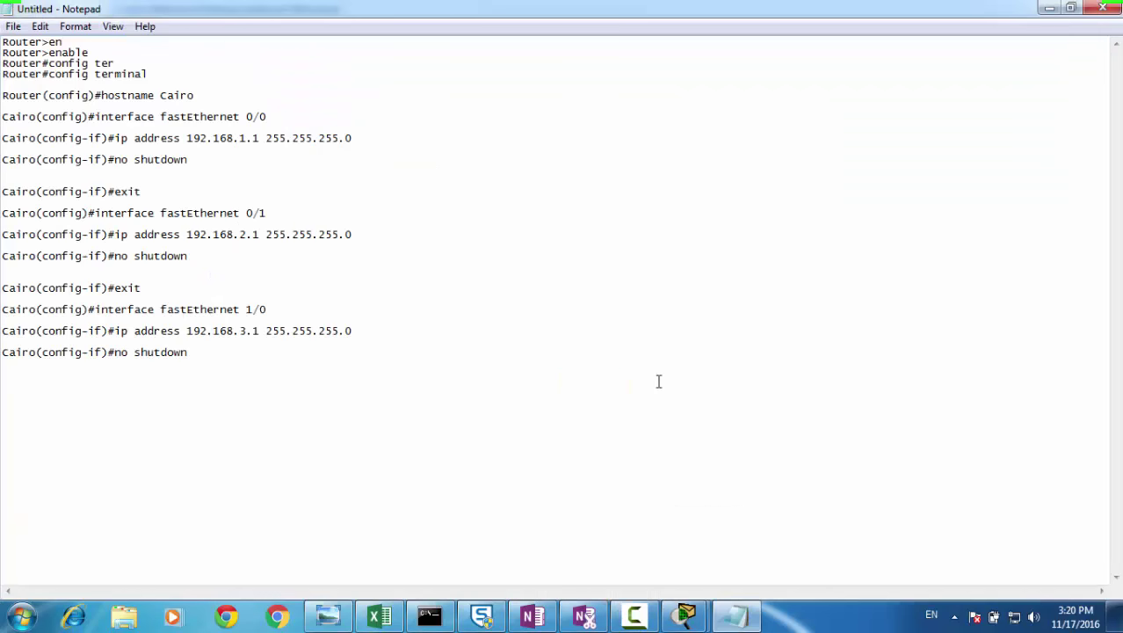
Step: Add a heading line reading "Traditional Method" framed by dashes above the router commands in the text
{"action": "left_click", "coordinate": [4, 42]}
{"action": "key", "text": "Return"}
{"action": "key", "text": "Return"}
{"action": "key", "text": "Return"}
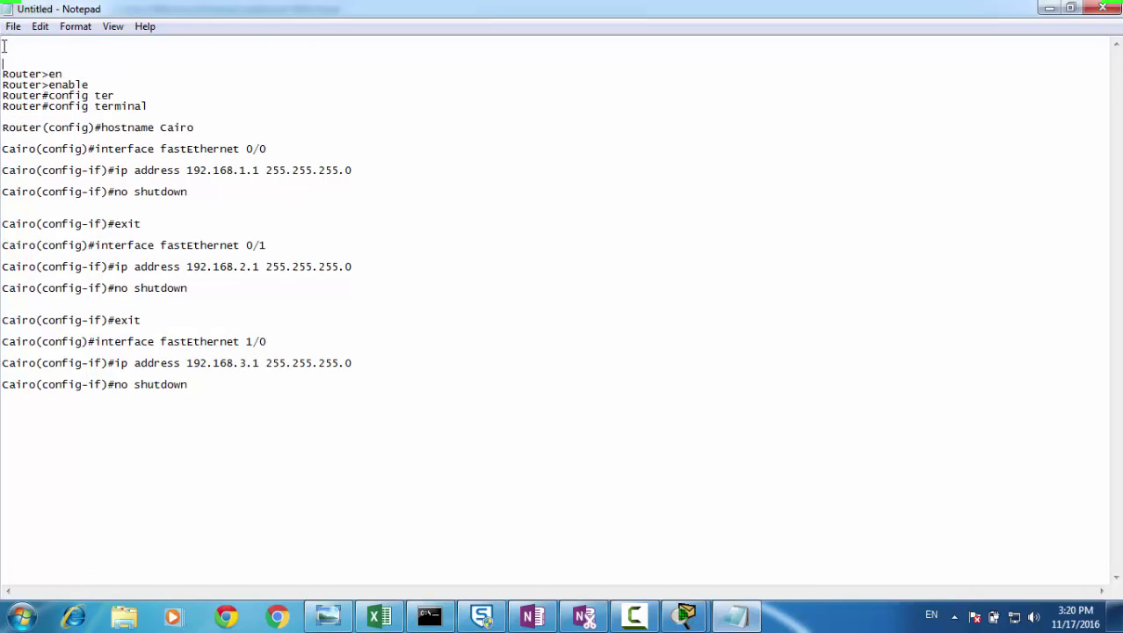
{"action": "type", "text": "-------------------------------------Traditiona"}
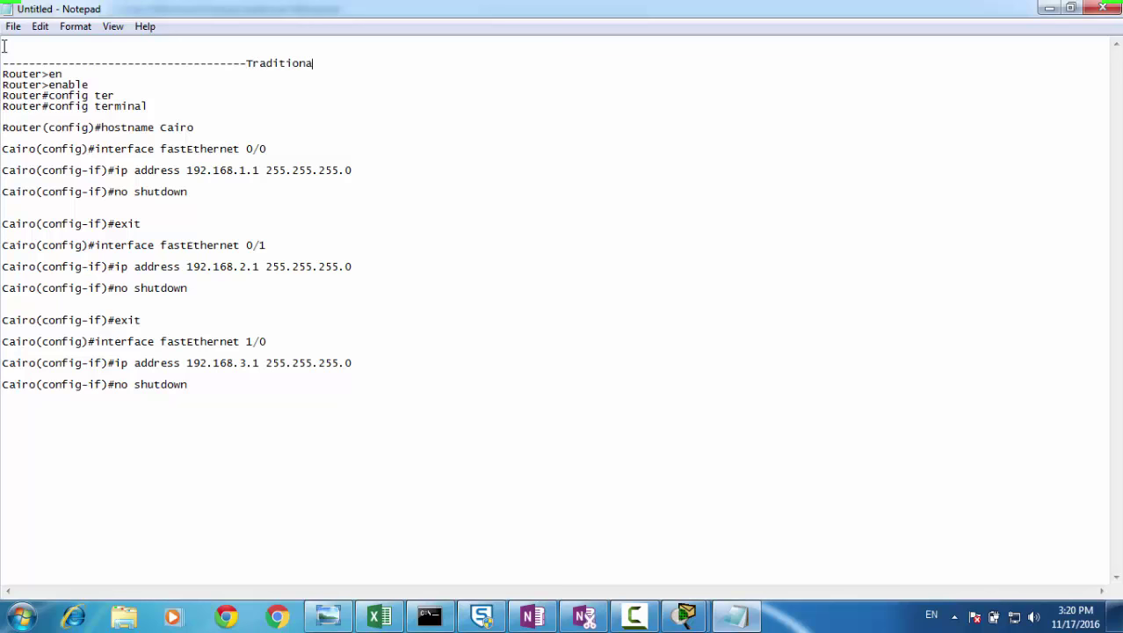
{"action": "type", "text": "l Method------------------------------------------------"}
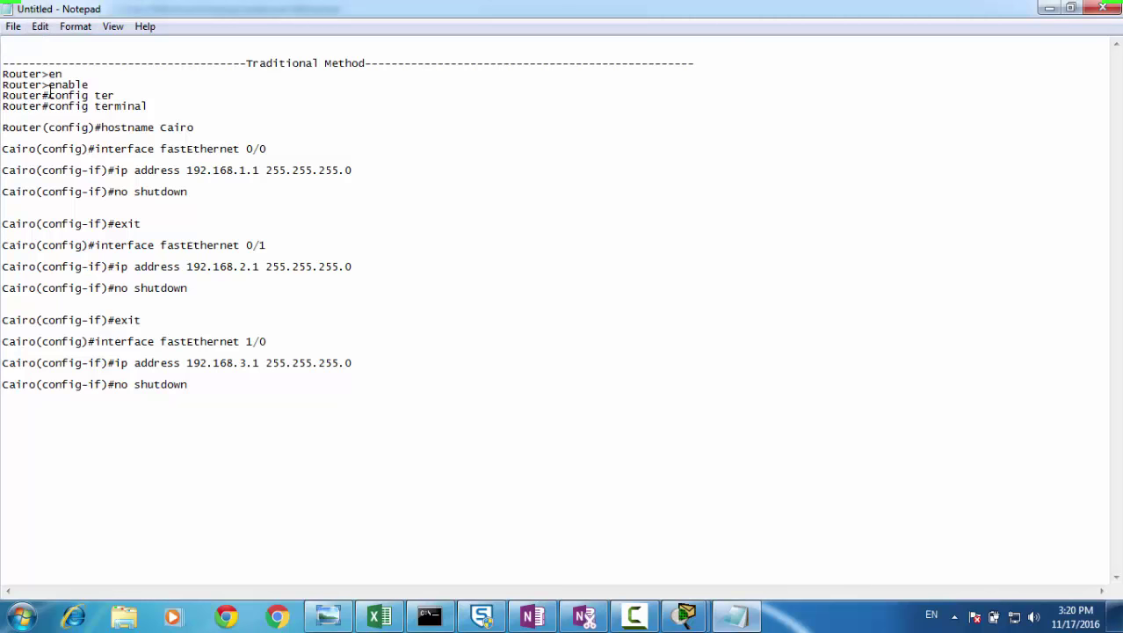
Step: Set the Notepad font to Lucida Console Bold, size 28, and look through the router commands
{"action": "key", "text": "ctrl+a"}
{"action": "left_click", "coordinate": [76, 27]}
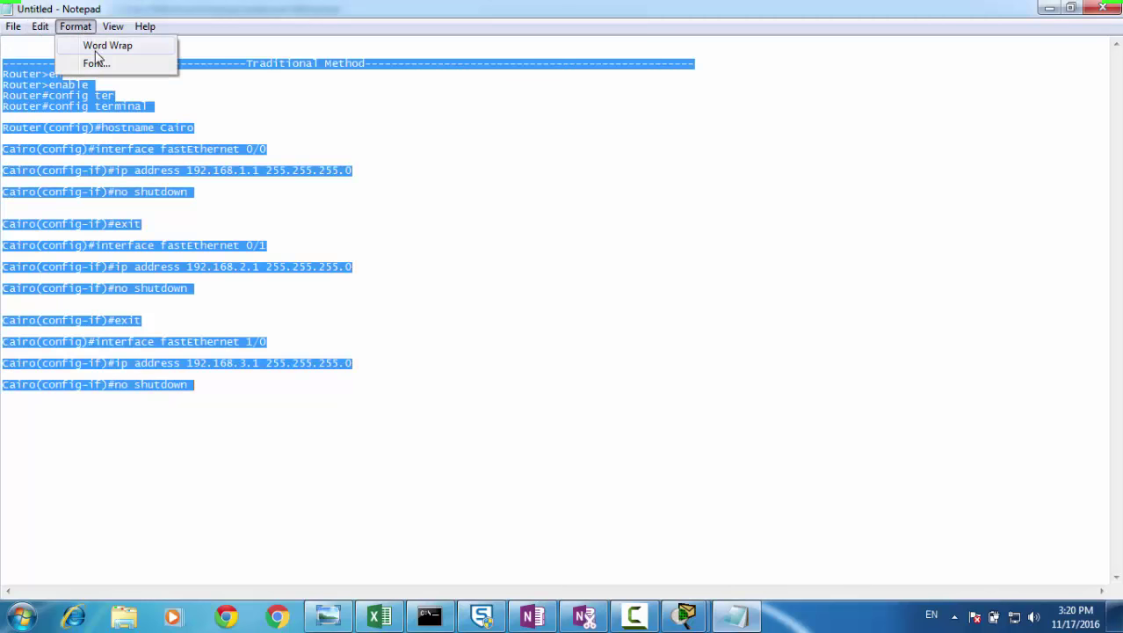
{"action": "left_click", "coordinate": [96, 63]}
{"action": "left_click", "coordinate": [236, 227]}
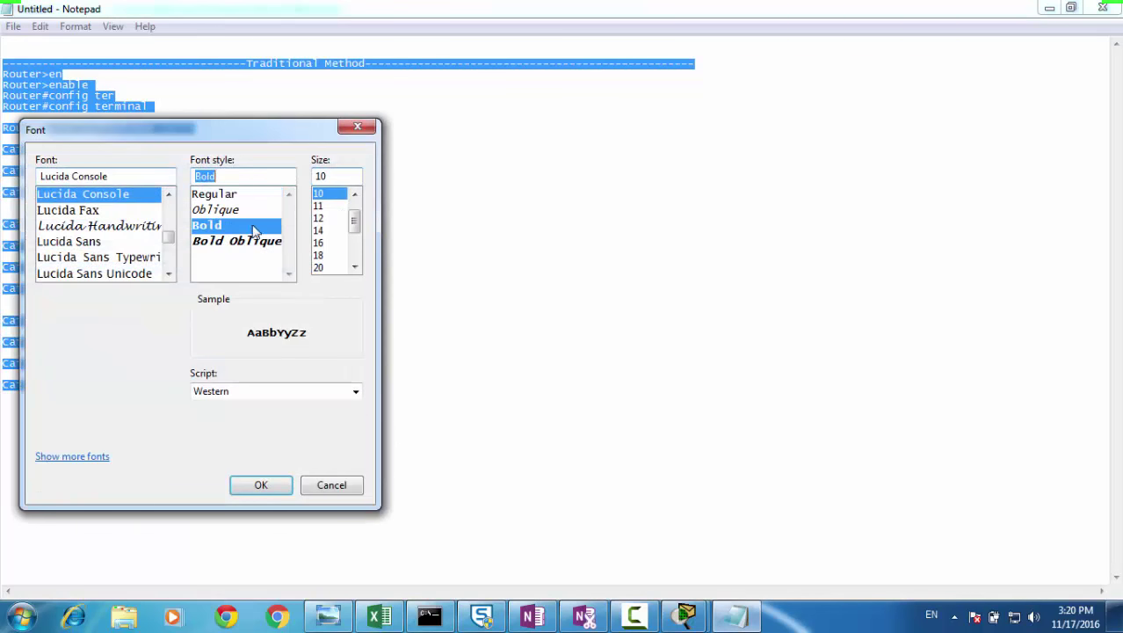
{"action": "left_click", "coordinate": [320, 230]}
{"action": "left_click", "coordinate": [320, 243]}
{"action": "left_click", "coordinate": [320, 255]}
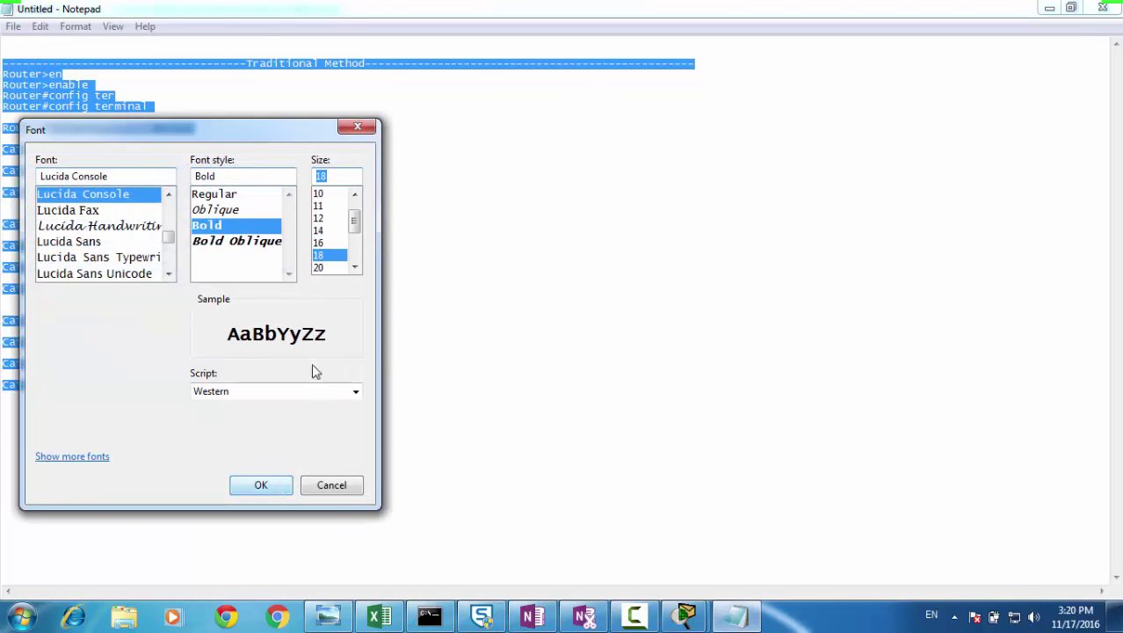
{"action": "left_click", "coordinate": [320, 267]}
{"action": "left_click", "coordinate": [354, 267]}
{"action": "left_click", "coordinate": [354, 268]}
{"action": "left_click", "coordinate": [354, 267]}
{"action": "left_click", "coordinate": [354, 267]}
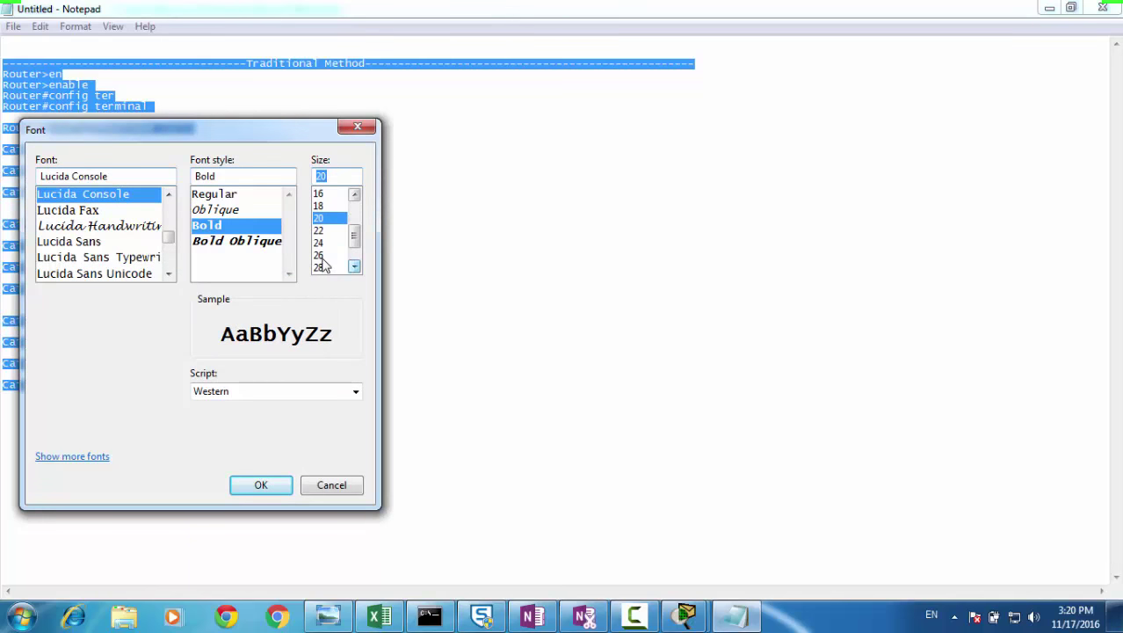
{"action": "left_click", "coordinate": [320, 265]}
{"action": "left_click", "coordinate": [261, 485]}
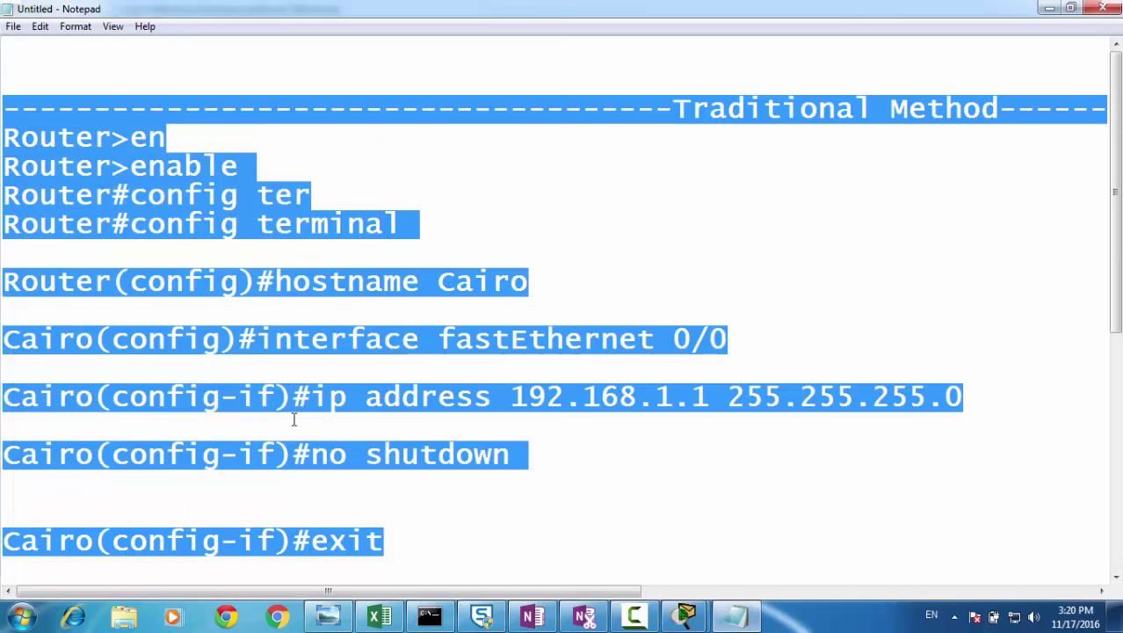
{"action": "left_click", "coordinate": [268, 254]}
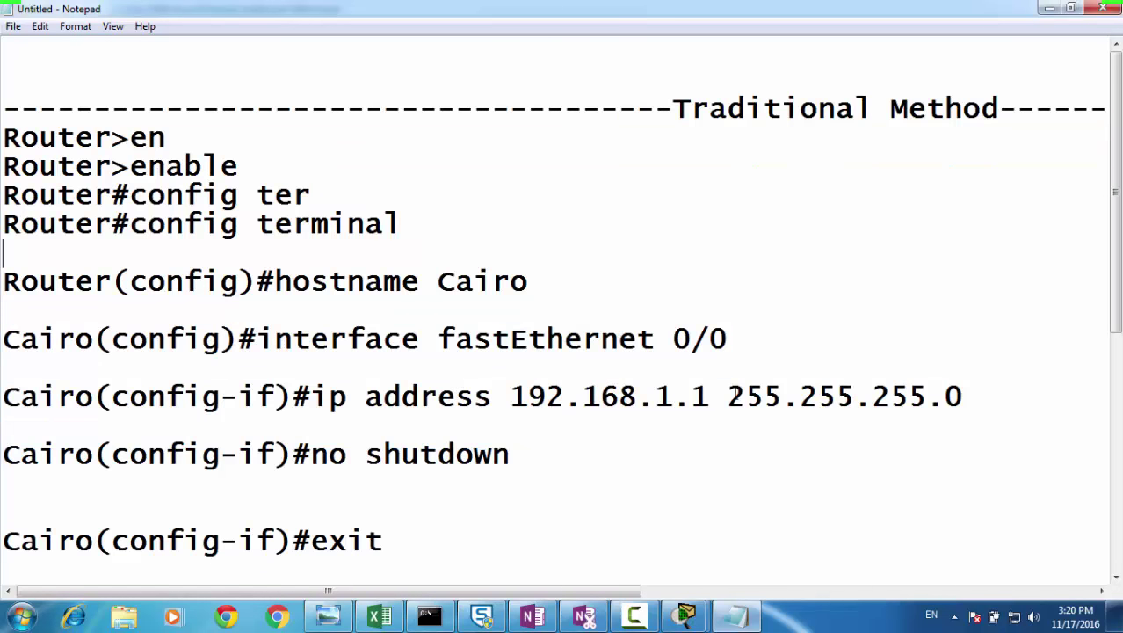
{"action": "scroll", "coordinate": [426, 452], "scroll_direction": "down", "scroll_amount": 4}
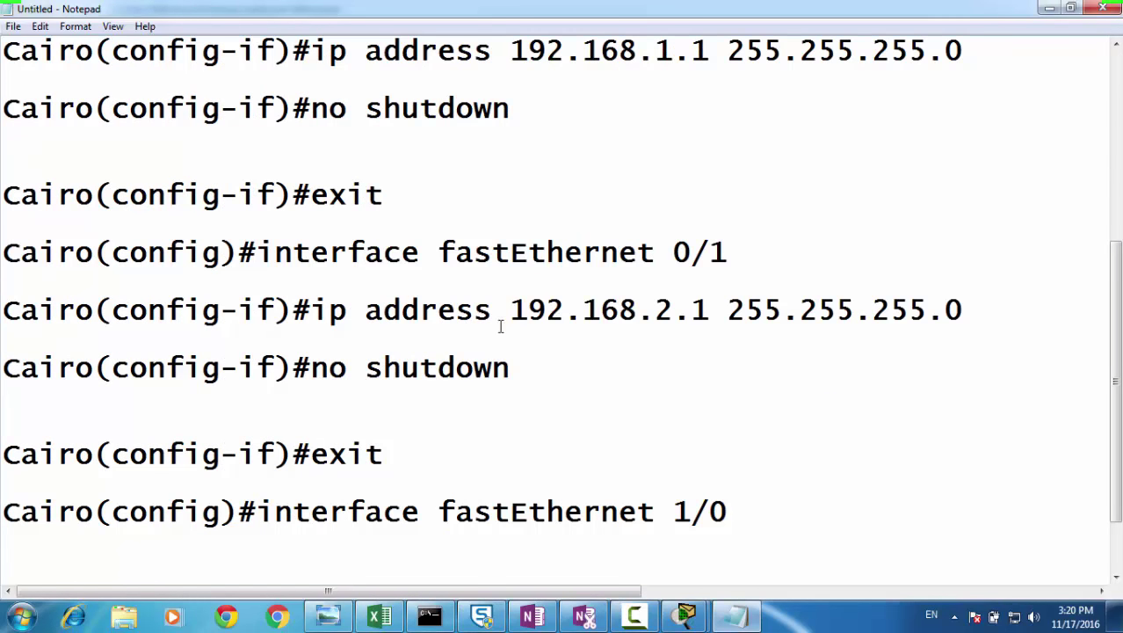
{"action": "scroll", "coordinate": [513, 368], "scroll_direction": "down", "scroll_amount": 1}
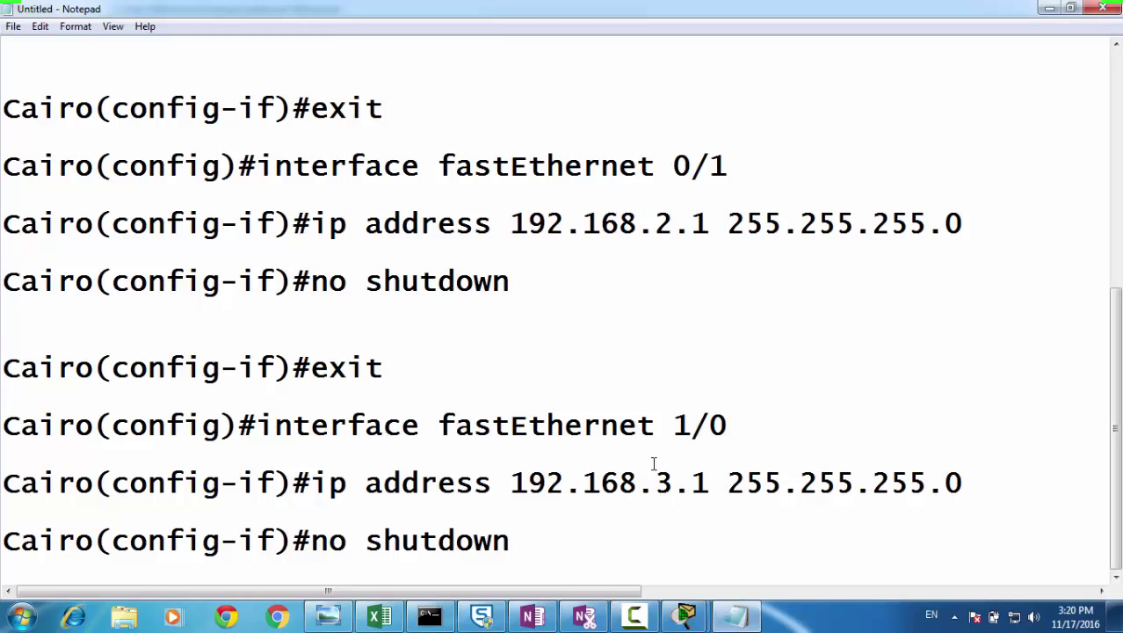
Step: Switch to OneNote and add a new section to the lec7 notebook, keeping its default name
{"action": "left_click", "coordinate": [546, 620]}
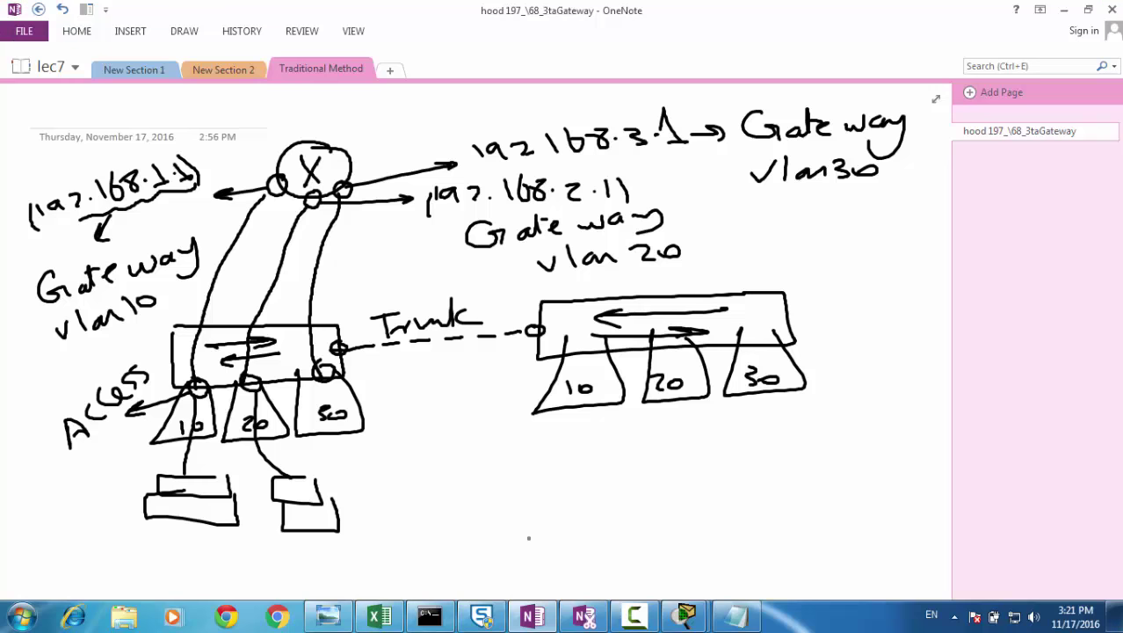
{"action": "left_click", "coordinate": [390, 70]}
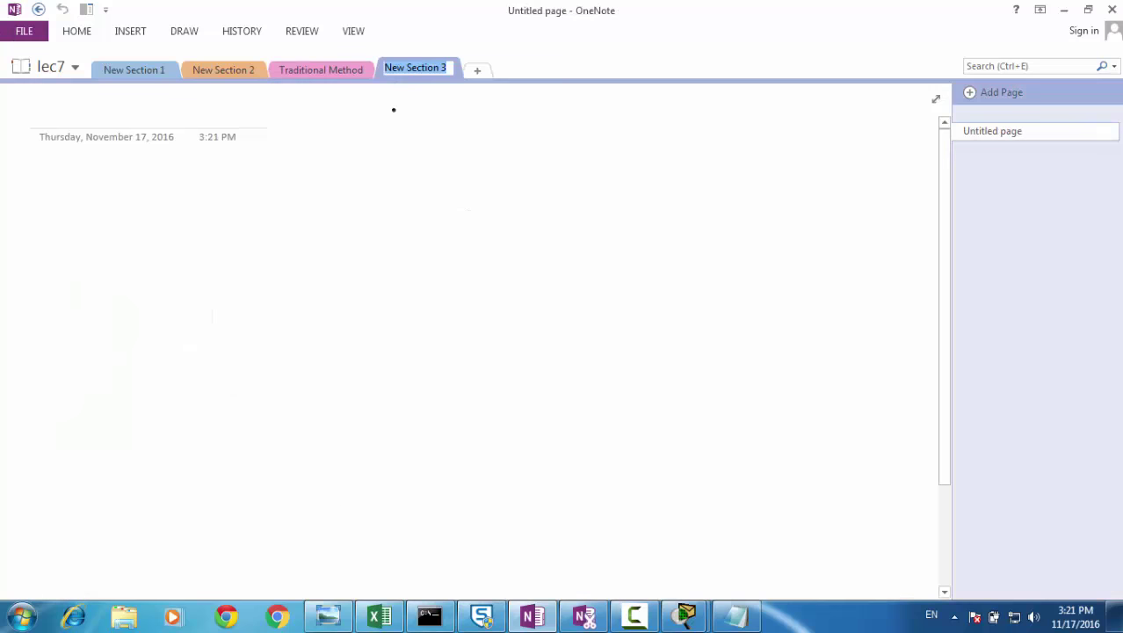
{"action": "left_click", "coordinate": [380, 121]}
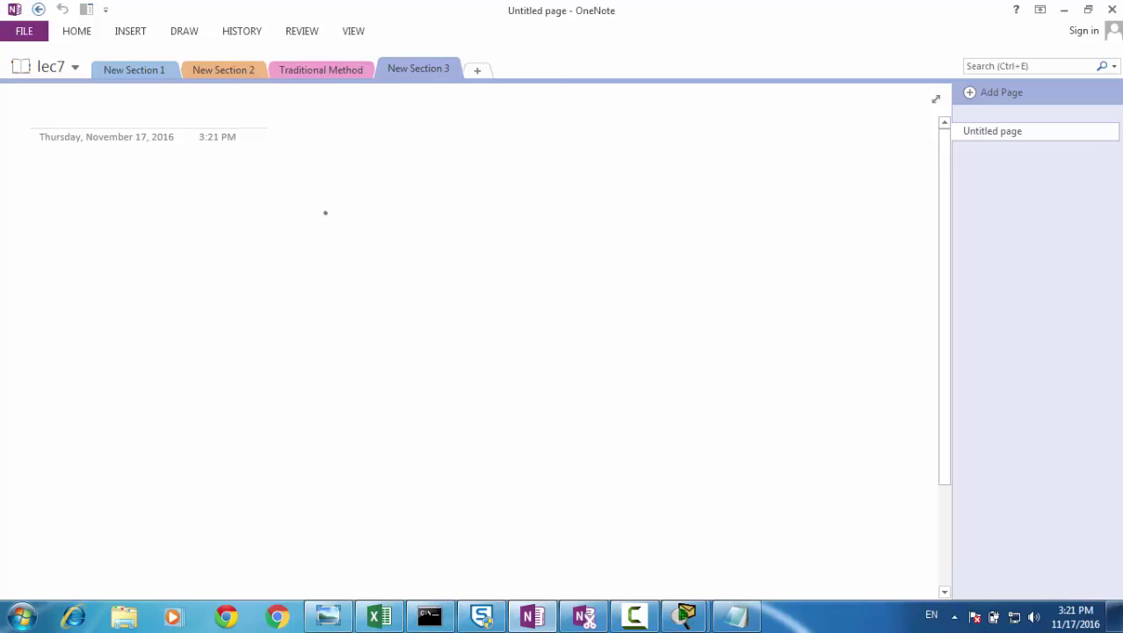
Step: Handwrite the title "2-Router on a stick" across the upper part of the page and underline it with a wavy line
{"action": "mouse_move", "coordinate": [302, 146]}
{"action": "left_mouse_down"}
{"action": "mouse_move", "coordinate": [305, 175]}
{"action": "mouse_move", "coordinate": [332, 170]}
{"action": "left_mouse_up"}
{"action": "mouse_move", "coordinate": [356, 150]}
{"action": "left_mouse_down"}
{"action": "mouse_move", "coordinate": [354, 176]}
{"action": "mouse_move", "coordinate": [397, 160]}
{"action": "left_mouse_up"}
{"action": "mouse_move", "coordinate": [413, 152]}
{"action": "left_mouse_down"}
{"action": "mouse_move", "coordinate": [410, 169]}
{"action": "mouse_move", "coordinate": [451, 144]}
{"action": "mouse_move", "coordinate": [572, 163]}
{"action": "mouse_move", "coordinate": [692, 132]}
{"action": "mouse_move", "coordinate": [747, 141]}
{"action": "mouse_move", "coordinate": [792, 130]}
{"action": "mouse_move", "coordinate": [777, 188]}
{"action": "mouse_move", "coordinate": [275, 206]}
{"action": "left_mouse_up"}
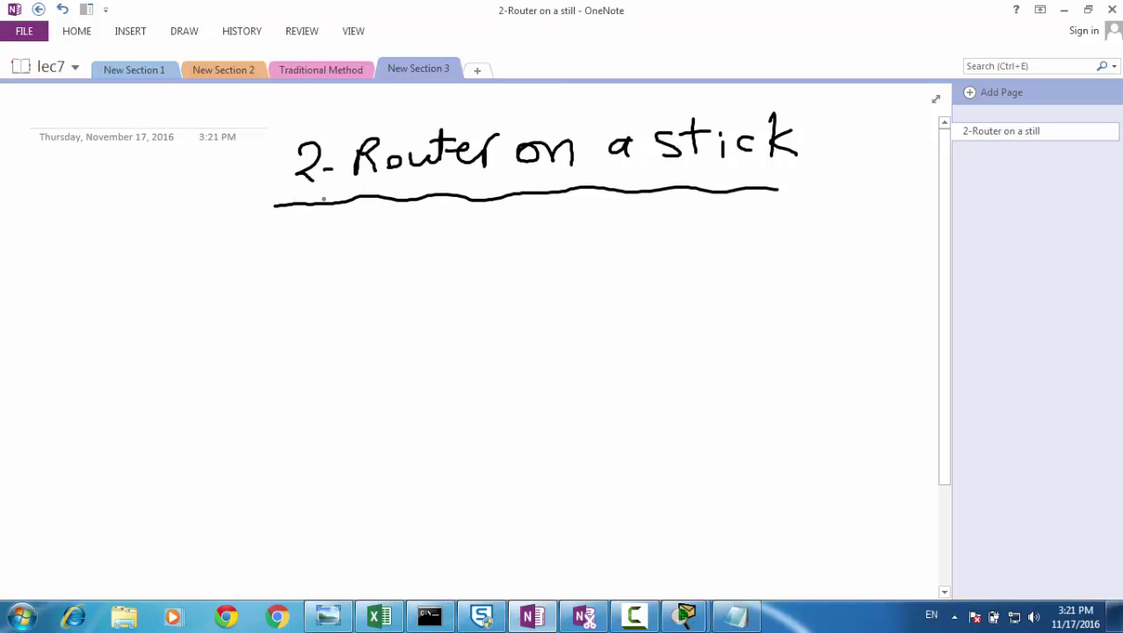
Step: Draw two switches as rectangles side by side in the lower part of the page, each with opposing arrows inside
{"action": "mouse_move", "coordinate": [145, 404]}
{"action": "left_mouse_down"}
{"action": "mouse_move", "coordinate": [343, 399]}
{"action": "mouse_move", "coordinate": [355, 449]}
{"action": "mouse_move", "coordinate": [143, 453]}
{"action": "mouse_move", "coordinate": [138, 412]}
{"action": "mouse_move", "coordinate": [242, 412]}
{"action": "mouse_move", "coordinate": [277, 417]}
{"action": "left_mouse_up"}
{"action": "mouse_move", "coordinate": [281, 428]}
{"action": "left_mouse_down"}
{"action": "mouse_move", "coordinate": [220, 429]}
{"action": "mouse_move", "coordinate": [239, 437]}
{"action": "left_mouse_up"}
{"action": "mouse_move", "coordinate": [602, 384]}
{"action": "left_mouse_down"}
{"action": "mouse_move", "coordinate": [618, 433]}
{"action": "mouse_move", "coordinate": [785, 384]}
{"action": "mouse_move", "coordinate": [807, 443]}
{"action": "left_mouse_up"}
{"action": "mouse_move", "coordinate": [806, 443]}
{"action": "left_mouse_down"}
{"action": "mouse_move", "coordinate": [630, 432]}
{"action": "mouse_move", "coordinate": [716, 400]}
{"action": "mouse_move", "coordinate": [696, 409]}
{"action": "left_mouse_up"}
{"action": "mouse_move", "coordinate": [734, 413]}
{"action": "left_mouse_down"}
{"action": "mouse_move", "coordinate": [672, 413]}
{"action": "mouse_move", "coordinate": [694, 423]}
{"action": "left_mouse_up"}
Step: Draw three VLAN boxes hanging below each of the two switches
{"action": "mouse_move", "coordinate": [155, 450]}
{"action": "left_mouse_down"}
{"action": "mouse_move", "coordinate": [193, 519]}
{"action": "mouse_move", "coordinate": [176, 454]}
{"action": "left_mouse_up"}
{"action": "mouse_move", "coordinate": [211, 444]}
{"action": "left_mouse_down"}
{"action": "mouse_move", "coordinate": [283, 505]}
{"action": "mouse_move", "coordinate": [255, 447]}
{"action": "left_mouse_up"}
{"action": "mouse_move", "coordinate": [301, 442]}
{"action": "left_mouse_down"}
{"action": "mouse_move", "coordinate": [300, 463]}
{"action": "mouse_move", "coordinate": [344, 466]}
{"action": "left_mouse_up"}
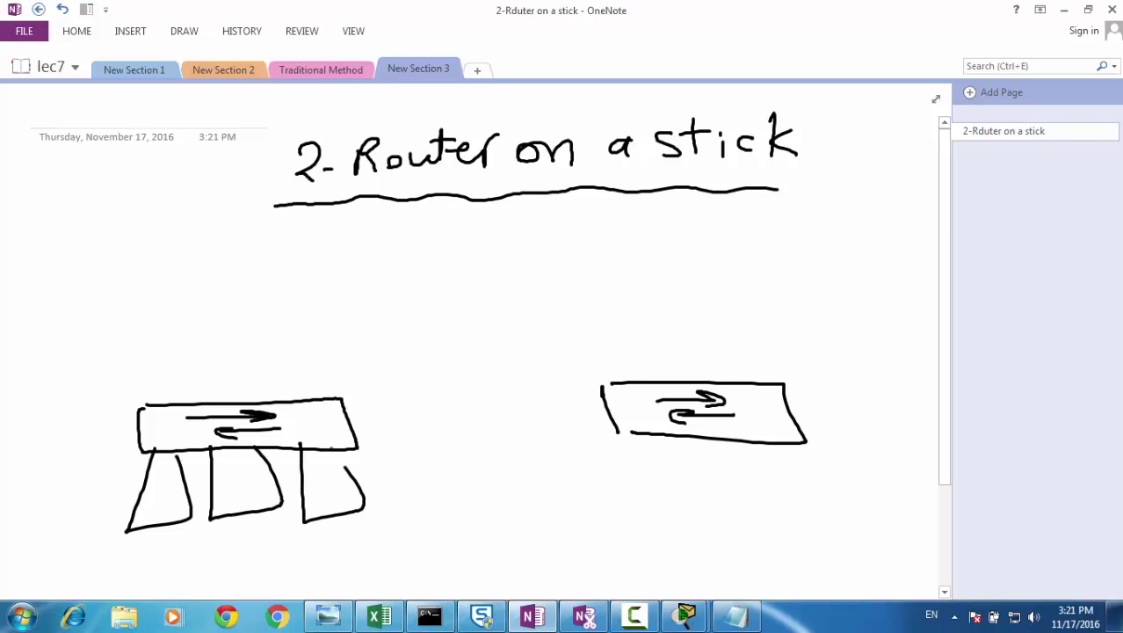
{"action": "mouse_move", "coordinate": [652, 424]}
{"action": "left_mouse_down"}
{"action": "mouse_move", "coordinate": [628, 497]}
{"action": "mouse_move", "coordinate": [704, 487]}
{"action": "mouse_move", "coordinate": [673, 415]}
{"action": "mouse_move", "coordinate": [733, 495]}
{"action": "mouse_move", "coordinate": [780, 488]}
{"action": "mouse_move", "coordinate": [789, 498]}
{"action": "mouse_move", "coordinate": [828, 476]}
{"action": "mouse_move", "coordinate": [796, 433]}
{"action": "left_mouse_up"}
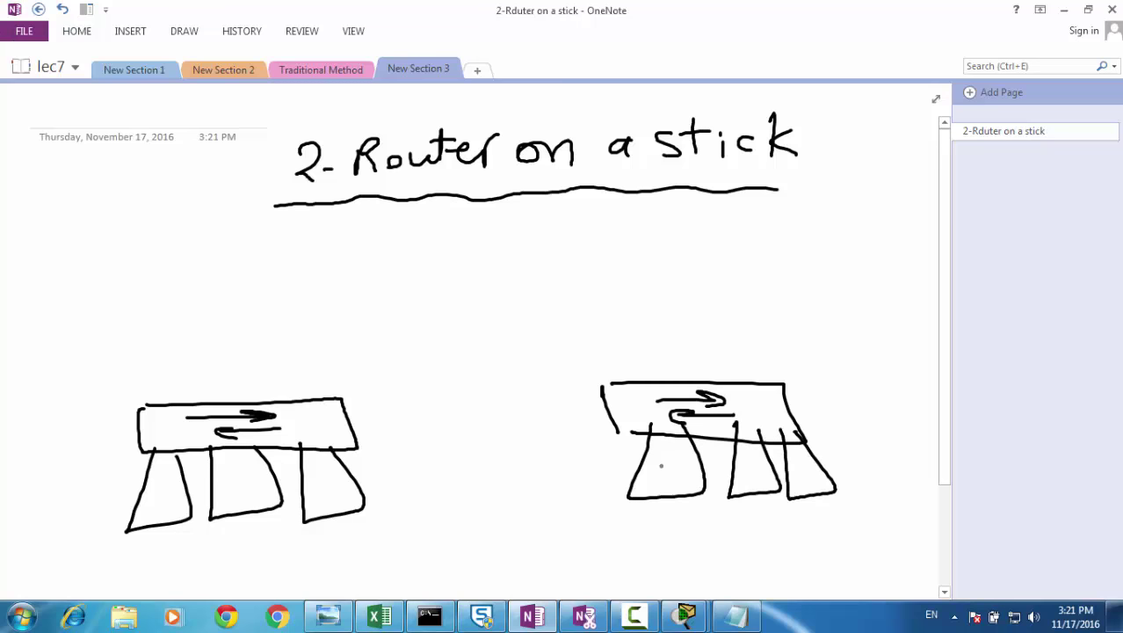
Step: Label the three VLAN boxes under each switch 10, 20 and 30
{"action": "left_click_drag", "start_coordinate": [680, 471], "coordinate": [801, 488]}
{"action": "left_click_drag", "start_coordinate": [820, 485], "coordinate": [824, 481]}
{"action": "left_click_drag", "start_coordinate": [313, 491], "coordinate": [327, 511]}
{"action": "left_click_drag", "start_coordinate": [342, 503], "coordinate": [350, 503]}
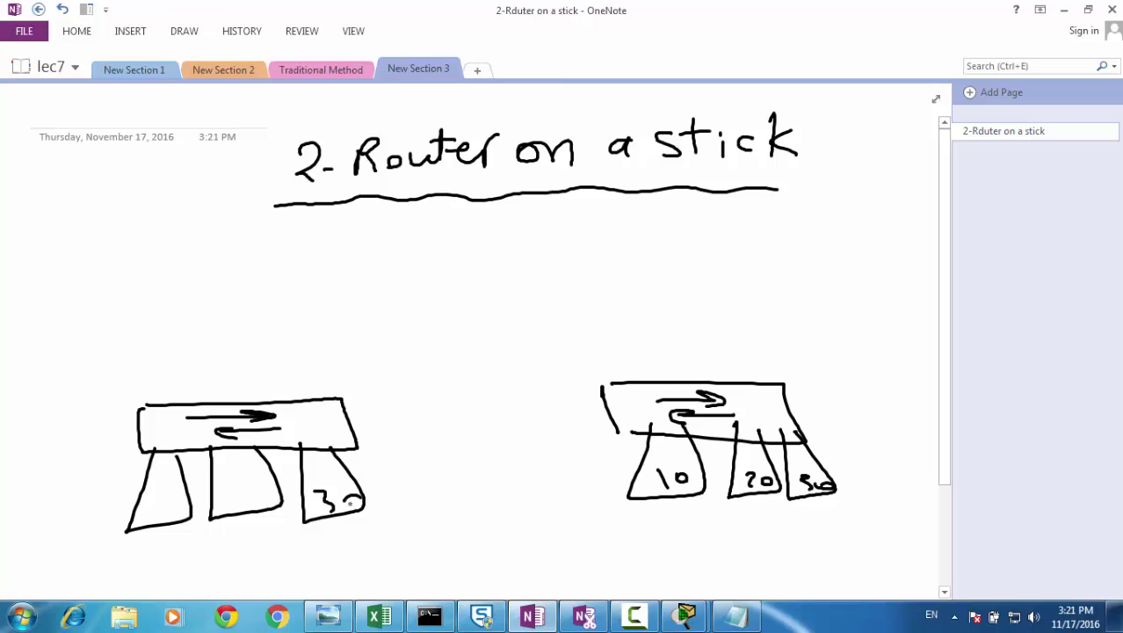
{"action": "left_click_drag", "start_coordinate": [236, 487], "coordinate": [255, 505]}
{"action": "left_click_drag", "start_coordinate": [143, 510], "coordinate": [151, 526]}
{"action": "left_click_drag", "start_coordinate": [172, 508], "coordinate": [171, 508]}
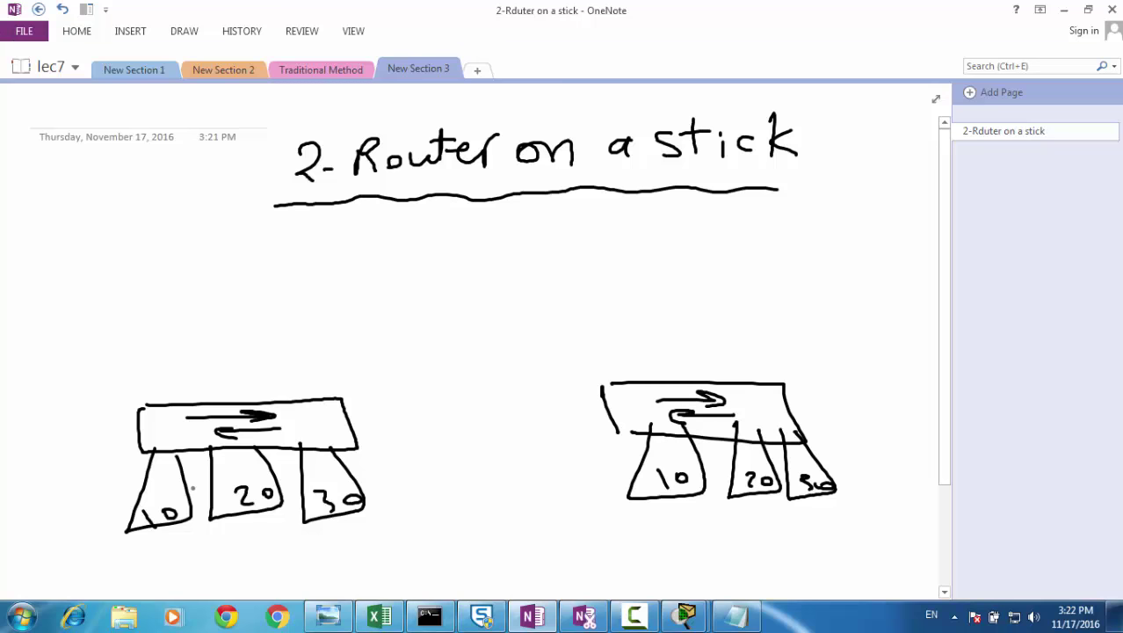
Step: Connect the two switches with a dashed link and circle the port at each end
{"action": "left_click_drag", "start_coordinate": [348, 411], "coordinate": [369, 418]}
{"action": "left_click_drag", "start_coordinate": [382, 414], "coordinate": [404, 413]}
{"action": "left_click_drag", "start_coordinate": [427, 411], "coordinate": [507, 408]}
{"action": "left_click_drag", "start_coordinate": [545, 407], "coordinate": [619, 404]}
{"action": "mouse_move", "coordinate": [620, 402]}
{"action": "left_mouse_down"}
{"action": "mouse_move", "coordinate": [629, 400]}
{"action": "mouse_move", "coordinate": [616, 402]}
{"action": "left_mouse_up"}
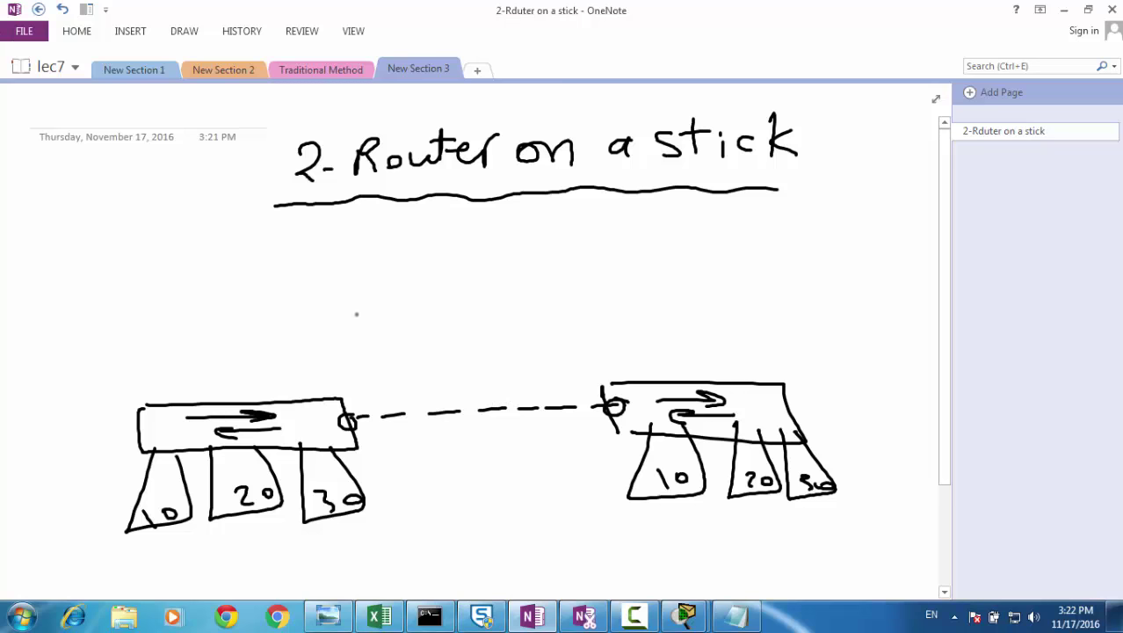
Step: Draw a router above the first switch, join them with one dashed link, and label the switch port "Trunk" with an arrow
{"action": "mouse_move", "coordinate": [207, 202]}
{"action": "left_mouse_down"}
{"action": "mouse_move", "coordinate": [193, 256]}
{"action": "mouse_move", "coordinate": [232, 212]}
{"action": "mouse_move", "coordinate": [209, 204]}
{"action": "mouse_move", "coordinate": [192, 241]}
{"action": "mouse_move", "coordinate": [214, 246]}
{"action": "mouse_move", "coordinate": [210, 274]}
{"action": "mouse_move", "coordinate": [219, 252]}
{"action": "mouse_move", "coordinate": [222, 399]}
{"action": "mouse_move", "coordinate": [235, 403]}
{"action": "left_mouse_up"}
{"action": "left_click_drag", "start_coordinate": [132, 353], "coordinate": [191, 391]}
{"action": "mouse_move", "coordinate": [185, 379]}
{"action": "left_mouse_down"}
{"action": "mouse_move", "coordinate": [193, 391]}
{"action": "mouse_move", "coordinate": [170, 388]}
{"action": "left_mouse_up"}
{"action": "mouse_move", "coordinate": [39, 333]}
{"action": "left_mouse_down"}
{"action": "mouse_move", "coordinate": [67, 323]}
{"action": "mouse_move", "coordinate": [70, 354]}
{"action": "mouse_move", "coordinate": [123, 331]}
{"action": "left_mouse_up"}
{"action": "left_click_drag", "start_coordinate": [130, 309], "coordinate": [128, 327]}
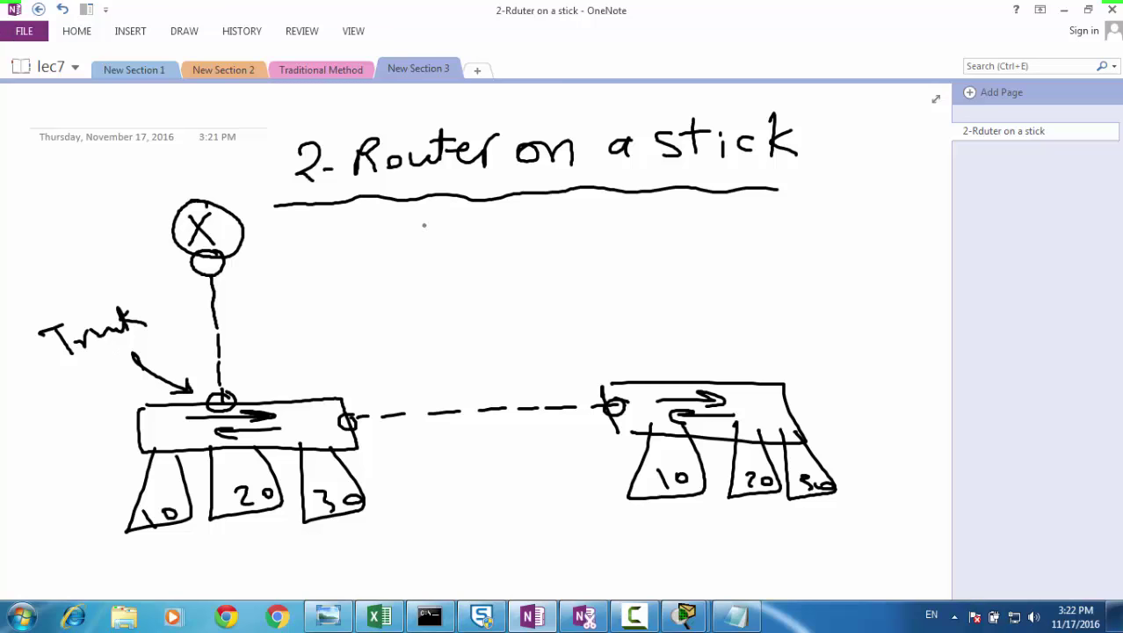
Step: Handwrite the first subinterface name, Fa0/0.100, below the title
{"action": "mouse_move", "coordinate": [401, 235]}
{"action": "left_mouse_down"}
{"action": "mouse_move", "coordinate": [404, 265]}
{"action": "mouse_move", "coordinate": [420, 252]}
{"action": "left_mouse_up"}
{"action": "mouse_move", "coordinate": [439, 252]}
{"action": "left_mouse_down"}
{"action": "mouse_move", "coordinate": [441, 262]}
{"action": "mouse_move", "coordinate": [488, 265]}
{"action": "mouse_move", "coordinate": [510, 248]}
{"action": "left_mouse_up"}
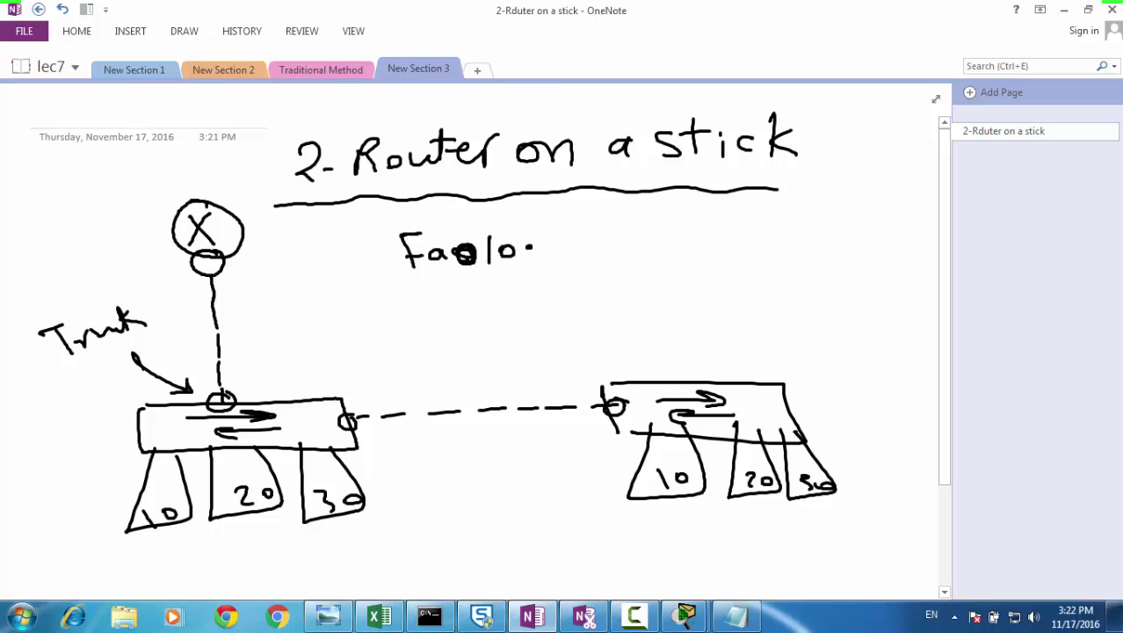
{"action": "mouse_move", "coordinate": [534, 227]}
{"action": "left_mouse_down"}
{"action": "mouse_move", "coordinate": [536, 253]}
{"action": "mouse_move", "coordinate": [555, 234]}
{"action": "mouse_move", "coordinate": [580, 234]}
{"action": "left_mouse_up"}
Step: Handwrite the second subinterface name, Fa0/0.200, below Fa0/0.100
{"action": "left_click_drag", "start_coordinate": [420, 280], "coordinate": [445, 277]}
{"action": "mouse_move", "coordinate": [422, 281]}
{"action": "left_mouse_down"}
{"action": "mouse_move", "coordinate": [425, 308]}
{"action": "mouse_move", "coordinate": [447, 296]}
{"action": "left_mouse_up"}
{"action": "left_click_drag", "start_coordinate": [466, 294], "coordinate": [487, 292]}
{"action": "mouse_move", "coordinate": [497, 283]}
{"action": "left_mouse_down"}
{"action": "mouse_move", "coordinate": [499, 304]}
{"action": "mouse_move", "coordinate": [528, 291]}
{"action": "left_mouse_up"}
{"action": "left_click_drag", "start_coordinate": [540, 292], "coordinate": [546, 294]}
{"action": "mouse_move", "coordinate": [554, 280]}
{"action": "left_mouse_down"}
{"action": "mouse_move", "coordinate": [577, 293]}
{"action": "mouse_move", "coordinate": [586, 280]}
{"action": "left_mouse_up"}
{"action": "mouse_move", "coordinate": [611, 274]}
{"action": "left_mouse_down"}
{"action": "mouse_move", "coordinate": [603, 281]}
{"action": "mouse_move", "coordinate": [612, 273]}
{"action": "left_mouse_up"}
Step: Handwrite the third subinterface name, Fa0/0.300, below Fa0/0.200
{"action": "left_click_drag", "start_coordinate": [446, 324], "coordinate": [471, 316]}
{"action": "left_click_drag", "start_coordinate": [450, 322], "coordinate": [463, 355]}
{"action": "left_click_drag", "start_coordinate": [518, 332], "coordinate": [516, 334]}
{"action": "mouse_move", "coordinate": [529, 318]}
{"action": "left_mouse_down"}
{"action": "mouse_move", "coordinate": [527, 337]}
{"action": "mouse_move", "coordinate": [594, 330]}
{"action": "left_mouse_up"}
{"action": "left_click_drag", "start_coordinate": [621, 310], "coordinate": [645, 311]}
{"action": "left_click", "coordinate": [659, 285]}
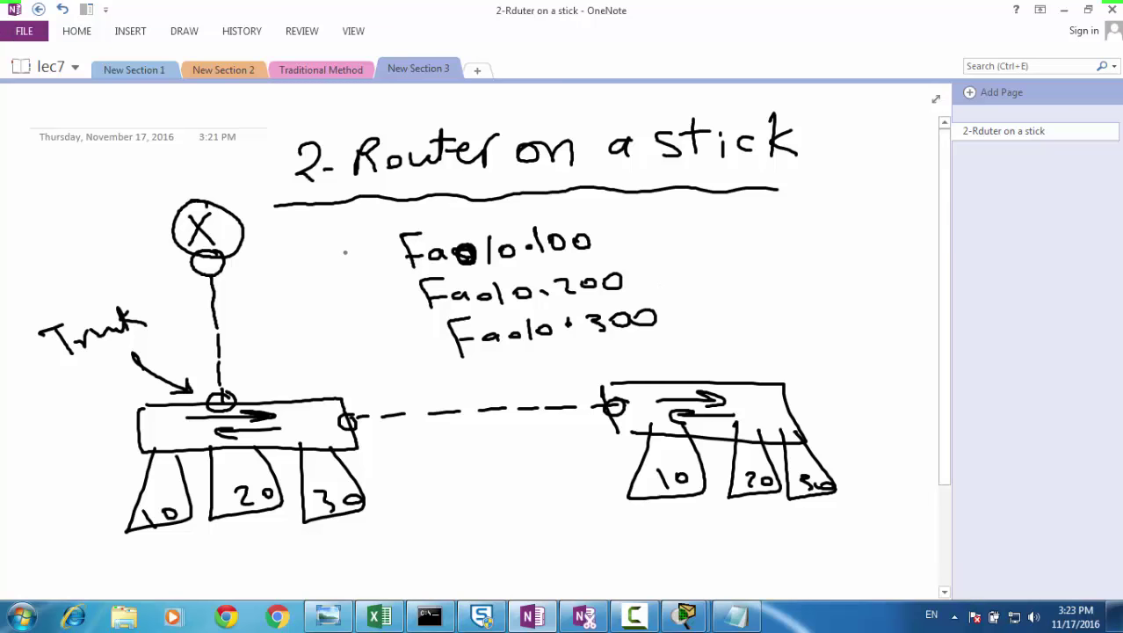
Step: Bracket the three subinterface names and draw an arrow from the bracket to the handwritten label "Sub interface"
{"action": "left_click_drag", "start_coordinate": [357, 247], "coordinate": [399, 331]}
{"action": "mouse_move", "coordinate": [351, 295]}
{"action": "left_mouse_down"}
{"action": "mouse_move", "coordinate": [331, 296]}
{"action": "mouse_move", "coordinate": [434, 456]}
{"action": "mouse_move", "coordinate": [406, 451]}
{"action": "mouse_move", "coordinate": [406, 492]}
{"action": "left_mouse_up"}
{"action": "left_click_drag", "start_coordinate": [420, 483], "coordinate": [526, 483]}
{"action": "mouse_move", "coordinate": [533, 453]}
{"action": "left_mouse_down"}
{"action": "mouse_move", "coordinate": [536, 481]}
{"action": "mouse_move", "coordinate": [544, 459]}
{"action": "left_mouse_up"}
{"action": "mouse_move", "coordinate": [539, 471]}
{"action": "left_mouse_down"}
{"action": "mouse_move", "coordinate": [575, 444]}
{"action": "mouse_move", "coordinate": [610, 466]}
{"action": "left_mouse_up"}
{"action": "left_click_drag", "start_coordinate": [621, 464], "coordinate": [642, 458]}
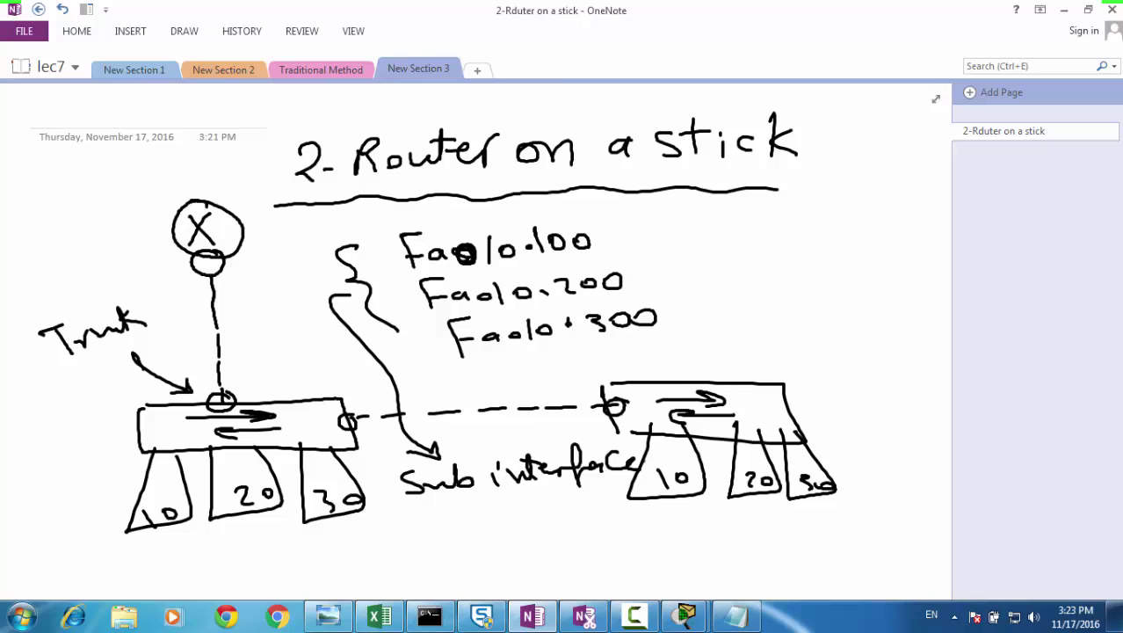
Step: Draw an arrow from Fa0/0.100 and write its address 192.168.1.1 beside it
{"action": "mouse_move", "coordinate": [608, 235]}
{"action": "left_mouse_down"}
{"action": "mouse_move", "coordinate": [724, 226]}
{"action": "mouse_move", "coordinate": [736, 214]}
{"action": "mouse_move", "coordinate": [770, 230]}
{"action": "left_mouse_up"}
{"action": "mouse_move", "coordinate": [787, 211]}
{"action": "left_mouse_down"}
{"action": "mouse_move", "coordinate": [782, 230]}
{"action": "mouse_move", "coordinate": [827, 230]}
{"action": "mouse_move", "coordinate": [847, 207]}
{"action": "mouse_move", "coordinate": [868, 230]}
{"action": "left_mouse_up"}
{"action": "left_click", "coordinate": [835, 224]}
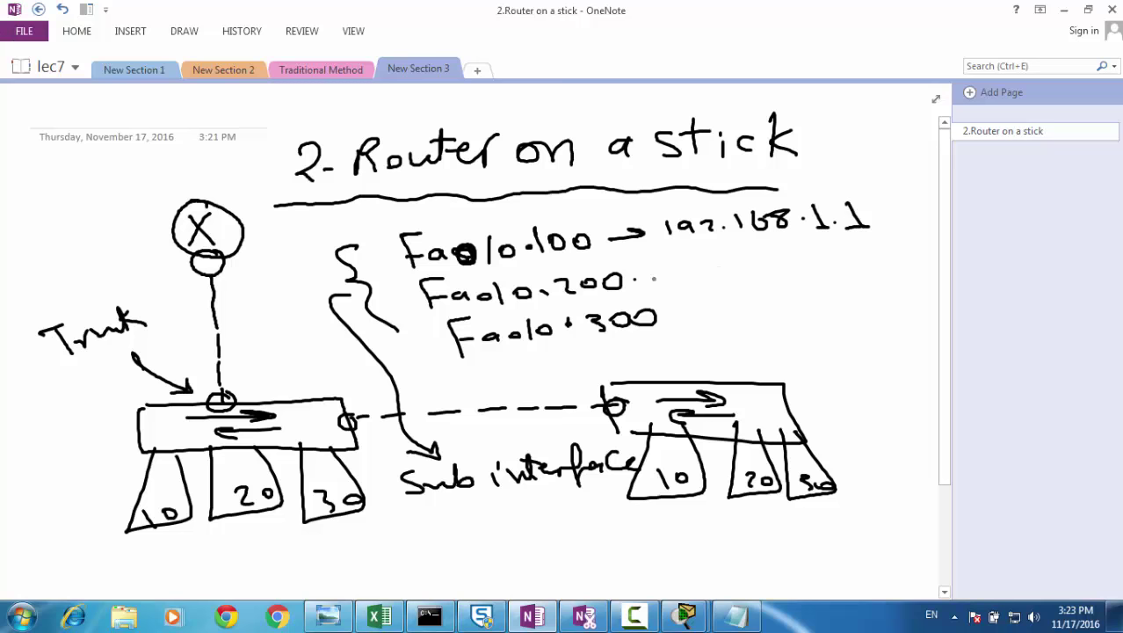
Step: Draw an arrow from Fa0/0.200 and write its address 192.168.2.1 beside it
{"action": "left_click_drag", "start_coordinate": [634, 275], "coordinate": [671, 274]}
{"action": "mouse_move", "coordinate": [690, 263]}
{"action": "left_mouse_down"}
{"action": "mouse_move", "coordinate": [694, 276]}
{"action": "mouse_move", "coordinate": [740, 271]}
{"action": "left_mouse_up"}
{"action": "mouse_move", "coordinate": [766, 251]}
{"action": "left_mouse_down"}
{"action": "mouse_move", "coordinate": [769, 265]}
{"action": "mouse_move", "coordinate": [789, 269]}
{"action": "left_mouse_up"}
{"action": "left_click_drag", "start_coordinate": [813, 247], "coordinate": [815, 266]}
{"action": "left_click", "coordinate": [825, 263]}
{"action": "mouse_move", "coordinate": [832, 250]}
{"action": "left_mouse_down"}
{"action": "mouse_move", "coordinate": [846, 264]}
{"action": "mouse_move", "coordinate": [871, 262]}
{"action": "left_mouse_up"}
{"action": "left_click", "coordinate": [854, 262]}
Step: Draw an arrow from Fa0/0.300 with its address 192.168.3.1, and accept changing the color scheme to Windows 7 Basic
{"action": "left_click_drag", "start_coordinate": [668, 318], "coordinate": [710, 313]}
{"action": "left_click", "coordinate": [729, 303]}
{"action": "left_click_drag", "start_coordinate": [699, 306], "coordinate": [731, 315]}
{"action": "mouse_move", "coordinate": [748, 300]}
{"action": "left_mouse_down"}
{"action": "mouse_move", "coordinate": [746, 315]}
{"action": "mouse_move", "coordinate": [802, 311]}
{"action": "left_mouse_up"}
{"action": "left_click", "coordinate": [784, 310]}
{"action": "mouse_move", "coordinate": [821, 284]}
{"action": "left_mouse_down"}
{"action": "mouse_move", "coordinate": [860, 292]}
{"action": "mouse_move", "coordinate": [894, 302]}
{"action": "left_mouse_up"}
{"action": "left_click", "coordinate": [859, 293]}
{"action": "left_click", "coordinate": [881, 298]}
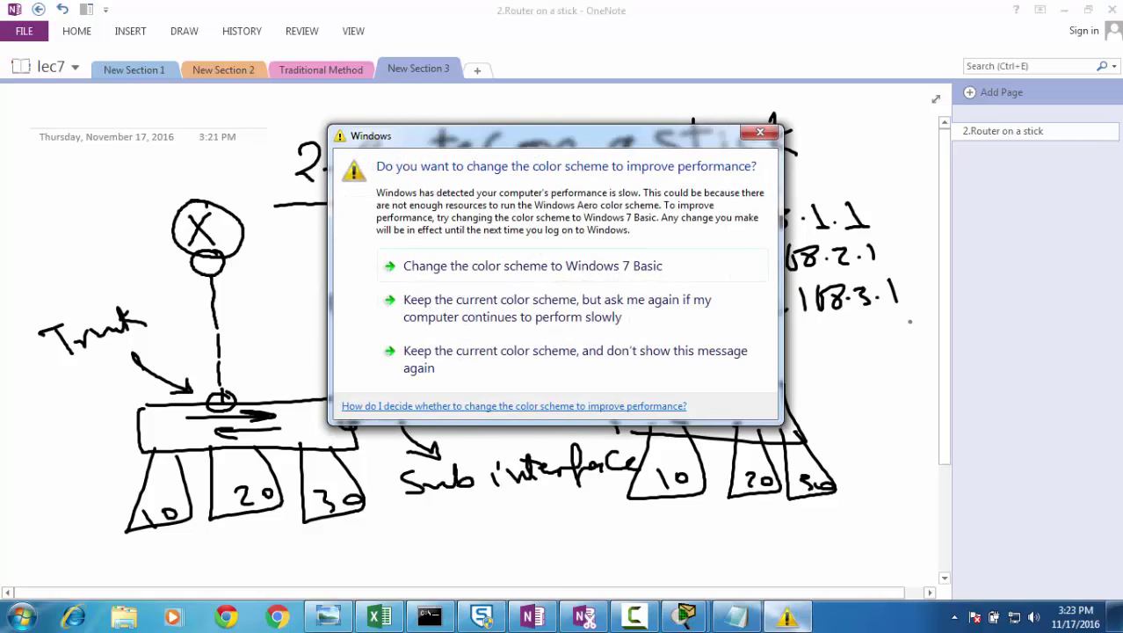
{"action": "left_click", "coordinate": [563, 266]}
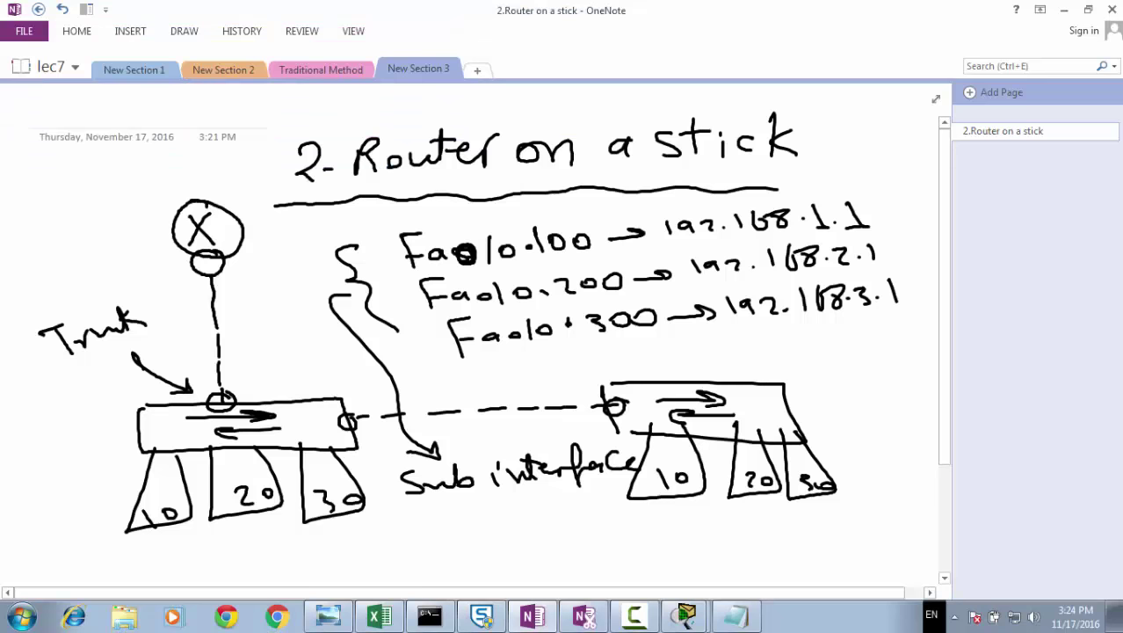
Step: Label the switch port facing the router 0/23, underline the number, and draw an arrow from "Trunk" to the router's port
{"action": "mouse_move", "coordinate": [252, 376]}
{"action": "left_mouse_down"}
{"action": "mouse_move", "coordinate": [257, 387]}
{"action": "mouse_move", "coordinate": [294, 376]}
{"action": "left_mouse_up"}
{"action": "left_click_drag", "start_coordinate": [298, 380], "coordinate": [274, 397]}
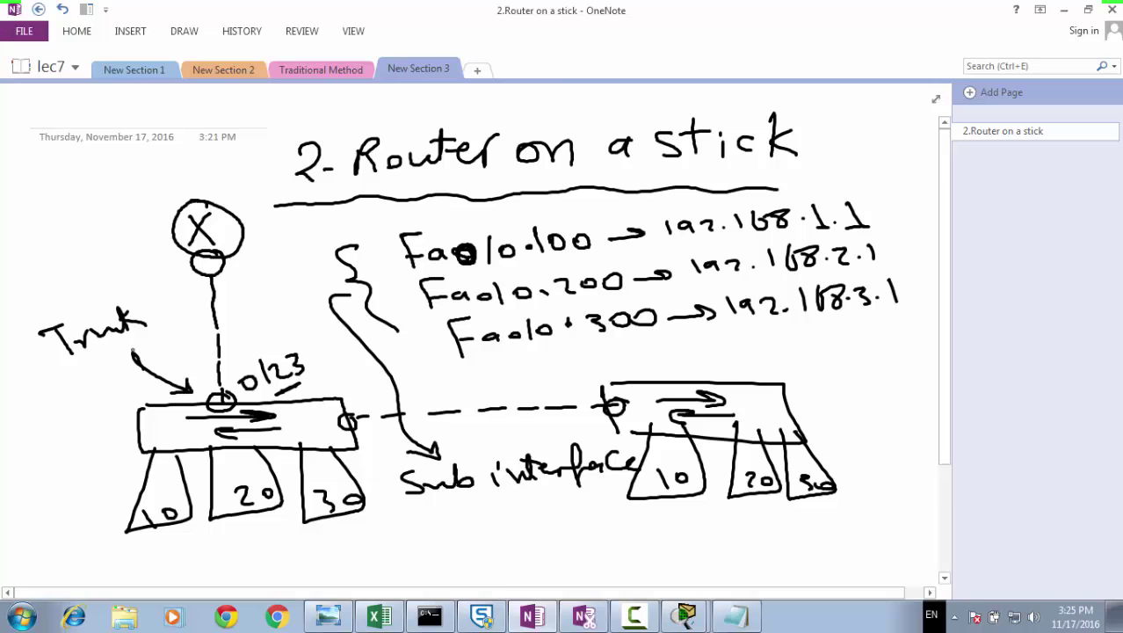
{"action": "mouse_move", "coordinate": [128, 302]}
{"action": "left_mouse_down"}
{"action": "mouse_move", "coordinate": [184, 261]}
{"action": "mouse_move", "coordinate": [179, 272]}
{"action": "left_mouse_up"}
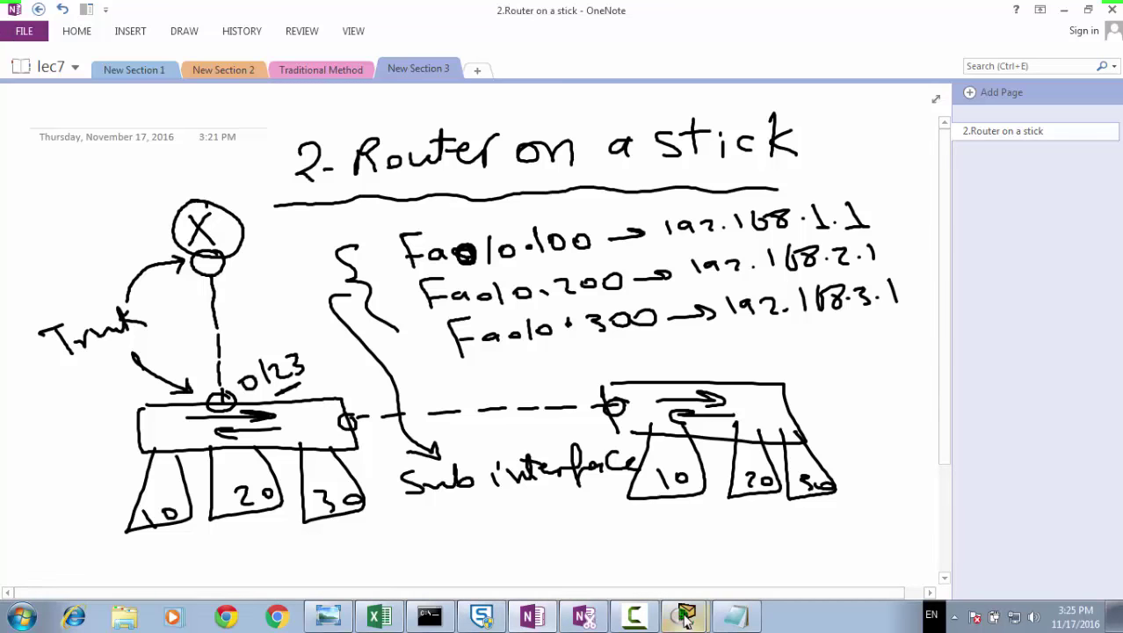
Step: Switch to Packet Tracer and bring up the traditional Method.pkt topology
{"action": "mouse_move", "coordinate": [686, 615]}
{"action": "left_click", "coordinate": [673, 554]}
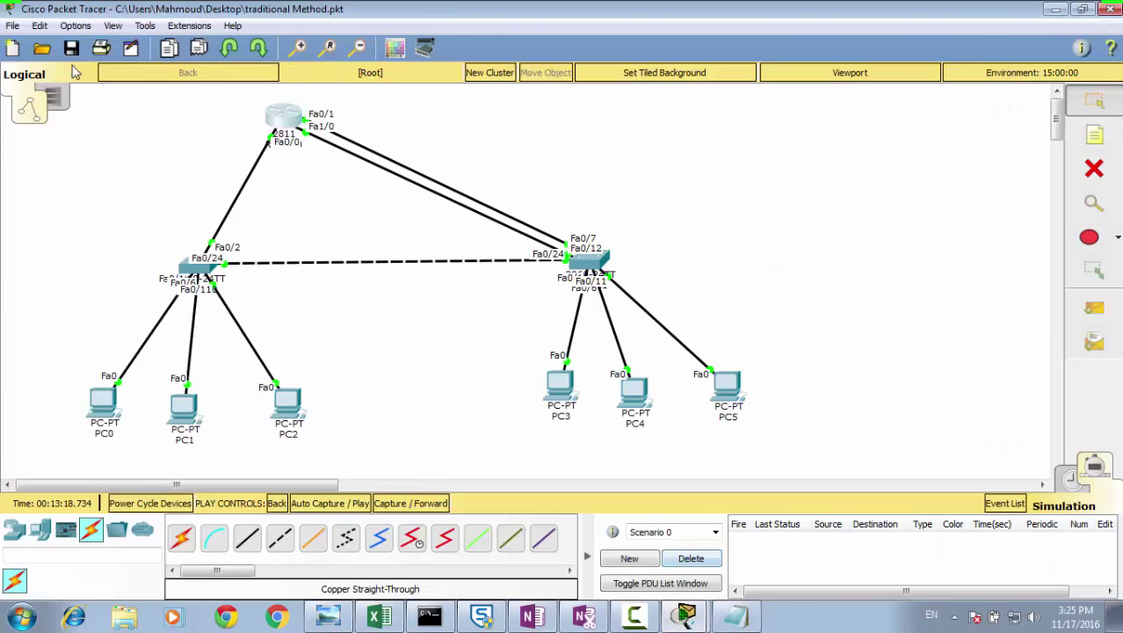
Step: Open Basic Vlan.pkt from the Desktop without saving the current network, and fast-forward the simulation time
{"action": "left_click", "coordinate": [41, 47]}
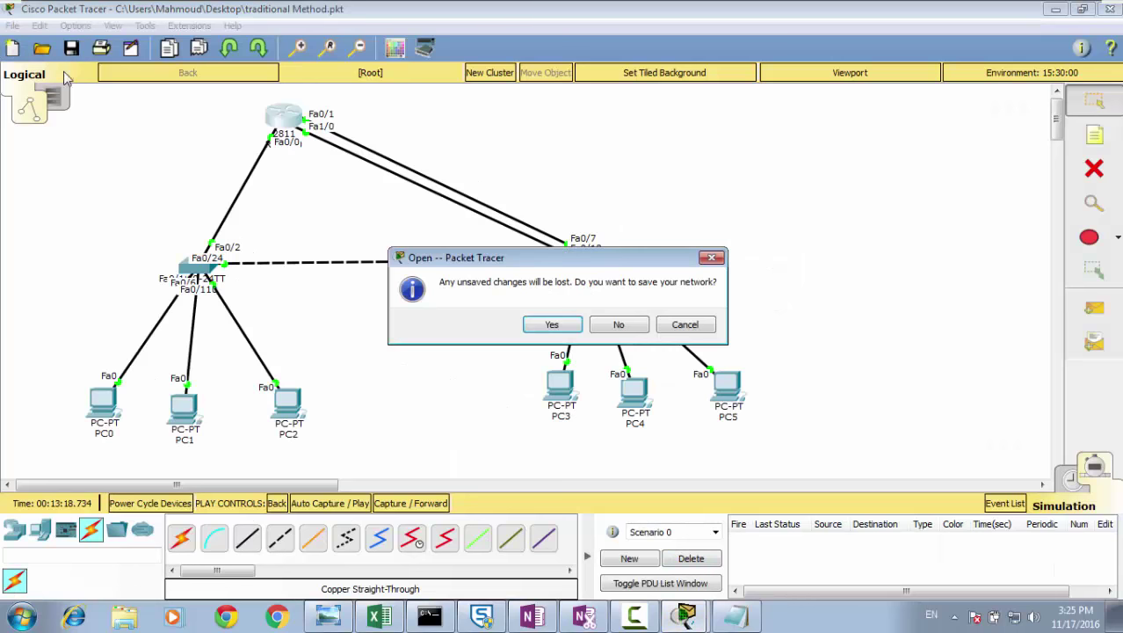
{"action": "left_click", "coordinate": [618, 324]}
{"action": "left_click_drag", "start_coordinate": [545, 173], "coordinate": [546, 219]}
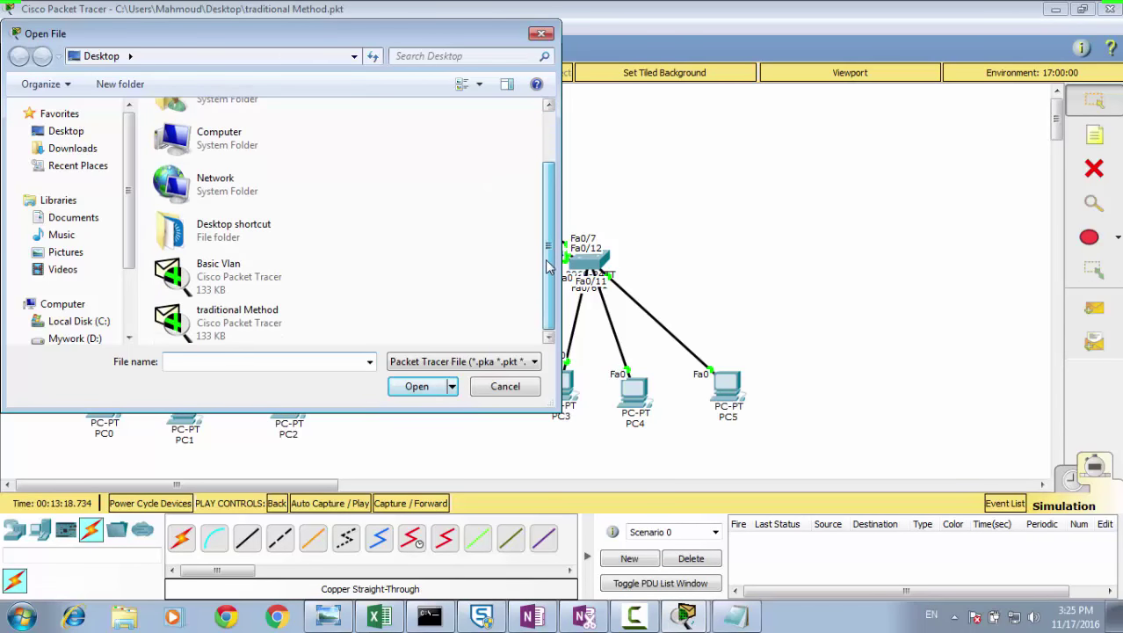
{"action": "double_click", "coordinate": [264, 279]}
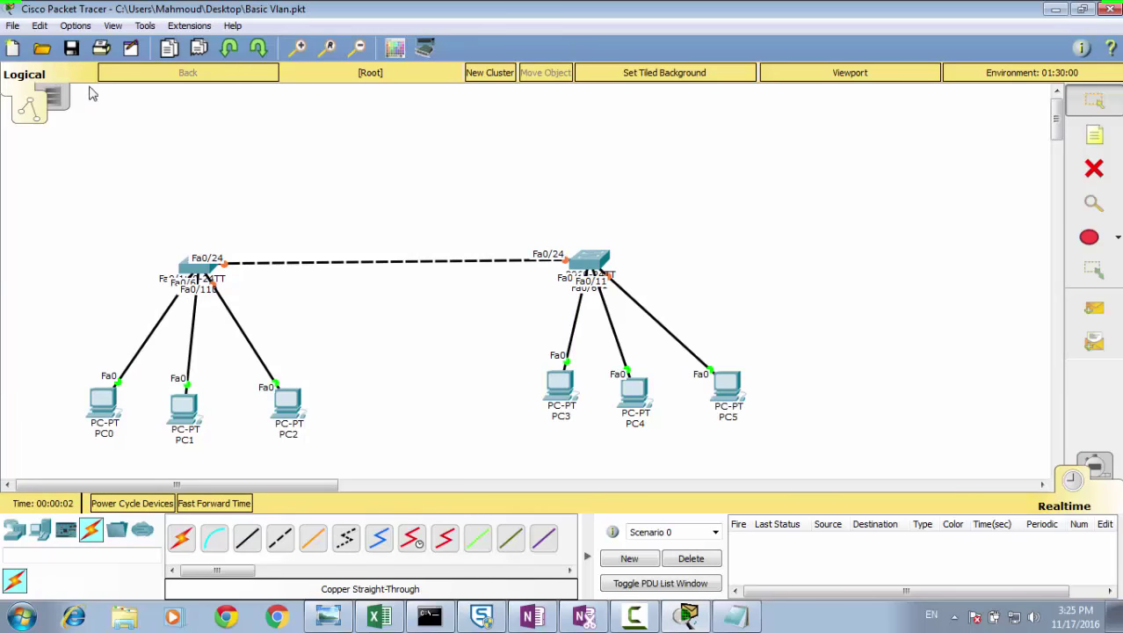
{"action": "left_click", "coordinate": [226, 505]}
{"action": "left_click", "coordinate": [227, 505]}
Step: Add a 2911 router to the workspace and position it above the left switch
{"action": "left_click", "coordinate": [19, 534]}
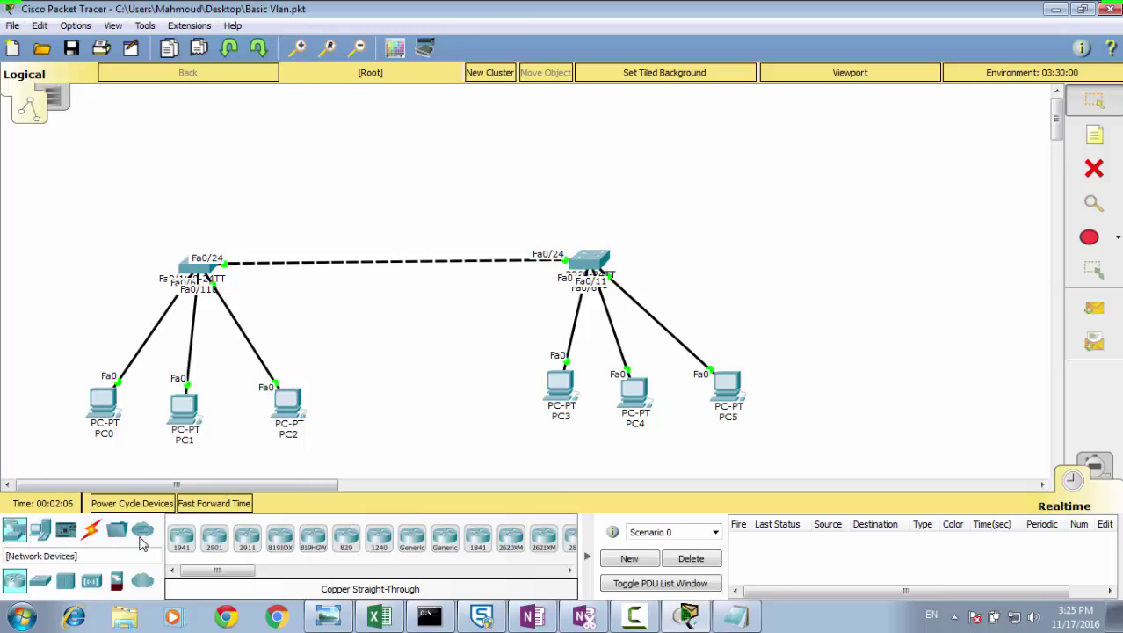
{"action": "left_click_drag", "start_coordinate": [237, 571], "coordinate": [207, 574]}
{"action": "left_click", "coordinate": [224, 542]}
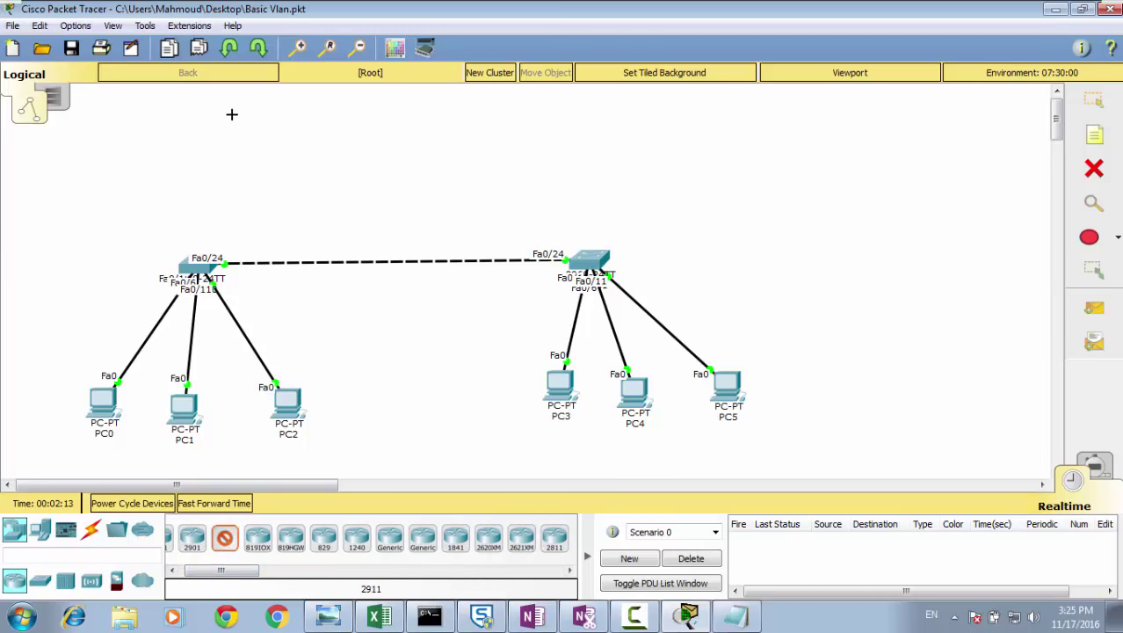
{"action": "left_click", "coordinate": [215, 112]}
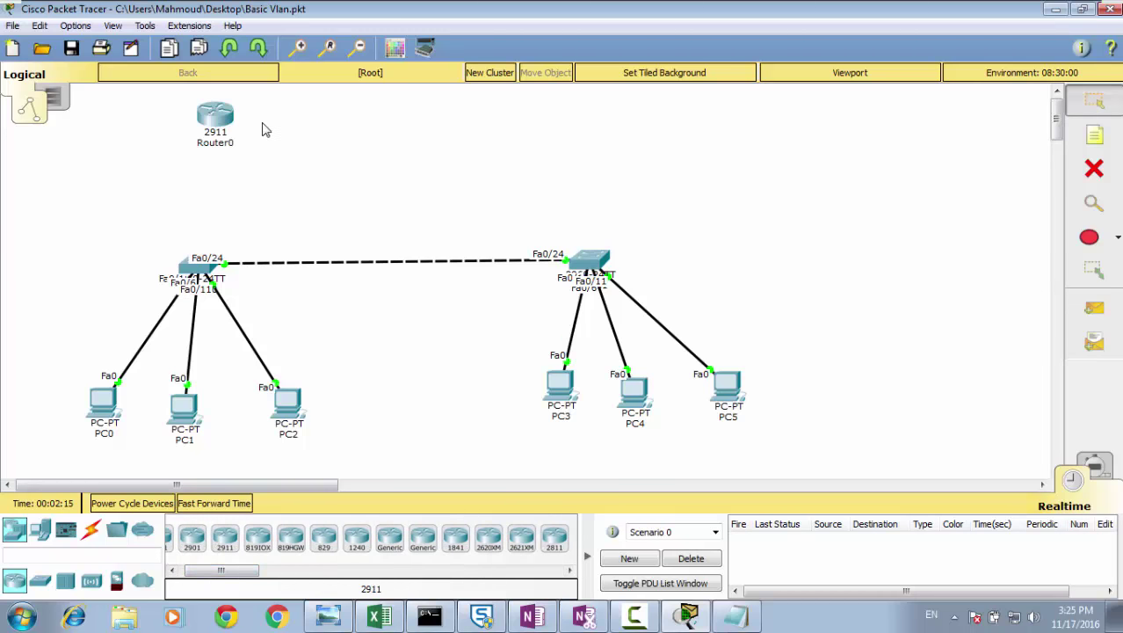
{"action": "left_click_drag", "start_coordinate": [206, 118], "coordinate": [182, 121]}
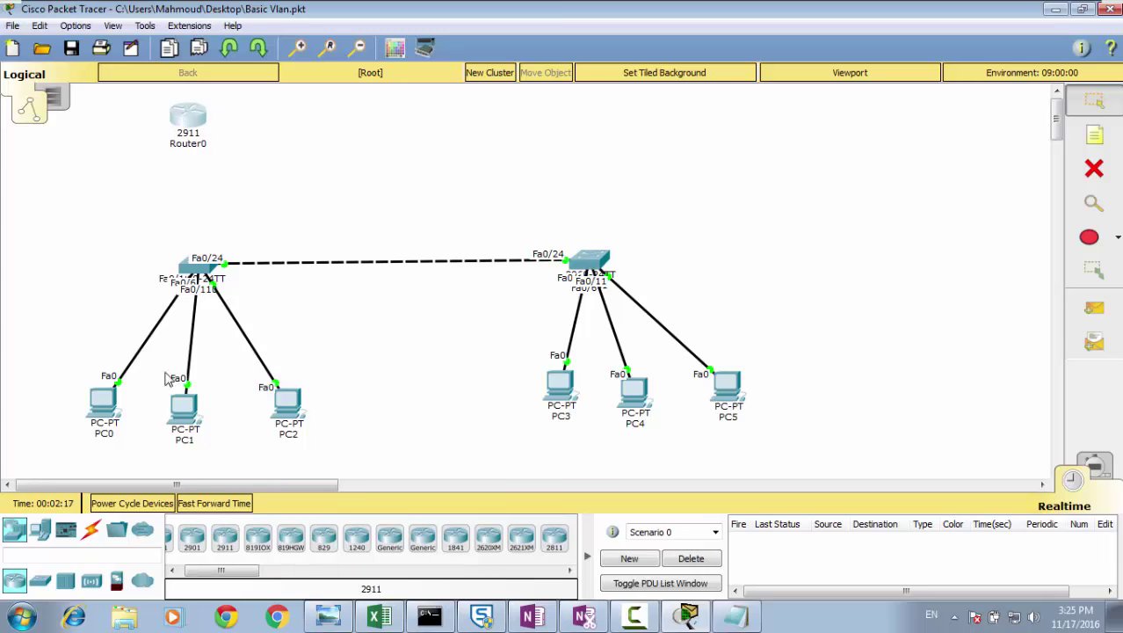
Step: Connect the router's GigabitEthernet0/0 to the left switch's FastEthernet0/23 with a copper straight-through cable
{"action": "left_click", "coordinate": [92, 530]}
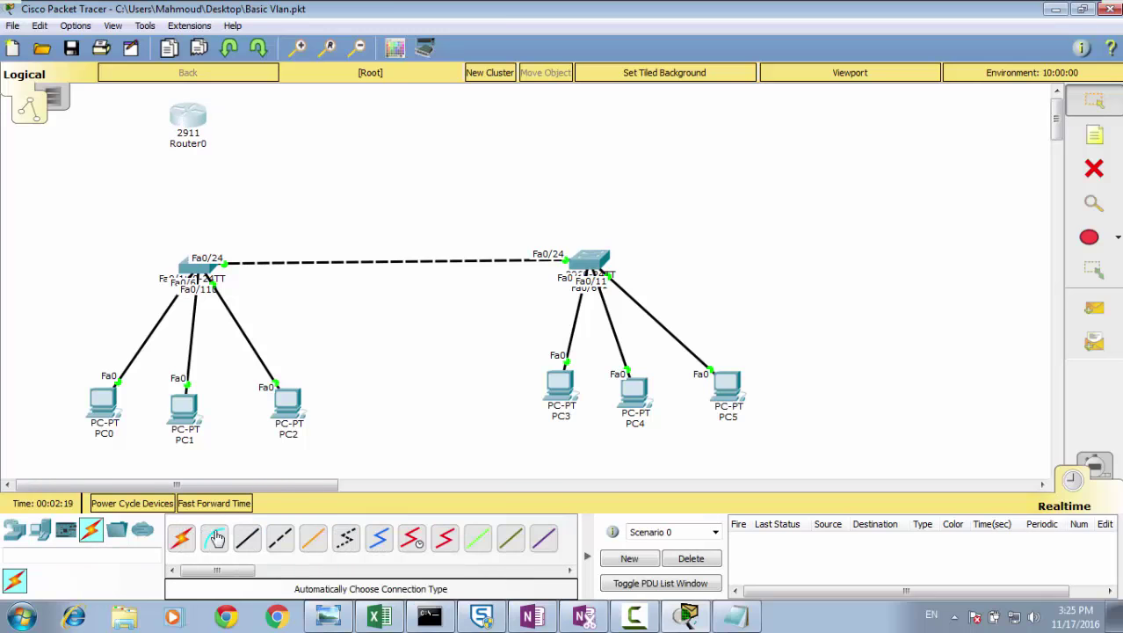
{"action": "left_click", "coordinate": [247, 537]}
{"action": "left_click", "coordinate": [195, 114]}
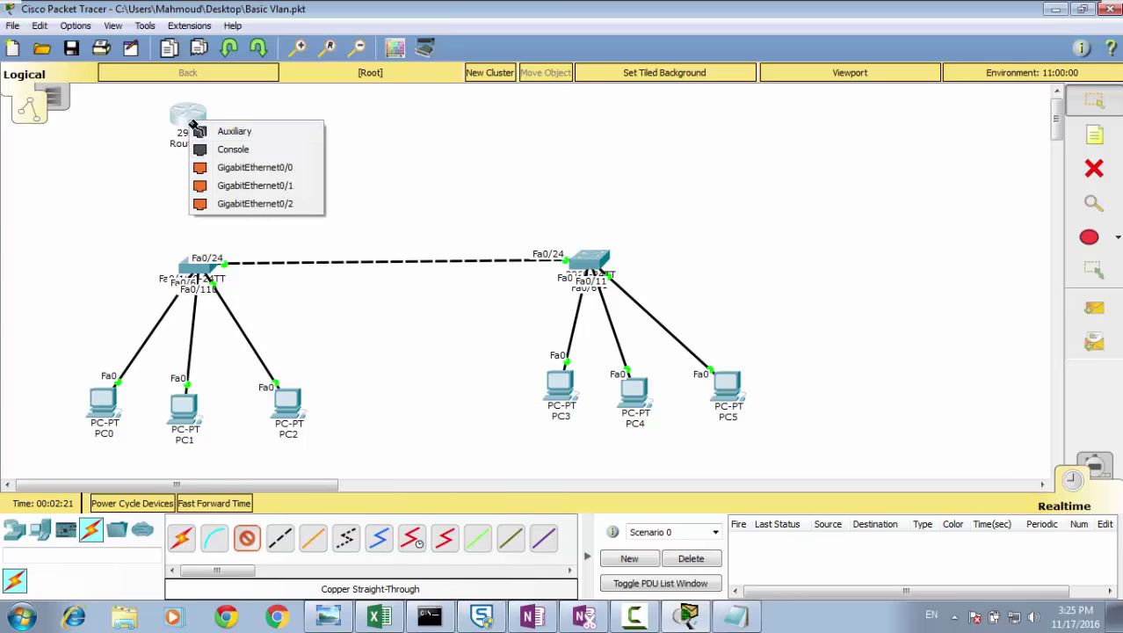
{"action": "left_click", "coordinate": [257, 170]}
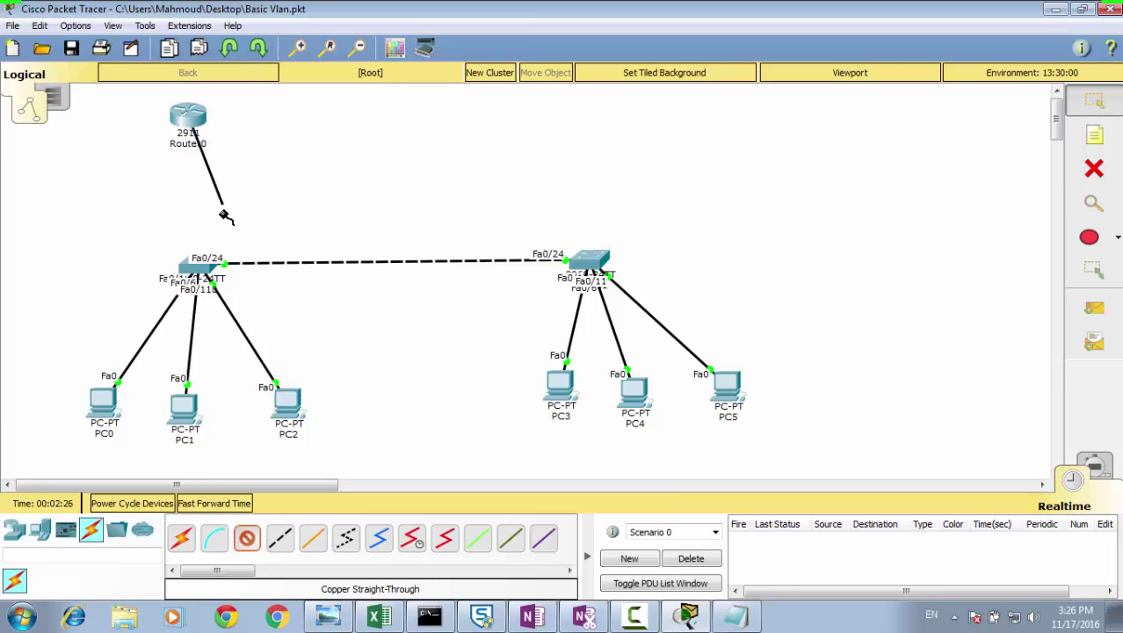
{"action": "left_click", "coordinate": [187, 266]}
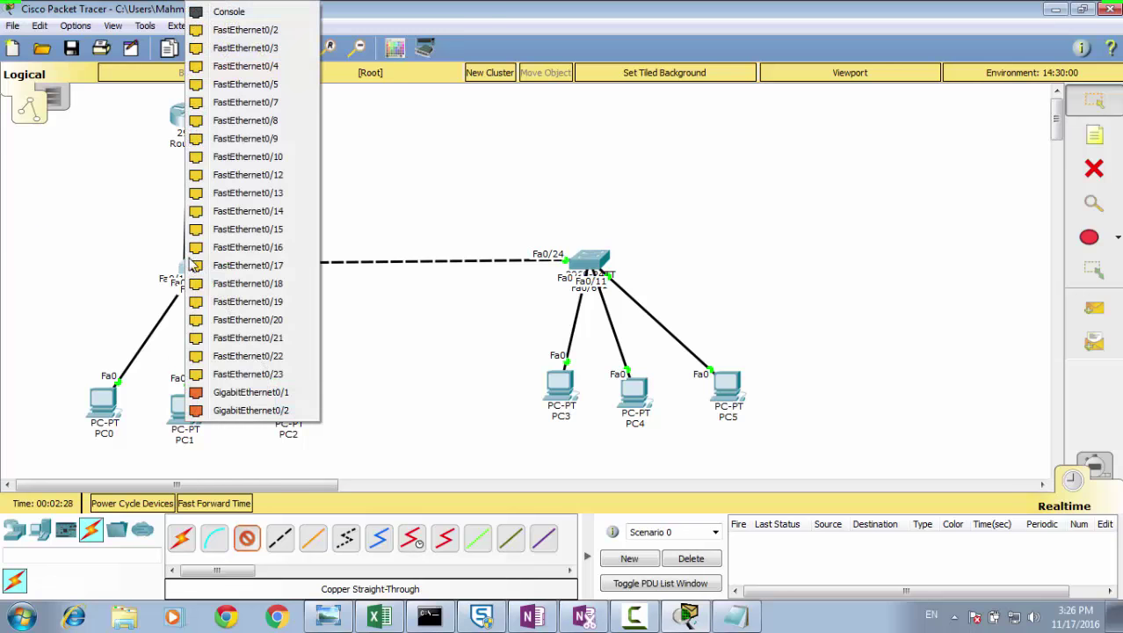
{"action": "left_click", "coordinate": [248, 377]}
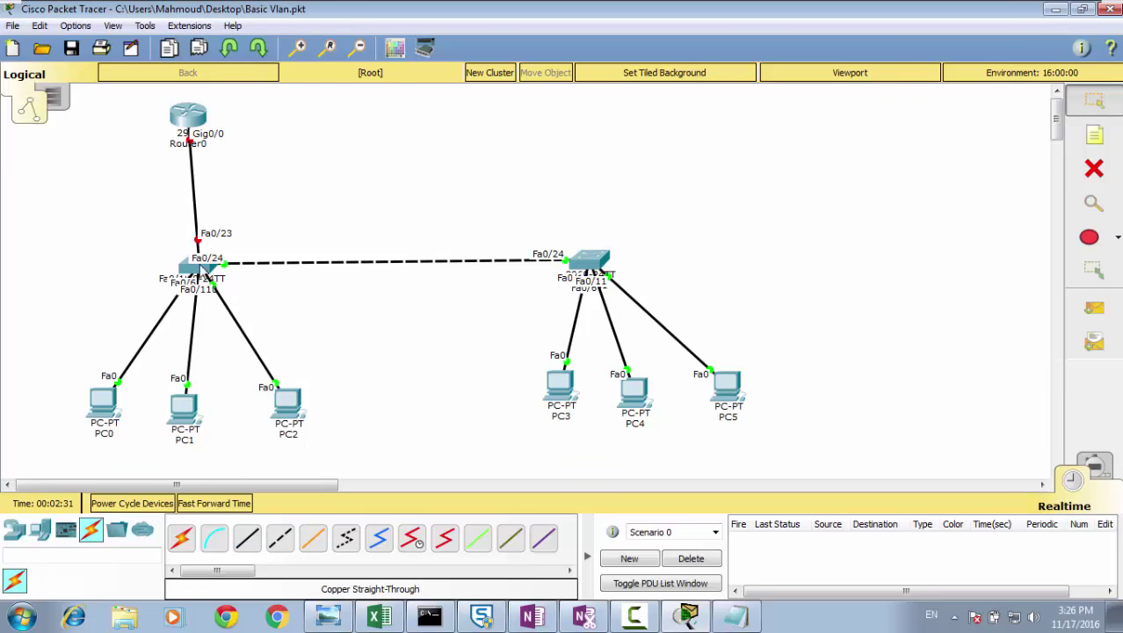
Step: Open the left switch's command line in a maximized window and enter global configuration mode
{"action": "left_click", "coordinate": [201, 265]}
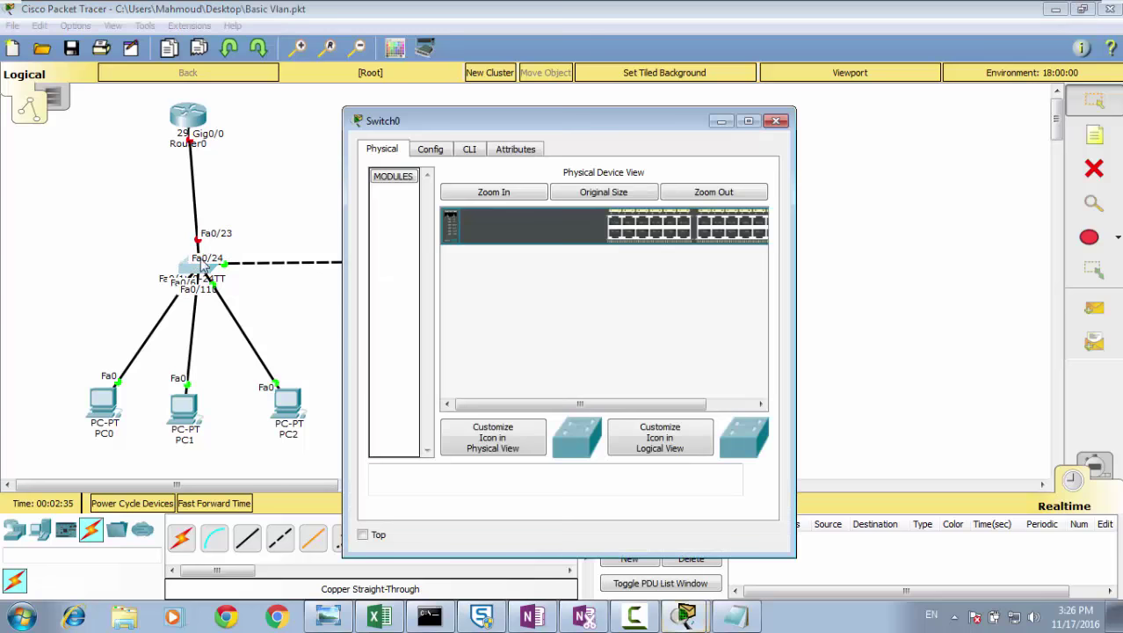
{"action": "double_click", "coordinate": [468, 127]}
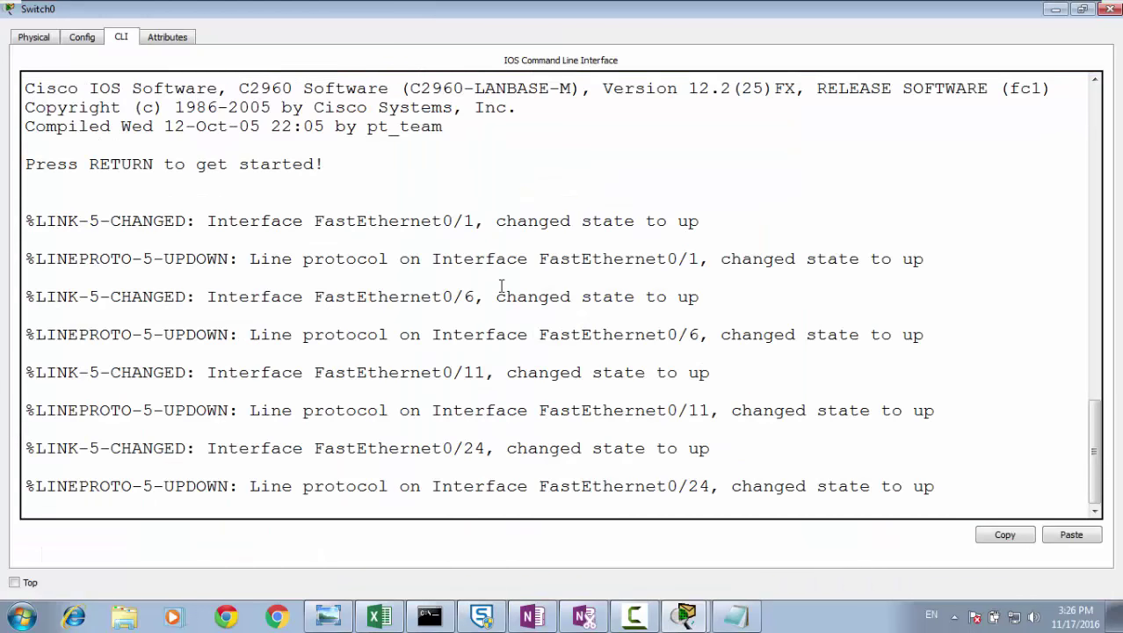
{"action": "key", "text": "Return"}
{"action": "key", "text": "Return"}
{"action": "type", "text": "en"}
{"action": "key", "text": "Tab"}
{"action": "key", "text": "Return"}
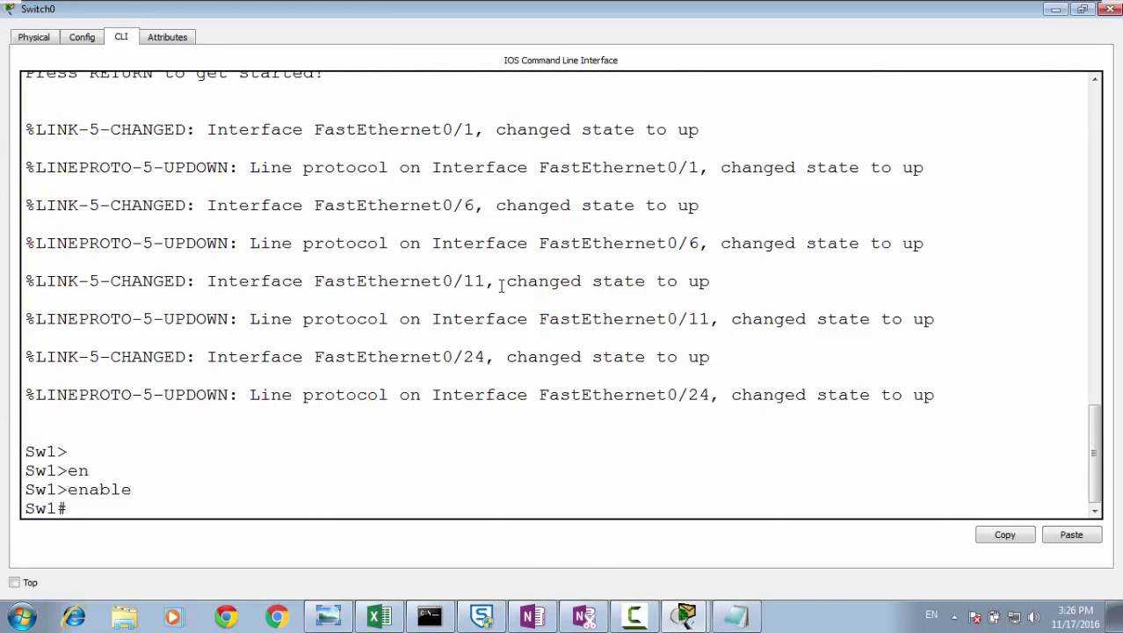
{"action": "type", "text": "config"}
{"action": "key", "text": "Tab"}
{"action": "type", "text": "te"}
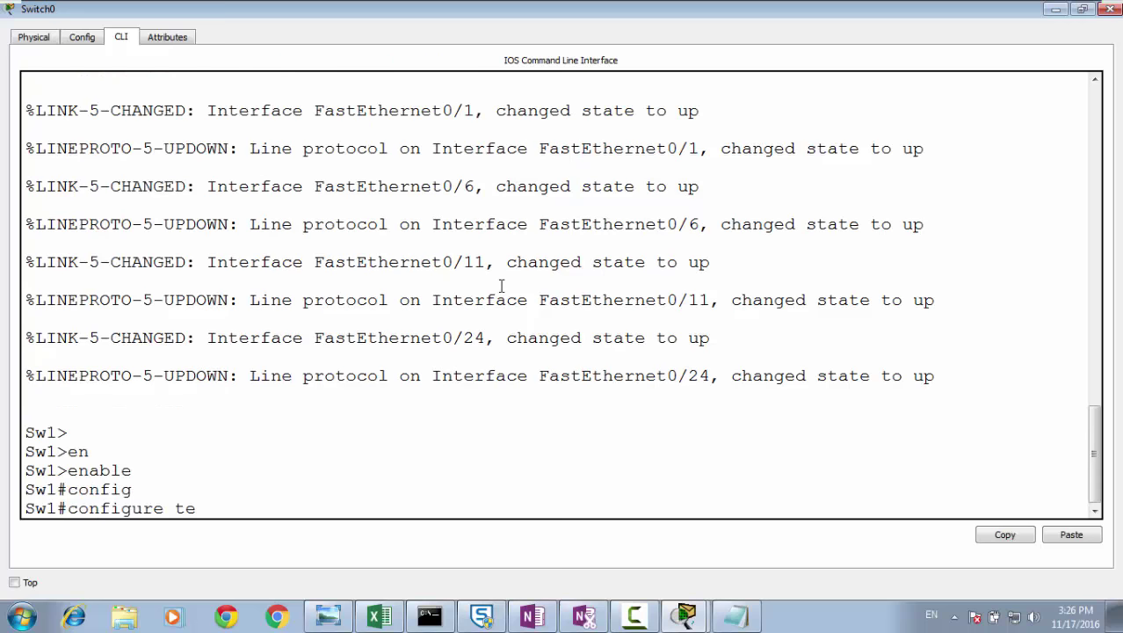
{"action": "type", "text": "r"}
{"action": "key", "text": "Tab"}
{"action": "key", "text": "Return"}
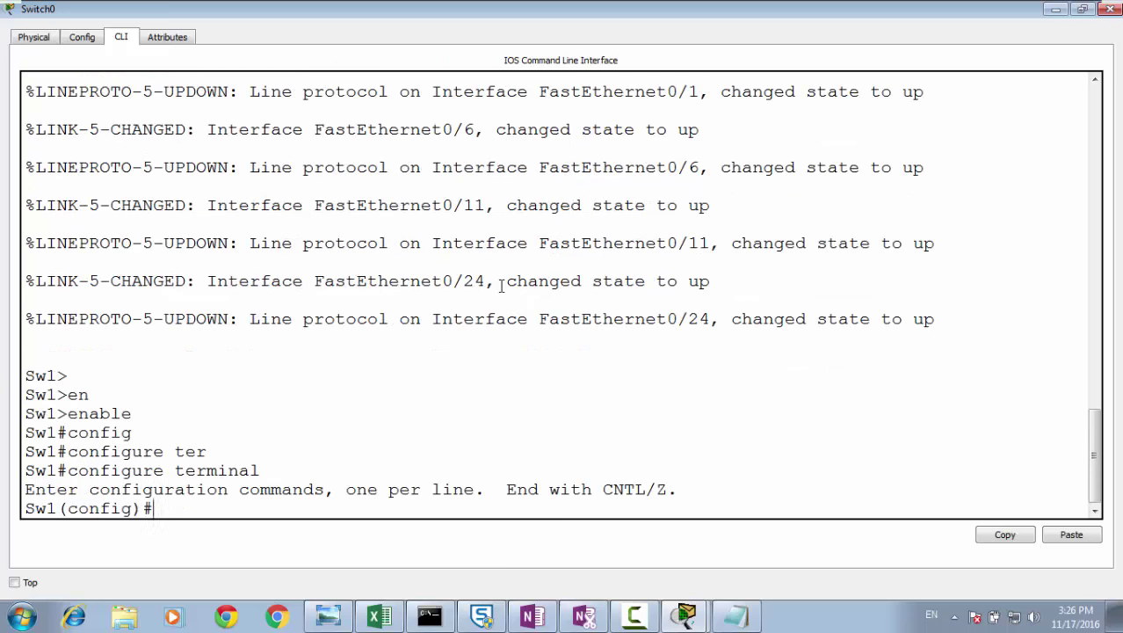
Step: Set the switch's interface fastEthernet 0/23 to trunk mode with switchport mode trunk, and close the switch window
{"action": "type", "text": "inter"}
{"action": "key", "text": "Tab"}
{"action": "type", "text": "f"}
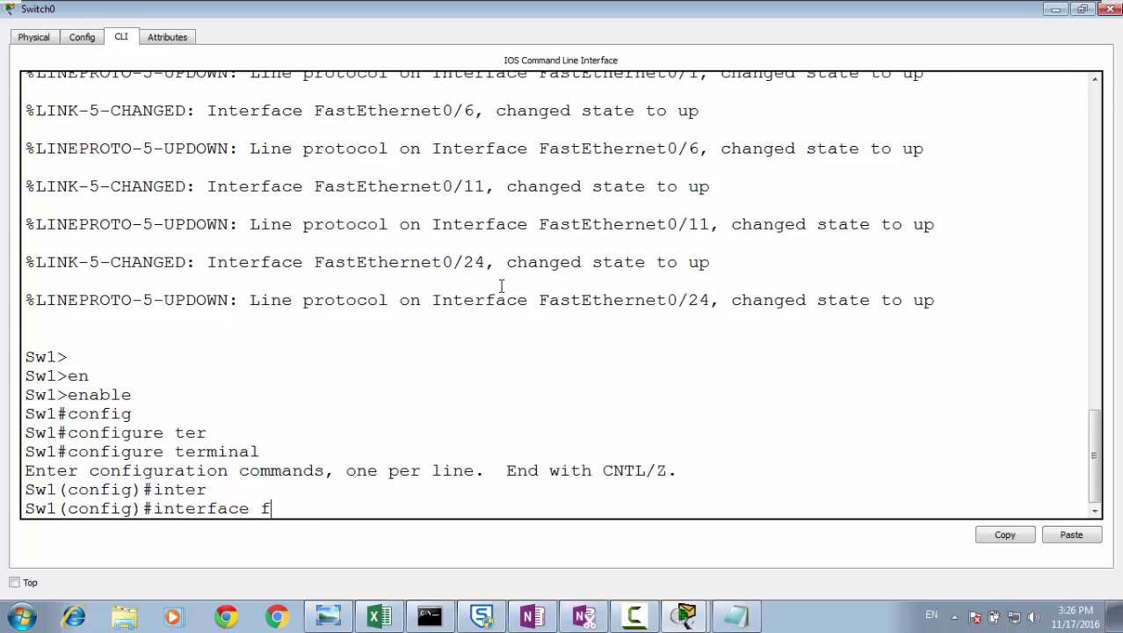
{"action": "type", "text": "as"}
{"action": "key", "text": "Tab"}
{"action": "type", "text": "0/23"}
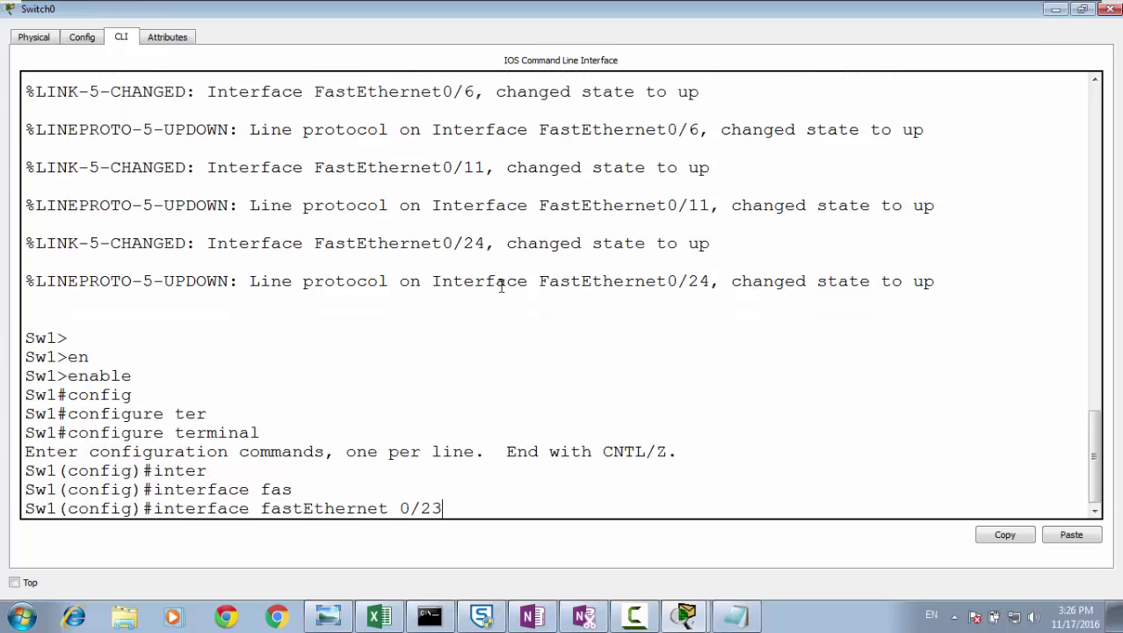
{"action": "key", "text": "Return"}
{"action": "type", "text": "sw"}
{"action": "key", "text": "Tab"}
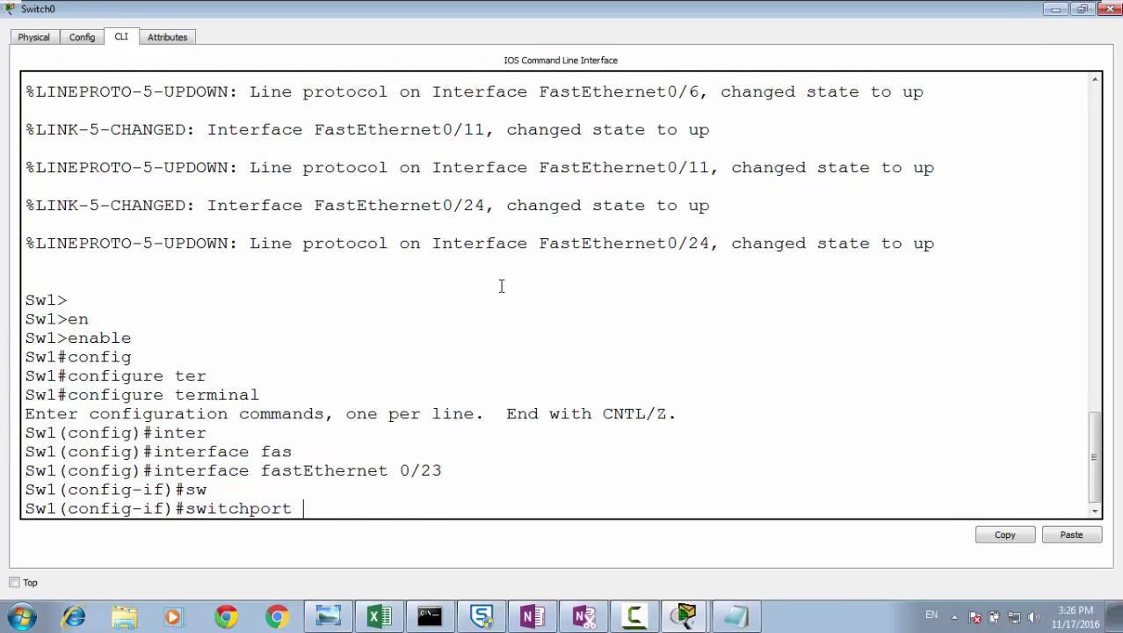
{"action": "type", "text": "mo"}
{"action": "key", "text": "Tab"}
{"action": "type", "text": "tr"}
{"action": "key", "text": "Tab"}
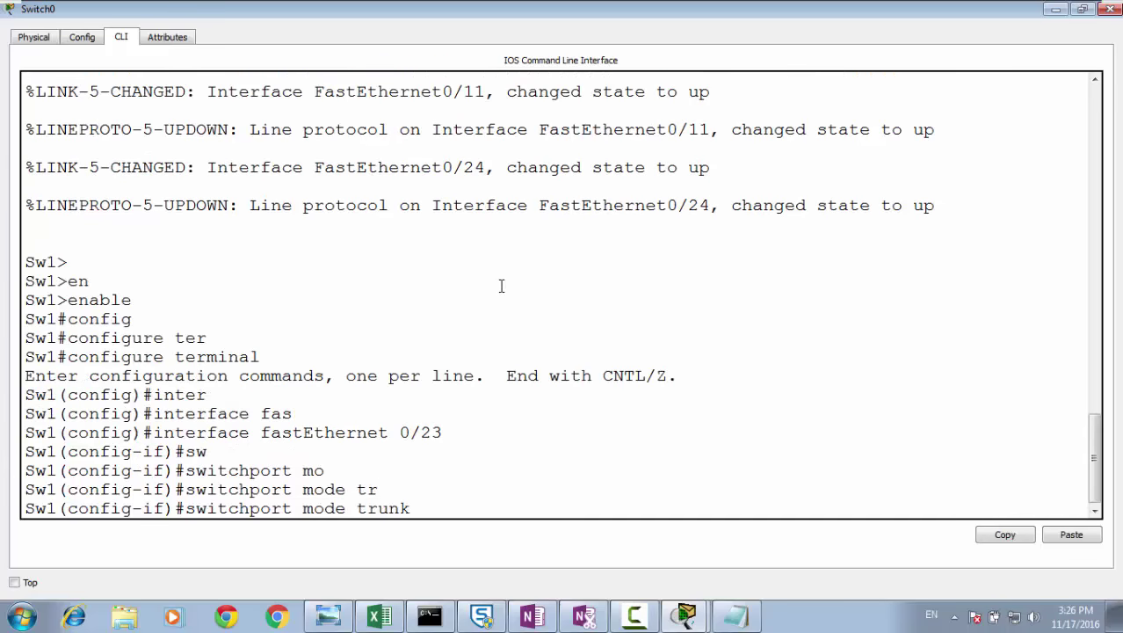
{"action": "key", "text": "Return"}
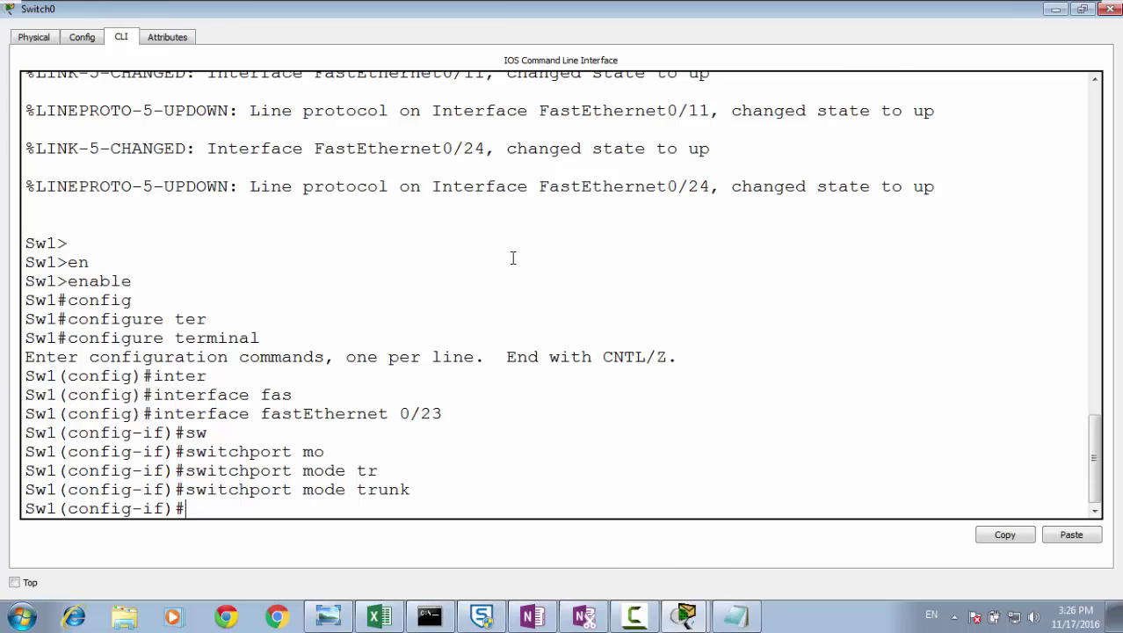
{"action": "left_click", "coordinate": [1109, 11]}
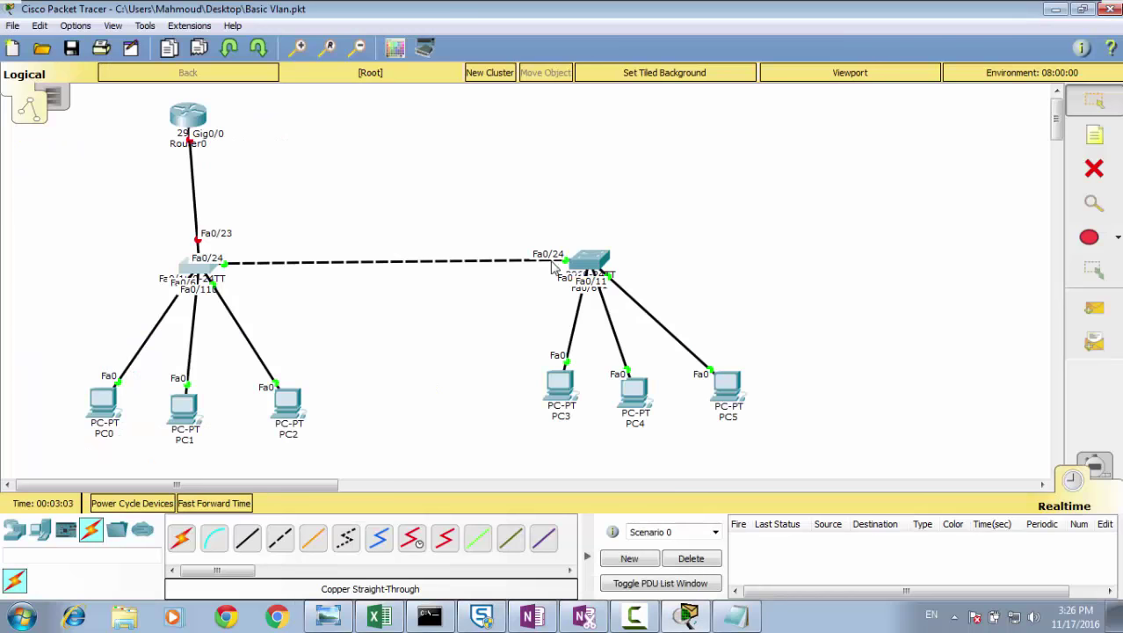
Step: Open the router's command line in a maximized window, decline the initial configuration dialog, and enter privileged mode
{"action": "left_click", "coordinate": [188, 117]}
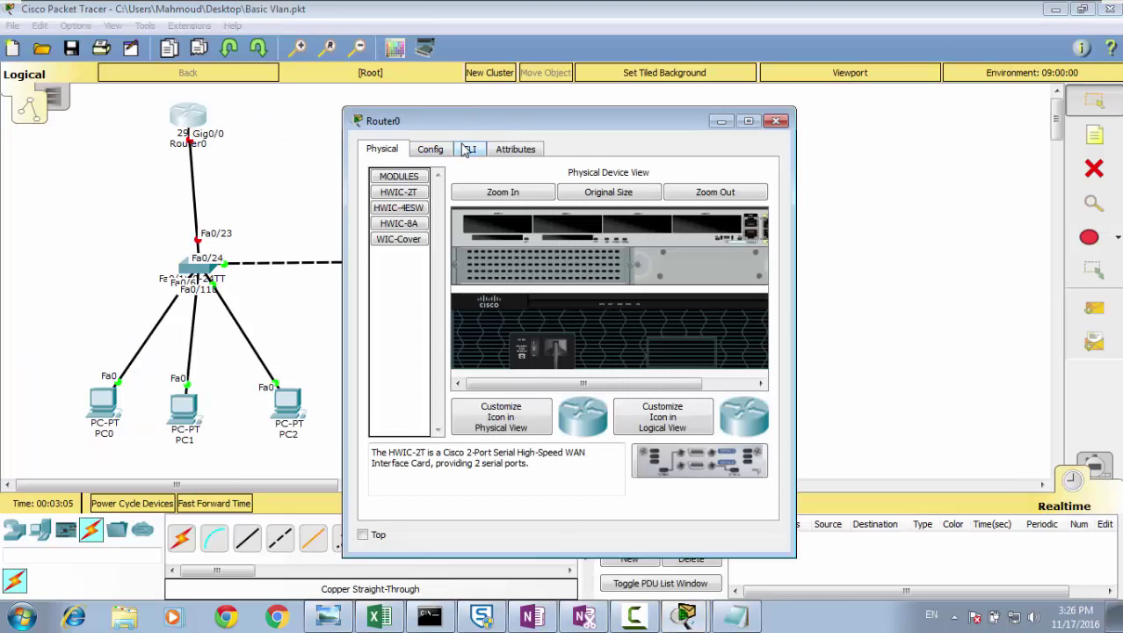
{"action": "left_click", "coordinate": [469, 149]}
{"action": "double_click", "coordinate": [455, 120]}
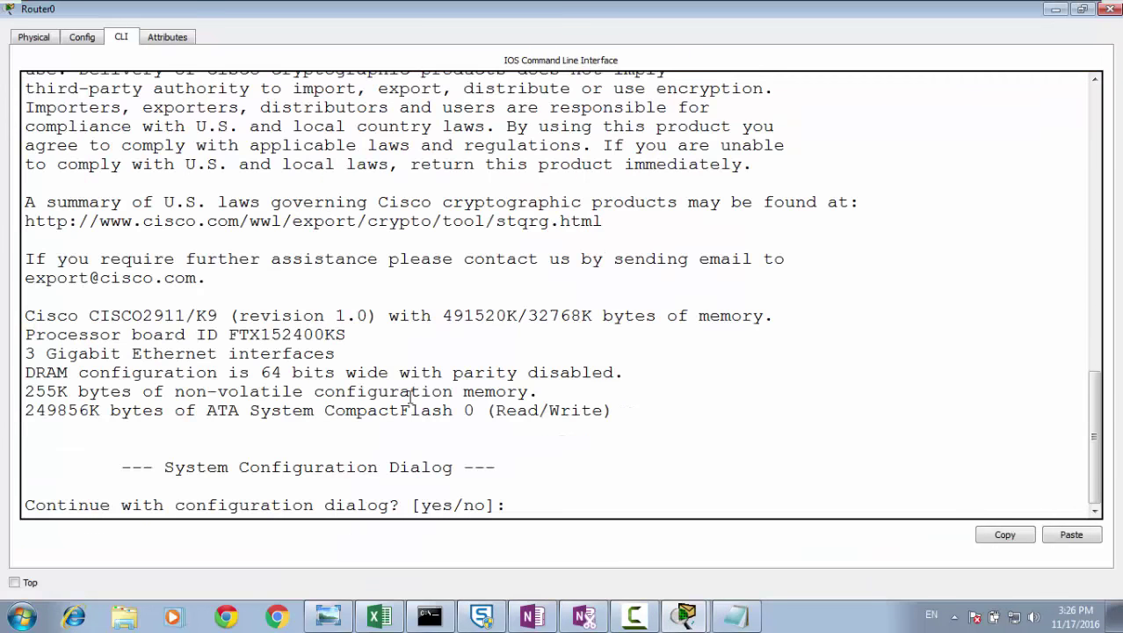
{"action": "type", "text": "n"}
{"action": "key", "text": "Return"}
{"action": "key", "text": "Return"}
{"action": "type", "text": "en"}
{"action": "key", "text": "Tab"}
{"action": "key", "text": "Return"}
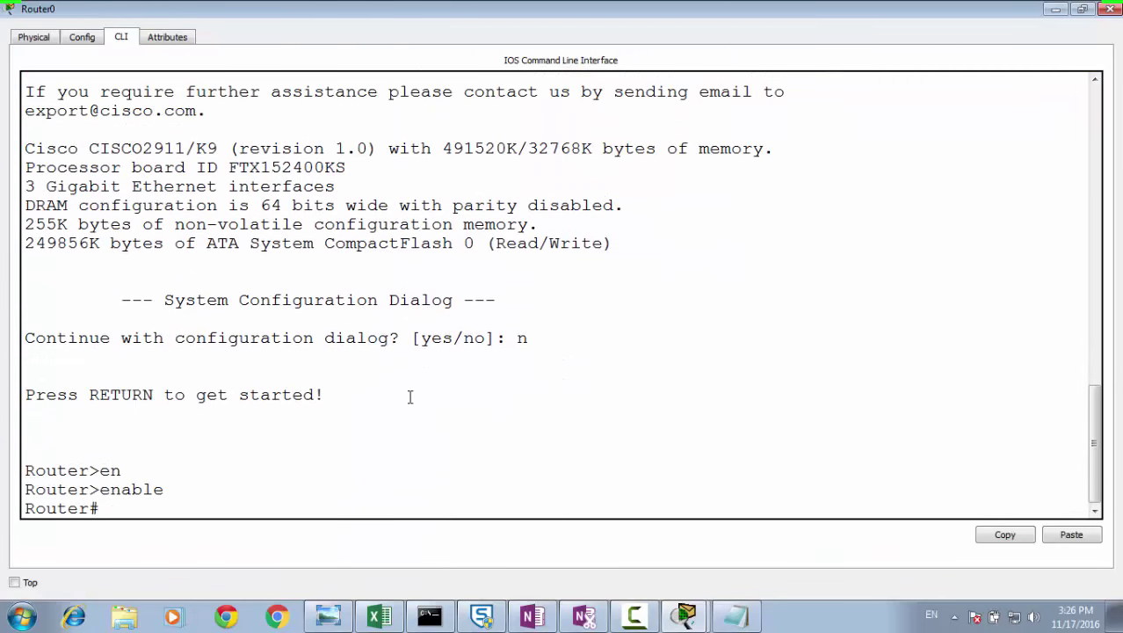
Step: Enter global configuration mode on the router and set its hostname to ALex
{"action": "type", "text": "config"}
{"action": "key", "text": "Tab"}
{"action": "type", "text": "ter"}
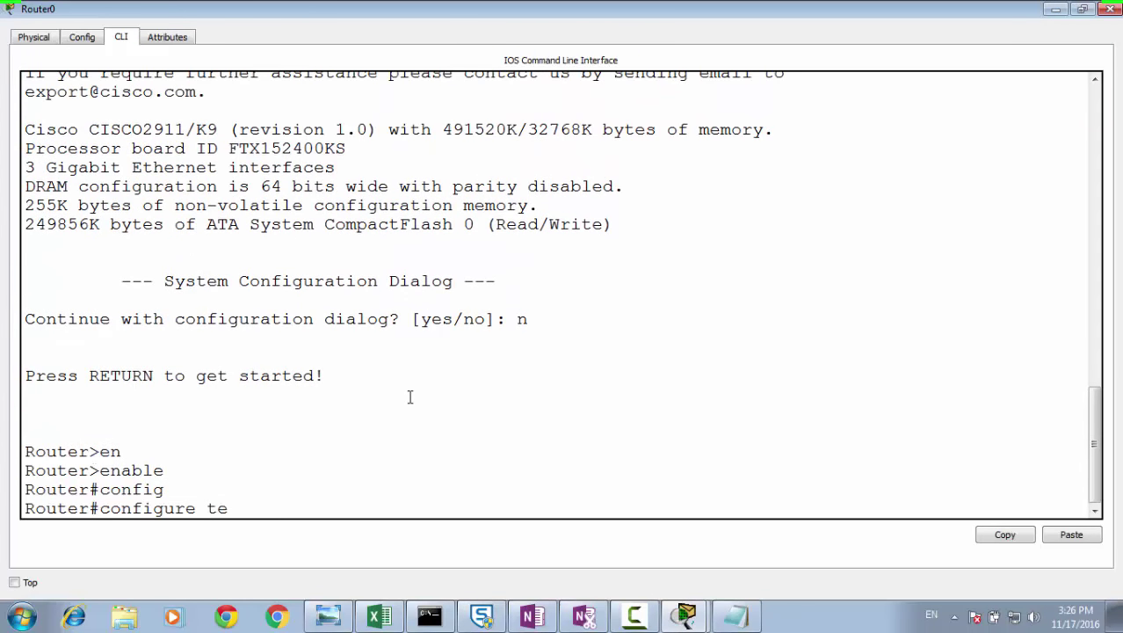
{"action": "key", "text": "Tab"}
{"action": "key", "text": "Return"}
{"action": "type", "text": "hos"}
{"action": "key", "text": "Tab"}
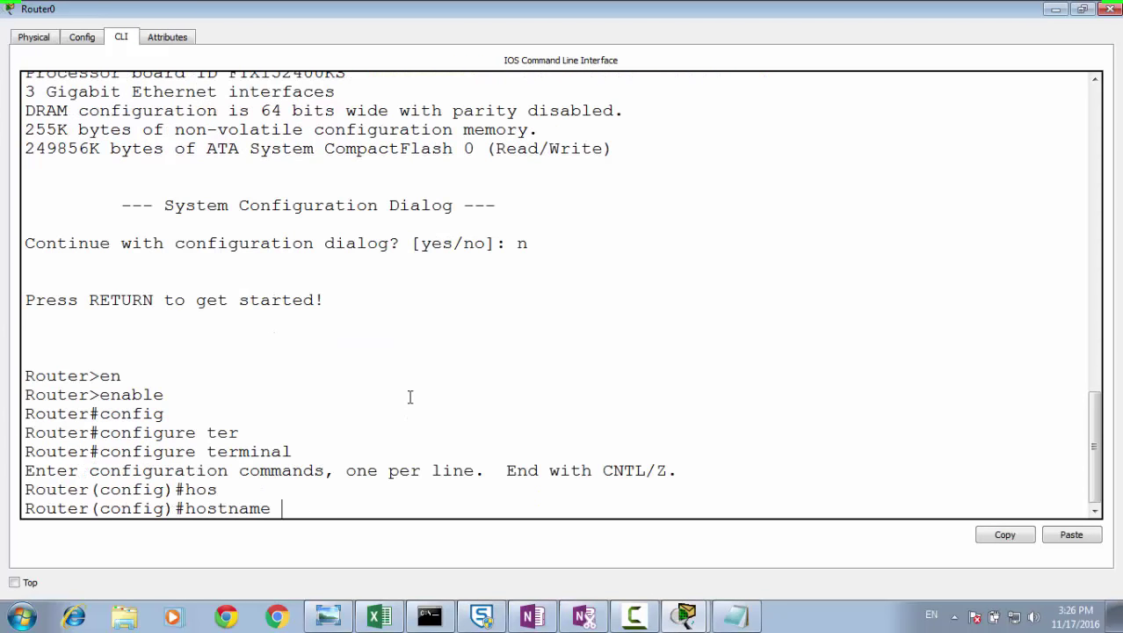
{"action": "type", "text": "ALex"}
{"action": "key", "text": "Return"}
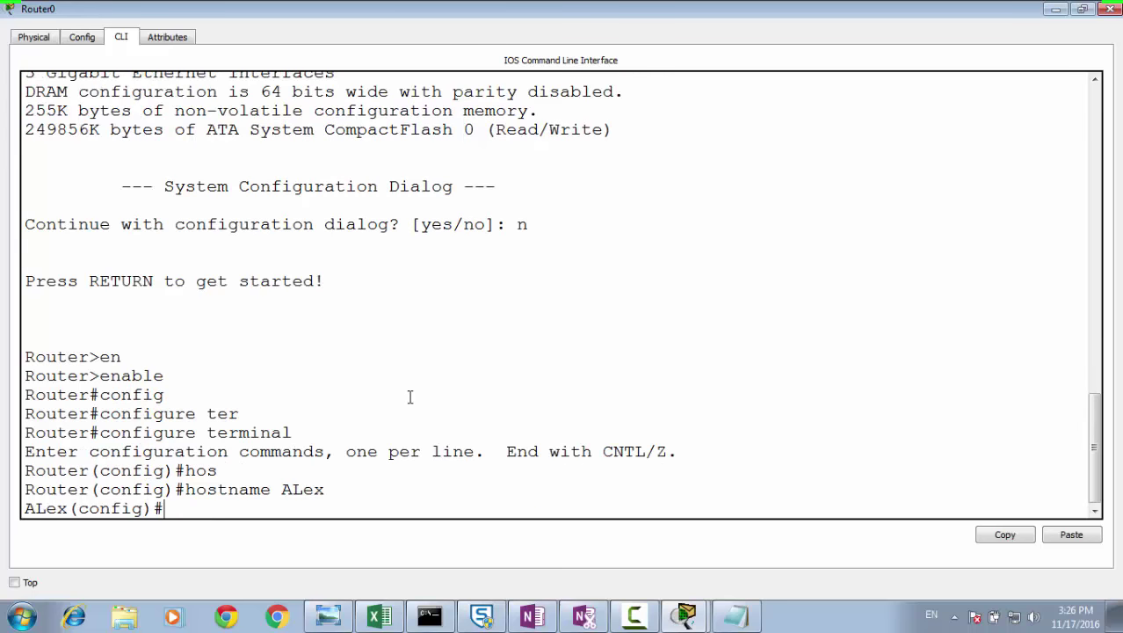
Step: Create the router subinterface gigabitEthernet 0/0.100 and enter its configuration mode
{"action": "type", "text": "inter"}
{"action": "key", "text": "Tab"}
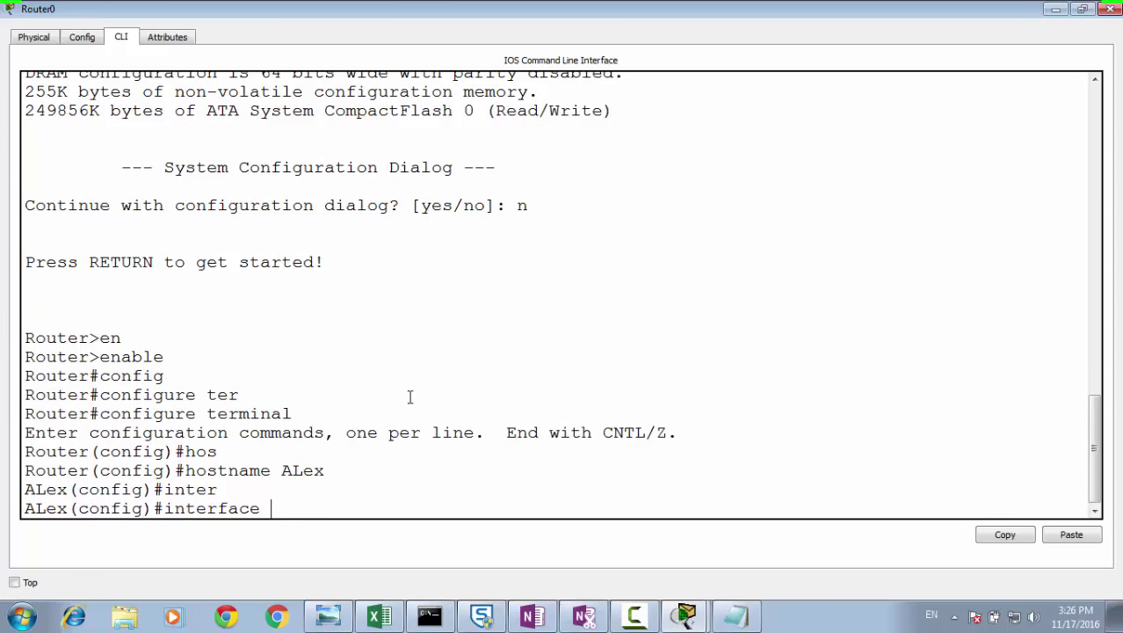
{"action": "type", "text": "g"}
{"action": "key", "text": "Tab"}
{"action": "type", "text": "0/0"}
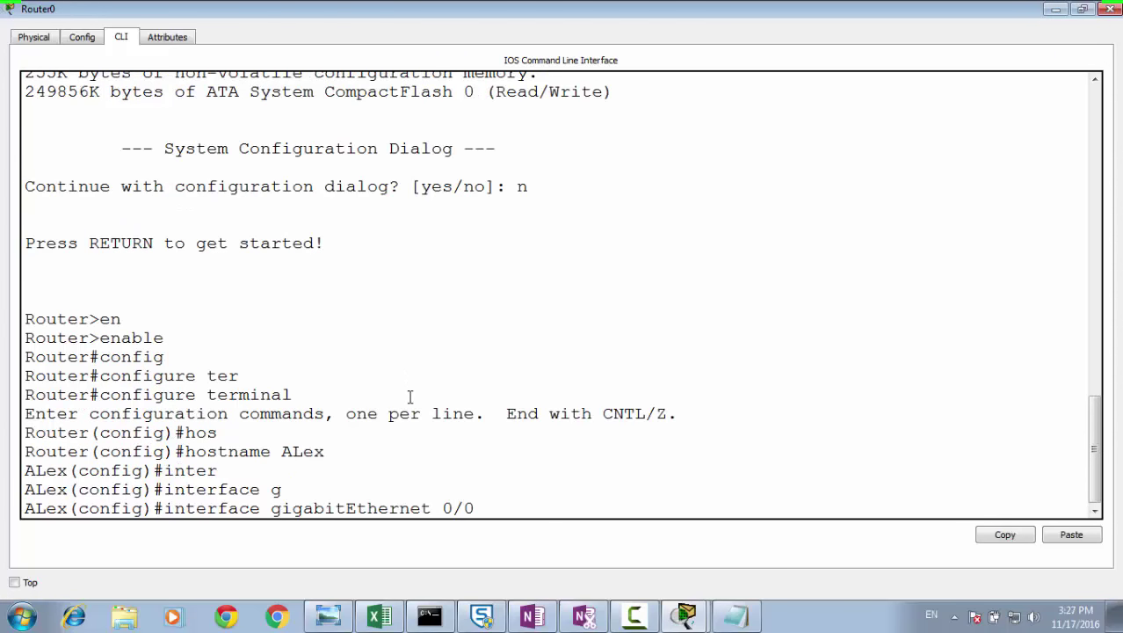
{"action": "type", "text": ".100"}
{"action": "key", "text": "Return"}
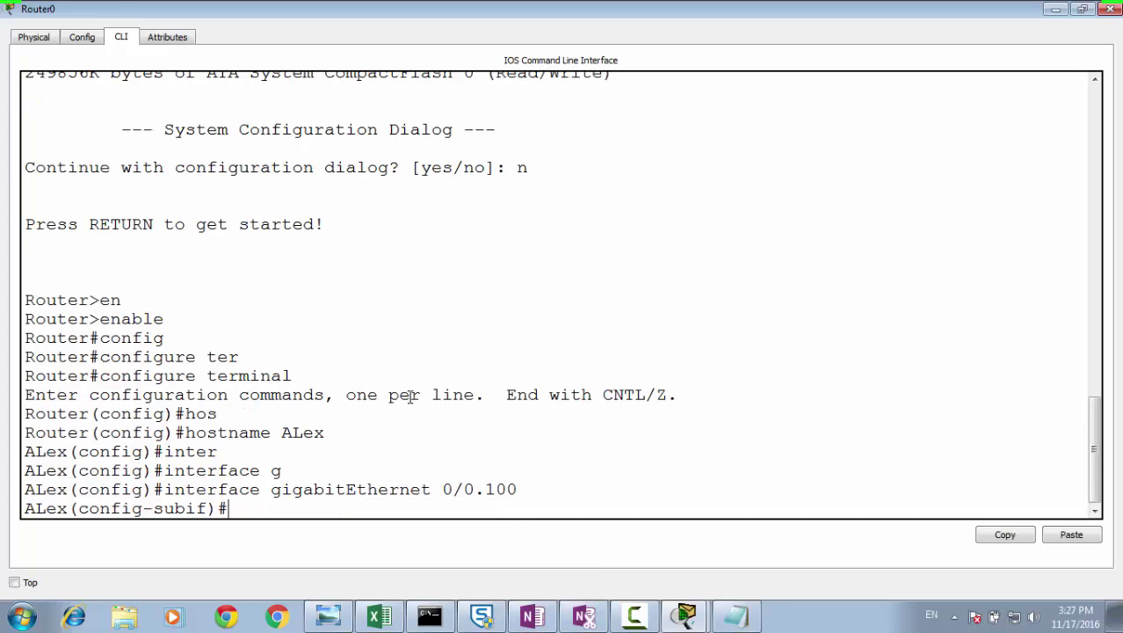
{"action": "left_click", "coordinate": [639, 618]}
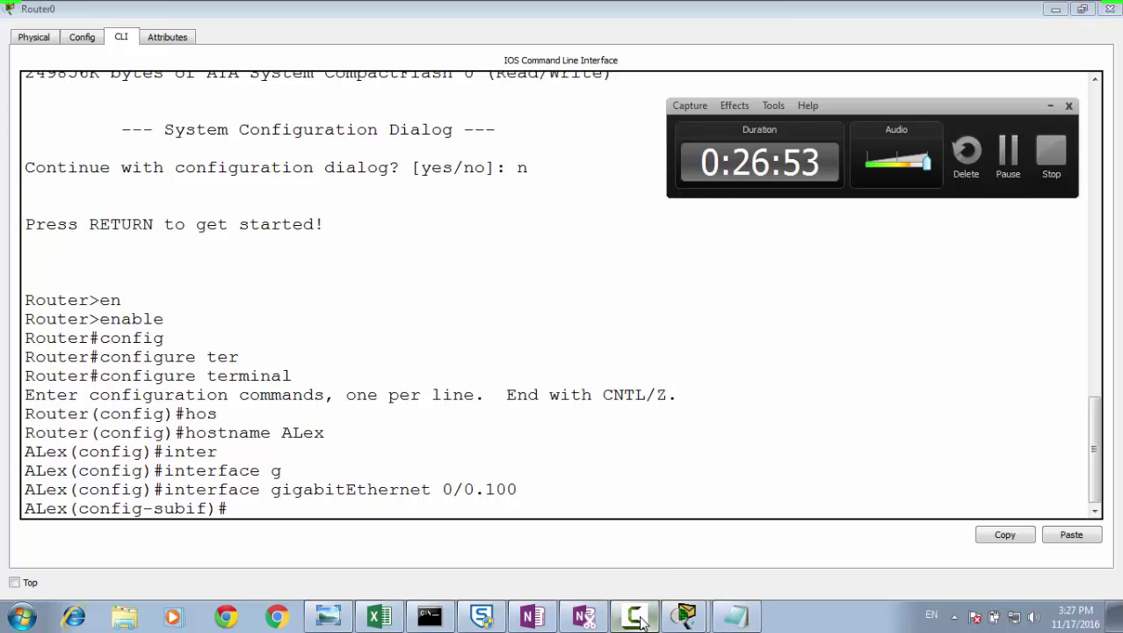
{"action": "left_click", "coordinate": [639, 618]}
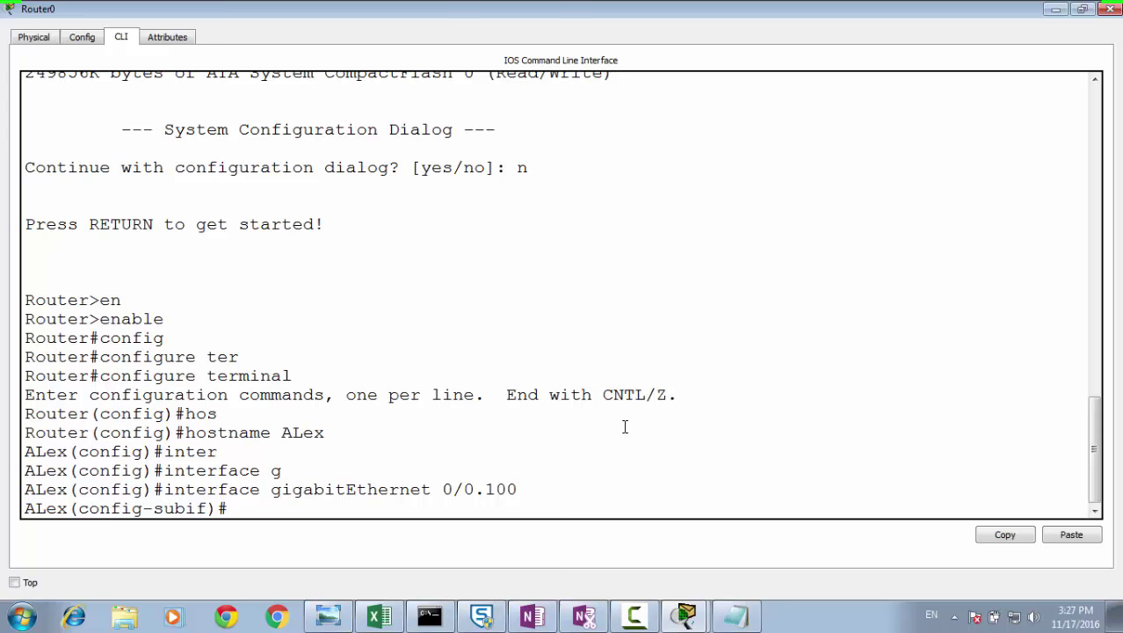
Step: Set dot1Q encapsulation with VLAN 10 on subinterface gigabitEthernet 0/0.100, and highlight the subinterface number and VLAN ID
{"action": "type", "text": "enca"}
{"action": "key", "text": "Tab"}
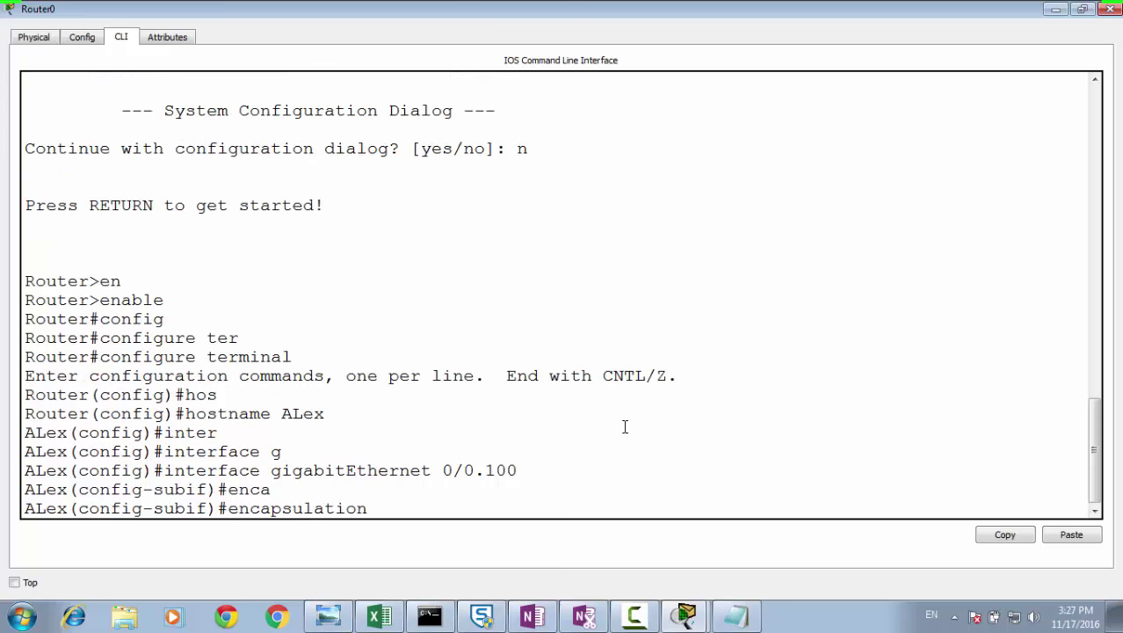
{"action": "type", "text": "do"}
{"action": "key", "text": "Tab"}
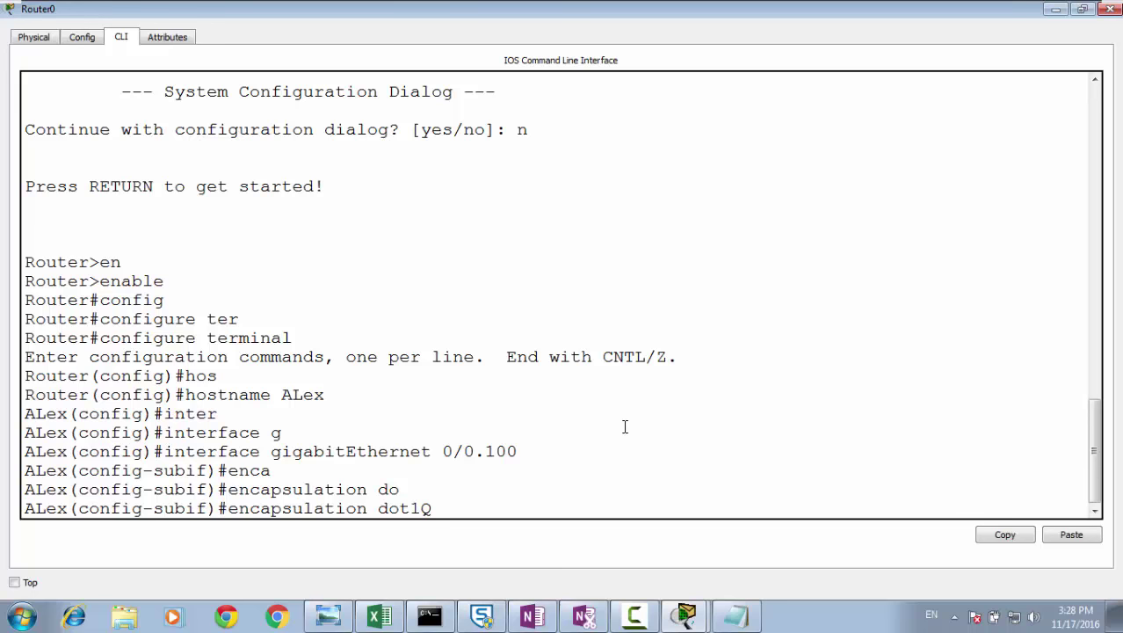
{"action": "type", "text": "10"}
{"action": "key", "text": "Return"}
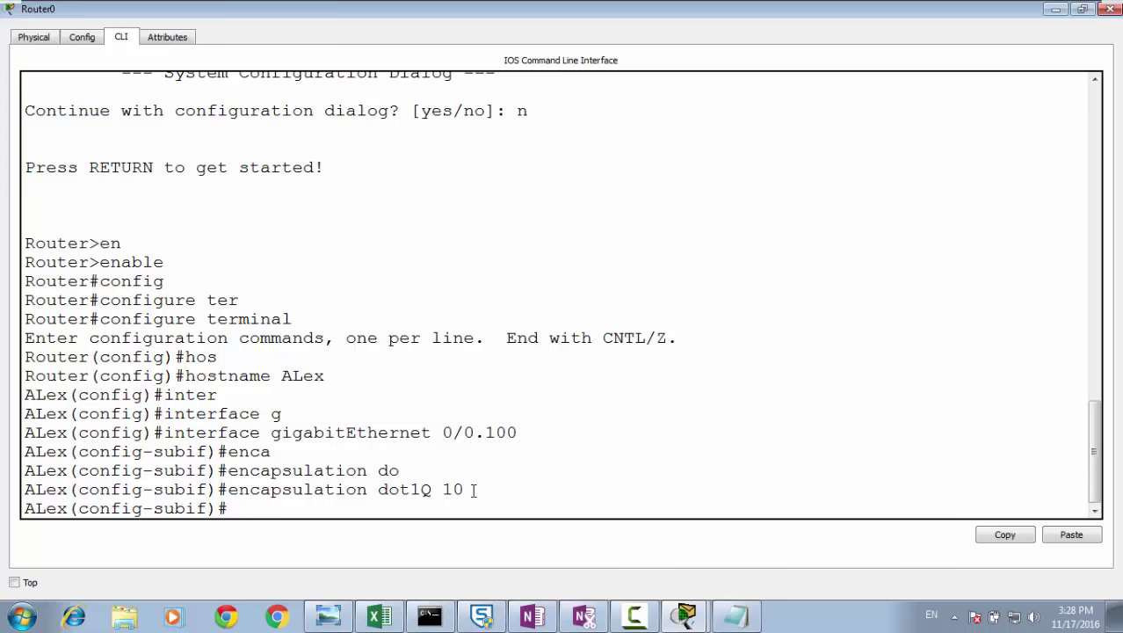
{"action": "left_click_drag", "start_coordinate": [474, 490], "coordinate": [443, 489]}
{"action": "left_click_drag", "start_coordinate": [443, 432], "coordinate": [527, 434]}
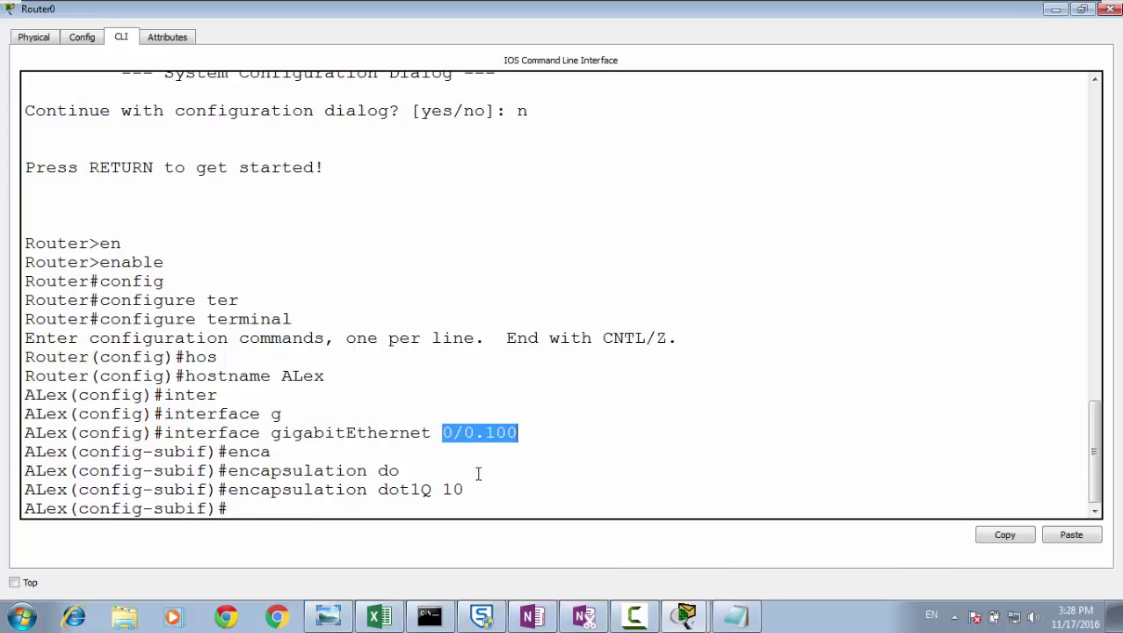
{"action": "left_click_drag", "start_coordinate": [442, 489], "coordinate": [466, 491]}
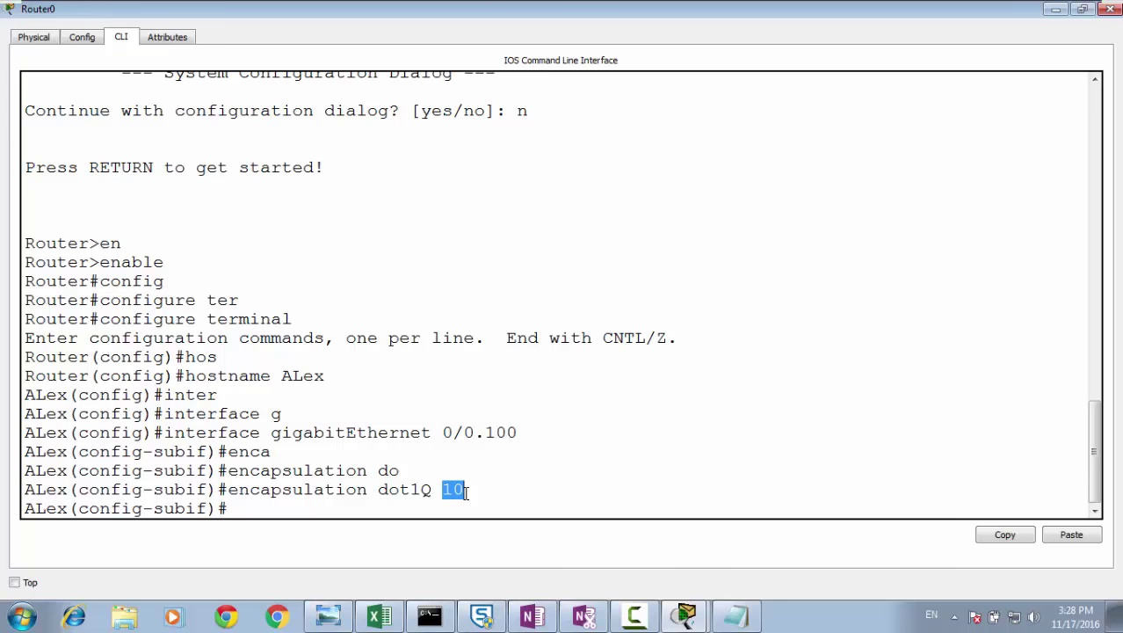
Step: Assign IP address 192.168.1.1 with mask 255.255.255.0 to subinterface gigabitEthernet 0/0.100
{"action": "left_click", "coordinate": [370, 511]}
{"action": "type", "text": "ip add"}
{"action": "key", "text": "Tab"}
{"action": "type", "text": "192."}
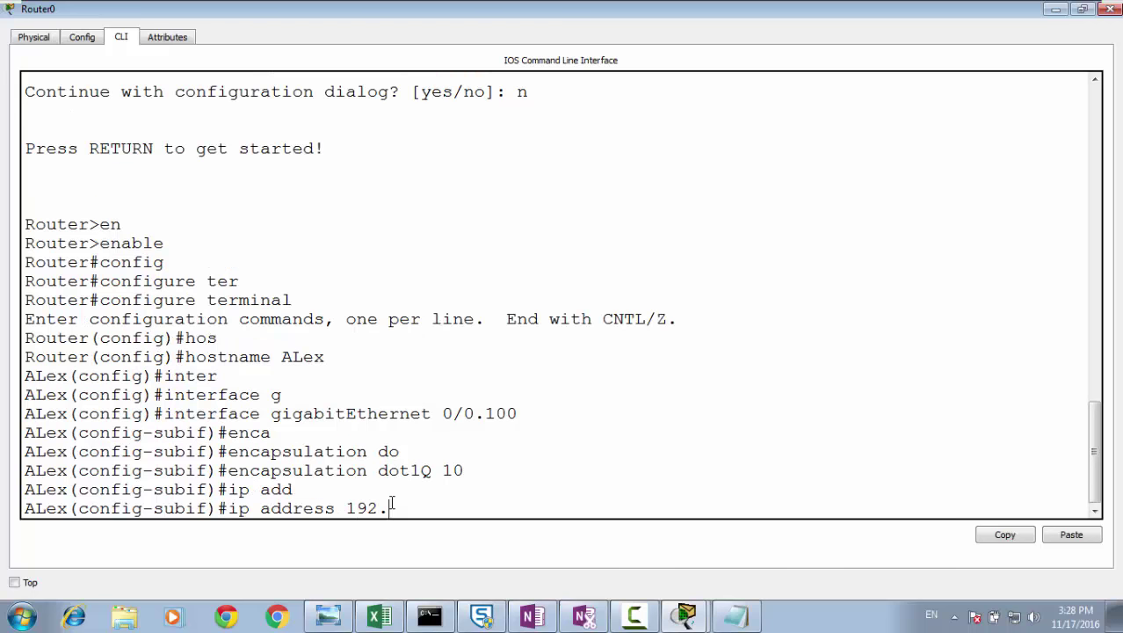
{"action": "type", "text": "16"}
{"action": "type", "text": "8.1.1 255"}
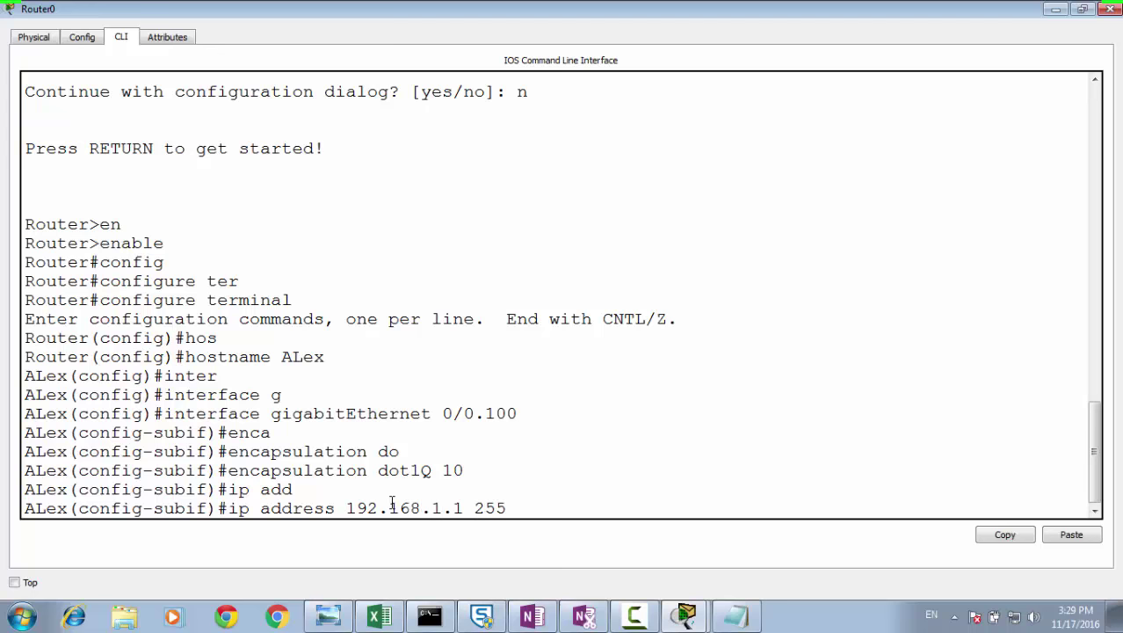
{"action": "type", "text": ".255.255"}
{"action": "type", "text": ".0"}
{"action": "key", "text": "Return"}
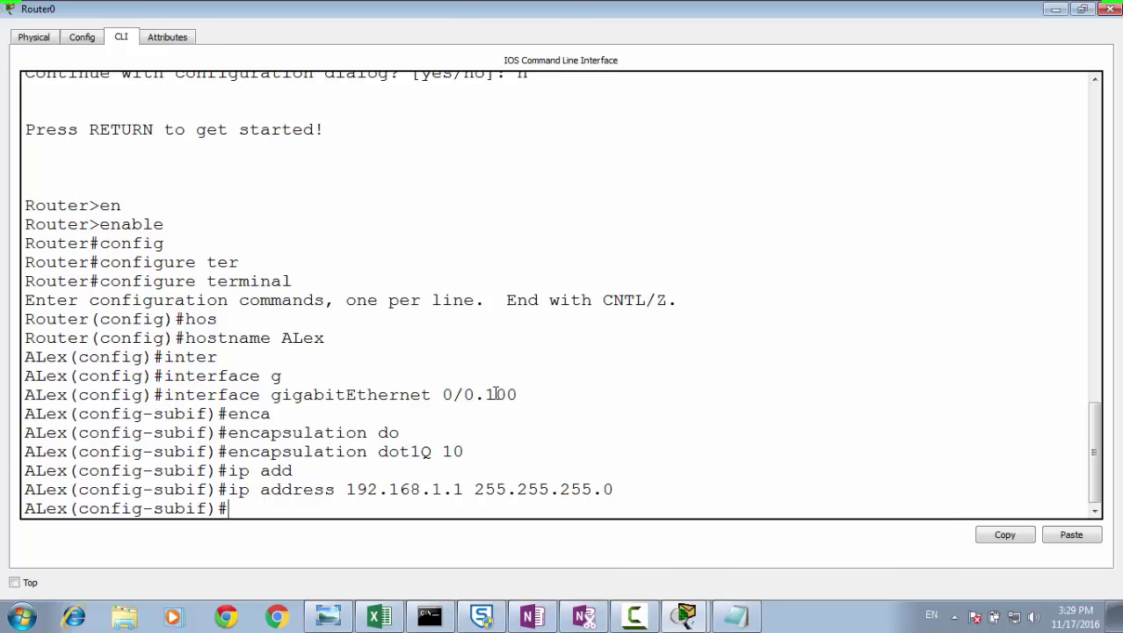
Step: Exit the current subinterface and create router subinterface gigabitEthernet 0/0.200
{"action": "type", "text": "exit"}
{"action": "key", "text": "Return"}
{"action": "type", "text": "inter"}
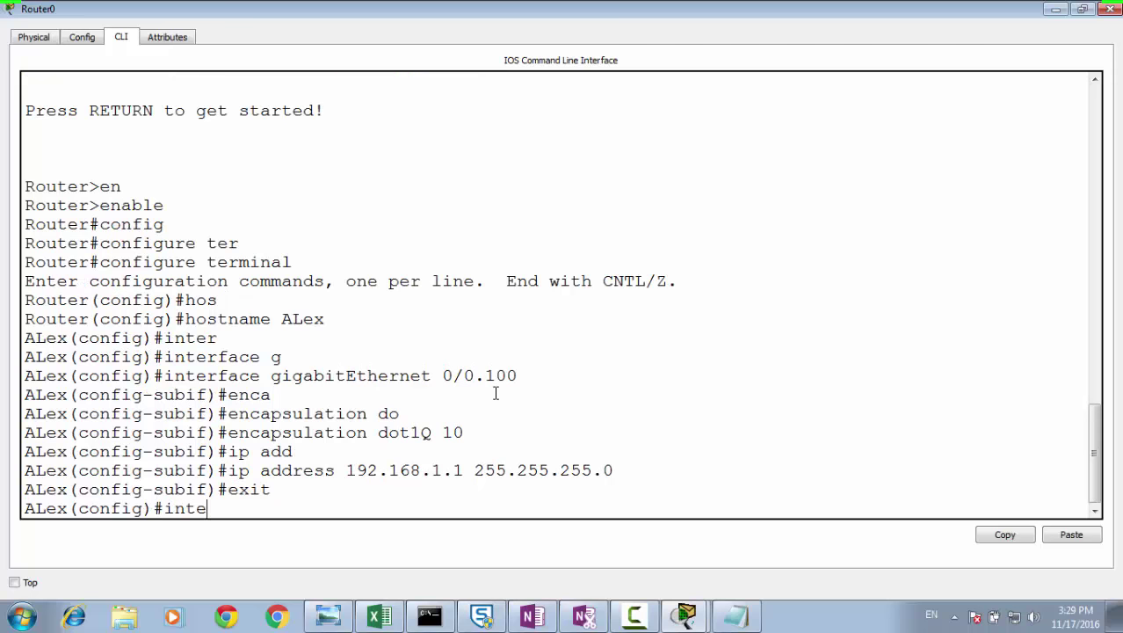
{"action": "key", "text": "Tab"}
{"action": "type", "text": "fas"}
{"action": "key", "text": "BackSpace"}
{"action": "key", "text": "BackSpace"}
{"action": "key", "text": "BackSpace"}
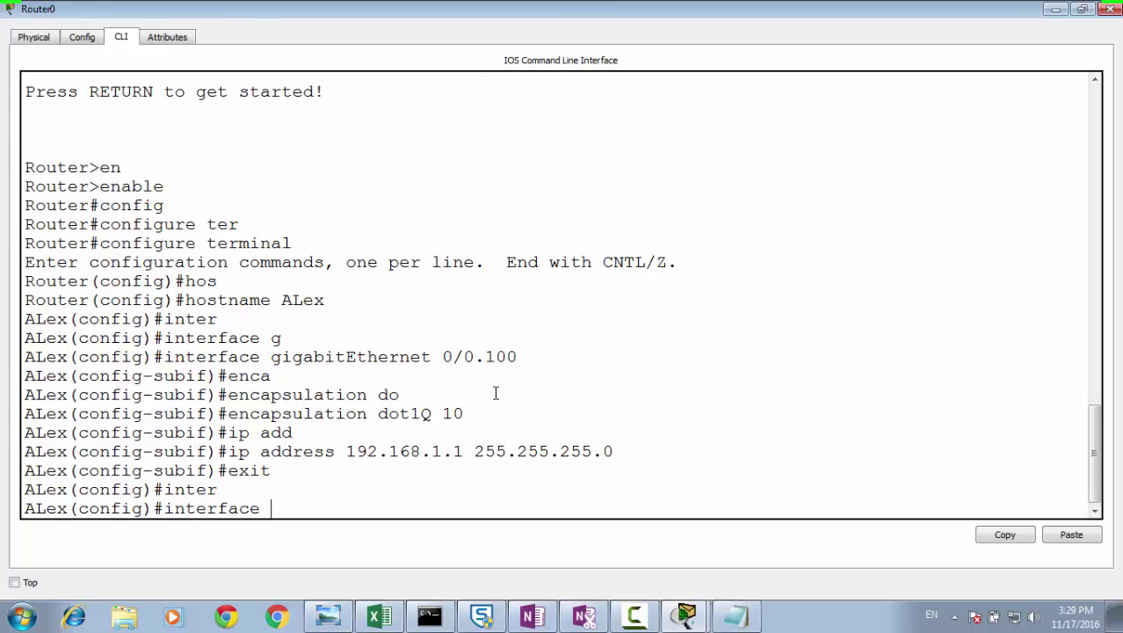
{"action": "type", "text": "g"}
{"action": "key", "text": "Tab"}
{"action": "type", "text": "0/0"}
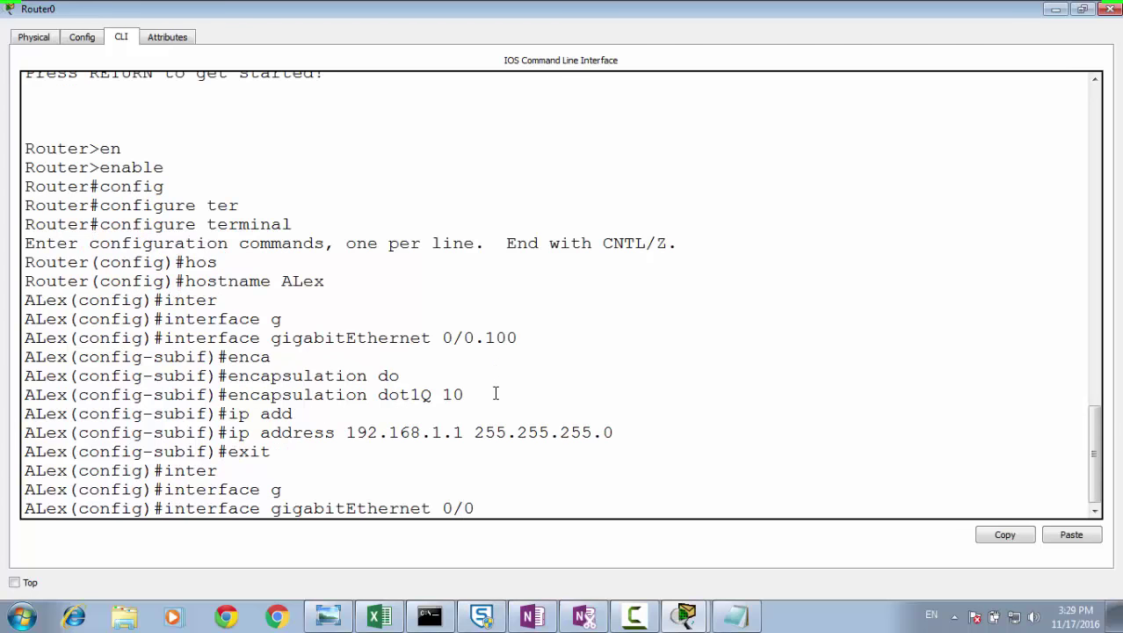
{"action": "type", "text": ".200"}
{"action": "key", "text": "Return"}
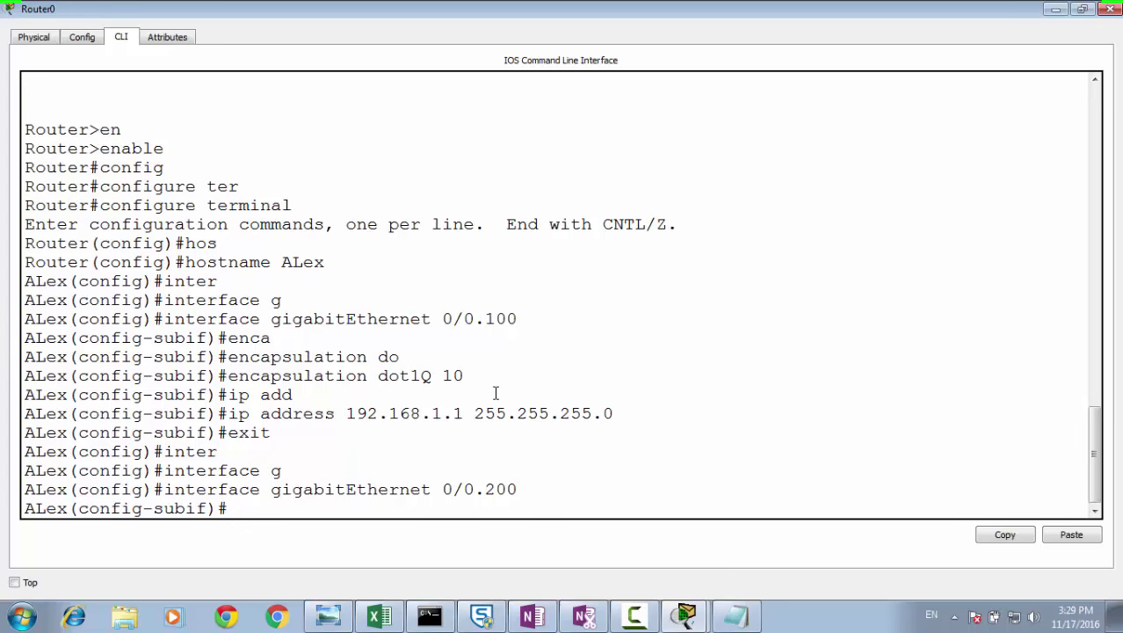
Step: Set dot1Q encapsulation with VLAN 20 on subinterface gigabitEthernet 0/0.200
{"action": "type", "text": "enca"}
{"action": "key", "text": "Tab"}
{"action": "type", "text": "do"}
{"action": "key", "text": "Tab"}
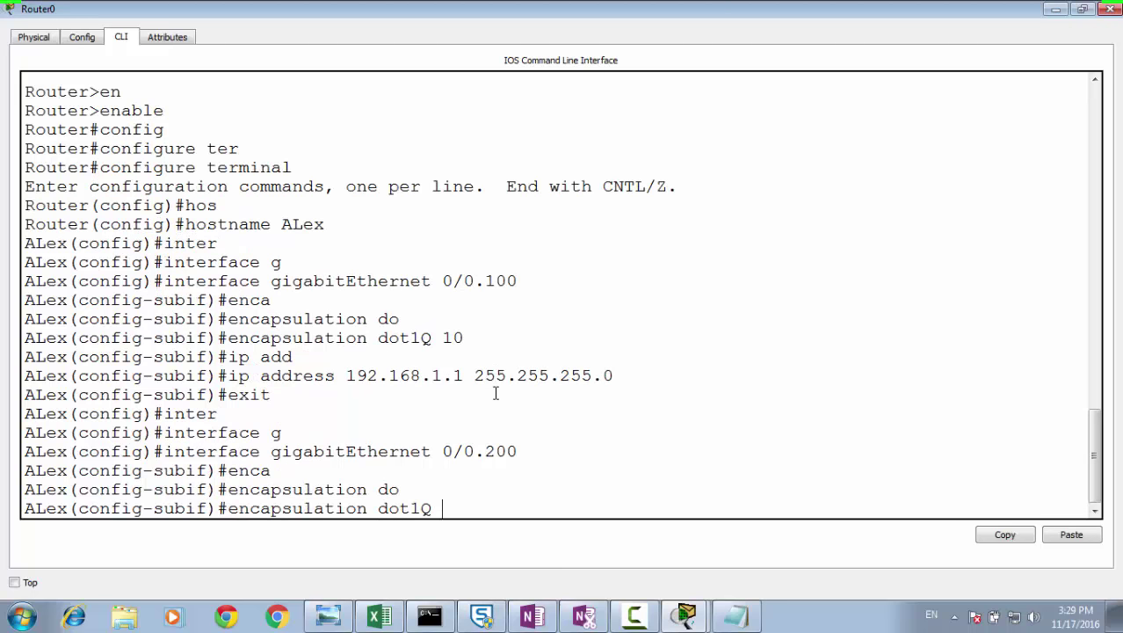
{"action": "type", "text": "20"}
{"action": "key", "text": "Return"}
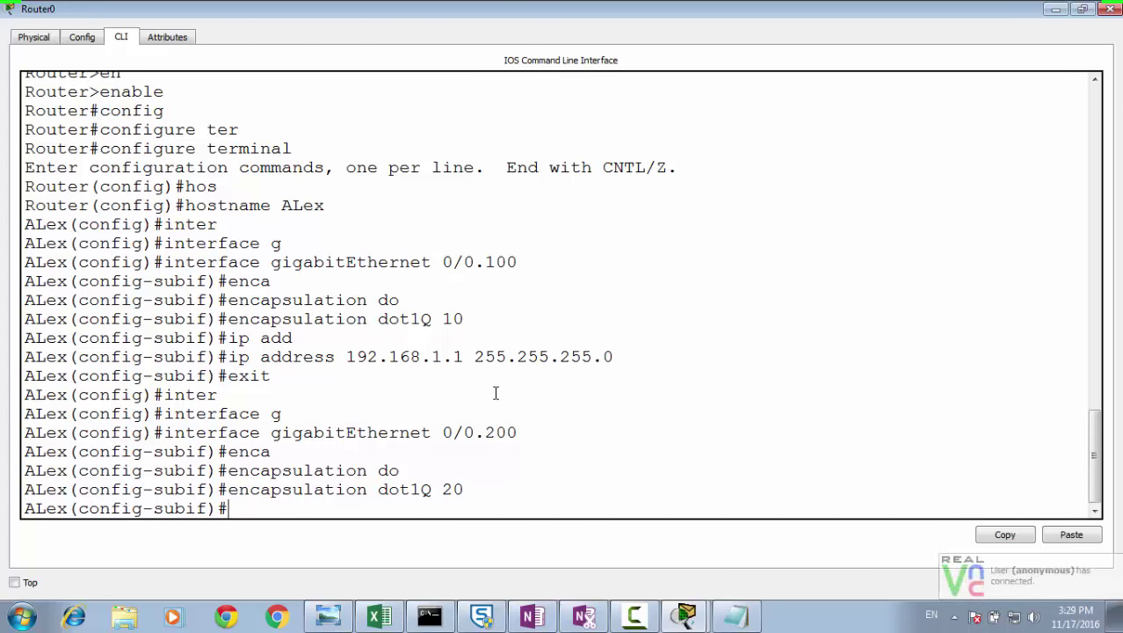
Step: Assign IP address 192.168.2.1 with mask 255.255.255.0 to subinterface gigabitEthernet 0/0.200 using the full ip address command
{"action": "type", "text": "192"}
{"action": "key", "text": "BackSpace"}
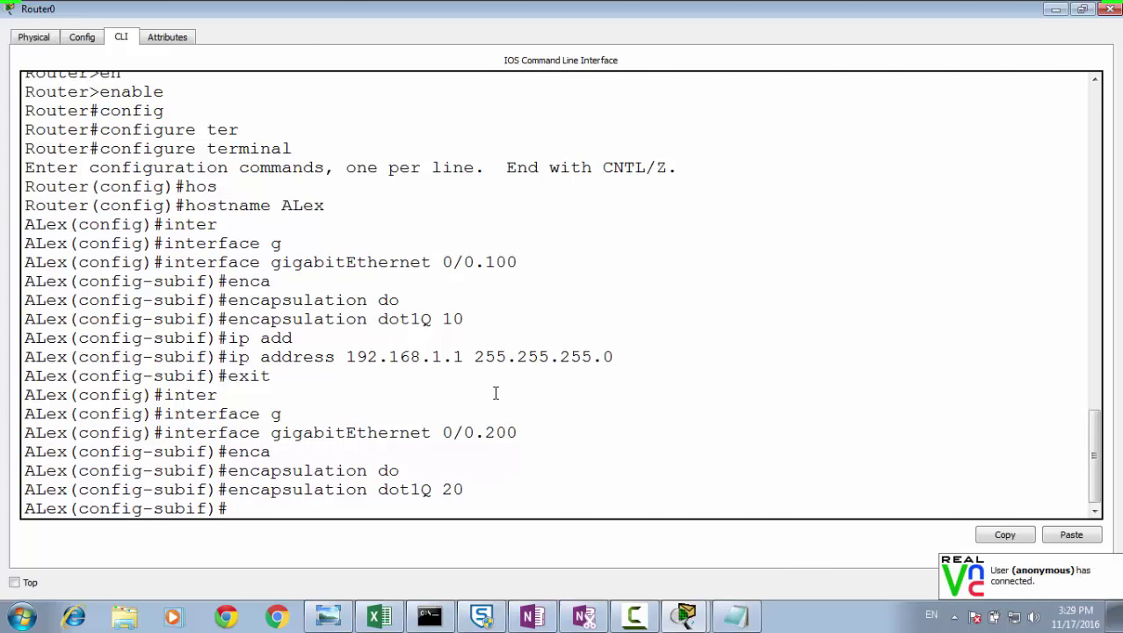
{"action": "type", "text": "ip 192.16"}
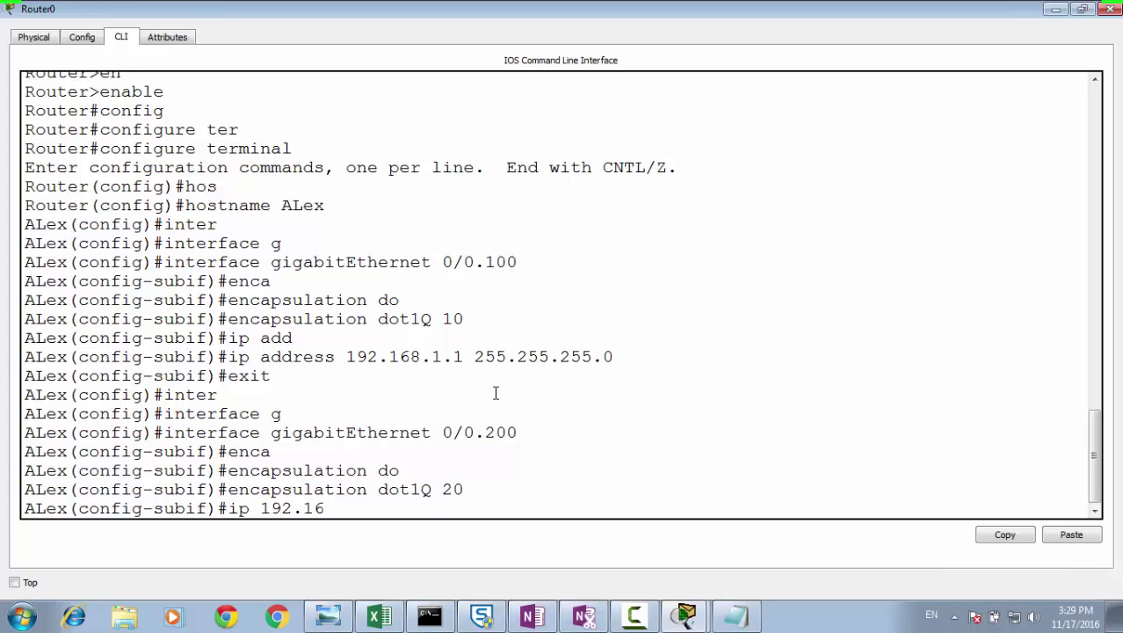
{"action": "type", "text": "8.2.1 255.255.255."}
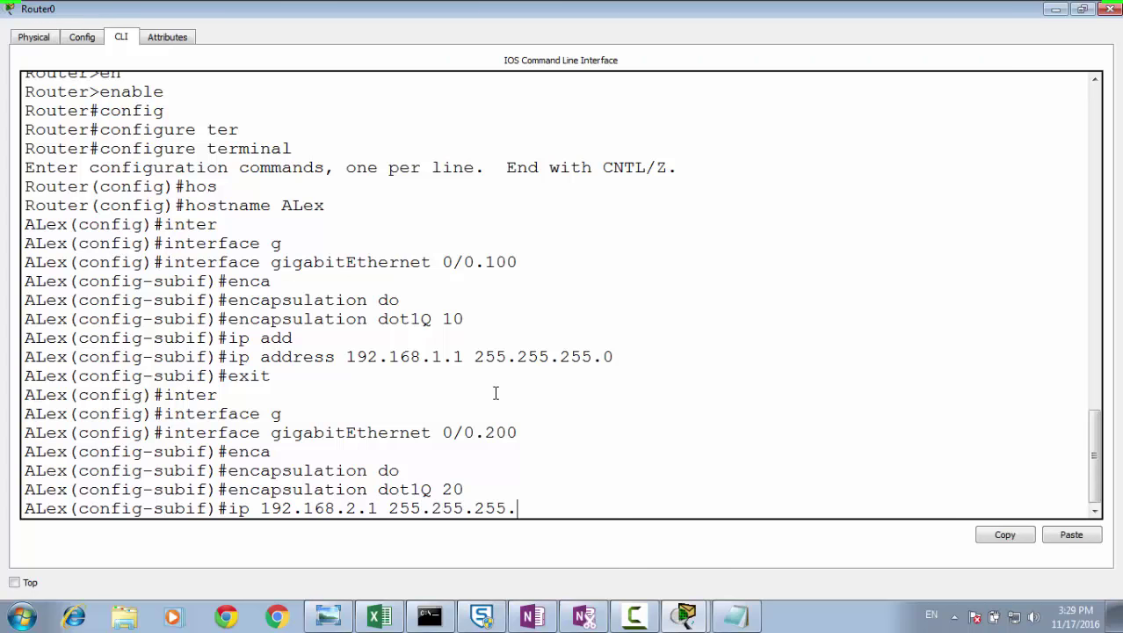
{"action": "type", "text": "0"}
{"action": "key", "text": "BackSpace"}
{"action": "key", "text": "BackSpace"}
{"action": "key", "text": "BackSpace"}
{"action": "key", "text": "BackSpace"}
{"action": "key", "text": "BackSpace"}
{"action": "key", "text": "BackSpace"}
{"action": "key", "text": "BackSpace"}
{"action": "key", "text": "BackSpace"}
{"action": "key", "text": "BackSpace"}
{"action": "key", "text": "BackSpace"}
{"action": "key", "text": "BackSpace"}
{"action": "key", "text": "BackSpace"}
{"action": "key", "text": "BackSpace"}
{"action": "key", "text": "BackSpace"}
{"action": "key", "text": "BackSpace"}
{"action": "key", "text": "BackSpace"}
{"action": "key", "text": "BackSpace"}
{"action": "key", "text": "BackSpace"}
{"action": "key", "text": "BackSpace"}
{"action": "key", "text": "BackSpace"}
{"action": "key", "text": "BackSpace"}
{"action": "key", "text": "BackSpace"}
{"action": "key", "text": "BackSpace"}
{"action": "key", "text": "BackSpace"}
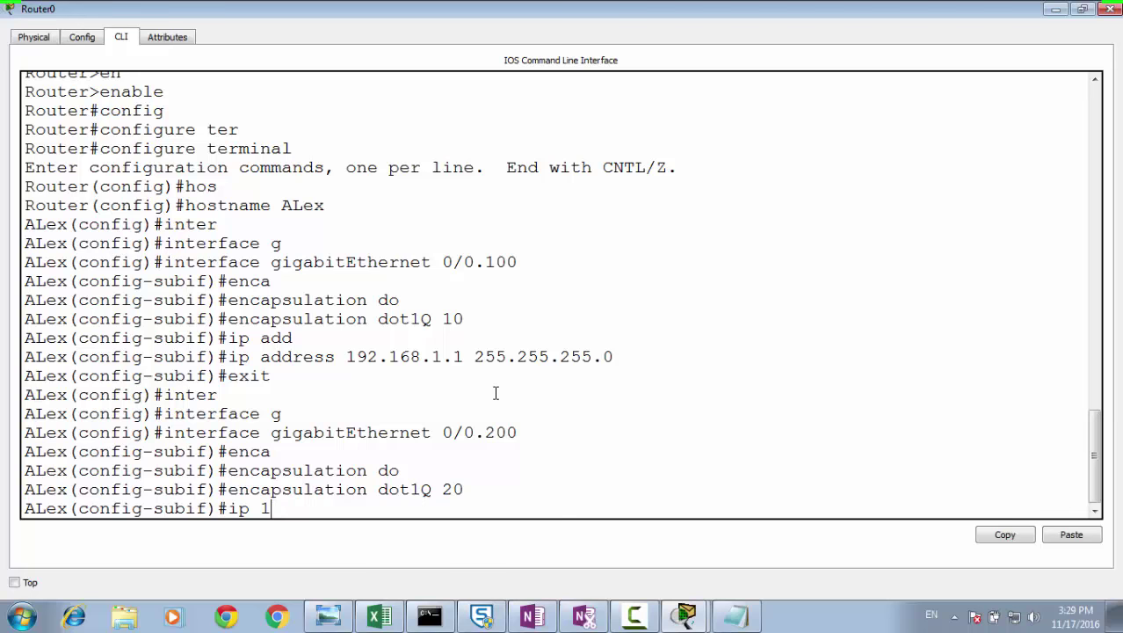
{"action": "type", "text": "add"}
{"action": "key", "text": "Tab"}
{"action": "type", "text": "192"}
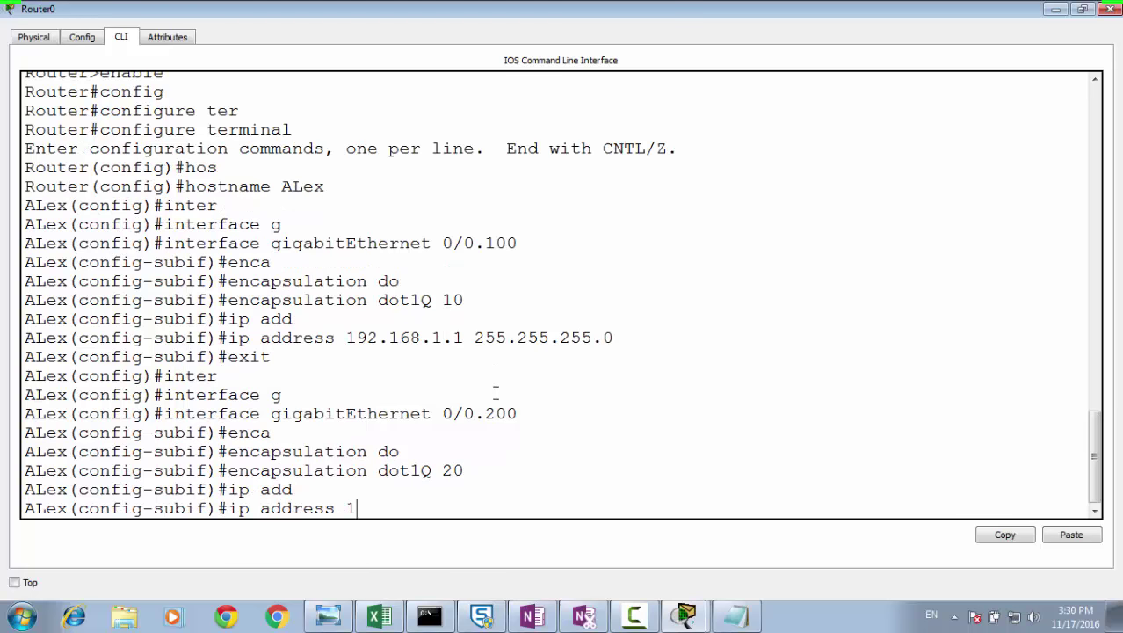
{"action": "type", "text": ".168.2.1 255"}
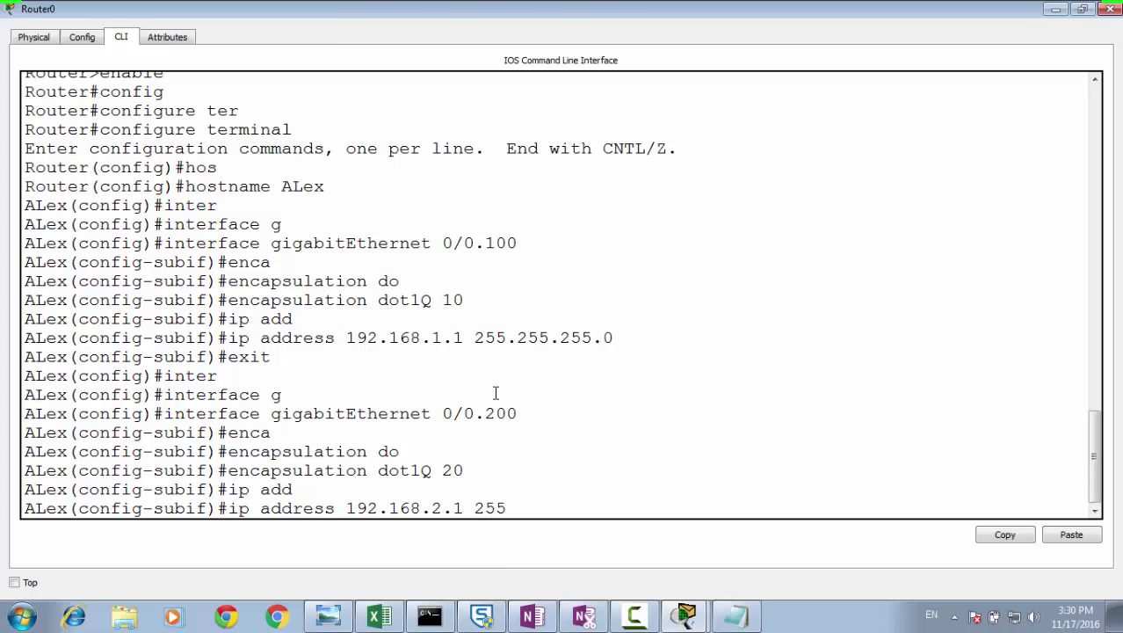
{"action": "type", "text": ".255.255.0"}
{"action": "key", "text": "Return"}
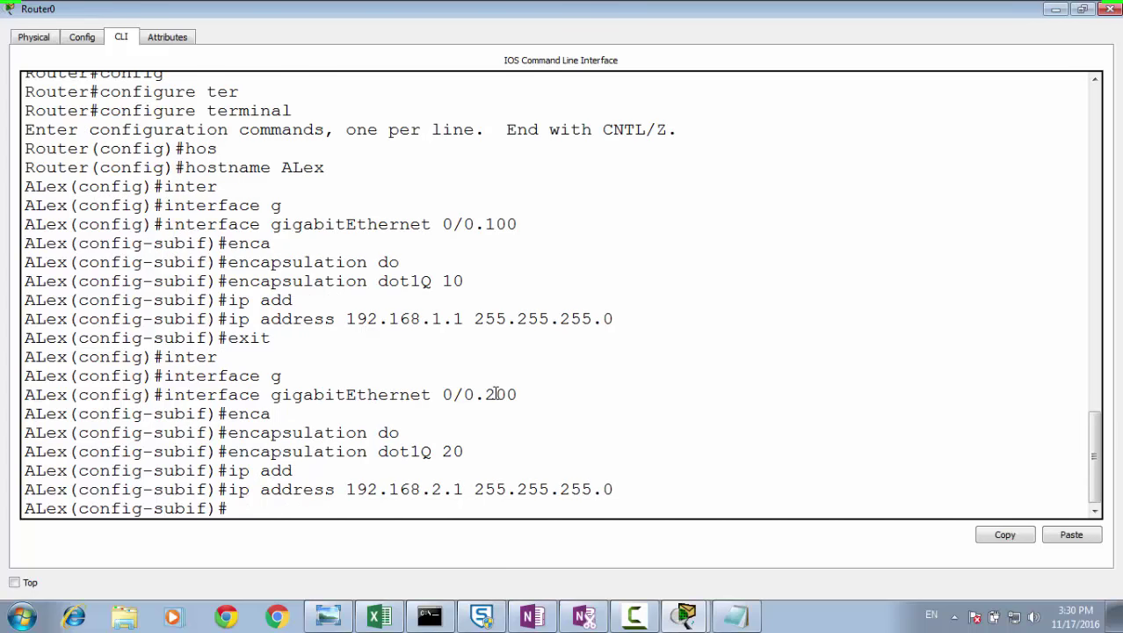
Step: Exit the current subinterface and create router subinterface gigabitEthernet 0/0.300
{"action": "type", "text": "exit"}
{"action": "key", "text": "Return"}
{"action": "type", "text": "ig)#i"}
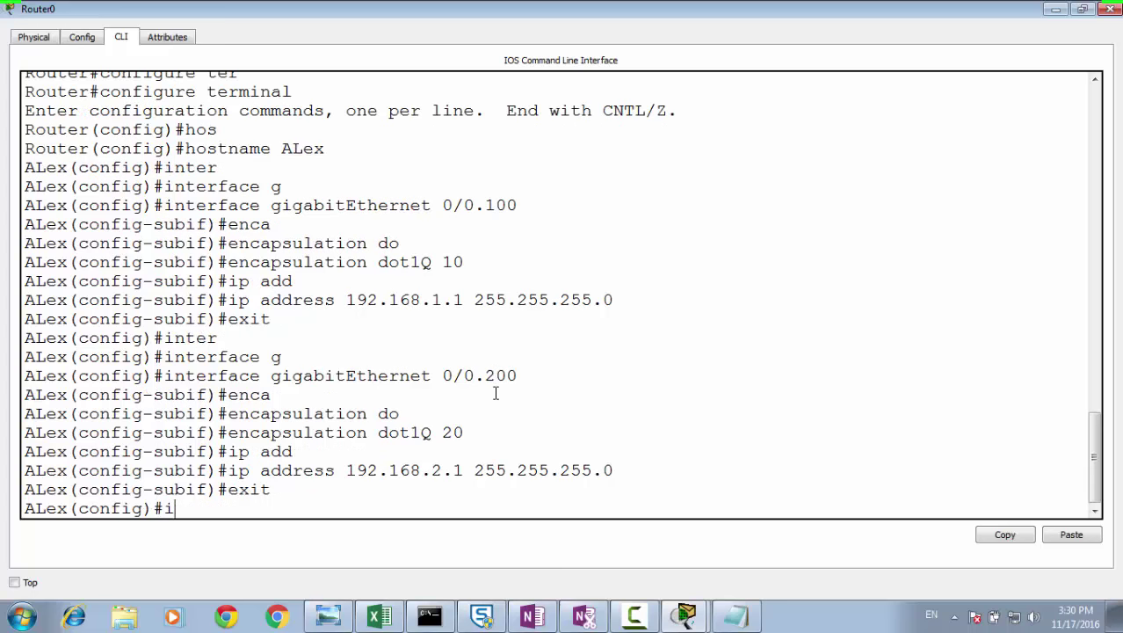
{"action": "type", "text": "nter"}
{"action": "key", "text": "Tab"}
{"action": "type", "text": "g"}
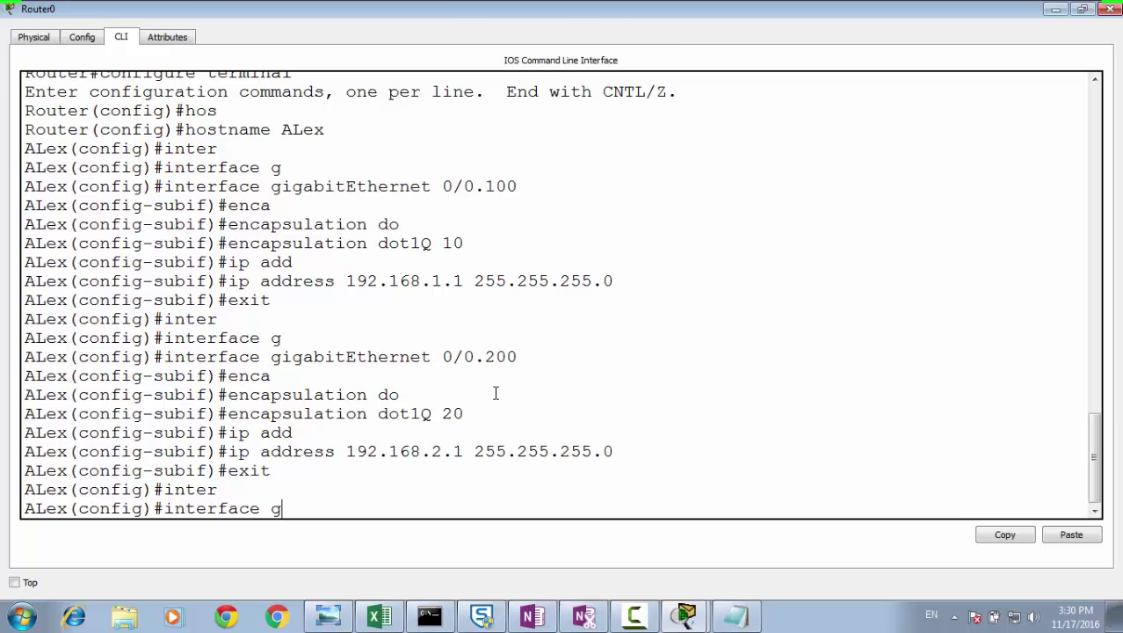
{"action": "key", "text": "Tab"}
{"action": "type", "text": "0/"}
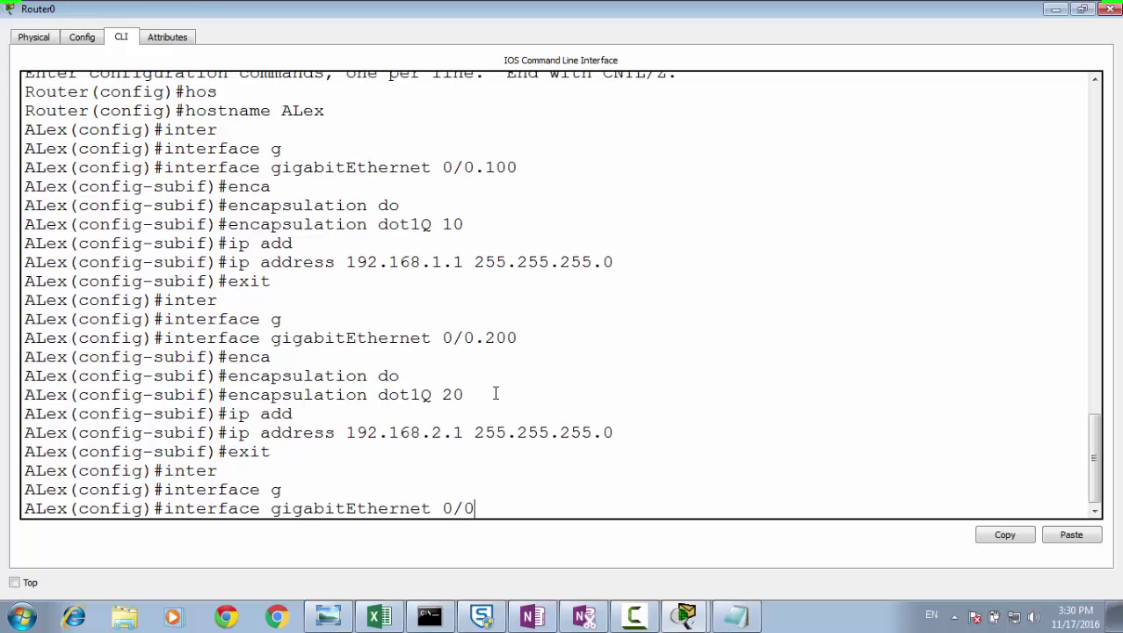
{"action": "type", "text": "0.300"}
{"action": "key", "text": "Return"}
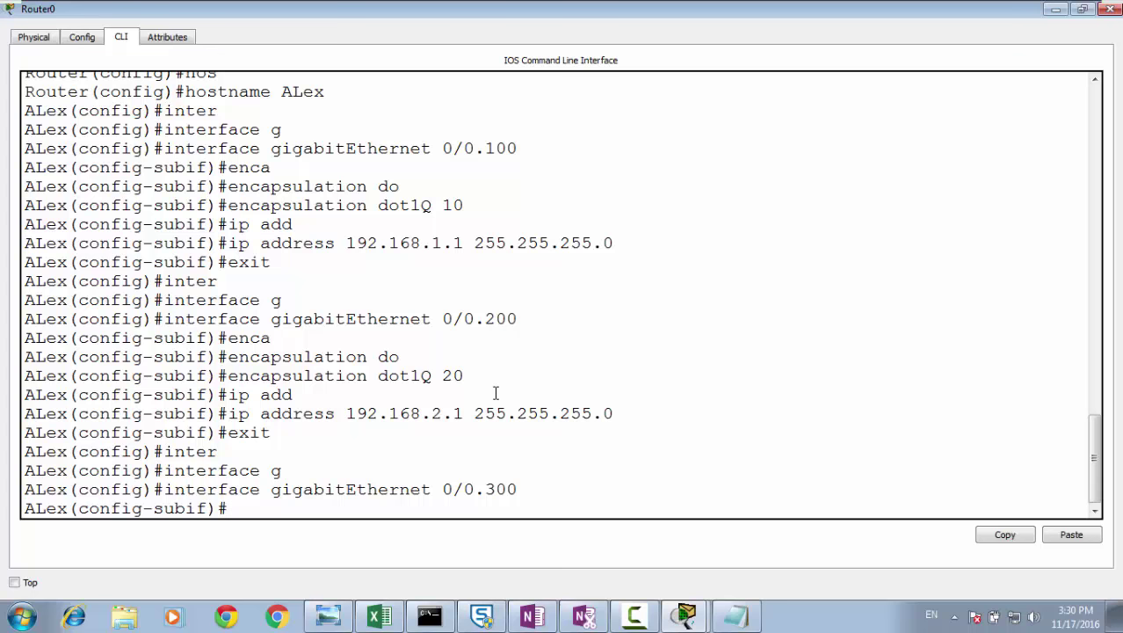
Step: Set dot1Q encapsulation with VLAN 30 on subinterface gigabitEthernet 0/0.300
{"action": "type", "text": "enca"}
{"action": "key", "text": "Tab"}
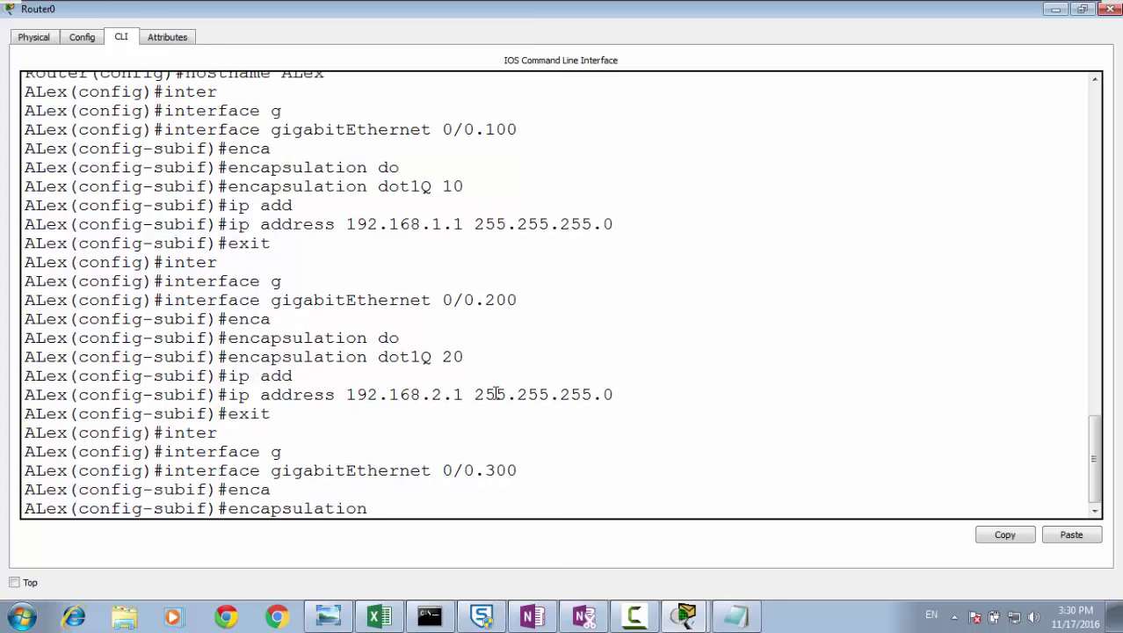
{"action": "type", "text": "do"}
{"action": "key", "text": "Tab"}
{"action": "type", "text": "30"}
{"action": "key", "text": "Return"}
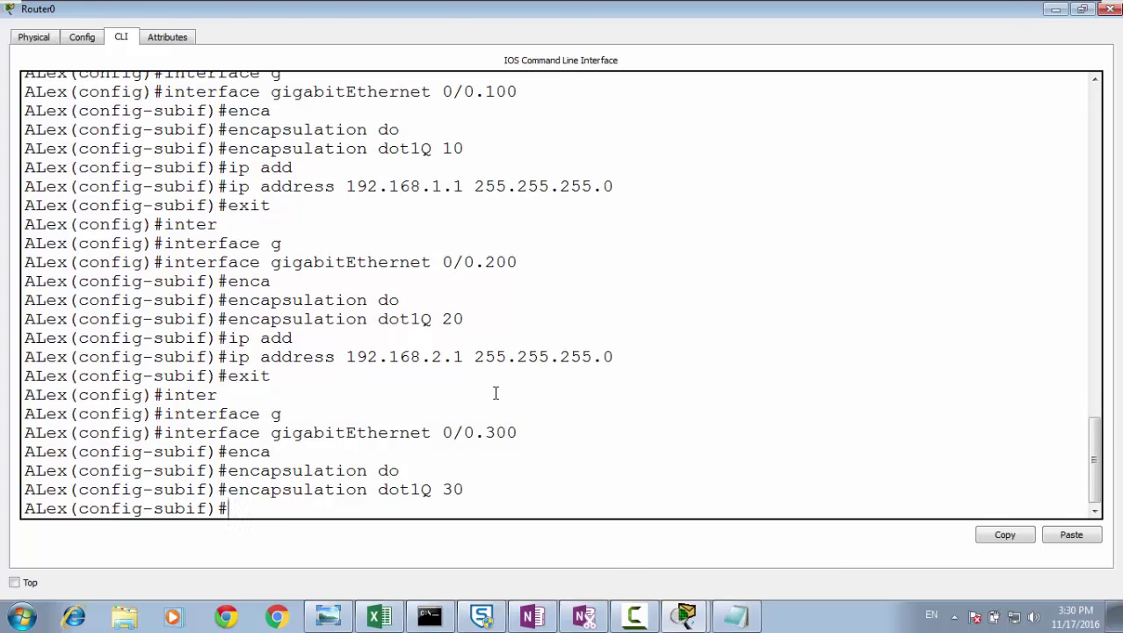
Step: Assign IP address 192.168.3.1 with mask 255.255.255.0 to subinterface gigabitEthernet 0/0.300
{"action": "type", "text": "p add"}
{"action": "key", "text": "Tab"}
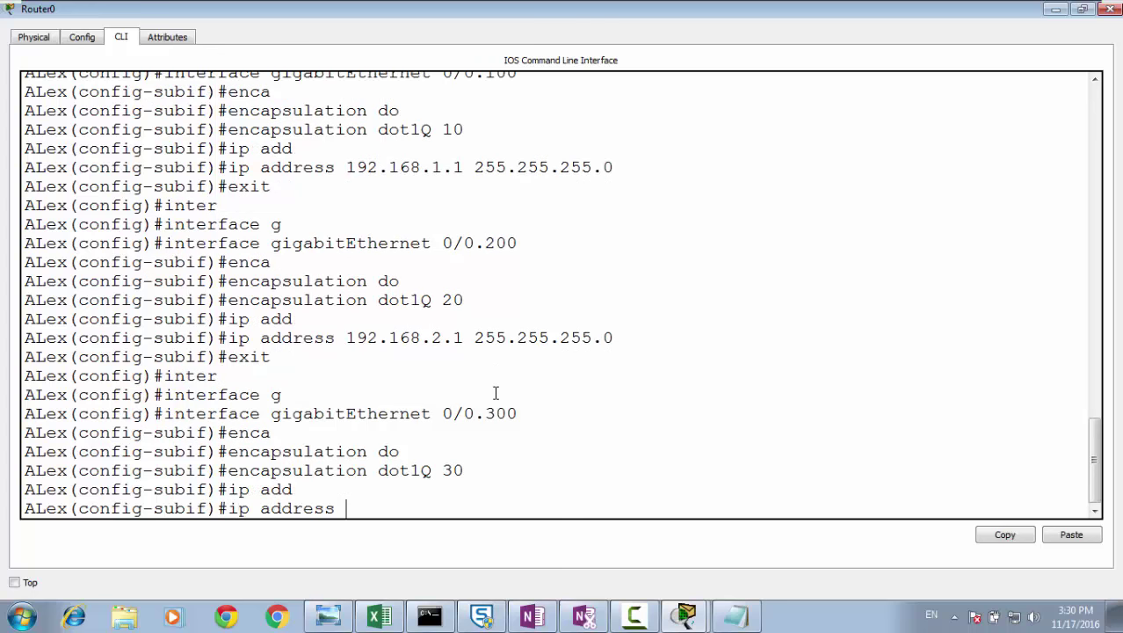
{"action": "type", "text": "192,"}
{"action": "type", "text": ".168.3."}
{"action": "type", "text": "2"}
{"action": "key", "text": "BackSpace"}
{"action": "type", "text": "1 255"}
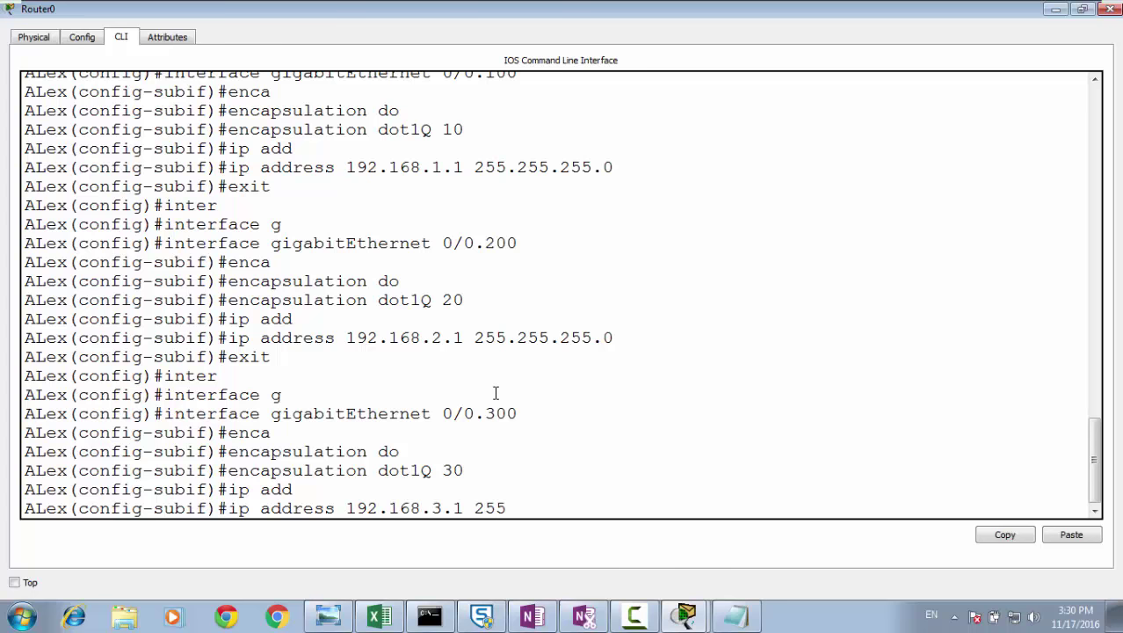
{"action": "type", "text": ".255.255.0"}
{"action": "key", "text": "Return"}
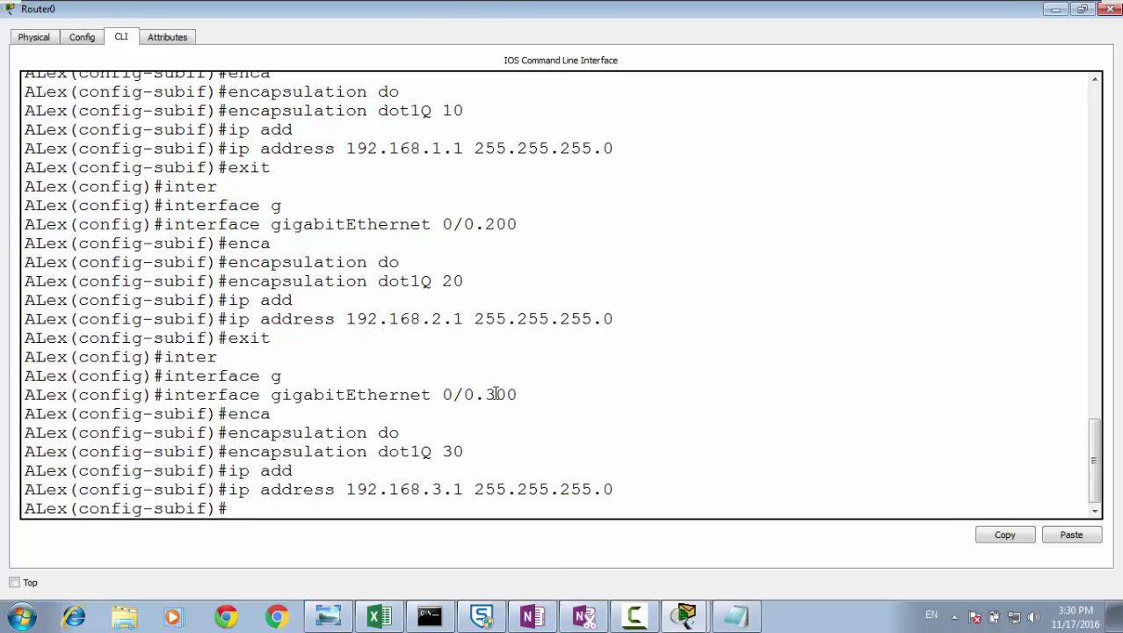
Step: Switch to OneNote, add a new section, and sketch one large pipe containing three smaller pipes with circled ends
{"action": "left_click", "coordinate": [534, 613]}
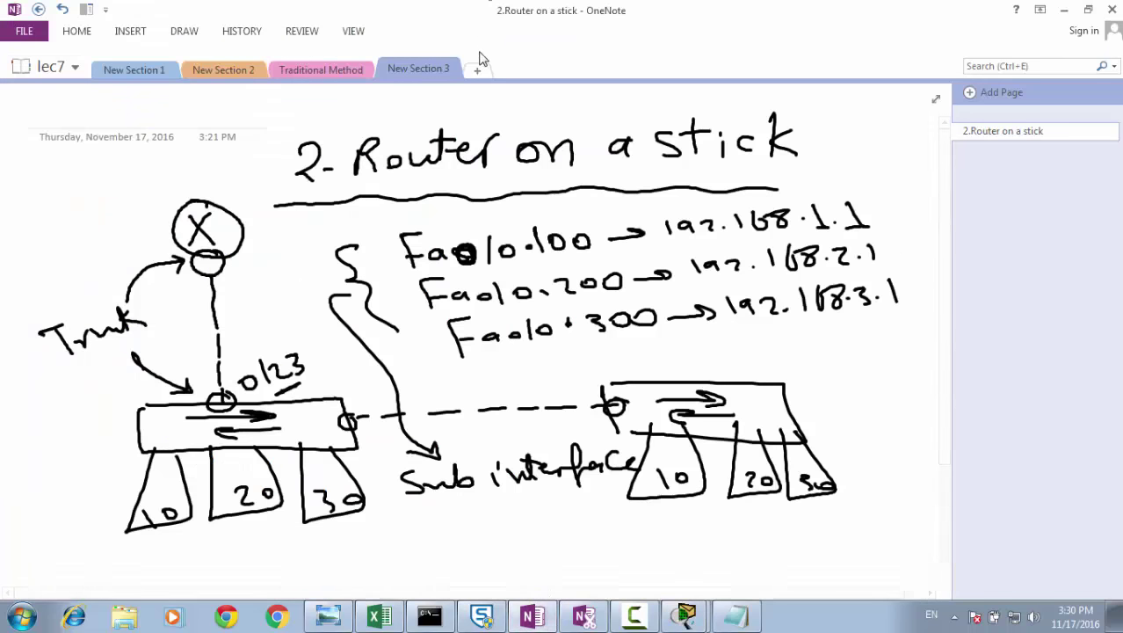
{"action": "left_click", "coordinate": [477, 70]}
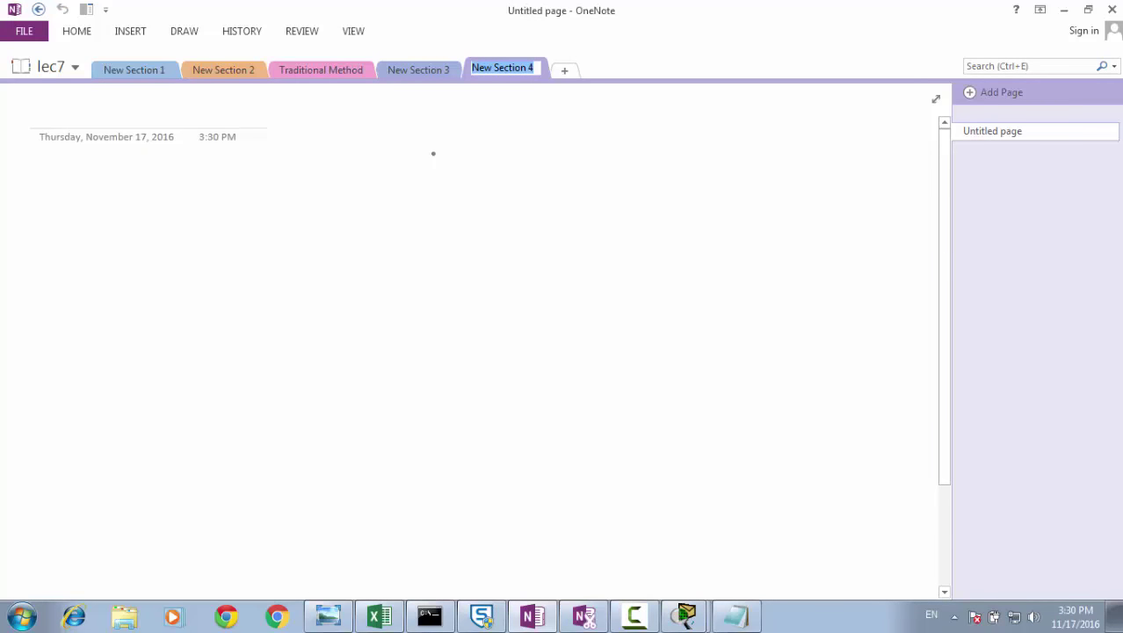
{"action": "left_click_drag", "start_coordinate": [126, 266], "coordinate": [519, 242]}
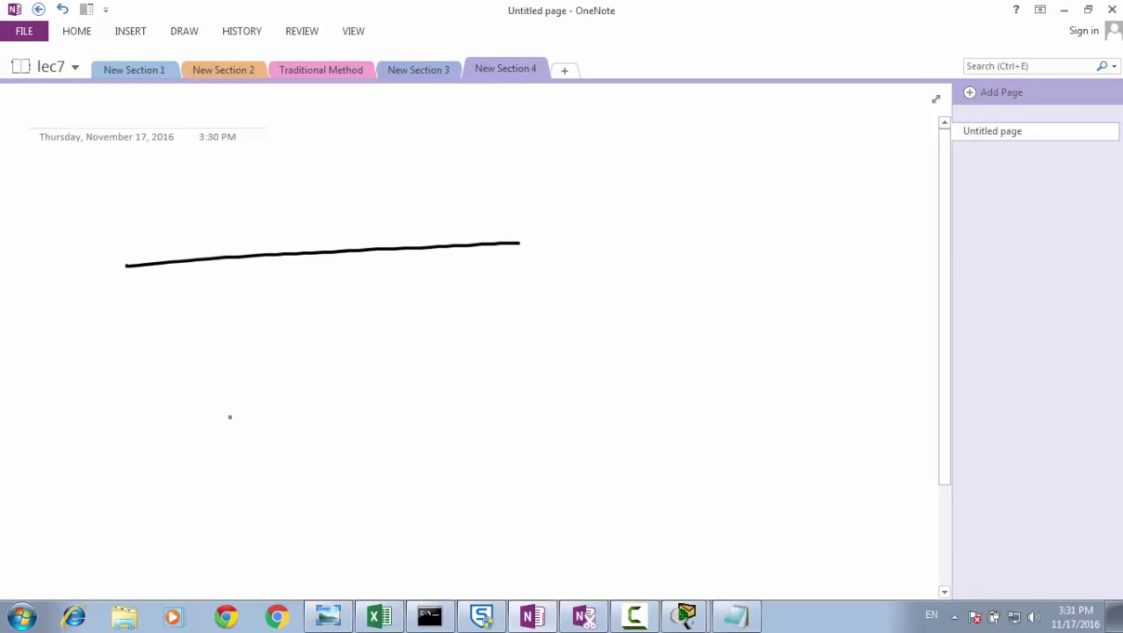
{"action": "left_click_drag", "start_coordinate": [145, 451], "coordinate": [507, 412]}
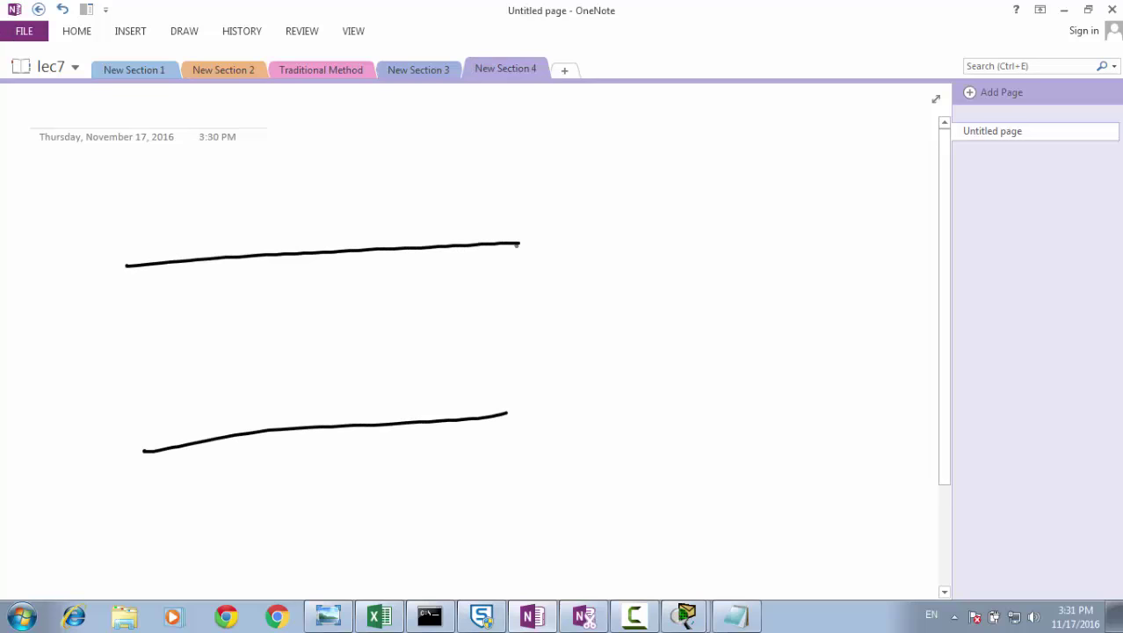
{"action": "mouse_move", "coordinate": [519, 244]}
{"action": "left_mouse_down"}
{"action": "mouse_move", "coordinate": [493, 280]}
{"action": "mouse_move", "coordinate": [99, 318]}
{"action": "left_mouse_up"}
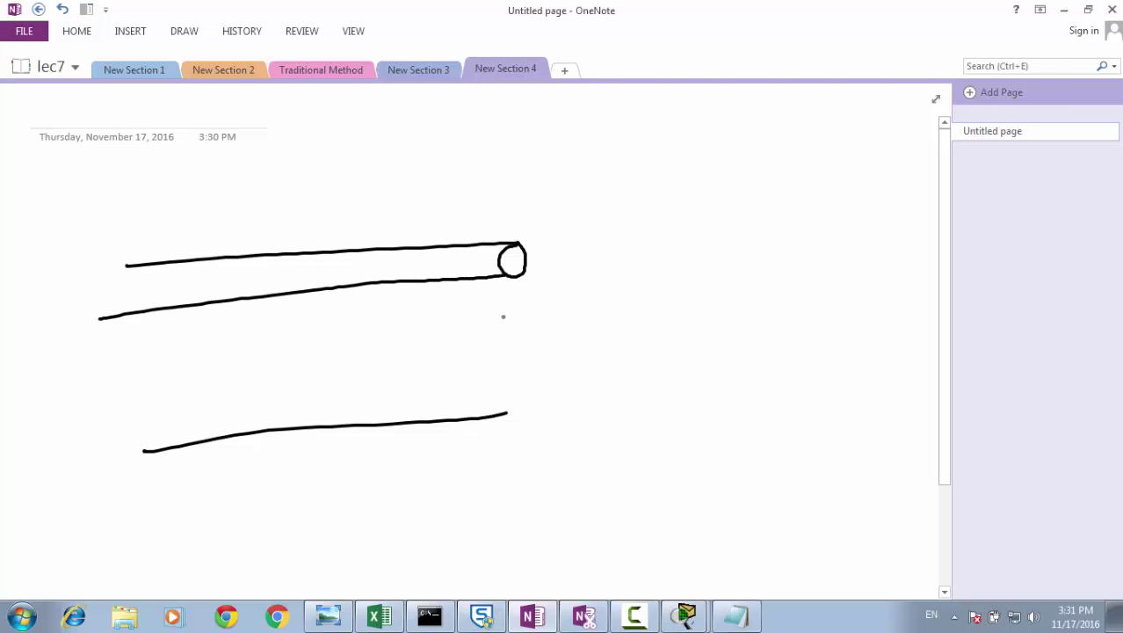
{"action": "left_click_drag", "start_coordinate": [504, 299], "coordinate": [66, 354]}
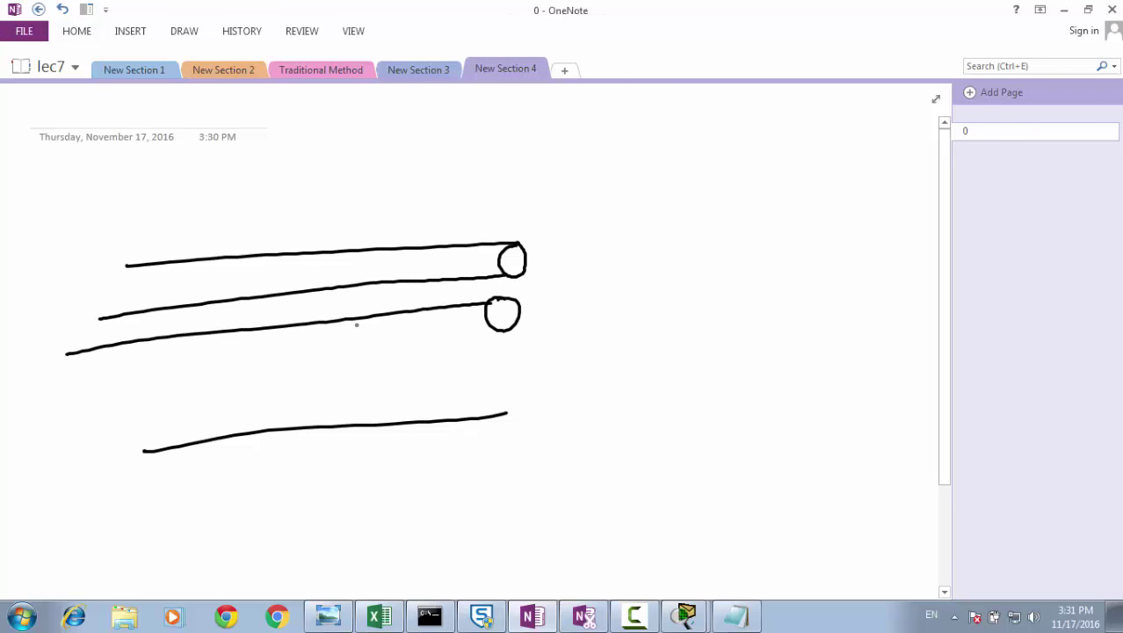
{"action": "left_click_drag", "start_coordinate": [486, 332], "coordinate": [123, 383]}
{"action": "left_click_drag", "start_coordinate": [494, 362], "coordinate": [114, 405]}
{"action": "left_click_drag", "start_coordinate": [477, 390], "coordinate": [161, 423]}
Step: Handwrite g0/0 above the large pipe and label the uppermost inner pipe g0/0.100
{"action": "left_click_drag", "start_coordinate": [253, 205], "coordinate": [239, 231]}
{"action": "mouse_move", "coordinate": [264, 214]}
{"action": "left_mouse_down"}
{"action": "mouse_move", "coordinate": [280, 218]}
{"action": "mouse_move", "coordinate": [268, 222]}
{"action": "left_mouse_up"}
{"action": "left_click_drag", "start_coordinate": [290, 200], "coordinate": [292, 228]}
{"action": "left_click_drag", "start_coordinate": [302, 217], "coordinate": [313, 211]}
{"action": "mouse_move", "coordinate": [558, 246]}
{"action": "left_mouse_down"}
{"action": "mouse_move", "coordinate": [545, 260]}
{"action": "mouse_move", "coordinate": [577, 256]}
{"action": "left_mouse_up"}
{"action": "mouse_move", "coordinate": [595, 239]}
{"action": "left_mouse_down"}
{"action": "mouse_move", "coordinate": [599, 260]}
{"action": "mouse_move", "coordinate": [654, 253]}
{"action": "left_mouse_up"}
{"action": "mouse_move", "coordinate": [673, 243]}
{"action": "left_mouse_down"}
{"action": "mouse_move", "coordinate": [660, 248]}
{"action": "mouse_move", "coordinate": [698, 249]}
{"action": "left_mouse_up"}
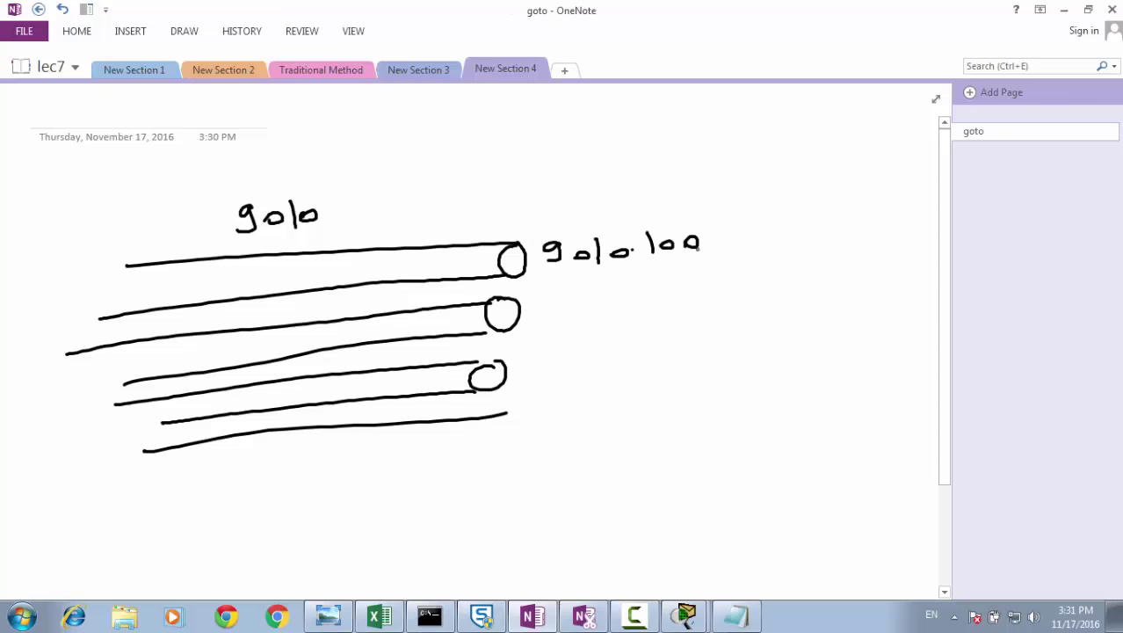
Step: Label the middle inner pipe g0/0.200 and the lowest inner pipe g0/0.300
{"action": "mouse_move", "coordinate": [558, 302]}
{"action": "left_mouse_down"}
{"action": "mouse_move", "coordinate": [548, 320]}
{"action": "mouse_move", "coordinate": [603, 316]}
{"action": "left_mouse_up"}
{"action": "left_click_drag", "start_coordinate": [622, 302], "coordinate": [622, 327]}
{"action": "mouse_move", "coordinate": [649, 313]}
{"action": "left_mouse_down"}
{"action": "mouse_move", "coordinate": [635, 318]}
{"action": "mouse_move", "coordinate": [659, 320]}
{"action": "left_mouse_up"}
{"action": "mouse_move", "coordinate": [672, 304]}
{"action": "left_mouse_down"}
{"action": "mouse_move", "coordinate": [682, 321]}
{"action": "mouse_move", "coordinate": [726, 308]}
{"action": "left_mouse_up"}
{"action": "left_click", "coordinate": [738, 301]}
{"action": "left_click_drag", "start_coordinate": [566, 372], "coordinate": [557, 401]}
{"action": "mouse_move", "coordinate": [606, 392]}
{"action": "left_mouse_down"}
{"action": "mouse_move", "coordinate": [592, 397]}
{"action": "mouse_move", "coordinate": [629, 408]}
{"action": "left_mouse_up"}
{"action": "mouse_move", "coordinate": [659, 388]}
{"action": "left_mouse_down"}
{"action": "mouse_move", "coordinate": [679, 369]}
{"action": "mouse_move", "coordinate": [688, 388]}
{"action": "mouse_move", "coordinate": [744, 368]}
{"action": "left_mouse_up"}
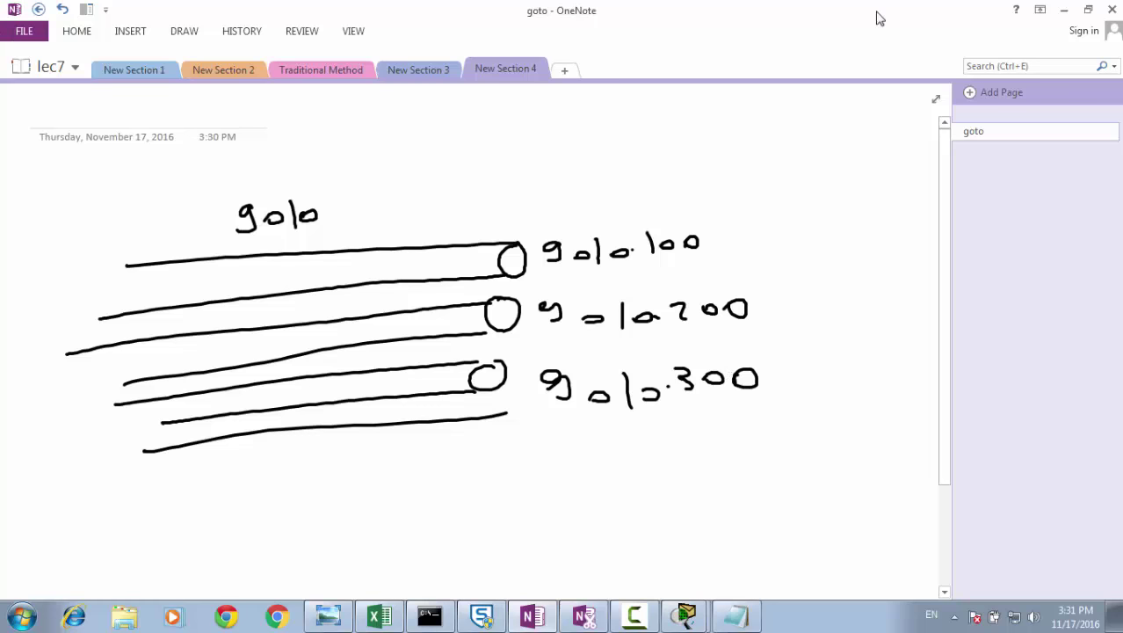
Step: Switch back to Packet Tracer and reopen Router0's command line in a maximized window
{"action": "left_click", "coordinate": [417, 67]}
{"action": "left_click", "coordinate": [536, 77]}
{"action": "left_click", "coordinate": [688, 618]}
{"action": "left_click", "coordinate": [679, 553]}
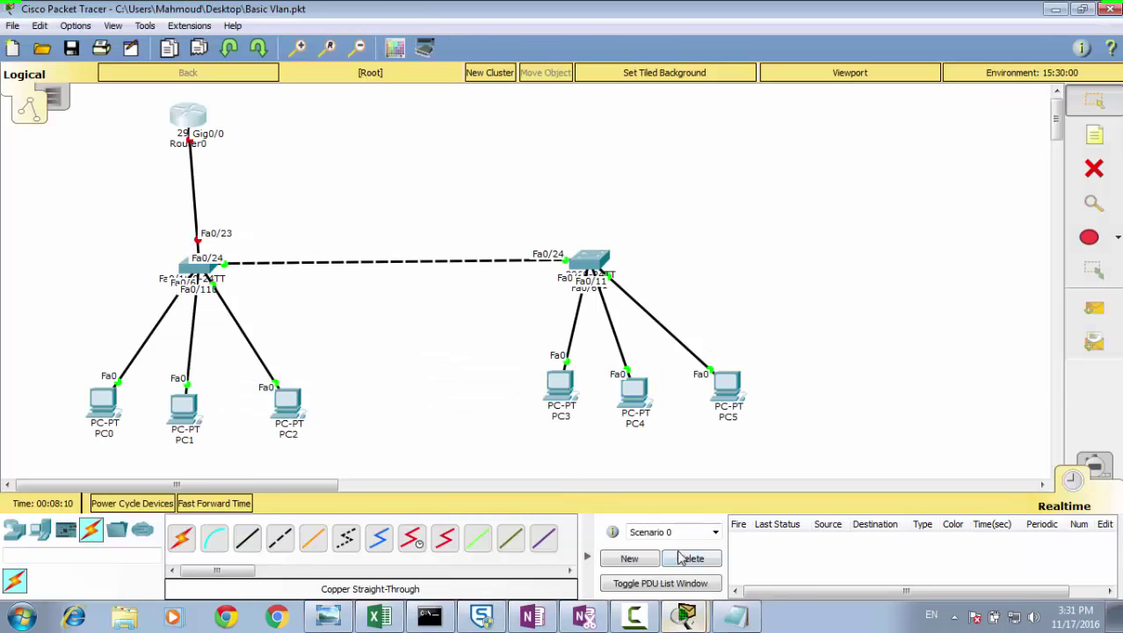
{"action": "left_click", "coordinate": [197, 118]}
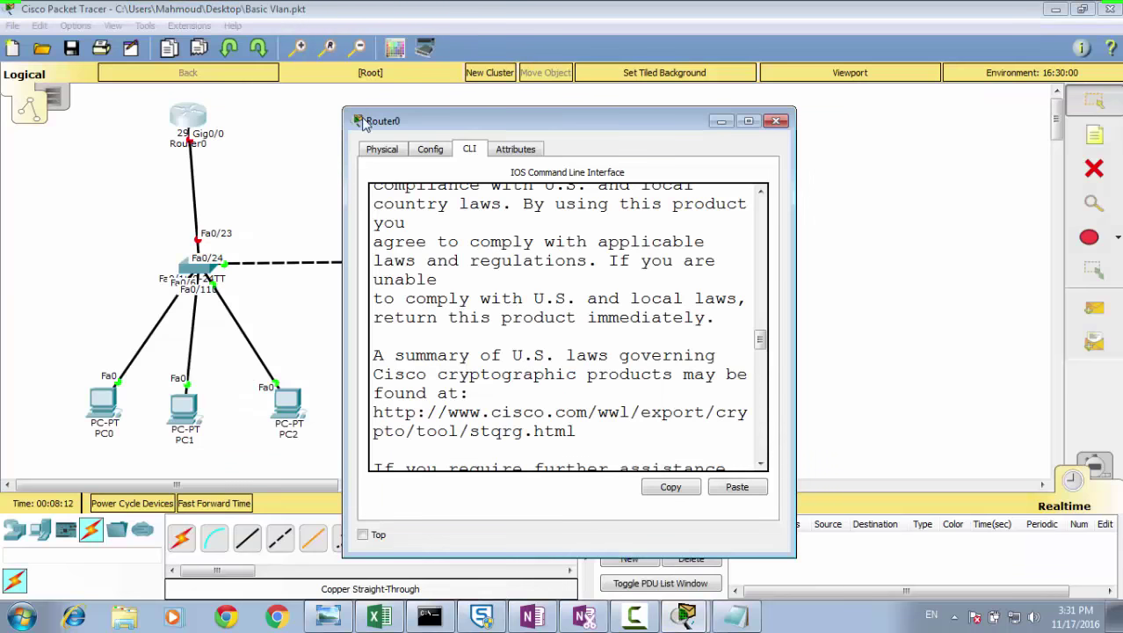
{"action": "double_click", "coordinate": [384, 123]}
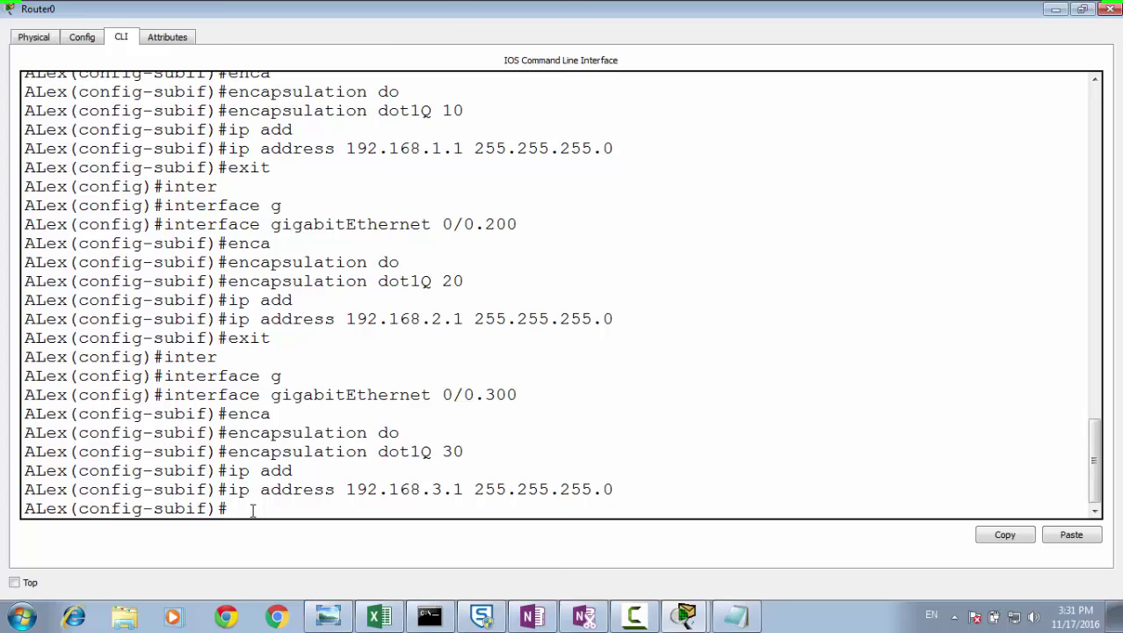
Step: Exit the current subinterface and enable physical interface g0/0 with no shutdown
{"action": "type", "text": "exit"}
{"action": "key", "text": "Return"}
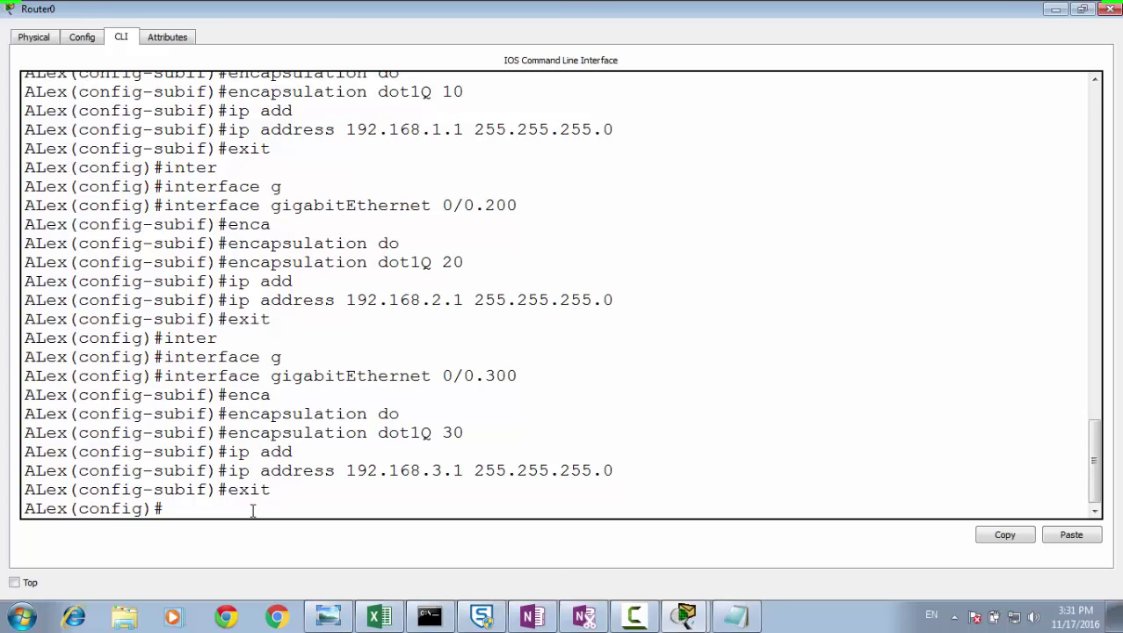
{"action": "type", "text": "inter"}
{"action": "key", "text": "Tab"}
{"action": "type", "text": "g0"}
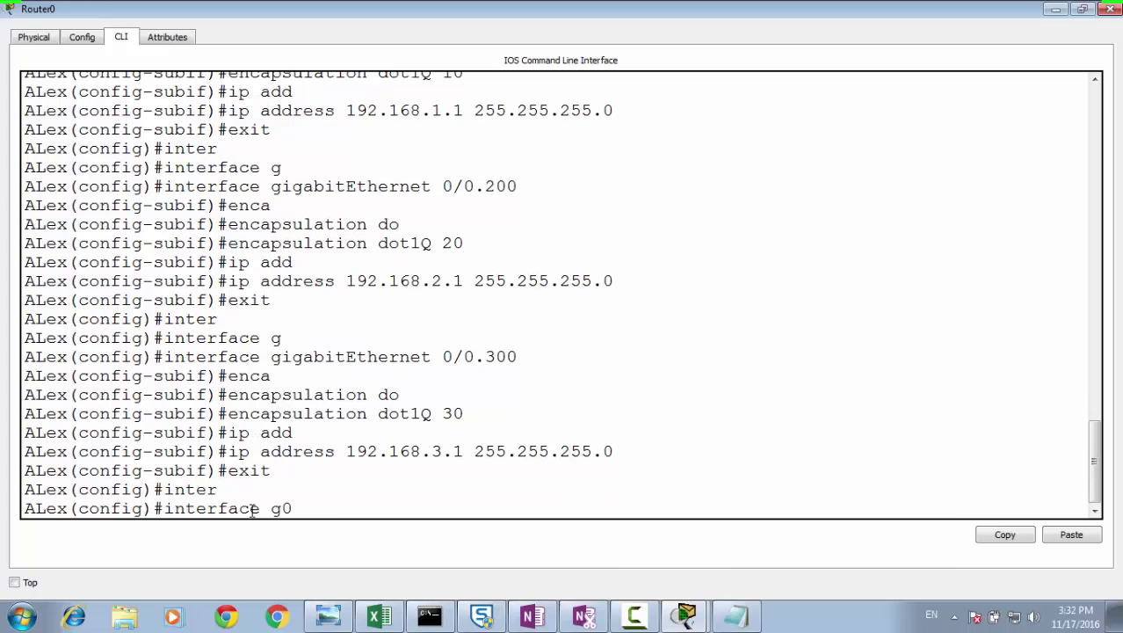
{"action": "type", "text": "./0"}
{"action": "key", "text": "Return"}
{"action": "type", "text": "no shut"}
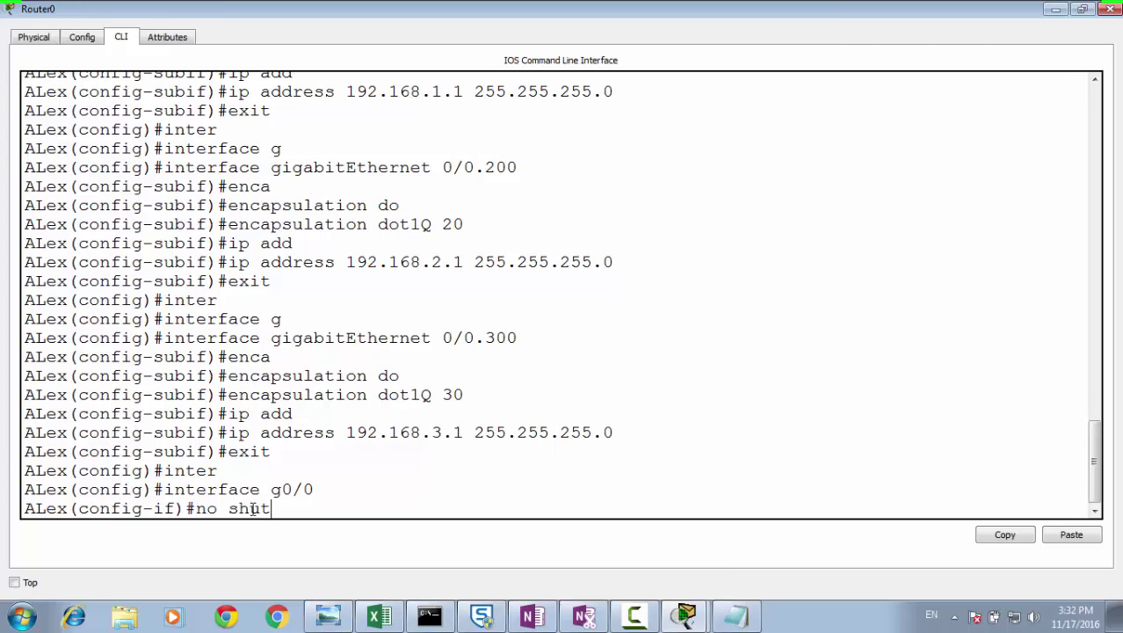
{"action": "key", "text": "Tab"}
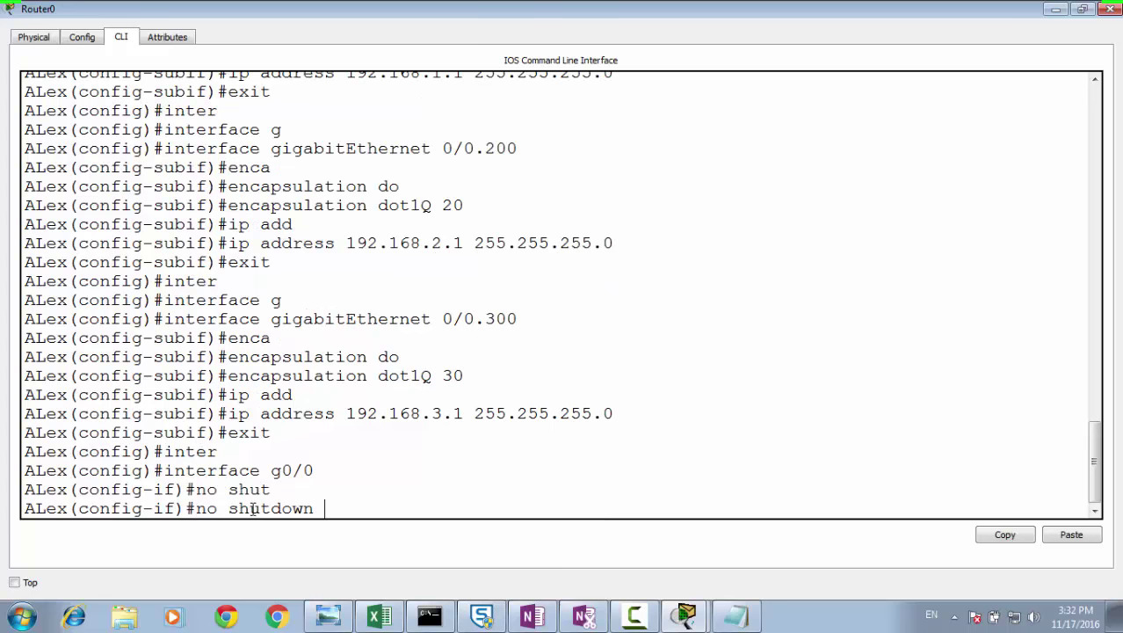
{"action": "key", "text": "Return"}
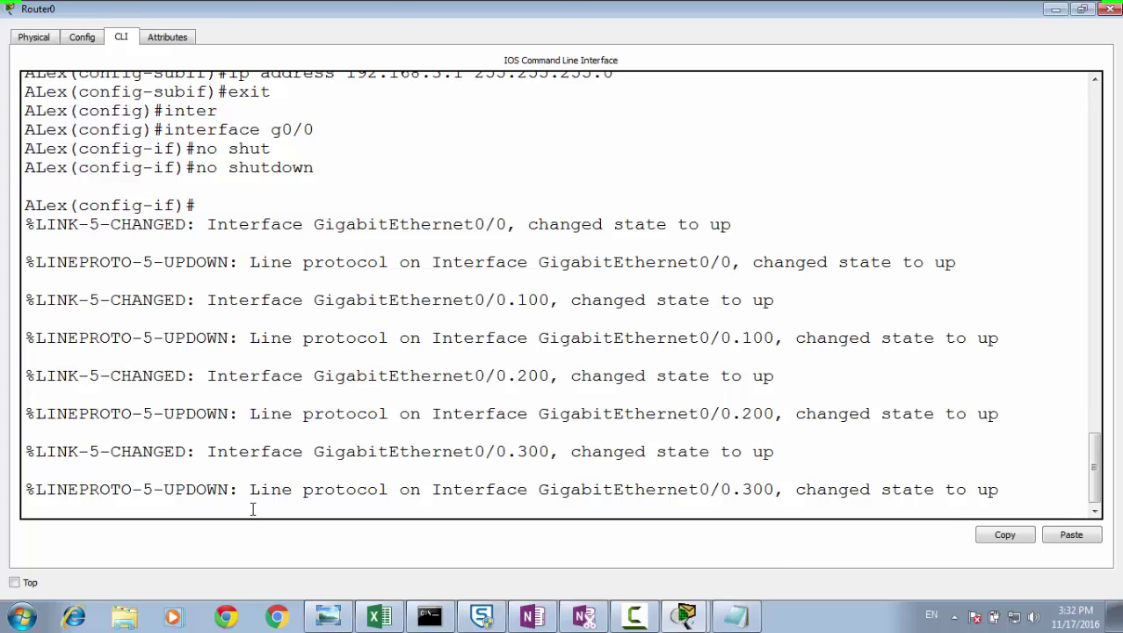
{"action": "scroll", "coordinate": [297, 396], "scroll_direction": "up", "scroll_amount": 5}
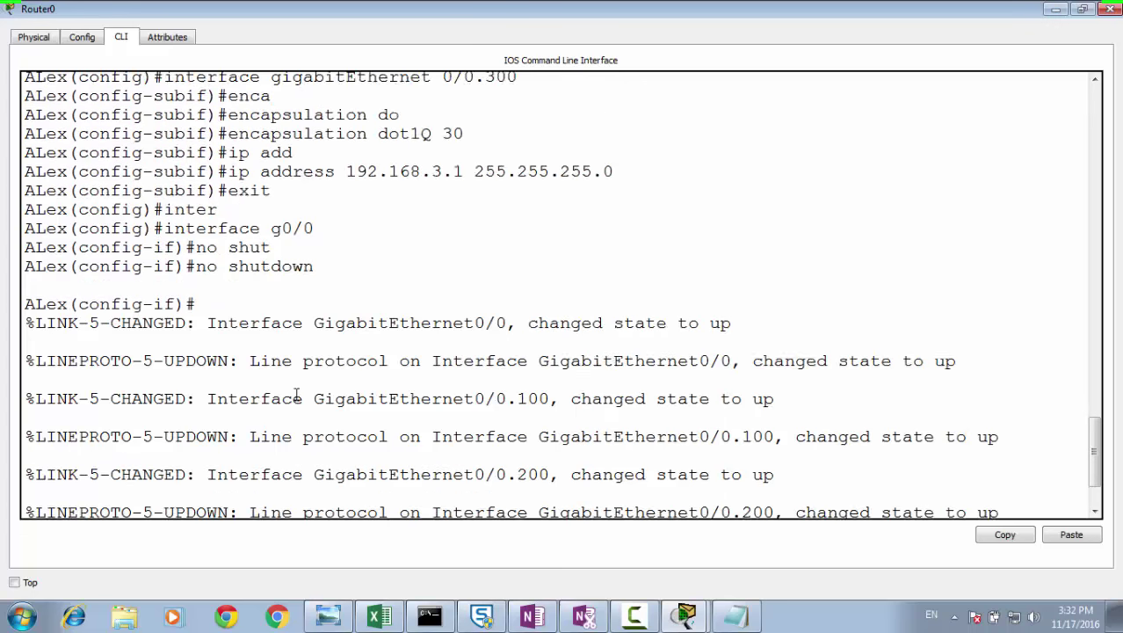
{"action": "left_click_drag", "start_coordinate": [323, 415], "coordinate": [251, 92]}
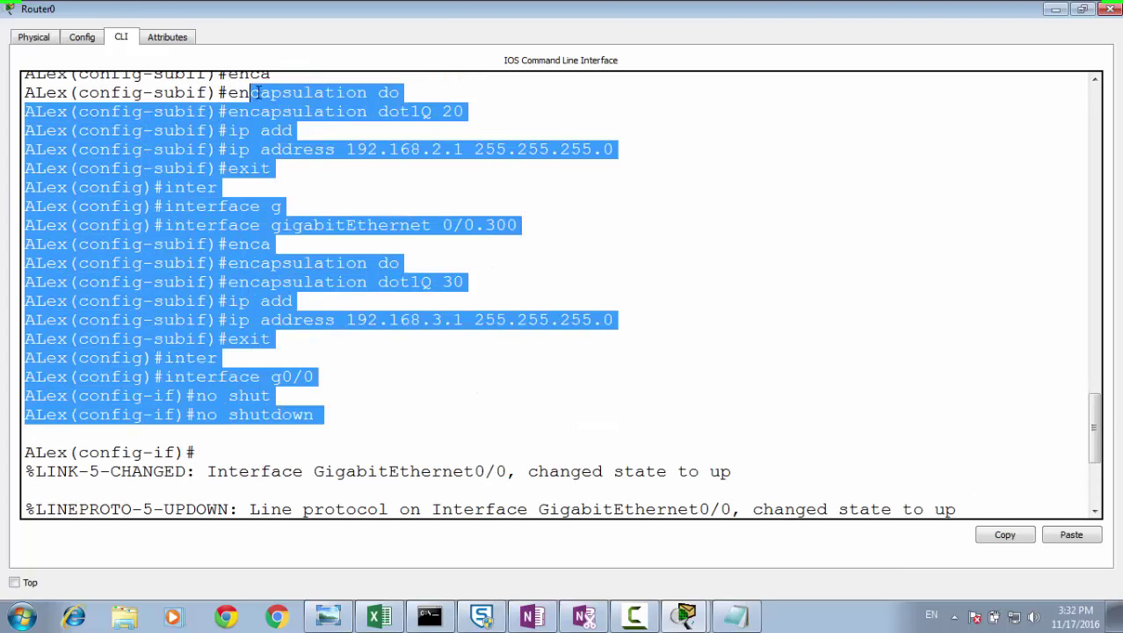
{"action": "right_click", "coordinate": [253, 89]}
{"action": "left_click", "coordinate": [249, 151]}
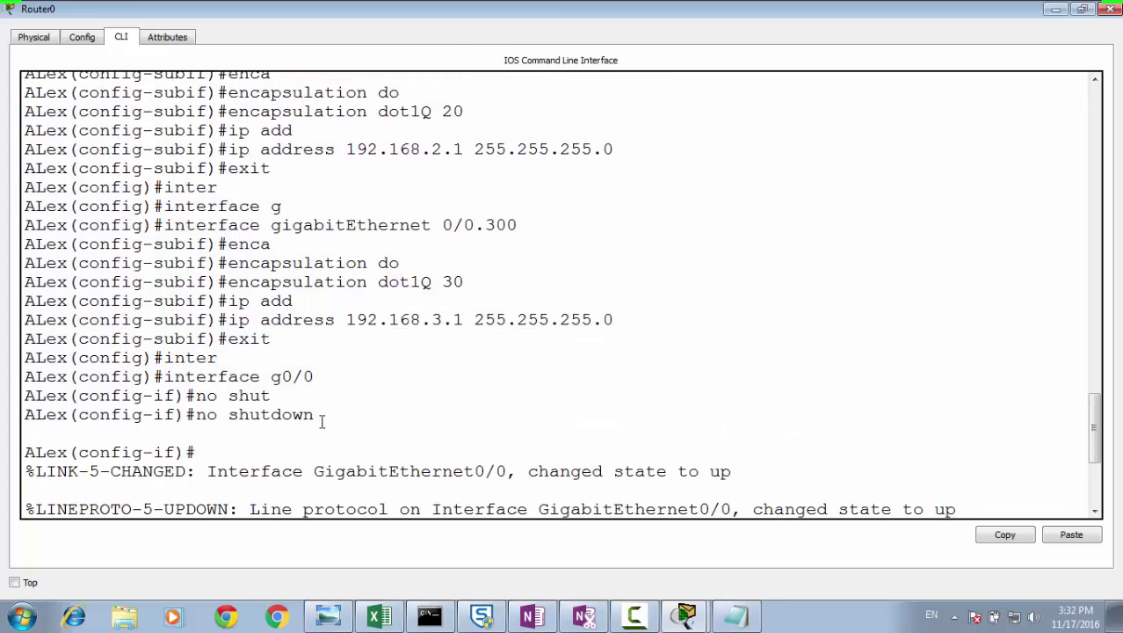
Step: Copy Router0's console commands from configure terminal through no shutdown
{"action": "left_click_drag", "start_coordinate": [322, 416], "coordinate": [5, 114]}
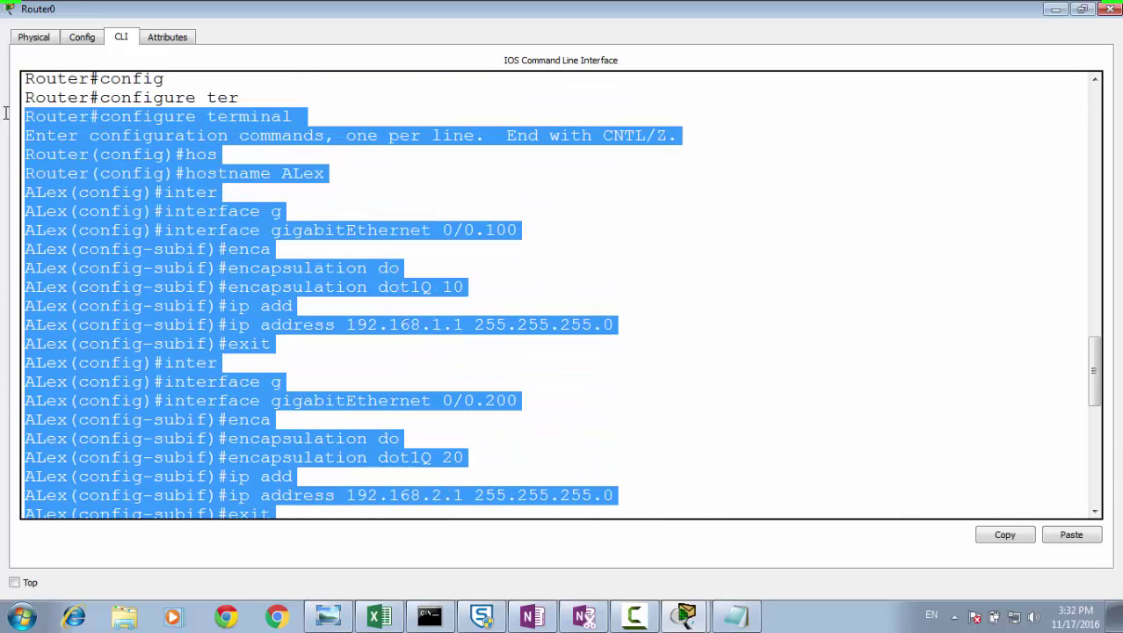
{"action": "right_click", "coordinate": [97, 153]}
{"action": "left_click", "coordinate": [141, 166]}
Step: Switch to Notepad and add a dashed separator line below the last Cairo no shutdown command, leaving blank space above it
{"action": "left_click", "coordinate": [735, 615]}
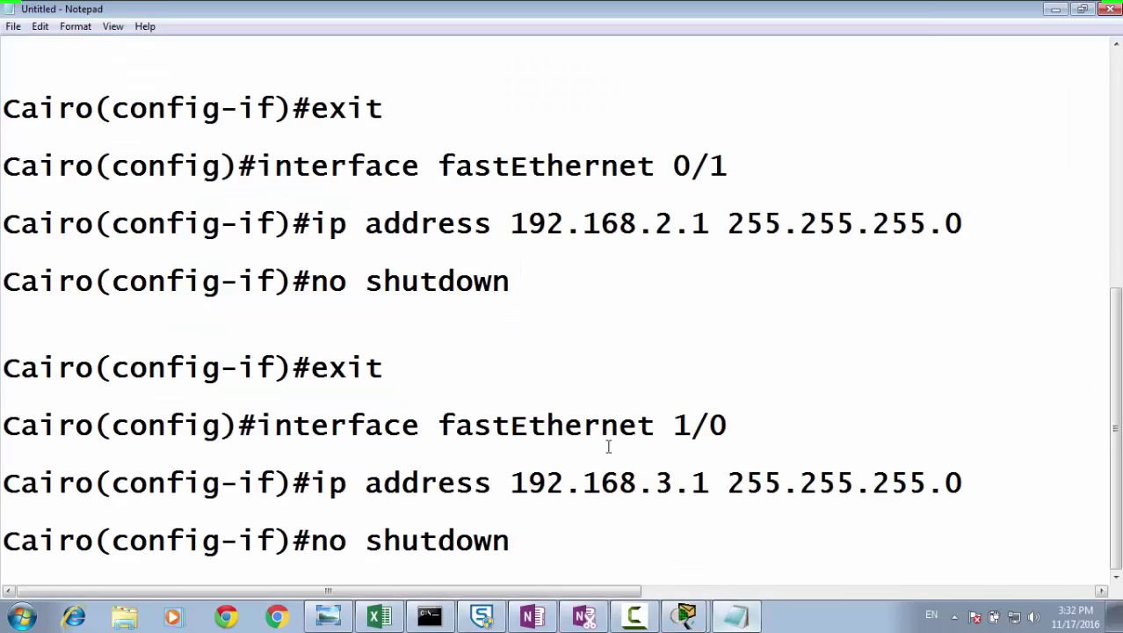
{"action": "key", "text": "Return"}
{"action": "key", "text": "Return"}
{"action": "key", "text": "Return"}
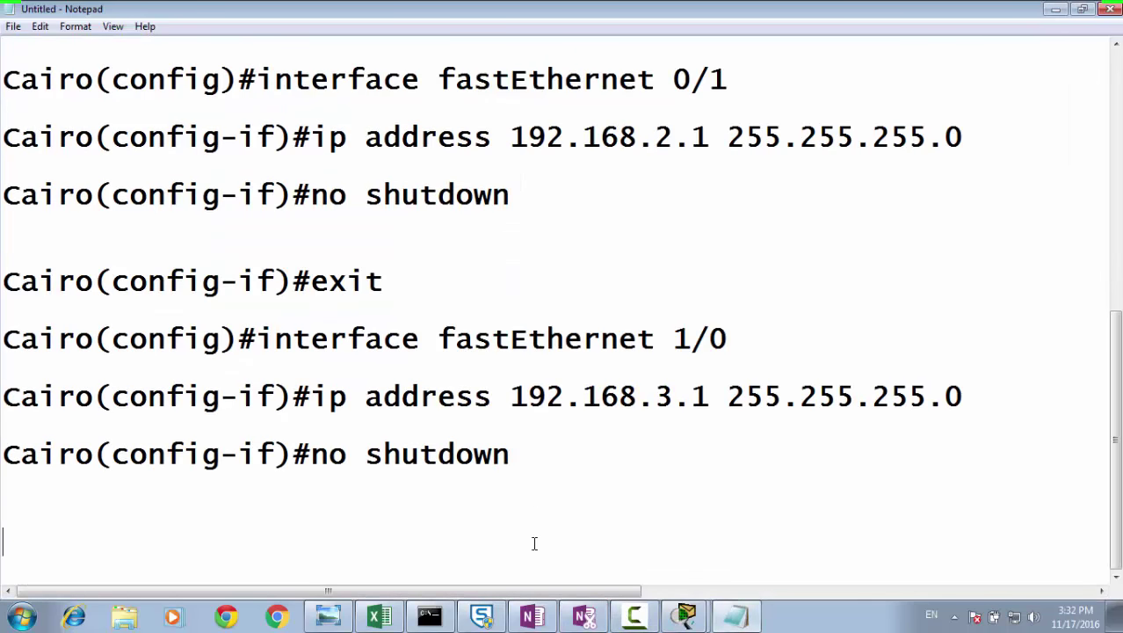
{"action": "type", "text": "-------------"}
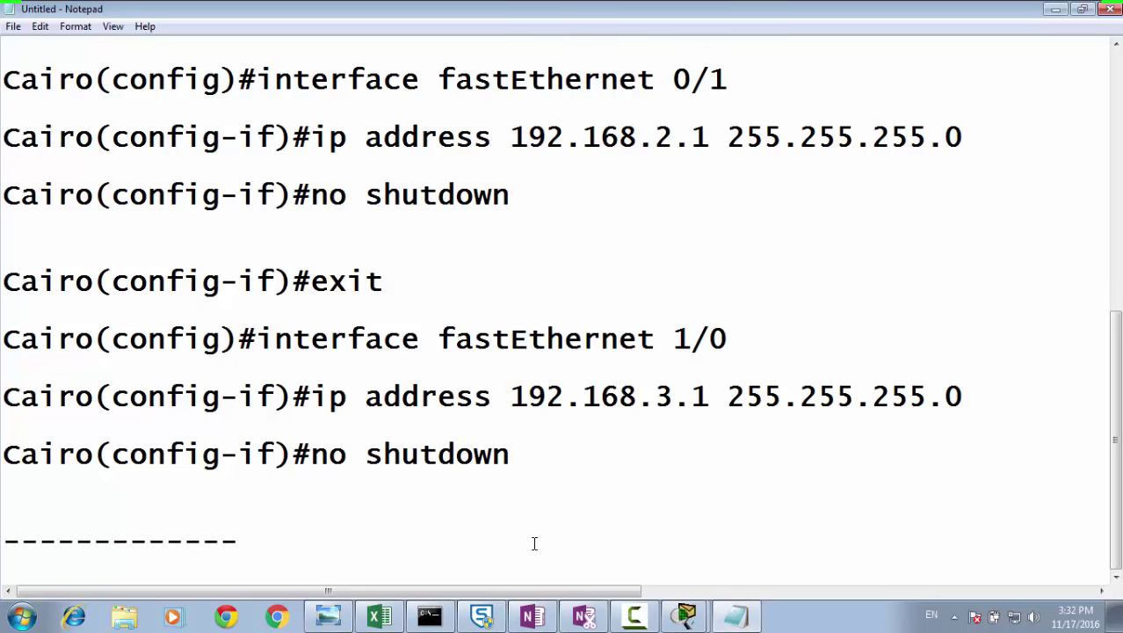
{"action": "type", "text": "---------------------"}
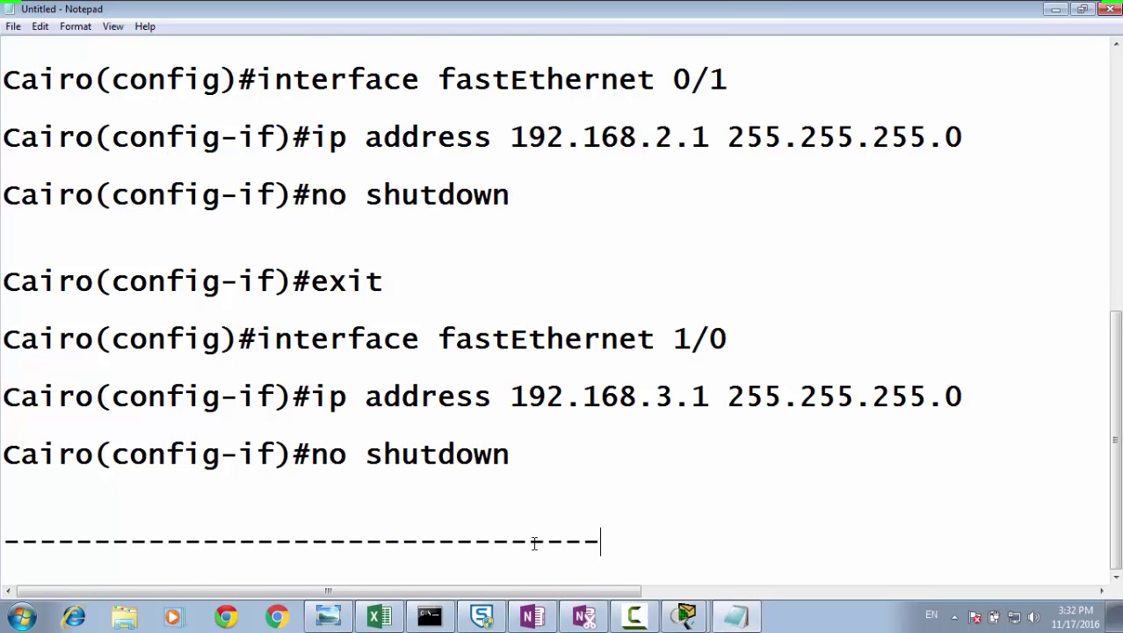
{"action": "key", "text": "BackSpace"}
{"action": "key", "text": "BackSpace"}
{"action": "key", "text": "BackSpace"}
{"action": "key", "text": "BackSpace"}
{"action": "key", "text": "BackSpace"}
{"action": "key", "text": "BackSpace"}
{"action": "key", "text": "BackSpace"}
{"action": "key", "text": "BackSpace"}
{"action": "key", "text": "BackSpace"}
{"action": "key", "text": "BackSpace"}
{"action": "key", "text": "BackSpace"}
{"action": "key", "text": "BackSpace"}
{"action": "key", "text": "BackSpace"}
{"action": "key", "text": "BackSpace"}
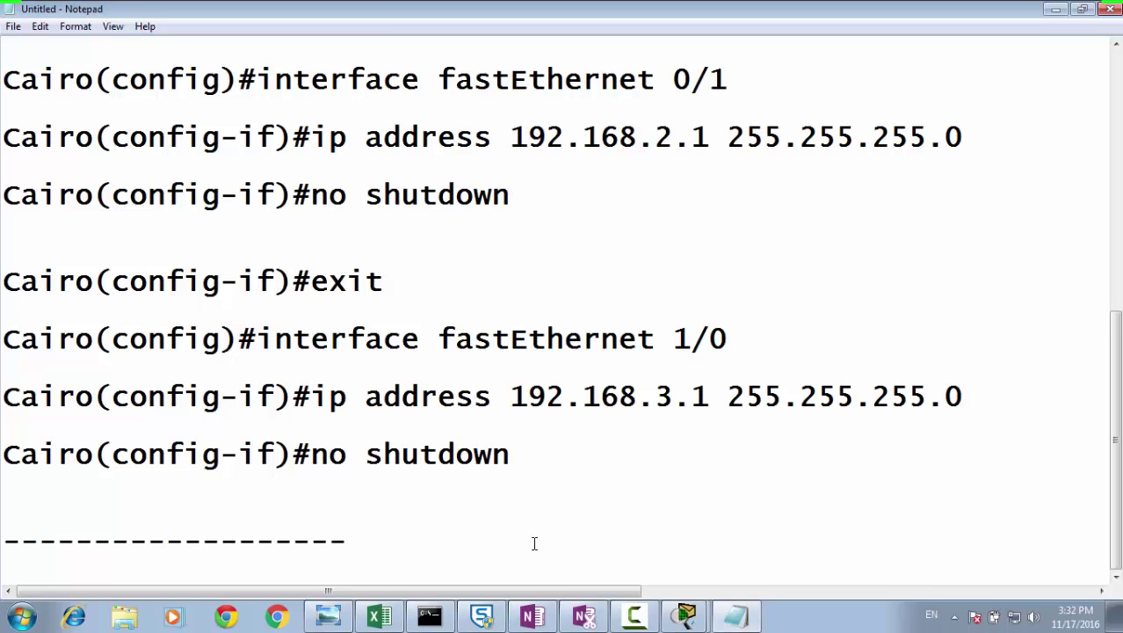
Step: Complete the separator with the heading "Router On a stick" and paste the copied router commands beneath it
{"action": "type", "text": "Router"}
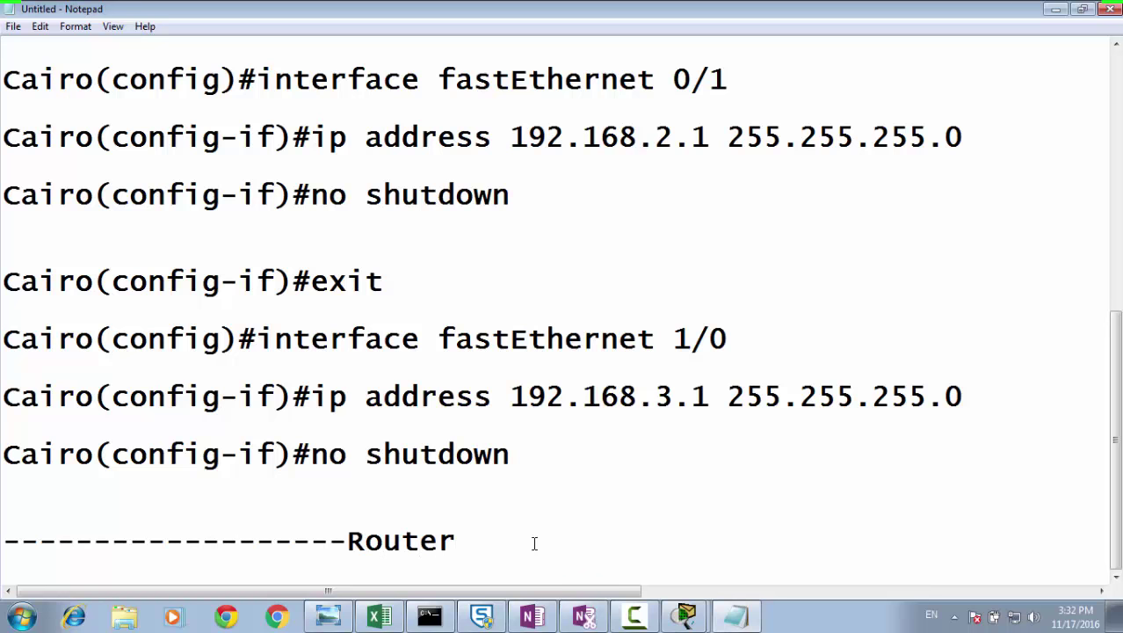
{"action": "type", "text": " On a st"}
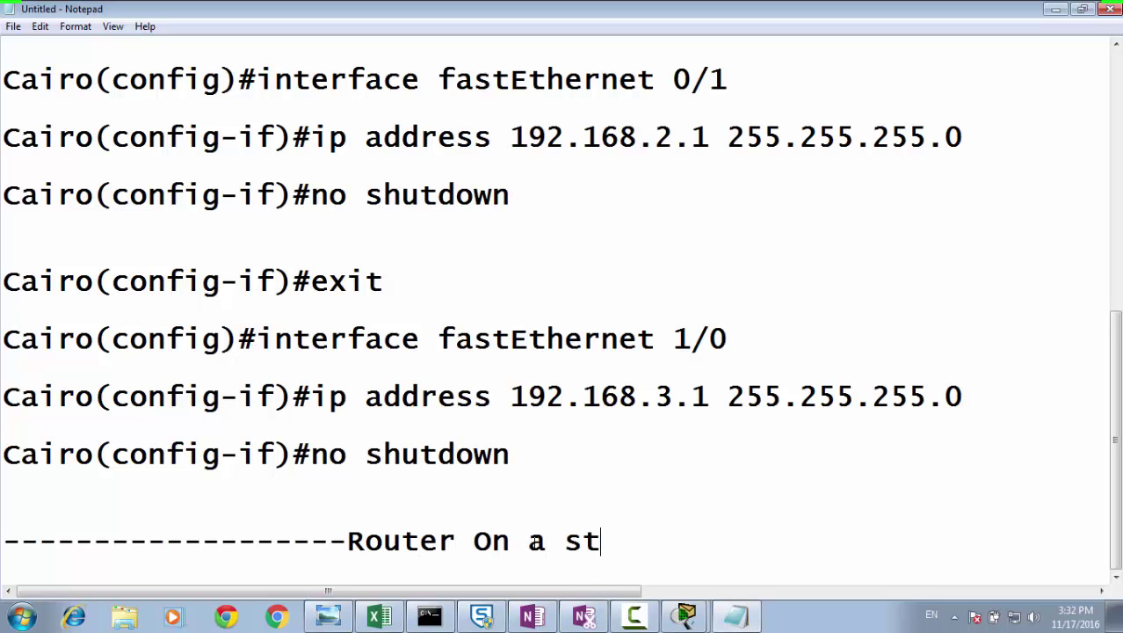
{"action": "type", "text": "ick"}
{"action": "key", "text": "Return"}
{"action": "key", "text": "Return"}
{"action": "key", "text": "ctrl+v"}
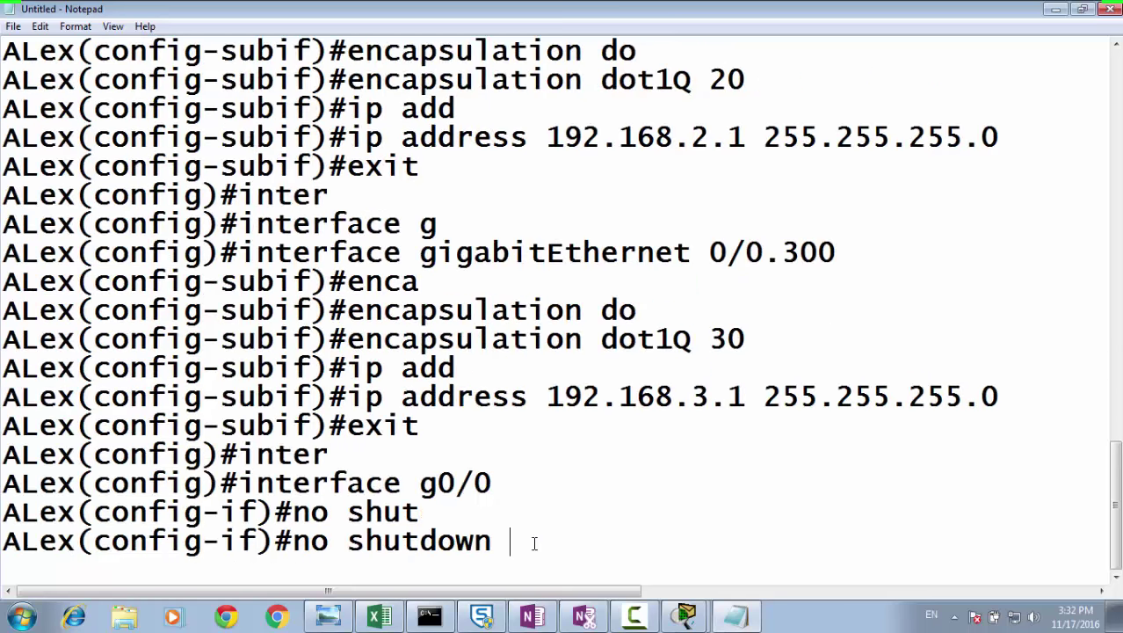
Step: Delete the configure terminal line, the Enter configuration commands message and the incomplete hos line from the pasted commands
{"action": "scroll", "coordinate": [559, 325], "scroll_direction": "up", "scroll_amount": 1}
{"action": "scroll", "coordinate": [559, 325], "scroll_direction": "up", "scroll_amount": 10}
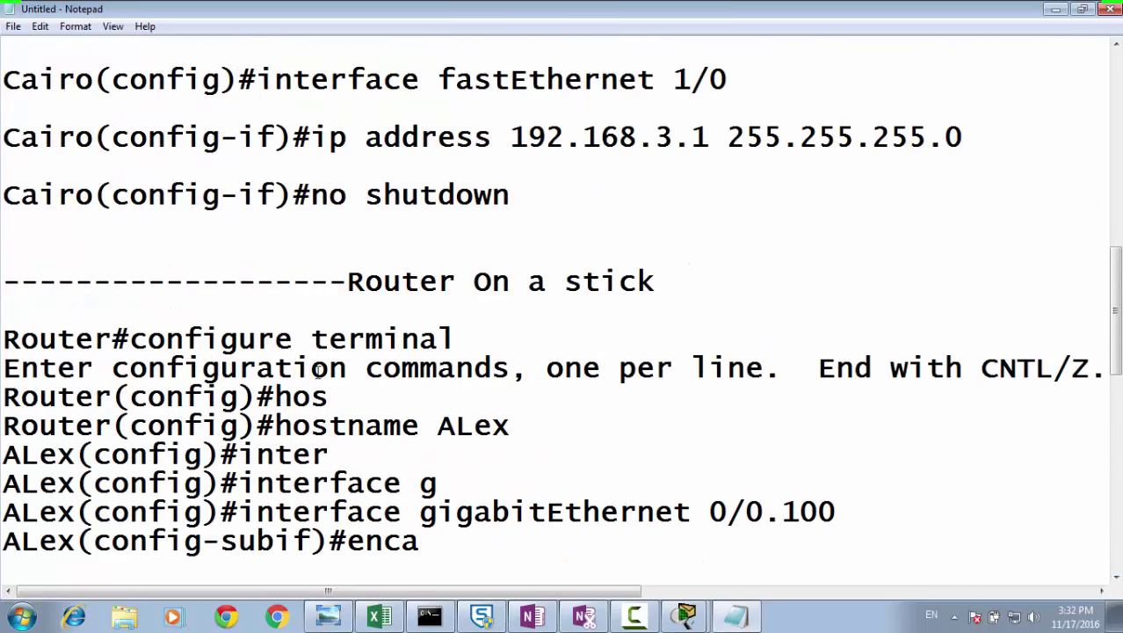
{"action": "left_click_drag", "start_coordinate": [327, 396], "coordinate": [184, 367]}
{"action": "left_click", "coordinate": [175, 368]}
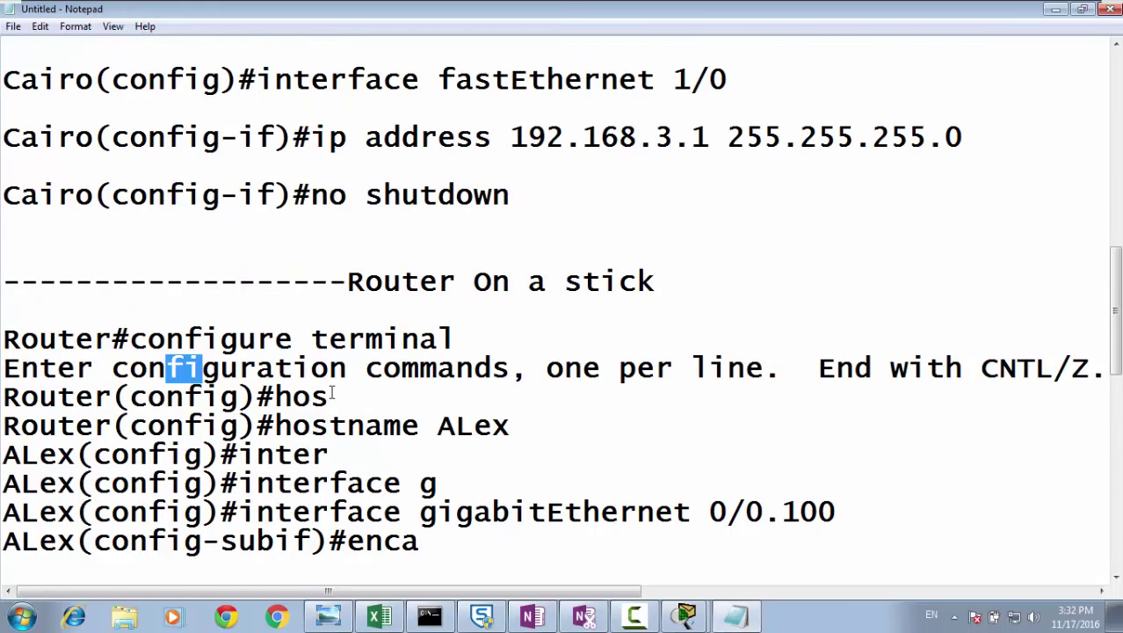
{"action": "left_click_drag", "start_coordinate": [329, 396], "coordinate": [3, 338]}
{"action": "key", "text": "Delete"}
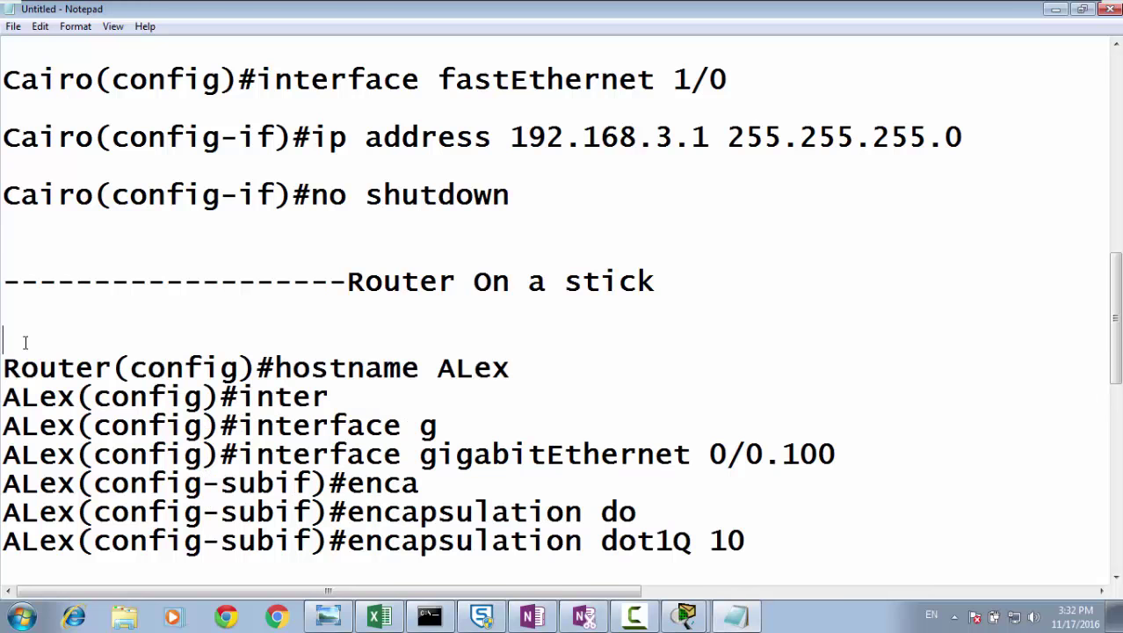
Step: Delete the incomplete inter, interface g, enca, encapsulation do and ip add lines around the gigabitEthernet 0/0.100 commands
{"action": "left_click_drag", "start_coordinate": [450, 426], "coordinate": [5, 397]}
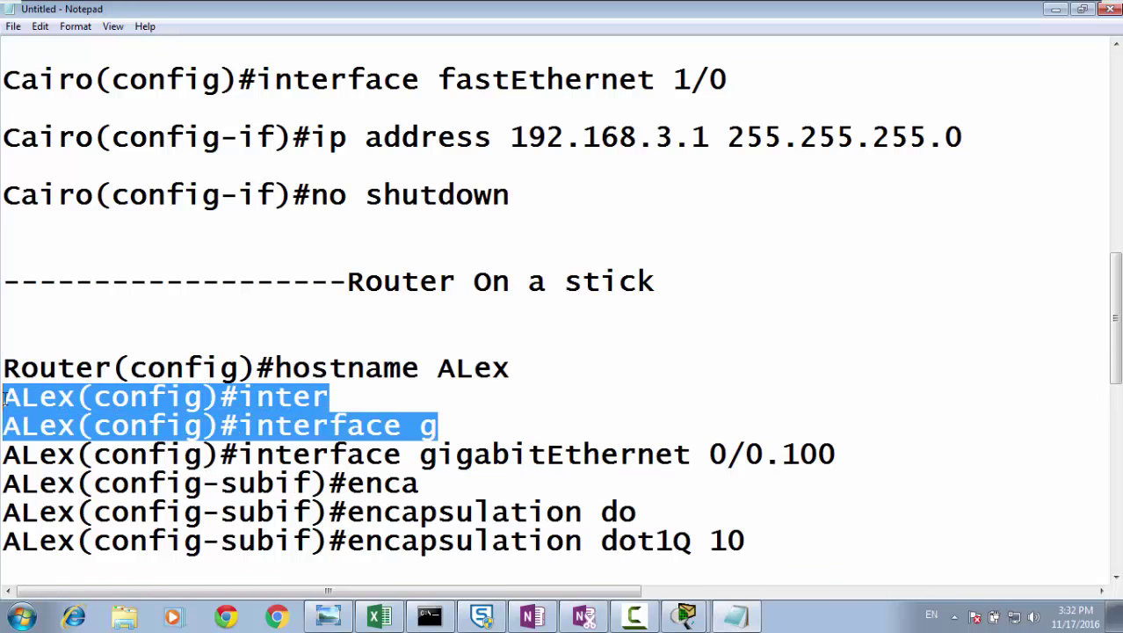
{"action": "key", "text": "Delete"}
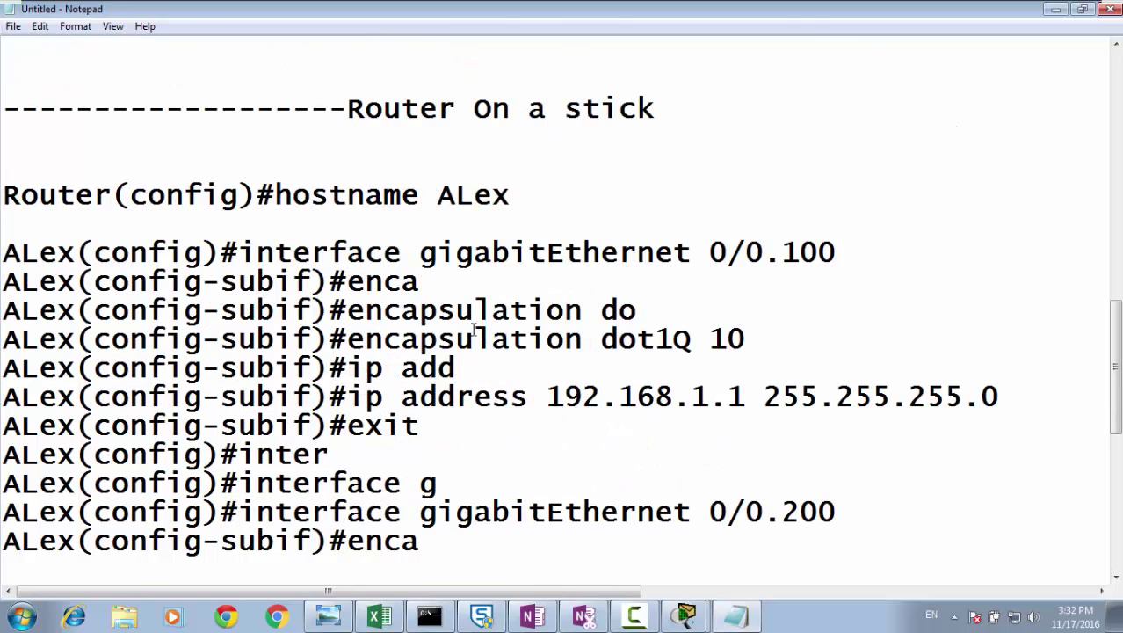
{"action": "left_click_drag", "start_coordinate": [646, 313], "coordinate": [4, 283]}
{"action": "key", "text": "Delete"}
{"action": "scroll", "coordinate": [321, 330], "scroll_direction": "down", "scroll_amount": 2}
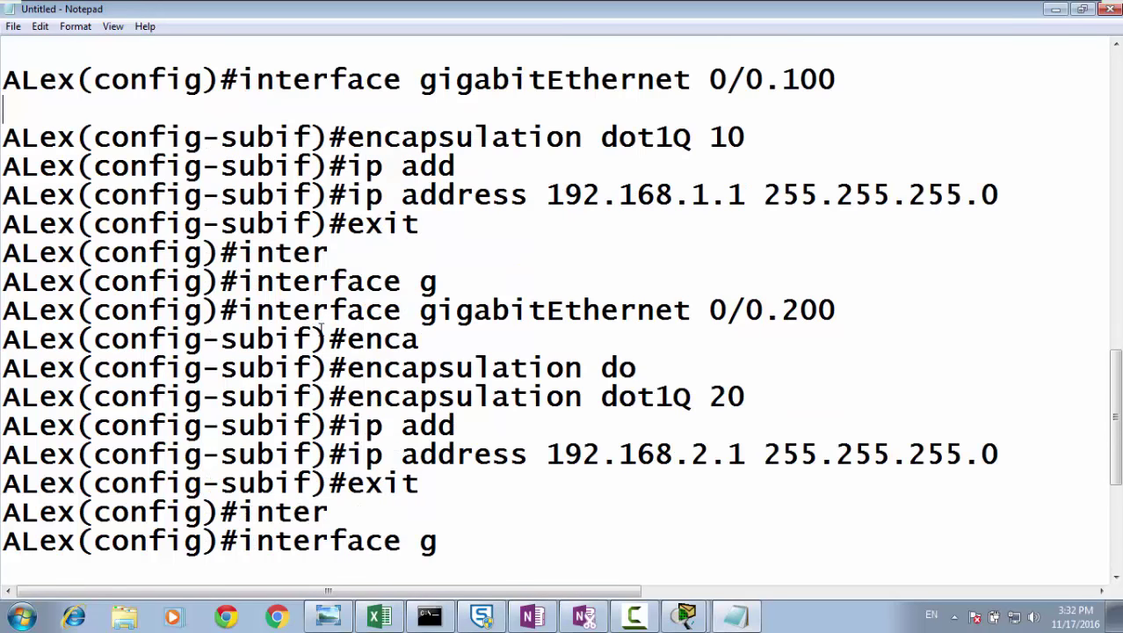
{"action": "left_click_drag", "start_coordinate": [485, 172], "coordinate": [4, 165]}
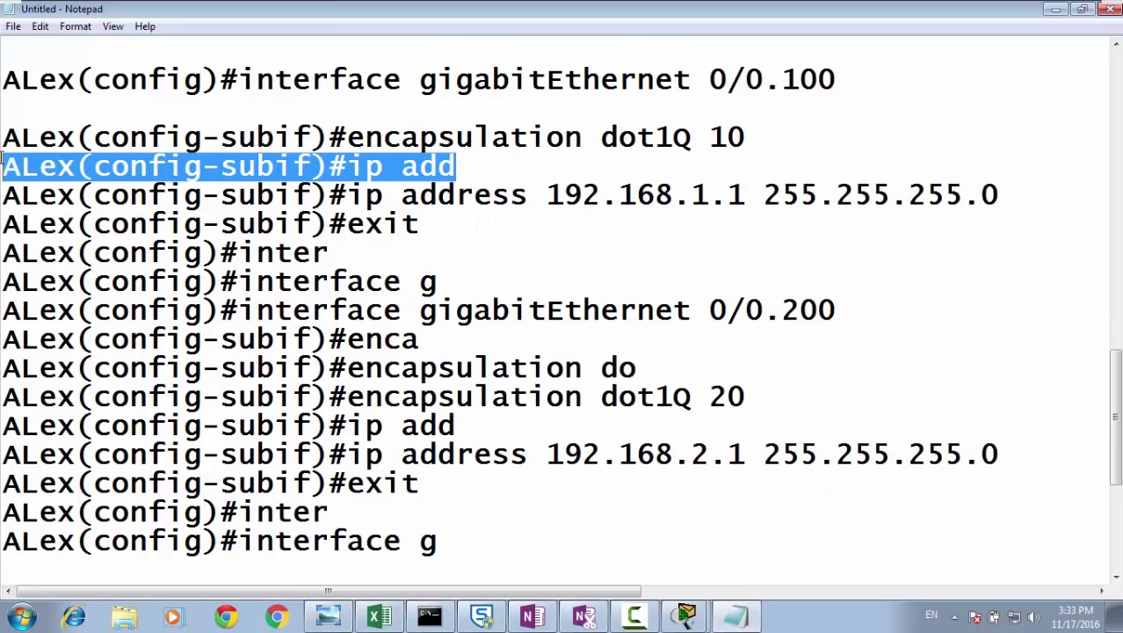
{"action": "key", "text": "Delete"}
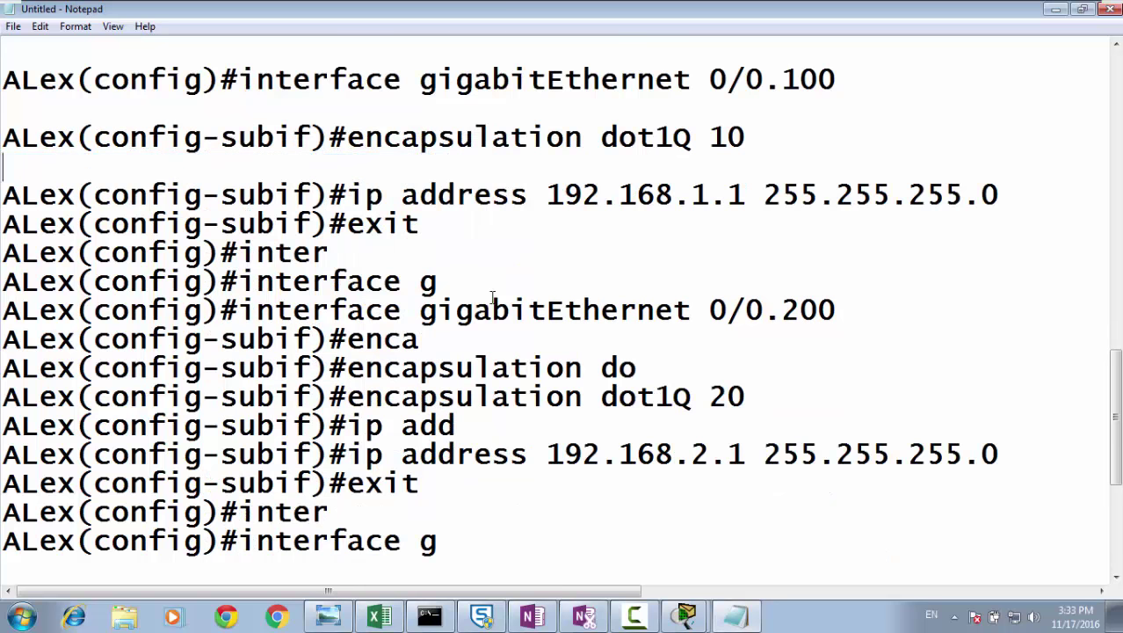
Step: Delete the incomplete inter, interface g, enca, encapsulation do and ip add lines around the gigabitEthernet 0/0.200 commands
{"action": "left_click_drag", "start_coordinate": [492, 297], "coordinate": [2, 255]}
{"action": "key", "text": "Delete"}
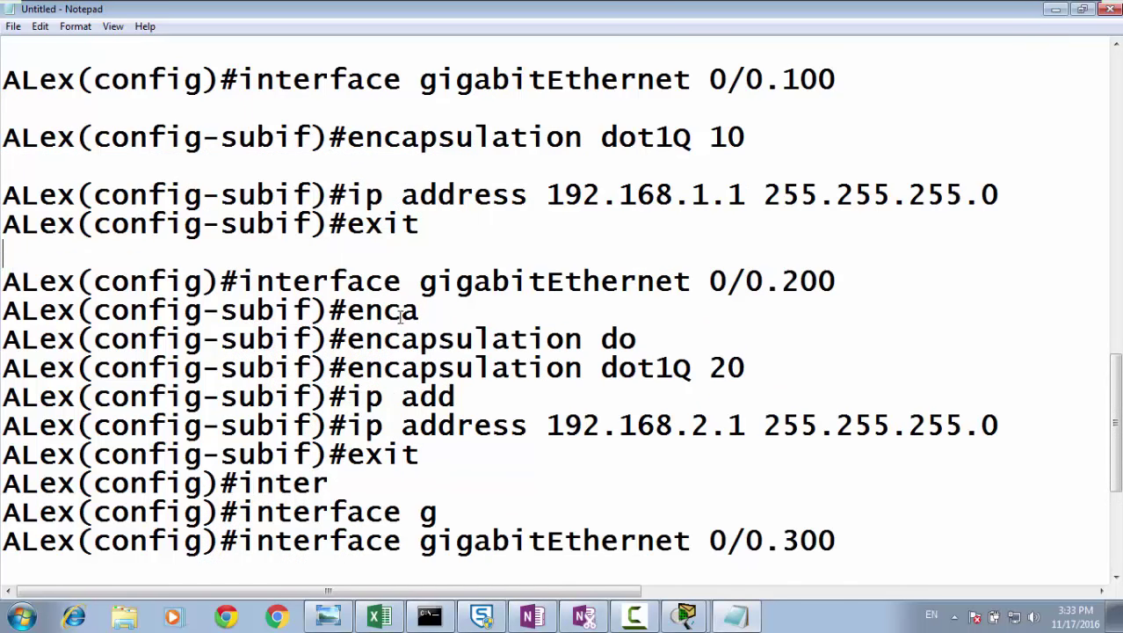
{"action": "left_click_drag", "start_coordinate": [638, 340], "coordinate": [2, 308]}
{"action": "key", "text": "Delete"}
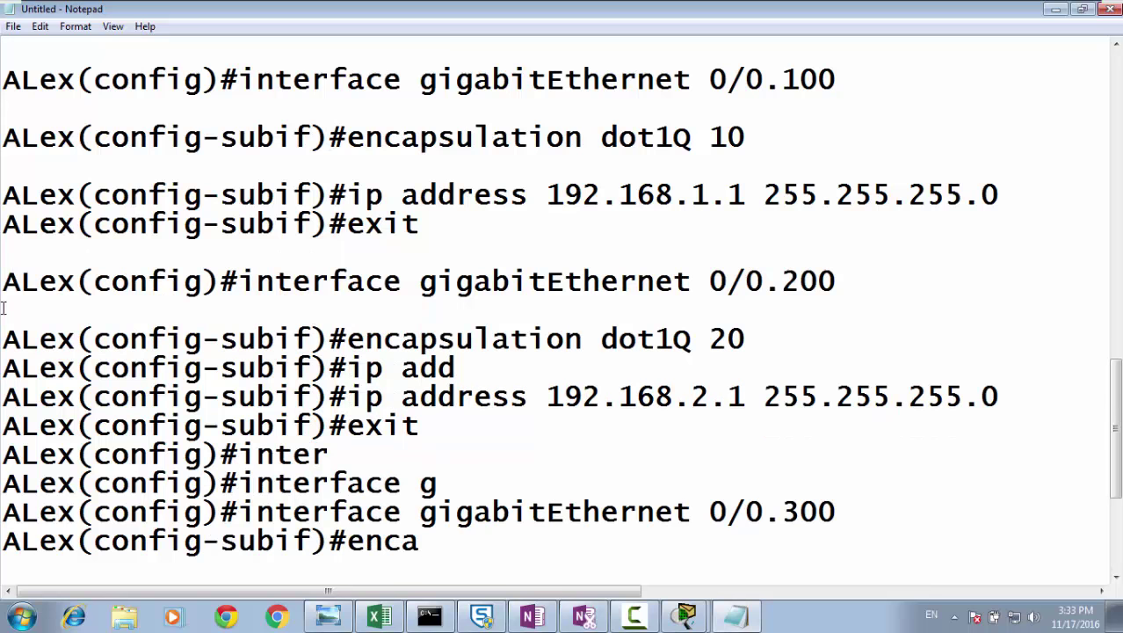
{"action": "left_click_drag", "start_coordinate": [471, 373], "coordinate": [2, 372]}
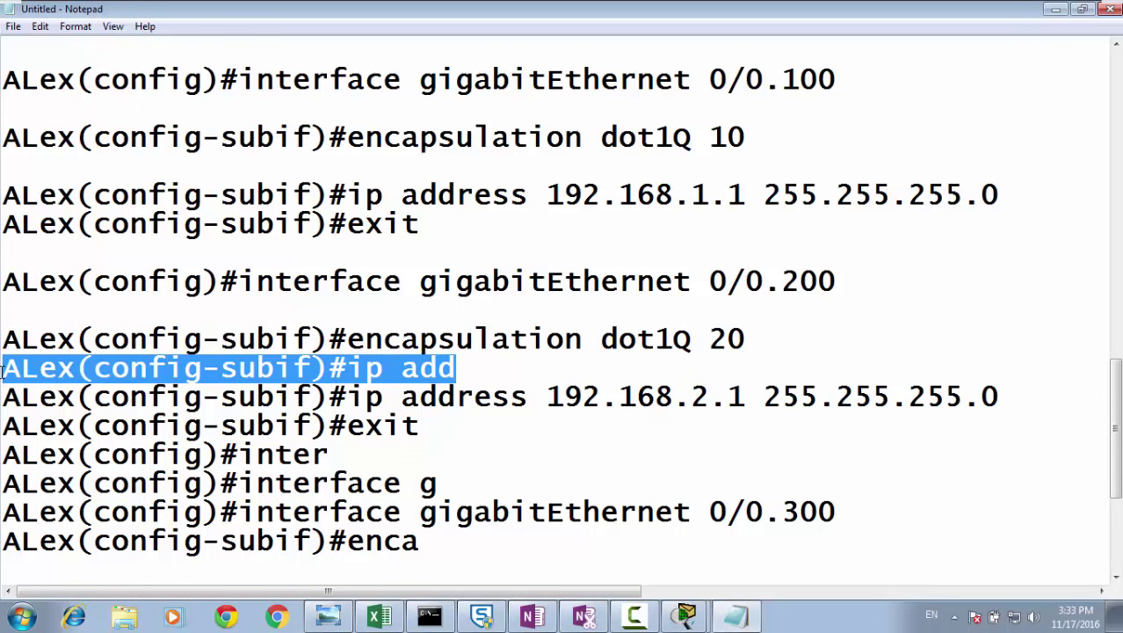
{"action": "key", "text": "Delete"}
Step: Delete the incomplete inter, interface g, enca, encapsulation do and ip add lines around the gigabitEthernet 0/0.300 commands
{"action": "left_click_drag", "start_coordinate": [449, 482], "coordinate": [3, 455]}
{"action": "key", "text": "Delete"}
{"action": "scroll", "coordinate": [387, 413], "scroll_direction": "down", "scroll_amount": 3}
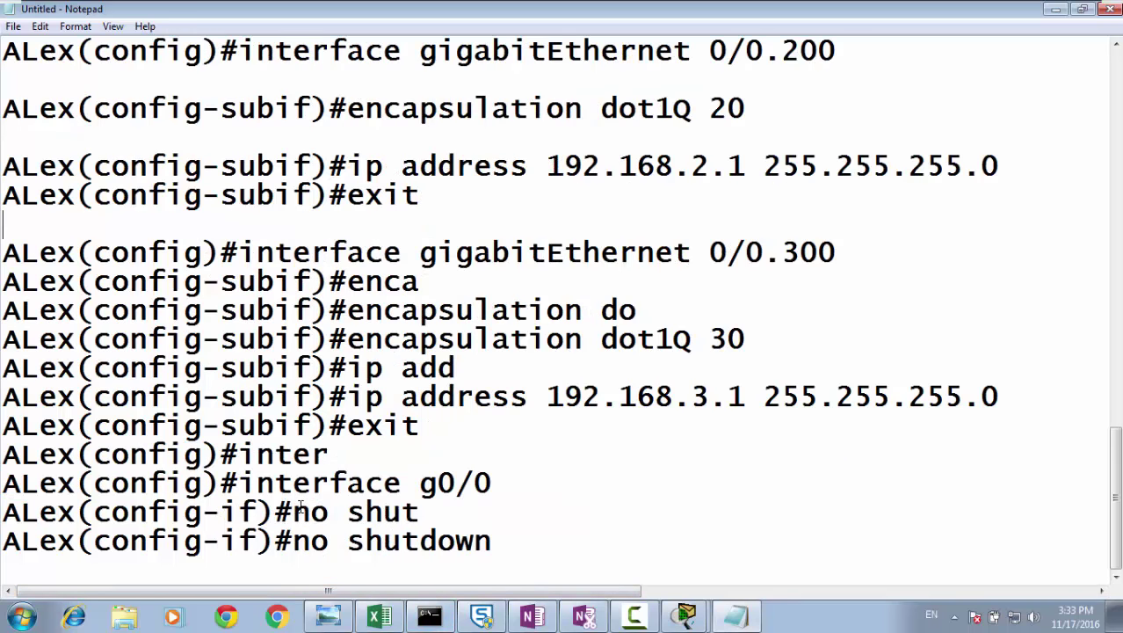
{"action": "left_click_drag", "start_coordinate": [636, 309], "coordinate": [2, 281]}
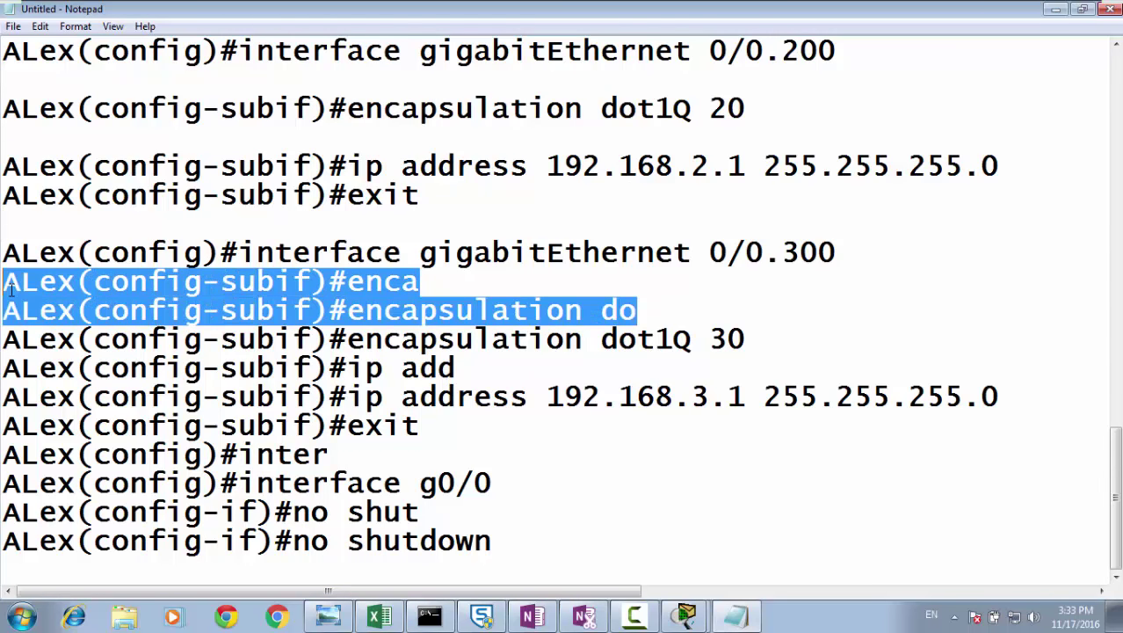
{"action": "key", "text": "Delete"}
{"action": "left_click_drag", "start_coordinate": [456, 367], "coordinate": [2, 367]}
{"action": "key", "text": "Delete"}
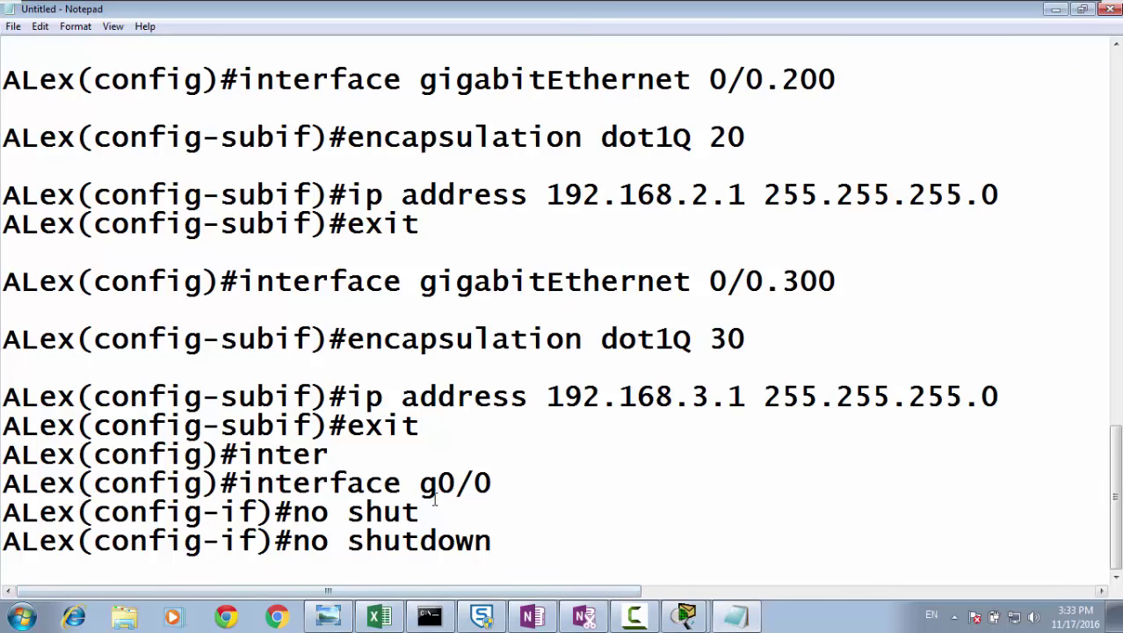
Step: Delete the incomplete inter and no shut lines before and after the interface g0/0 command
{"action": "left_click_drag", "start_coordinate": [420, 511], "coordinate": [2, 454]}
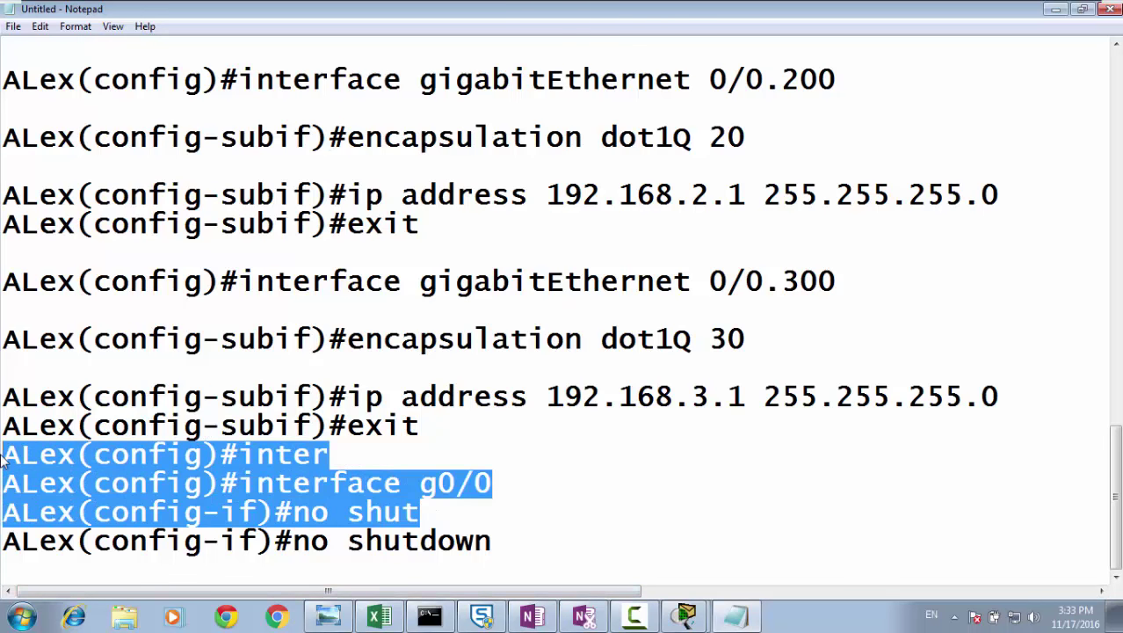
{"action": "double_click", "coordinate": [163, 455]}
{"action": "left_click", "coordinate": [162, 455]}
{"action": "left_click_drag", "start_coordinate": [328, 454], "coordinate": [3, 451]}
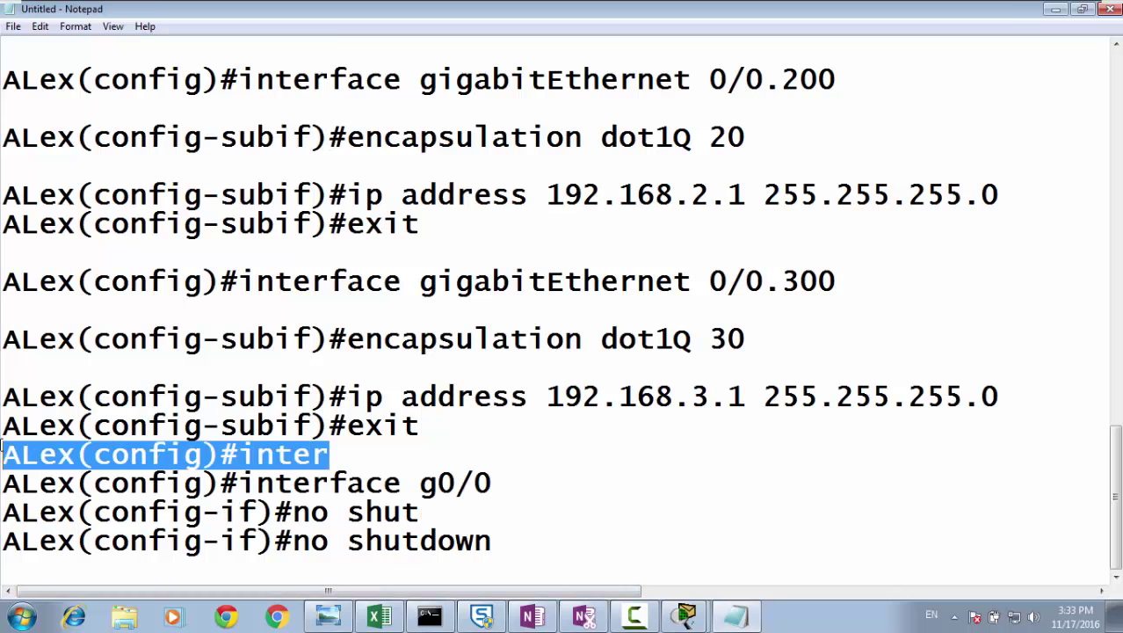
{"action": "key", "text": "Delete"}
{"action": "left_click_drag", "start_coordinate": [435, 511], "coordinate": [2, 514]}
{"action": "key", "text": "Delete"}
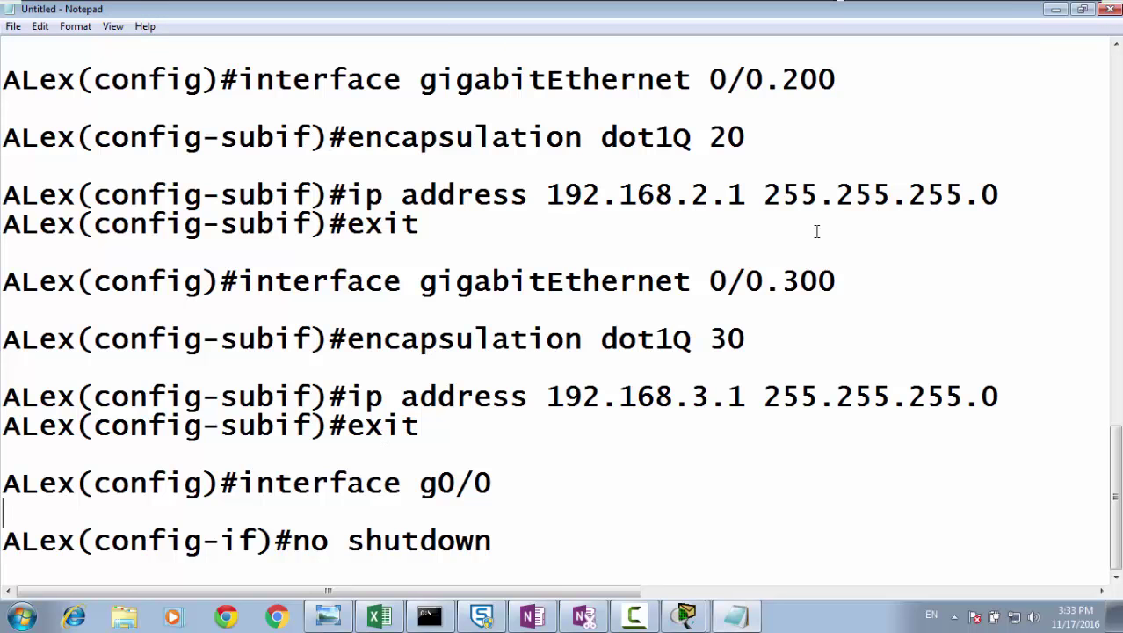
Step: Switch to Packet Tracer and give PC0 the static IP address 192.168.1.2 with subnet mask 255.255.255.0
{"action": "left_click", "coordinate": [685, 606]}
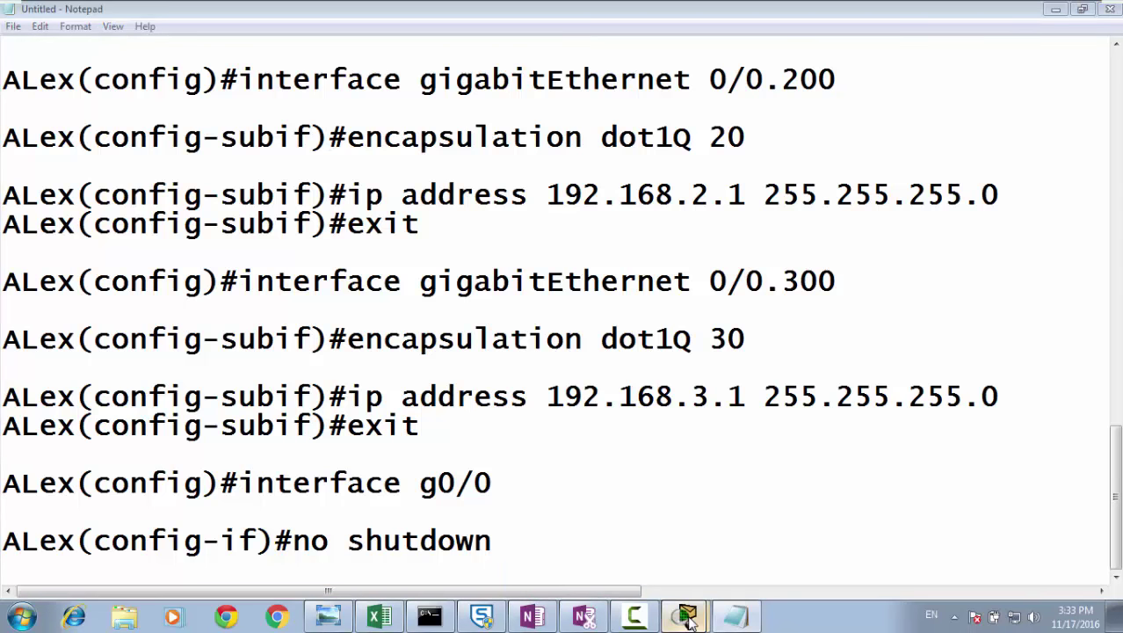
{"action": "left_click", "coordinate": [681, 559]}
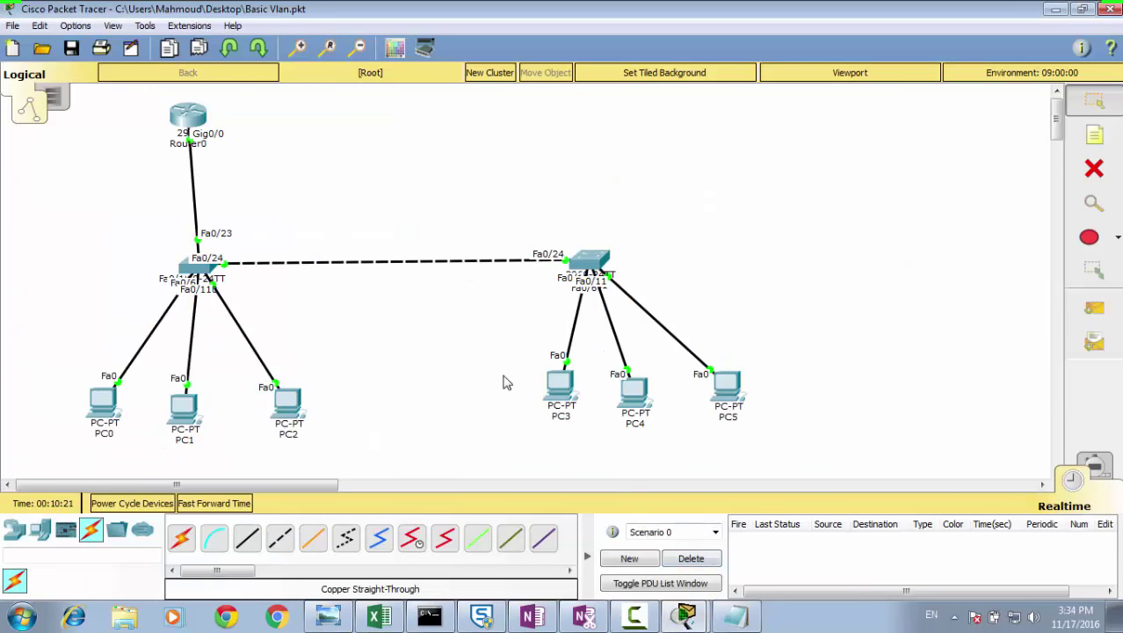
{"action": "left_click", "coordinate": [103, 402]}
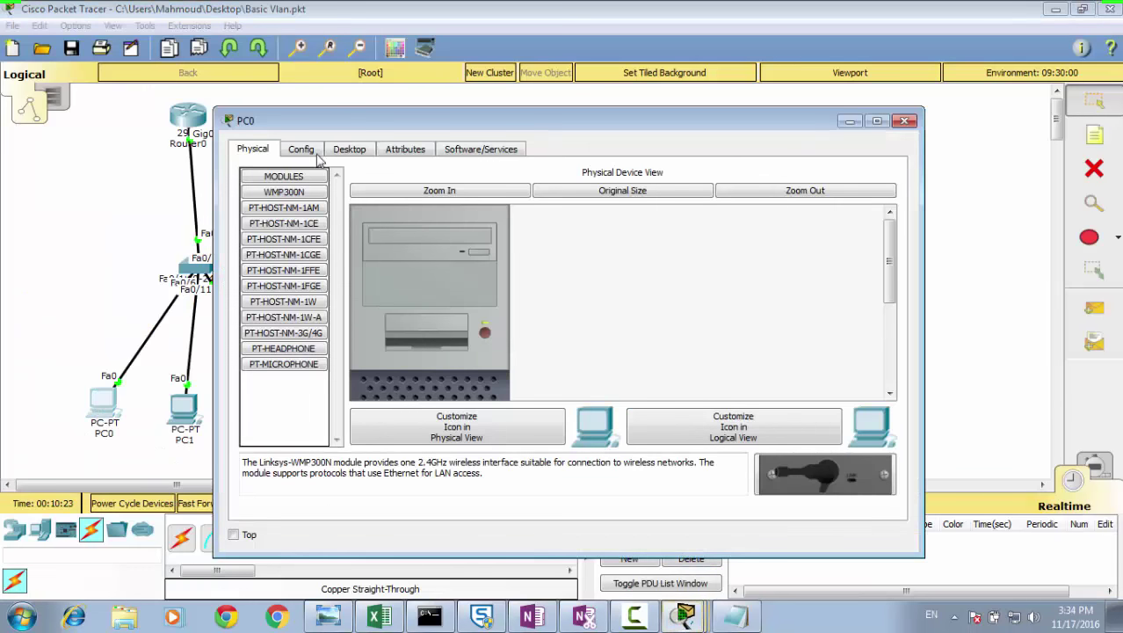
{"action": "left_click", "coordinate": [362, 151]}
{"action": "left_click", "coordinate": [299, 197]}
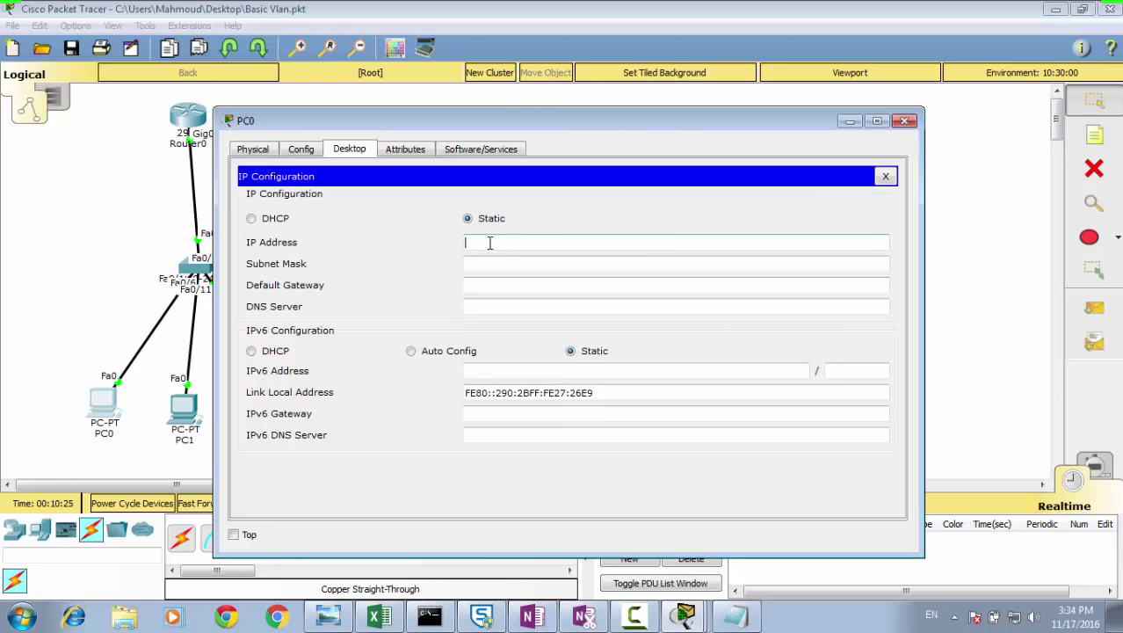
{"action": "type", "text": "192.168.1.2"}
{"action": "left_click", "coordinate": [489, 264]}
Step: Copy PC0's IP address, reuse it to set the default gateway to 192.168.1.1, and close PC0's window
{"action": "left_click", "coordinate": [538, 241]}
{"action": "key", "text": "ctrl+c"}
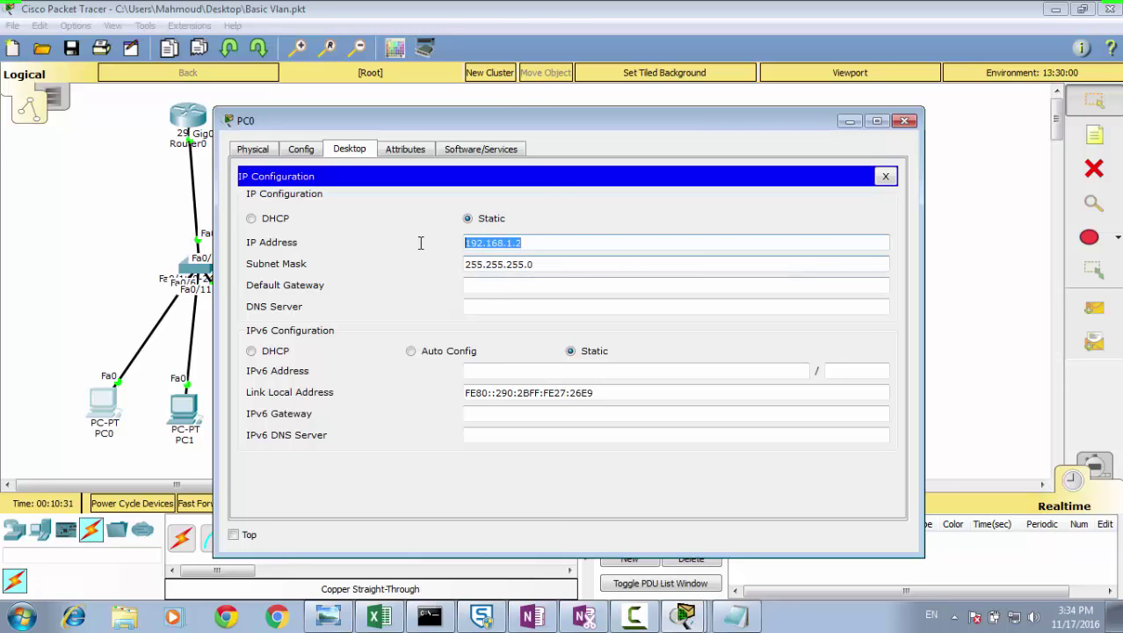
{"action": "left_click", "coordinate": [489, 288]}
{"action": "key", "text": "ctrl+v"}
{"action": "key", "text": "BackSpace"}
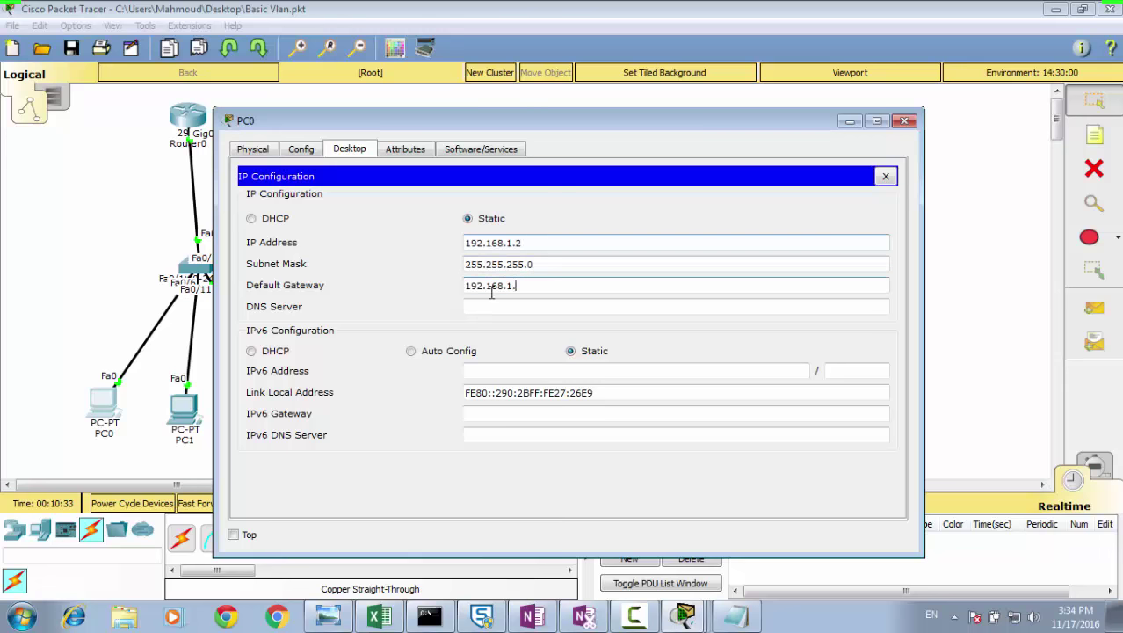
{"action": "type", "text": "1"}
{"action": "left_click", "coordinate": [905, 121]}
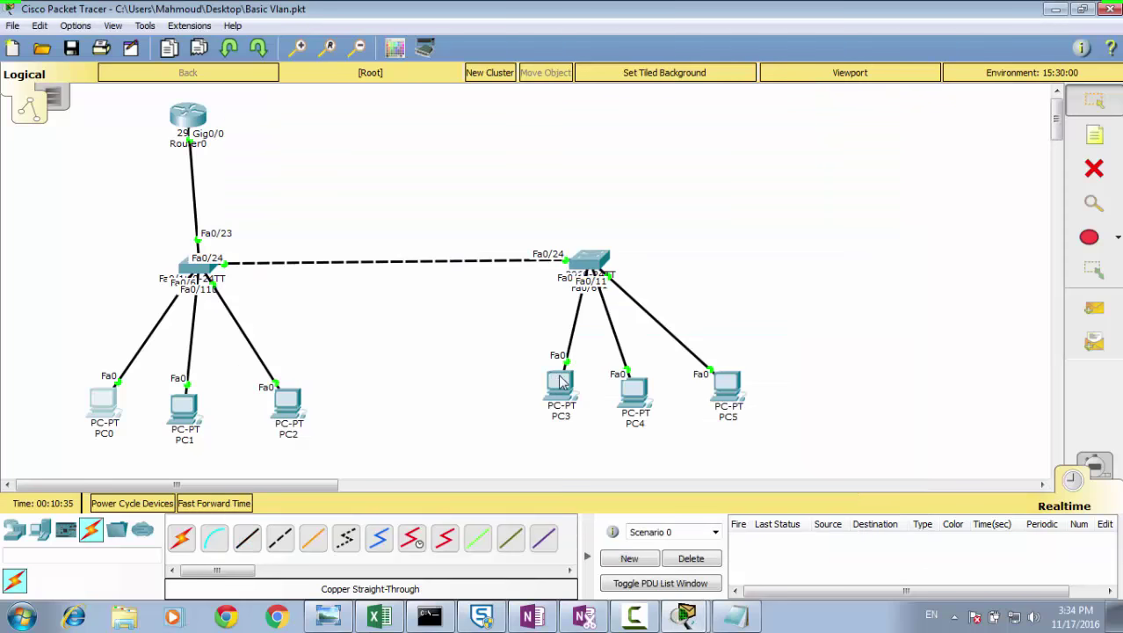
Step: Give PC3 the static IP address 192.168.1.3 with mask 255.255.255.0, and fill its default gateway from the copied address
{"action": "left_click", "coordinate": [561, 383]}
{"action": "left_click", "coordinate": [348, 149]}
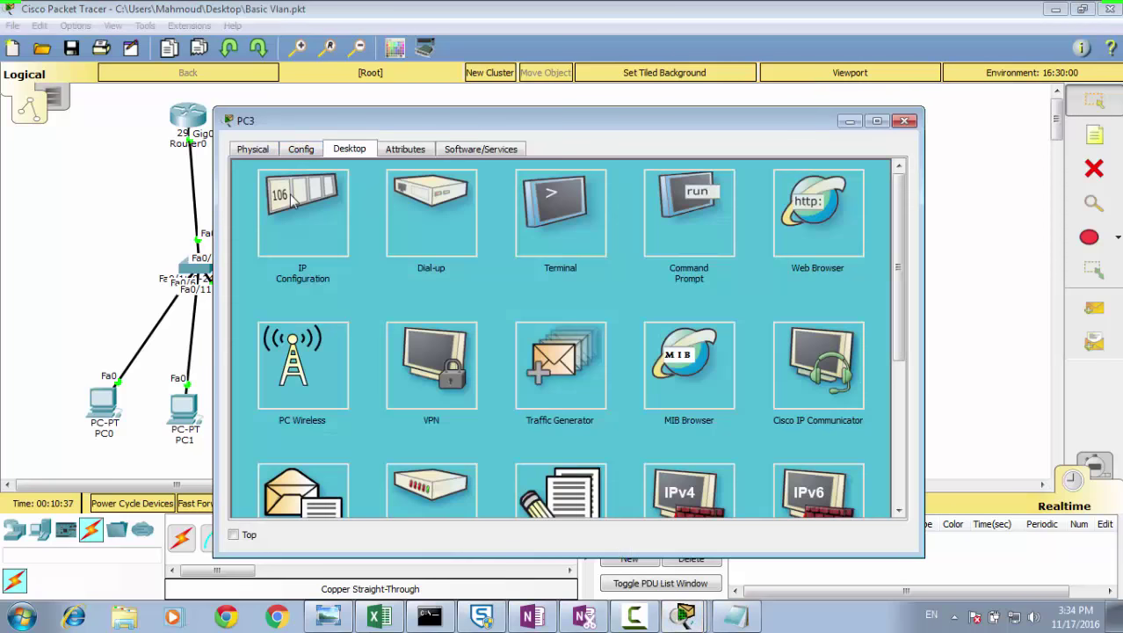
{"action": "left_click", "coordinate": [294, 208]}
{"action": "left_click", "coordinate": [484, 246]}
{"action": "key", "text": "ctrl+v"}
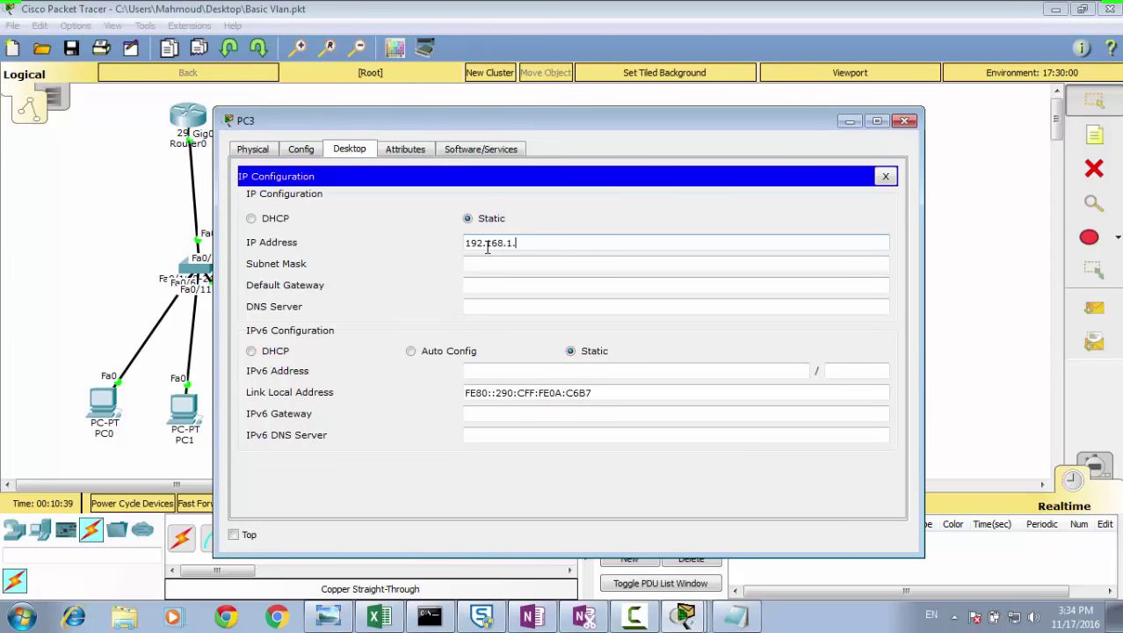
{"action": "type", "text": "3"}
{"action": "left_click", "coordinate": [486, 264]}
{"action": "left_click", "coordinate": [490, 286]}
{"action": "key", "text": "ctrl+v"}
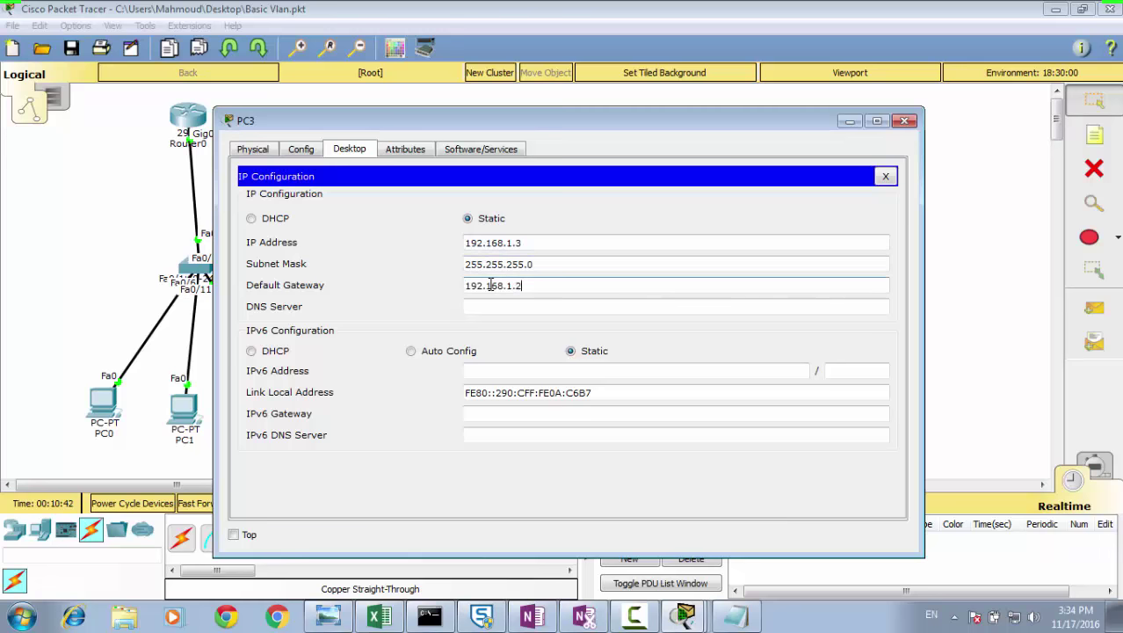
{"action": "left_click", "coordinate": [905, 120]}
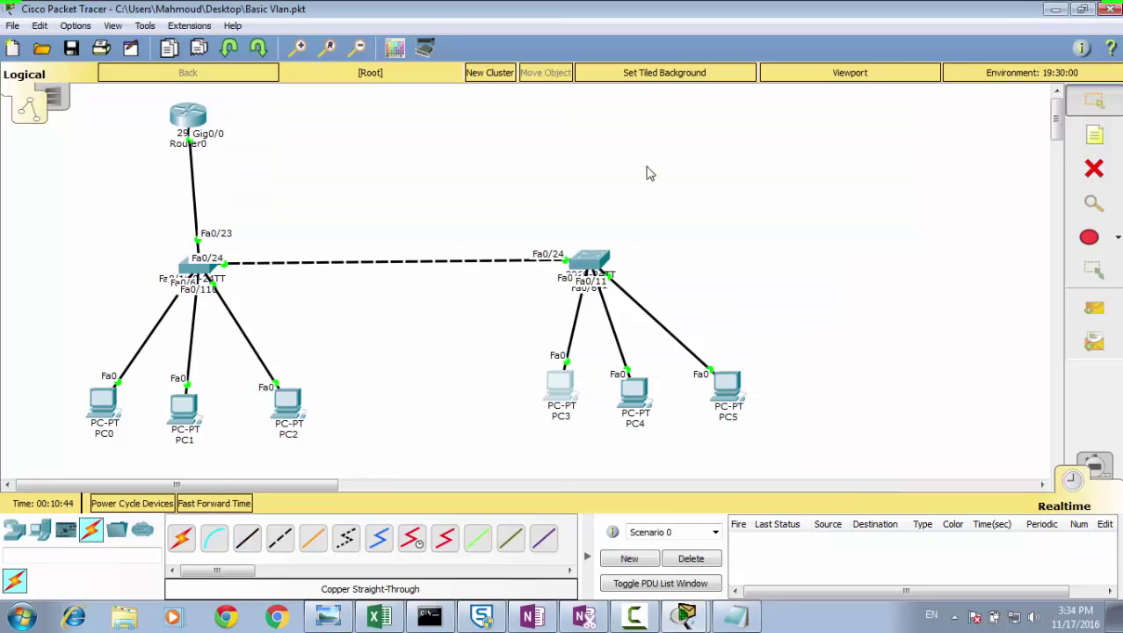
Step: Give PC1 the static IP address 192.168.2.2 with subnet mask 255.255.255.0
{"action": "left_click", "coordinate": [188, 407]}
{"action": "left_click", "coordinate": [349, 149]}
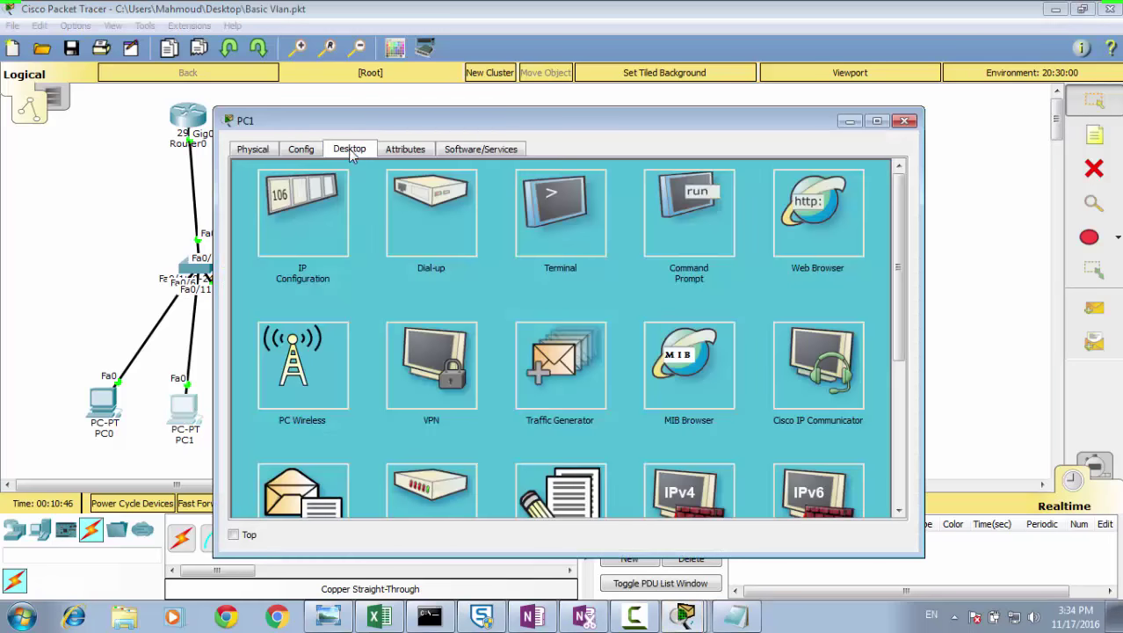
{"action": "left_click", "coordinate": [295, 220]}
{"action": "left_click", "coordinate": [499, 242]}
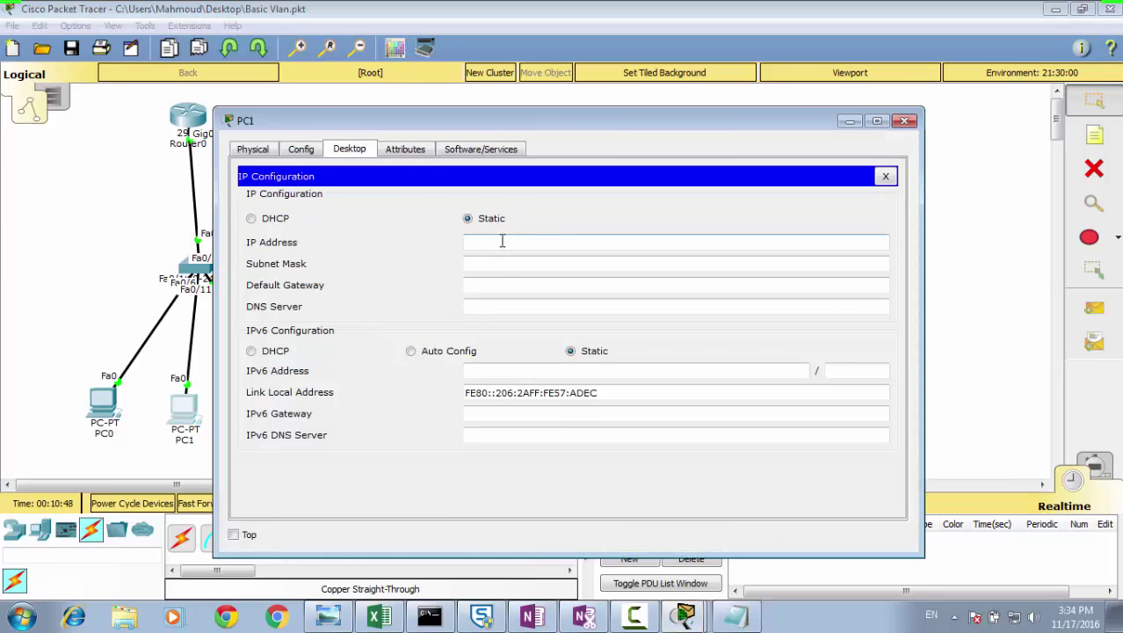
{"action": "type", "text": "192.168.1."}
{"action": "key", "text": "BackSpace"}
{"action": "type", "text": "2.2"}
{"action": "left_click", "coordinate": [498, 263]}
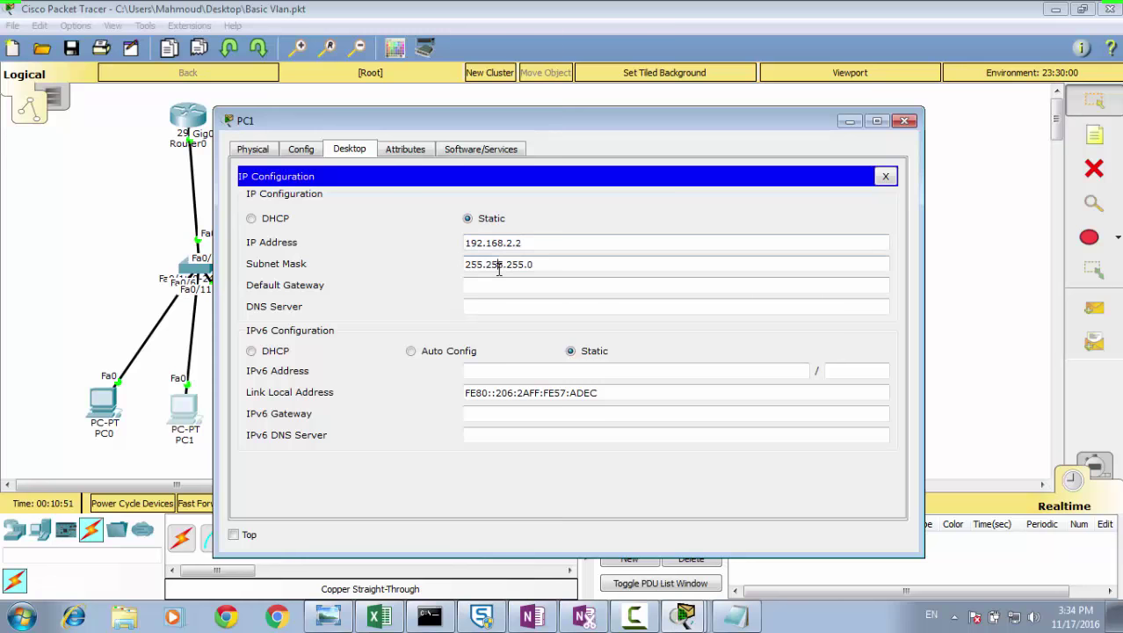
Step: Copy PC1's IP address, reuse it to set the default gateway to 192.168.2.1, and close PC1's window
{"action": "double_click", "coordinate": [514, 243]}
{"action": "key", "text": "ctrl+c"}
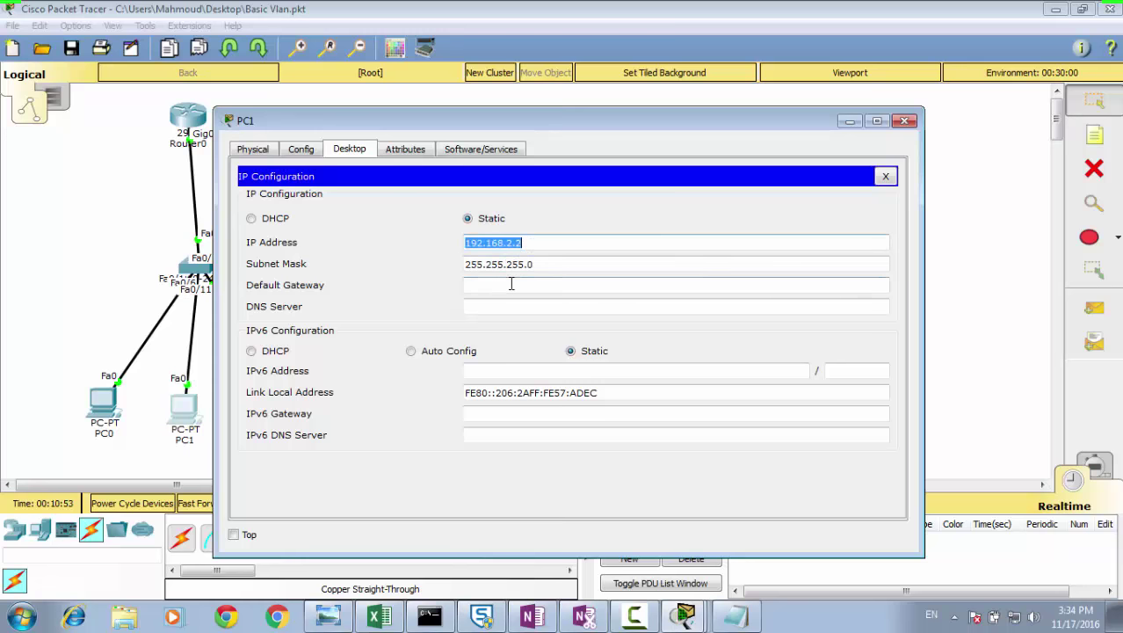
{"action": "left_click", "coordinate": [511, 284]}
{"action": "key", "text": "ctrl+v"}
{"action": "key", "text": "BackSpace"}
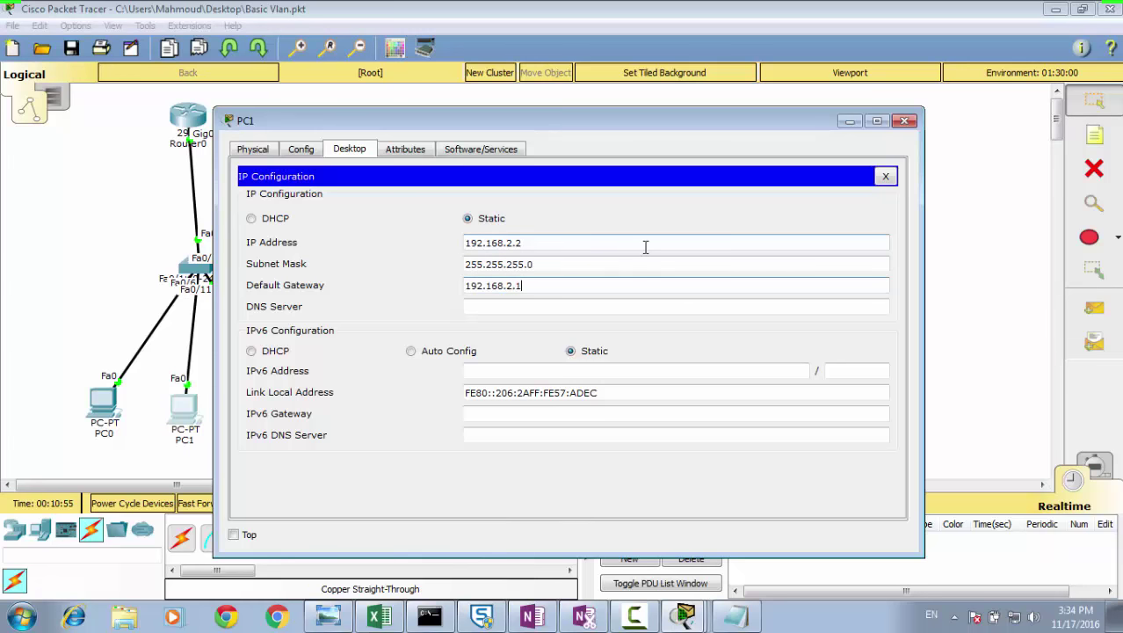
{"action": "left_click", "coordinate": [904, 120]}
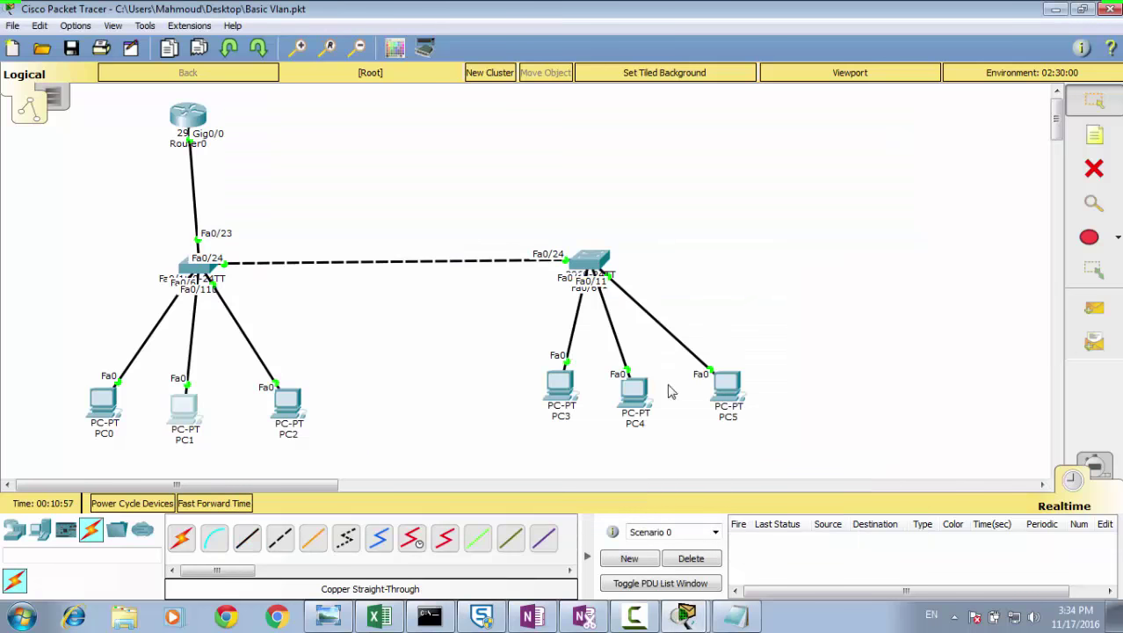
Step: Give PC4 the static IP address 192.168.2.3 with subnet mask 255.255.255.0
{"action": "left_click", "coordinate": [625, 391]}
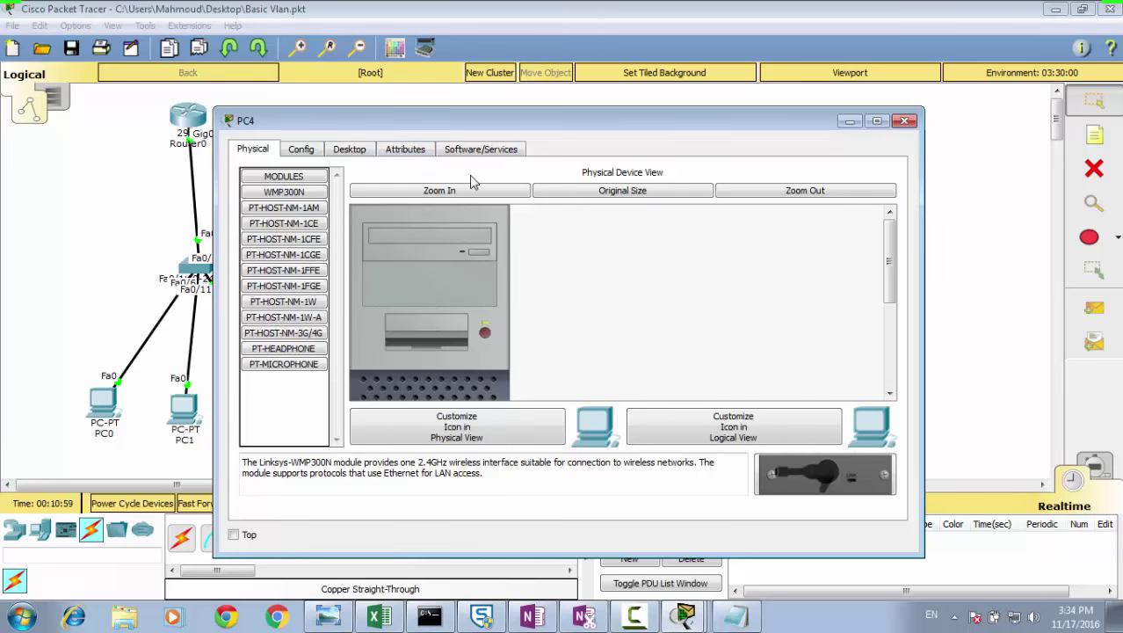
{"action": "left_click", "coordinate": [338, 152]}
{"action": "left_click", "coordinate": [303, 210]}
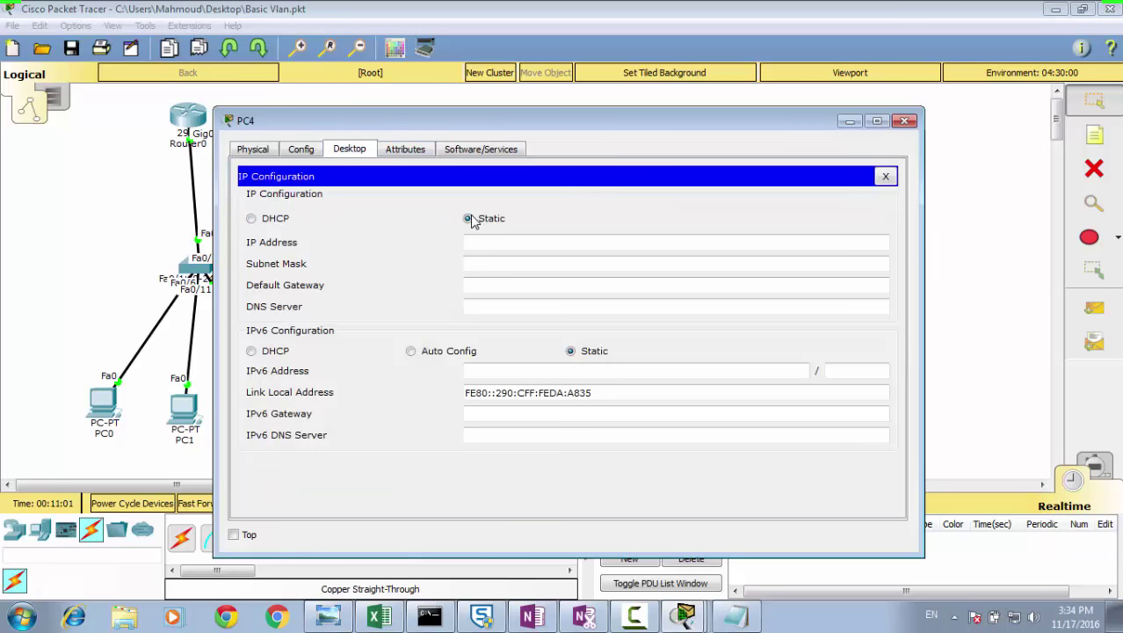
{"action": "left_click", "coordinate": [477, 241]}
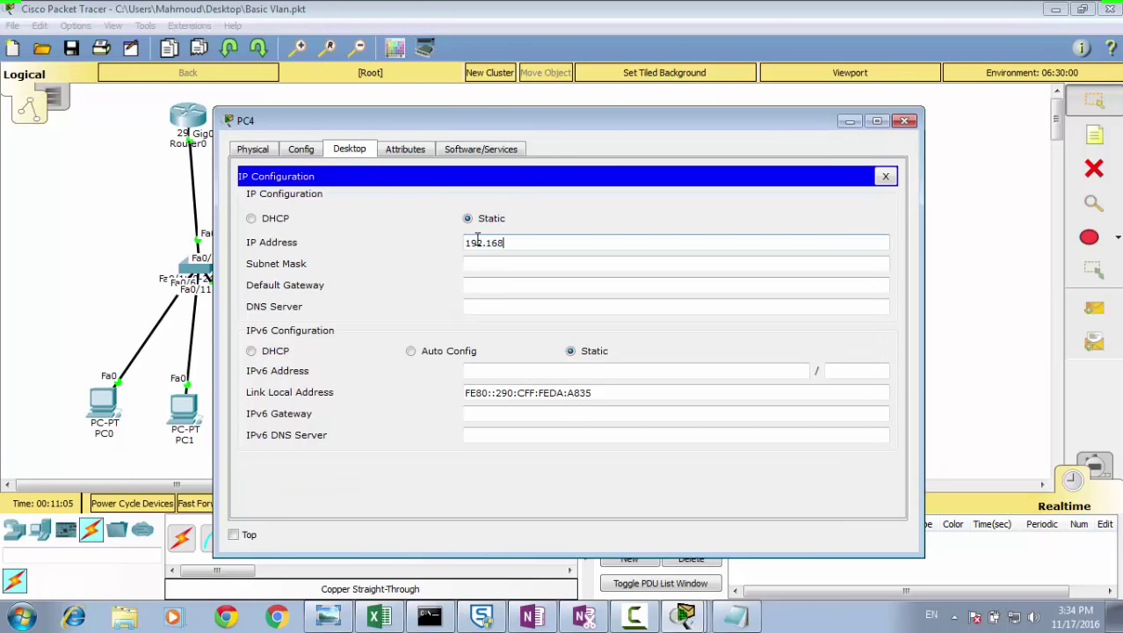
{"action": "type", "text": "192.168.2.3"}
{"action": "left_click", "coordinate": [509, 267]}
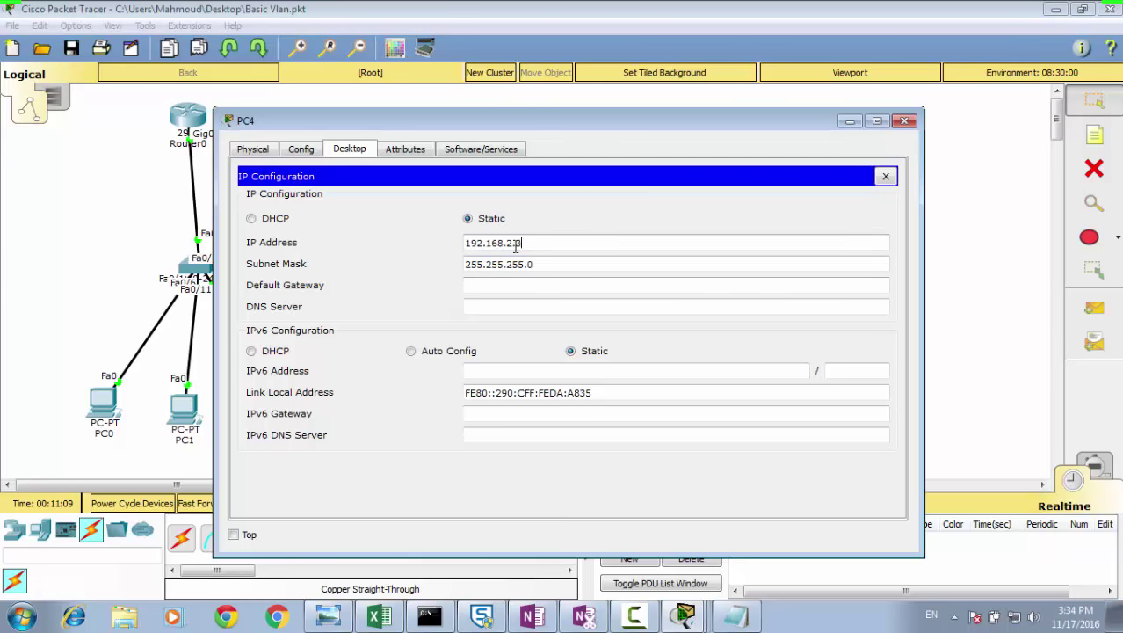
Step: Set PC4's default gateway to 192.168.2.1 and close its configuration window
{"action": "key", "text": "shift+Tab"}
{"action": "left_click", "coordinate": [470, 284]}
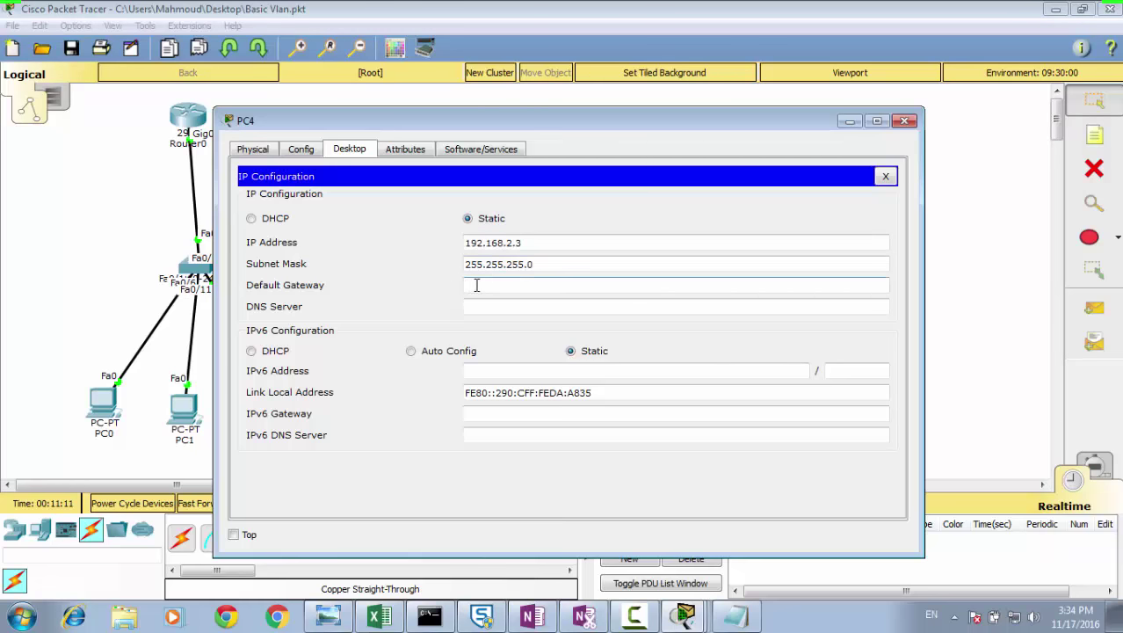
{"action": "type", "text": "192.168.2.1"}
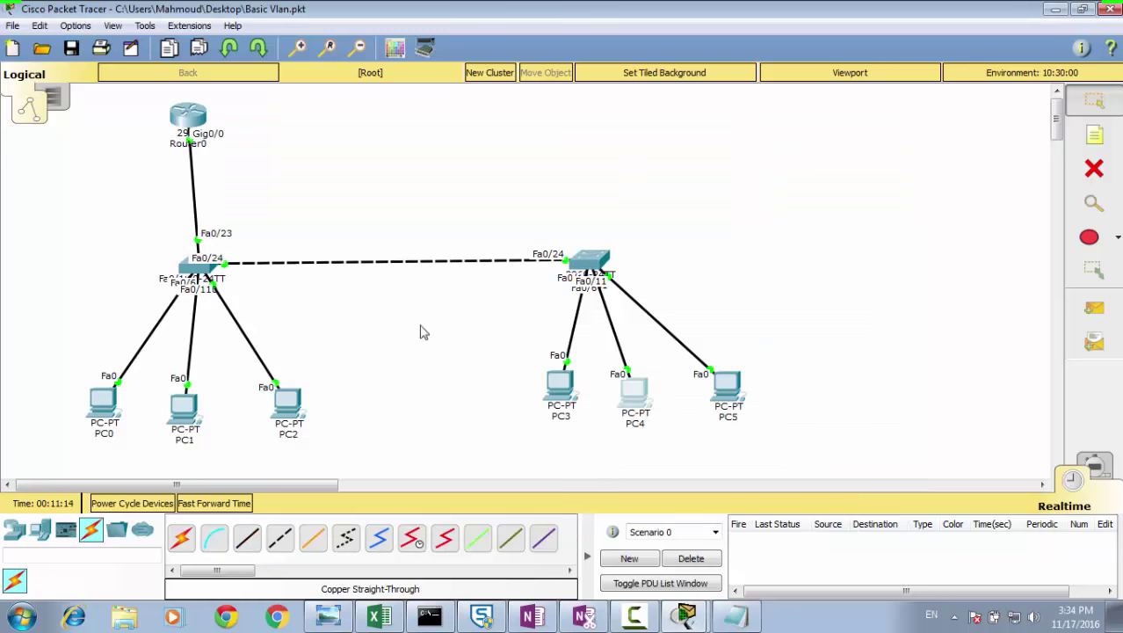
{"action": "left_click", "coordinate": [904, 120]}
Step: Give PC2 the static IP address 192.168.3.2 with subnet mask 255.255.255.0
{"action": "left_click", "coordinate": [290, 405]}
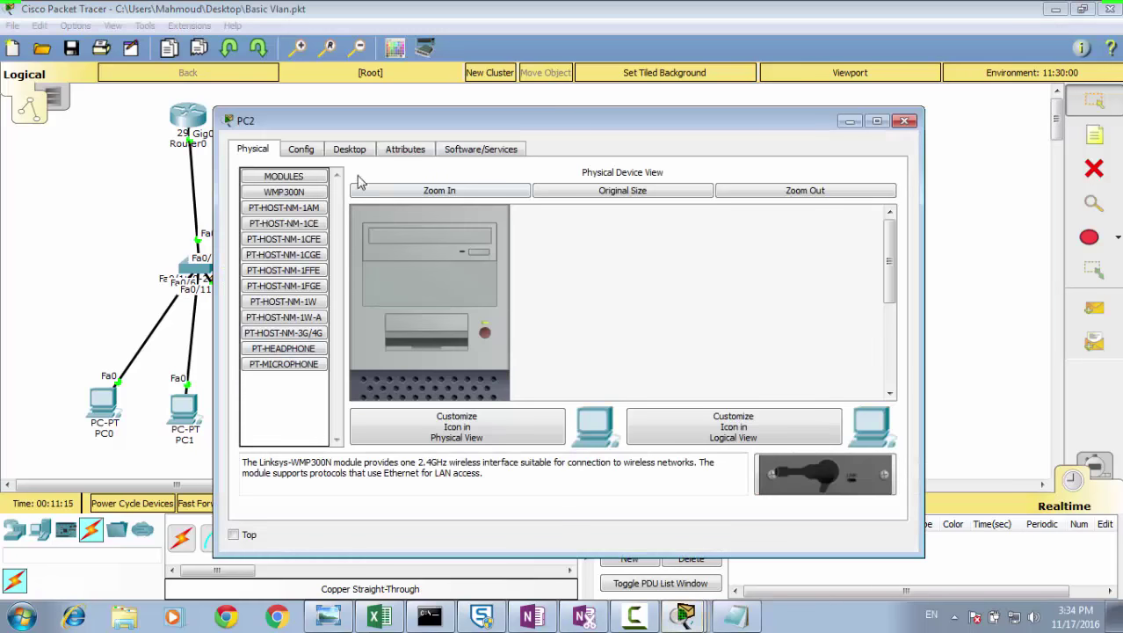
{"action": "left_click", "coordinate": [349, 149]}
{"action": "left_click", "coordinate": [303, 214]}
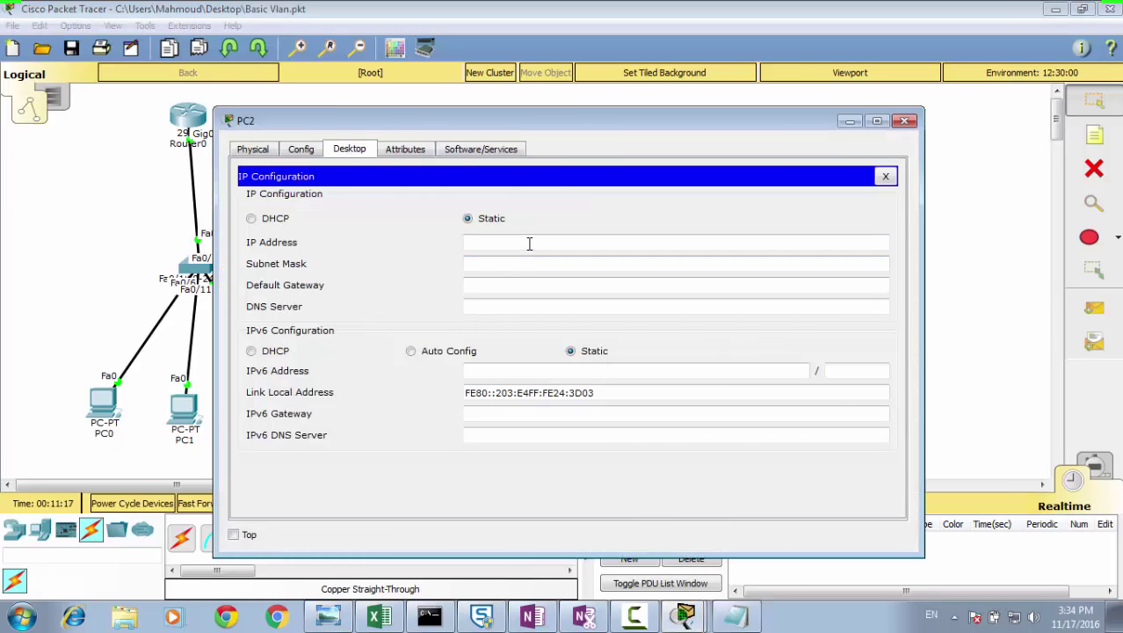
{"action": "left_click", "coordinate": [529, 242]}
{"action": "type", "text": "192.168.2."}
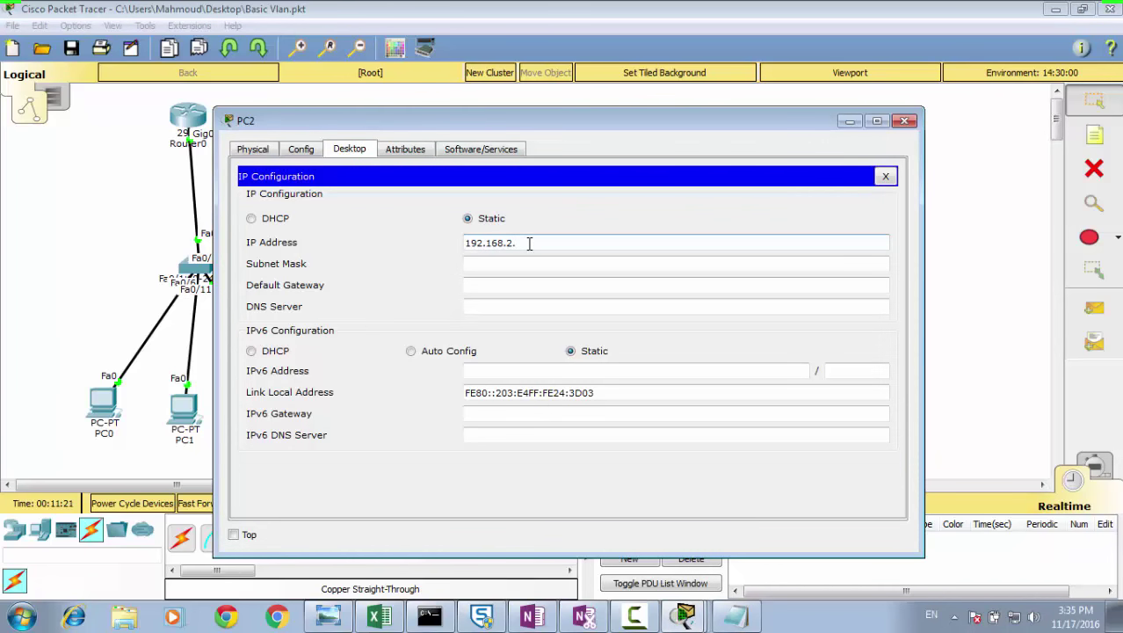
{"action": "key", "text": "BackSpace"}
{"action": "key", "text": "BackSpace"}
{"action": "type", "text": "3.2"}
{"action": "left_click", "coordinate": [531, 264]}
Step: Copy PC2's IP address, reuse it to set the default gateway to 192.168.3.1, and close PC2's window
{"action": "left_click_drag", "start_coordinate": [519, 243], "coordinate": [397, 248]}
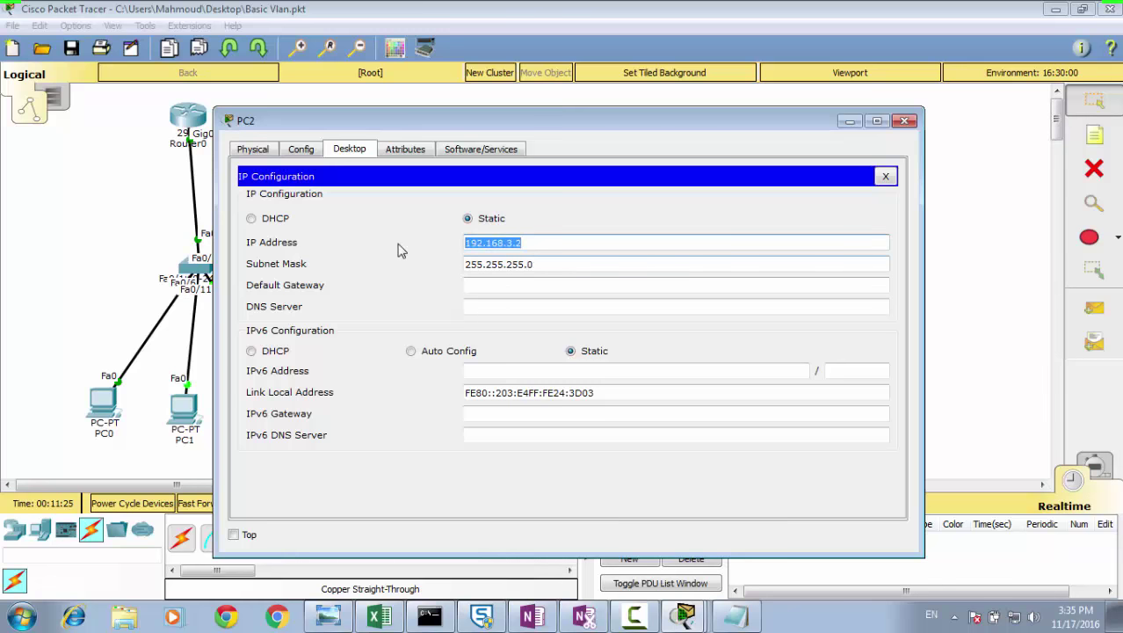
{"action": "key", "text": "ctrl+c"}
{"action": "left_click", "coordinate": [522, 284]}
{"action": "key", "text": "ctrl+v"}
{"action": "key", "text": "BackSpace"}
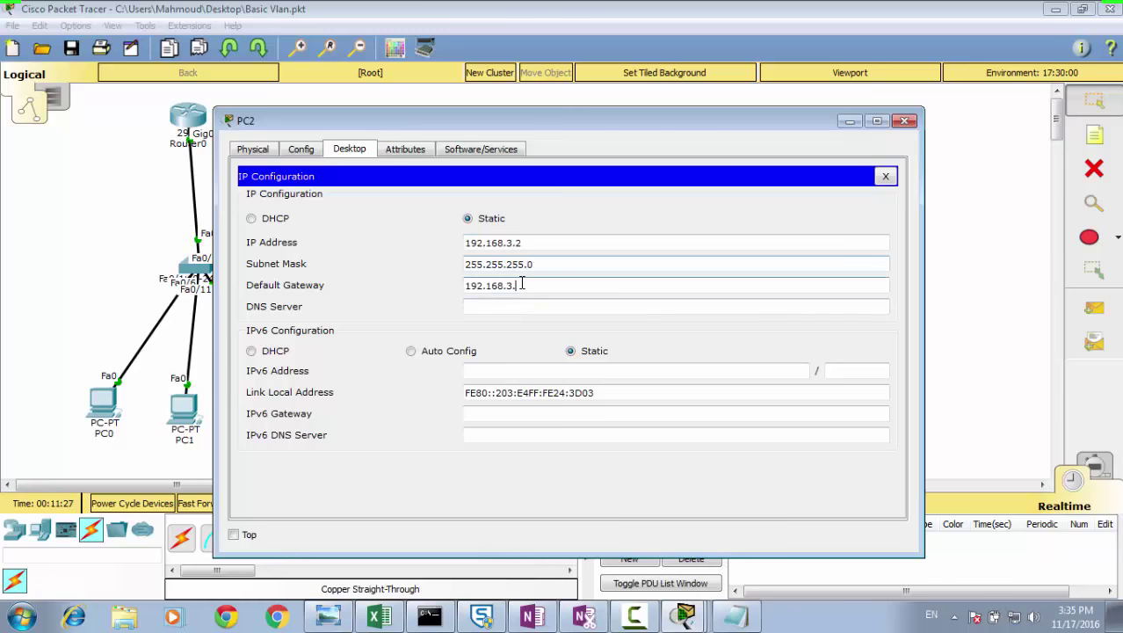
{"action": "type", "text": "1"}
{"action": "left_click", "coordinate": [903, 122]}
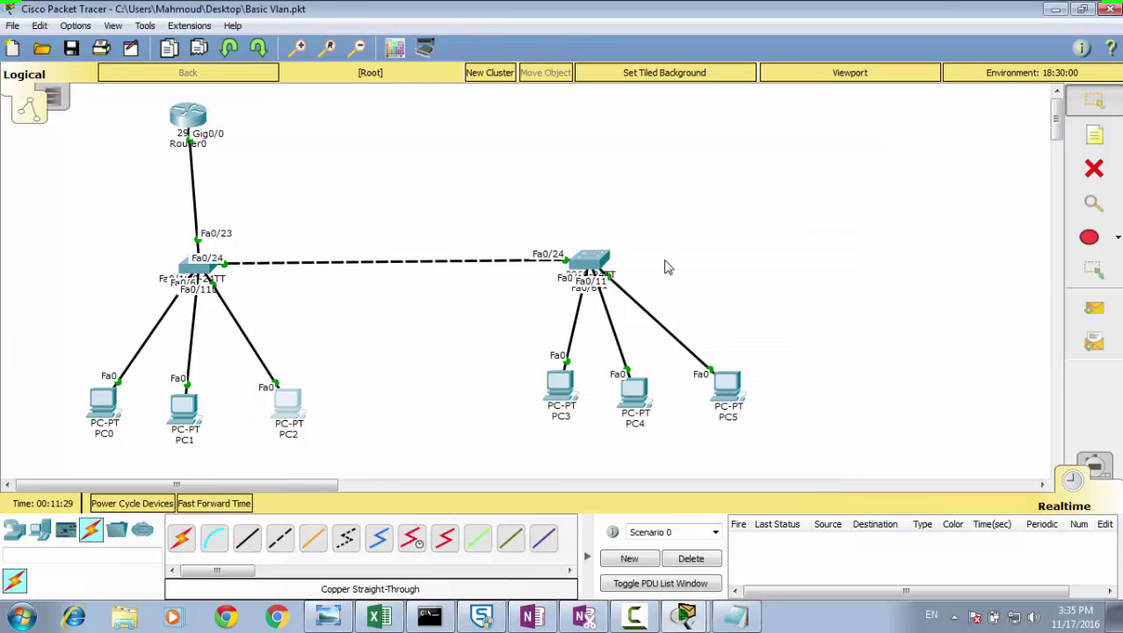
Step: Give PC5 the static IP address 192.168.3.3 with subnet mask 255.255.255.0, reusing the copied address
{"action": "left_click", "coordinate": [733, 386]}
{"action": "left_click", "coordinate": [349, 149]}
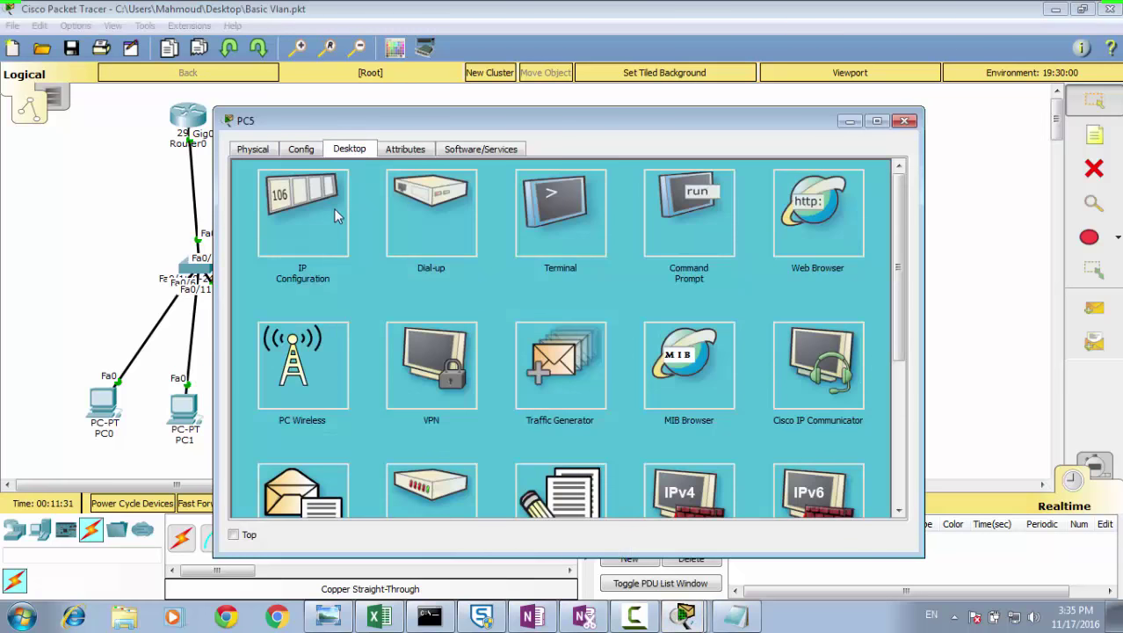
{"action": "left_click", "coordinate": [334, 214]}
{"action": "left_click", "coordinate": [482, 246]}
{"action": "key", "text": "ctrl+v"}
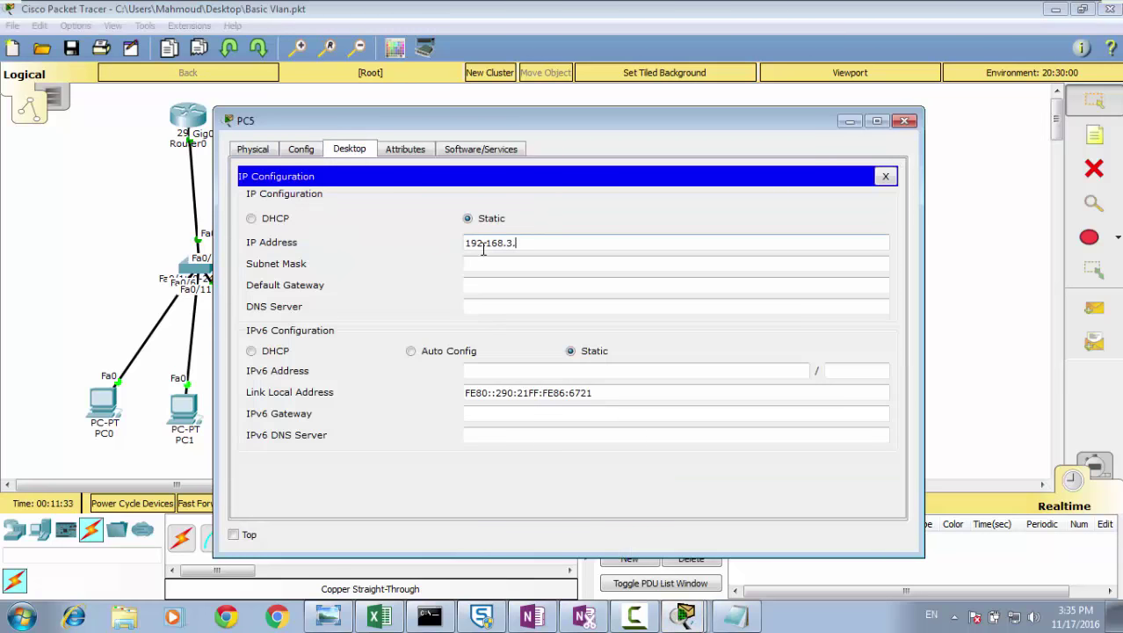
{"action": "type", "text": "3"}
{"action": "left_click", "coordinate": [502, 265]}
Step: Fill PC5's default gateway from the copied address, remove its last digit, and close PC5's window
{"action": "left_click", "coordinate": [508, 286]}
{"action": "key", "text": "ctrl+v"}
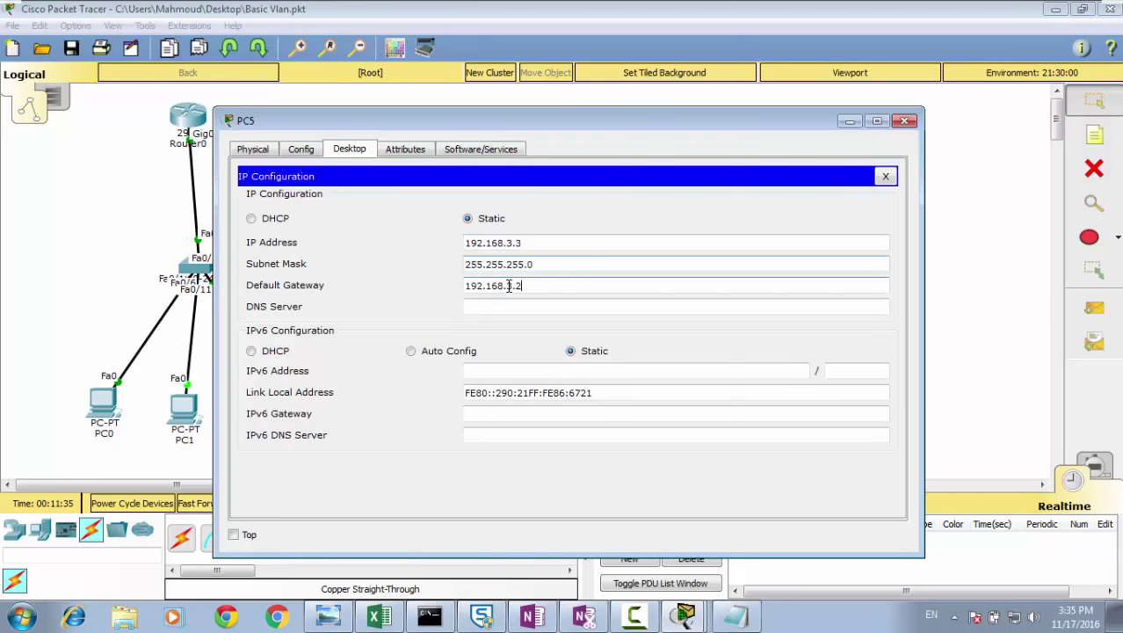
{"action": "key", "text": "BackSpace"}
{"action": "left_click", "coordinate": [905, 120]}
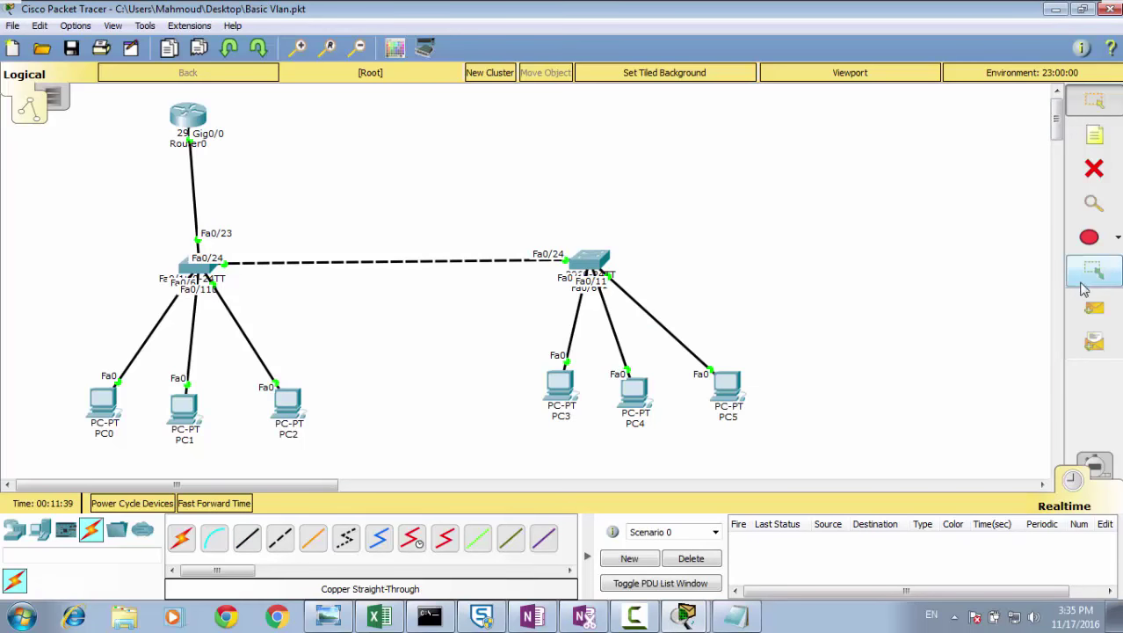
Step: Send a simple PDU from PC3 to PC4 to test routing between their VLANs
{"action": "left_click", "coordinate": [1085, 312]}
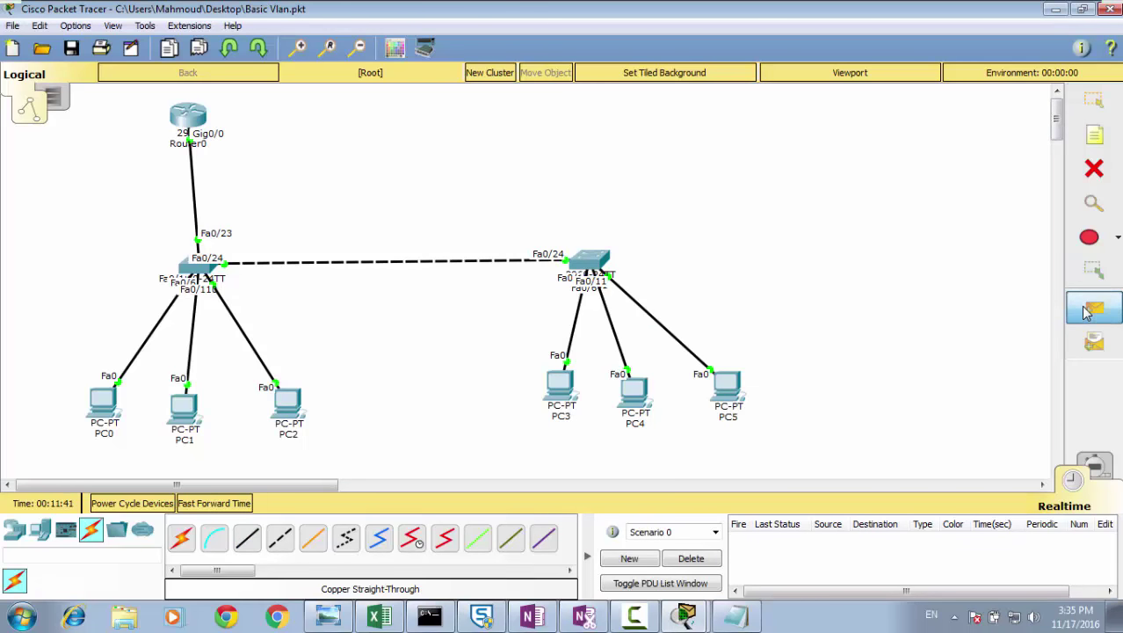
{"action": "left_click", "coordinate": [564, 389]}
{"action": "left_click", "coordinate": [636, 392]}
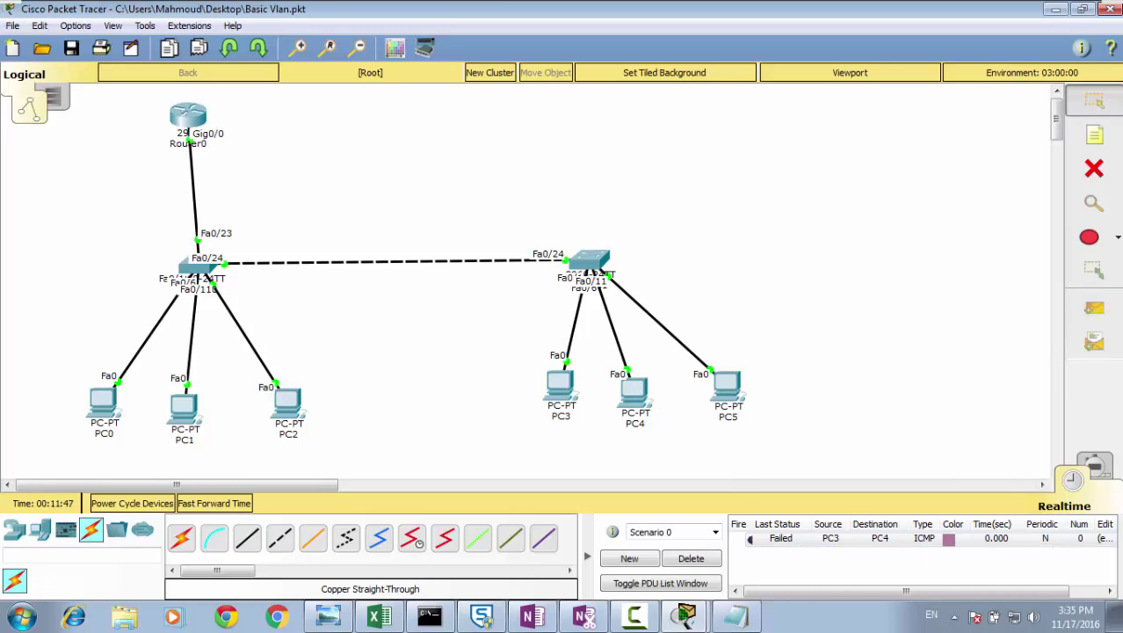
Step: Switch to simulation mode and step the PC3-to-PC4 packet forward through the switches and router until the reply reaches PC3
{"action": "left_click", "coordinate": [1095, 468]}
{"action": "left_click", "coordinate": [1056, 91]}
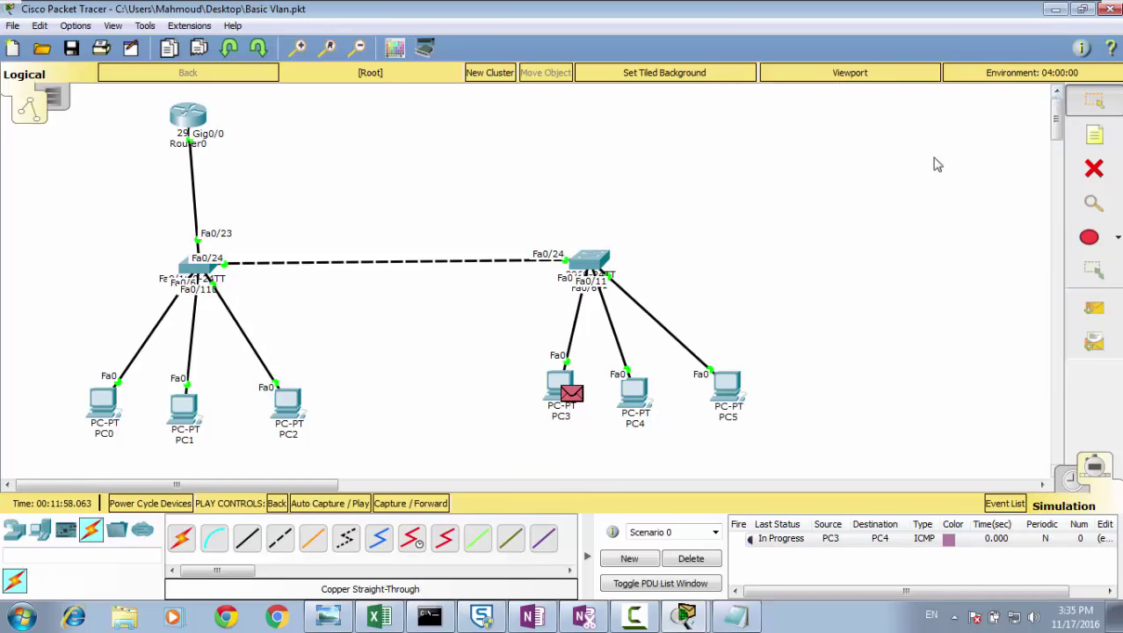
{"action": "left_click", "coordinate": [438, 504]}
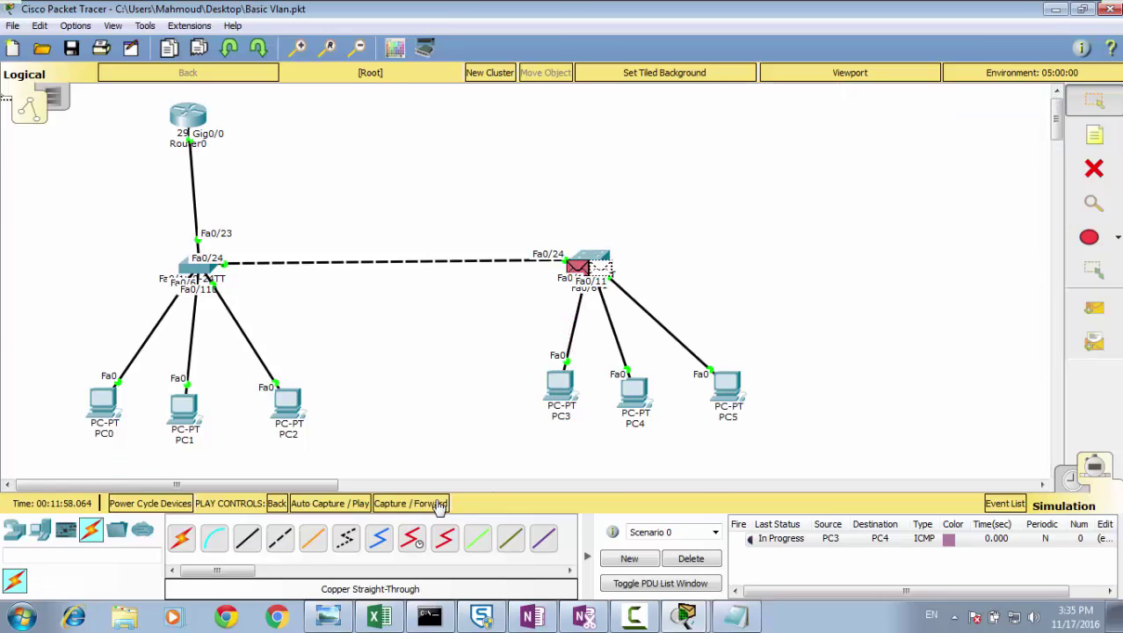
{"action": "left_click", "coordinate": [439, 504]}
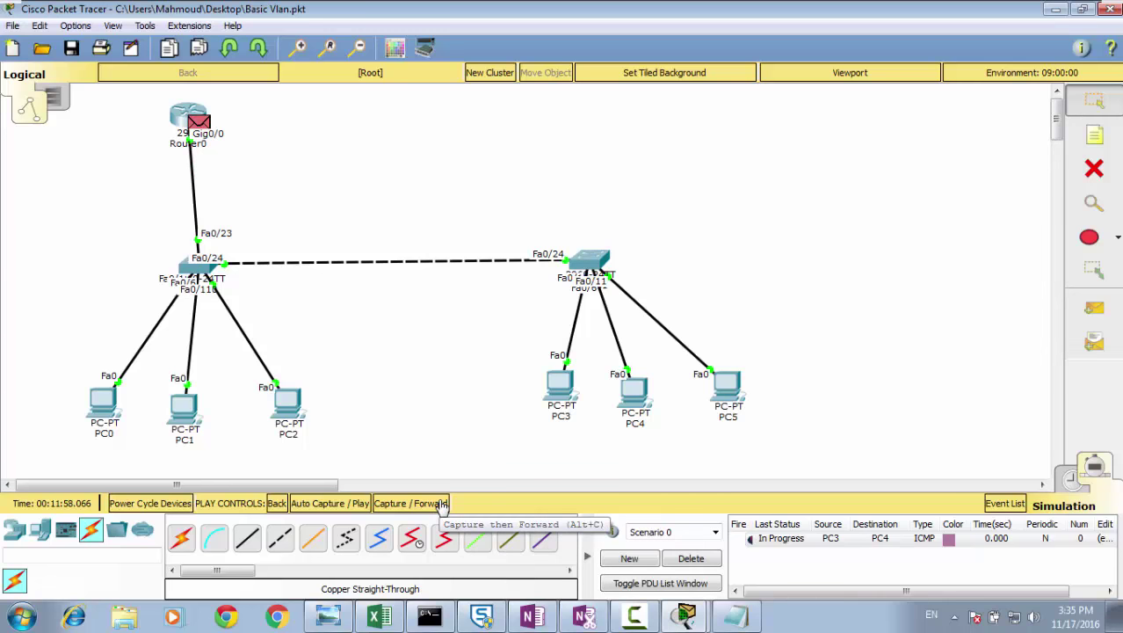
{"action": "left_click", "coordinate": [442, 505]}
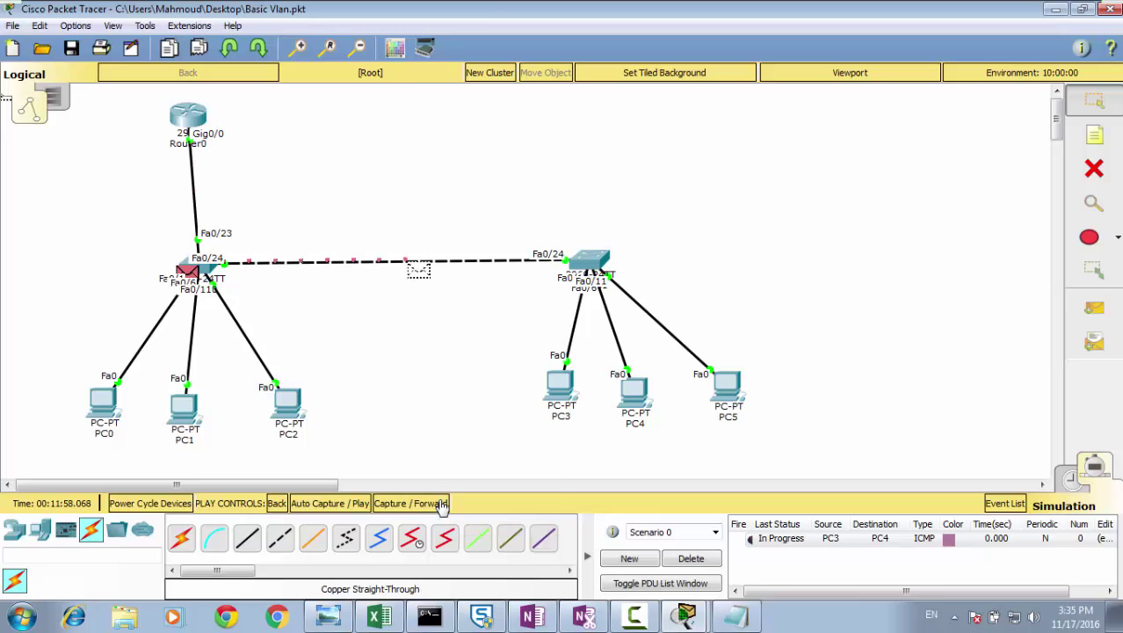
{"action": "left_click", "coordinate": [442, 504]}
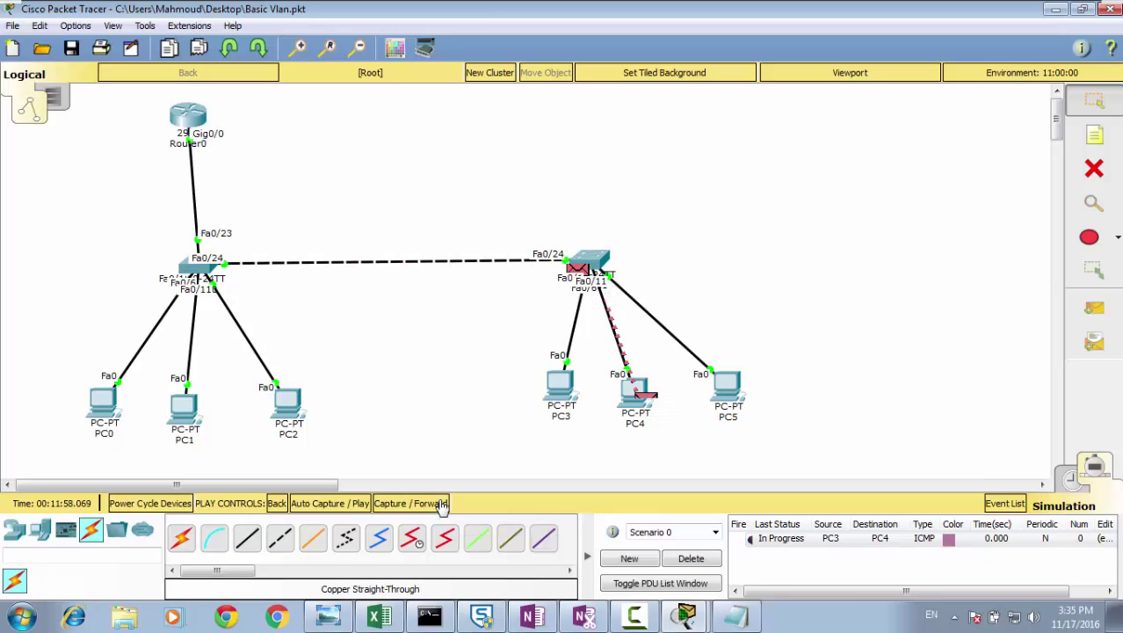
{"action": "left_click", "coordinate": [442, 504]}
{"action": "left_click", "coordinate": [442, 504]}
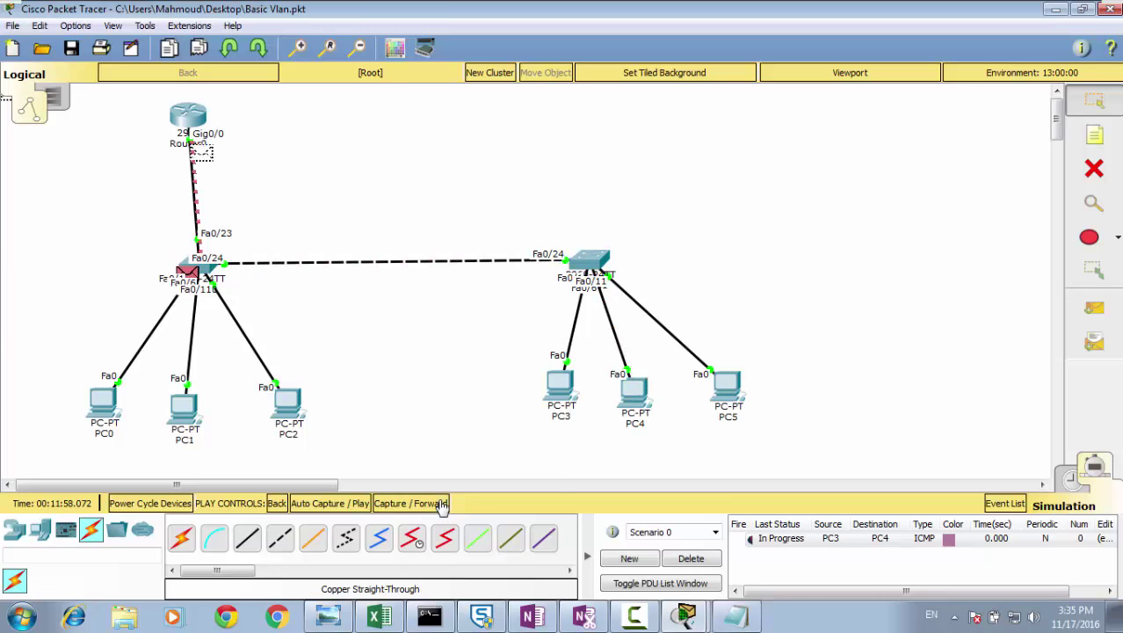
{"action": "left_click", "coordinate": [442, 504]}
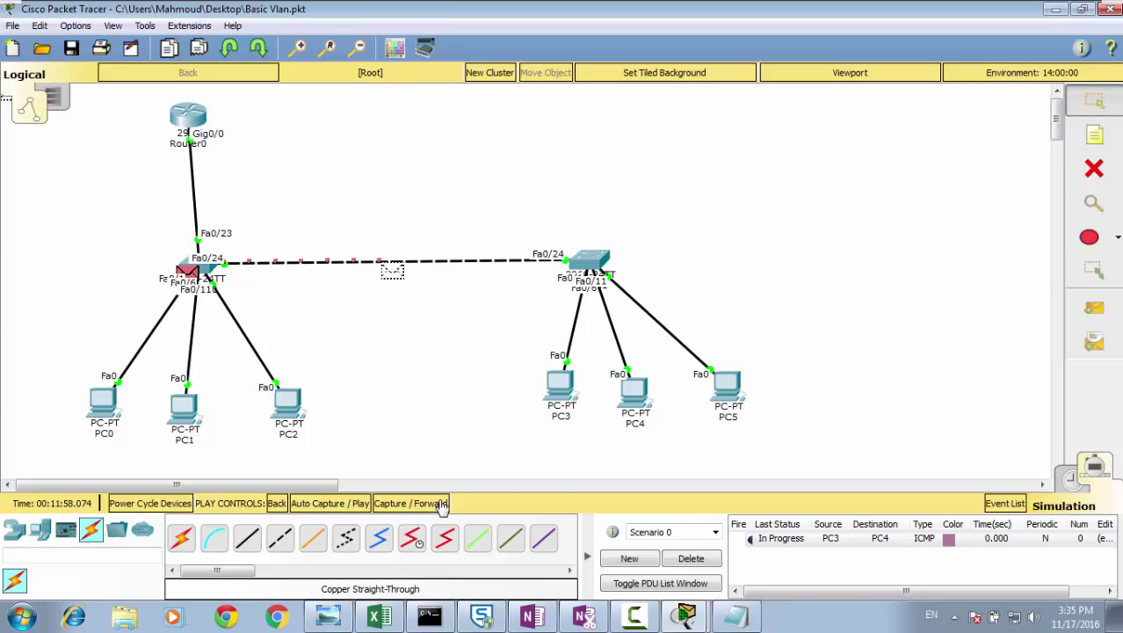
{"action": "left_click", "coordinate": [442, 504]}
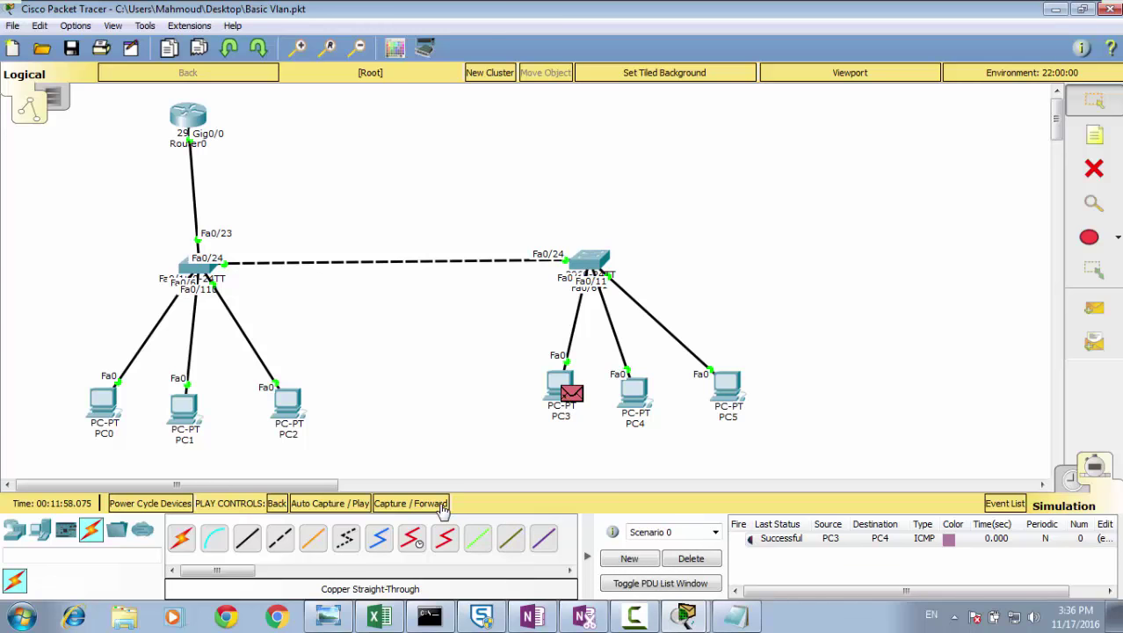
Step: Review the trunk configuration commands for interface fastEthernet 0/23 in Switch0's maximized CLI, then close the window
{"action": "left_click", "coordinate": [203, 269]}
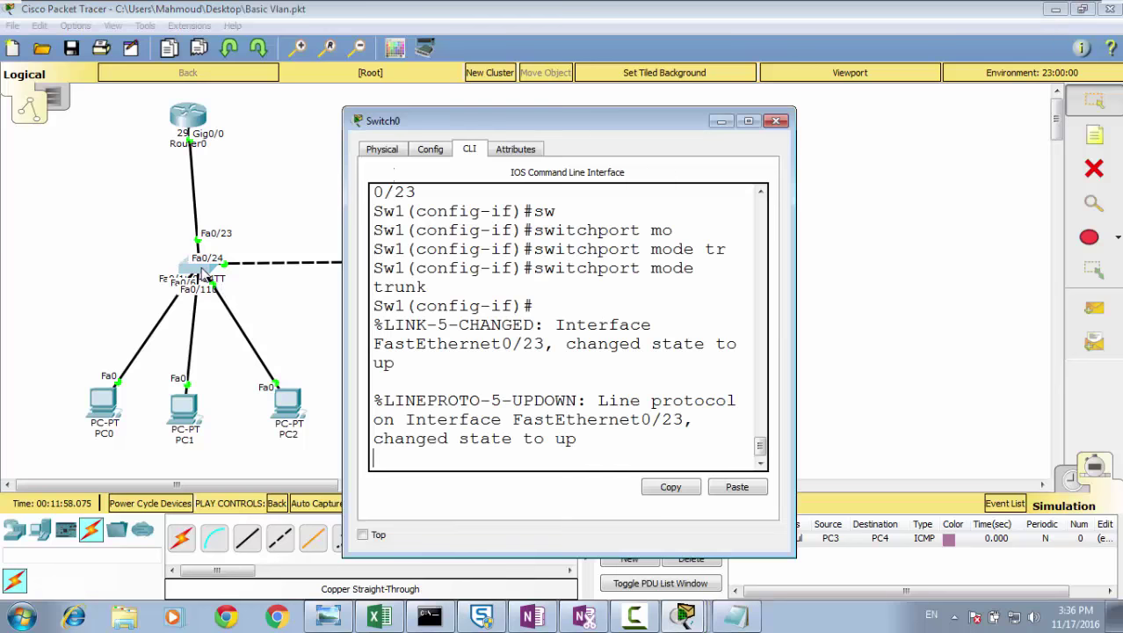
{"action": "double_click", "coordinate": [401, 121]}
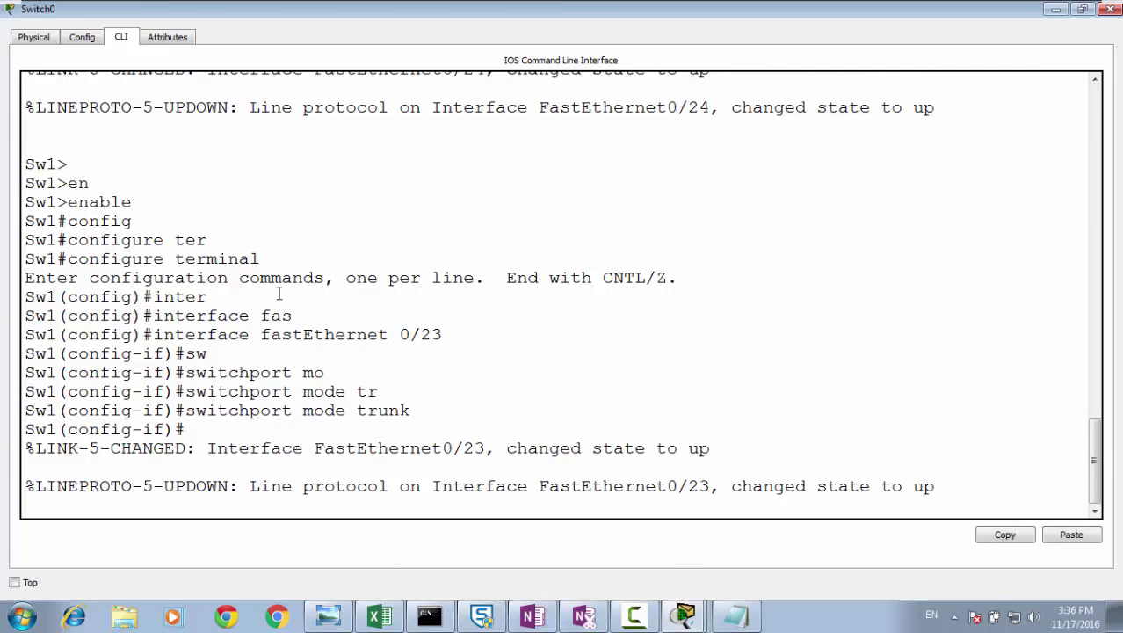
{"action": "left_click_drag", "start_coordinate": [154, 333], "coordinate": [437, 335]}
{"action": "left_click_drag", "start_coordinate": [187, 410], "coordinate": [410, 411]}
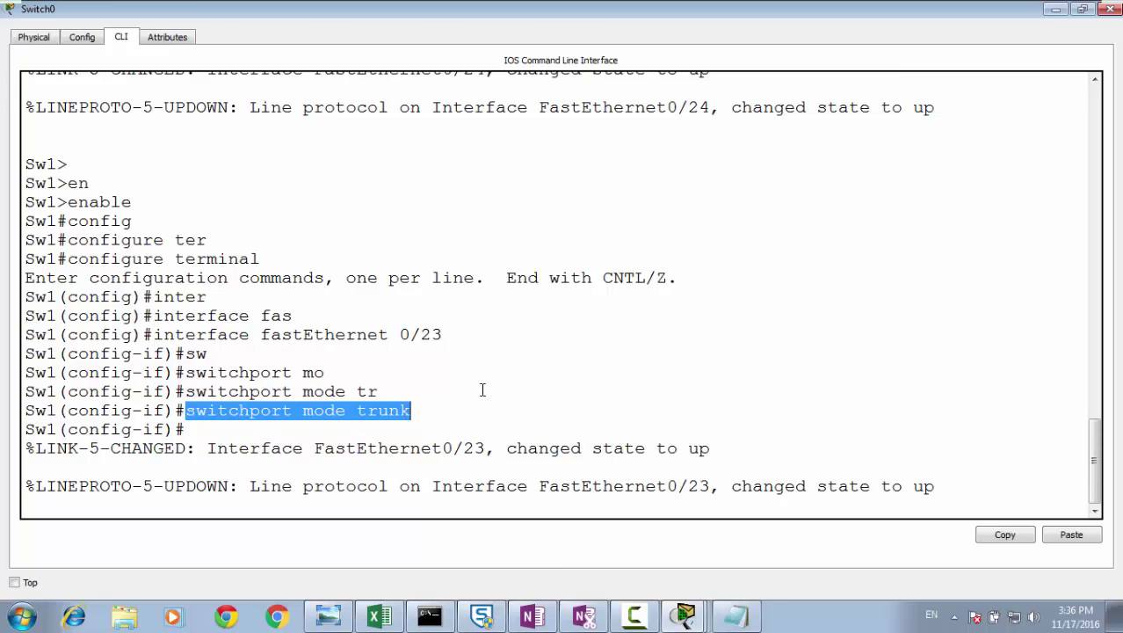
{"action": "left_click", "coordinate": [1110, 9]}
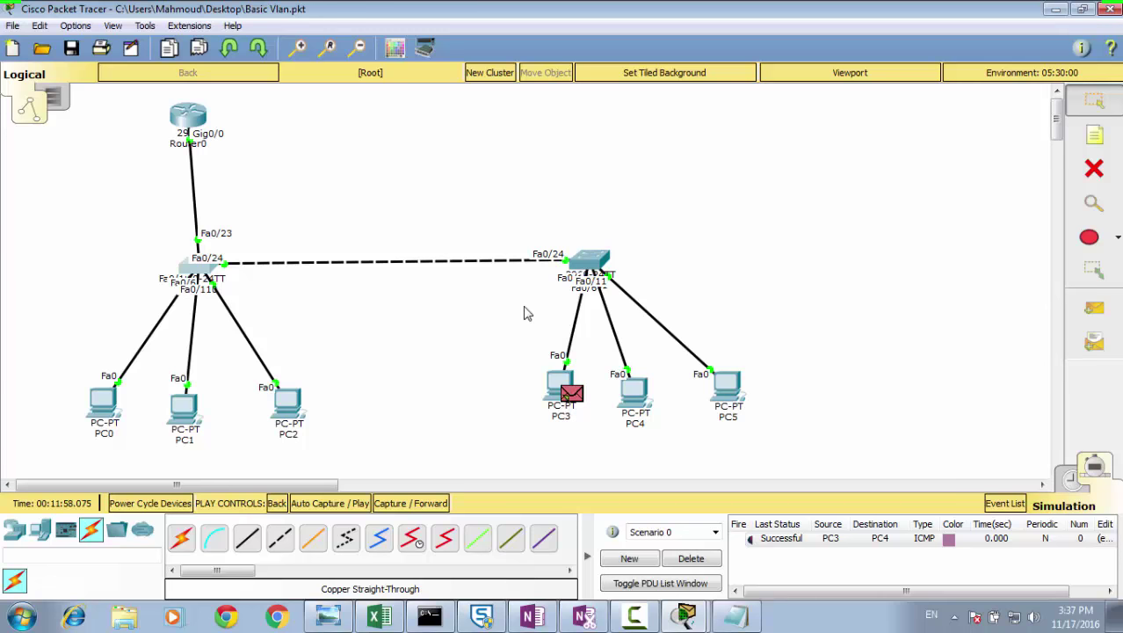
Step: Switch to OneNote and draw small crosses beside Router and L3switch in the Intervlan diagram of New Section 2
{"action": "left_click", "coordinate": [531, 615]}
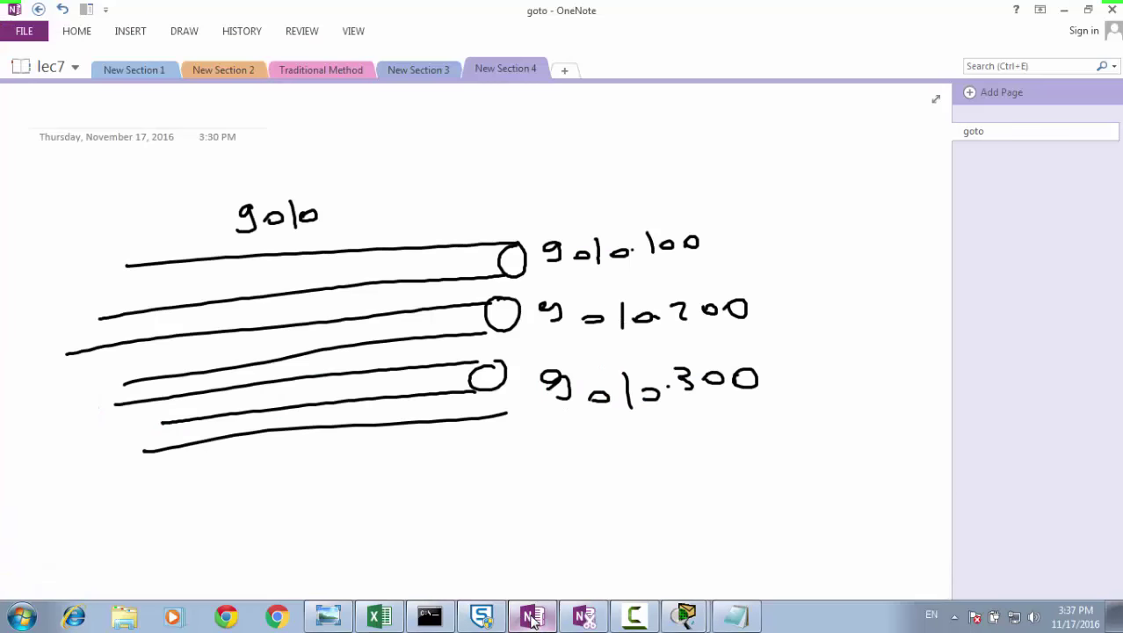
{"action": "left_click", "coordinate": [131, 69]}
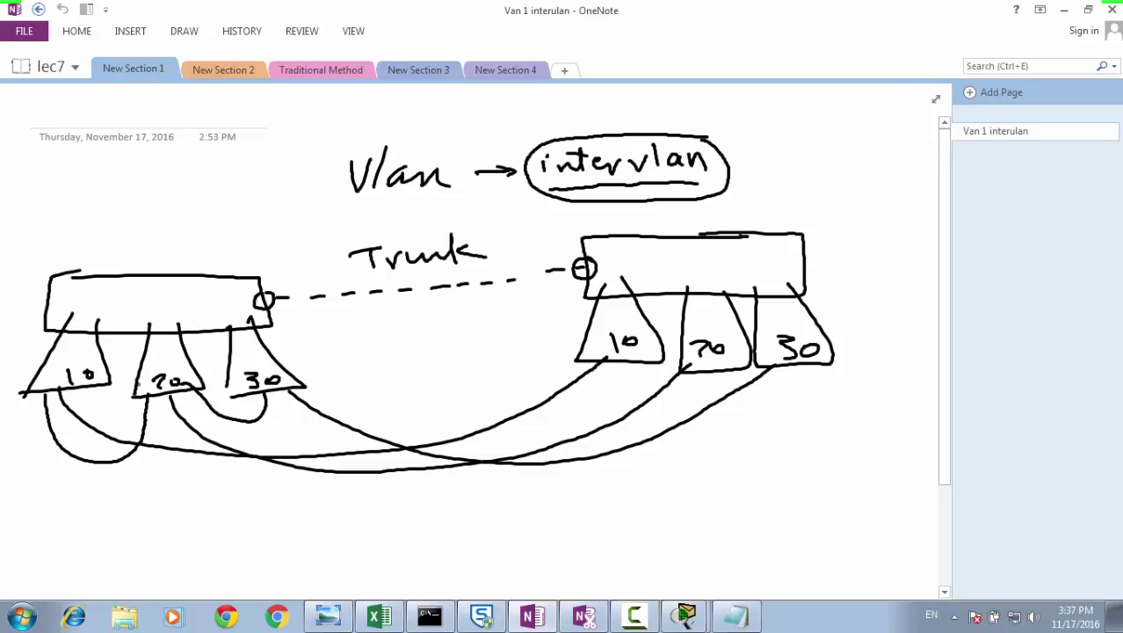
{"action": "left_click", "coordinate": [211, 70]}
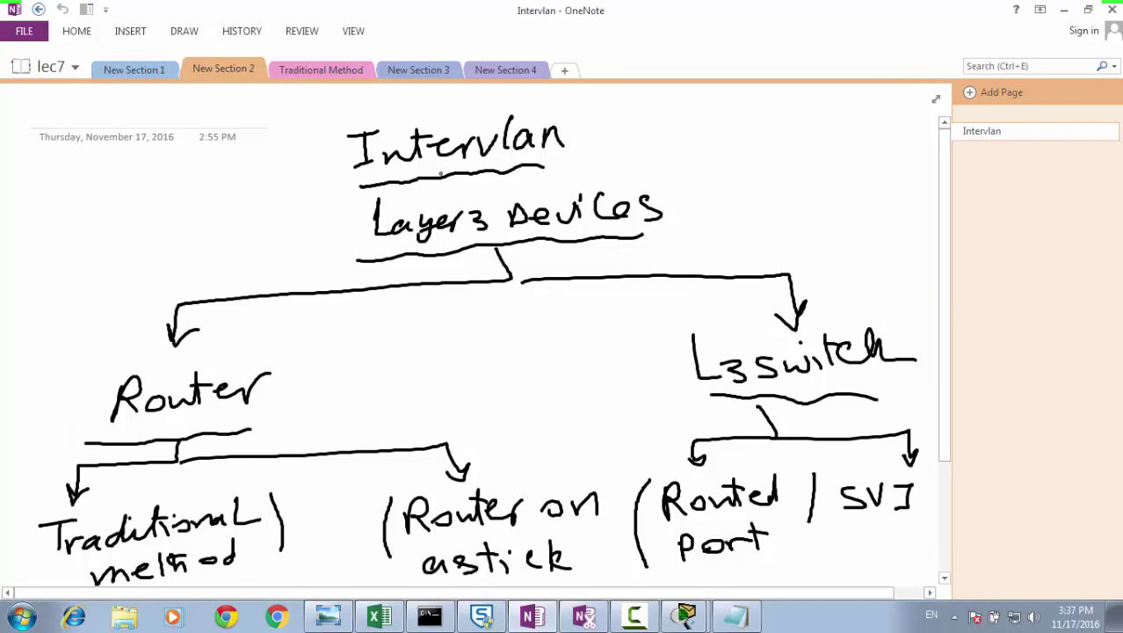
{"action": "mouse_move", "coordinate": [274, 389]}
{"action": "left_mouse_down"}
{"action": "mouse_move", "coordinate": [275, 409]}
{"action": "mouse_move", "coordinate": [285, 403]}
{"action": "left_mouse_up"}
{"action": "mouse_move", "coordinate": [652, 362]}
{"action": "left_mouse_down"}
{"action": "mouse_move", "coordinate": [670, 381]}
{"action": "mouse_move", "coordinate": [650, 381]}
{"action": "left_mouse_up"}
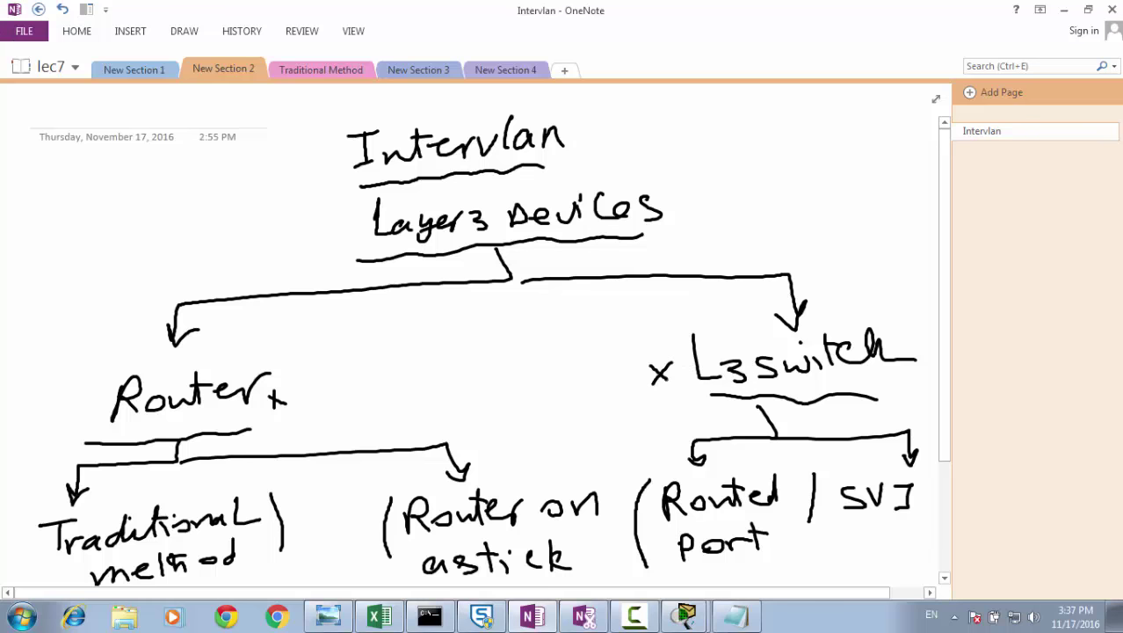
{"action": "scroll", "coordinate": [205, 441], "scroll_direction": "down", "scroll_amount": 2}
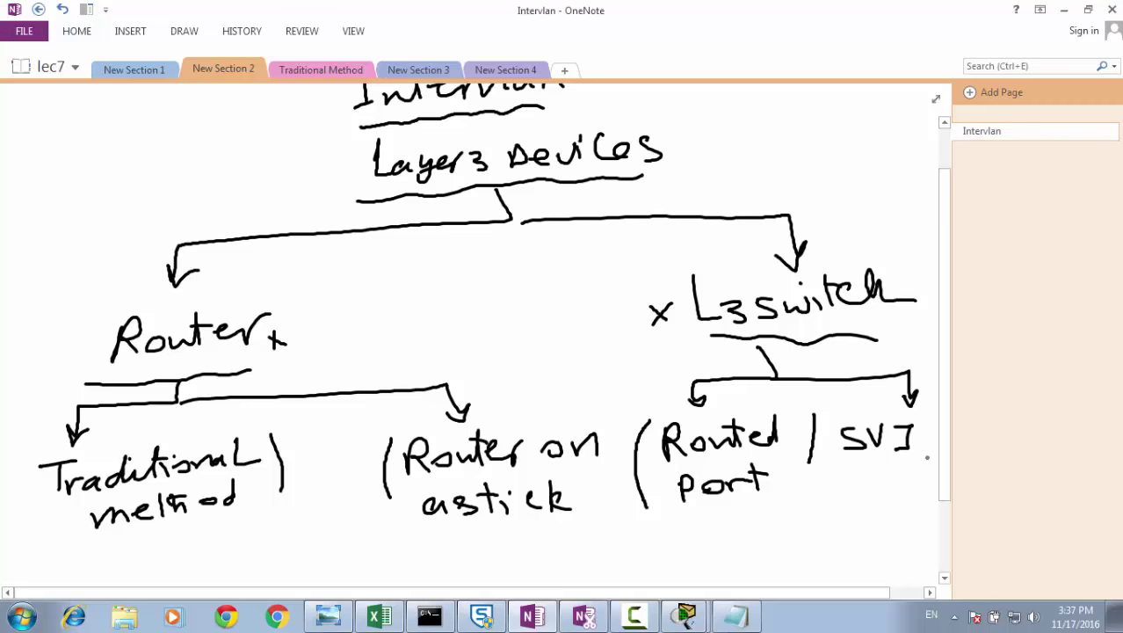
Step: Add a new section to the lec7 notebook and name it Routed port
{"action": "left_click", "coordinate": [564, 70]}
{"action": "left_click", "coordinate": [585, 126]}
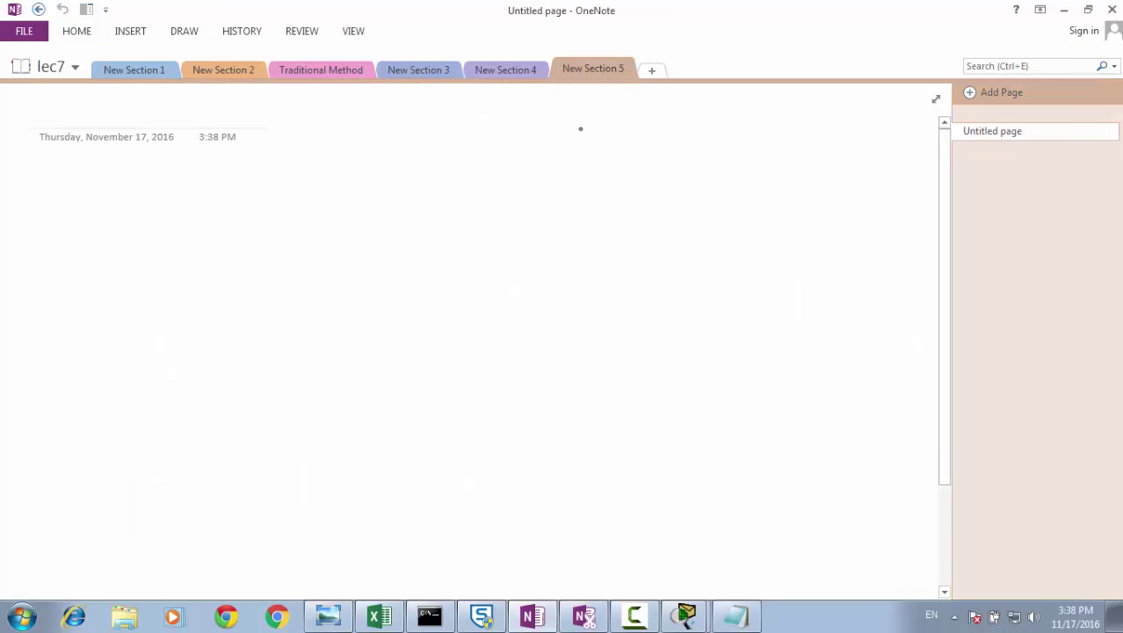
{"action": "double_click", "coordinate": [588, 69]}
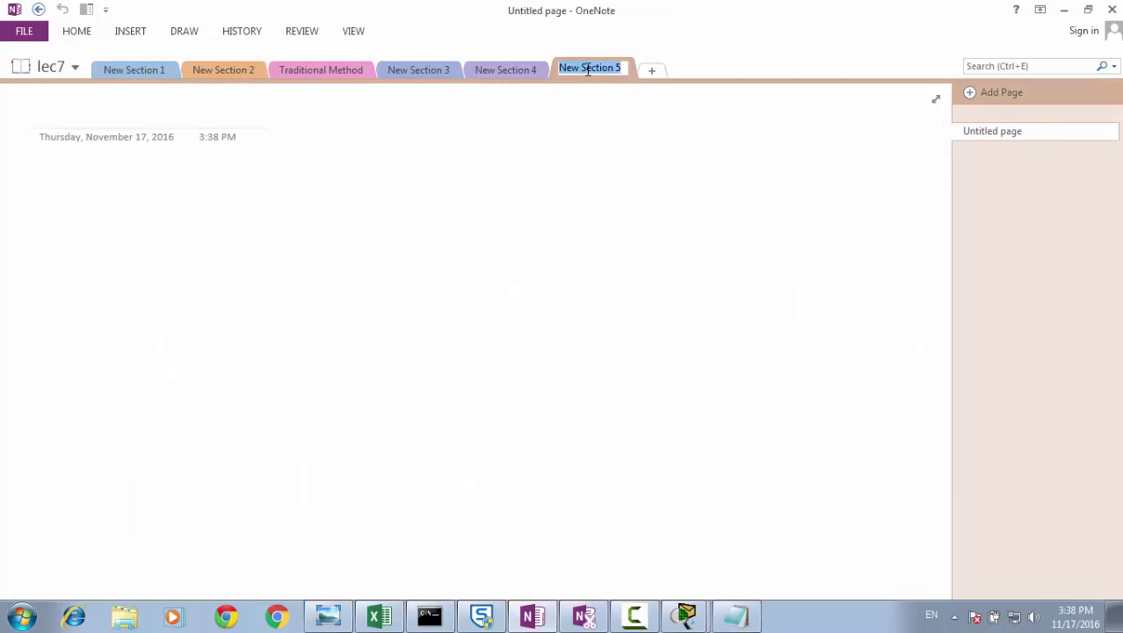
{"action": "type", "text": "S"}
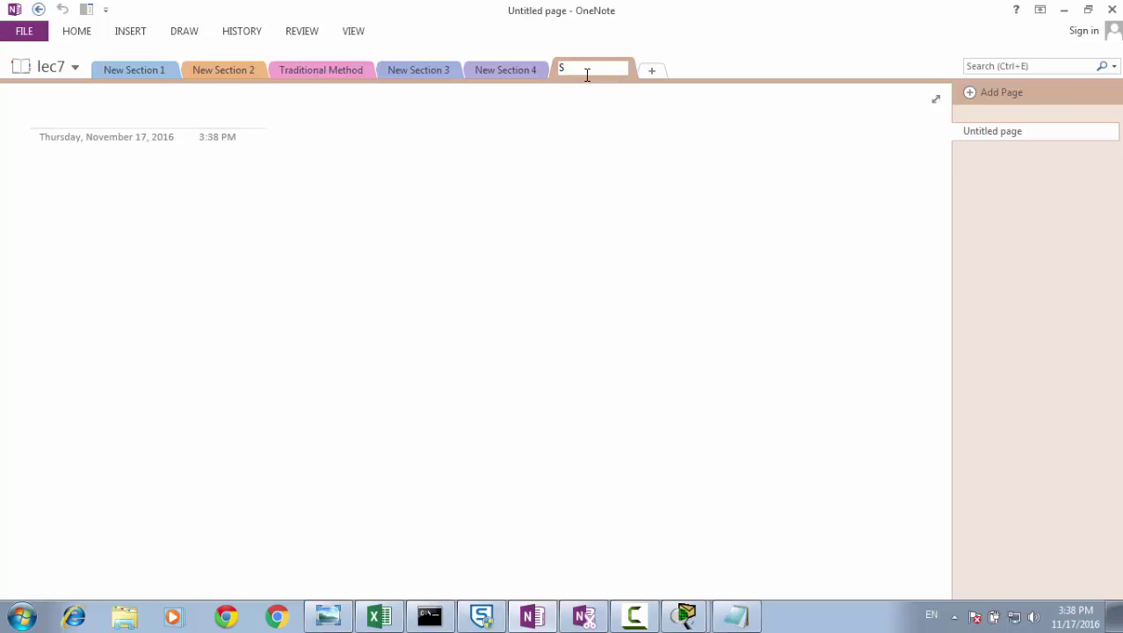
{"action": "type", "text": "e"}
{"action": "key", "text": "BackSpace"}
{"action": "key", "text": "BackSpace"}
{"action": "type", "text": "Routed port"}
{"action": "key", "text": "Return"}
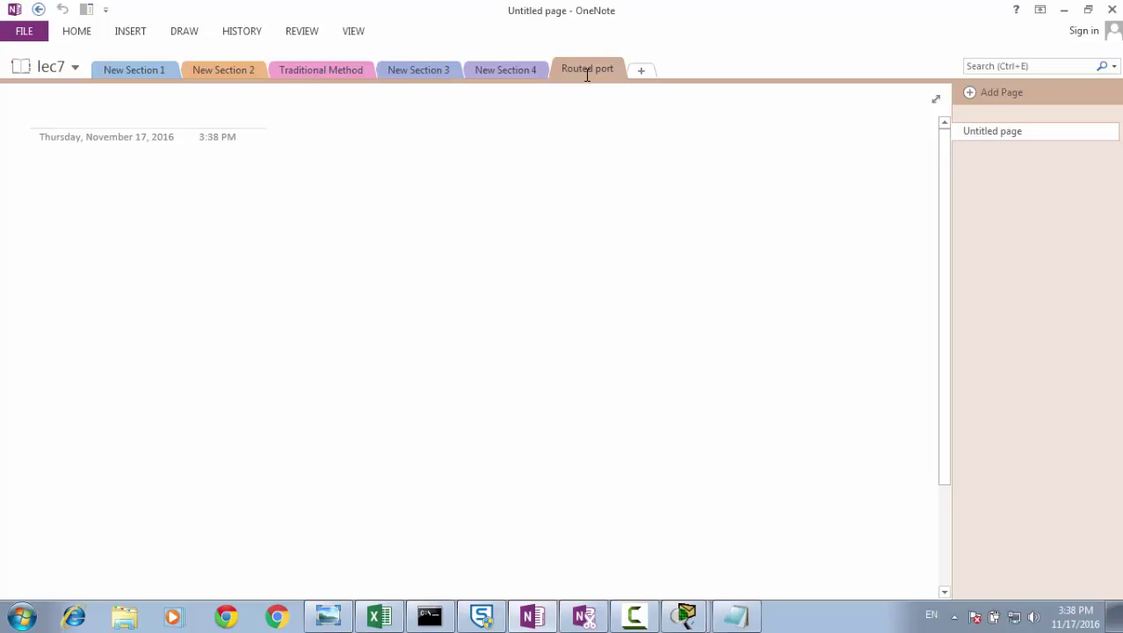
Step: Draw the first switch as a rectangle with three VLAN boxes beneath it labelled 10, 20 and 30
{"action": "mouse_move", "coordinate": [148, 358]}
{"action": "left_mouse_down"}
{"action": "mouse_move", "coordinate": [288, 351]}
{"action": "mouse_move", "coordinate": [312, 380]}
{"action": "mouse_move", "coordinate": [282, 409]}
{"action": "mouse_move", "coordinate": [140, 416]}
{"action": "mouse_move", "coordinate": [145, 359]}
{"action": "left_mouse_up"}
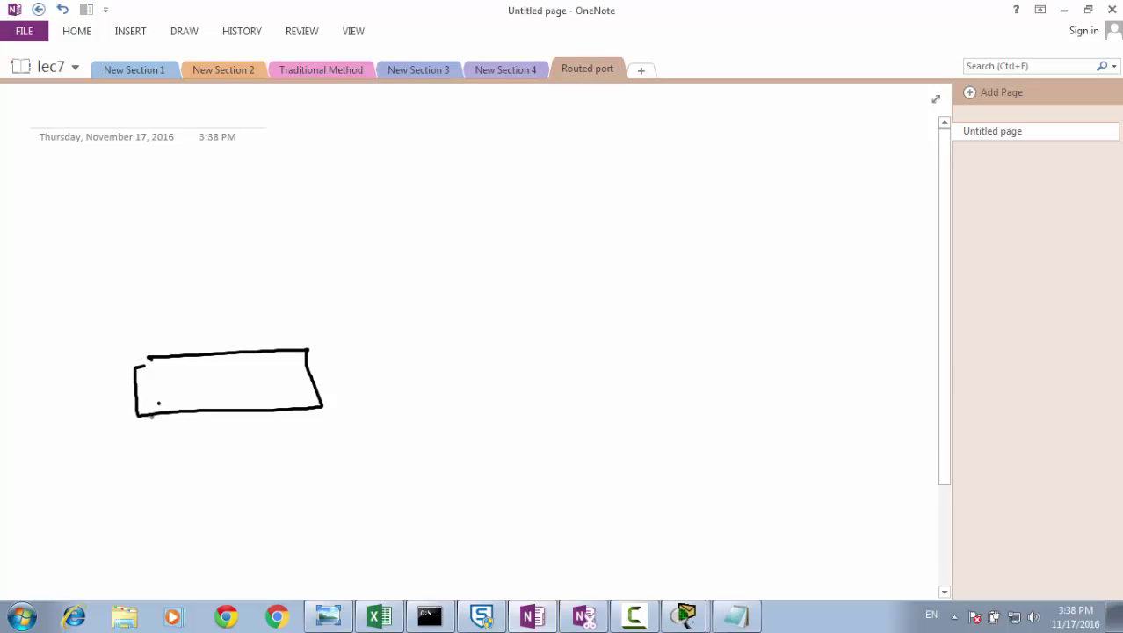
{"action": "left_click_drag", "start_coordinate": [159, 403], "coordinate": [134, 470]}
{"action": "mouse_move", "coordinate": [208, 403]}
{"action": "left_mouse_down"}
{"action": "mouse_move", "coordinate": [216, 462]}
{"action": "mouse_move", "coordinate": [262, 450]}
{"action": "mouse_move", "coordinate": [236, 404]}
{"action": "left_mouse_up"}
{"action": "mouse_move", "coordinate": [272, 402]}
{"action": "left_mouse_down"}
{"action": "mouse_move", "coordinate": [344, 457]}
{"action": "mouse_move", "coordinate": [309, 397]}
{"action": "left_mouse_up"}
{"action": "mouse_move", "coordinate": [156, 447]}
{"action": "left_mouse_down"}
{"action": "mouse_move", "coordinate": [156, 463]}
{"action": "mouse_move", "coordinate": [168, 449]}
{"action": "mouse_move", "coordinate": [244, 458]}
{"action": "left_mouse_up"}
{"action": "left_click_drag", "start_coordinate": [253, 449], "coordinate": [326, 450]}
Step: Draw a second switch rectangle beside the first, with its own VLAN boxes labelled 10, 20 and 30
{"action": "mouse_move", "coordinate": [734, 314]}
{"action": "left_mouse_down"}
{"action": "mouse_move", "coordinate": [556, 325]}
{"action": "mouse_move", "coordinate": [549, 388]}
{"action": "mouse_move", "coordinate": [775, 386]}
{"action": "mouse_move", "coordinate": [804, 331]}
{"action": "mouse_move", "coordinate": [706, 313]}
{"action": "left_mouse_up"}
{"action": "mouse_move", "coordinate": [571, 365]}
{"action": "left_mouse_down"}
{"action": "mouse_move", "coordinate": [620, 386]}
{"action": "mouse_move", "coordinate": [610, 361]}
{"action": "left_mouse_up"}
{"action": "mouse_move", "coordinate": [576, 409]}
{"action": "left_mouse_down"}
{"action": "mouse_move", "coordinate": [574, 428]}
{"action": "mouse_move", "coordinate": [589, 417]}
{"action": "left_mouse_up"}
{"action": "mouse_move", "coordinate": [671, 363]}
{"action": "left_mouse_down"}
{"action": "mouse_move", "coordinate": [644, 432]}
{"action": "mouse_move", "coordinate": [694, 362]}
{"action": "left_mouse_up"}
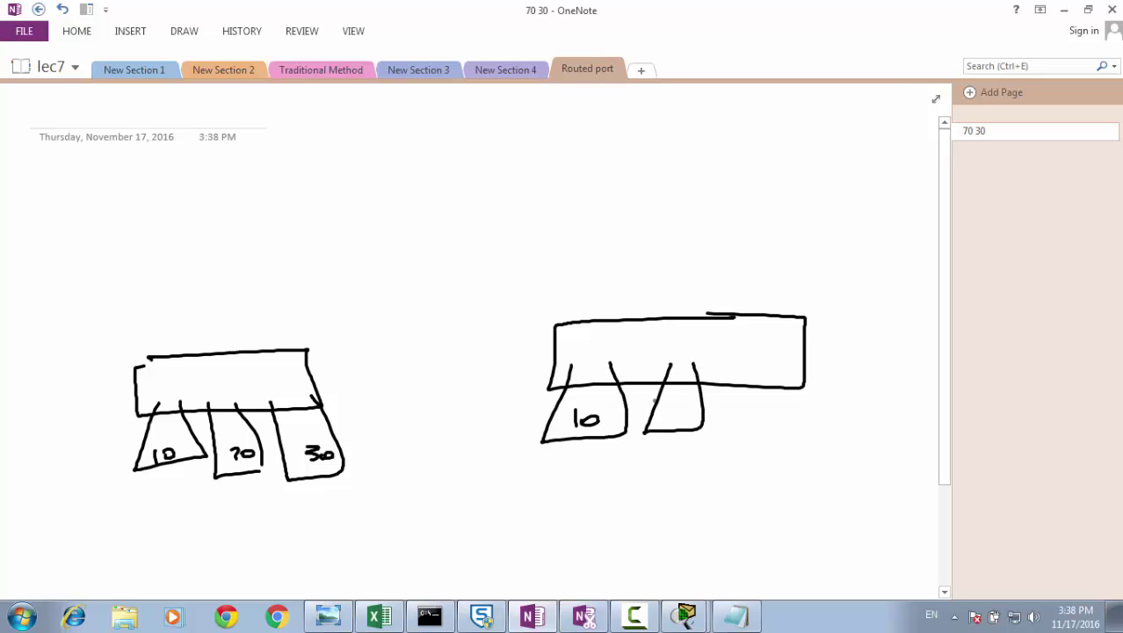
{"action": "left_click_drag", "start_coordinate": [653, 403], "coordinate": [666, 425]}
{"action": "left_click_drag", "start_coordinate": [679, 404], "coordinate": [673, 413]}
{"action": "mouse_move", "coordinate": [740, 362]}
{"action": "left_mouse_down"}
{"action": "mouse_move", "coordinate": [723, 429]}
{"action": "mouse_move", "coordinate": [787, 361]}
{"action": "left_mouse_up"}
{"action": "mouse_move", "coordinate": [752, 408]}
{"action": "left_mouse_down"}
{"action": "mouse_move", "coordinate": [753, 420]}
{"action": "mouse_move", "coordinate": [778, 409]}
{"action": "left_mouse_up"}
Step: Circle the facing ports of both switches, join them with a dashed line and label the link "trunk"
{"action": "mouse_move", "coordinate": [563, 350]}
{"action": "left_mouse_down"}
{"action": "mouse_move", "coordinate": [541, 347]}
{"action": "mouse_move", "coordinate": [563, 350]}
{"action": "left_mouse_up"}
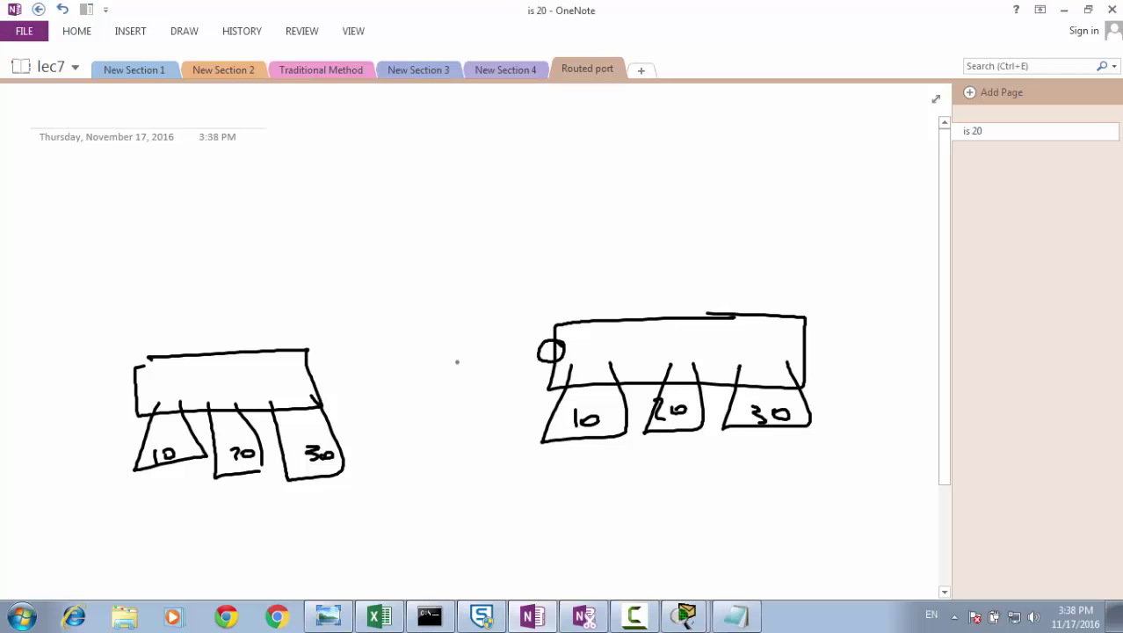
{"action": "left_click_drag", "start_coordinate": [315, 373], "coordinate": [337, 374]}
{"action": "left_click_drag", "start_coordinate": [361, 373], "coordinate": [427, 366]}
{"action": "left_click_drag", "start_coordinate": [442, 366], "coordinate": [448, 364]}
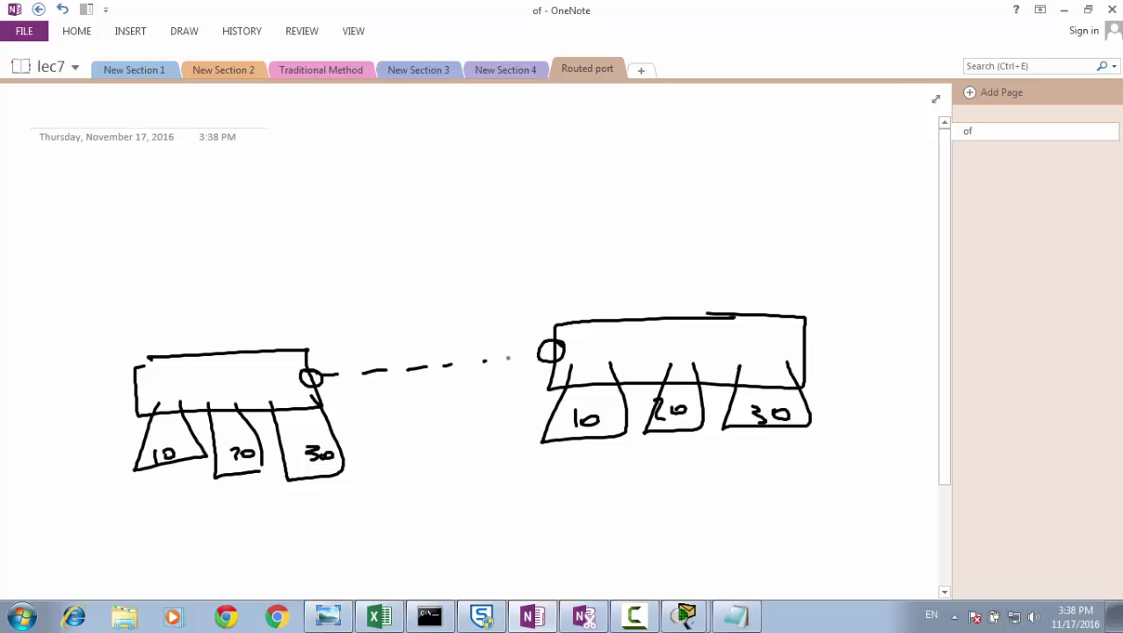
{"action": "left_click", "coordinate": [484, 361]}
{"action": "left_click_drag", "start_coordinate": [515, 357], "coordinate": [536, 353]}
{"action": "mouse_move", "coordinate": [413, 323]}
{"action": "left_mouse_down"}
{"action": "mouse_move", "coordinate": [415, 349]}
{"action": "mouse_move", "coordinate": [427, 333]}
{"action": "left_mouse_up"}
{"action": "left_click_drag", "start_coordinate": [422, 332], "coordinate": [483, 339]}
{"action": "mouse_move", "coordinate": [475, 327]}
{"action": "left_mouse_down"}
{"action": "mouse_move", "coordinate": [493, 323]}
{"action": "mouse_move", "coordinate": [503, 336]}
{"action": "left_mouse_up"}
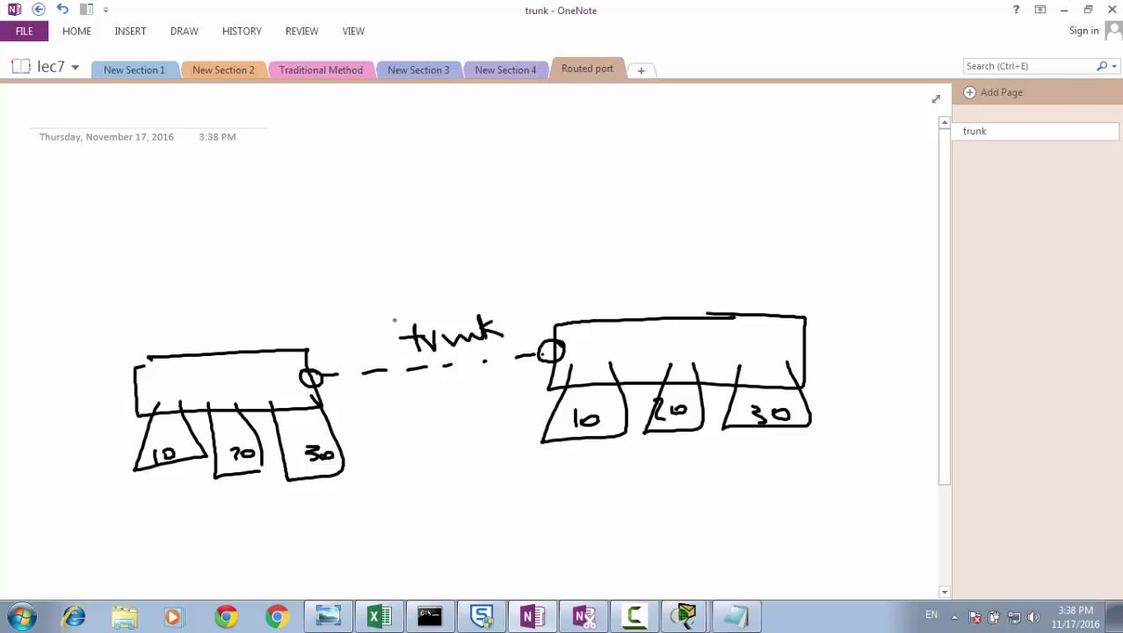
Step: Draw a Layer 3 switch symbol above the first switch and label it "Layer 3 switch"
{"action": "mouse_move", "coordinate": [180, 179]}
{"action": "left_mouse_down"}
{"action": "mouse_move", "coordinate": [114, 181]}
{"action": "mouse_move", "coordinate": [136, 242]}
{"action": "mouse_move", "coordinate": [216, 235]}
{"action": "mouse_move", "coordinate": [223, 185]}
{"action": "mouse_move", "coordinate": [183, 208]}
{"action": "mouse_move", "coordinate": [145, 199]}
{"action": "mouse_move", "coordinate": [202, 187]}
{"action": "mouse_move", "coordinate": [216, 219]}
{"action": "left_mouse_up"}
{"action": "left_click", "coordinate": [189, 212]}
{"action": "left_click_drag", "start_coordinate": [175, 211], "coordinate": [155, 236]}
{"action": "mouse_move", "coordinate": [252, 170]}
{"action": "left_mouse_down"}
{"action": "mouse_move", "coordinate": [278, 200]}
{"action": "mouse_move", "coordinate": [313, 201]}
{"action": "left_mouse_up"}
{"action": "mouse_move", "coordinate": [323, 185]}
{"action": "left_mouse_down"}
{"action": "mouse_move", "coordinate": [320, 214]}
{"action": "mouse_move", "coordinate": [340, 197]}
{"action": "left_mouse_up"}
{"action": "left_click_drag", "start_coordinate": [341, 185], "coordinate": [373, 195]}
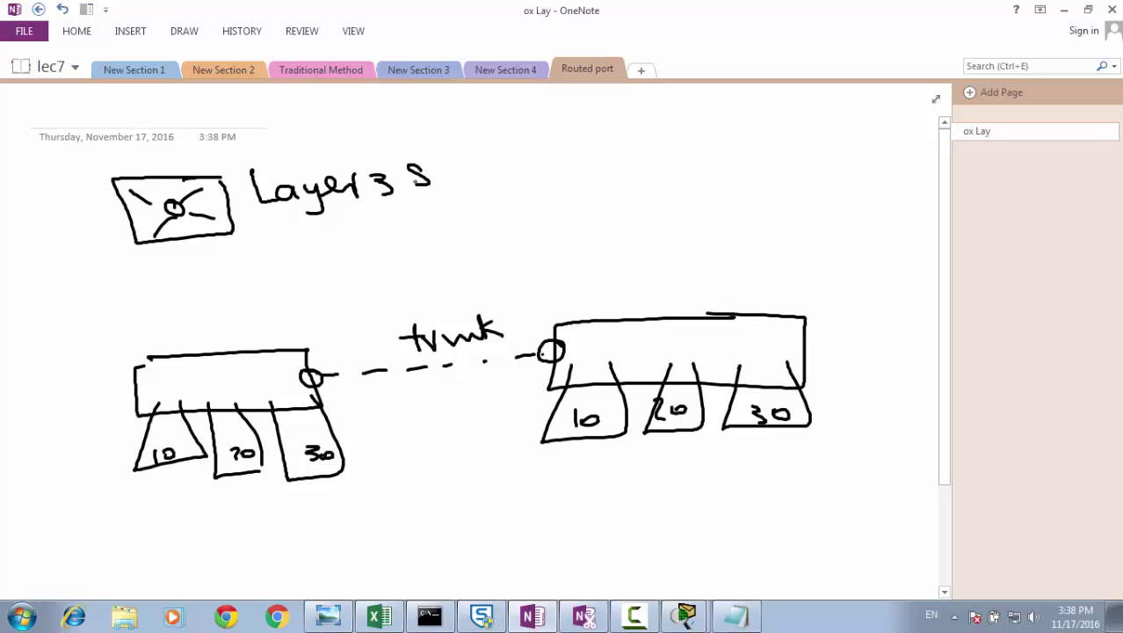
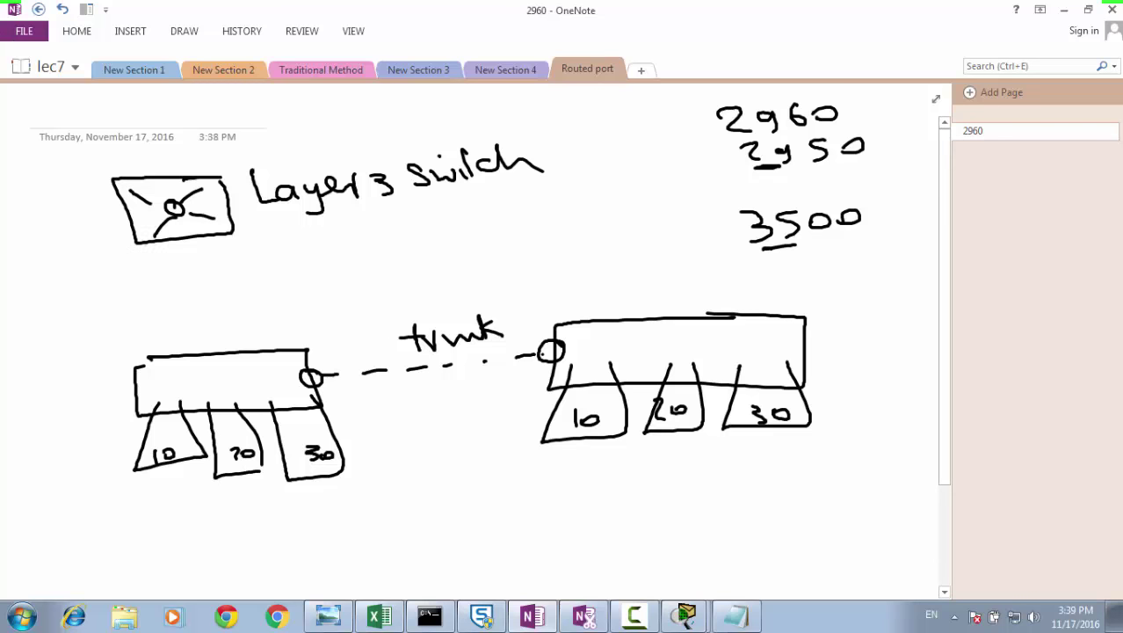
Step: Add port circles along the Layer 3 switch's lower edge and link three of them to VLANs 10, 20 and 30
{"action": "mouse_move", "coordinate": [146, 239]}
{"action": "left_mouse_down"}
{"action": "mouse_move", "coordinate": [171, 249]}
{"action": "mouse_move", "coordinate": [169, 237]}
{"action": "mouse_move", "coordinate": [235, 234]}
{"action": "left_mouse_up"}
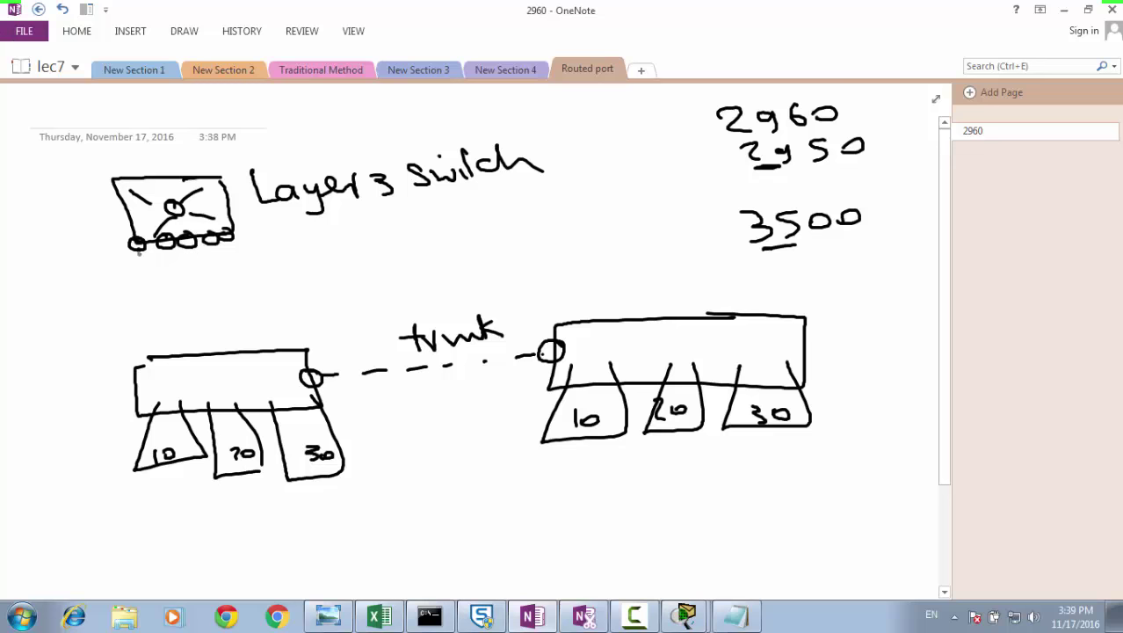
{"action": "left_click_drag", "start_coordinate": [138, 250], "coordinate": [170, 406]}
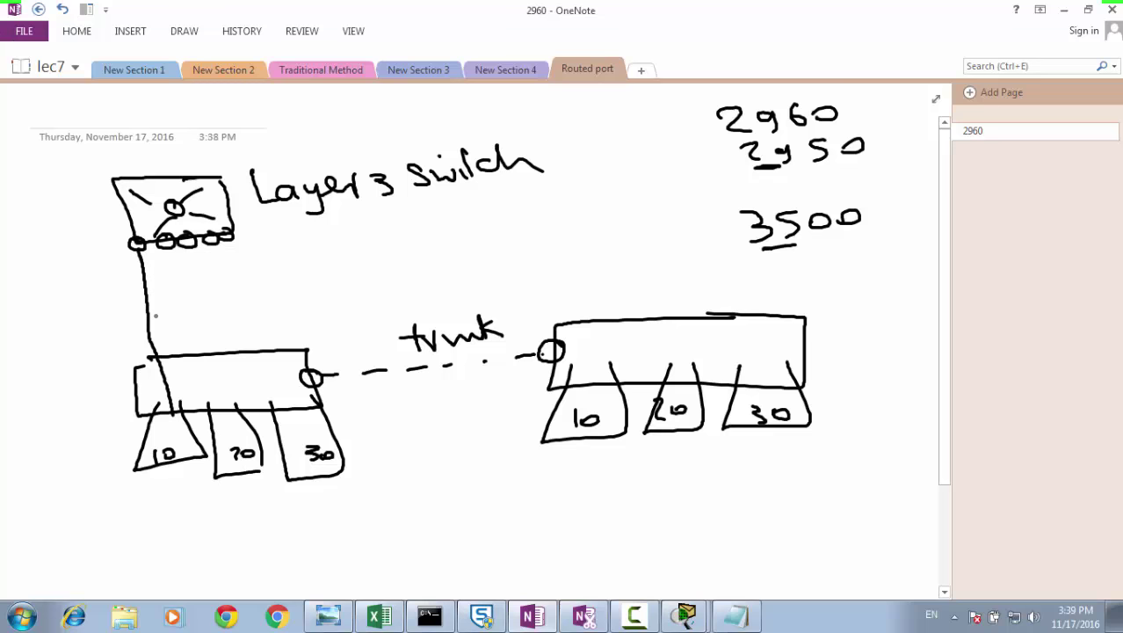
{"action": "left_click_drag", "start_coordinate": [165, 243], "coordinate": [236, 417]}
{"action": "mouse_move", "coordinate": [185, 242]}
{"action": "left_mouse_down"}
{"action": "mouse_move", "coordinate": [260, 336]}
{"action": "mouse_move", "coordinate": [297, 411]}
{"action": "left_mouse_up"}
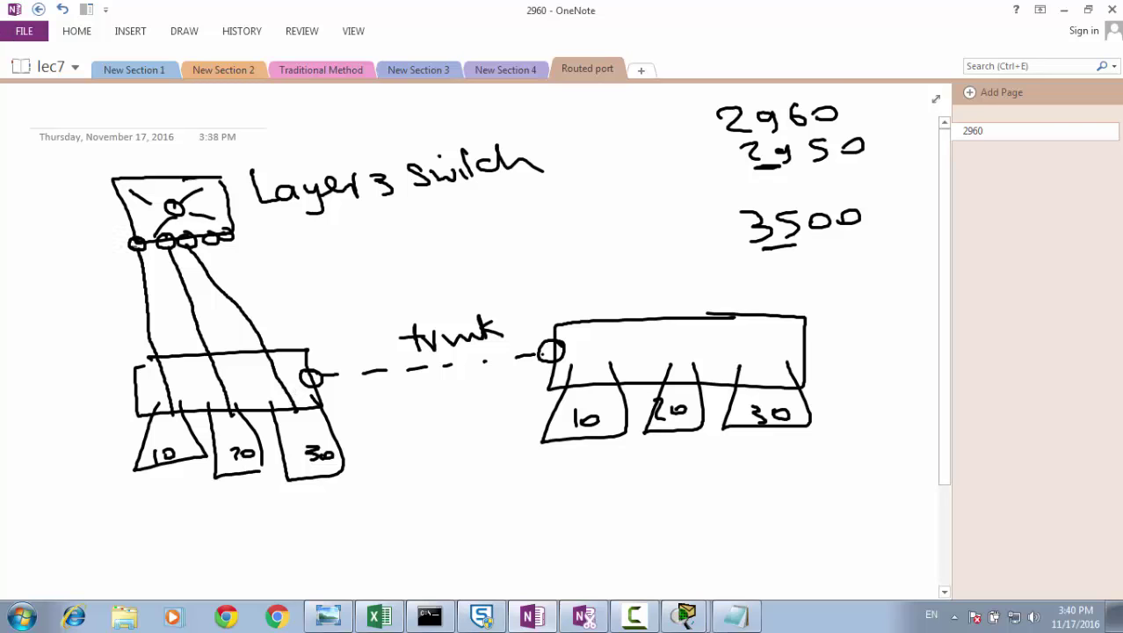
Step: Draw an arrow from the Layer 3 switch's first port and write its 192.168.1 subnet address beside it
{"action": "left_click_drag", "start_coordinate": [137, 246], "coordinate": [85, 264]}
{"action": "left_click_drag", "start_coordinate": [102, 253], "coordinate": [85, 268]}
{"action": "left_click_drag", "start_coordinate": [5, 260], "coordinate": [56, 244]}
{"action": "left_click_drag", "start_coordinate": [69, 225], "coordinate": [81, 233]}
{"action": "left_click_drag", "start_coordinate": [98, 207], "coordinate": [95, 223]}
{"action": "left_click_drag", "start_coordinate": [114, 206], "coordinate": [127, 216]}
Step: Draw an arrow from the Layer 3 switch's second port and write the address 192.168.2.1 beside it
{"action": "left_click_drag", "start_coordinate": [132, 203], "coordinate": [297, 274]}
{"action": "mouse_move", "coordinate": [279, 263]}
{"action": "left_mouse_down"}
{"action": "mouse_move", "coordinate": [283, 280]}
{"action": "mouse_move", "coordinate": [322, 276]}
{"action": "left_mouse_up"}
{"action": "mouse_move", "coordinate": [348, 264]}
{"action": "left_mouse_down"}
{"action": "mouse_move", "coordinate": [345, 274]}
{"action": "mouse_move", "coordinate": [399, 269]}
{"action": "left_mouse_up"}
{"action": "left_click", "coordinate": [388, 268]}
{"action": "left_click", "coordinate": [397, 248]}
{"action": "mouse_move", "coordinate": [424, 243]}
{"action": "left_mouse_down"}
{"action": "mouse_move", "coordinate": [417, 262]}
{"action": "mouse_move", "coordinate": [548, 256]}
{"action": "left_mouse_up"}
{"action": "left_click", "coordinate": [466, 255]}
{"action": "left_click", "coordinate": [515, 255]}
{"action": "left_click", "coordinate": [545, 253]}
Step: Draw an arrow from the Layer 3 switch's third port and write the address 192.168.3.1 beside it
{"action": "left_click_drag", "start_coordinate": [197, 250], "coordinate": [390, 226]}
{"action": "left_click_drag", "start_coordinate": [366, 223], "coordinate": [412, 232]}
{"action": "mouse_move", "coordinate": [423, 220]}
{"action": "left_mouse_down"}
{"action": "mouse_move", "coordinate": [441, 230]}
{"action": "mouse_move", "coordinate": [476, 221]}
{"action": "left_mouse_up"}
{"action": "left_click", "coordinate": [468, 221]}
{"action": "mouse_move", "coordinate": [497, 197]}
{"action": "left_mouse_down"}
{"action": "mouse_move", "coordinate": [492, 218]}
{"action": "mouse_move", "coordinate": [569, 208]}
{"action": "left_mouse_up"}
{"action": "left_click", "coordinate": [550, 213]}
{"action": "left_click_drag", "start_coordinate": [571, 197], "coordinate": [588, 207]}
{"action": "left_click_drag", "start_coordinate": [548, 206], "coordinate": [561, 204]}
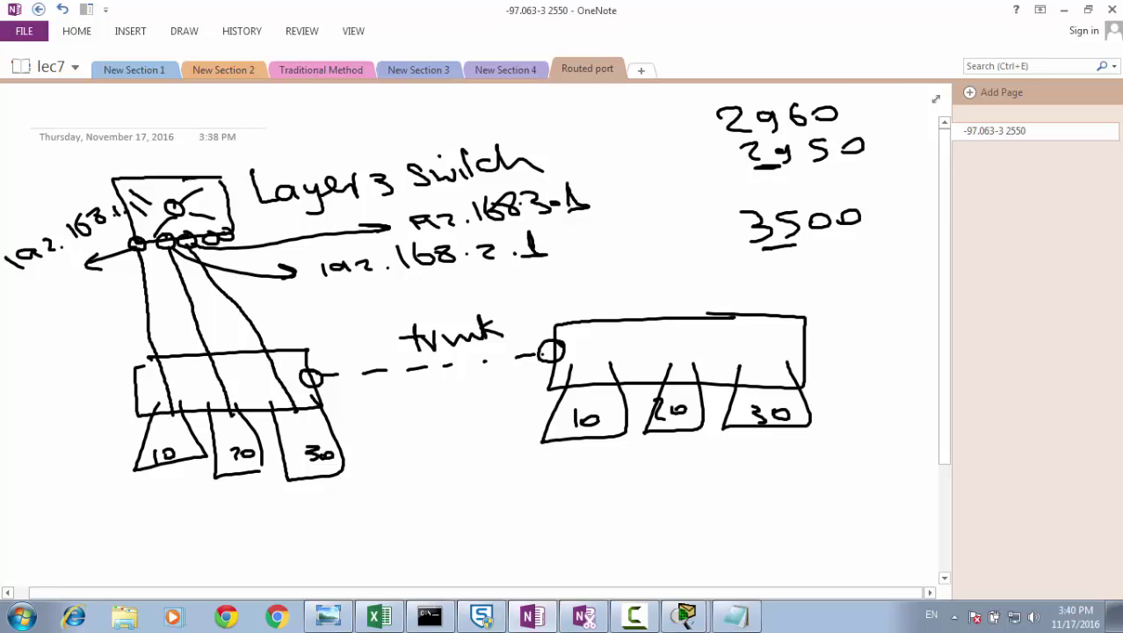
Step: Circle the first switch's three uplink ports and mark the VLAN 10 one with an arrow labelled "Access"
{"action": "left_click_drag", "start_coordinate": [174, 405], "coordinate": [235, 403]}
{"action": "left_click_drag", "start_coordinate": [310, 402], "coordinate": [307, 403]}
{"action": "left_click_drag", "start_coordinate": [161, 415], "coordinate": [105, 434]}
{"action": "left_click_drag", "start_coordinate": [121, 423], "coordinate": [119, 439]}
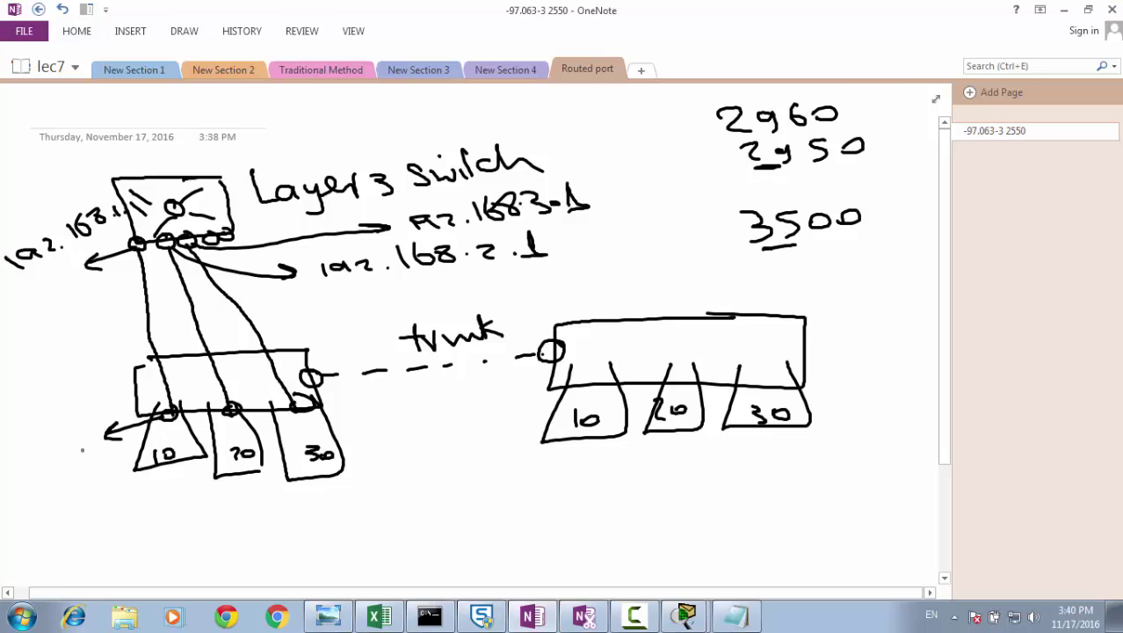
{"action": "left_click_drag", "start_coordinate": [36, 469], "coordinate": [64, 455]}
{"action": "mouse_move", "coordinate": [67, 430]}
{"action": "left_mouse_down"}
{"action": "mouse_move", "coordinate": [70, 444]}
{"action": "mouse_move", "coordinate": [90, 426]}
{"action": "left_mouse_up"}
{"action": "mouse_move", "coordinate": [97, 403]}
{"action": "left_mouse_down"}
{"action": "mouse_move", "coordinate": [86, 414]}
{"action": "mouse_move", "coordinate": [99, 417]}
{"action": "left_mouse_up"}
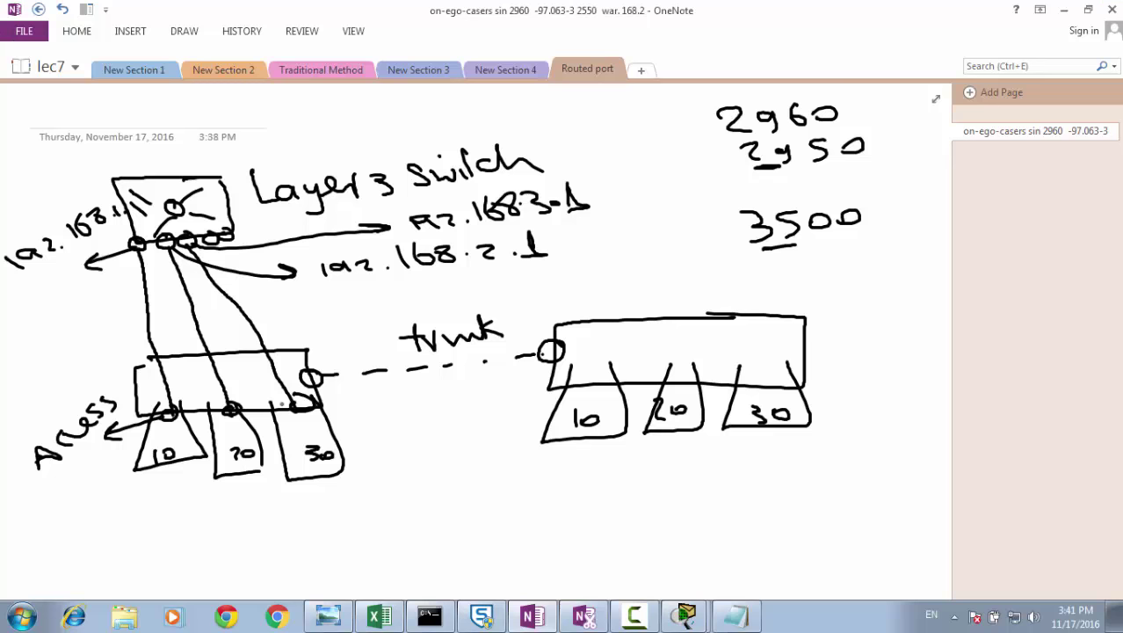
Step: Write the bullet note "IP routing (layer3)" with a leading arrow below the diagram and underline part of "routing"
{"action": "mouse_move", "coordinate": [396, 491]}
{"action": "left_mouse_down"}
{"action": "mouse_move", "coordinate": [466, 489]}
{"action": "mouse_move", "coordinate": [459, 468]}
{"action": "left_mouse_up"}
{"action": "mouse_move", "coordinate": [481, 494]}
{"action": "left_mouse_down"}
{"action": "mouse_move", "coordinate": [561, 473]}
{"action": "mouse_move", "coordinate": [560, 486]}
{"action": "mouse_move", "coordinate": [600, 459]}
{"action": "mouse_move", "coordinate": [622, 479]}
{"action": "mouse_move", "coordinate": [669, 478]}
{"action": "left_mouse_up"}
{"action": "mouse_move", "coordinate": [684, 464]}
{"action": "left_mouse_down"}
{"action": "mouse_move", "coordinate": [675, 496]}
{"action": "mouse_move", "coordinate": [659, 492]}
{"action": "left_mouse_up"}
{"action": "left_click_drag", "start_coordinate": [619, 495], "coordinate": [555, 498]}
{"action": "left_click_drag", "start_coordinate": [719, 446], "coordinate": [710, 481]}
{"action": "mouse_move", "coordinate": [746, 446]}
{"action": "left_mouse_down"}
{"action": "mouse_move", "coordinate": [736, 477]}
{"action": "mouse_move", "coordinate": [761, 472]}
{"action": "left_mouse_up"}
{"action": "left_click_drag", "start_coordinate": [781, 460], "coordinate": [787, 487]}
{"action": "mouse_move", "coordinate": [796, 464]}
{"action": "left_mouse_down"}
{"action": "mouse_move", "coordinate": [819, 473]}
{"action": "mouse_move", "coordinate": [833, 457]}
{"action": "left_mouse_up"}
{"action": "left_click_drag", "start_coordinate": [833, 453], "coordinate": [840, 472]}
{"action": "left_click_drag", "start_coordinate": [852, 443], "coordinate": [855, 480]}
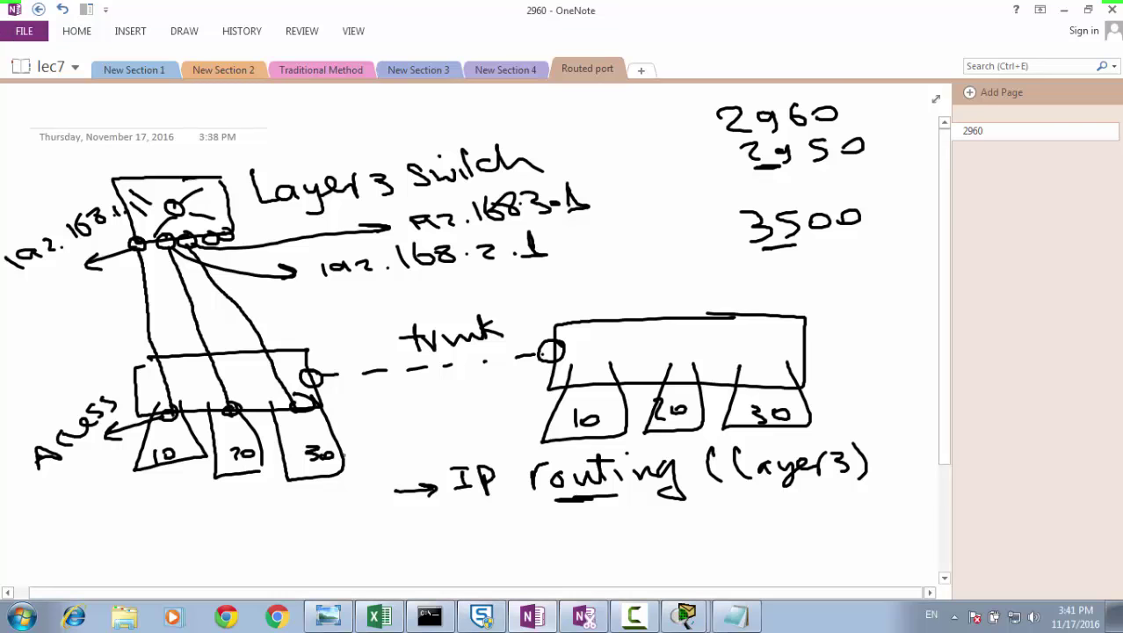
Step: Write a second arrow-bulleted note, "no switch port", under the IP routing line
{"action": "mouse_move", "coordinate": [387, 548]}
{"action": "left_mouse_down"}
{"action": "mouse_move", "coordinate": [437, 546]}
{"action": "mouse_move", "coordinate": [425, 559]}
{"action": "left_mouse_up"}
{"action": "mouse_move", "coordinate": [466, 549]}
{"action": "left_mouse_down"}
{"action": "mouse_move", "coordinate": [474, 534]}
{"action": "mouse_move", "coordinate": [550, 547]}
{"action": "left_mouse_up"}
{"action": "left_click", "coordinate": [555, 530]}
{"action": "left_click", "coordinate": [556, 538]}
{"action": "left_click_drag", "start_coordinate": [573, 535], "coordinate": [625, 545]}
{"action": "mouse_move", "coordinate": [640, 514]}
{"action": "left_mouse_down"}
{"action": "mouse_move", "coordinate": [641, 544]}
{"action": "mouse_move", "coordinate": [650, 522]}
{"action": "mouse_move", "coordinate": [656, 539]}
{"action": "left_mouse_up"}
{"action": "left_click", "coordinate": [610, 521]}
{"action": "left_click_drag", "start_coordinate": [679, 516], "coordinate": [734, 550]}
{"action": "mouse_move", "coordinate": [734, 523]}
{"action": "left_mouse_down"}
{"action": "mouse_move", "coordinate": [738, 539]}
{"action": "mouse_move", "coordinate": [766, 529]}
{"action": "left_mouse_up"}
{"action": "left_click_drag", "start_coordinate": [787, 527], "coordinate": [810, 526]}
{"action": "left_click_drag", "start_coordinate": [818, 499], "coordinate": [821, 531]}
{"action": "left_click_drag", "start_coordinate": [805, 509], "coordinate": [831, 508]}
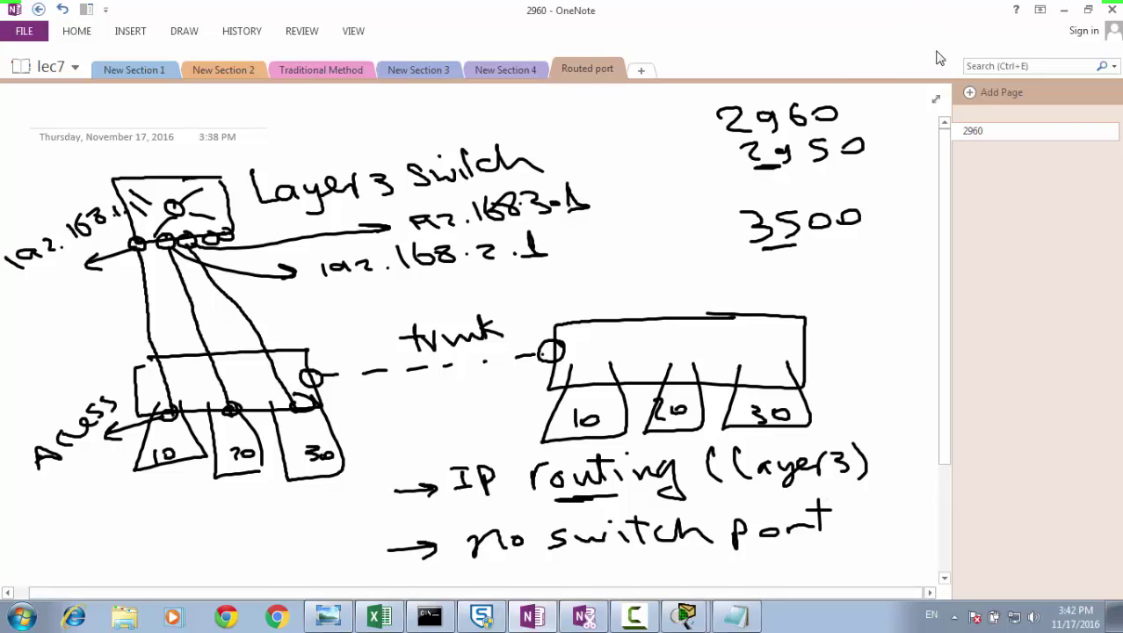
Step: Switch to Packet Tracer, reopen the Basic Vlan file from the Desktop without saving changes, and fast-forward time until the links are up
{"action": "mouse_move", "coordinate": [685, 615]}
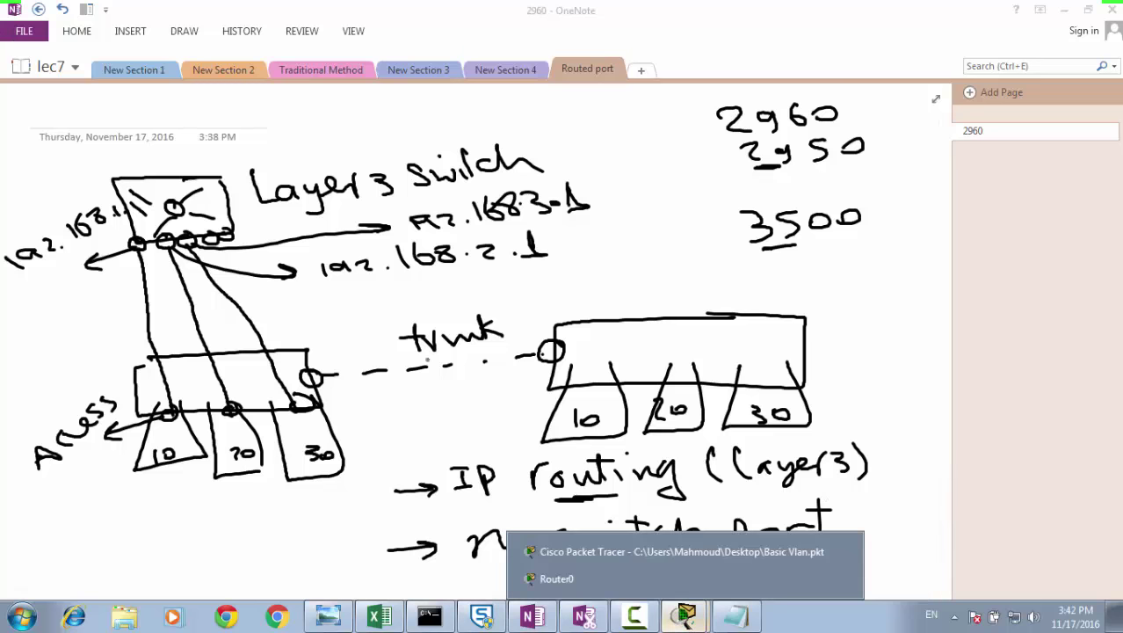
{"action": "left_click", "coordinate": [570, 555]}
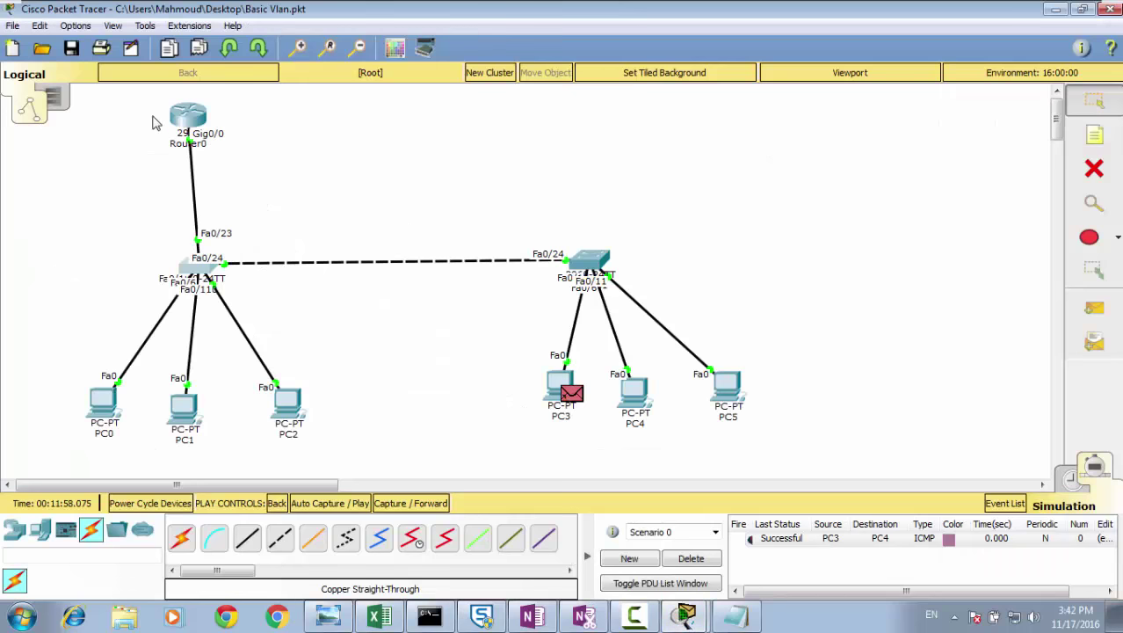
{"action": "left_click", "coordinate": [41, 48]}
{"action": "left_click", "coordinate": [618, 325]}
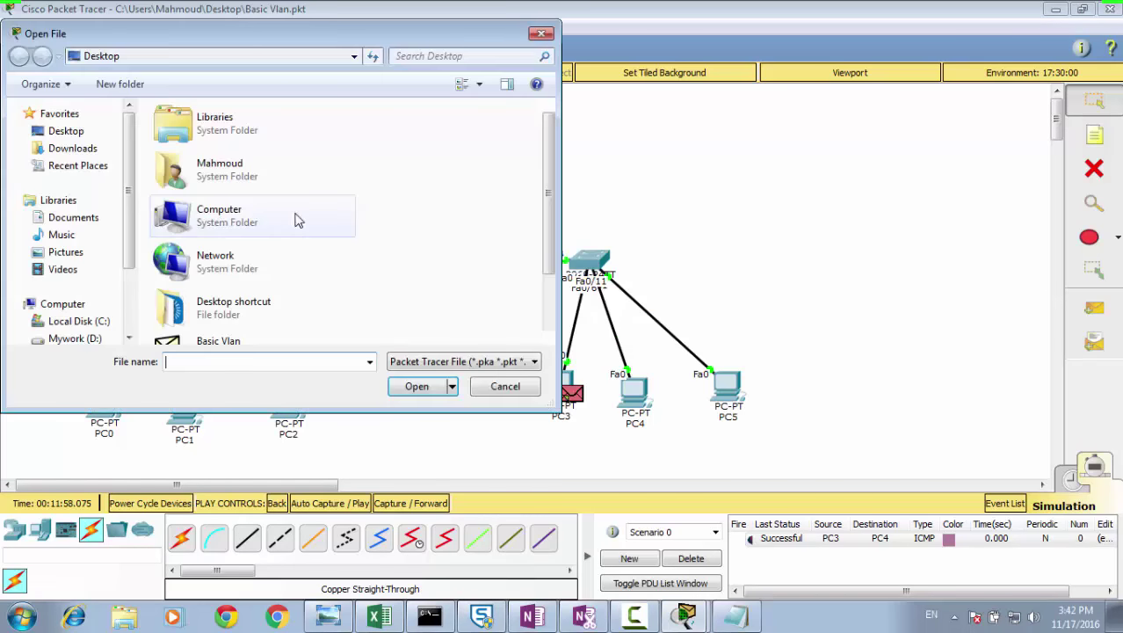
{"action": "left_click", "coordinate": [248, 301]}
{"action": "scroll", "coordinate": [232, 277], "scroll_direction": "down", "scroll_amount": 2}
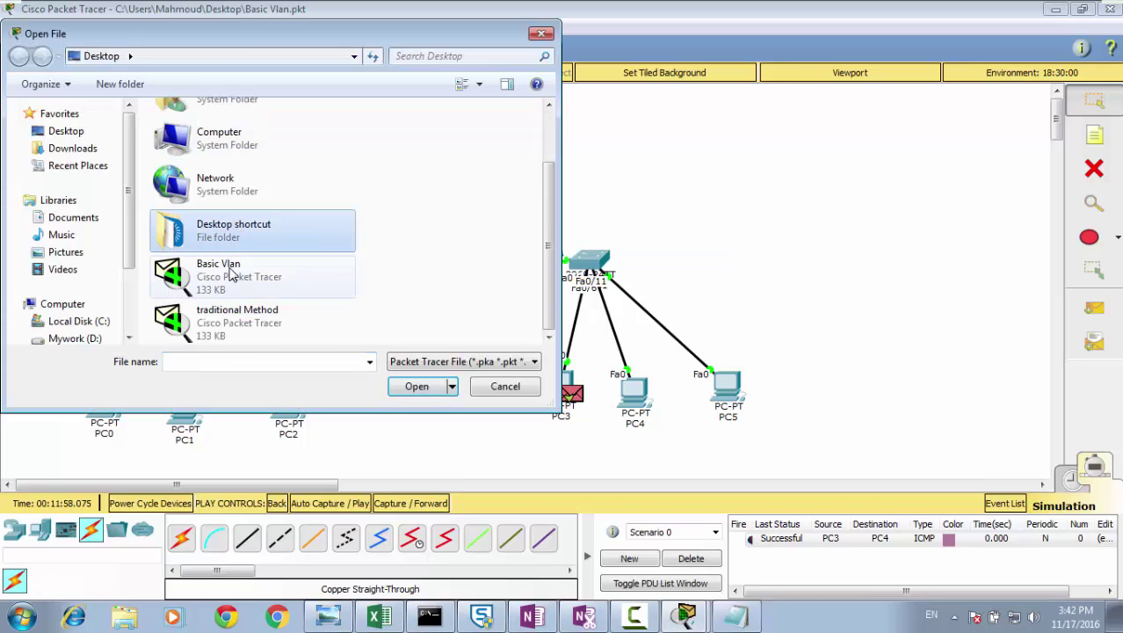
{"action": "double_click", "coordinate": [233, 274]}
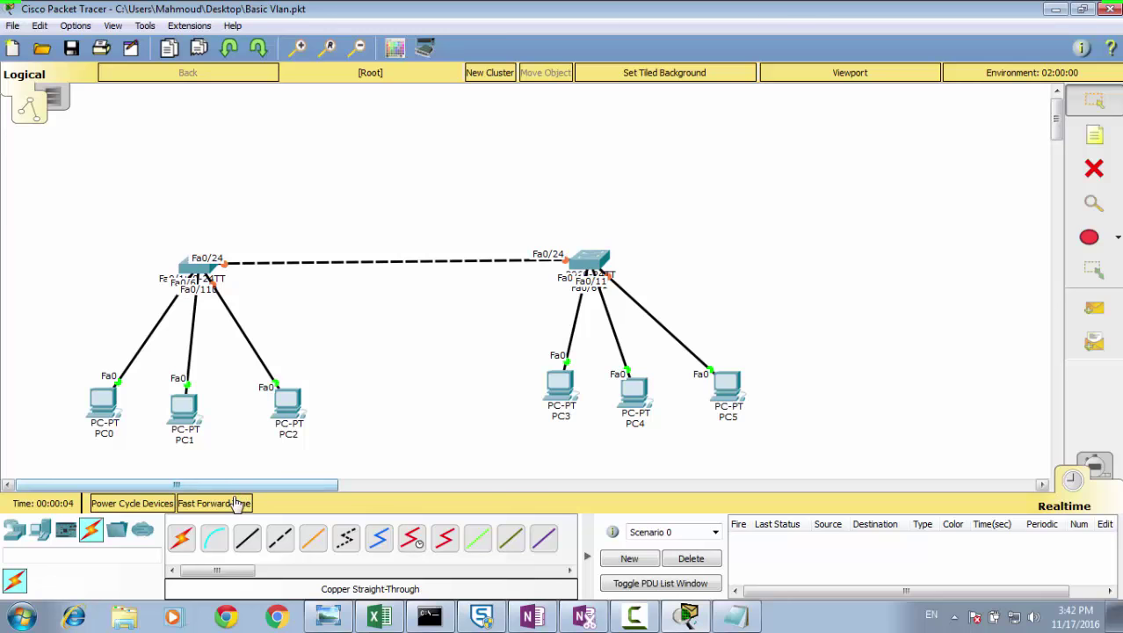
{"action": "left_click", "coordinate": [237, 504]}
{"action": "left_click", "coordinate": [237, 503]}
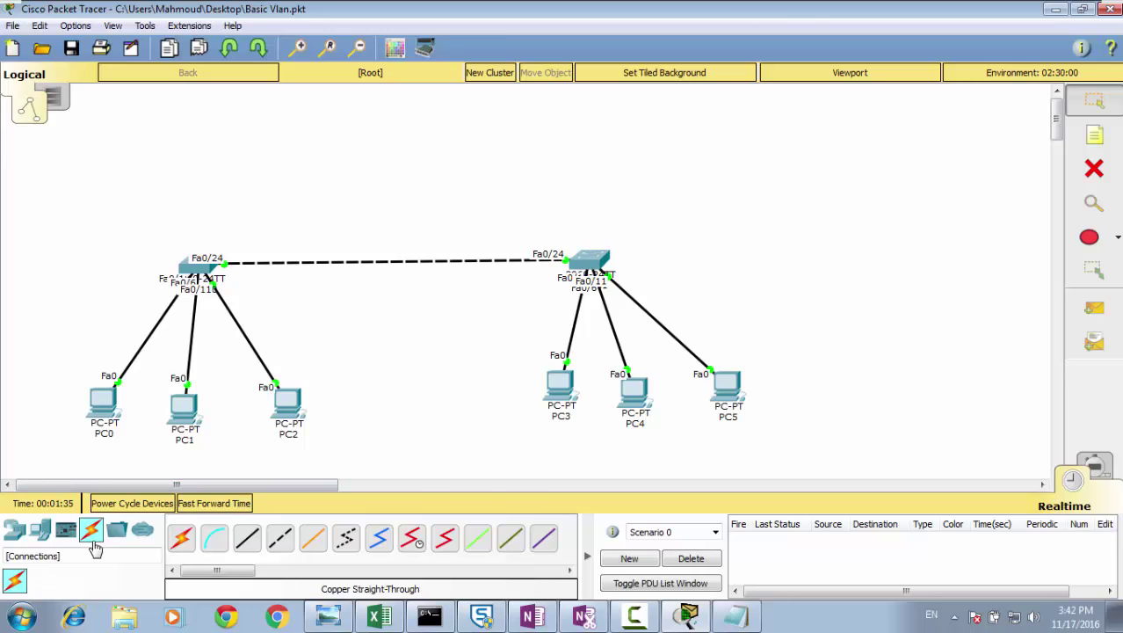
Step: Place a 3560-24PS multilayer switch in the workspace above the switch that serves PC0, PC1 and PC2
{"action": "left_click", "coordinate": [15, 529]}
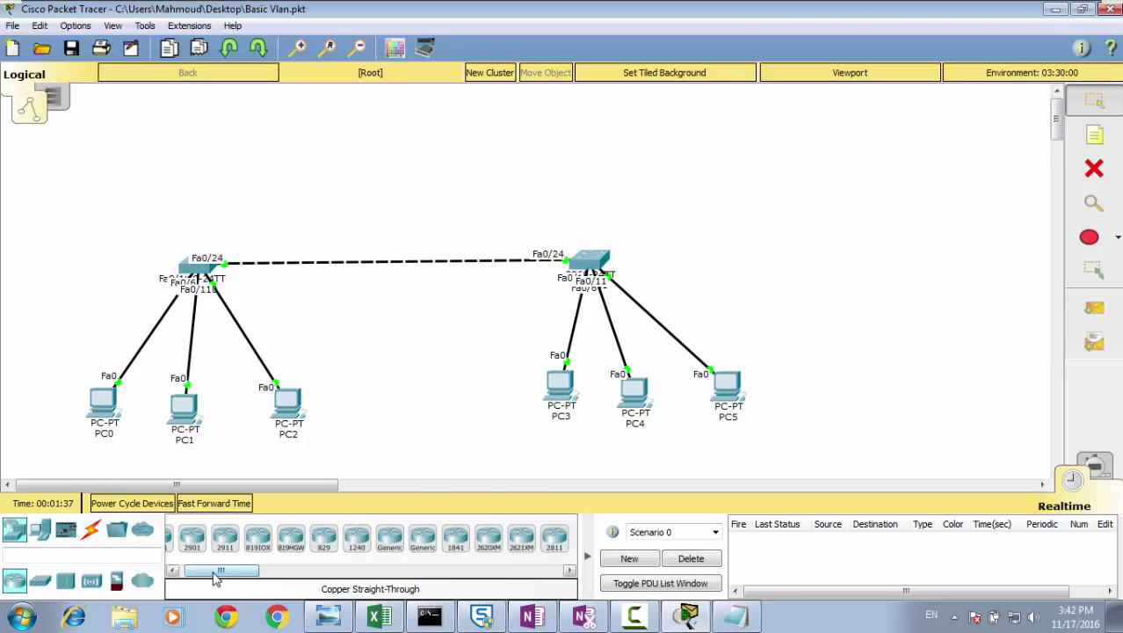
{"action": "left_click_drag", "start_coordinate": [220, 570], "coordinate": [207, 570]}
{"action": "left_click", "coordinate": [42, 584]}
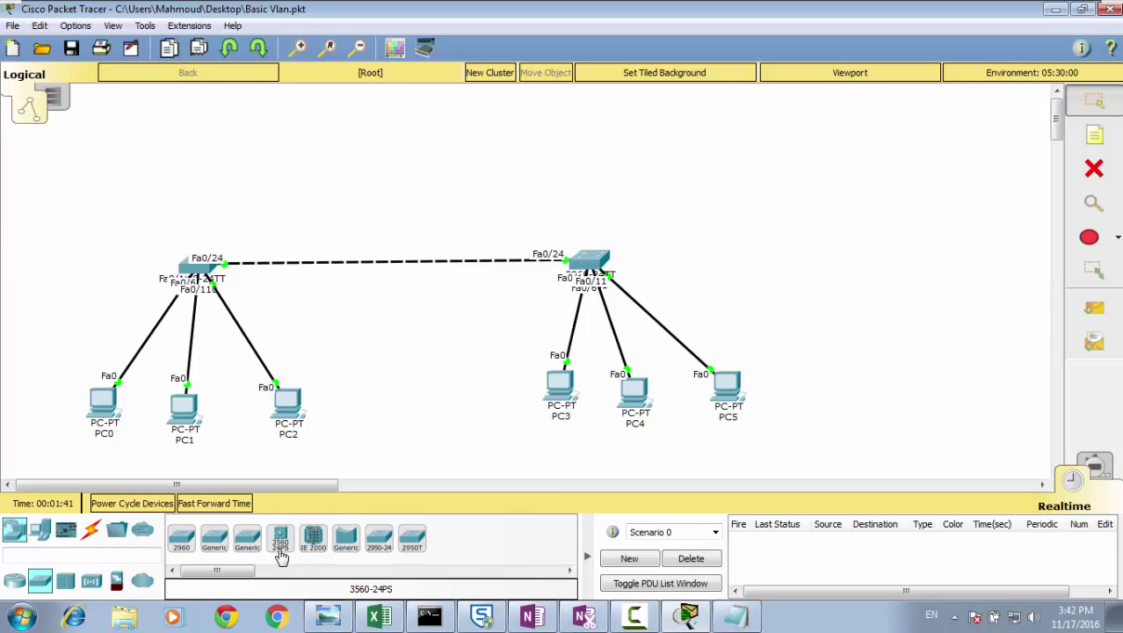
{"action": "left_click_drag", "start_coordinate": [282, 554], "coordinate": [195, 150]}
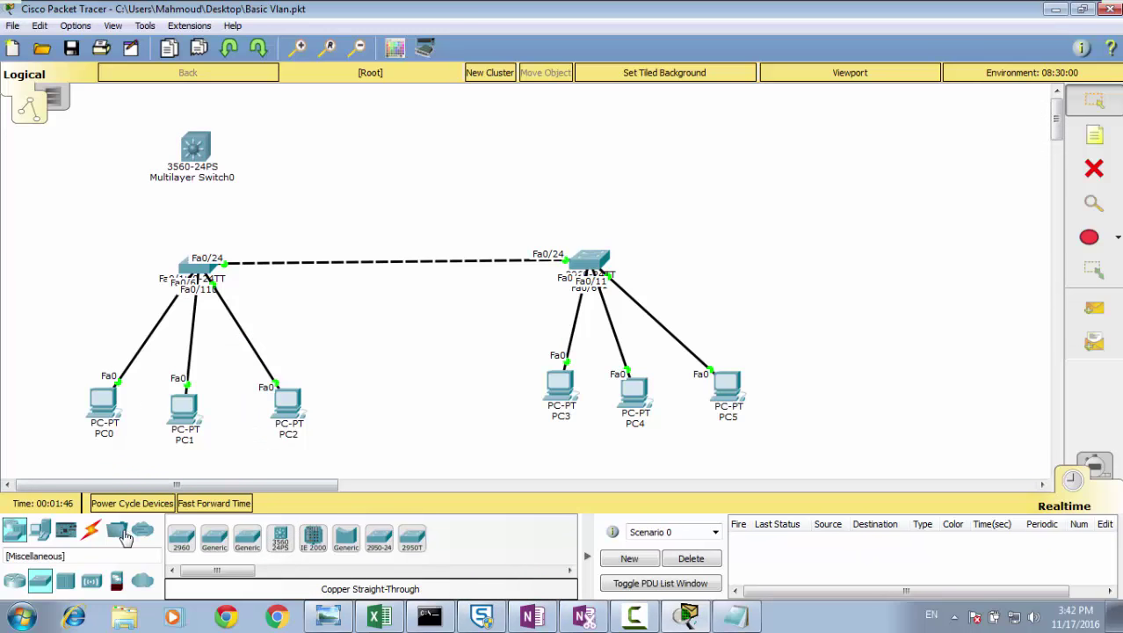
Step: Connect FastEthernet0/1 of the multilayer switch to FastEthernet0/2 of the switch below with a copper straight-through cable
{"action": "left_click", "coordinate": [94, 538]}
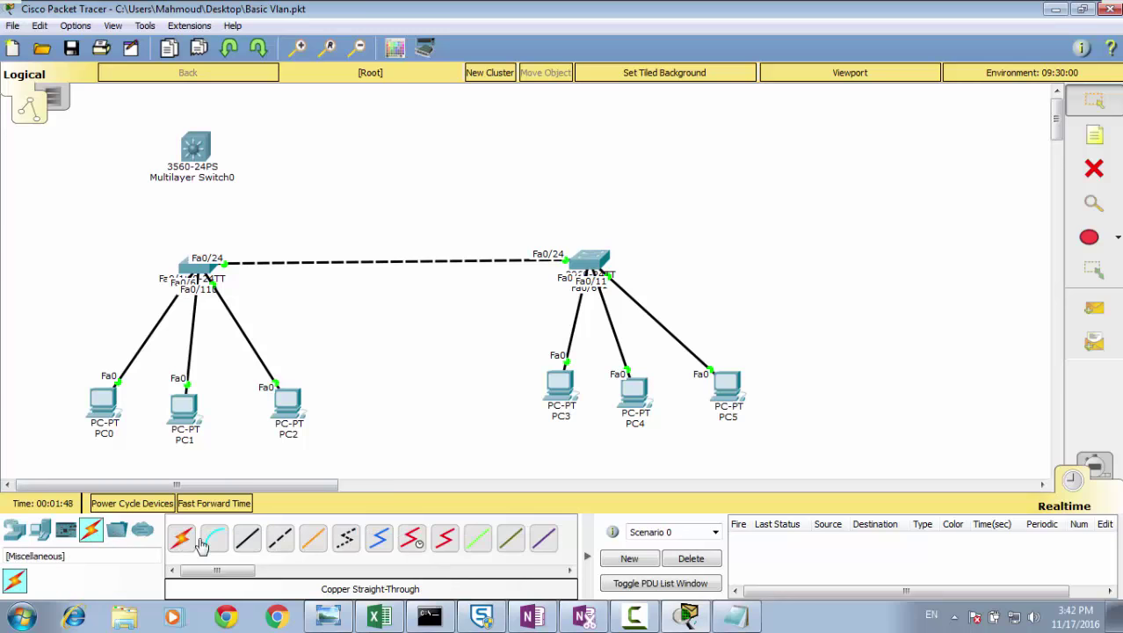
{"action": "left_click", "coordinate": [194, 158]}
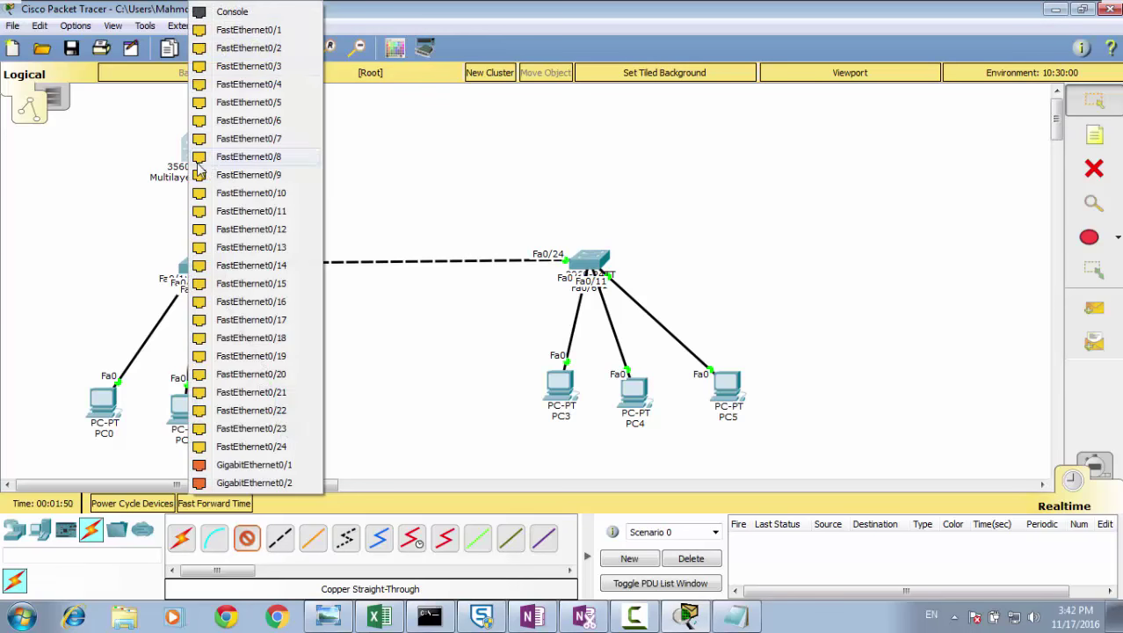
{"action": "left_click", "coordinate": [255, 32]}
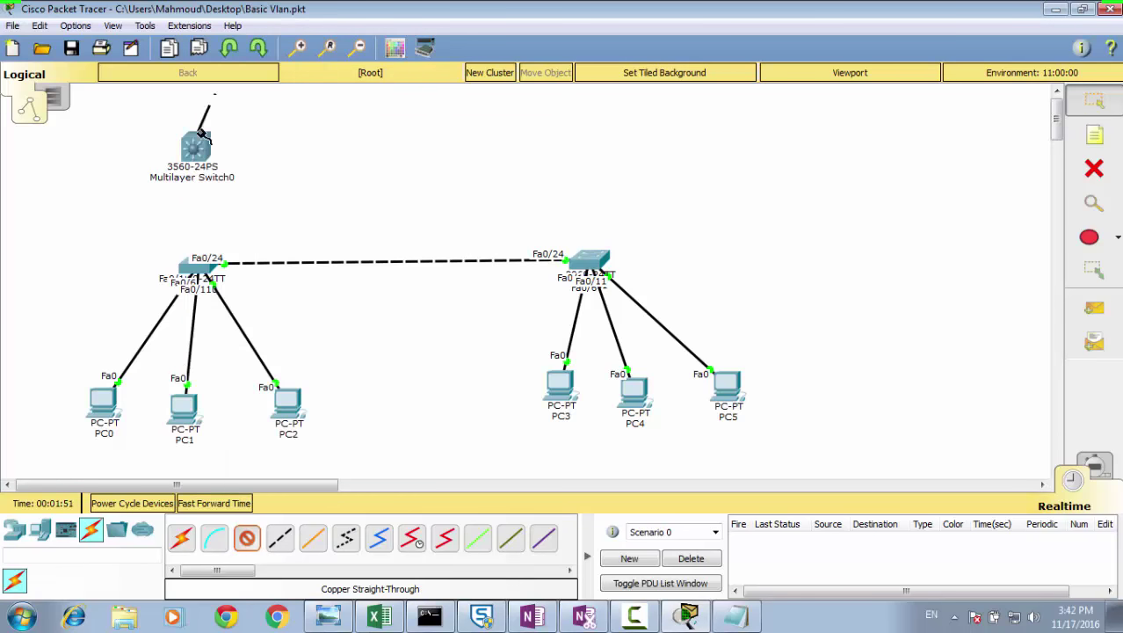
{"action": "left_click", "coordinate": [186, 262]}
{"action": "left_click", "coordinate": [245, 30]}
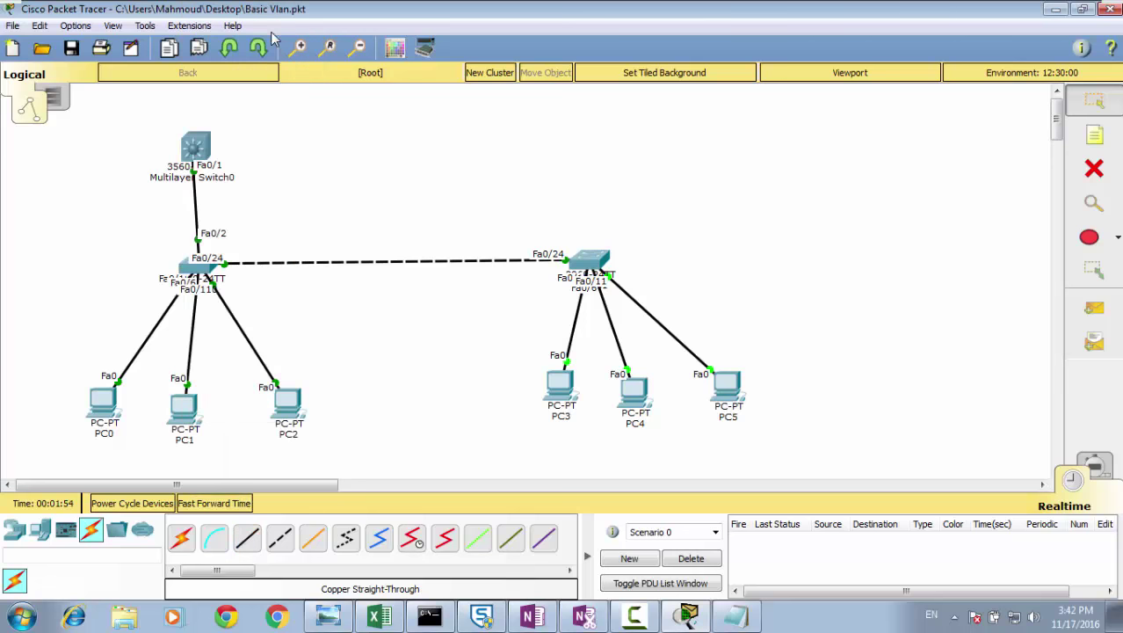
Step: Connect FastEthernet0/2 of the multilayer switch to FastEthernet0/7 of the same lower switch with a straight-through cable
{"action": "left_click", "coordinate": [202, 152]}
{"action": "left_click", "coordinate": [225, 180]}
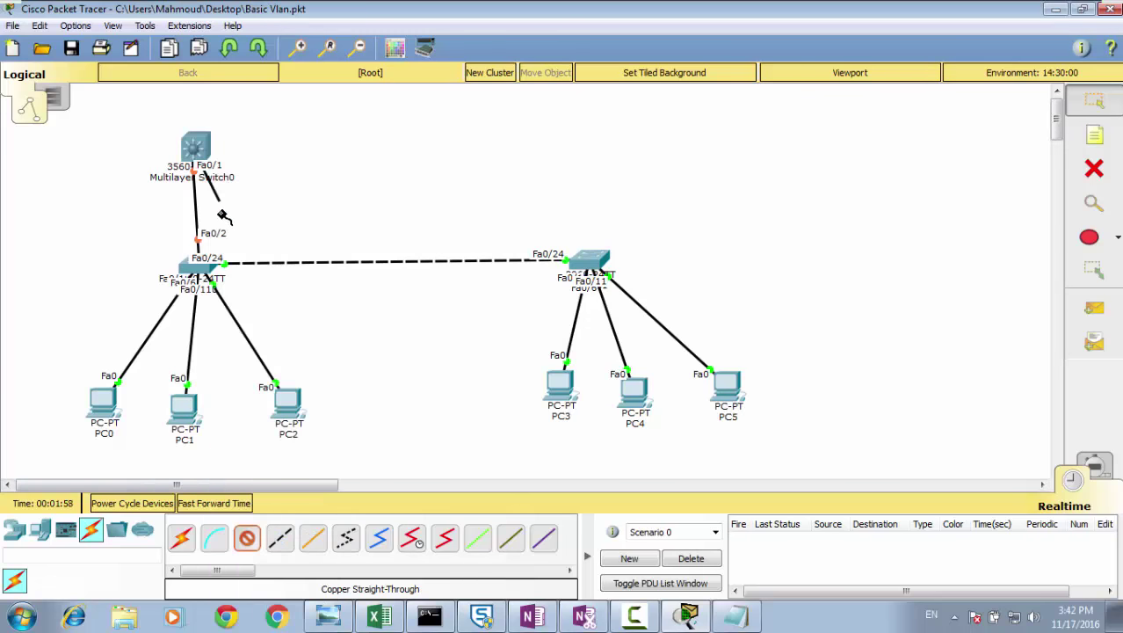
{"action": "left_click", "coordinate": [195, 266]}
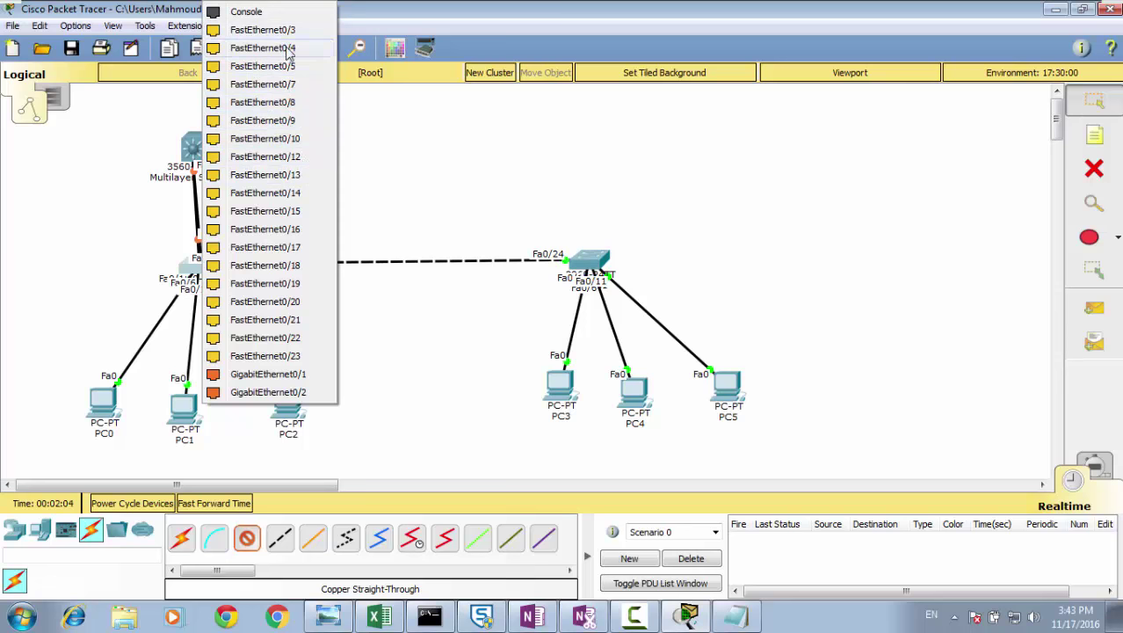
{"action": "left_click", "coordinate": [287, 89]}
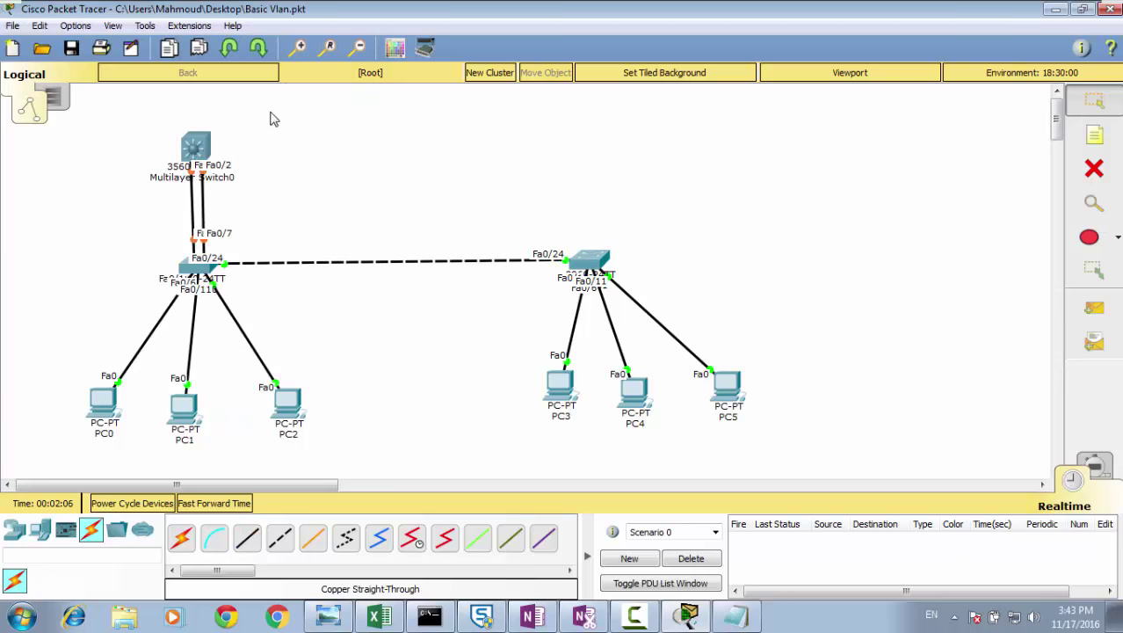
Step: Connect FastEthernet0/3 of the multilayer switch to FastEthernet0/12 of the switch serving PC3, PC4 and PC5
{"action": "left_click", "coordinate": [206, 148]}
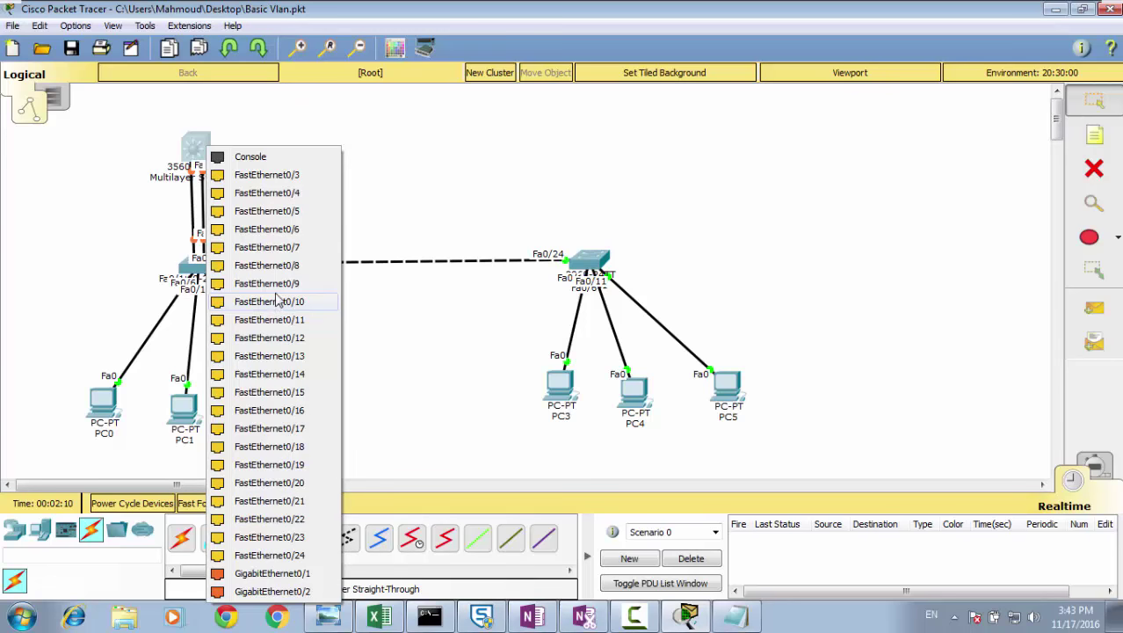
{"action": "left_click", "coordinate": [267, 175]}
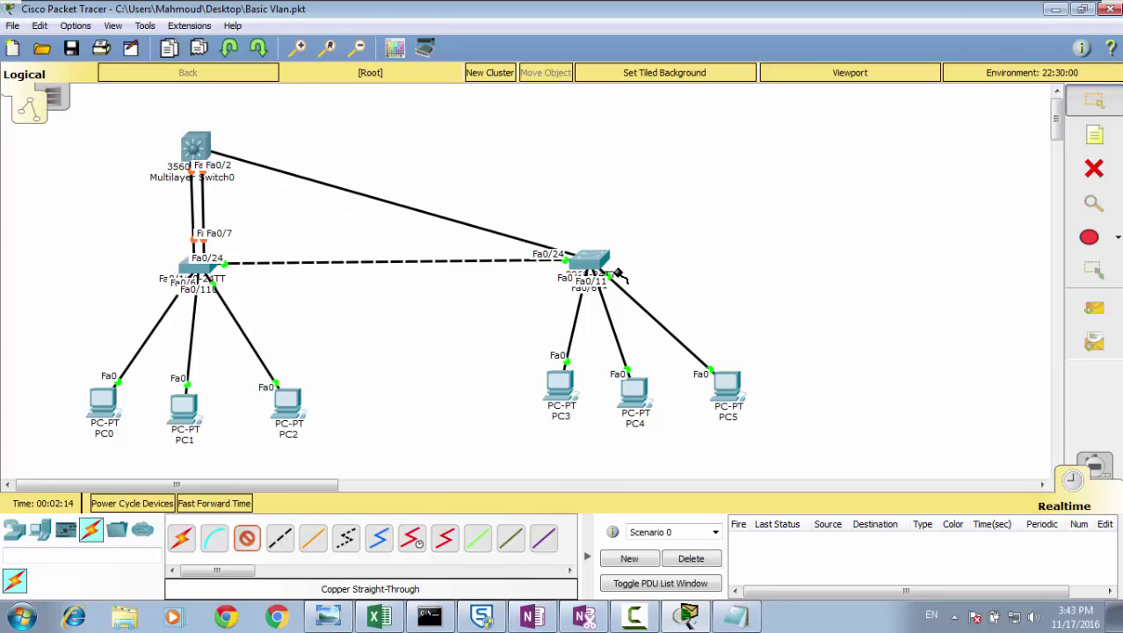
{"action": "left_click", "coordinate": [587, 260]}
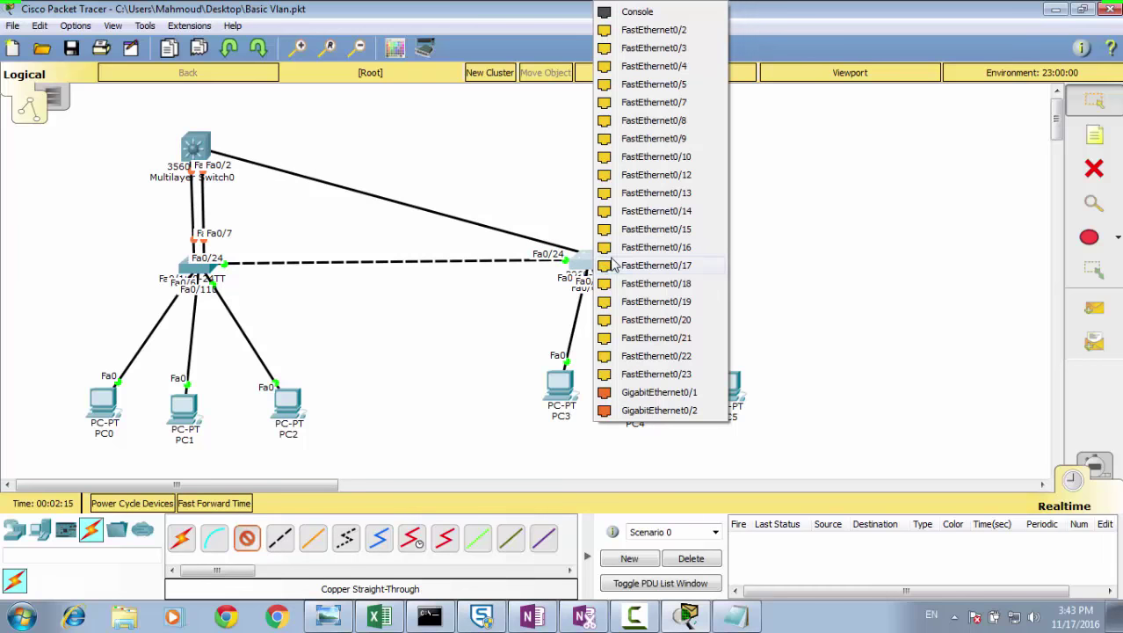
{"action": "left_click", "coordinate": [642, 174]}
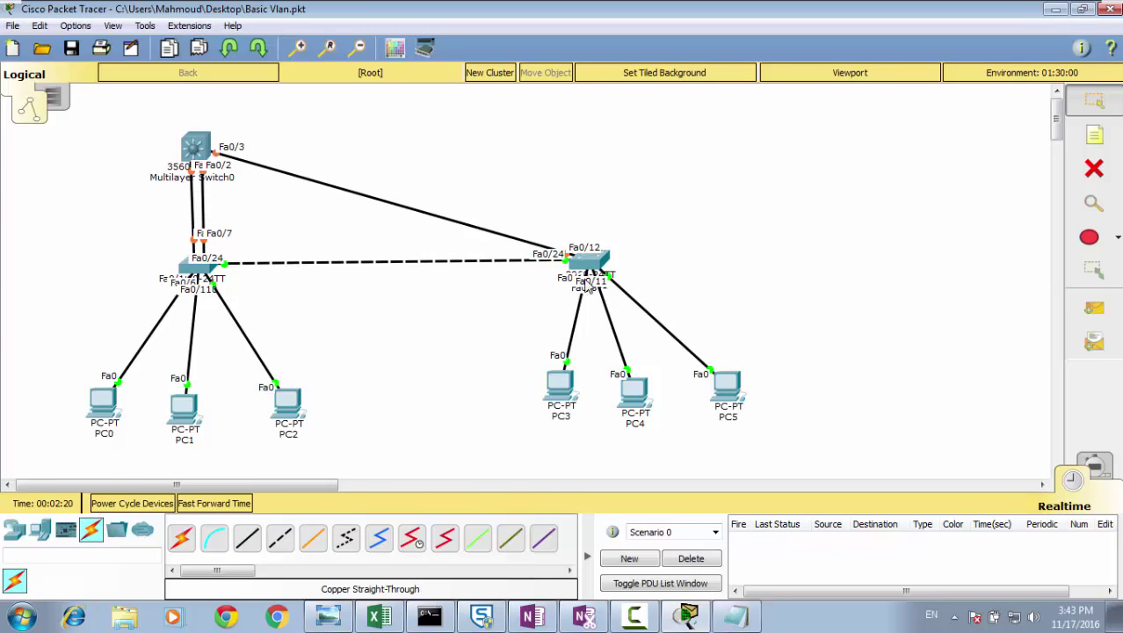
Step: Fast-forward the simulation time and open the command line of the multilayer switch
{"action": "left_click", "coordinate": [206, 501]}
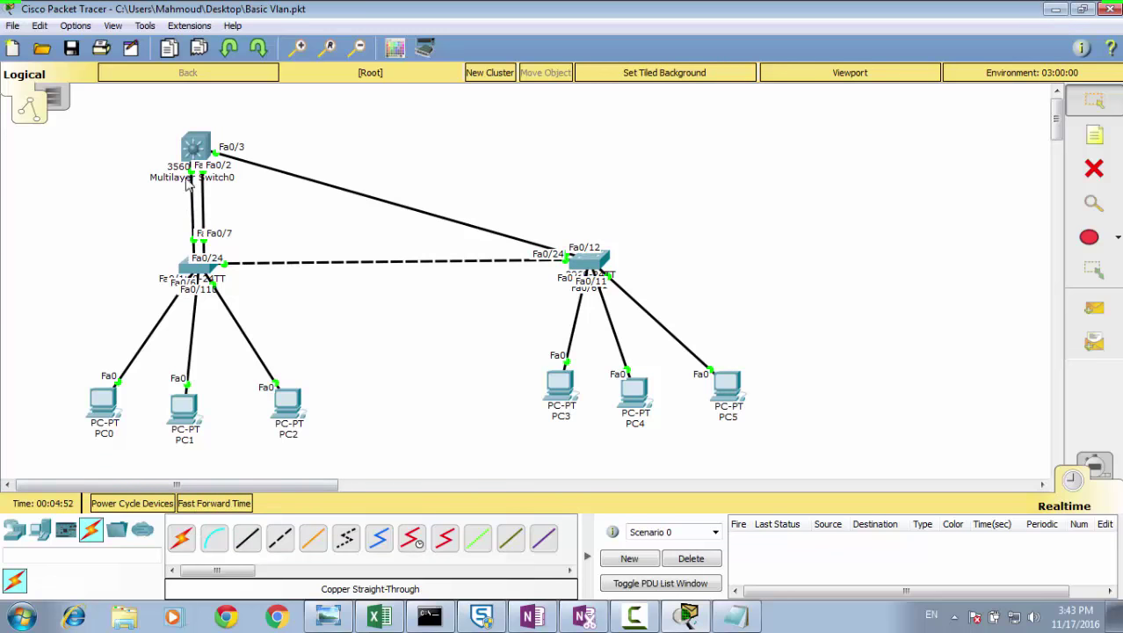
{"action": "left_click", "coordinate": [192, 155]}
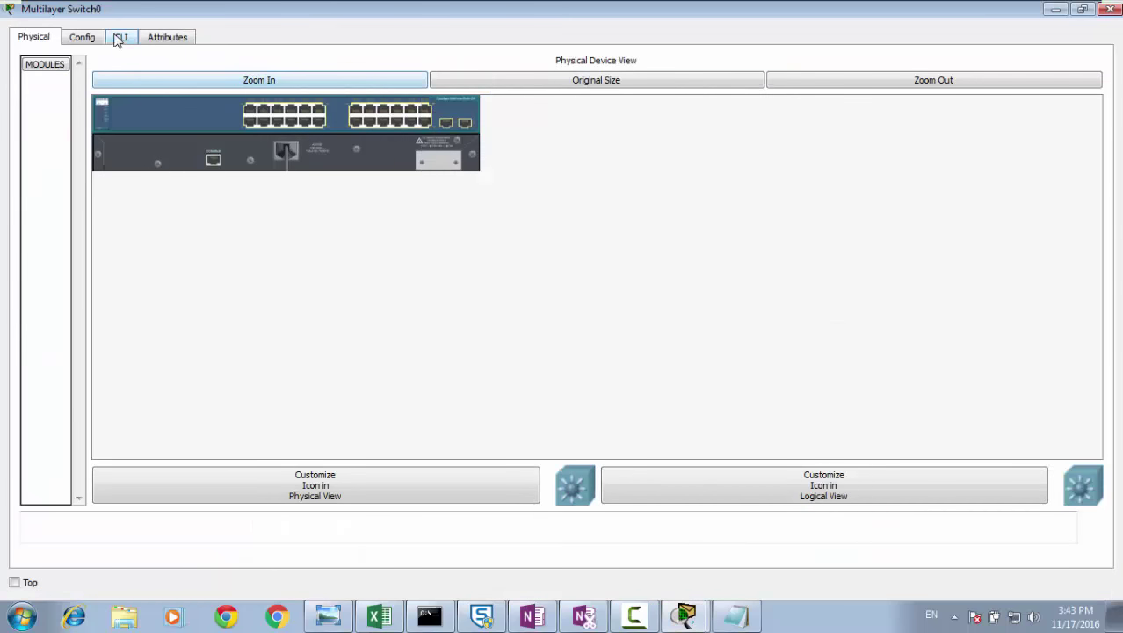
{"action": "left_click", "coordinate": [120, 37]}
{"action": "key", "text": "Return"}
{"action": "key", "text": "Return"}
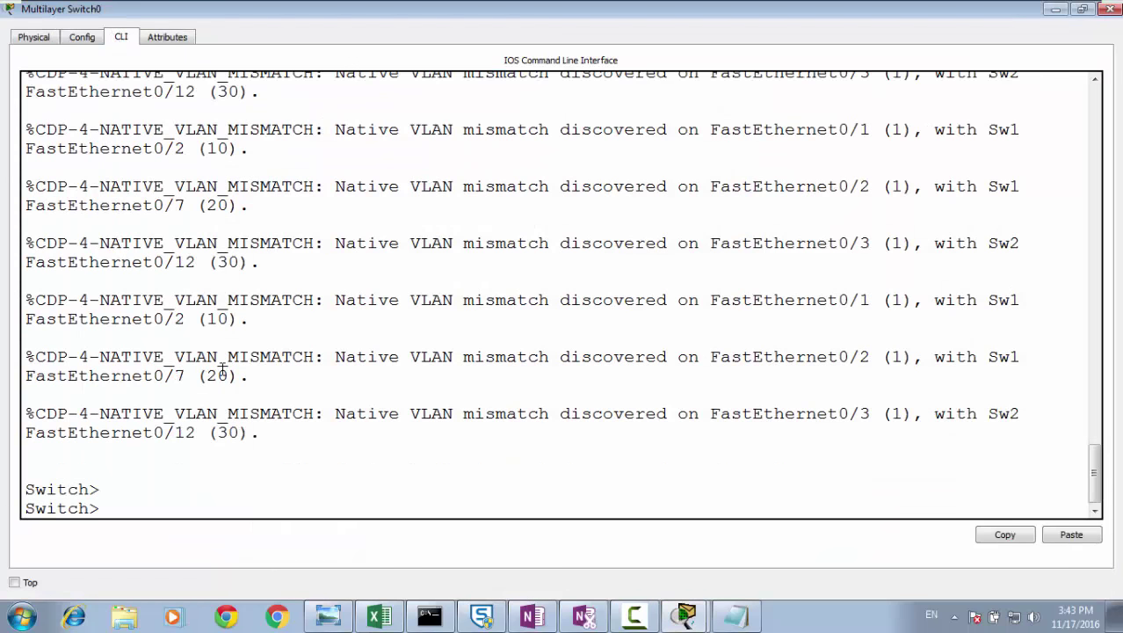
Step: Enable privileged mode on the multilayer switch and enter global configuration mode
{"action": "type", "text": "en"}
{"action": "key", "text": "Tab"}
{"action": "key", "text": "Return"}
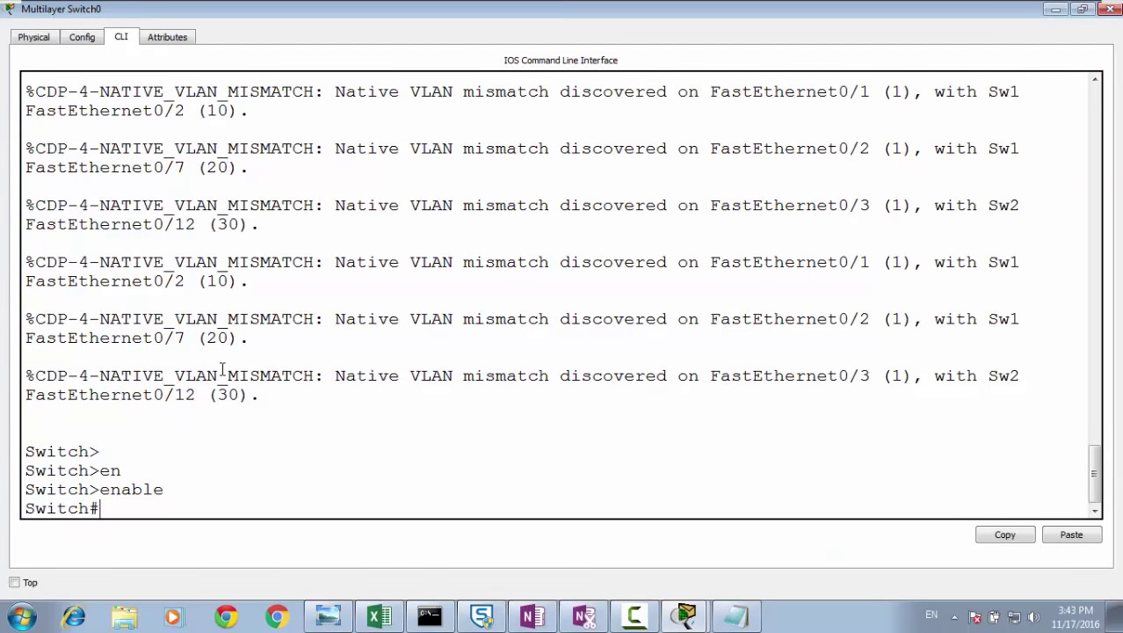
{"action": "type", "text": "config"}
{"action": "key", "text": "Tab"}
{"action": "type", "text": "ter"}
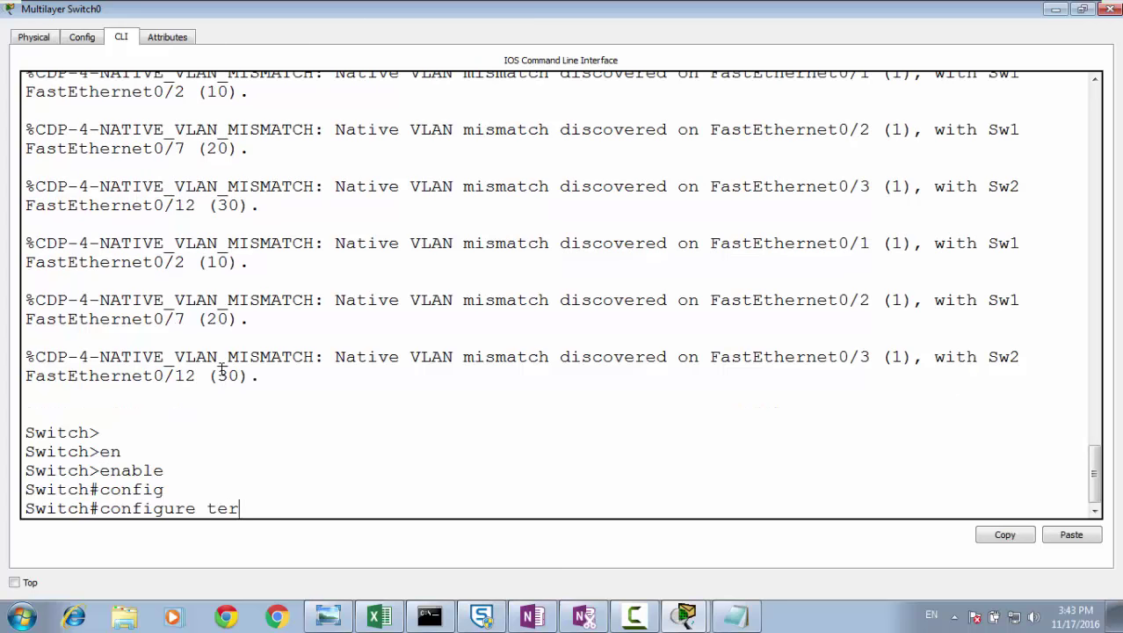
{"action": "key", "text": "Tab"}
{"action": "key", "text": "Return"}
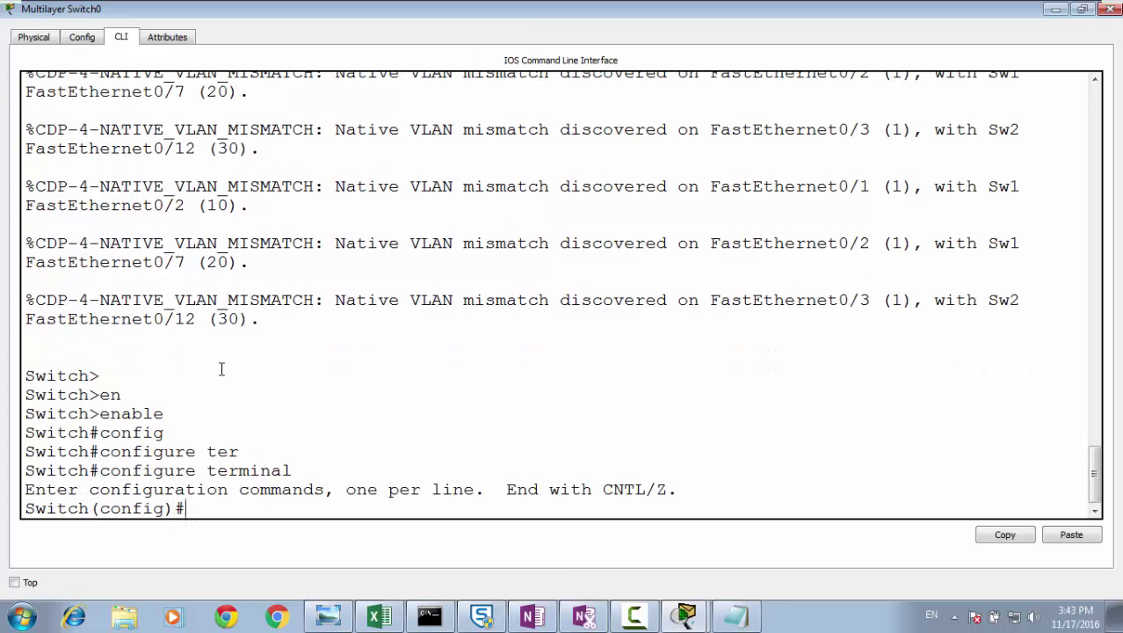
Step: Try to set the multilayer switch's hostname to L3sw
{"action": "type", "text": "hos"}
{"action": "key", "text": "Tab"}
{"action": "type", "text": "L"}
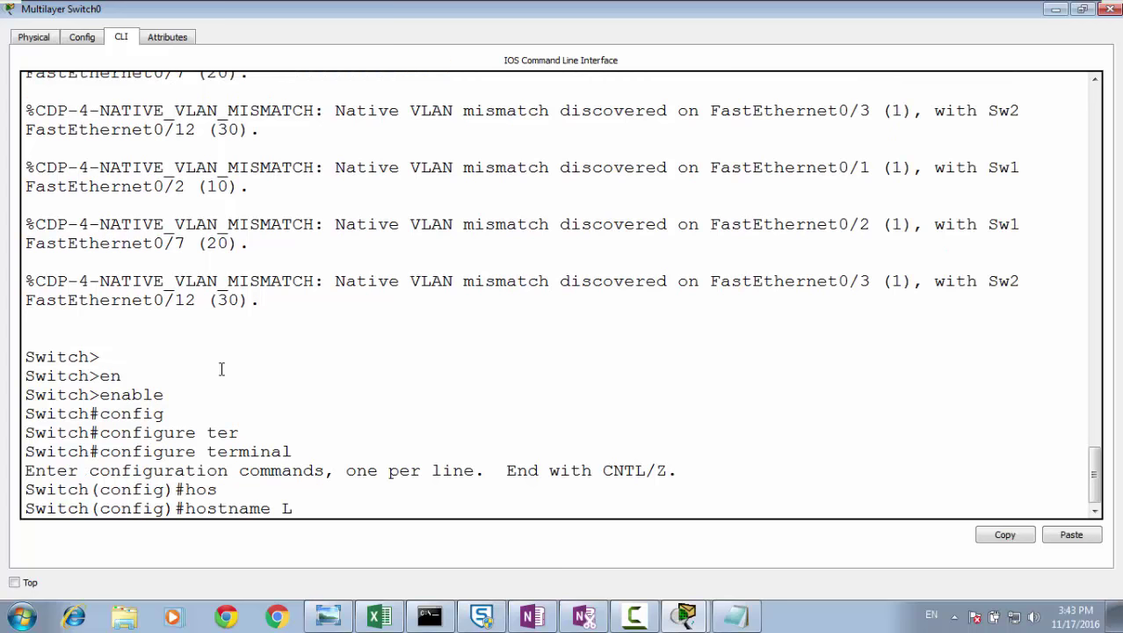
{"action": "type", "text": "3sw"}
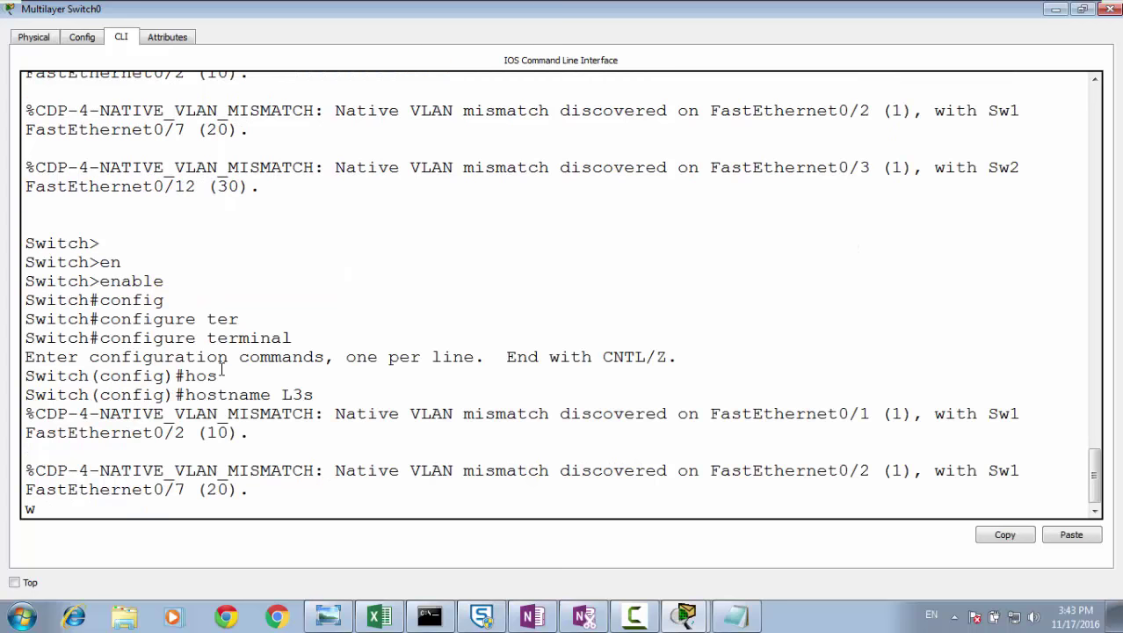
{"action": "key", "text": "BackSpace"}
{"action": "key", "text": "BackSpace"}
{"action": "key", "text": "Return"}
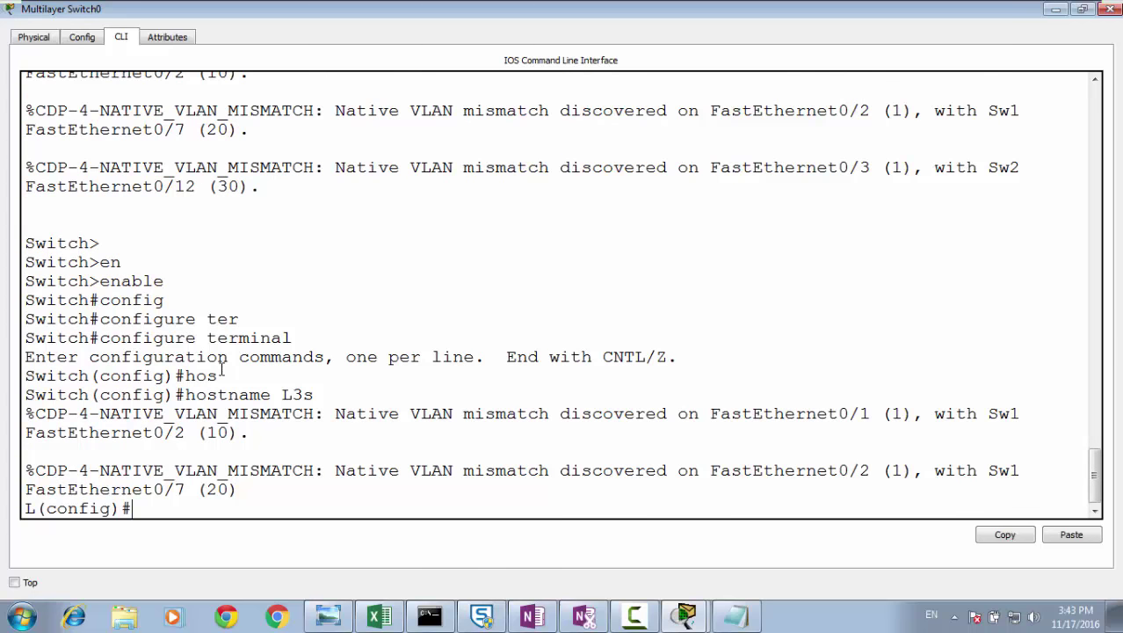
Step: Issue the hostname command again to name the multilayer switch L3sw
{"action": "type", "text": "hostname L3"}
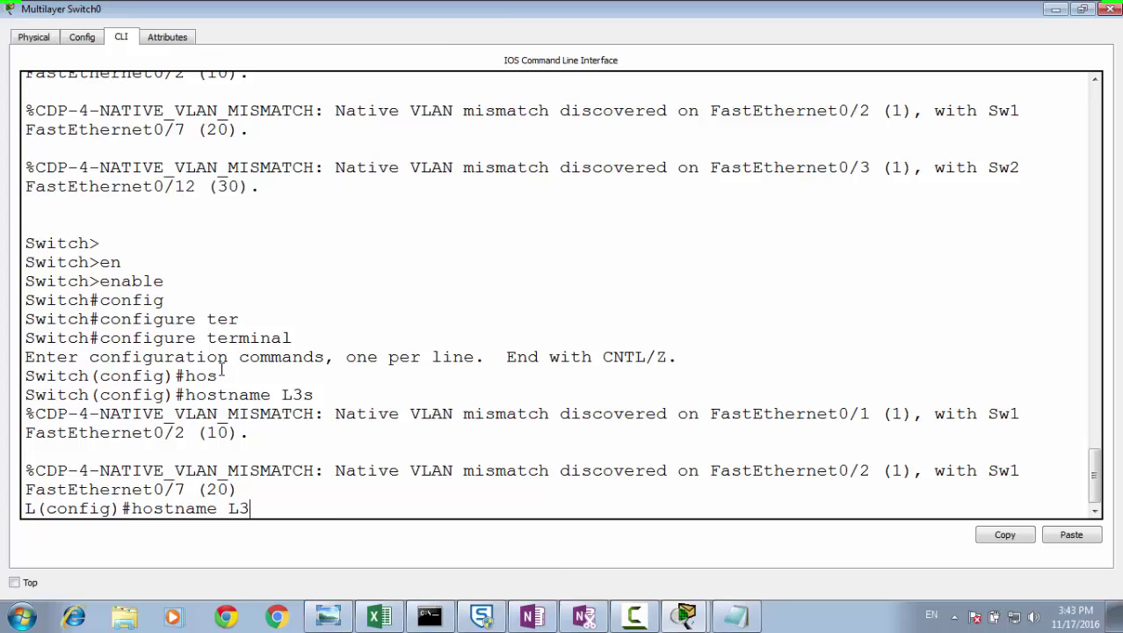
{"action": "type", "text": "sw"}
{"action": "key", "text": "Return"}
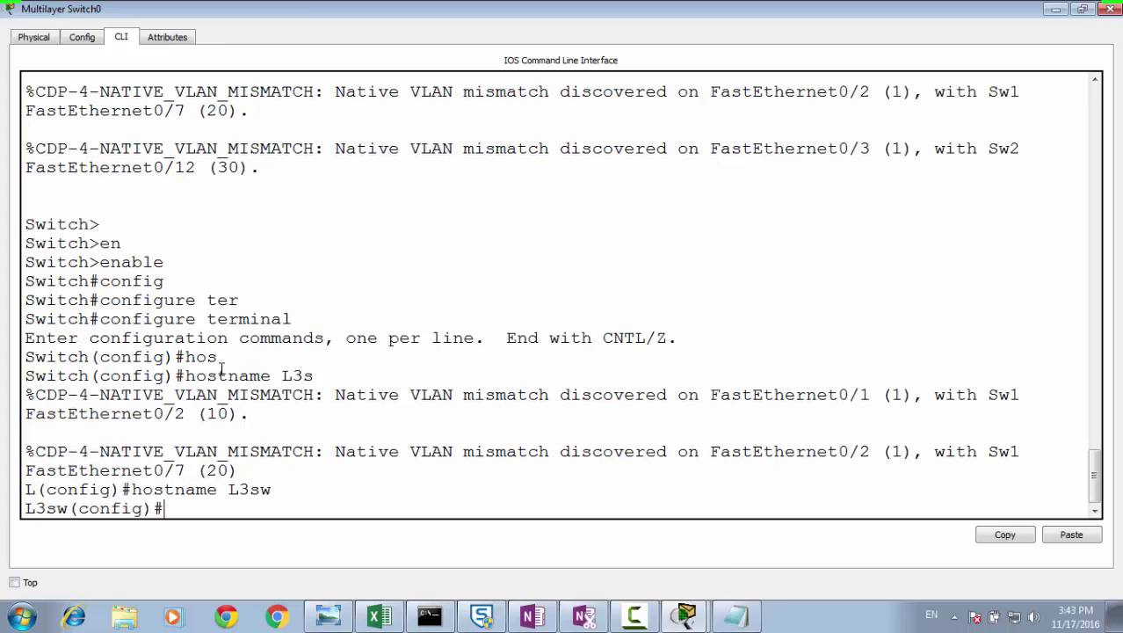
Step: Enable Layer 3 routing on the multilayer switch with the ip routing command
{"action": "type", "text": "ip rou"}
{"action": "key", "text": "Tab"}
{"action": "type", "text": "t"}
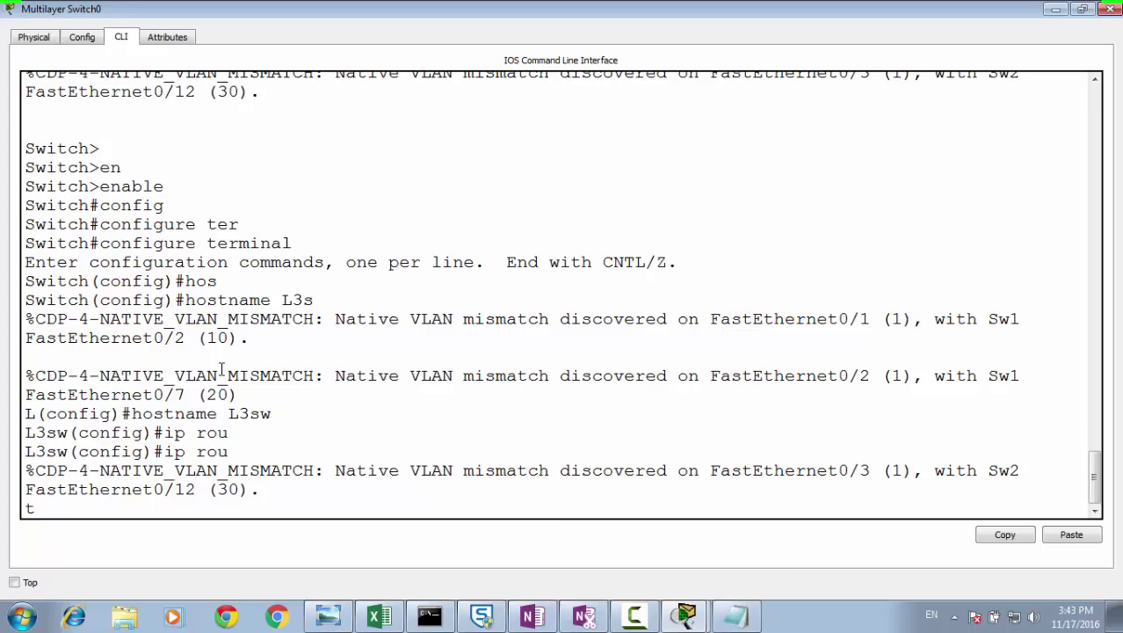
{"action": "key", "text": "BackSpace"}
{"action": "key", "text": "Tab"}
{"action": "type", "text": "t"}
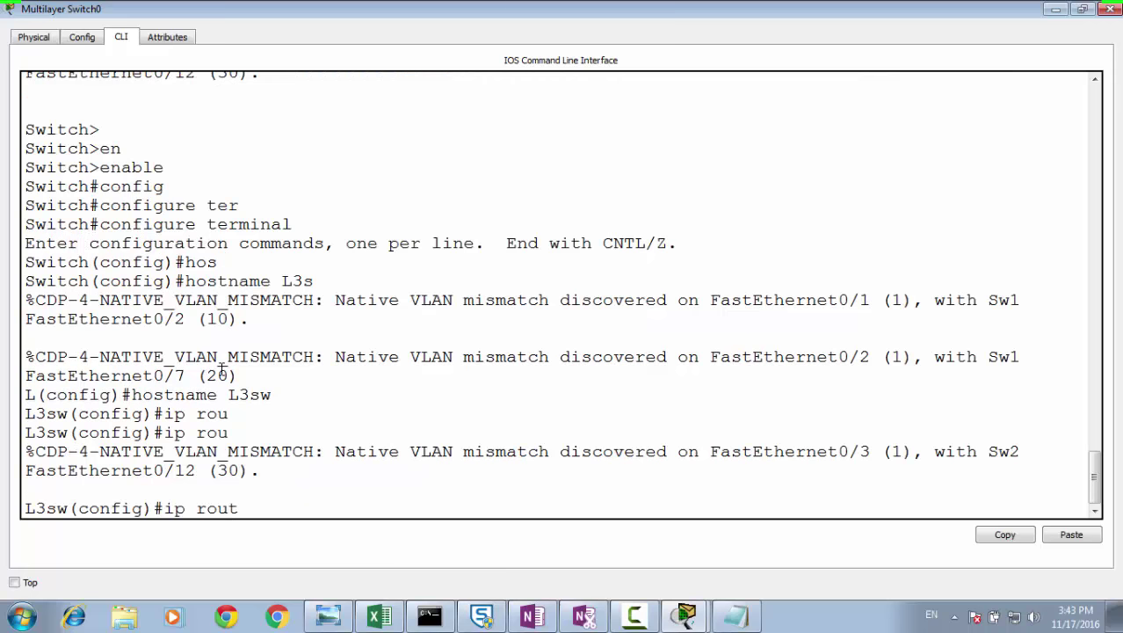
{"action": "type", "text": "i"}
{"action": "key", "text": "Tab"}
{"action": "key", "text": "Return"}
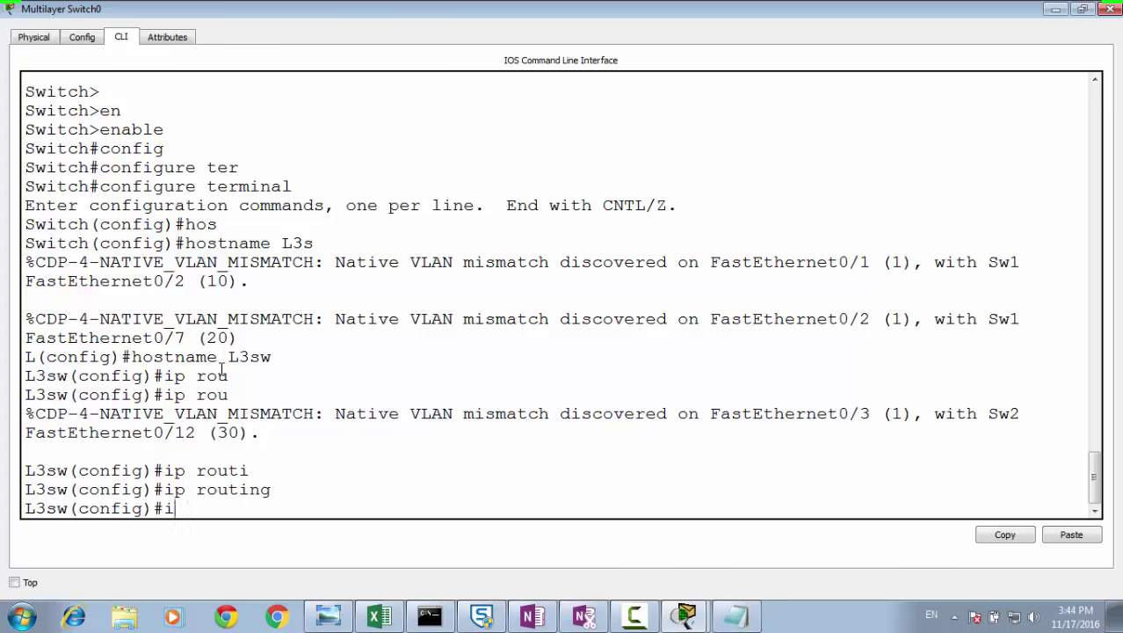
Step: Try to enter interface configuration for fastEthernet 0/1-3 without the range keyword
{"action": "type", "text": "nter"}
{"action": "key", "text": "Tab"}
{"action": "type", "text": "fas"}
{"action": "key", "text": "Tab"}
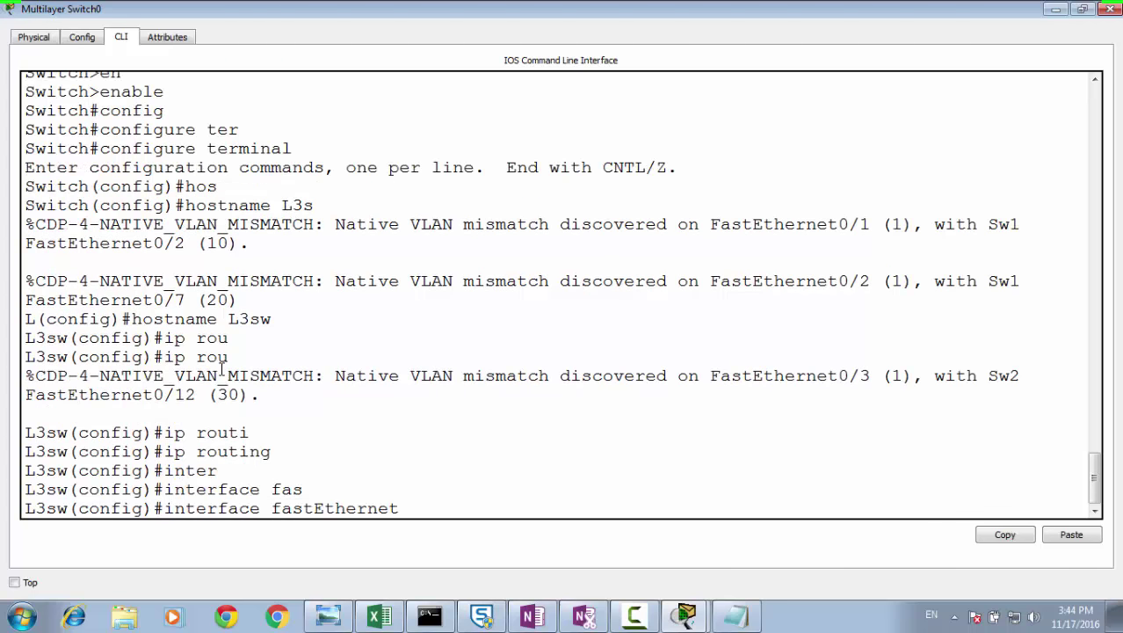
{"action": "type", "text": "0/1-3"}
{"action": "key", "text": "Return"}
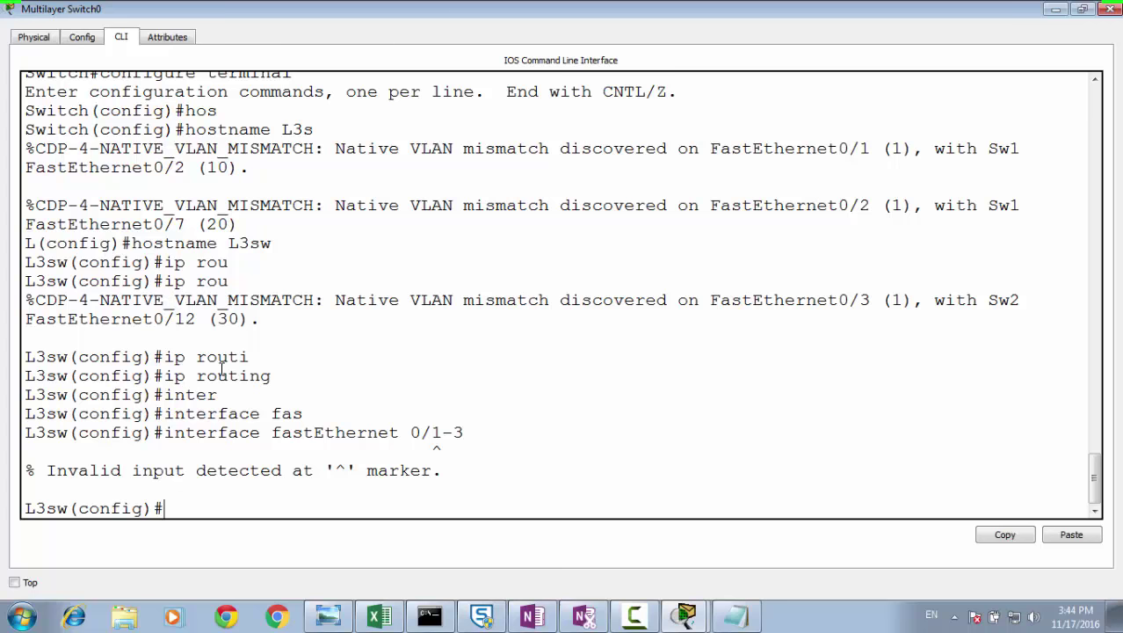
Step: Configure the interface range fastEthernet 0/1-3 as routed ports with the no switchport command
{"action": "key", "text": "Up"}
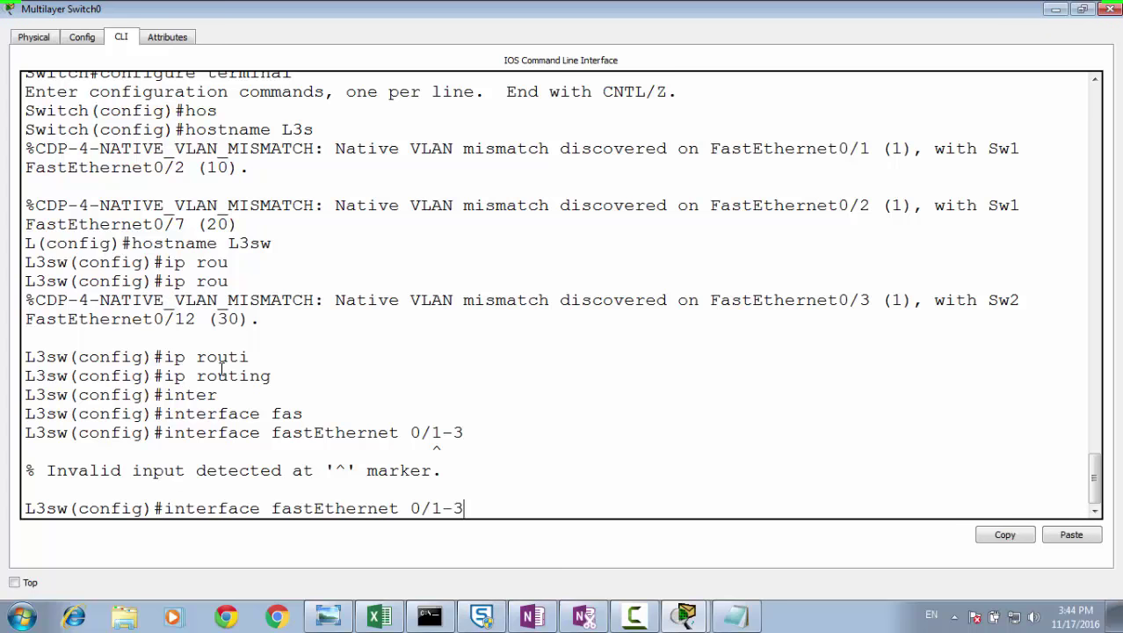
{"action": "key", "text": "BackSpace"}
{"action": "key", "text": "BackSpace"}
{"action": "key", "text": "BackSpace"}
{"action": "key", "text": "BackSpace"}
{"action": "key", "text": "BackSpace"}
{"action": "key", "text": "BackSpace"}
{"action": "key", "text": "BackSpace"}
{"action": "key", "text": "BackSpace"}
{"action": "key", "text": "BackSpace"}
{"action": "key", "text": "BackSpace"}
{"action": "key", "text": "BackSpace"}
{"action": "key", "text": "BackSpace"}
{"action": "key", "text": "BackSpace"}
{"action": "key", "text": "BackSpace"}
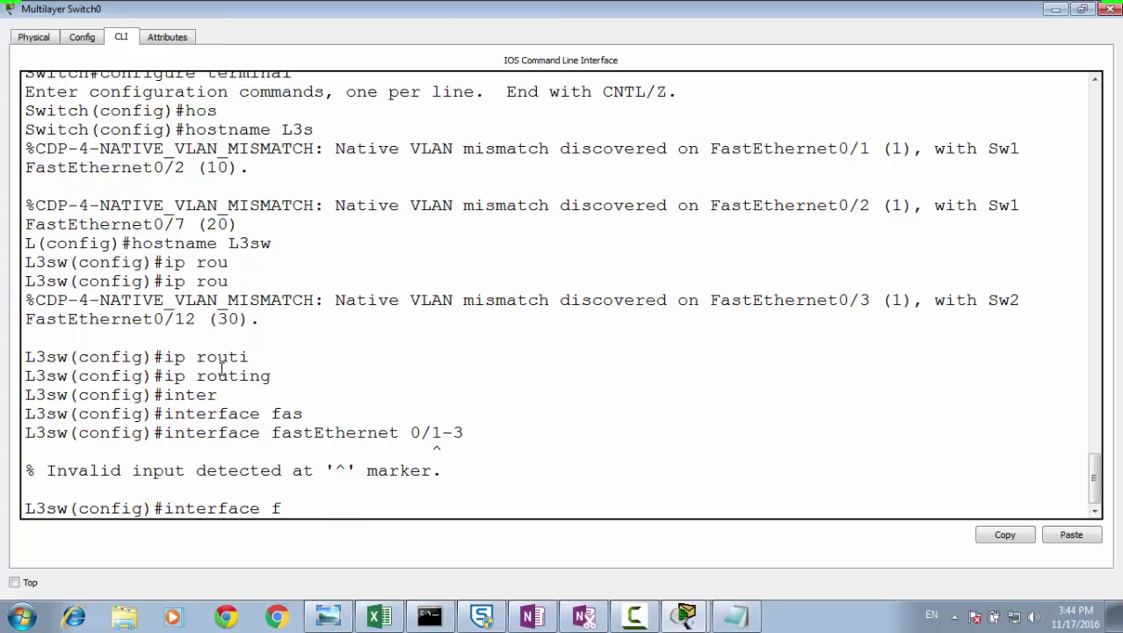
{"action": "type", "text": "ra"}
{"action": "key", "text": "Tab"}
{"action": "type", "text": "fas"}
{"action": "key", "text": "Tab"}
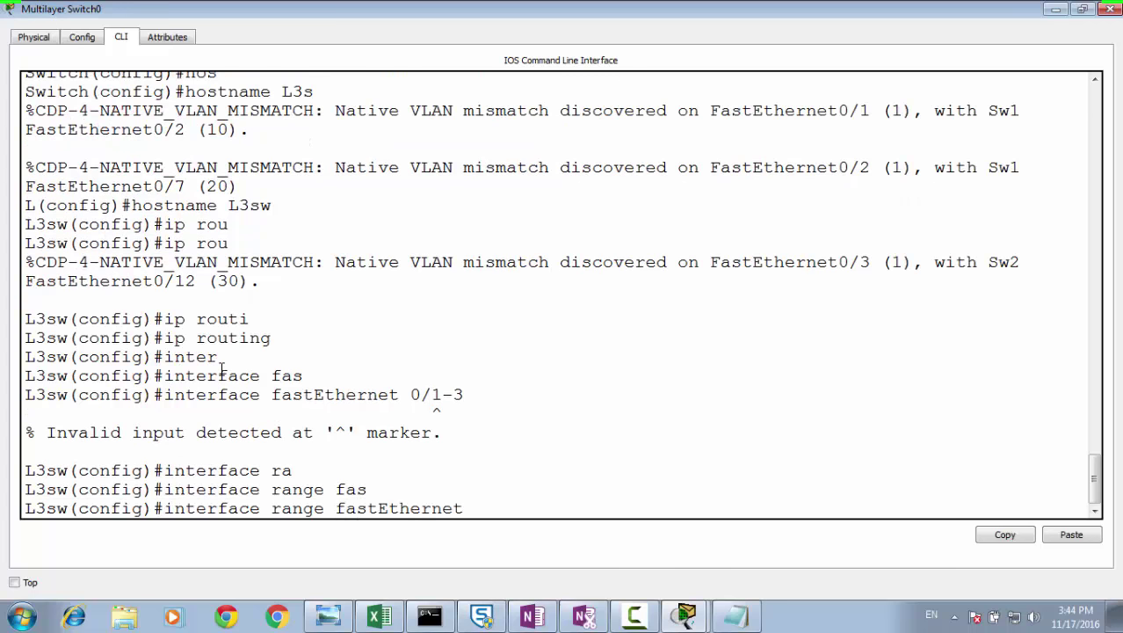
{"action": "type", "text": "0/1-3"}
{"action": "key", "text": "Return"}
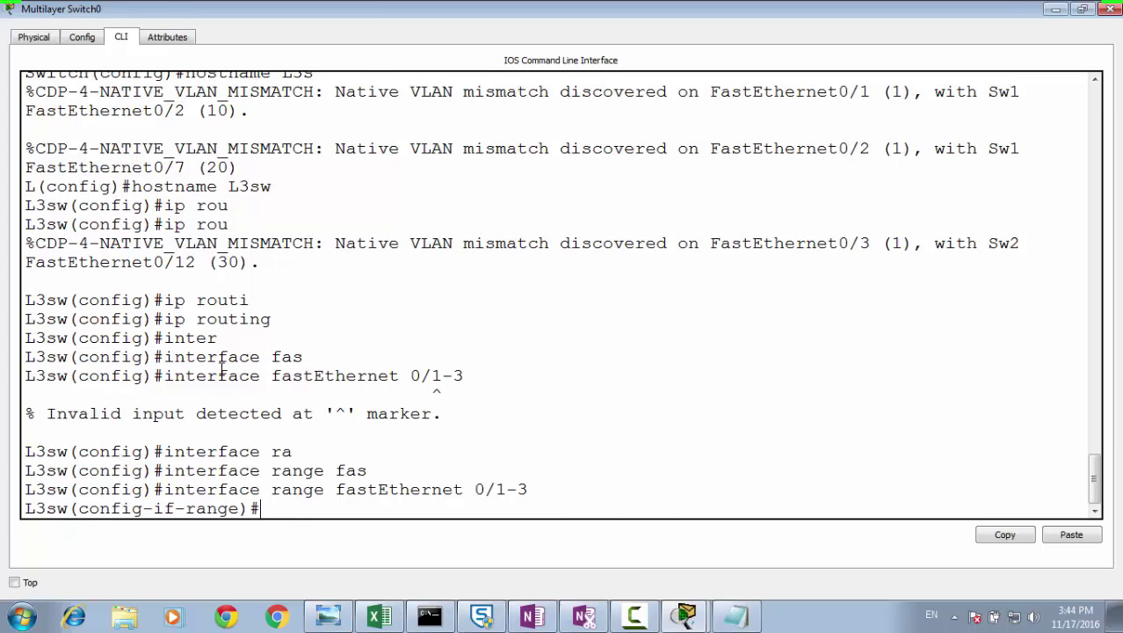
{"action": "type", "text": "no swi"}
{"action": "type", "text": "t"}
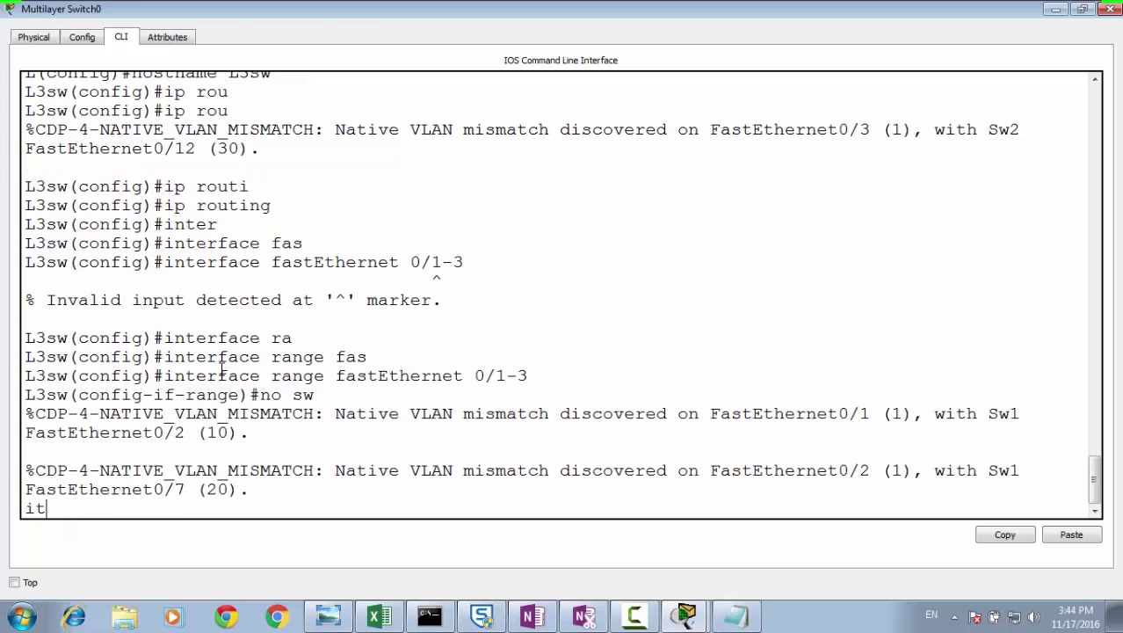
{"action": "key", "text": "Tab"}
{"action": "key", "text": "Return"}
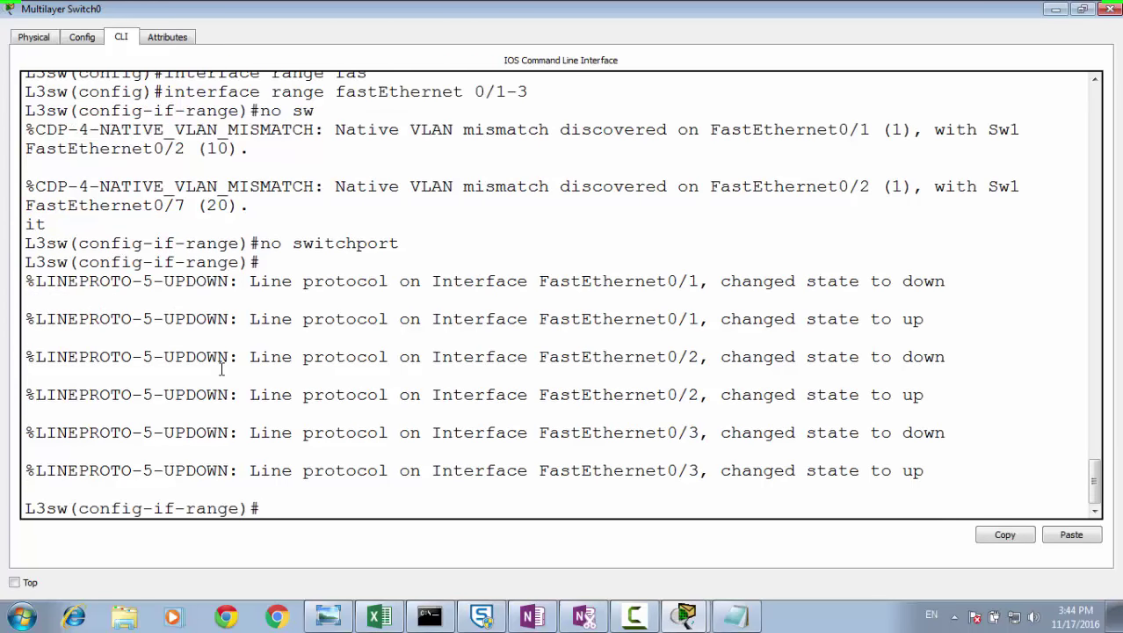
Step: Review the ip routing, interface range and no switchport commands in the multilayer switch's command history
{"action": "scroll", "coordinate": [221, 369], "scroll_direction": "up", "scroll_amount": 5}
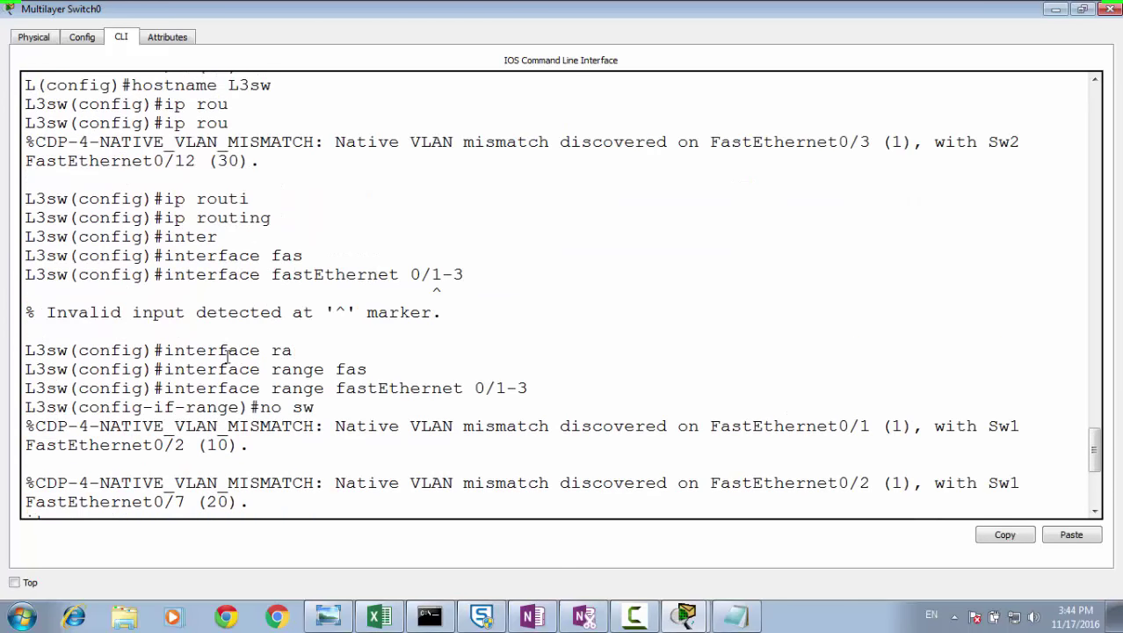
{"action": "scroll", "coordinate": [256, 286], "scroll_direction": "up", "scroll_amount": 2}
{"action": "triple_click", "coordinate": [238, 320]}
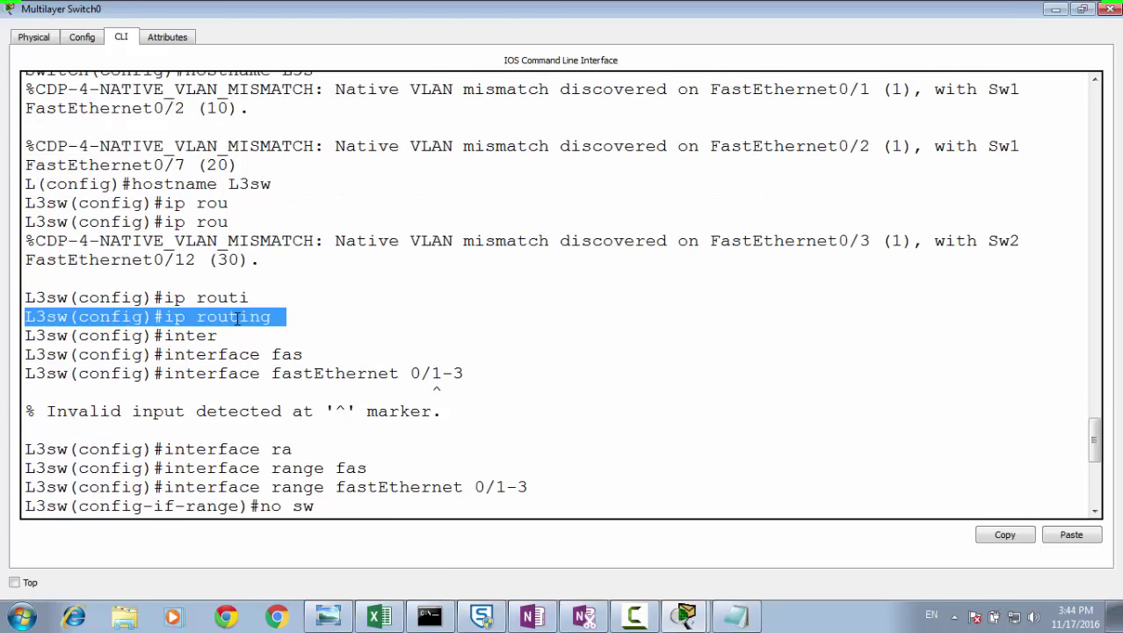
{"action": "left_click", "coordinate": [237, 319]}
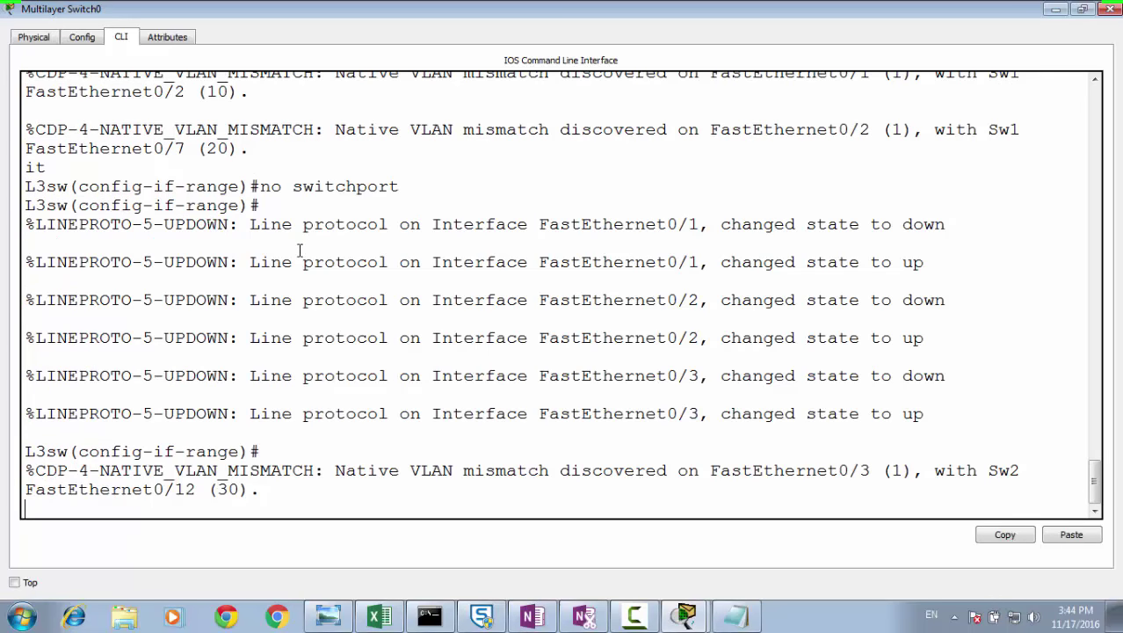
{"action": "key", "text": "Return"}
{"action": "scroll", "coordinate": [307, 276], "scroll_direction": "up", "scroll_amount": 3}
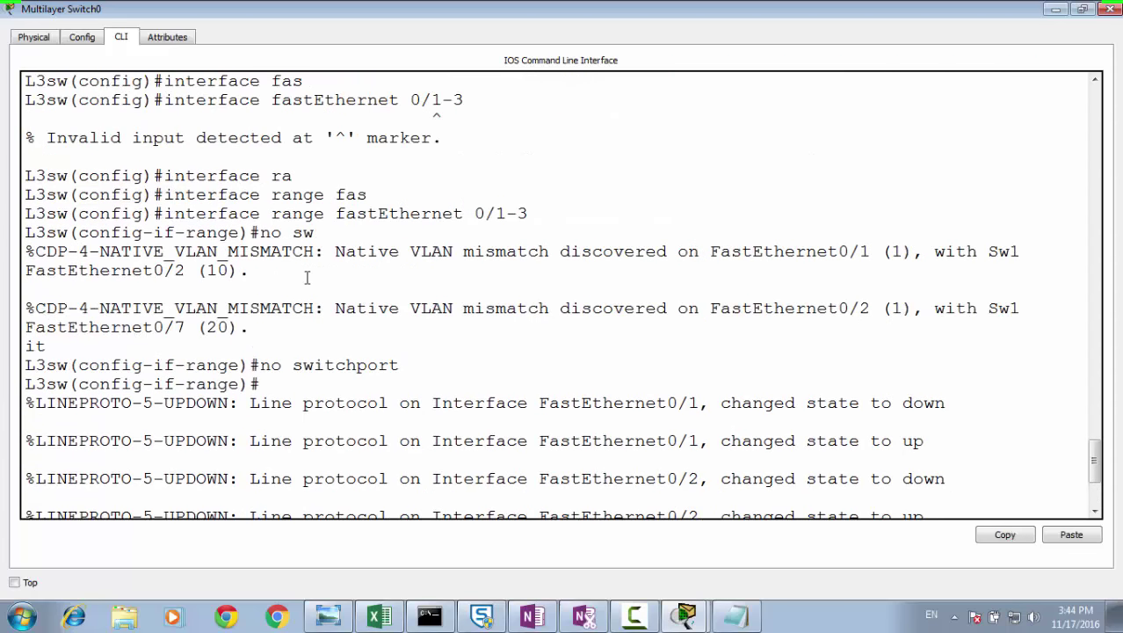
{"action": "triple_click", "coordinate": [332, 213]}
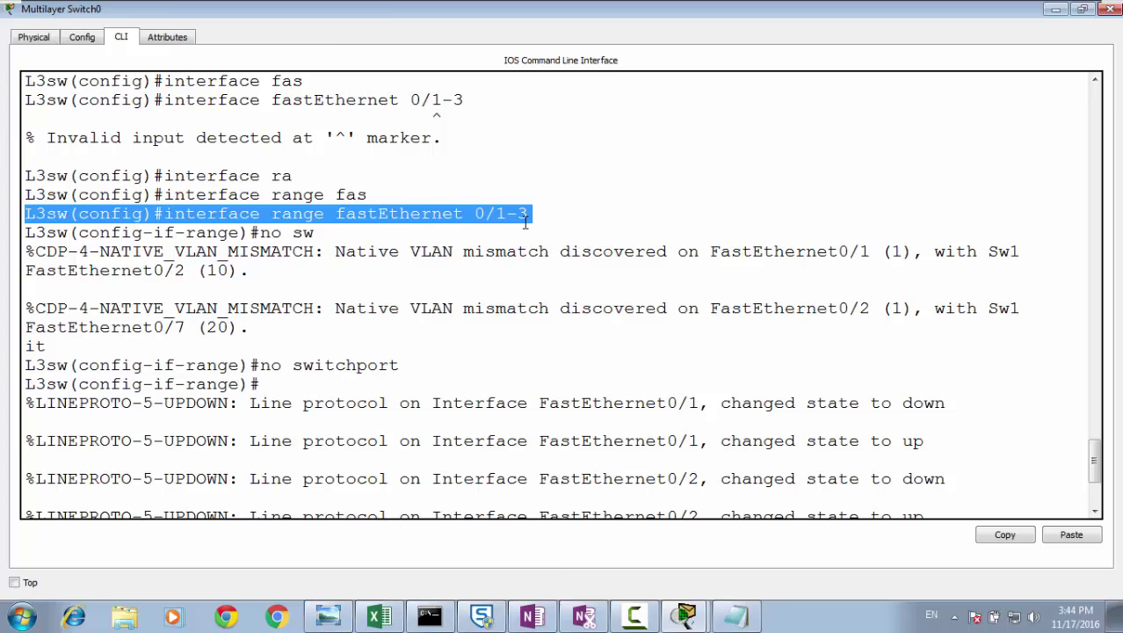
{"action": "key", "text": "Return"}
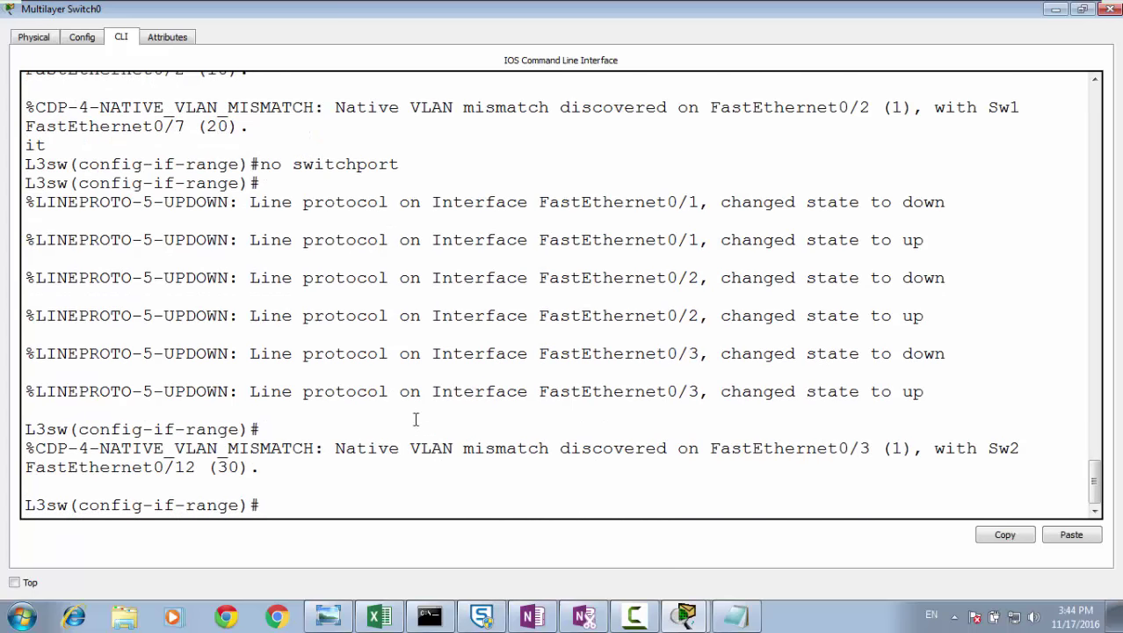
{"action": "scroll", "coordinate": [369, 236], "scroll_direction": "up", "scroll_amount": 1}
{"action": "triple_click", "coordinate": [370, 213]}
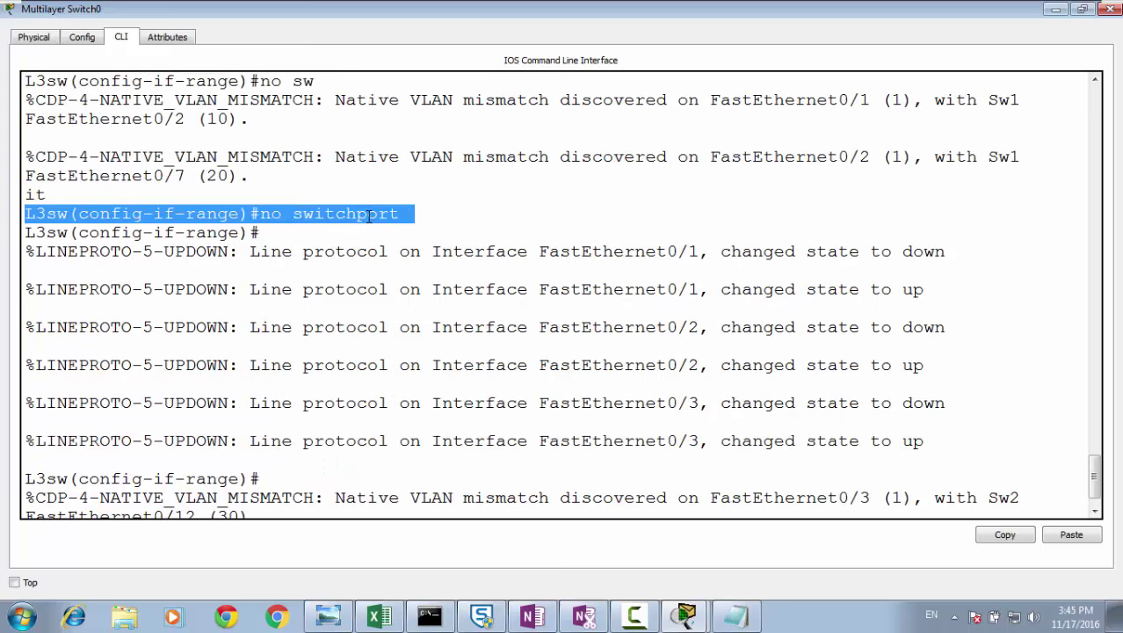
{"action": "scroll", "coordinate": [283, 484], "scroll_direction": "down", "scroll_amount": 1}
{"action": "left_click", "coordinate": [291, 501]}
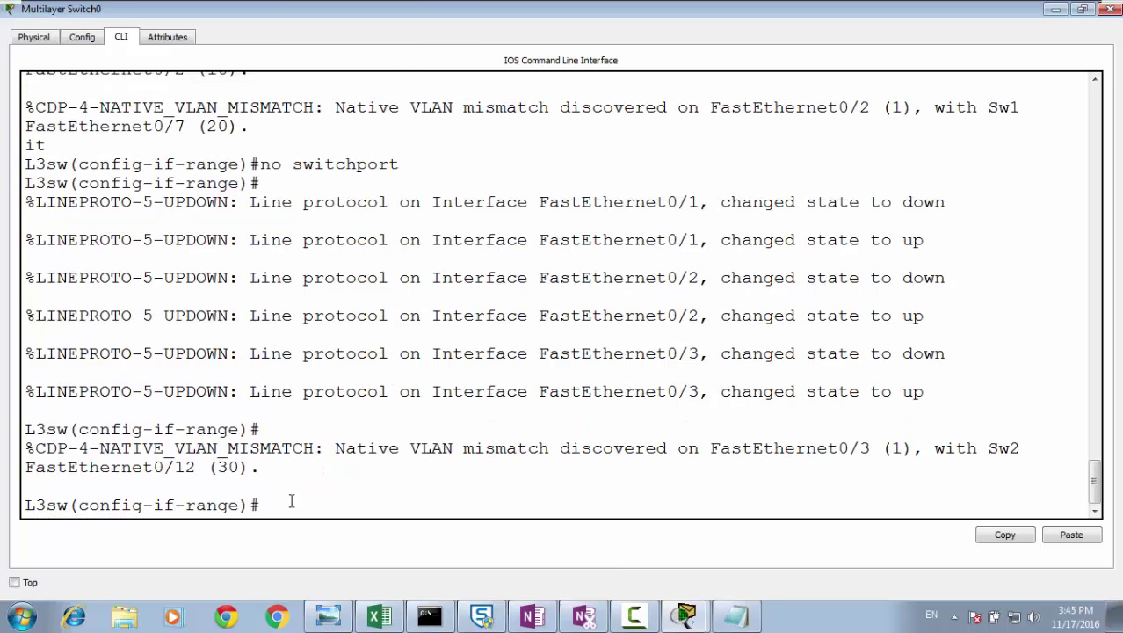
Step: Leave the interface range and assign IP address 192.168.1.1 with mask 255.255.255.0 to interface fastEthernet 0/1 on the multilayer switch
{"action": "type", "text": "exit"}
{"action": "key", "text": "Return"}
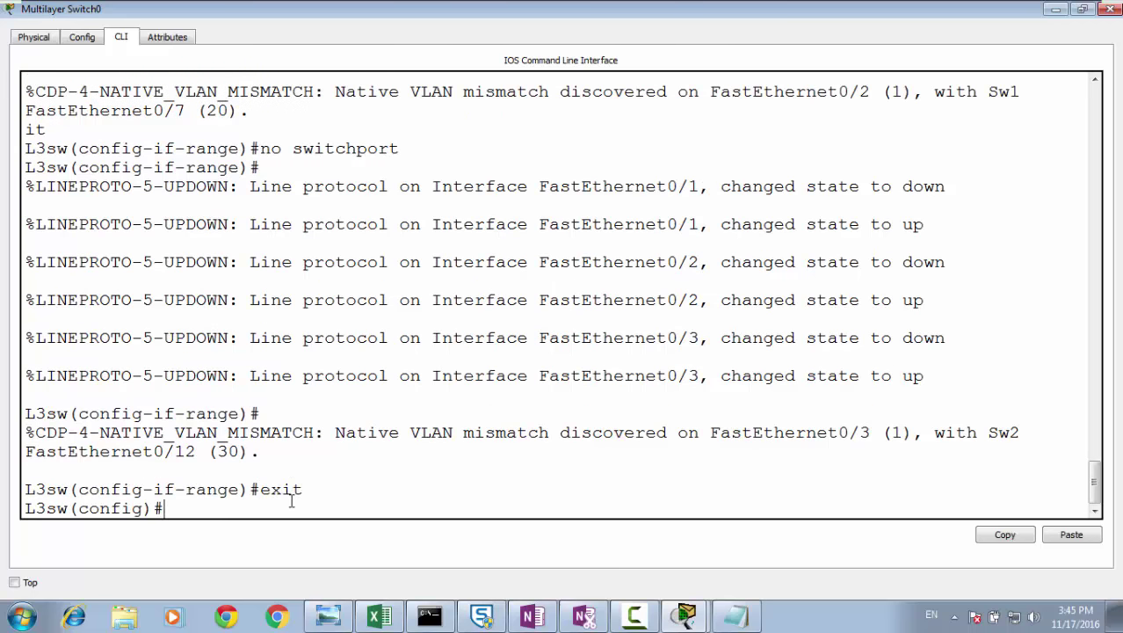
{"action": "type", "text": "inter"}
{"action": "key", "text": "Tab"}
{"action": "type", "text": "fas"}
{"action": "key", "text": "Tab"}
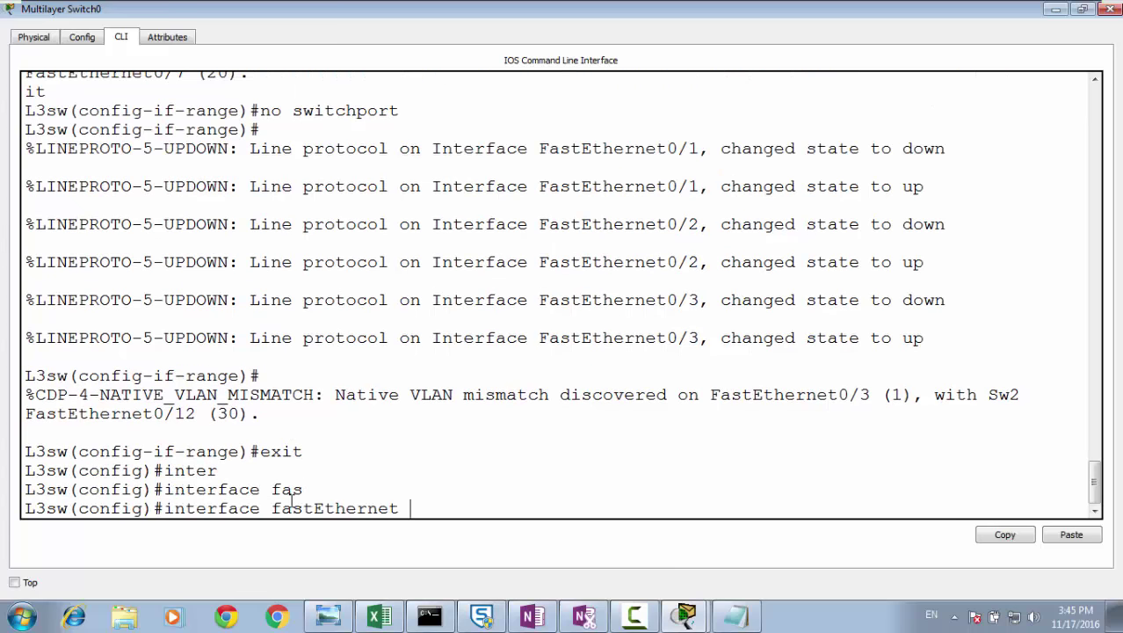
{"action": "type", "text": "0/1"}
{"action": "key", "text": "Return"}
{"action": "type", "text": "ig-if)#i"}
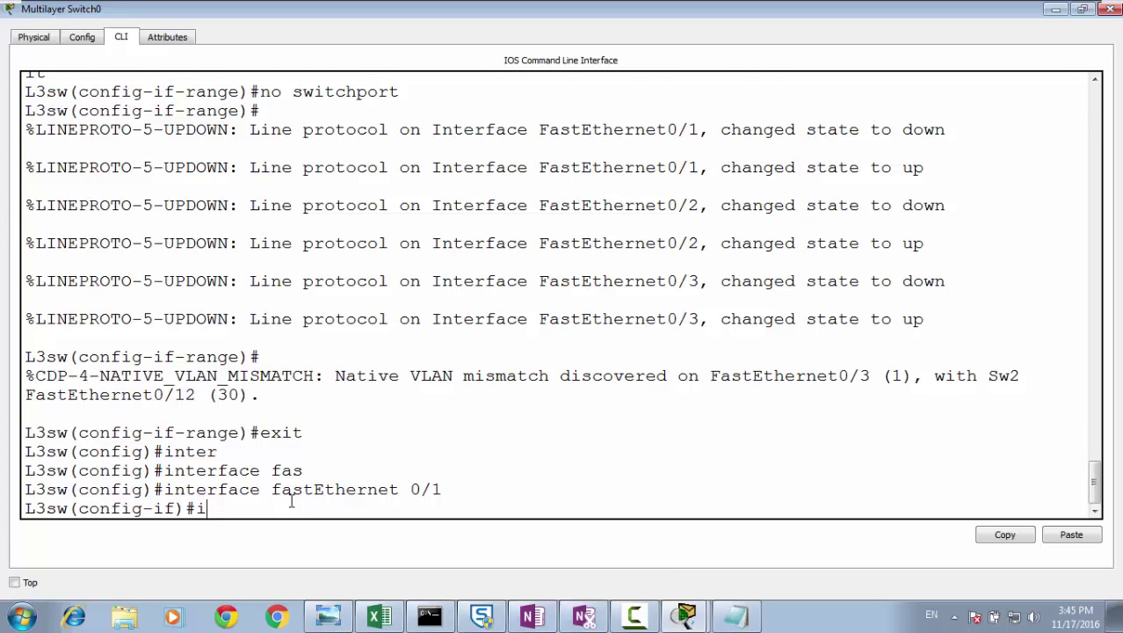
{"action": "type", "text": "p add"}
{"action": "key", "text": "Tab"}
{"action": "type", "text": "192"}
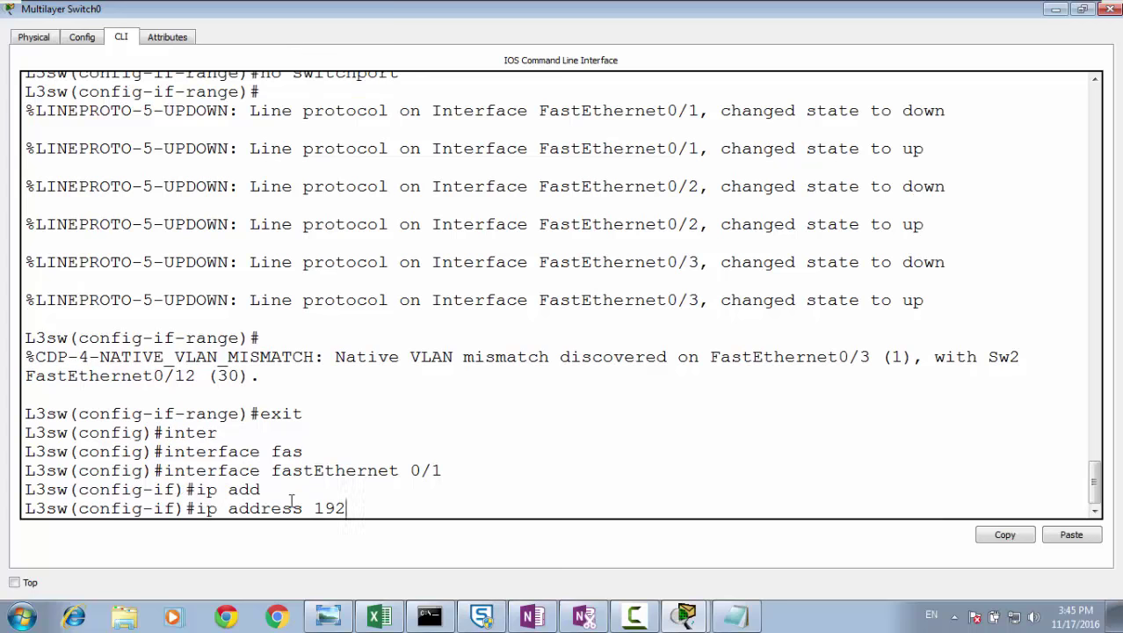
{"action": "type", "text": ".168.1.1 255.25"}
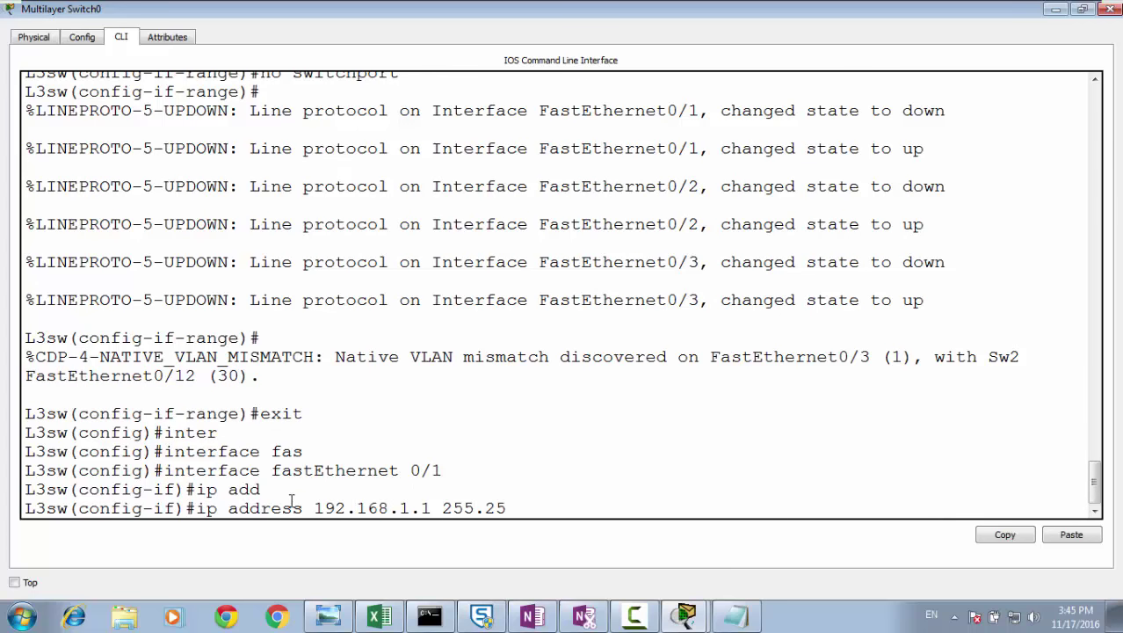
{"action": "type", "text": "5.255.0"}
{"action": "key", "text": "Return"}
Step: Enable fastEthernet 0/1 with the no shutdown command and return to global configuration mode
{"action": "type", "text": "no sh"}
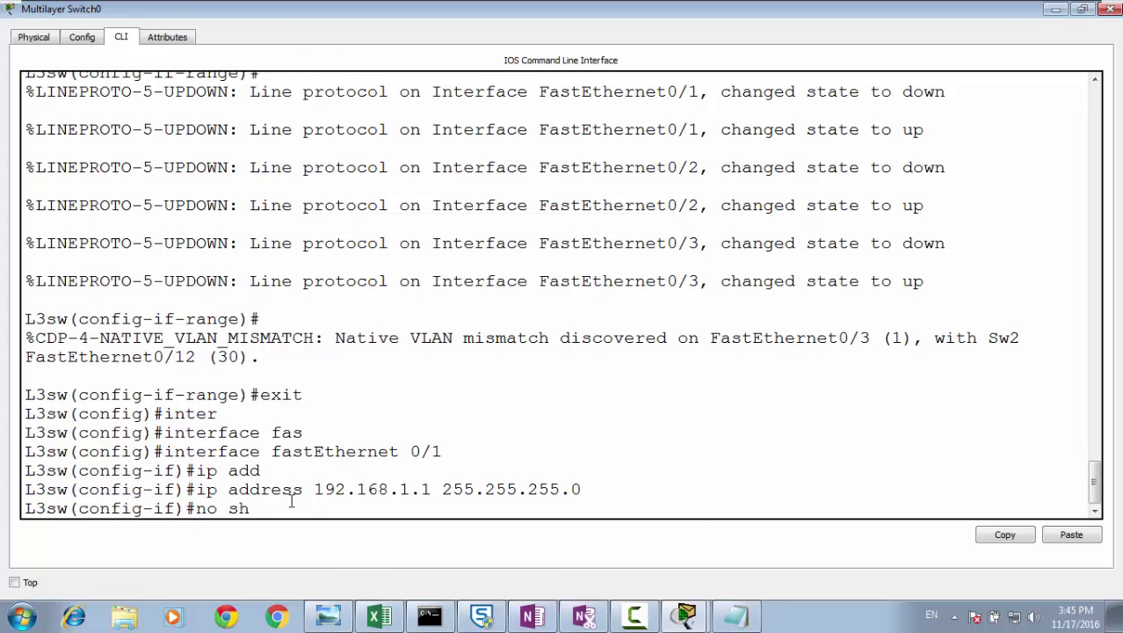
{"action": "type", "text": "ut"}
{"action": "key", "text": "Tab"}
{"action": "key", "text": "Return"}
{"action": "type", "text": "ex"}
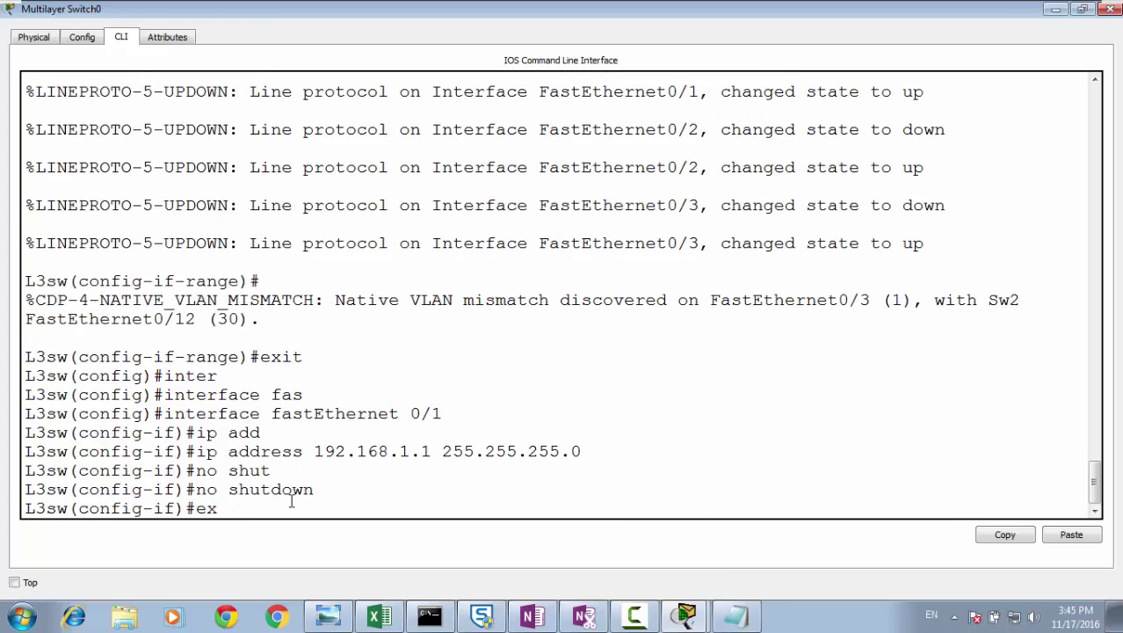
{"action": "type", "text": "it"}
{"action": "key", "text": "Return"}
Step: Assign IP address 192.168.2.1 with mask 255.255.255.0 to interface fastEthernet 0/2 on the multilayer switch
{"action": "type", "text": "inter"}
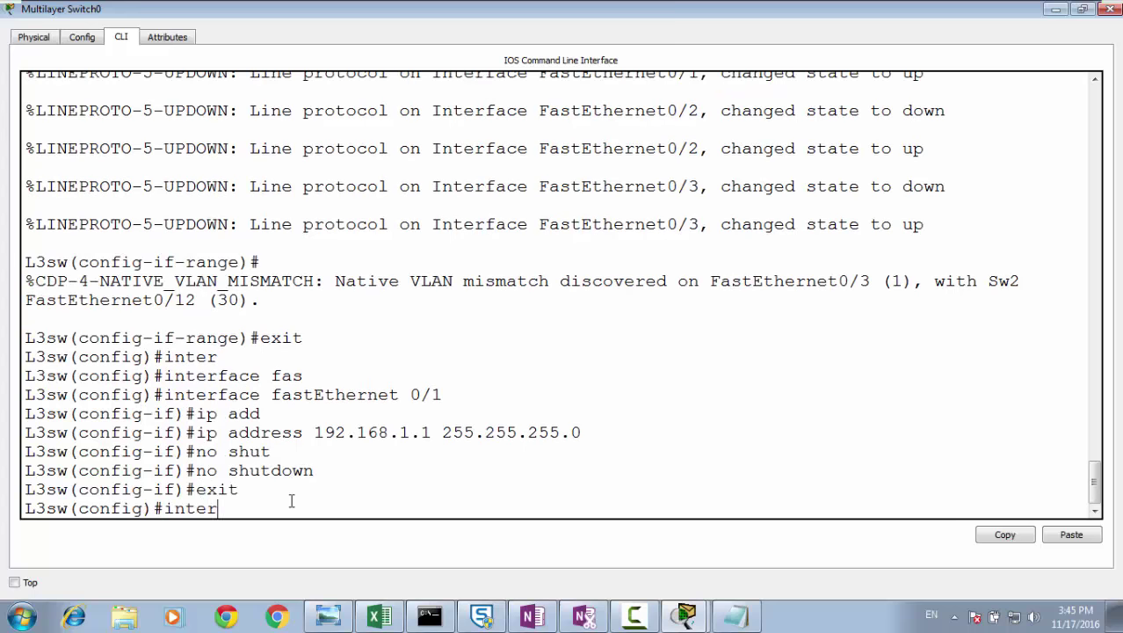
{"action": "key", "text": "Tab"}
{"action": "type", "text": "fas"}
{"action": "key", "text": "Tab"}
{"action": "type", "text": "0/2"}
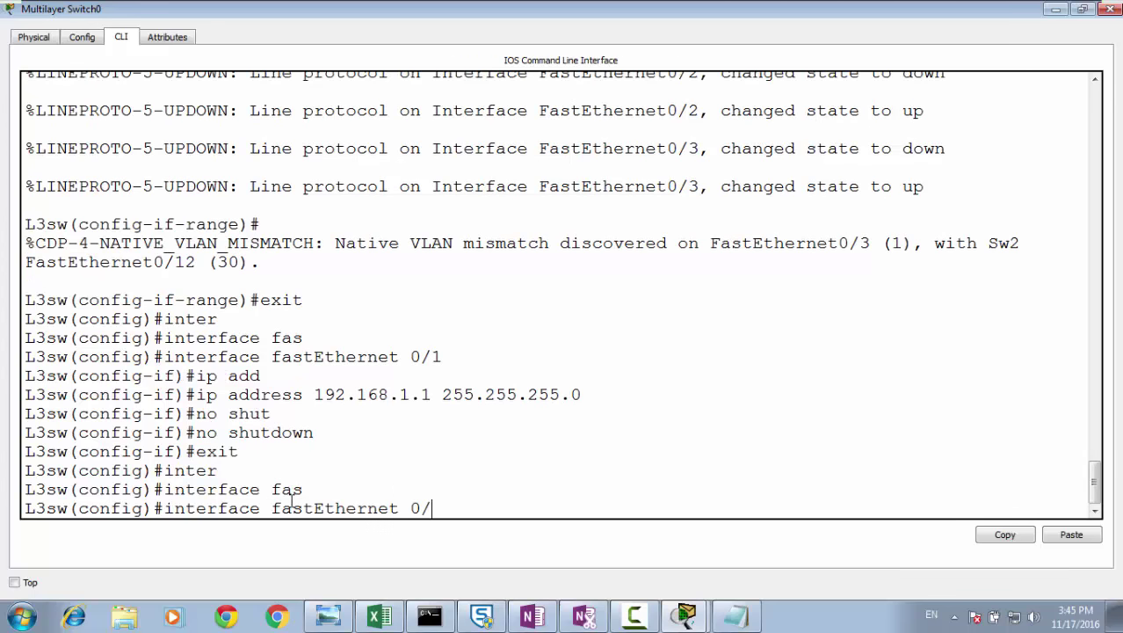
{"action": "key", "text": "Return"}
{"action": "type", "text": "ip add"}
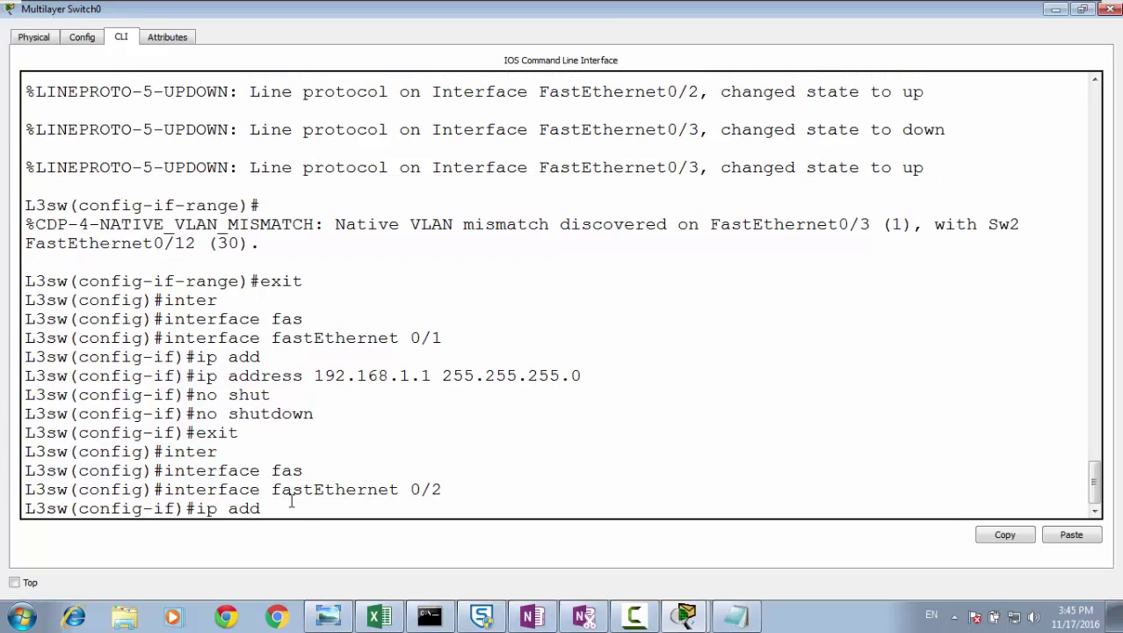
{"action": "key", "text": "Tab"}
{"action": "type", "text": "192.16"}
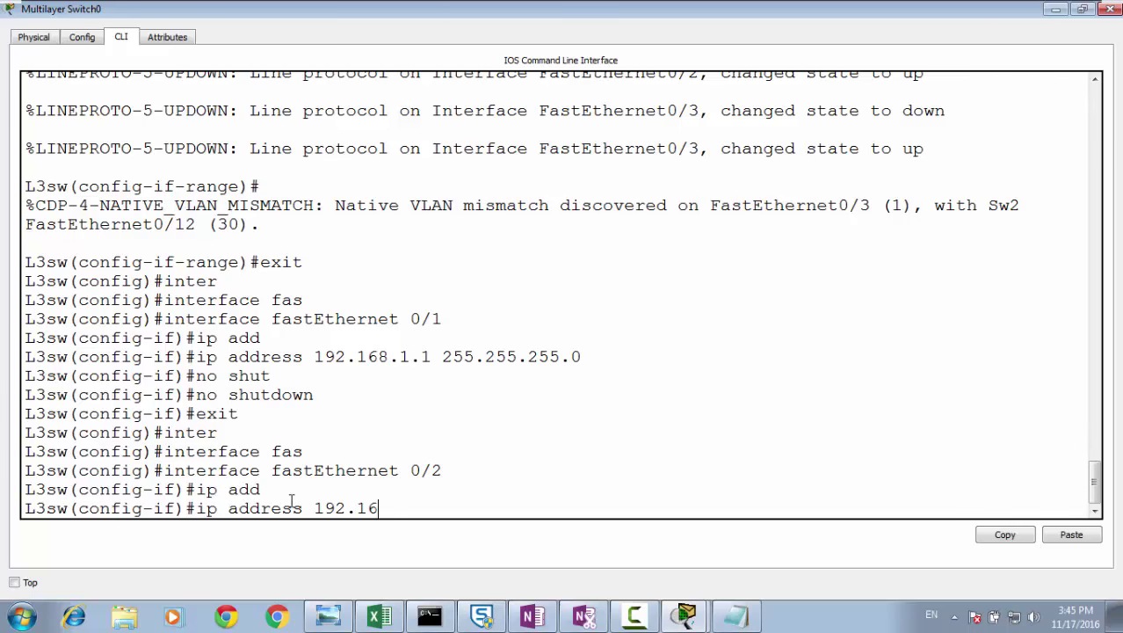
{"action": "type", "text": "8.2.1 255.255."}
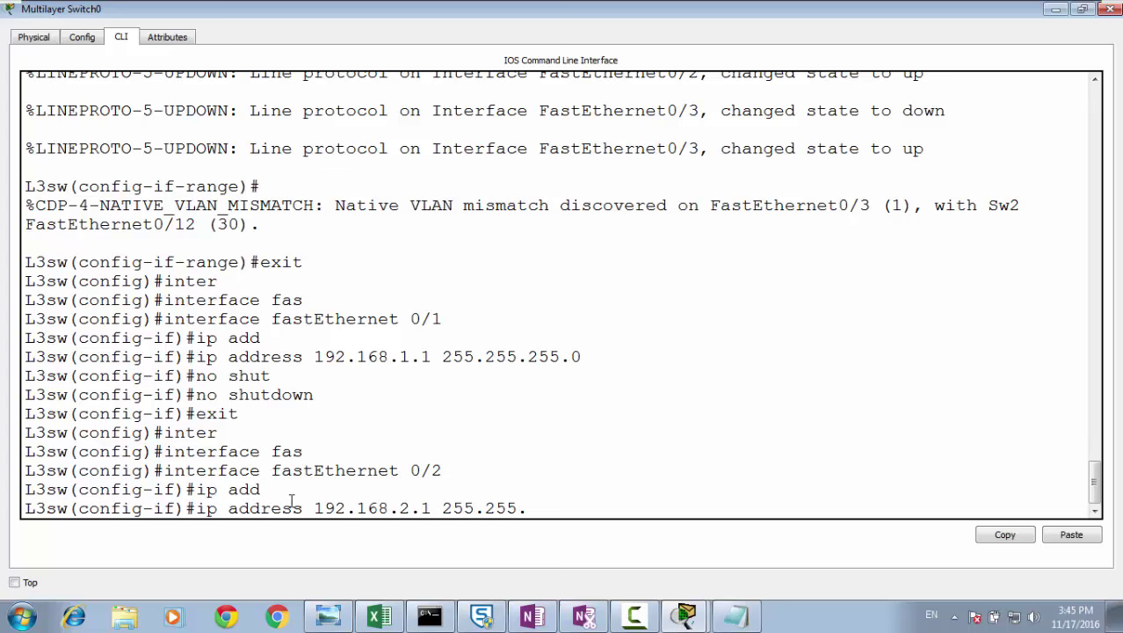
{"action": "type", "text": "255.0"}
{"action": "key", "text": "Return"}
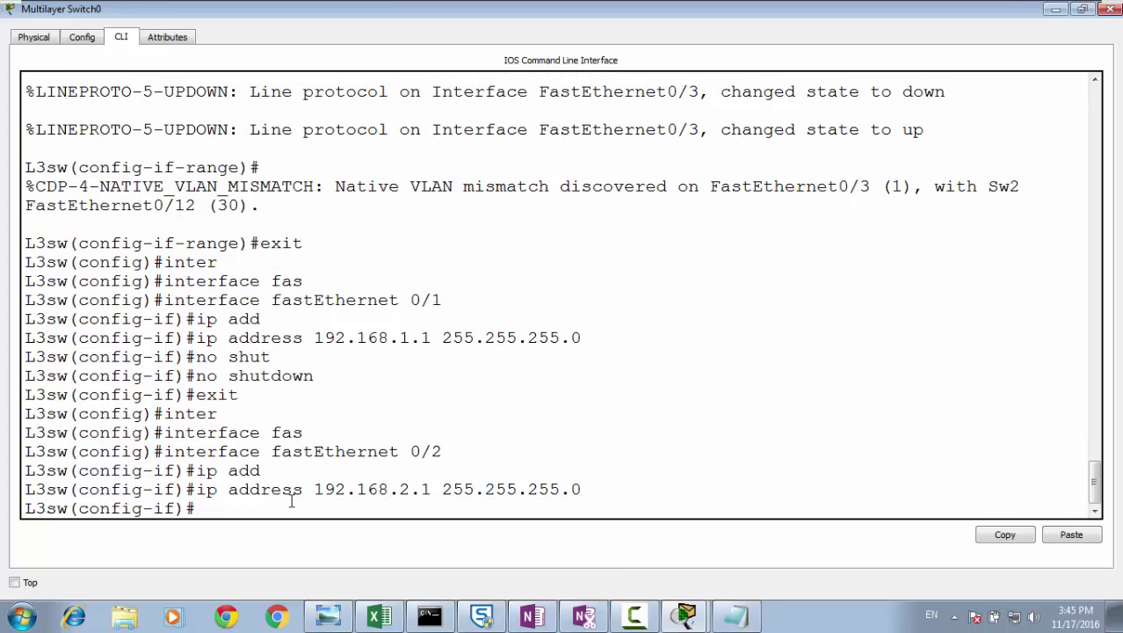
Step: Enable fastEthernet 0/2 with the no shutdown command and return to global configuration mode
{"action": "type", "text": "no shut"}
{"action": "key", "text": "Tab"}
{"action": "key", "text": "Return"}
{"action": "key", "text": "Return"}
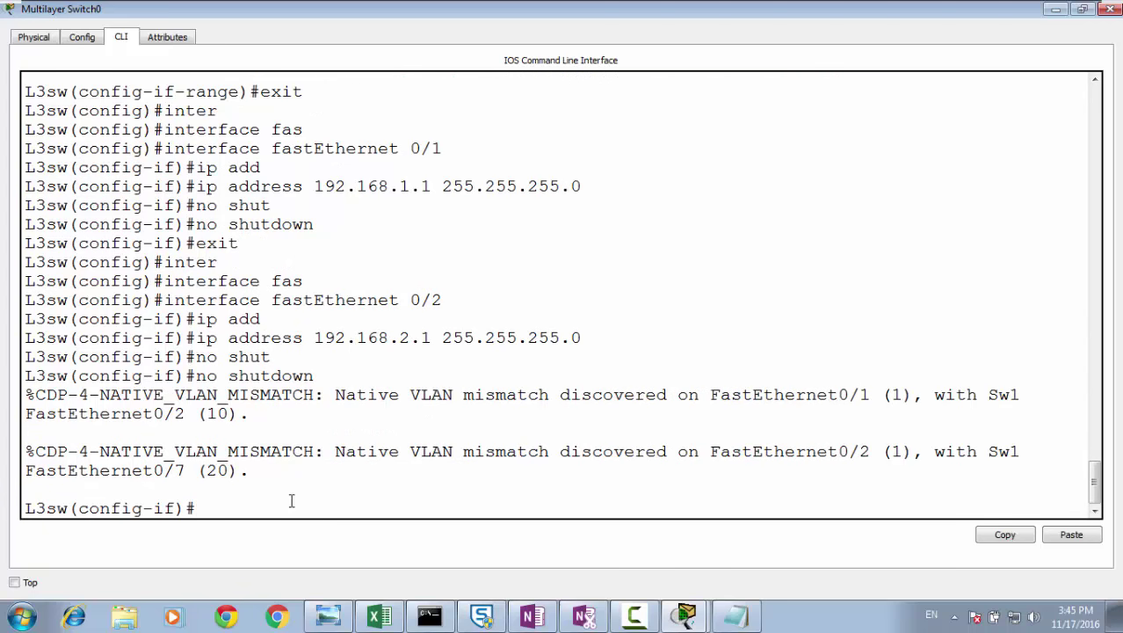
{"action": "type", "text": "exit"}
{"action": "key", "text": "Return"}
Step: Enter interface configuration for the next routed port on the multilayer switch
{"action": "type", "text": "i"}
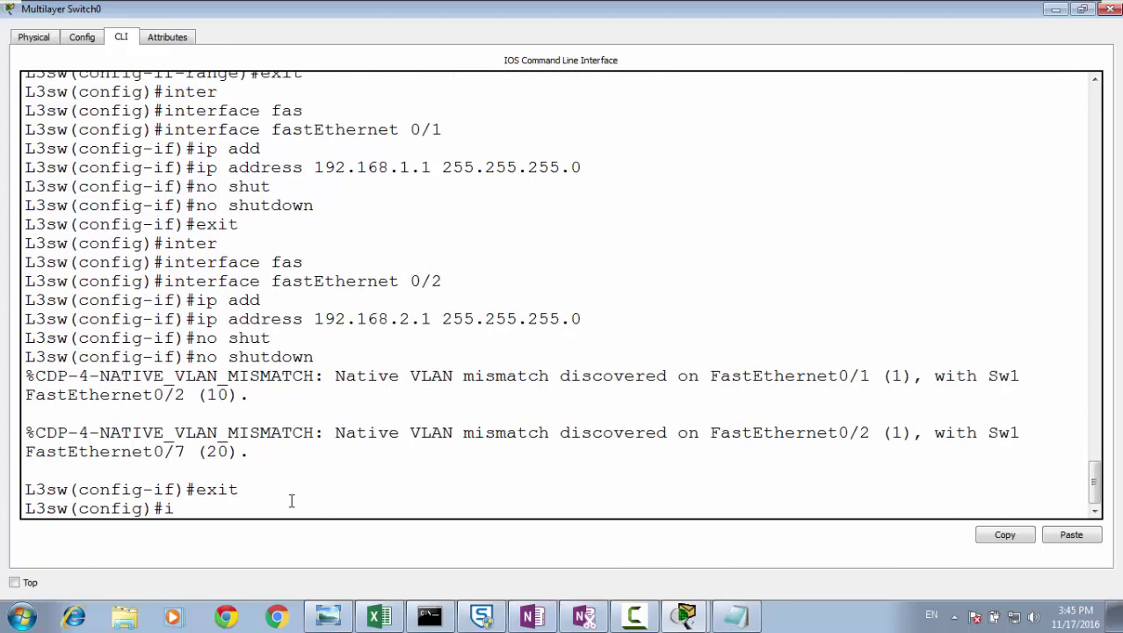
Step: Enter interface configuration mode for fastEthernet 0/3 on the L3sw switch
{"action": "type", "text": "nter"}
{"action": "key", "text": "Tab"}
{"action": "type", "text": "fas"}
{"action": "key", "text": "Tab"}
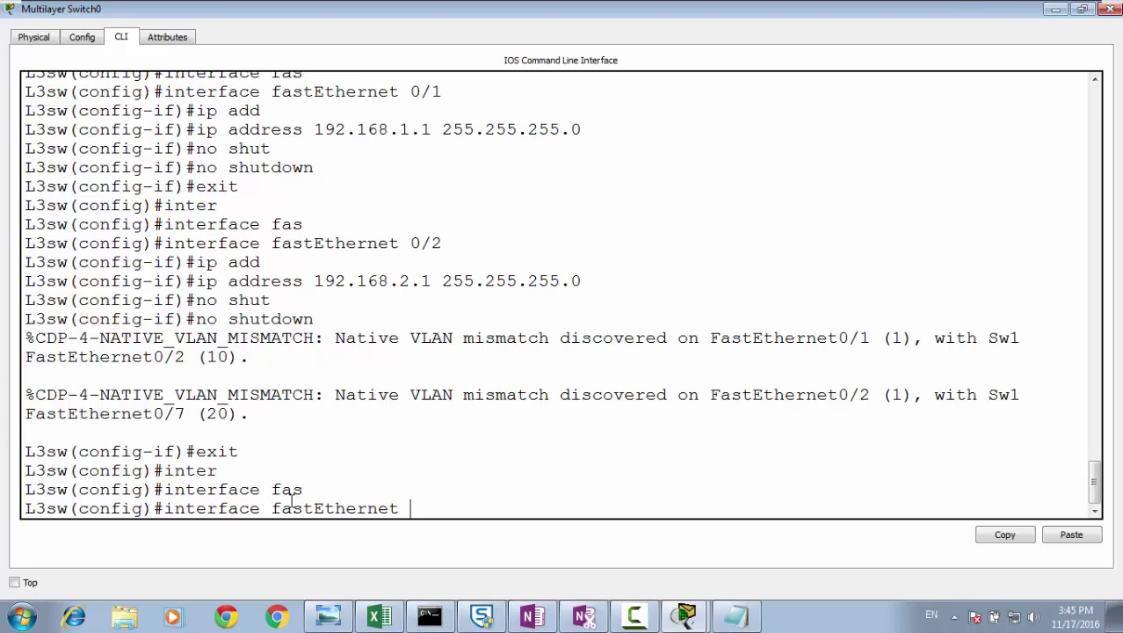
{"action": "type", "text": "/3"}
{"action": "key", "text": "Return"}
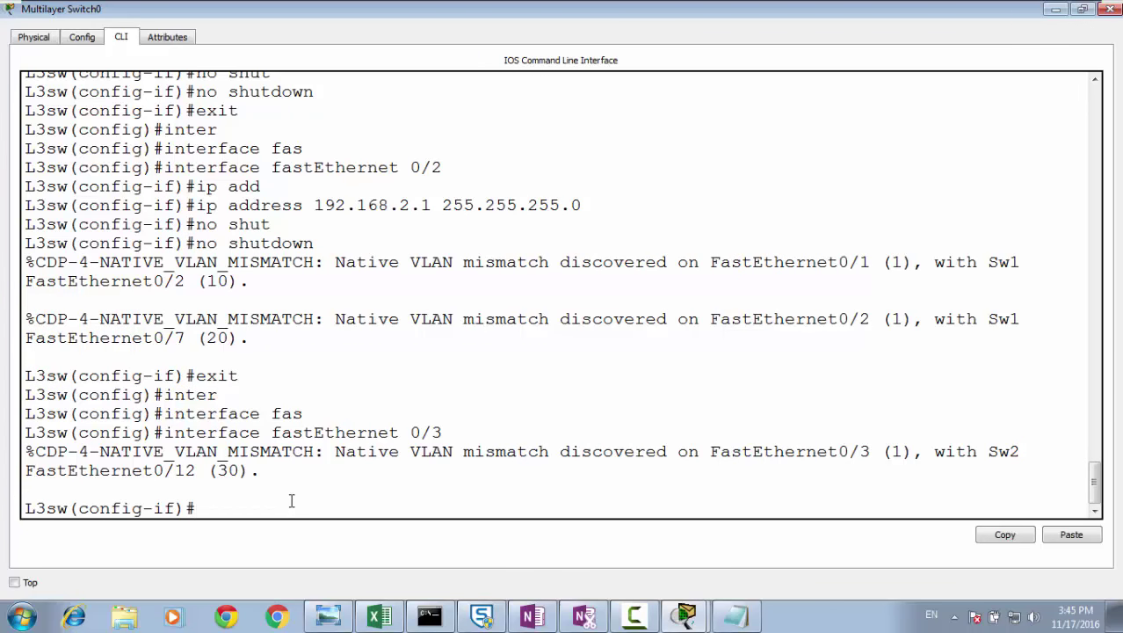
Step: Assign IP address 192.168.3.1 with mask 255.255.255.0 to fastEthernet 0/3 and enable the interface with no shutdown
{"action": "type", "text": "ip add"}
{"action": "key", "text": "Tab"}
{"action": "type", "text": "192.16"}
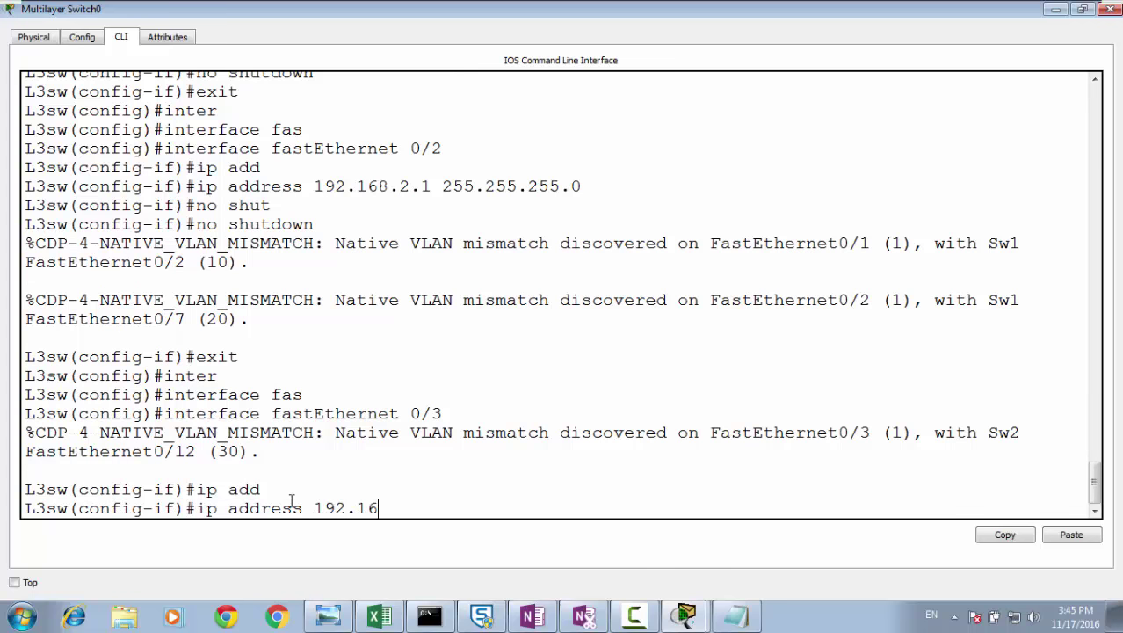
{"action": "type", "text": "8.3.1 255.255"}
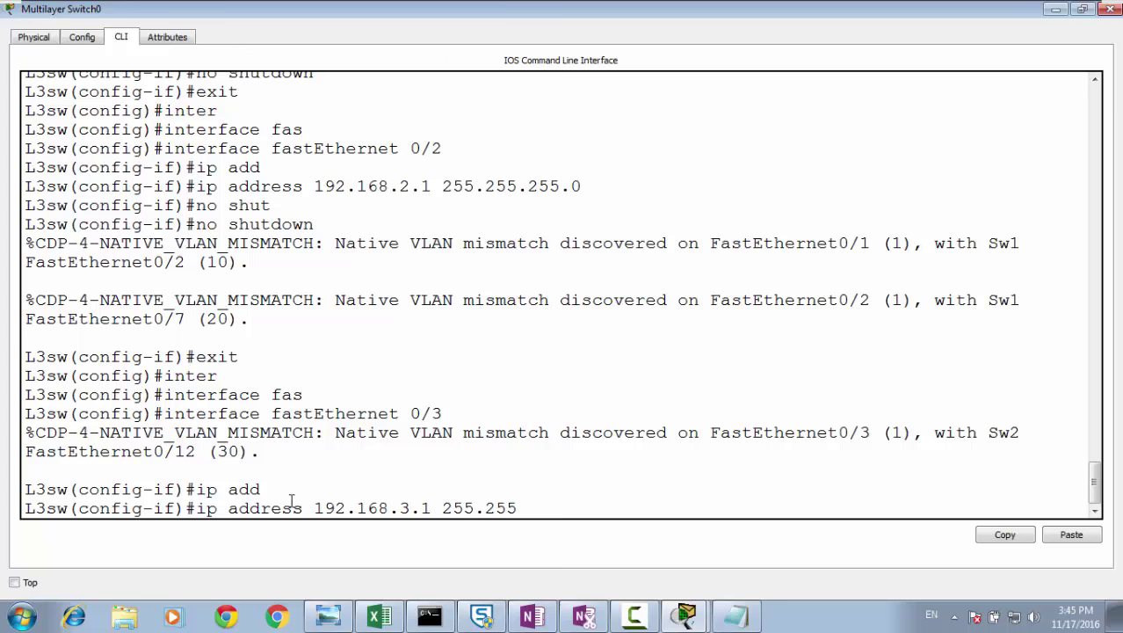
{"action": "type", "text": ".255.0"}
{"action": "key", "text": "Return"}
{"action": "type", "text": "no shut"}
{"action": "key", "text": "Tab"}
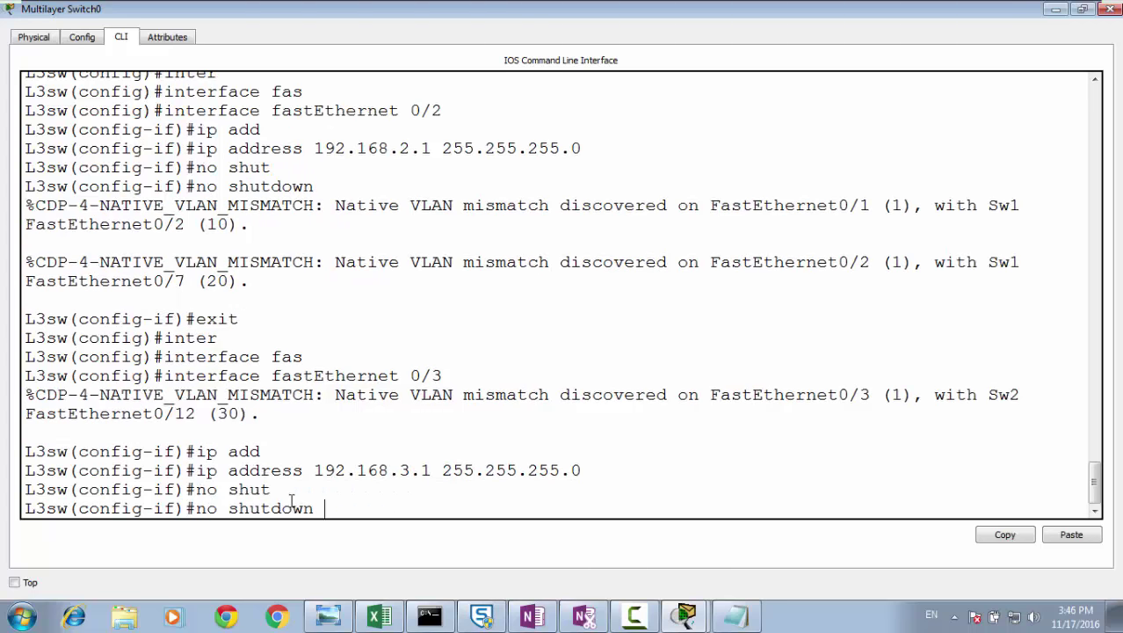
{"action": "key", "text": "Return"}
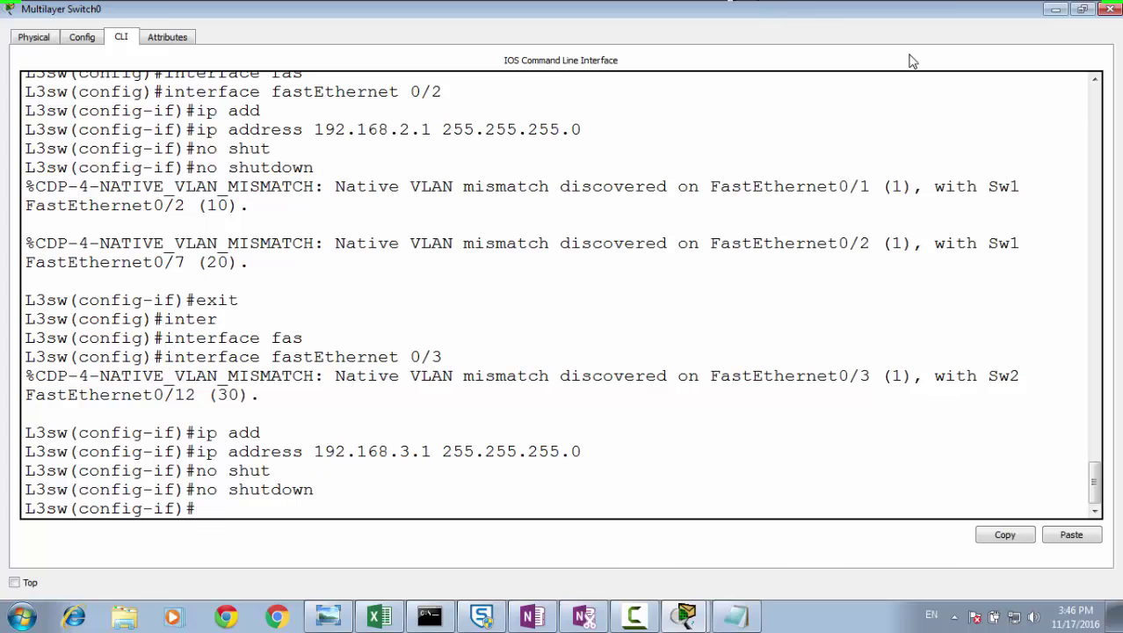
Step: Copy the Multilayer Switch0 command-line session from the initial Switch> prompt through the latest prompt
{"action": "left_click", "coordinate": [1110, 9]}
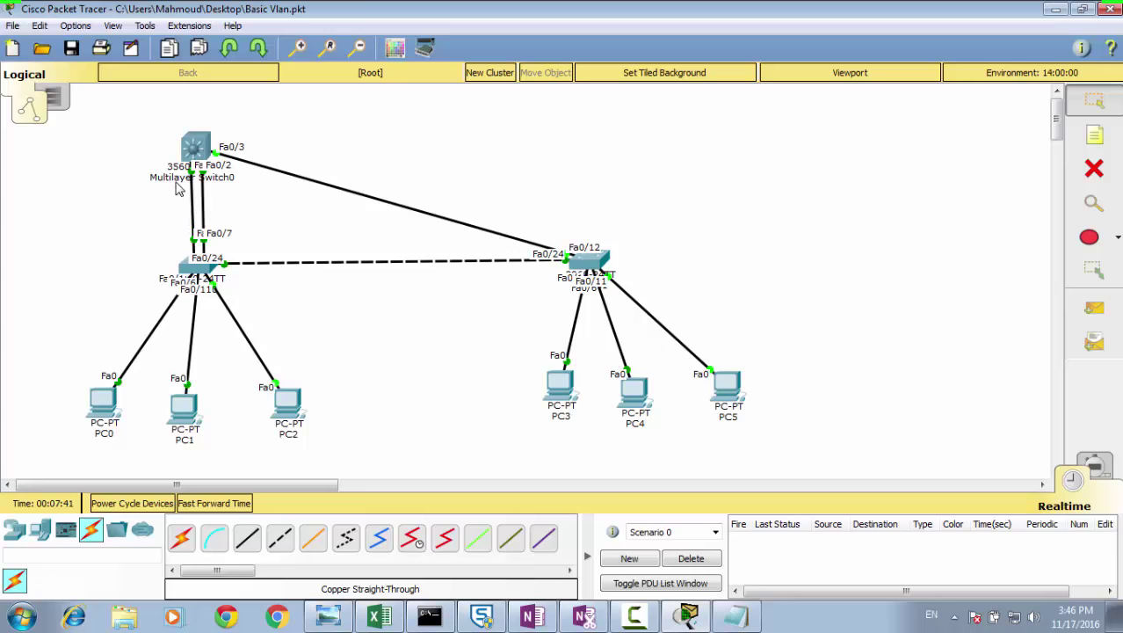
{"action": "left_click", "coordinate": [203, 151]}
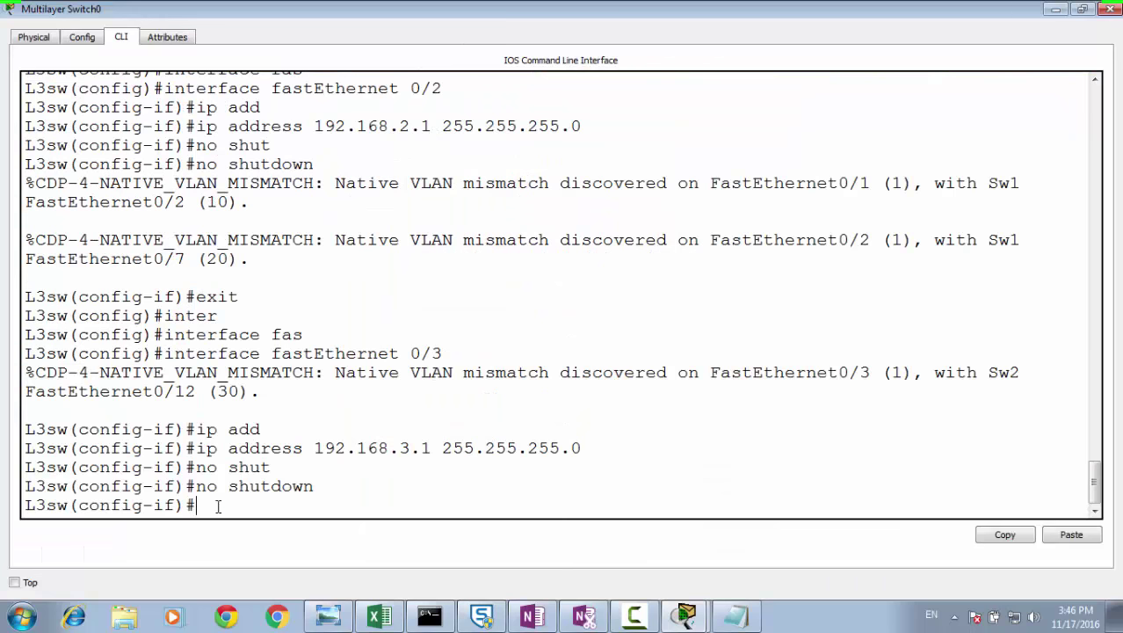
{"action": "left_click_drag", "start_coordinate": [197, 507], "coordinate": [23, 320]}
{"action": "right_click", "coordinate": [86, 324]}
{"action": "left_click", "coordinate": [95, 332]}
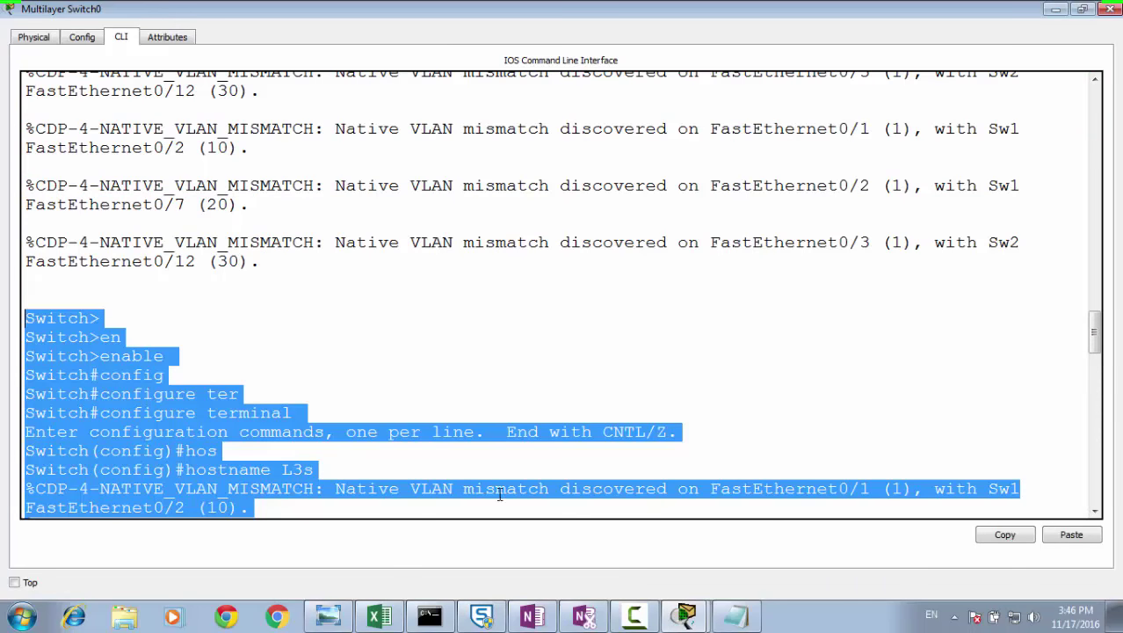
Step: Switch to the Notepad notes and add a dashed "Routed Port" heading below the existing router commands
{"action": "left_click", "coordinate": [733, 615]}
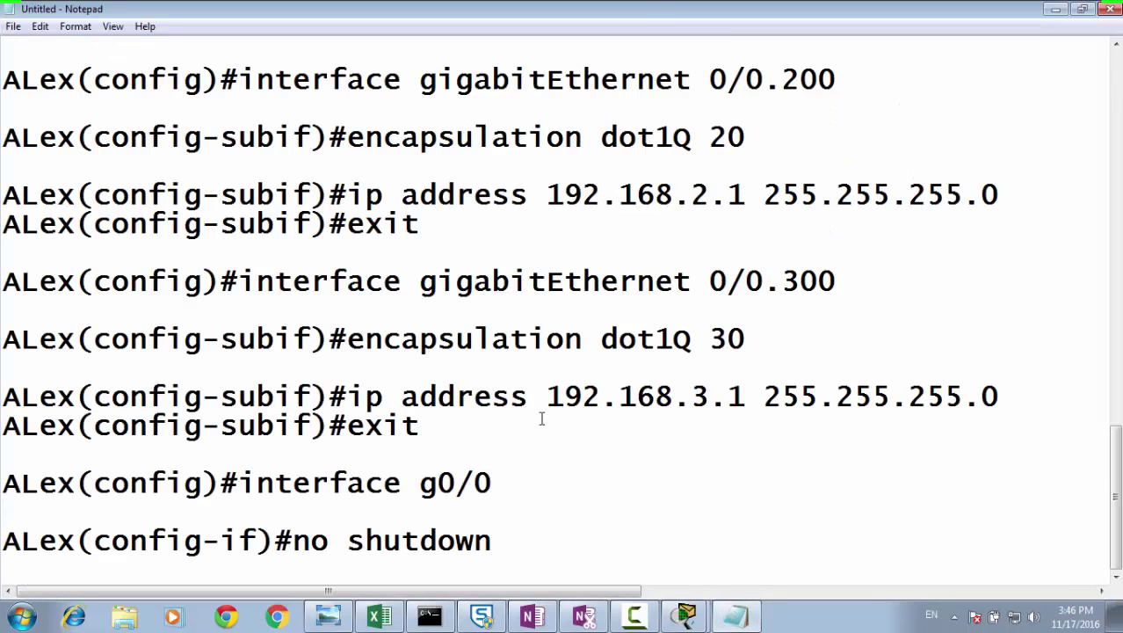
{"action": "key", "text": "Return"}
{"action": "key", "text": "Return"}
{"action": "key", "text": "Return"}
{"action": "type", "text": "-"}
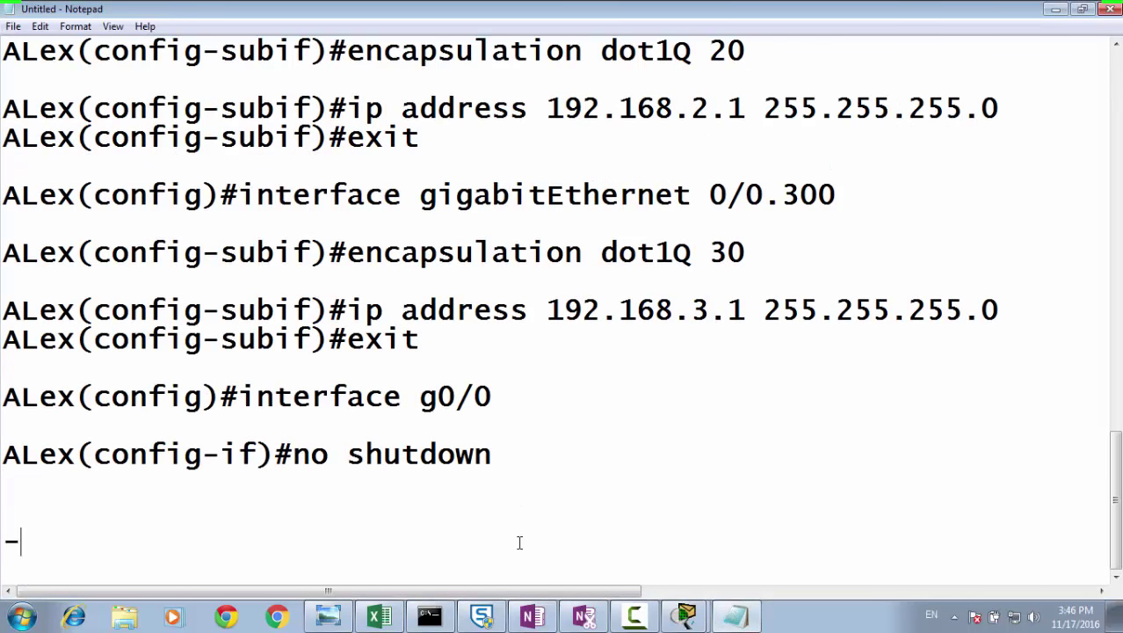
{"action": "type", "text": "--------------------"}
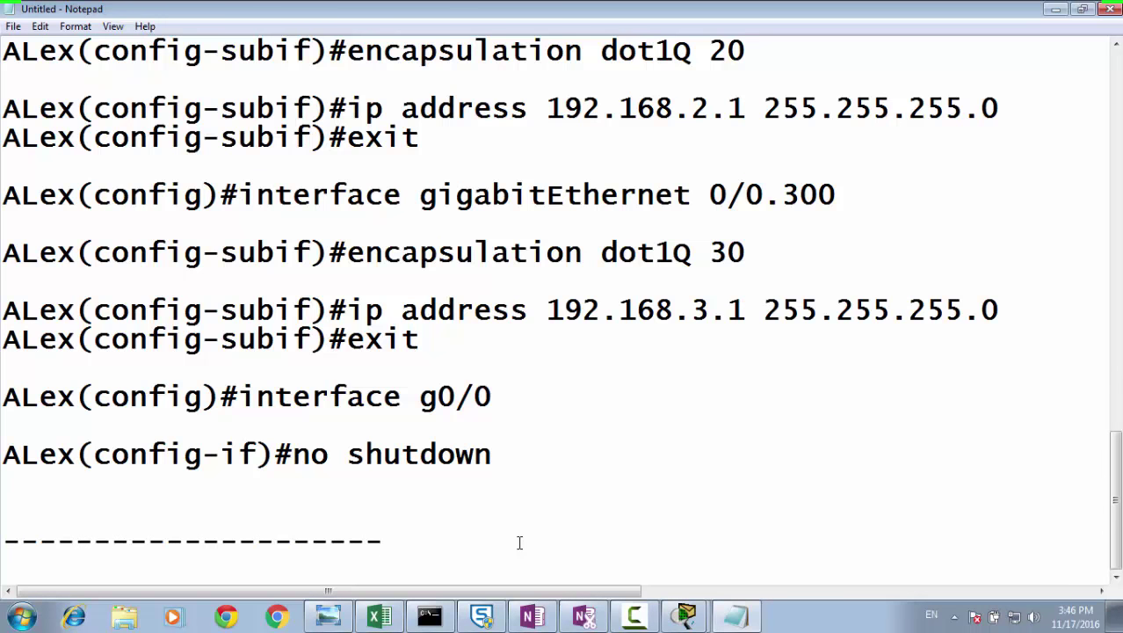
{"action": "type", "text": "Routed "}
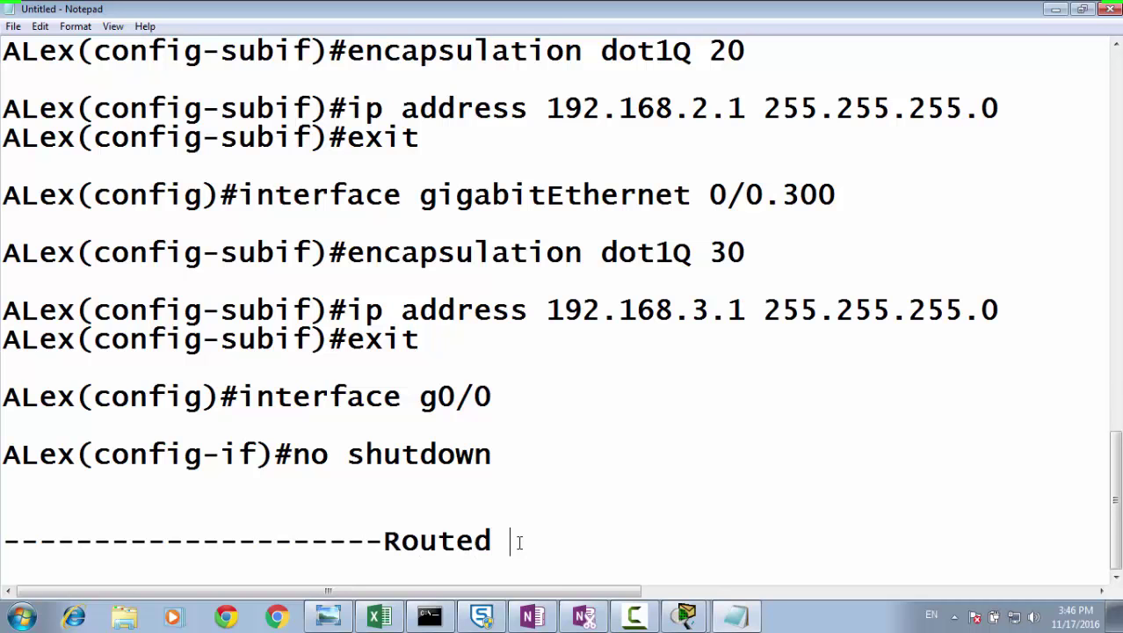
{"action": "type", "text": "Port"}
{"action": "key", "text": "Return"}
{"action": "key", "text": "Return"}
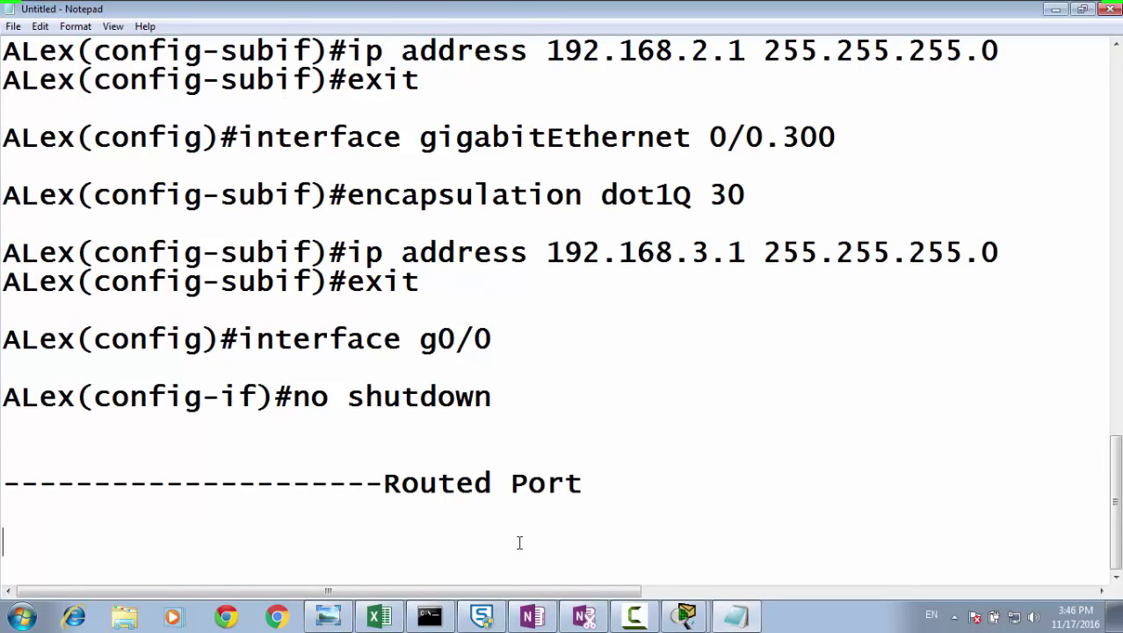
Step: Paste the copied switch session under the "Routed Port" heading
{"action": "key", "text": "ctrl+v"}
{"action": "scroll", "coordinate": [416, 355], "scroll_direction": "up", "scroll_amount": 15}
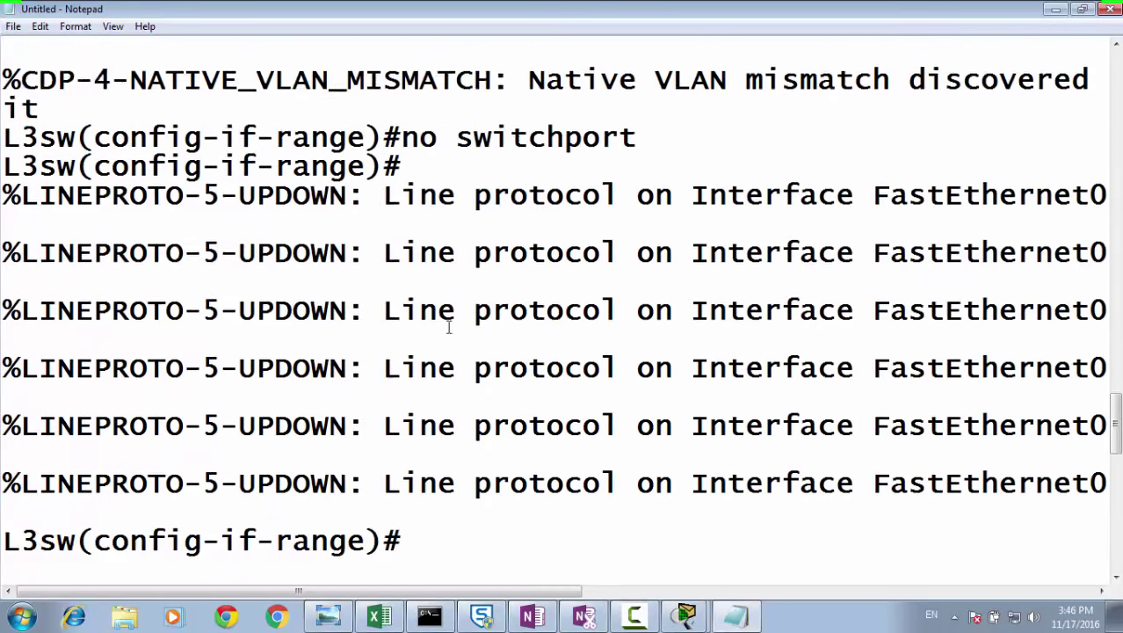
{"action": "scroll", "coordinate": [370, 277], "scroll_direction": "up", "scroll_amount": 11}
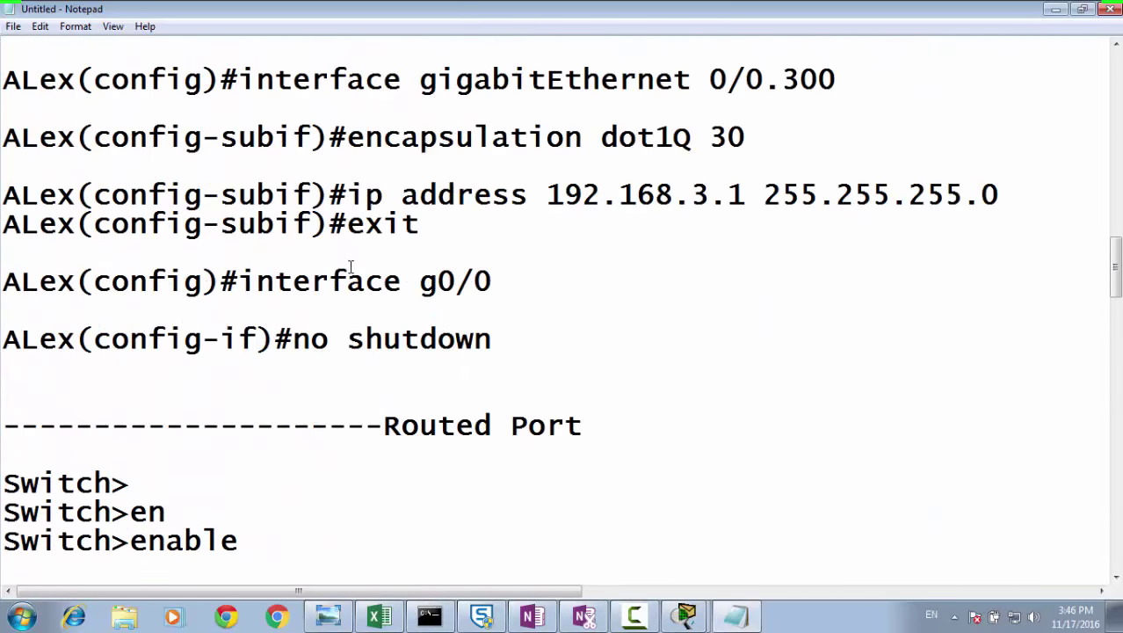
Step: Delete the "Switch>" and "Switch>en" lines, plus the "Enter configuration commands" message and the incomplete "hos" line
{"action": "scroll", "coordinate": [351, 248], "scroll_direction": "down", "scroll_amount": 4}
{"action": "left_click_drag", "start_coordinate": [187, 176], "coordinate": [2, 128]}
{"action": "key", "text": "Delete"}
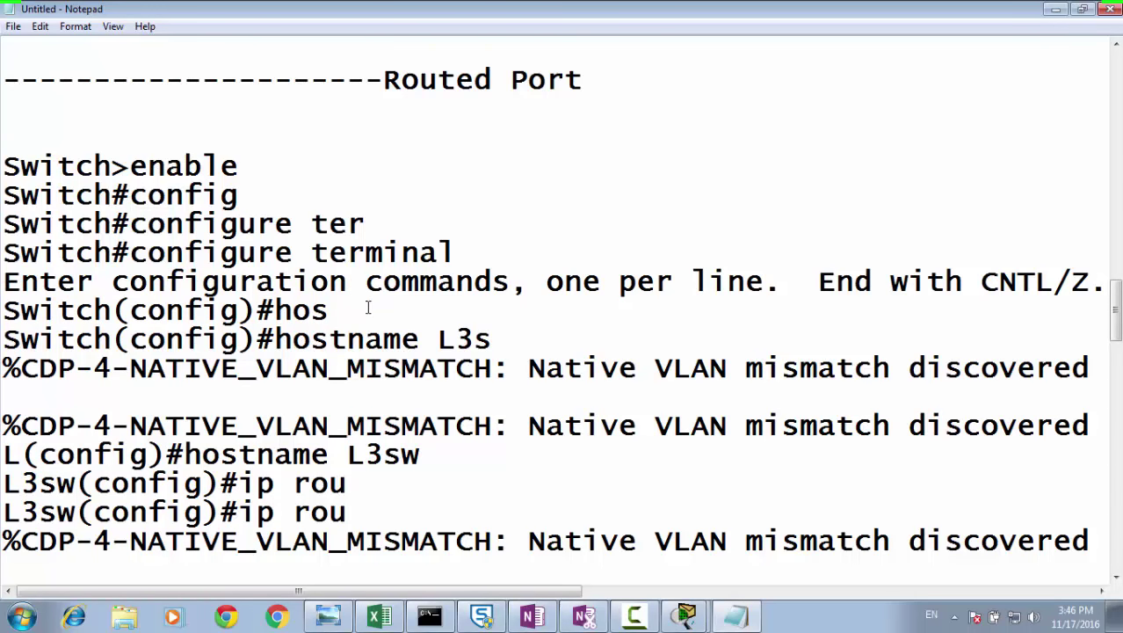
{"action": "left_click_drag", "start_coordinate": [368, 306], "coordinate": [219, 253]}
{"action": "left_click", "coordinate": [221, 254]}
{"action": "left_click_drag", "start_coordinate": [330, 310], "coordinate": [3, 281]}
{"action": "key", "text": "Delete"}
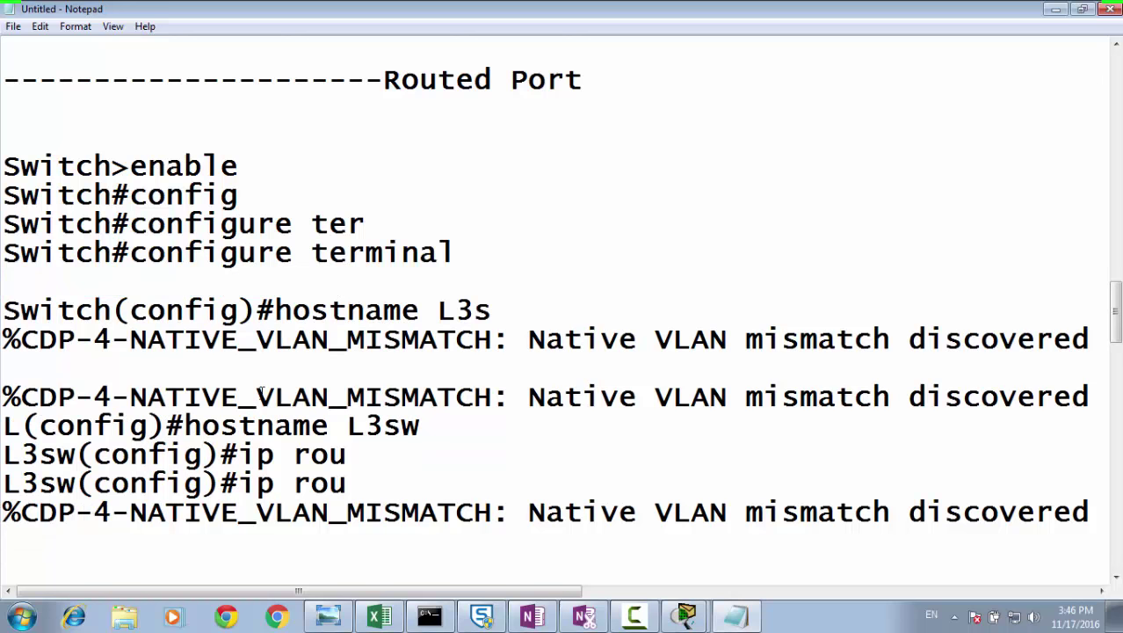
Step: Delete the two NATIVE_VLAN_MISMATCH messages between the "hostname L3s" and "hostname L3sw" lines
{"action": "double_click", "coordinate": [482, 396]}
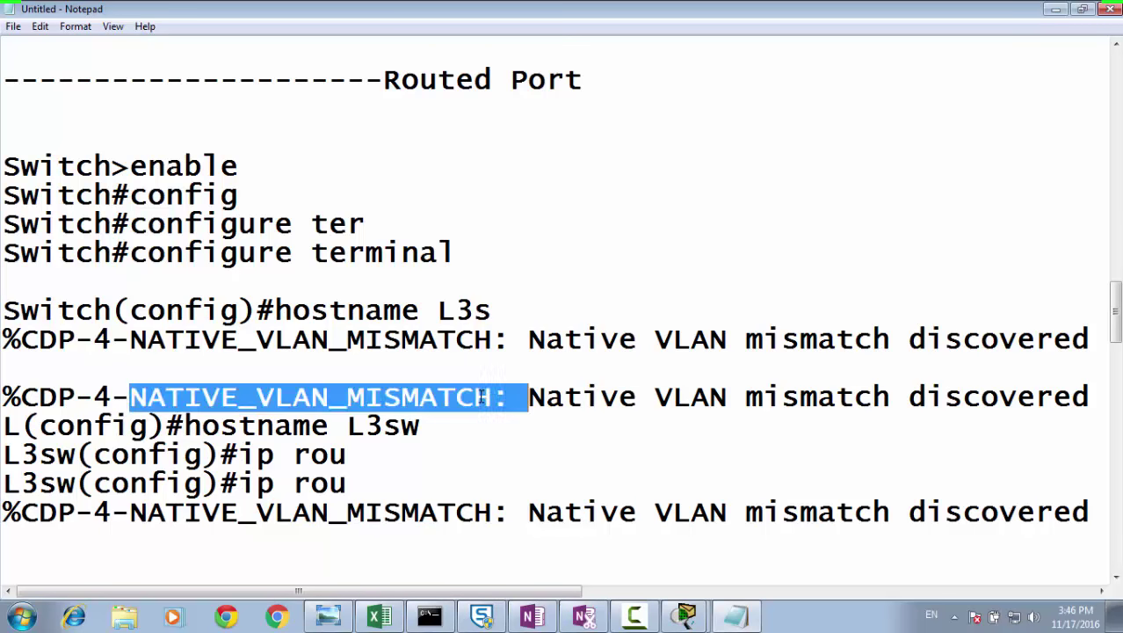
{"action": "left_click", "coordinate": [580, 396]}
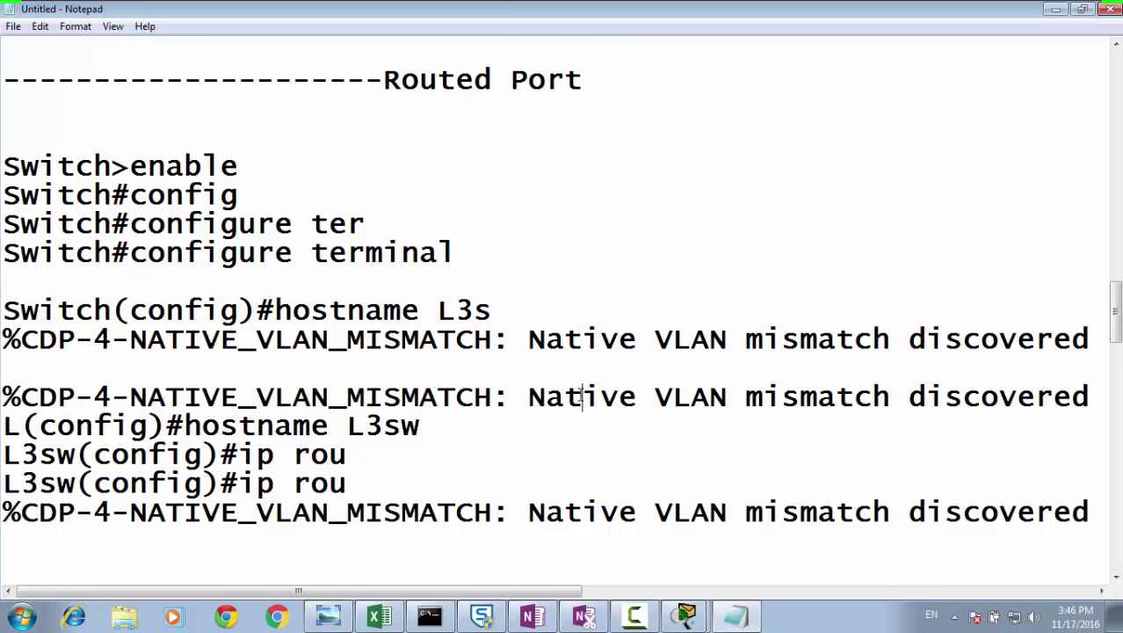
{"action": "key", "text": "End"}
{"action": "key", "text": "BackSpace"}
{"action": "key", "text": "BackSpace"}
{"action": "key", "text": "BackSpace"}
{"action": "key", "text": "BackSpace"}
{"action": "key", "text": "BackSpace"}
{"action": "key", "text": "BackSpace"}
{"action": "key", "text": "BackSpace"}
{"action": "key", "text": "BackSpace"}
{"action": "key", "text": "BackSpace"}
{"action": "key", "text": "BackSpace"}
{"action": "key", "text": "BackSpace"}
{"action": "key", "text": "BackSpace"}
{"action": "key", "text": "BackSpace"}
{"action": "key", "text": "BackSpace"}
{"action": "key", "text": "BackSpace"}
{"action": "key", "text": "BackSpace"}
{"action": "key", "text": "BackSpace"}
{"action": "key", "text": "BackSpace"}
{"action": "key", "text": "BackSpace"}
{"action": "key", "text": "BackSpace"}
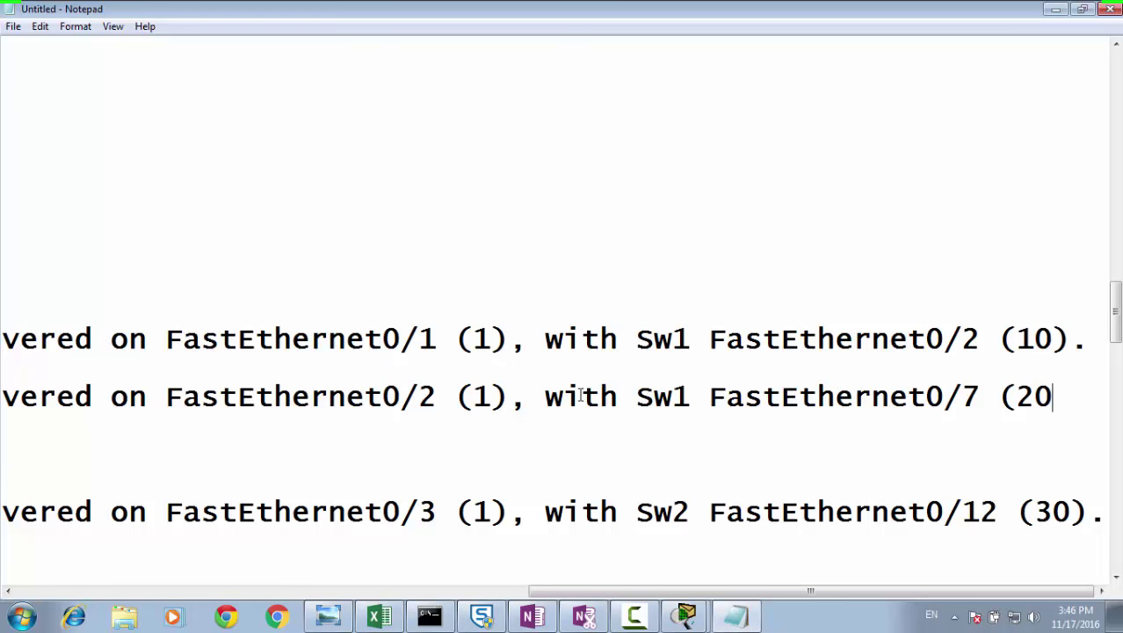
{"action": "key", "text": "BackSpace"}
{"action": "key", "text": "BackSpace"}
{"action": "key", "text": "BackSpace"}
{"action": "key", "text": "BackSpace"}
{"action": "key", "text": "BackSpace"}
{"action": "key", "text": "BackSpace"}
{"action": "key", "text": "BackSpace"}
{"action": "key", "text": "BackSpace"}
{"action": "key", "text": "BackSpace"}
{"action": "key", "text": "BackSpace"}
{"action": "key", "text": "BackSpace"}
{"action": "key", "text": "BackSpace"}
{"action": "key", "text": "BackSpace"}
{"action": "key", "text": "BackSpace"}
{"action": "key", "text": "BackSpace"}
{"action": "key", "text": "BackSpace"}
{"action": "key", "text": "BackSpace"}
{"action": "key", "text": "BackSpace"}
{"action": "key", "text": "BackSpace"}
{"action": "key", "text": "BackSpace"}
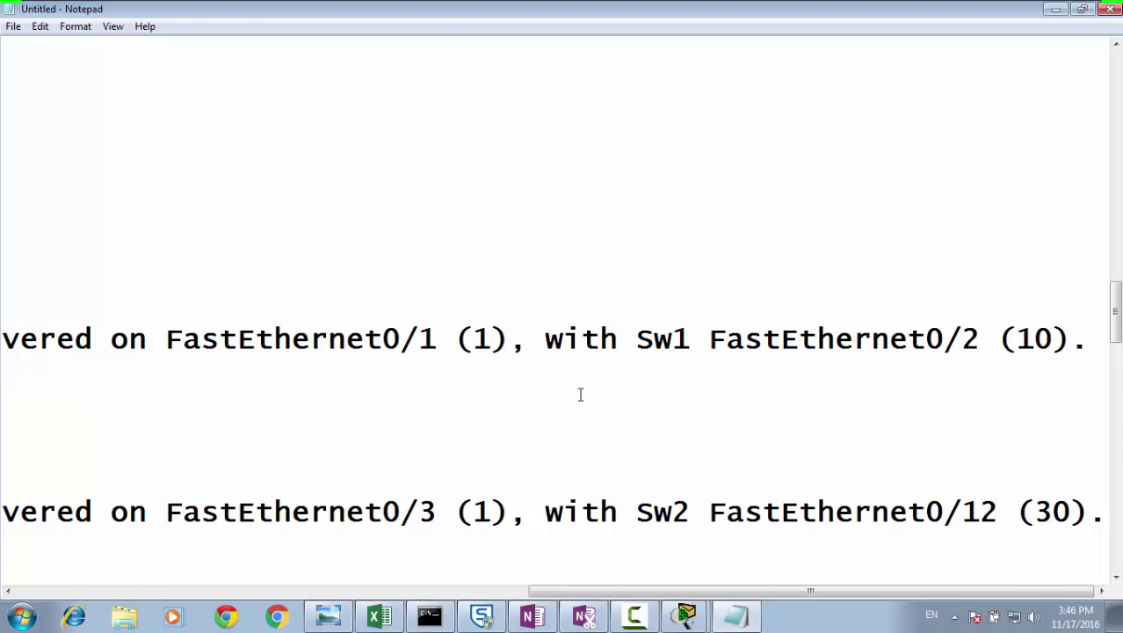
{"action": "key", "text": "BackSpace"}
{"action": "key", "text": "BackSpace"}
{"action": "key", "text": "BackSpace"}
{"action": "key", "text": "BackSpace"}
{"action": "key", "text": "BackSpace"}
{"action": "key", "text": "BackSpace"}
{"action": "key", "text": "BackSpace"}
{"action": "key", "text": "BackSpace"}
{"action": "key", "text": "BackSpace"}
{"action": "key", "text": "BackSpace"}
{"action": "key", "text": "BackSpace"}
{"action": "key", "text": "BackSpace"}
{"action": "key", "text": "BackSpace"}
{"action": "key", "text": "BackSpace"}
{"action": "key", "text": "BackSpace"}
{"action": "key", "text": "BackSpace"}
{"action": "key", "text": "BackSpace"}
{"action": "key", "text": "BackSpace"}
{"action": "key", "text": "BackSpace"}
{"action": "key", "text": "BackSpace"}
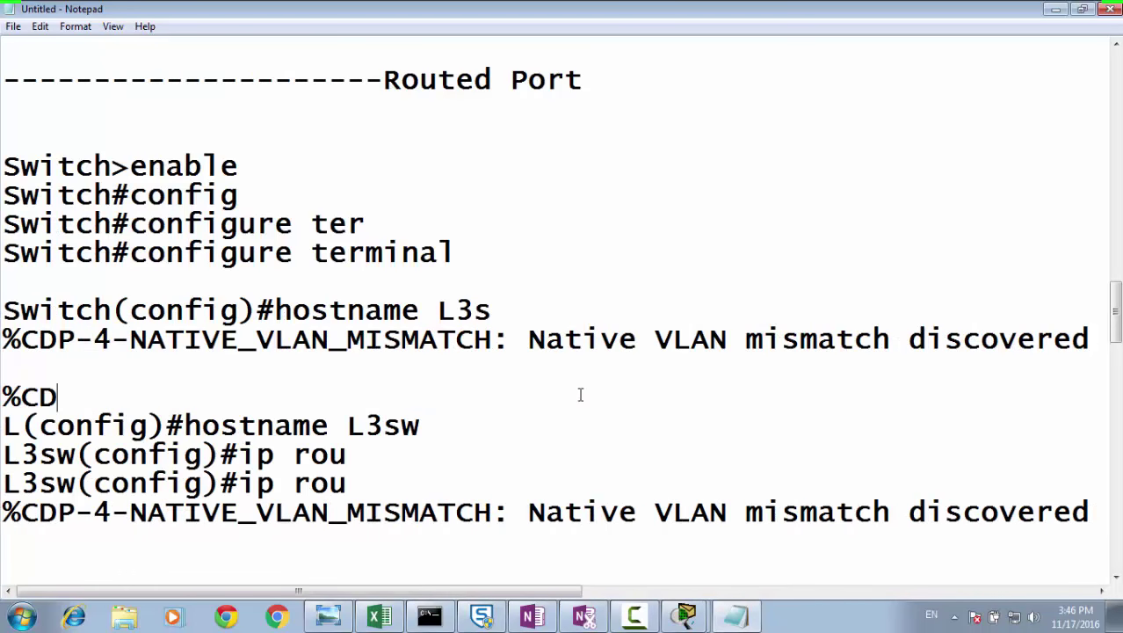
{"action": "key", "text": "BackSpace"}
{"action": "key", "text": "BackSpace"}
{"action": "key", "text": "BackSpace"}
{"action": "key", "text": "BackSpace"}
{"action": "key", "text": "BackSpace"}
{"action": "key", "text": "BackSpace"}
{"action": "key", "text": "BackSpace"}
{"action": "key", "text": "BackSpace"}
{"action": "key", "text": "BackSpace"}
{"action": "key", "text": "BackSpace"}
{"action": "key", "text": "BackSpace"}
{"action": "key", "text": "BackSpace"}
{"action": "key", "text": "BackSpace"}
{"action": "key", "text": "BackSpace"}
{"action": "key", "text": "BackSpace"}
{"action": "key", "text": "BackSpace"}
{"action": "key", "text": "BackSpace"}
{"action": "key", "text": "BackSpace"}
{"action": "key", "text": "BackSpace"}
{"action": "key", "text": "BackSpace"}
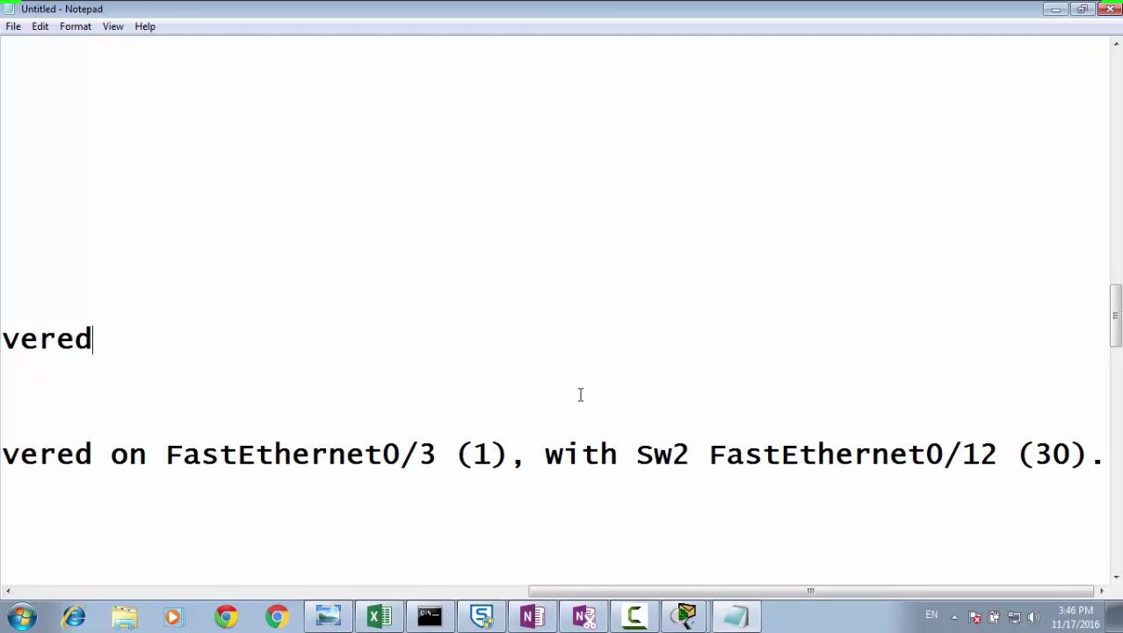
{"action": "key", "text": "BackSpace"}
{"action": "key", "text": "BackSpace"}
{"action": "key", "text": "BackSpace"}
{"action": "key", "text": "BackSpace"}
{"action": "key", "text": "BackSpace"}
{"action": "key", "text": "BackSpace"}
{"action": "key", "text": "BackSpace"}
{"action": "key", "text": "BackSpace"}
{"action": "key", "text": "BackSpace"}
{"action": "key", "text": "BackSpace"}
{"action": "key", "text": "BackSpace"}
{"action": "key", "text": "BackSpace"}
{"action": "key", "text": "BackSpace"}
{"action": "key", "text": "BackSpace"}
{"action": "key", "text": "BackSpace"}
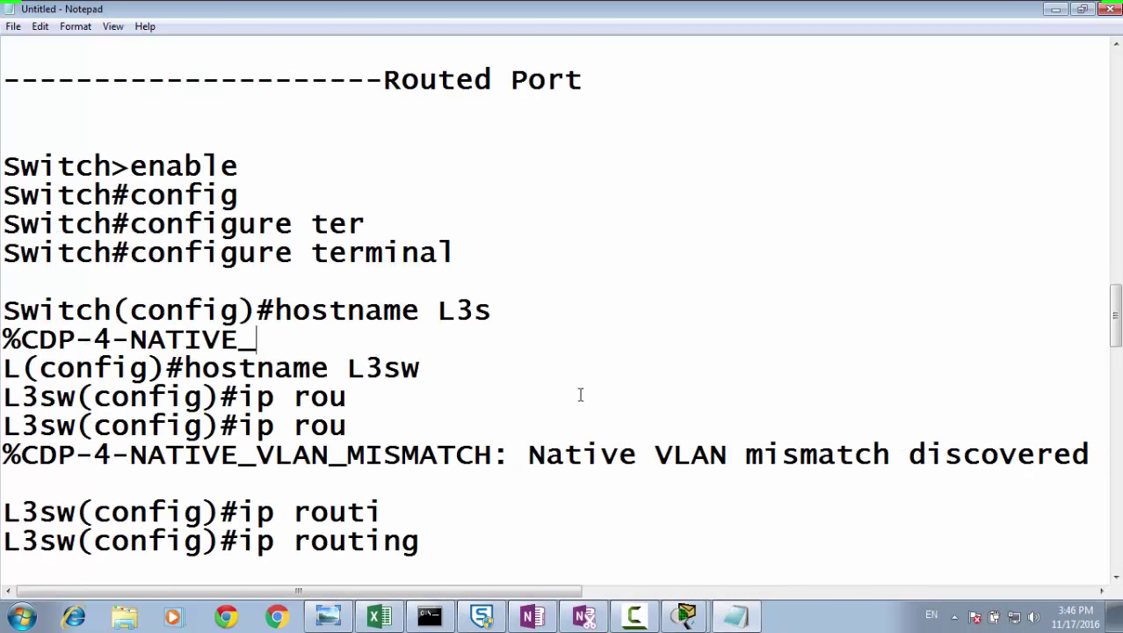
{"action": "key", "text": "BackSpace"}
{"action": "key", "text": "BackSpace"}
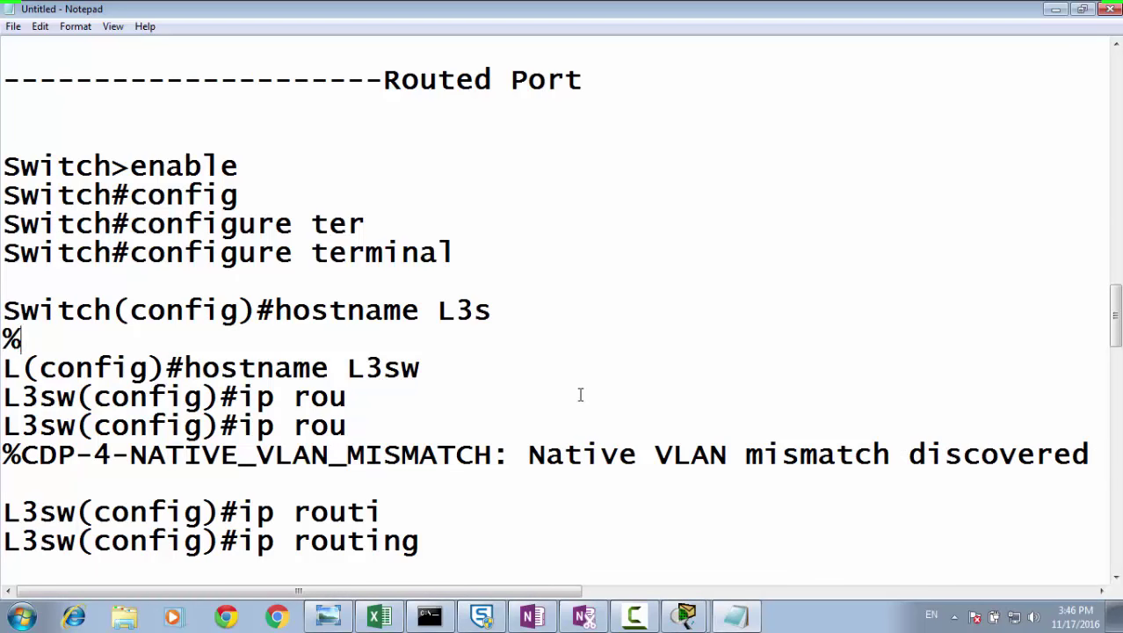
Step: Add a blank line after "hostname L3sw" and delete the incomplete "ip rou" and "ip routi" entries with their mismatch message
{"action": "left_click", "coordinate": [453, 367]}
{"action": "key", "text": "Return"}
{"action": "scroll", "coordinate": [422, 351], "scroll_direction": "down", "scroll_amount": 2}
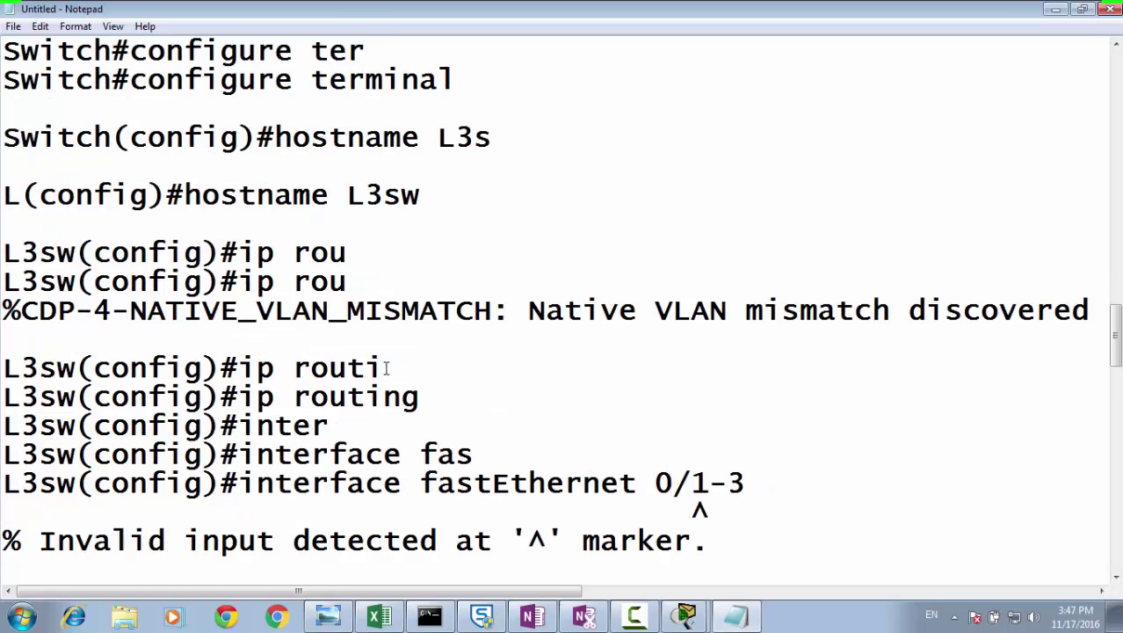
{"action": "left_click_drag", "start_coordinate": [383, 369], "coordinate": [4, 252]}
{"action": "key", "text": "BackSpace"}
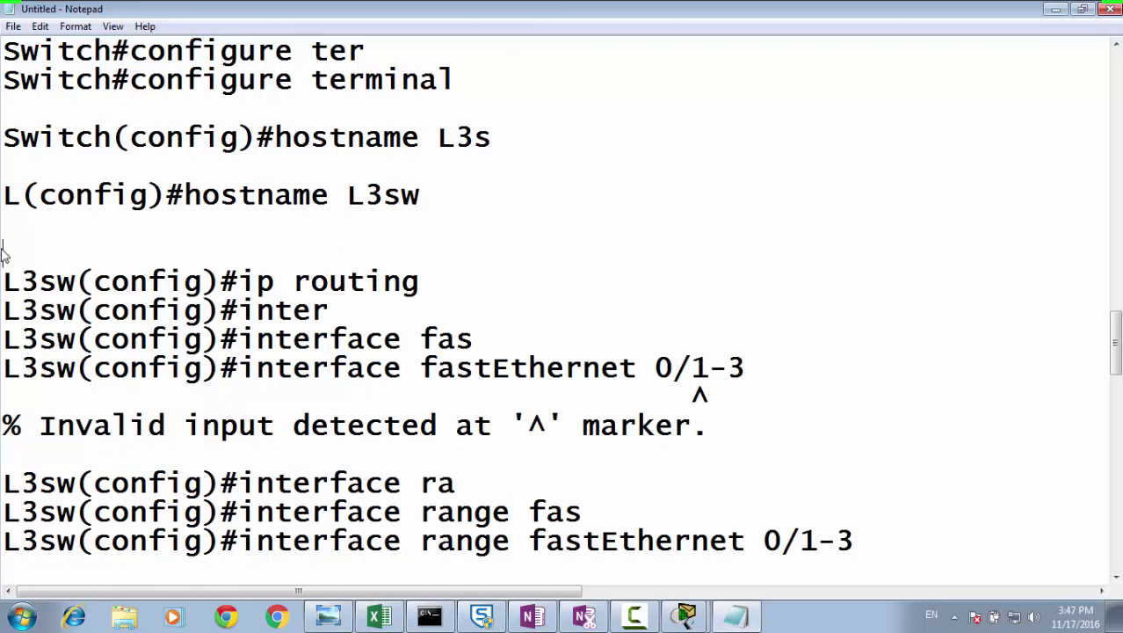
Step: Delete the lines between "ip routing" and "interface range fastEthernet 0/1-3", including the rejected interface command and its error
{"action": "left_click_drag", "start_coordinate": [490, 336], "coordinate": [3, 319]}
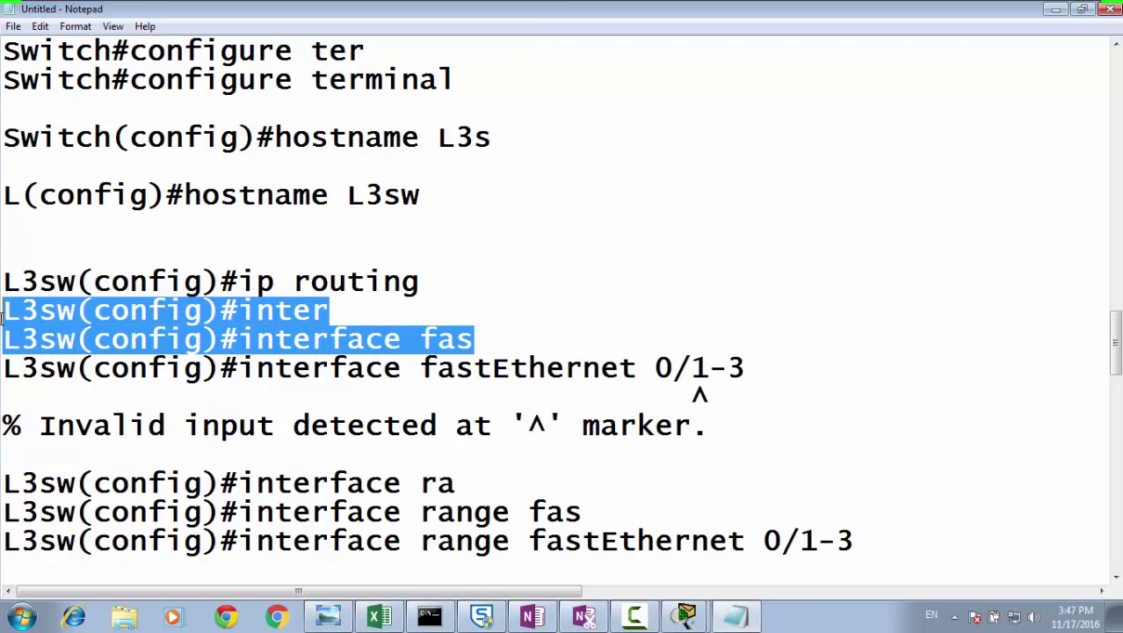
{"action": "scroll", "coordinate": [413, 439], "scroll_direction": "down", "scroll_amount": 2}
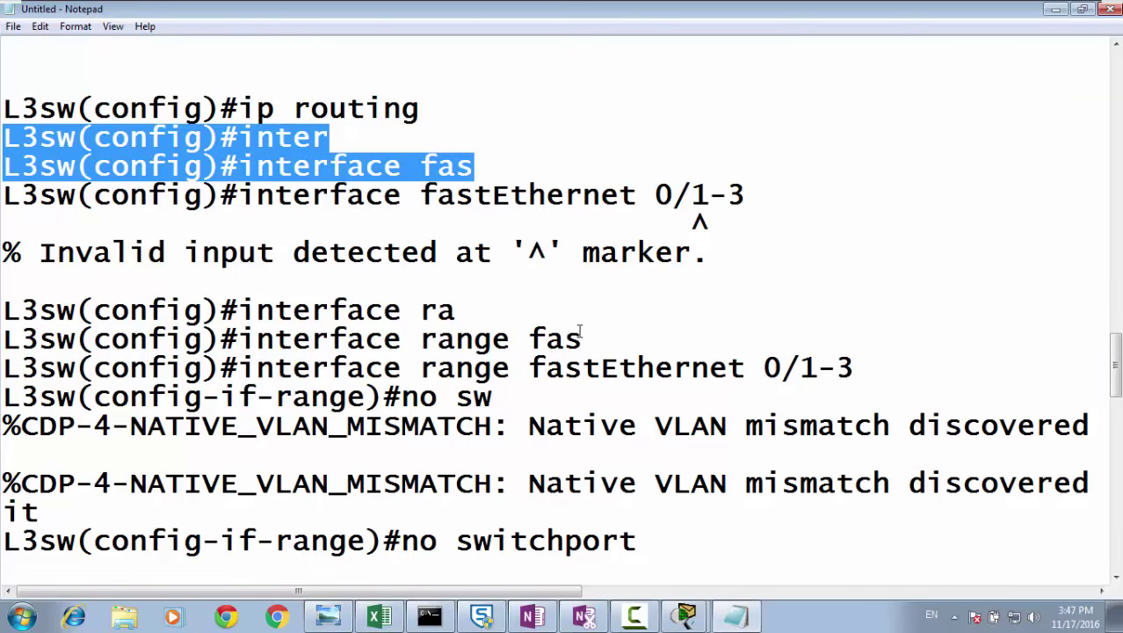
{"action": "left_click_drag", "start_coordinate": [603, 327], "coordinate": [3, 148]}
{"action": "key", "text": "Delete"}
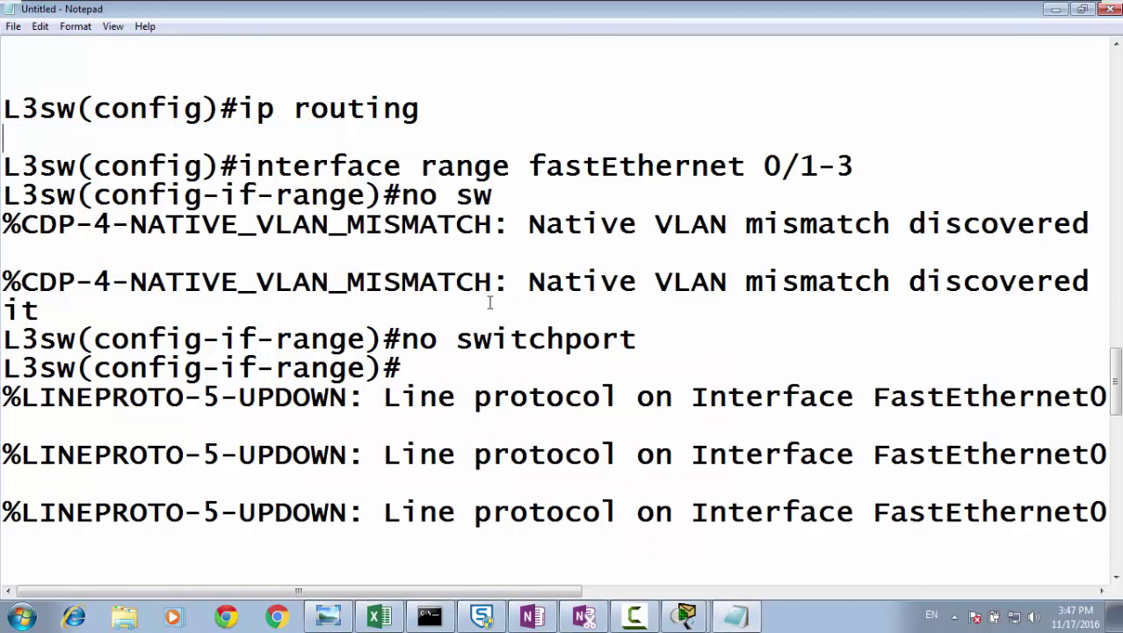
Step: Delete the incomplete "no sw" entry with its mismatch messages and the line protocol messages following "no switchport"
{"action": "left_click_drag", "start_coordinate": [489, 303], "coordinate": [7, 200]}
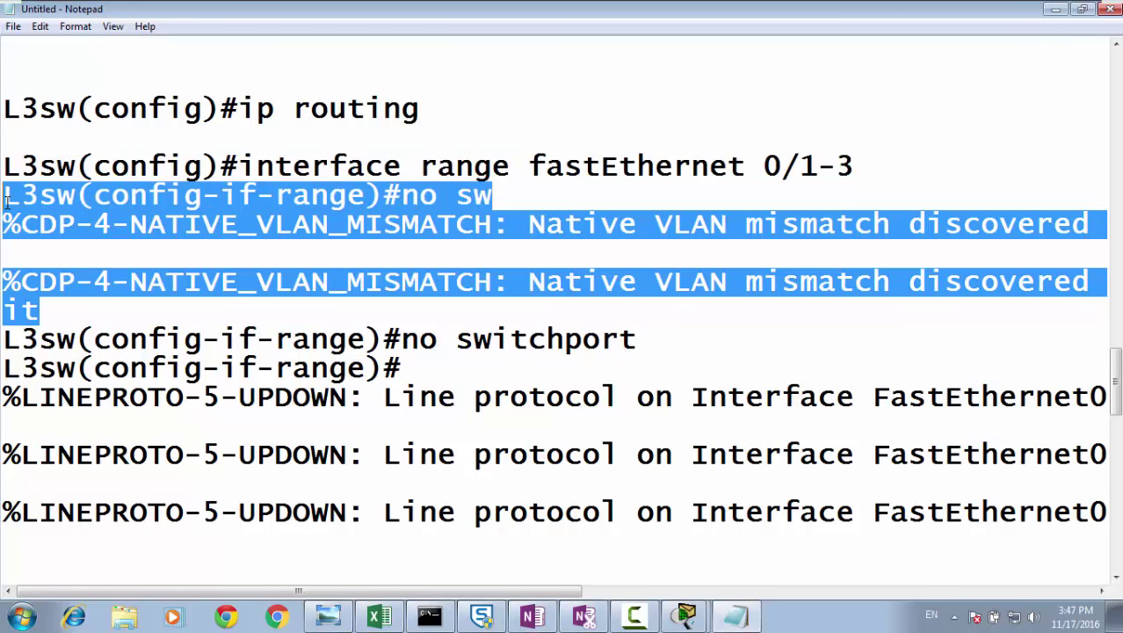
{"action": "key", "text": "Delete"}
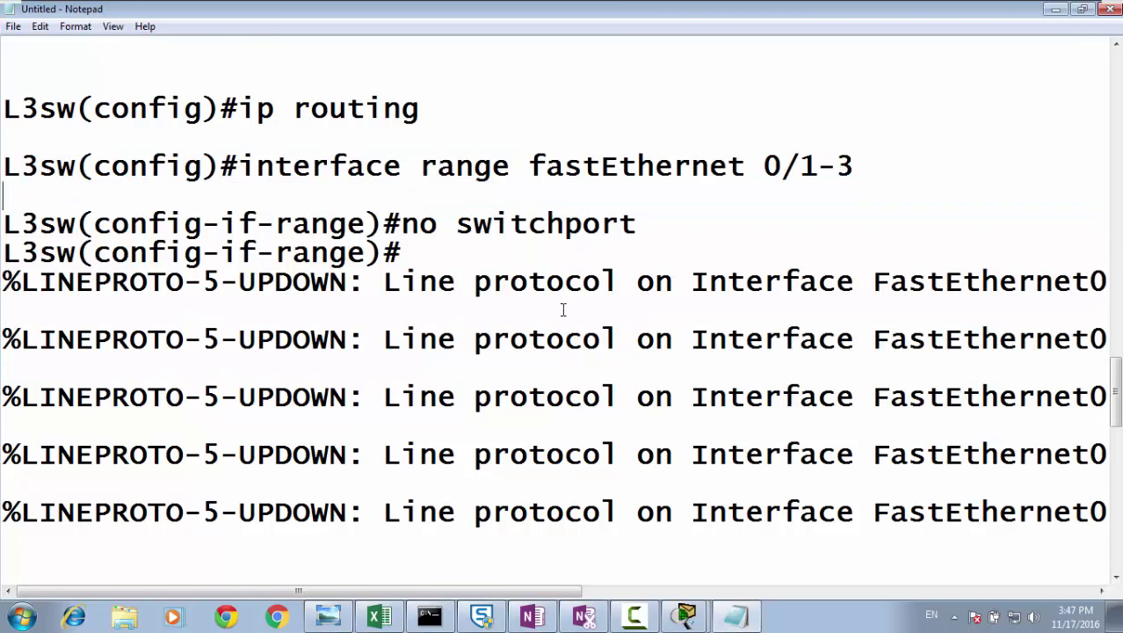
{"action": "scroll", "coordinate": [457, 388], "scroll_direction": "down", "scroll_amount": 3}
{"action": "left_click_drag", "start_coordinate": [464, 349], "coordinate": [4, 426]}
{"action": "key", "text": "ctrl+v"}
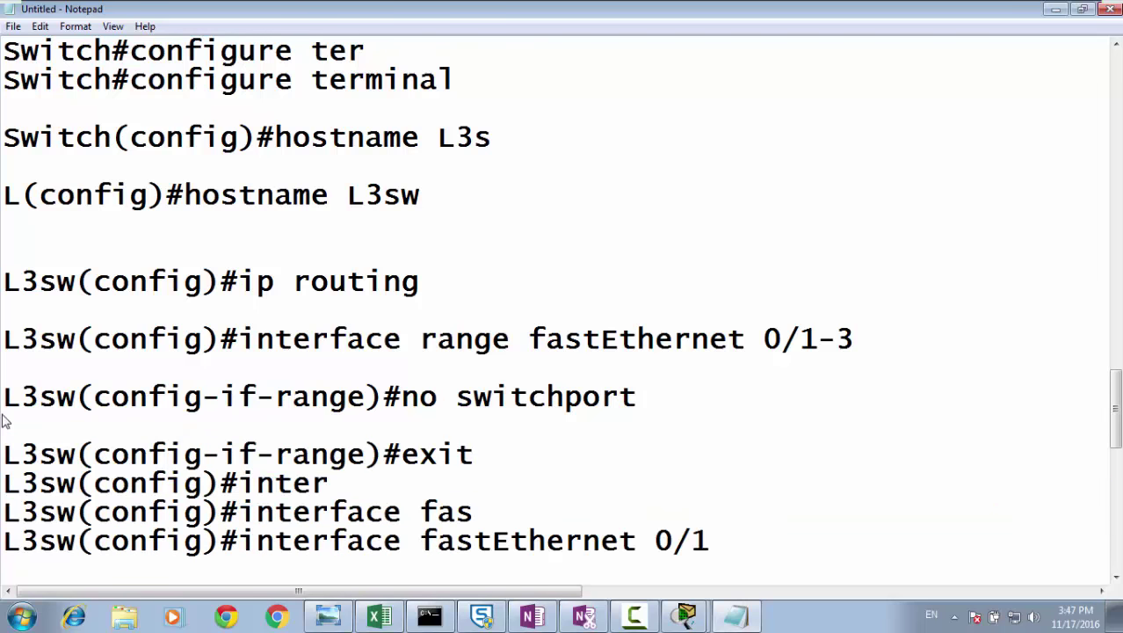
Step: Delete the incomplete "inter" and "interface fas" lines above "interface fastEthernet 0/1"
{"action": "scroll", "coordinate": [219, 345], "scroll_direction": "down", "scroll_amount": 3}
{"action": "left_click_drag", "start_coordinate": [501, 255], "coordinate": [2, 227]}
{"action": "key", "text": "Delete"}
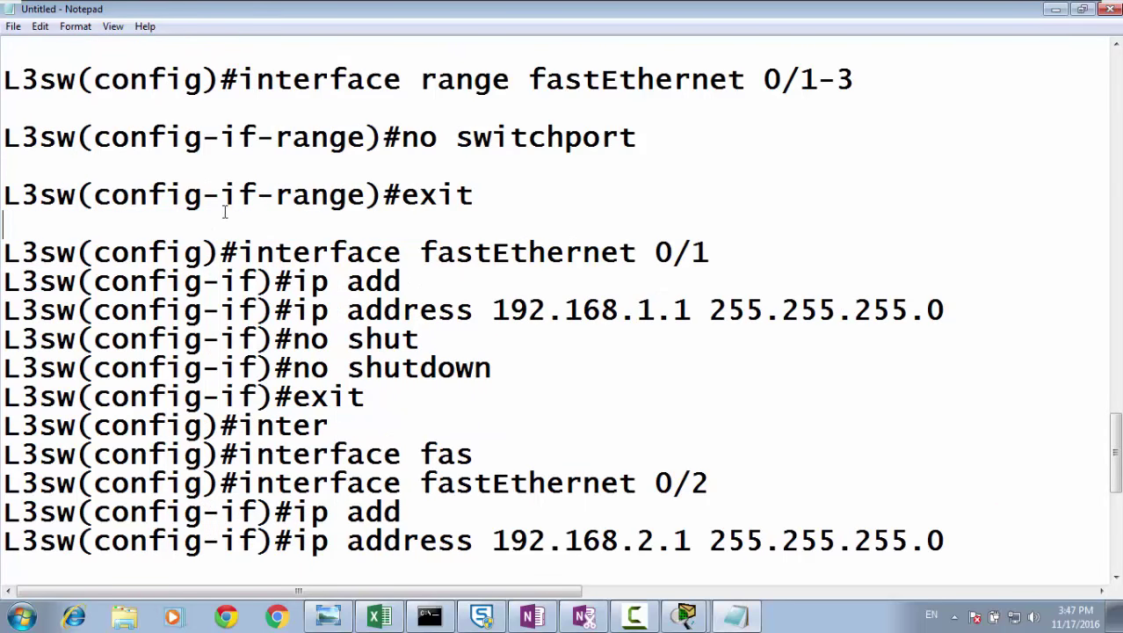
Step: Delete the incomplete "inter" and "interface fas" lines above "interface fastEthernet 0/2"
{"action": "left_click_drag", "start_coordinate": [2, 455], "coordinate": [169, 454]}
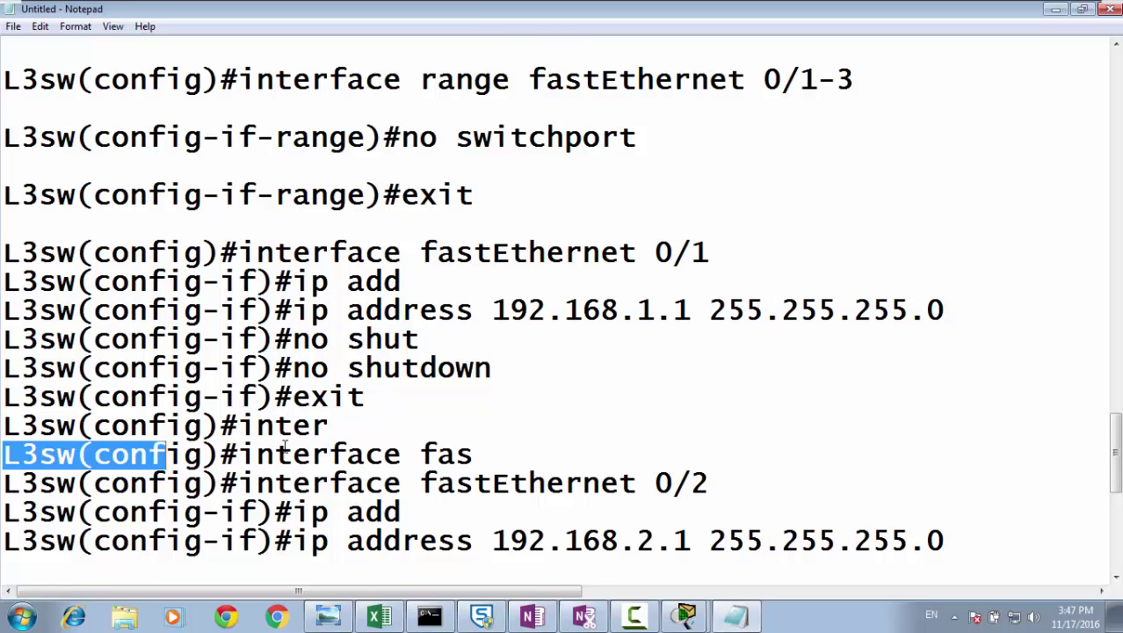
{"action": "left_click", "coordinate": [474, 454]}
{"action": "left_click_drag", "start_coordinate": [475, 454], "coordinate": [2, 427]}
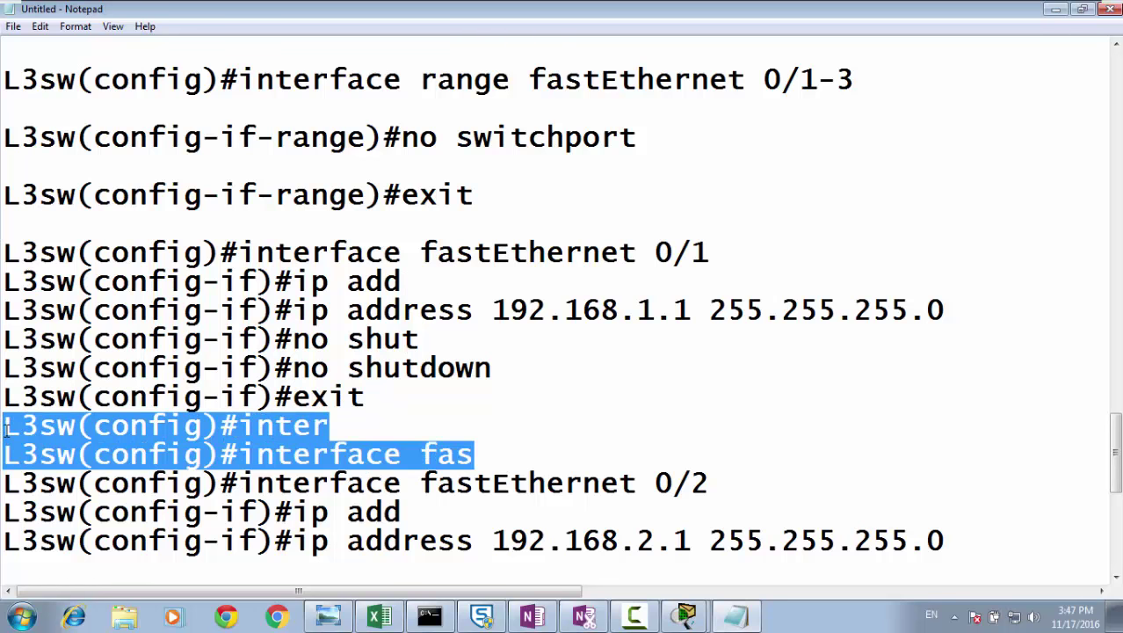
{"action": "key", "text": "Delete"}
Step: Delete the VLAN mismatch messages in the fastEthernet 0/2 section and the incomplete "inter" and "interface fas" lines above "interface fastEthernet 0/3"
{"action": "scroll", "coordinate": [463, 425], "scroll_direction": "down", "scroll_amount": 2}
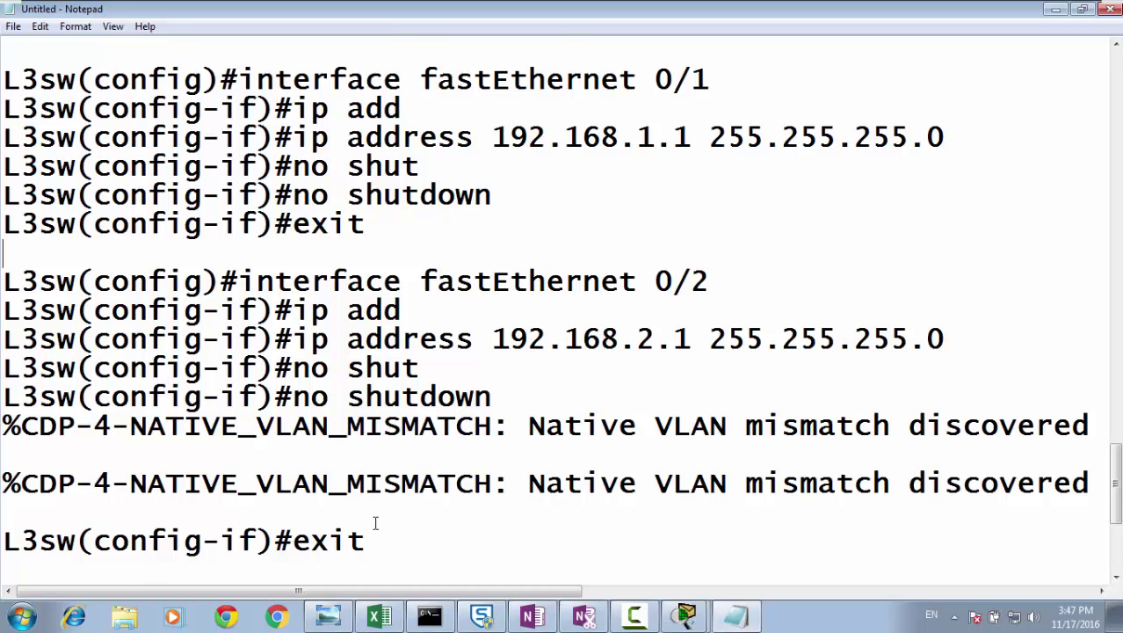
{"action": "left_click_drag", "start_coordinate": [4, 512], "coordinate": [2, 428]}
{"action": "key", "text": "Delete"}
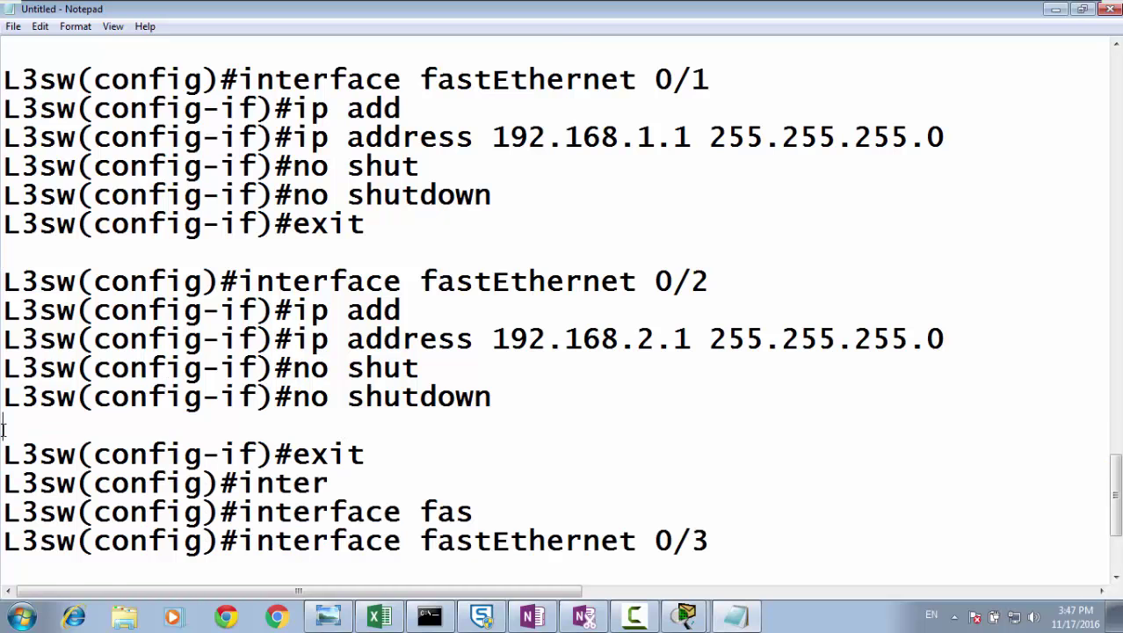
{"action": "scroll", "coordinate": [571, 326], "scroll_direction": "down", "scroll_amount": 2}
{"action": "left_click", "coordinate": [499, 306]}
{"action": "left_click_drag", "start_coordinate": [500, 306], "coordinate": [3, 288]}
{"action": "key", "text": "Delete"}
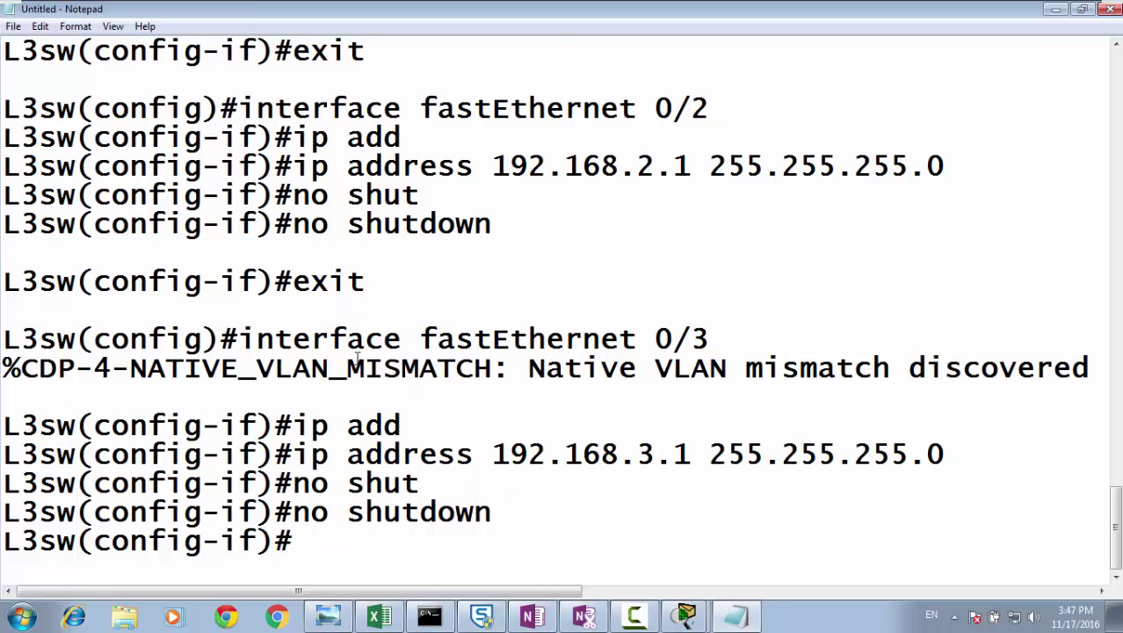
Step: Delete the mismatch message and the incomplete "ip add" and "no shut" entries under "interface fastEthernet 0/3"
{"action": "left_click_drag", "start_coordinate": [402, 425], "coordinate": [3, 374]}
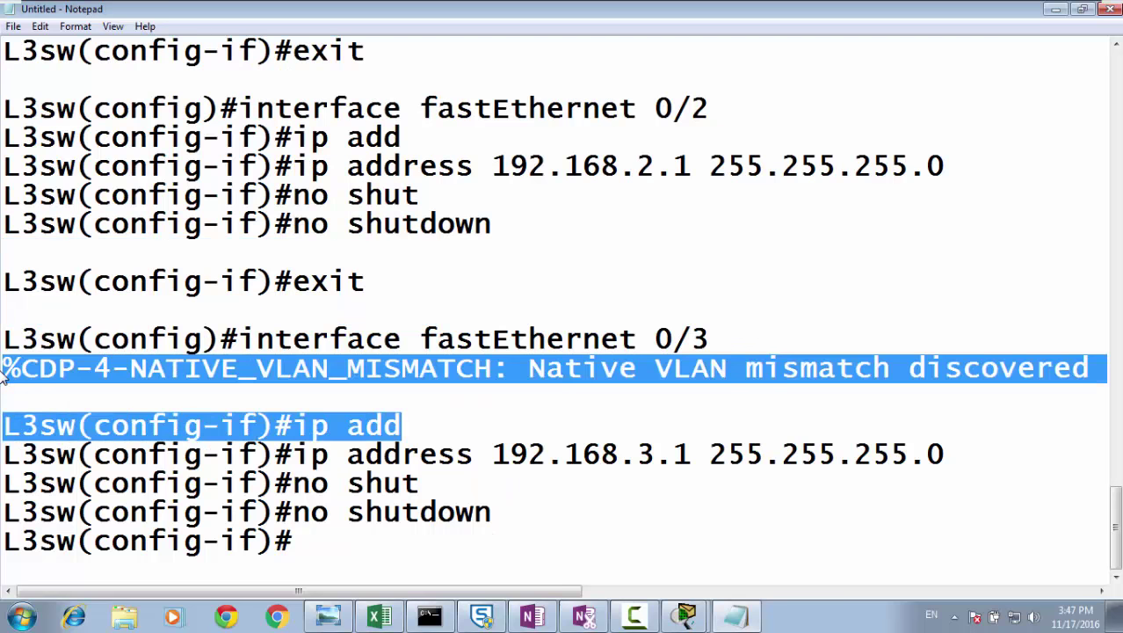
{"action": "key", "text": "Delete"}
{"action": "left_click_drag", "start_coordinate": [427, 485], "coordinate": [13, 473]}
{"action": "key", "text": "Delete"}
Step: Remove the blank lines within the fastEthernet 0/3 commands and before "exit" in the fastEthernet 0/2 section
{"action": "key", "text": "BackSpace"}
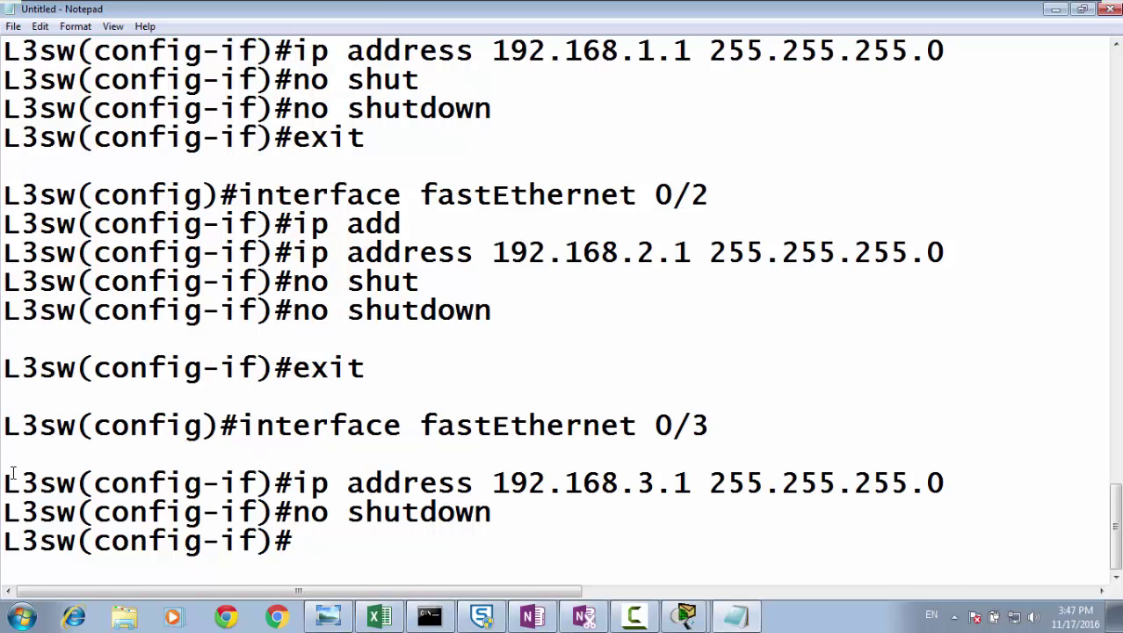
{"action": "key", "text": "BackSpace"}
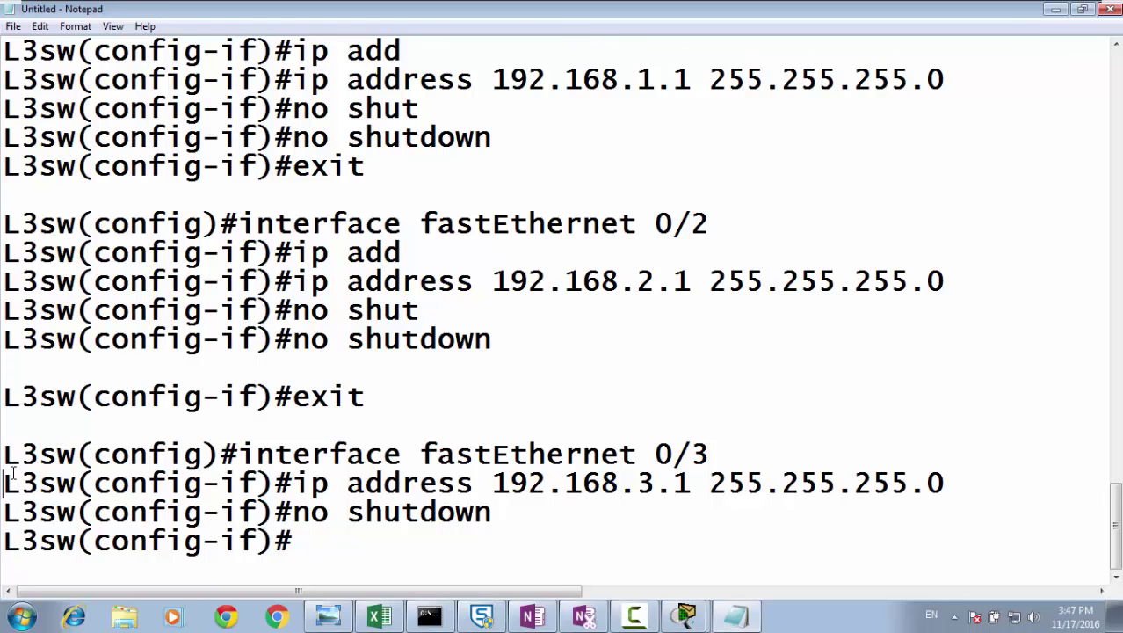
{"action": "key", "text": "BackSpace"}
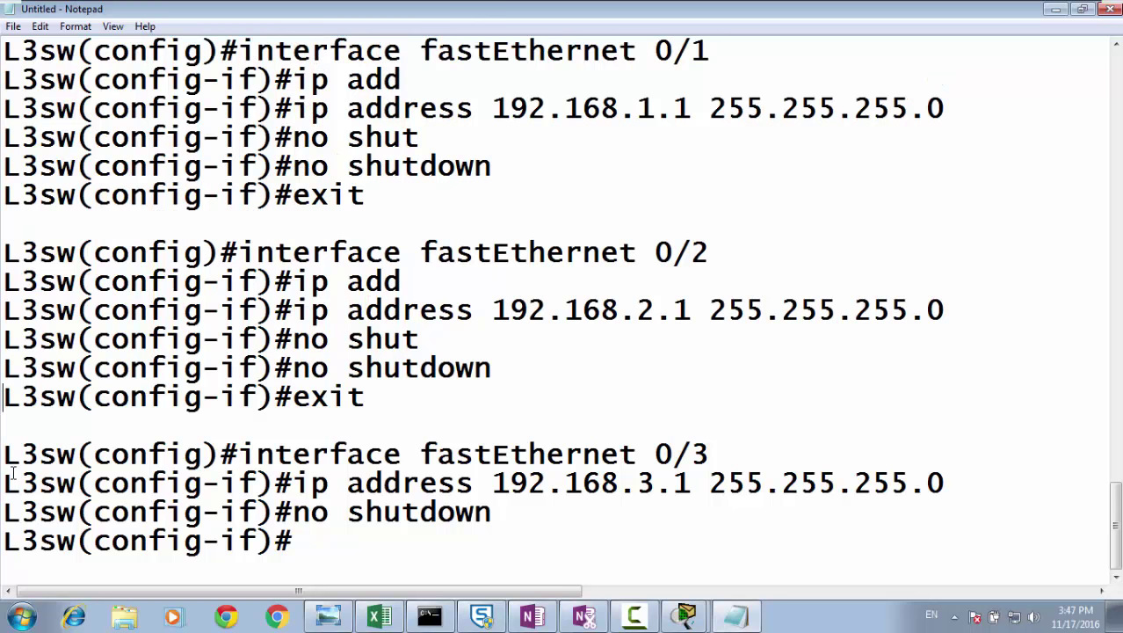
Step: Return to the Packet Tracer topology and give PC0 the static IP address 192.168.1.2 with subnet mask 255.255.255.0
{"action": "left_click", "coordinate": [1055, 9]}
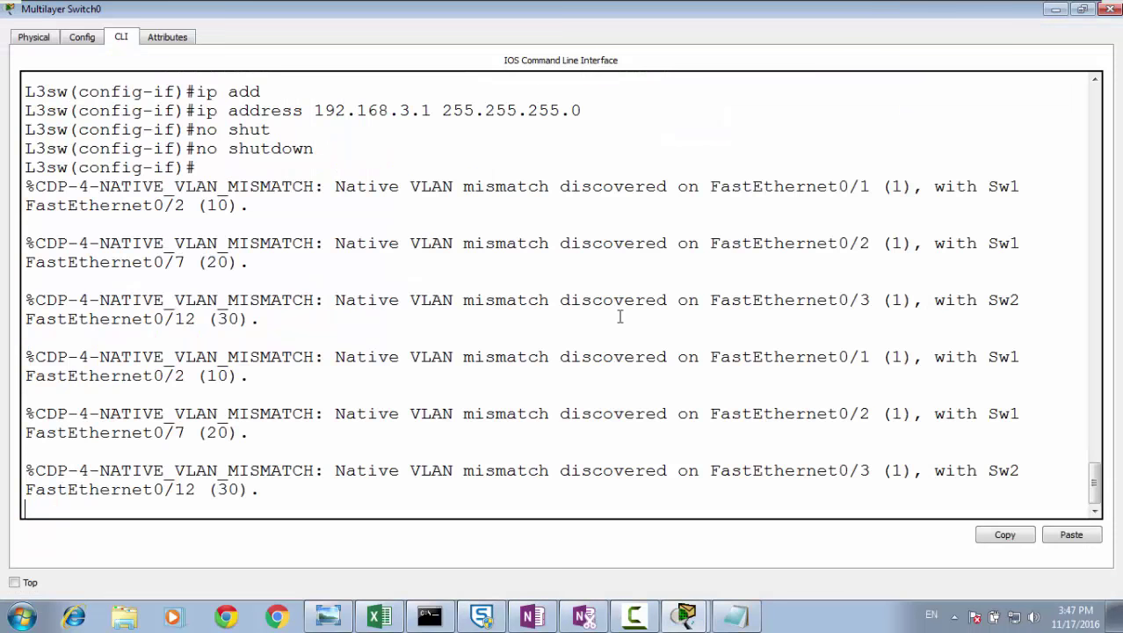
{"action": "left_click", "coordinate": [1107, 11]}
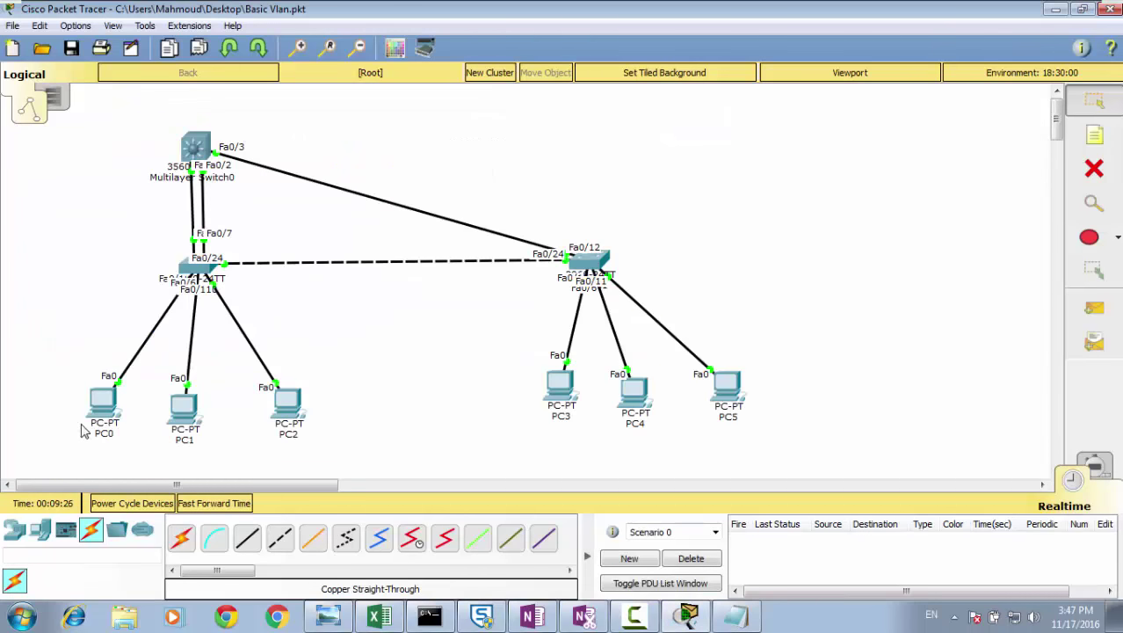
{"action": "left_click", "coordinate": [97, 420]}
{"action": "left_click", "coordinate": [349, 148]}
{"action": "left_click", "coordinate": [334, 200]}
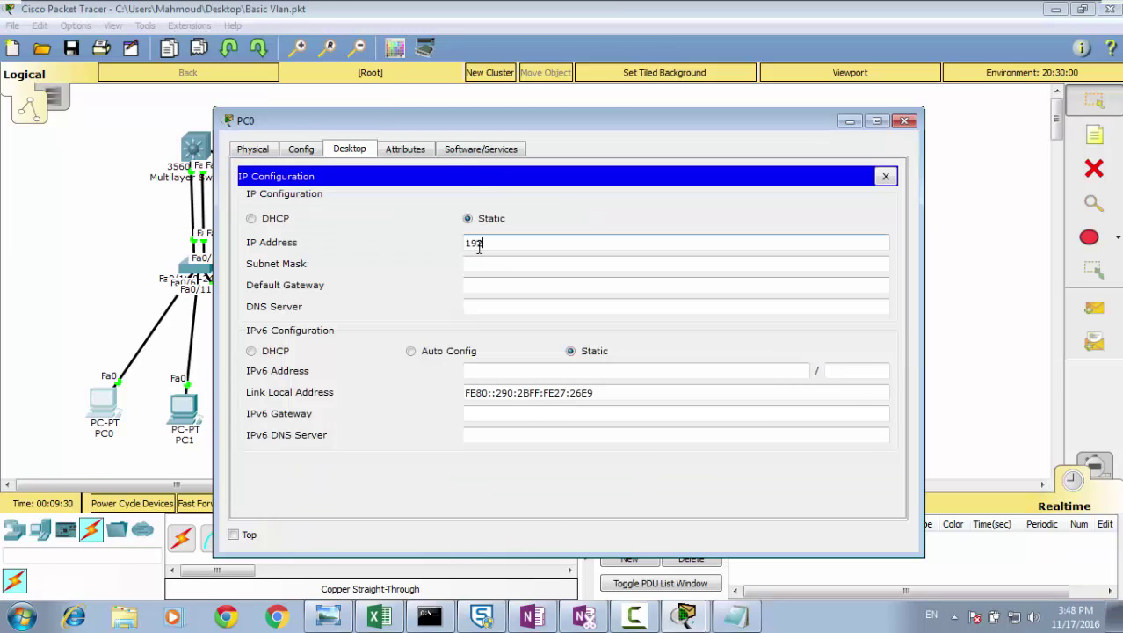
{"action": "type", "text": "192.168.1.2"}
{"action": "left_click", "coordinate": [484, 263]}
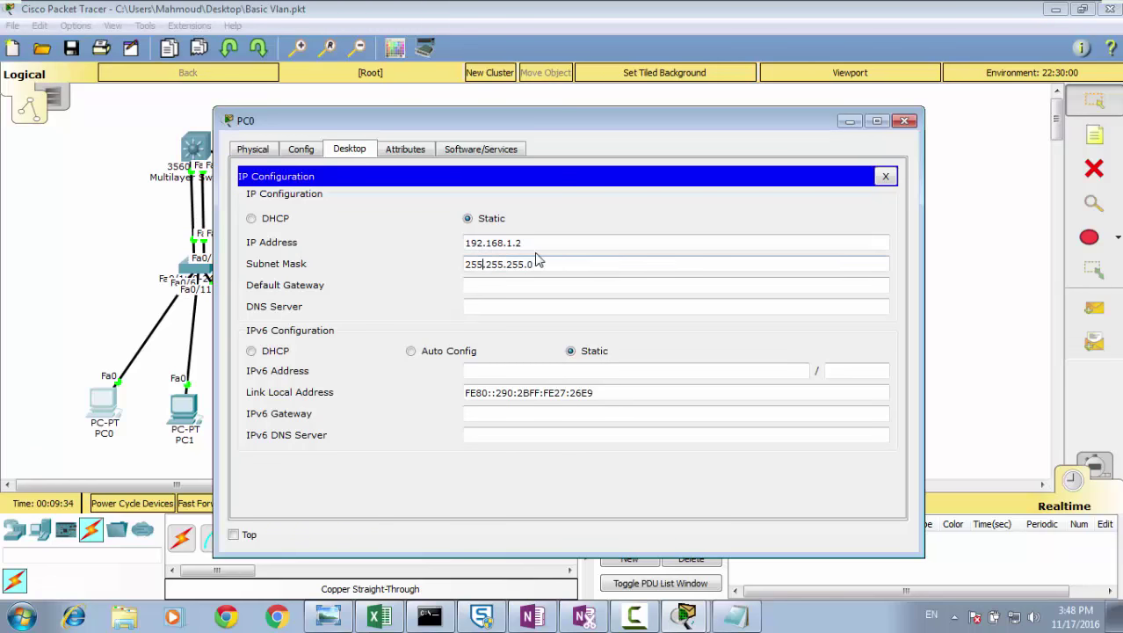
Step: Set PC0's default gateway to 192.168.1.1 by reusing its IP address, and copy the gateway address
{"action": "left_click_drag", "start_coordinate": [525, 242], "coordinate": [449, 242]}
{"action": "key", "text": "ctrl+c"}
{"action": "left_click", "coordinate": [478, 282]}
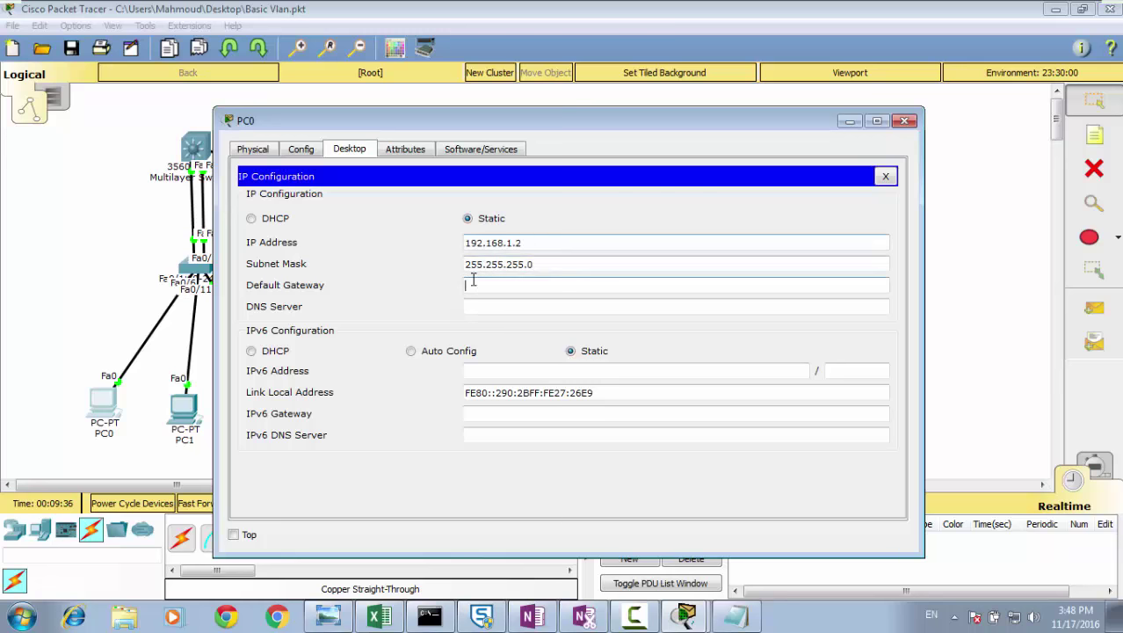
{"action": "key", "text": "ctrl+v"}
{"action": "key", "text": "BackSpace"}
{"action": "left_click_drag", "start_coordinate": [540, 284], "coordinate": [394, 278]}
{"action": "key", "text": "ctrl+c"}
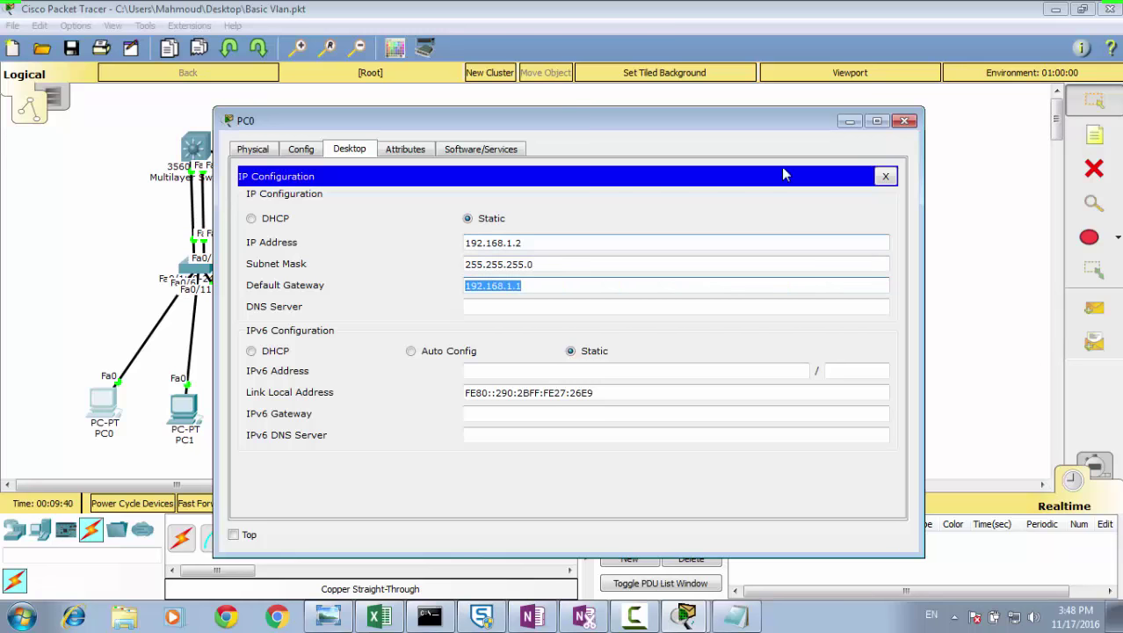
{"action": "left_click", "coordinate": [905, 121]}
Step: Configure PC3 with static IP address 192.168.1.3, subnet mask 255.255.255.0 and default gateway 192.168.1.1
{"action": "left_click", "coordinate": [571, 393]}
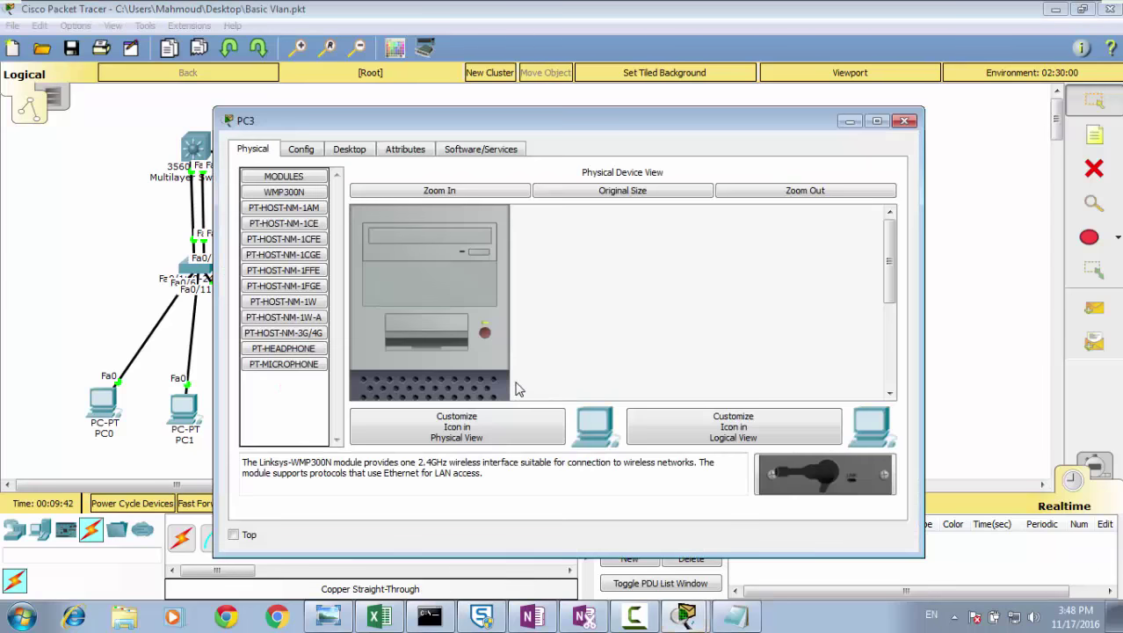
{"action": "left_click", "coordinate": [349, 149]}
{"action": "left_click", "coordinate": [332, 204]}
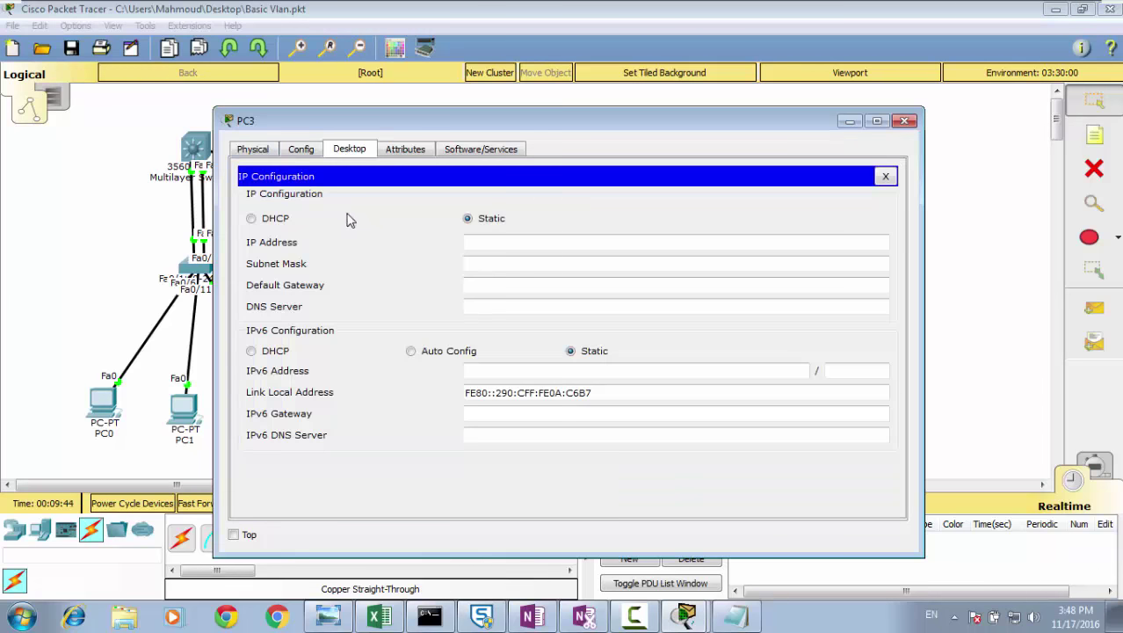
{"action": "left_click", "coordinate": [476, 242]}
{"action": "key", "text": "ctrl+v"}
{"action": "left_click", "coordinate": [521, 307]}
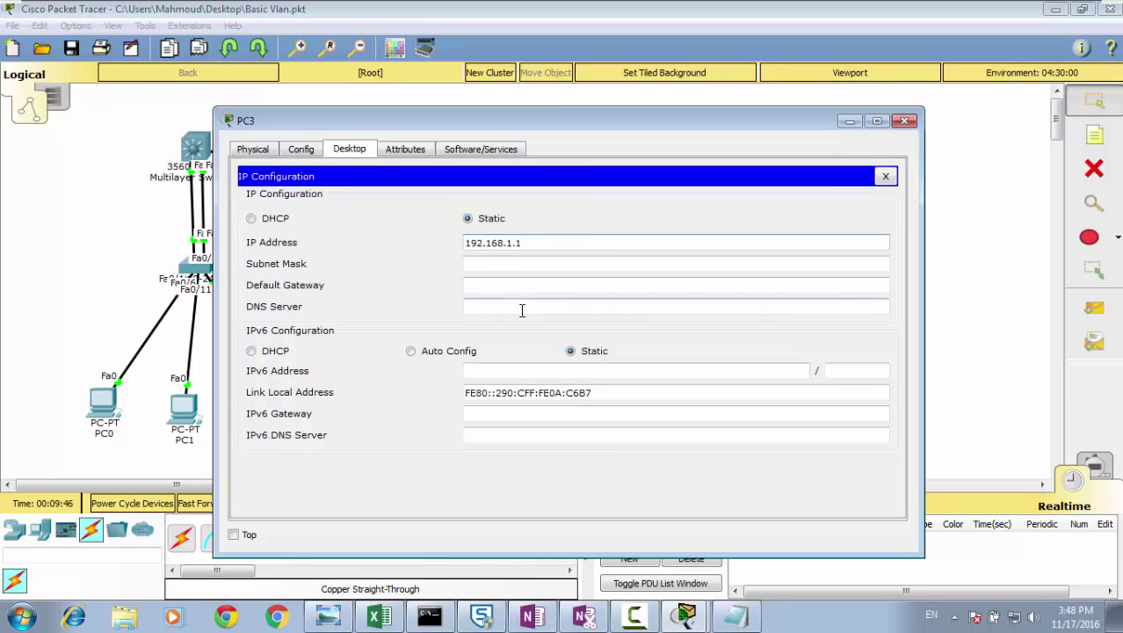
{"action": "left_click", "coordinate": [529, 266]}
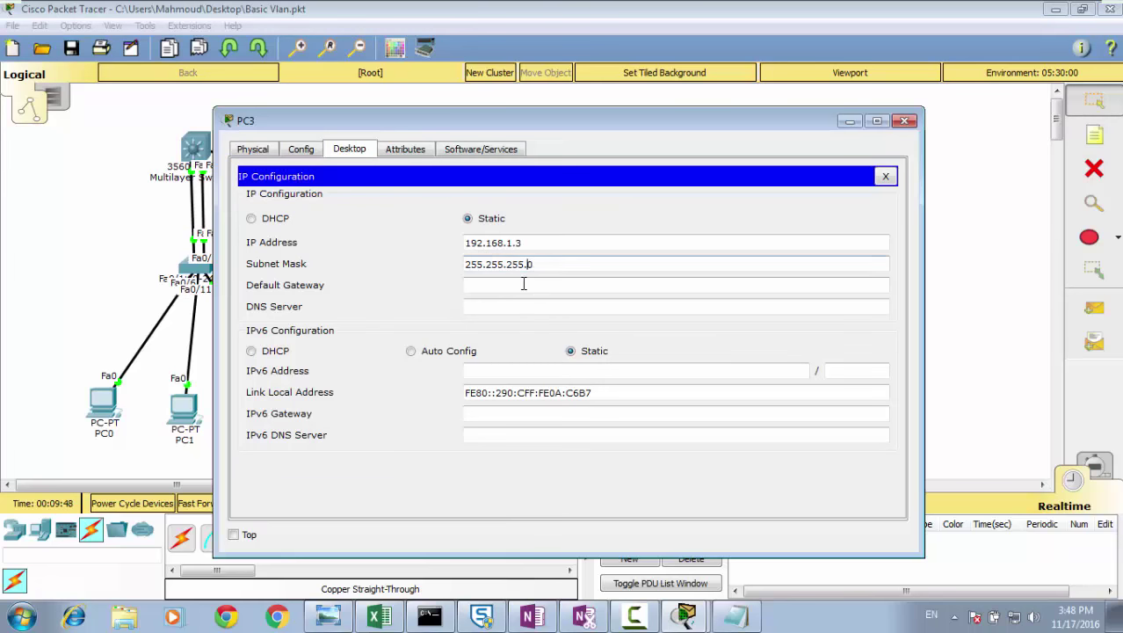
{"action": "left_click", "coordinate": [523, 285]}
{"action": "key", "text": "ctrl+v"}
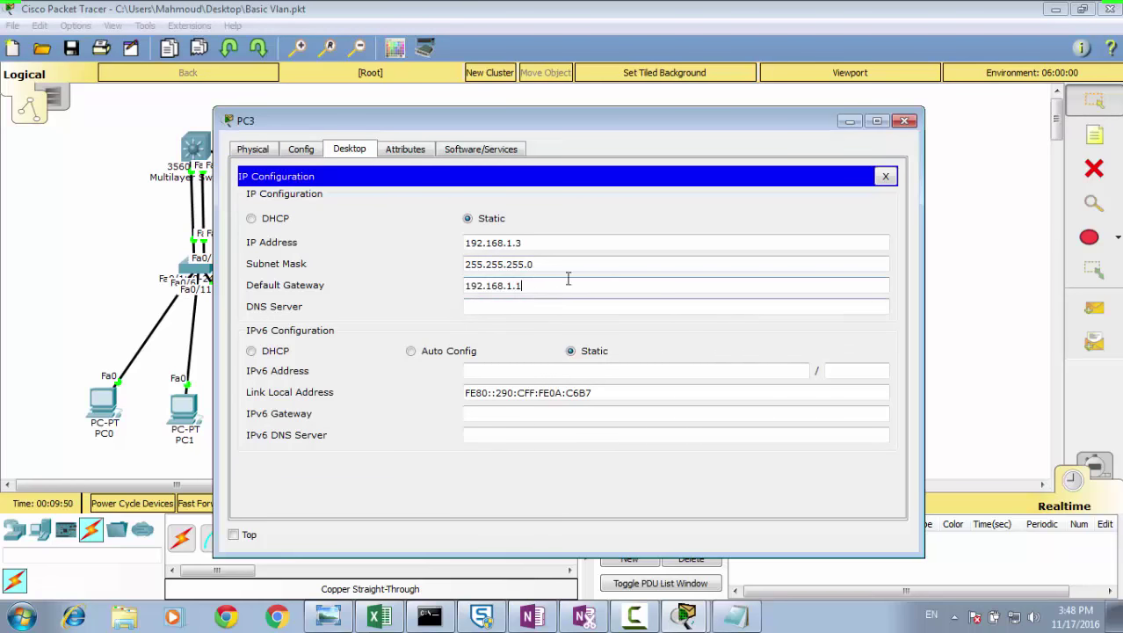
{"action": "left_click", "coordinate": [904, 121]}
Step: Give PC1 the static IP address 192.168.2.2 with subnet mask 255.255.255.0
{"action": "left_click", "coordinate": [195, 417]}
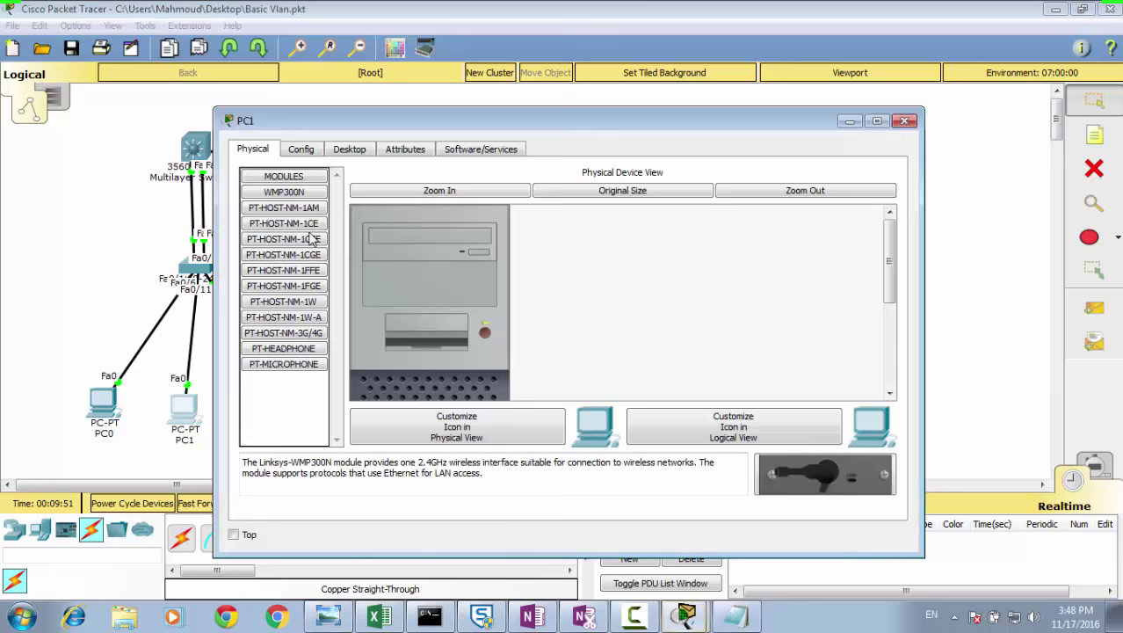
{"action": "left_click", "coordinate": [349, 148]}
{"action": "left_click", "coordinate": [309, 209]}
{"action": "left_click", "coordinate": [491, 242]}
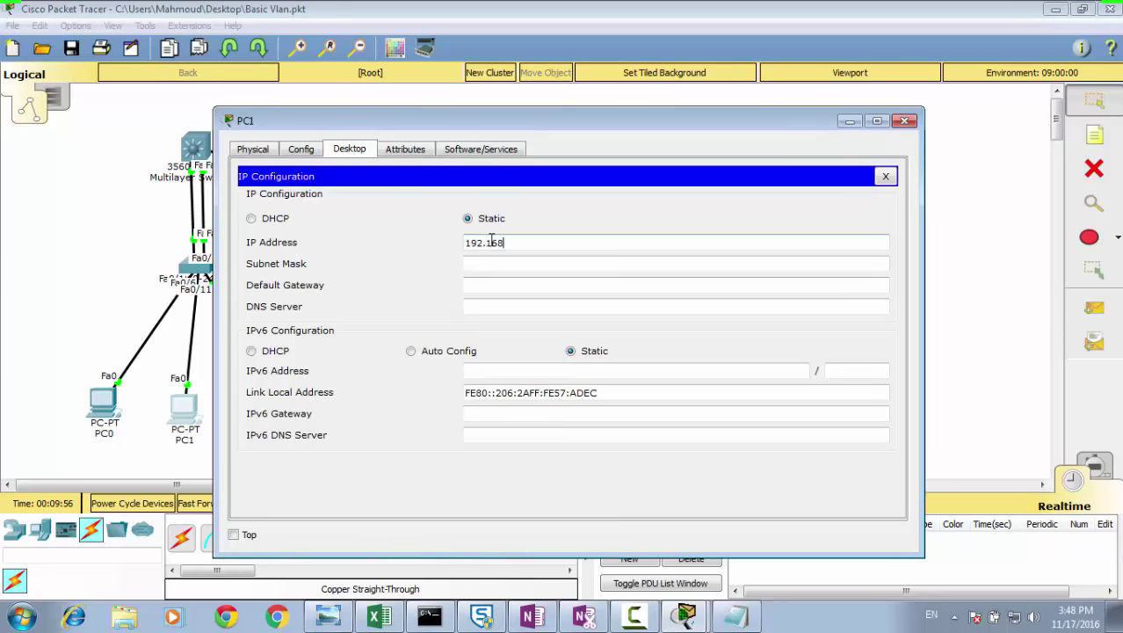
{"action": "type", "text": "192.168.2.2"}
{"action": "left_click", "coordinate": [497, 269]}
Step: Set PC1's default gateway to 192.168.2.1, reusing its copied IP address
{"action": "left_click", "coordinate": [515, 282]}
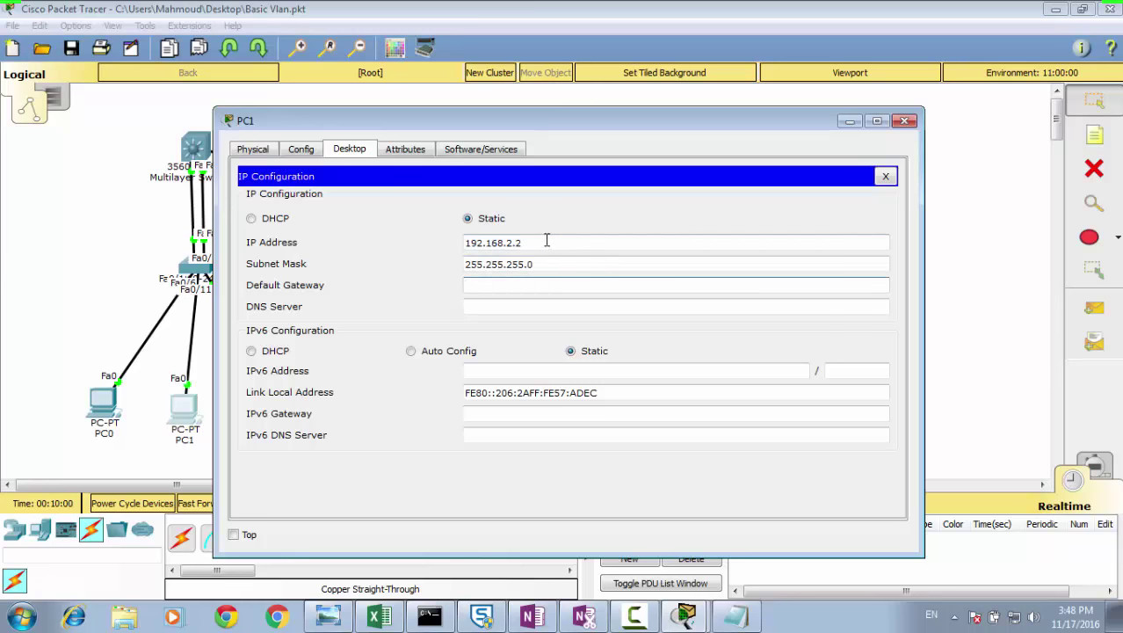
{"action": "left_click_drag", "start_coordinate": [547, 241], "coordinate": [370, 240]}
{"action": "key", "text": "ctrl+c"}
{"action": "left_click", "coordinate": [491, 284]}
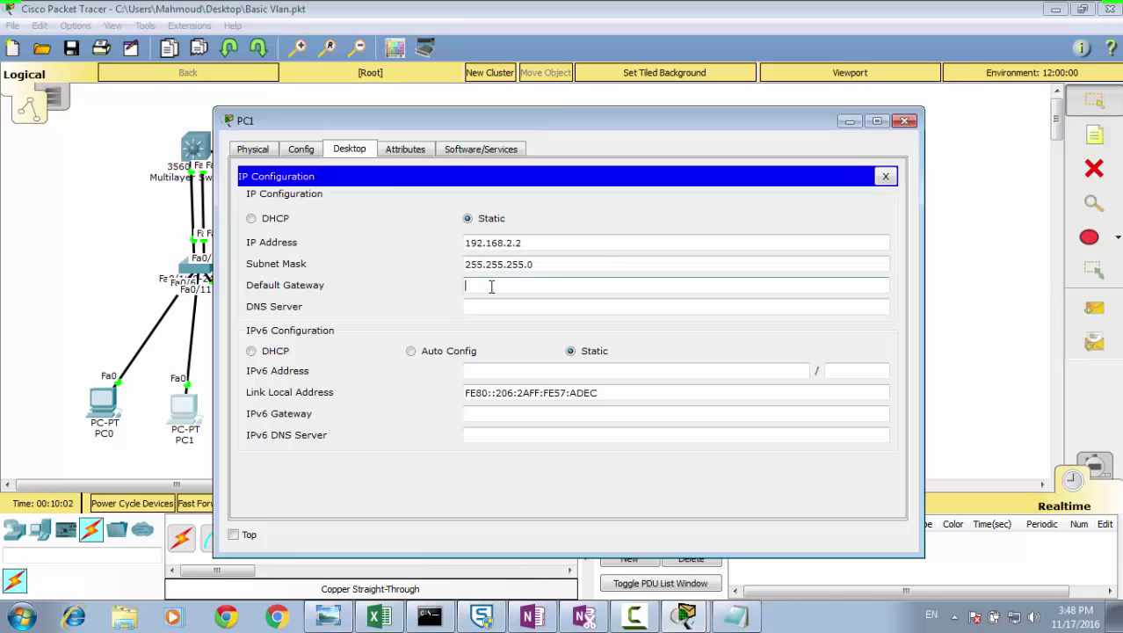
{"action": "key", "text": "ctrl+v"}
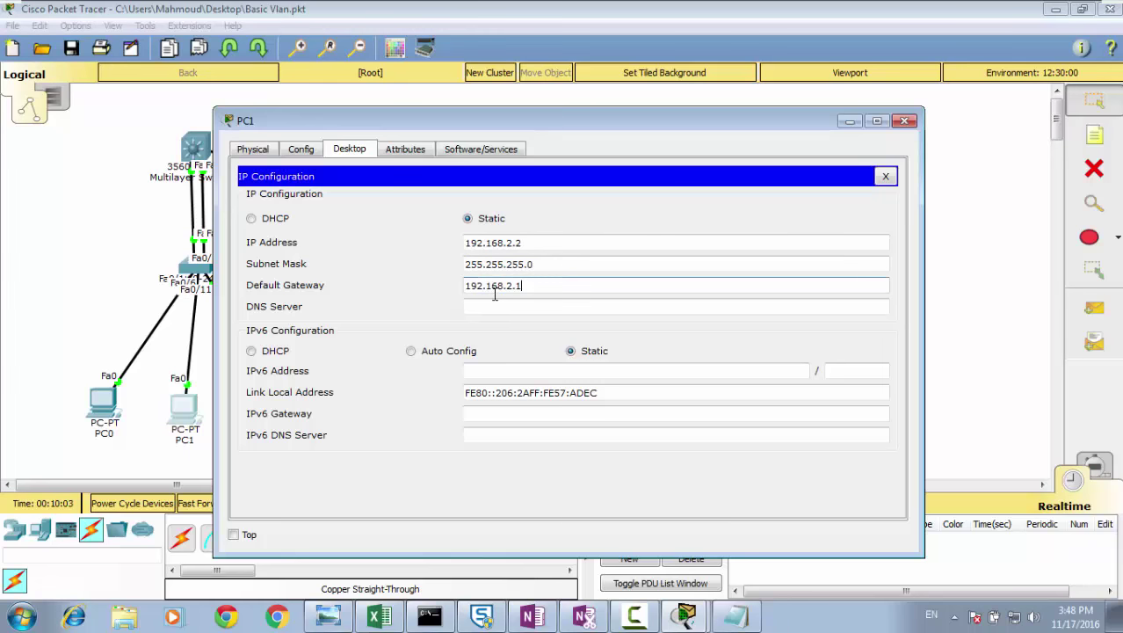
{"action": "left_click", "coordinate": [904, 121]}
Step: Configure PC4 with static IP address 192.168.2.3, subnet mask 255.255.255.0 and default gateway 192.168.2.1
{"action": "left_click", "coordinate": [640, 388]}
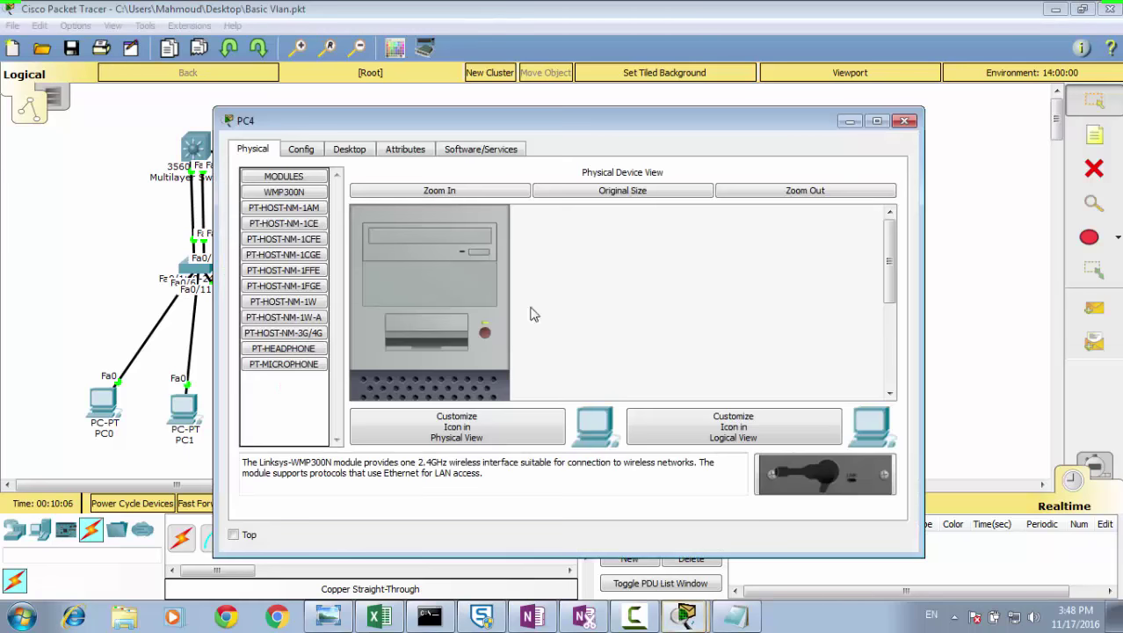
{"action": "left_click", "coordinate": [344, 151]}
{"action": "left_click", "coordinate": [334, 187]}
{"action": "left_click", "coordinate": [491, 238]}
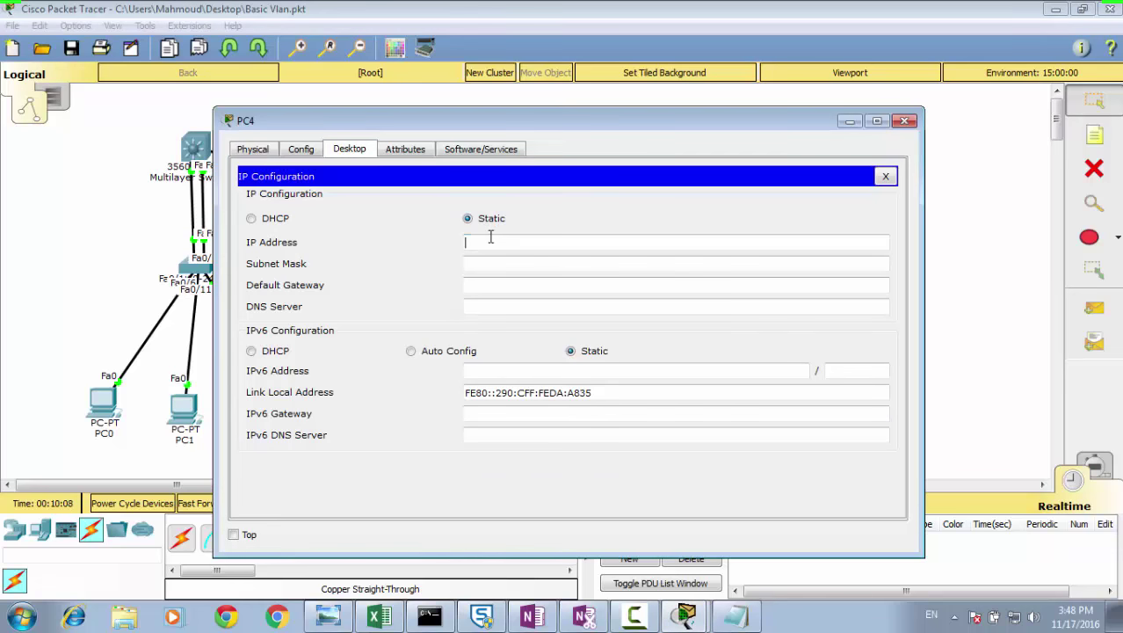
{"action": "key", "text": "ctrl+v"}
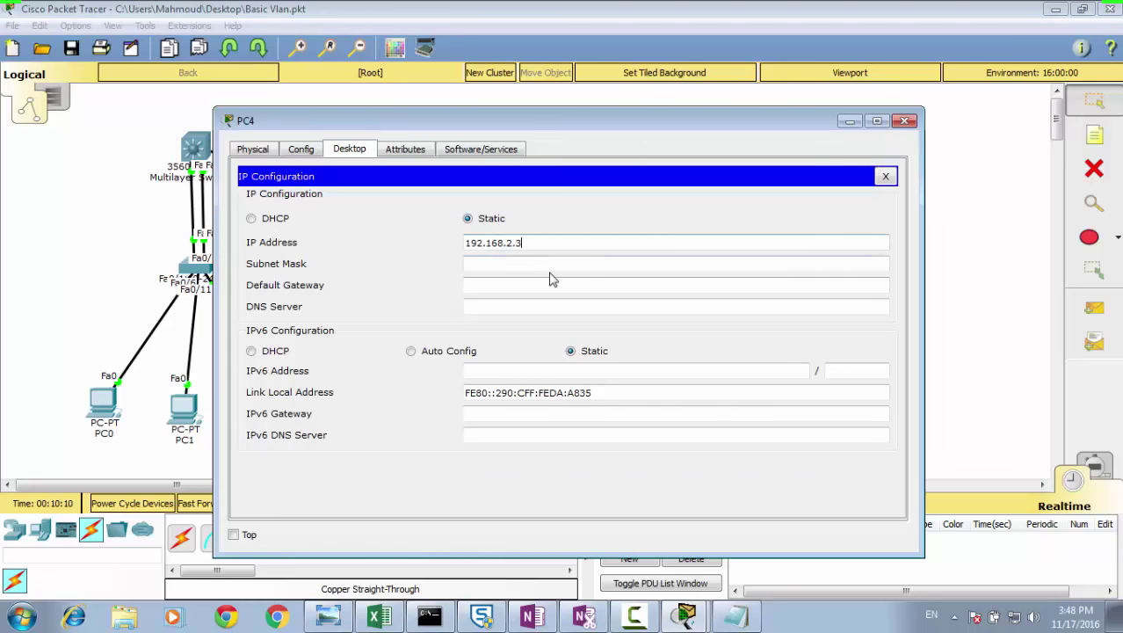
{"action": "left_click", "coordinate": [551, 280]}
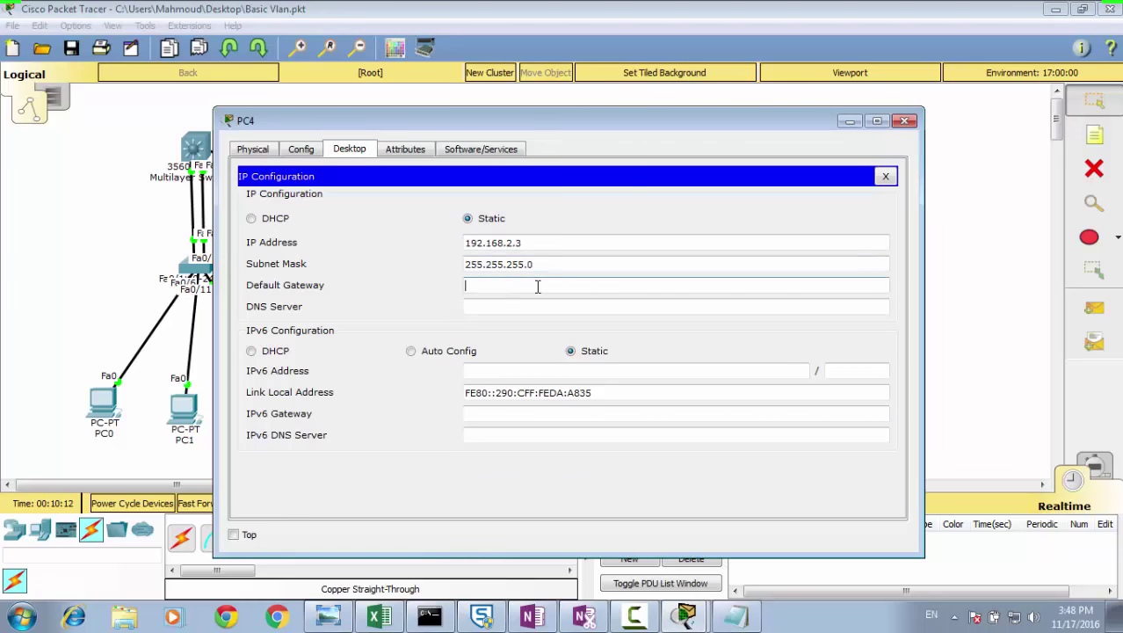
{"action": "key", "text": "ctrl+v"}
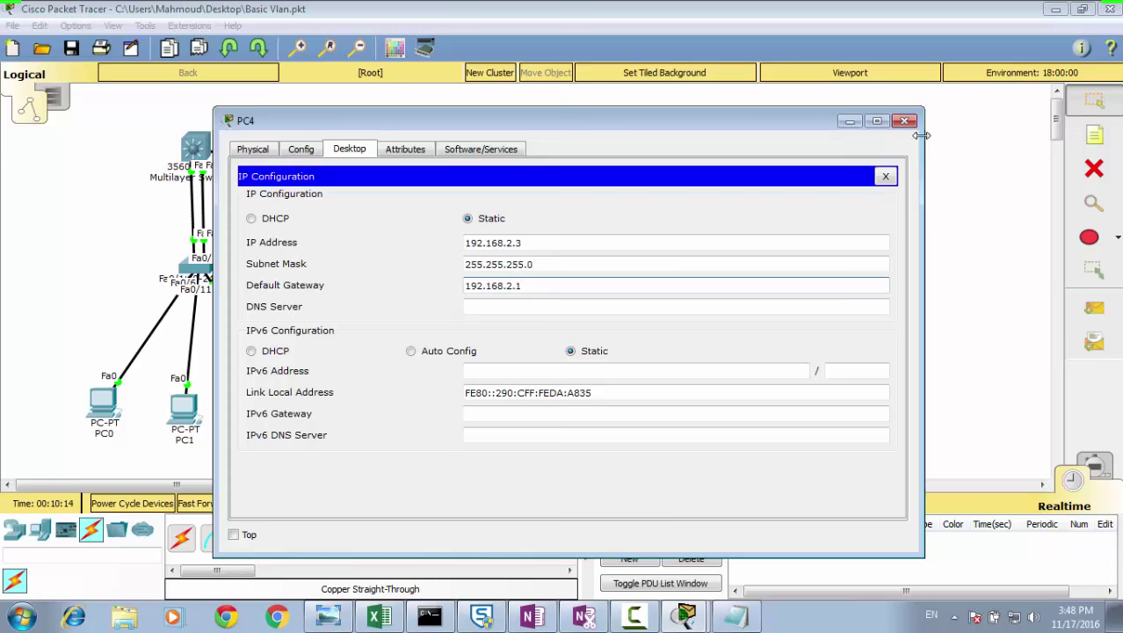
{"action": "left_click", "coordinate": [905, 120]}
Step: Give PC2 the static IP address 192.168.3.2 with subnet mask 255.255.255.0
{"action": "left_click", "coordinate": [295, 402]}
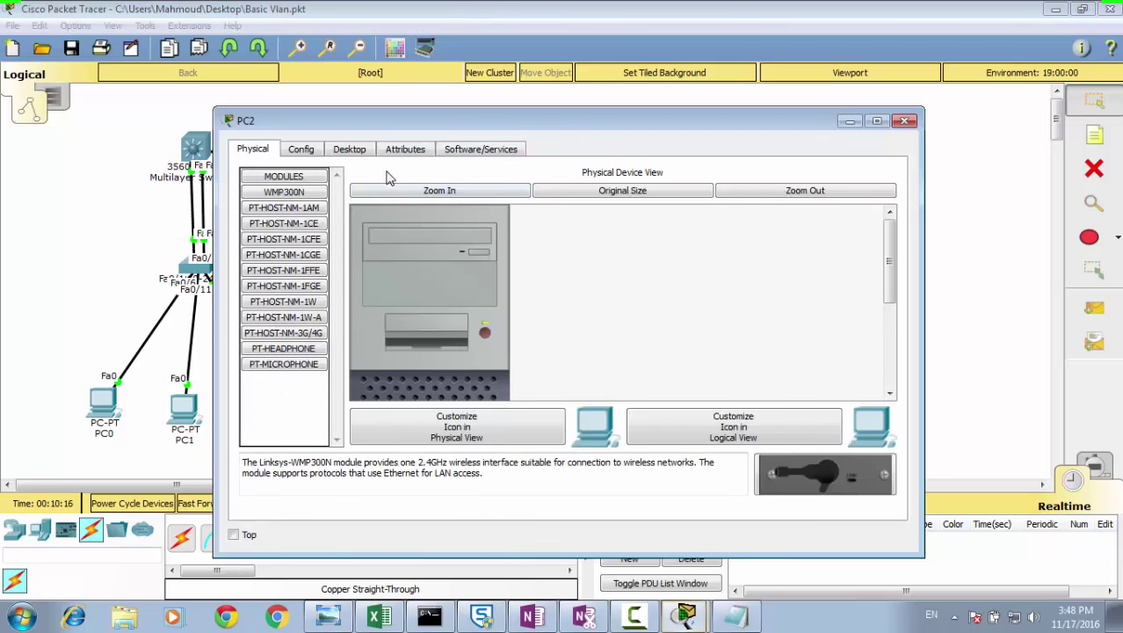
{"action": "left_click", "coordinate": [349, 148]}
{"action": "left_click", "coordinate": [327, 213]}
{"action": "left_click", "coordinate": [482, 244]}
{"action": "key", "text": "ctrl+v"}
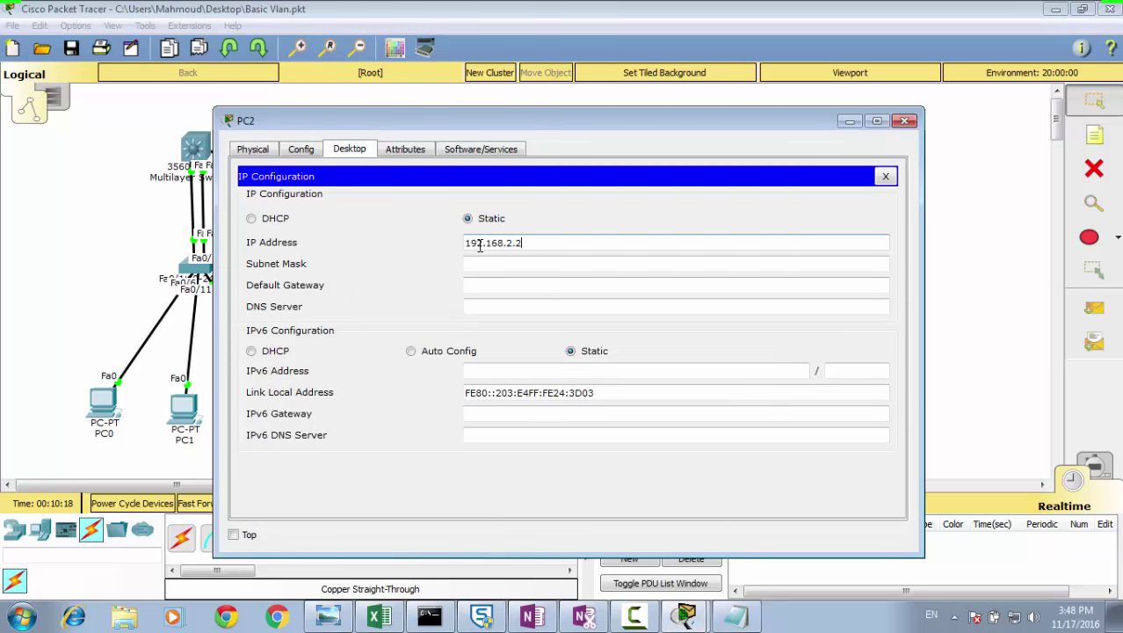
{"action": "type", "text": "3.2"}
{"action": "left_click", "coordinate": [489, 262]}
Step: Set PC2's default gateway to 192.168.3.1, reusing its copied IP address
{"action": "left_click_drag", "start_coordinate": [546, 244], "coordinate": [425, 240]}
{"action": "key", "text": "ctrl+c"}
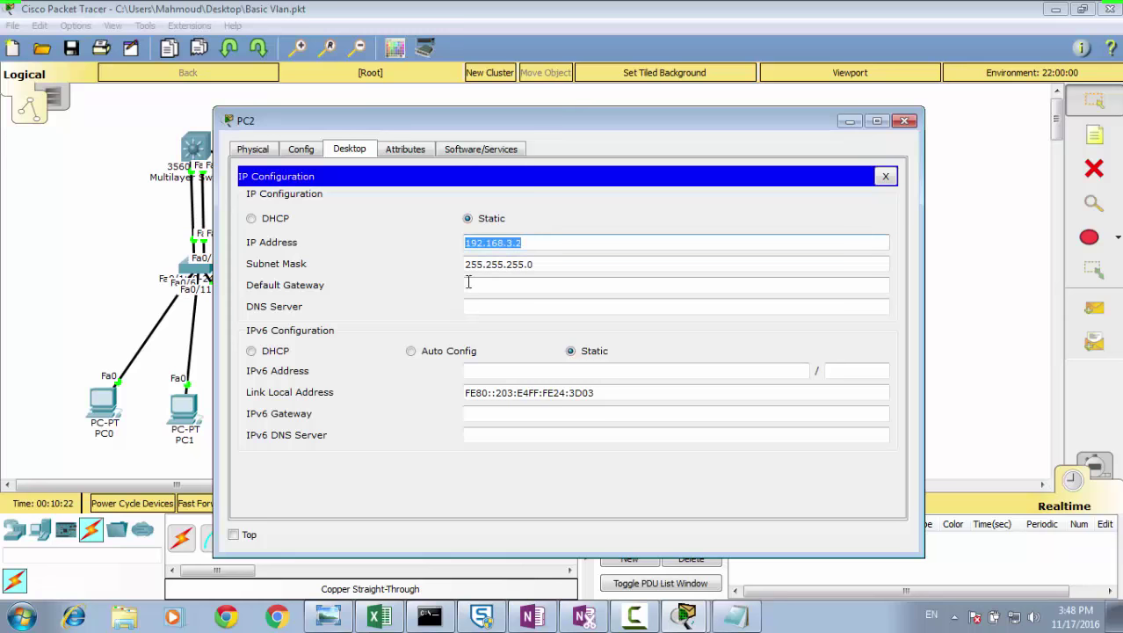
{"action": "left_click", "coordinate": [468, 281]}
{"action": "key", "text": "ctrl+v"}
{"action": "key", "text": "BackSpace"}
{"action": "type", "text": "1"}
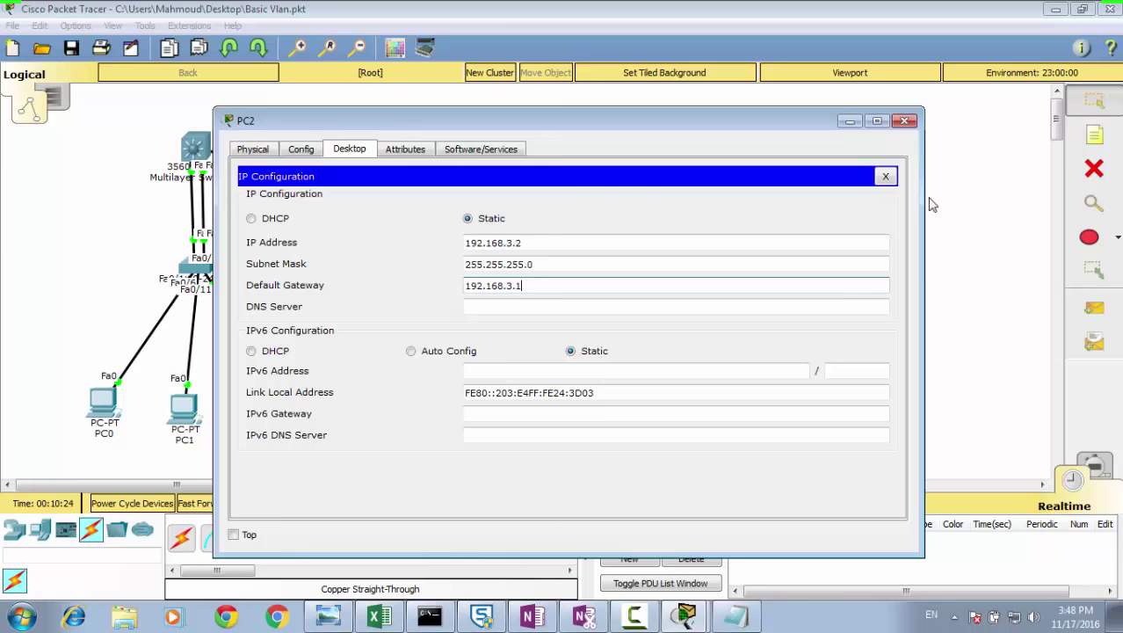
{"action": "left_click", "coordinate": [905, 120]}
Step: Configure PC5 with static IP address 192.168.3.3, subnet mask 255.255.255.0 and default gateway 192.168.3.1
{"action": "left_click", "coordinate": [726, 391]}
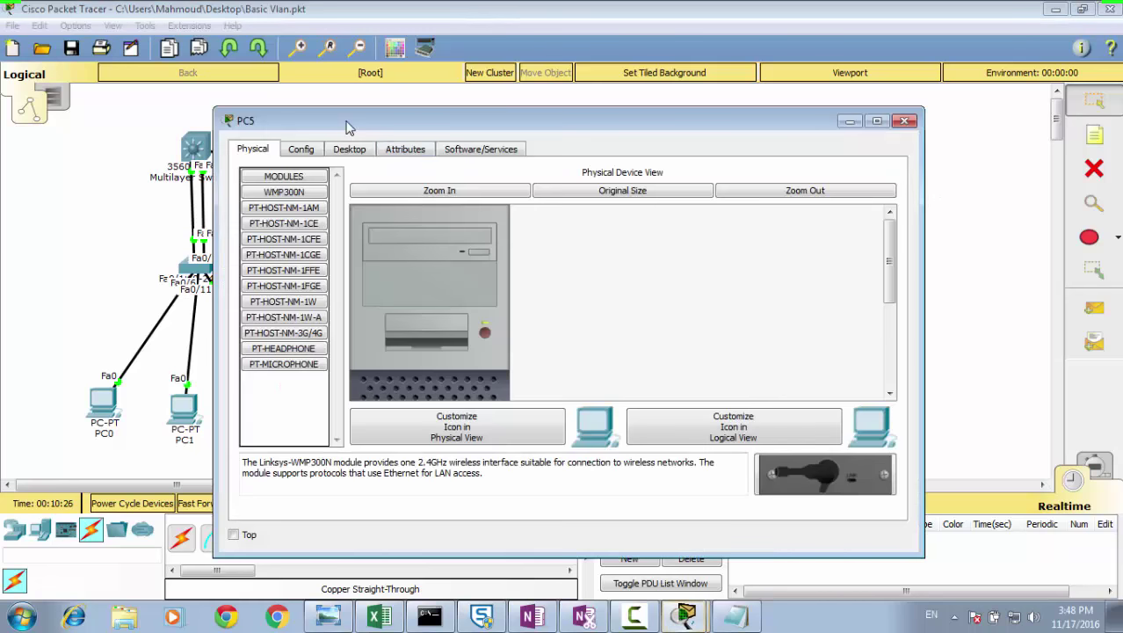
{"action": "left_click", "coordinate": [349, 149]}
{"action": "left_click", "coordinate": [303, 202]}
{"action": "left_click", "coordinate": [473, 242]}
{"action": "key", "text": "ctrl+v"}
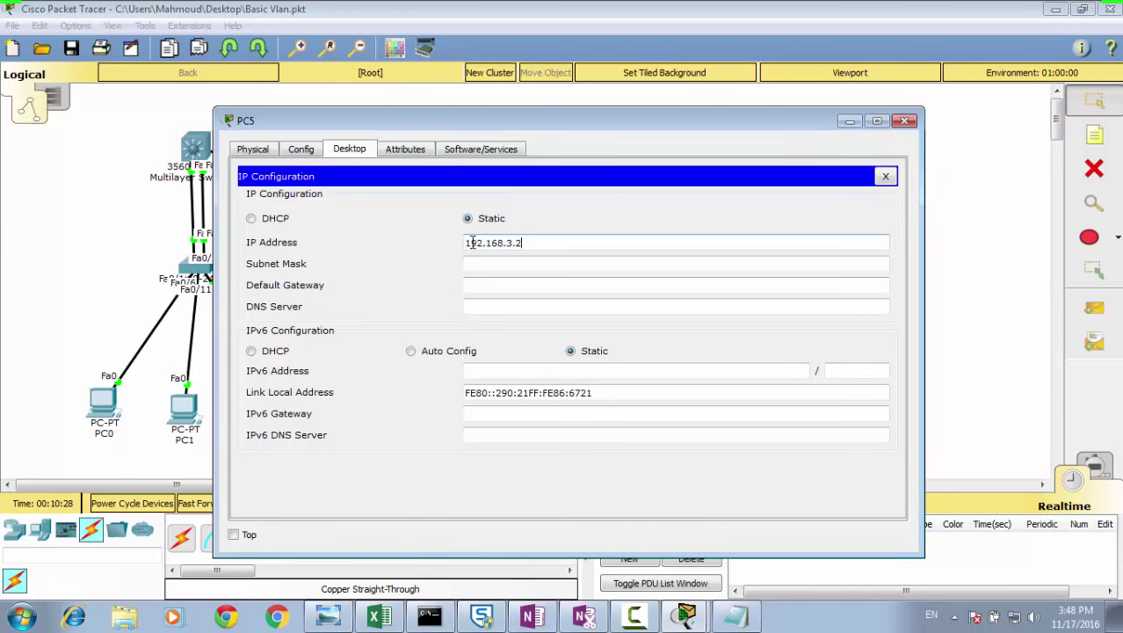
{"action": "left_click", "coordinate": [496, 281]}
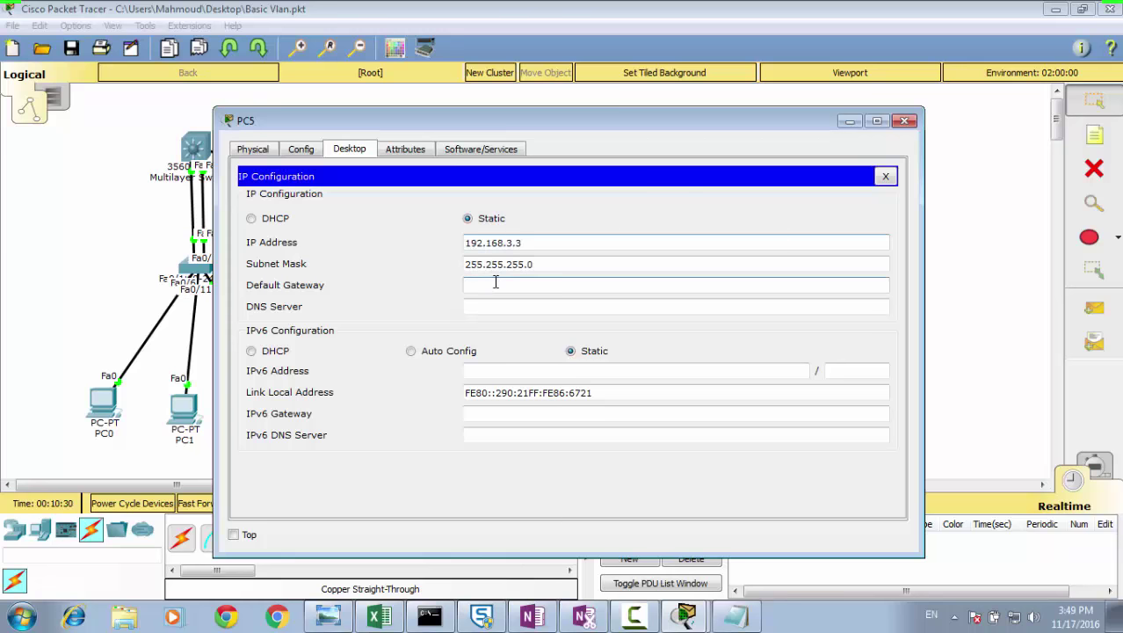
{"action": "type", "text": "192.168.3."}
{"action": "left_click", "coordinate": [904, 120]}
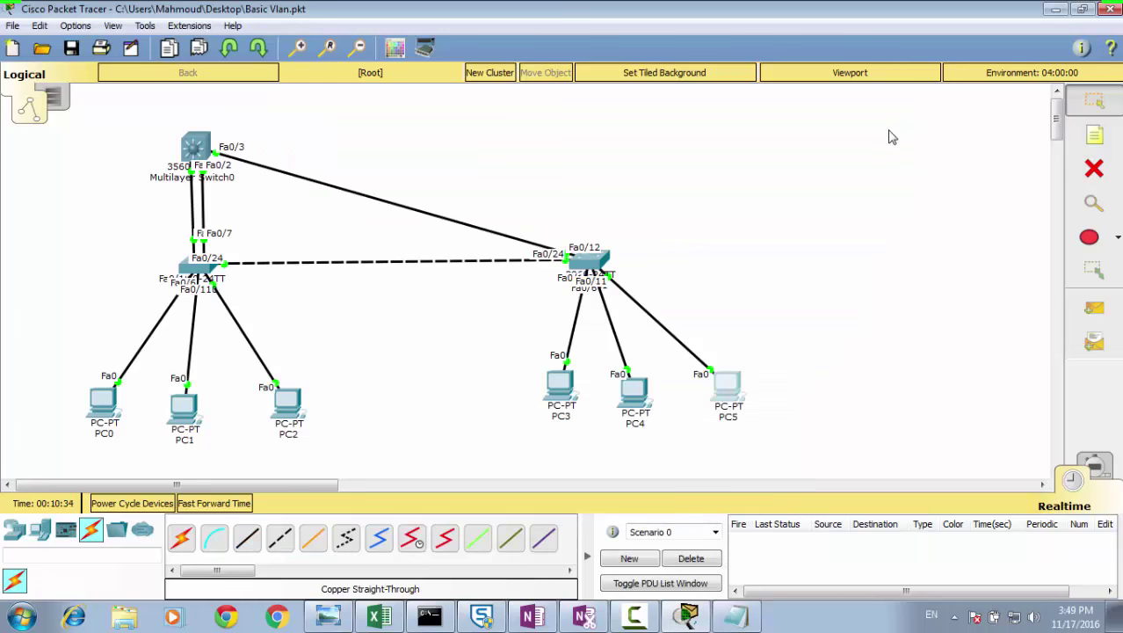
Step: Add a simple PDU from PC3 to PC4 and switch to Simulation mode with the event list hidden
{"action": "left_click", "coordinate": [1094, 307]}
{"action": "left_click", "coordinate": [560, 386]}
{"action": "left_click", "coordinate": [634, 388]}
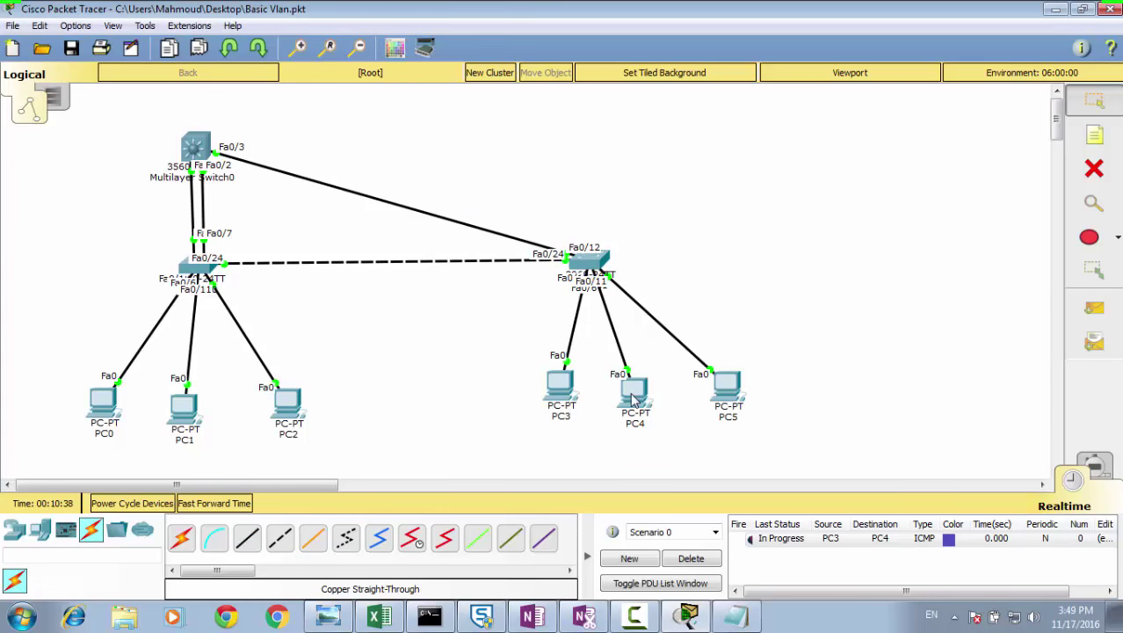
{"action": "left_click", "coordinate": [1094, 466]}
{"action": "left_click", "coordinate": [1062, 89]}
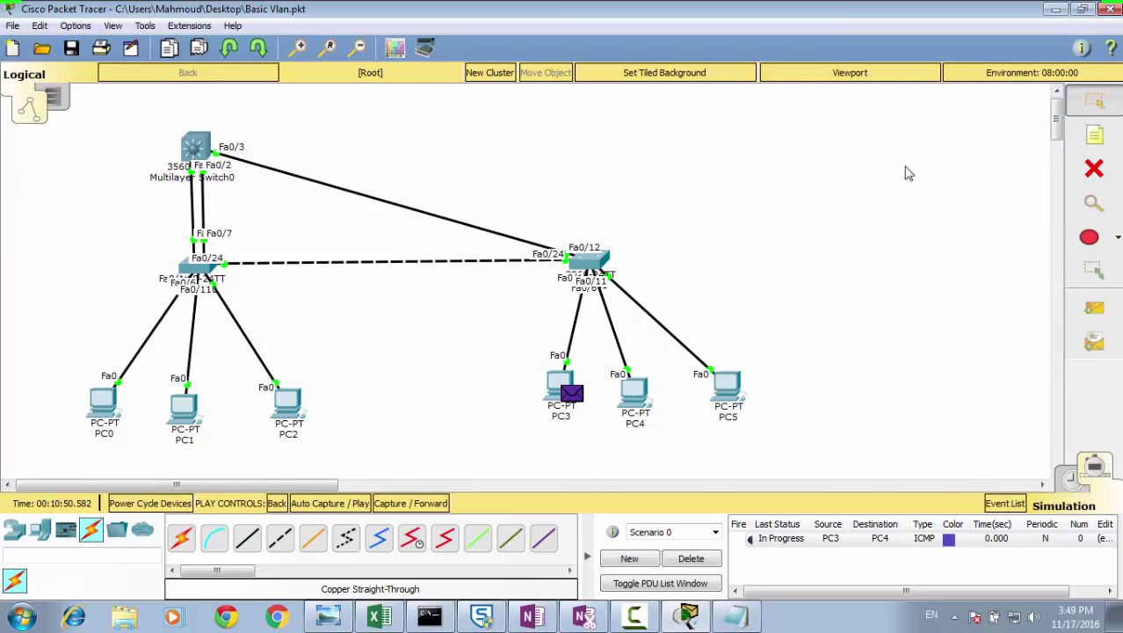
Step: Step the simulation forward to follow the packet from PC3 to PC4 and its reply back
{"action": "left_click", "coordinate": [429, 507]}
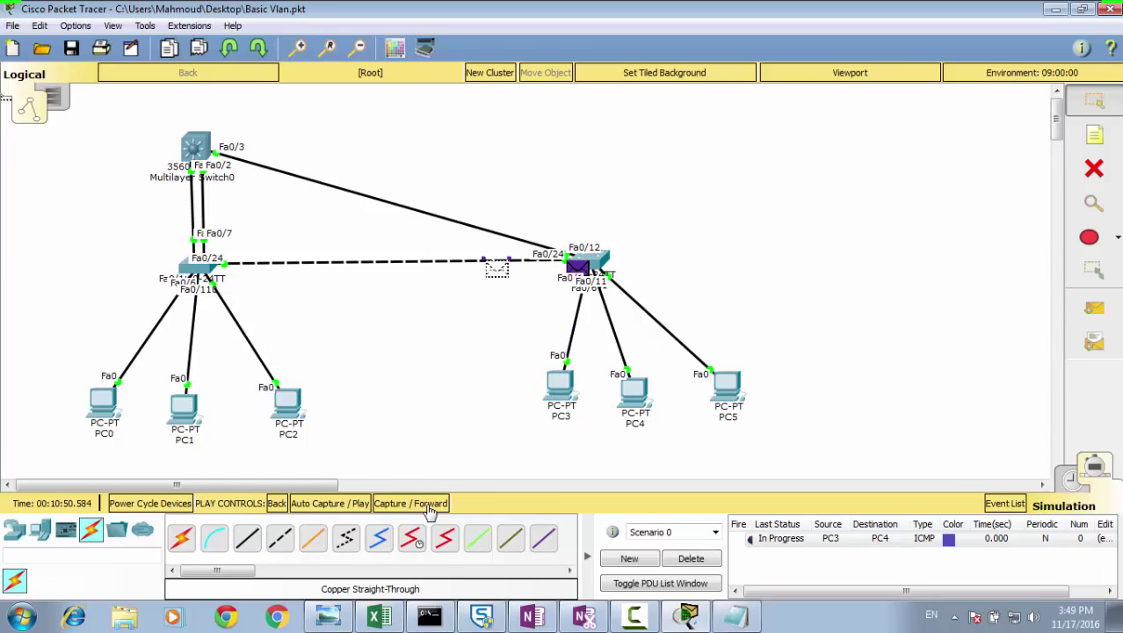
{"action": "left_click", "coordinate": [429, 507]}
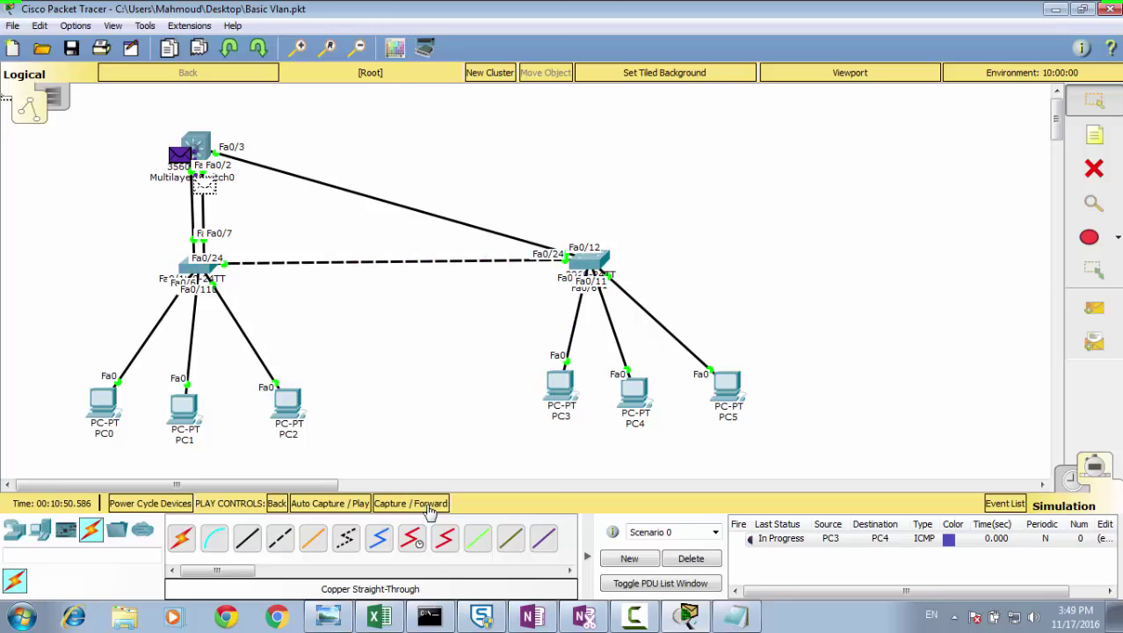
{"action": "left_click", "coordinate": [429, 507]}
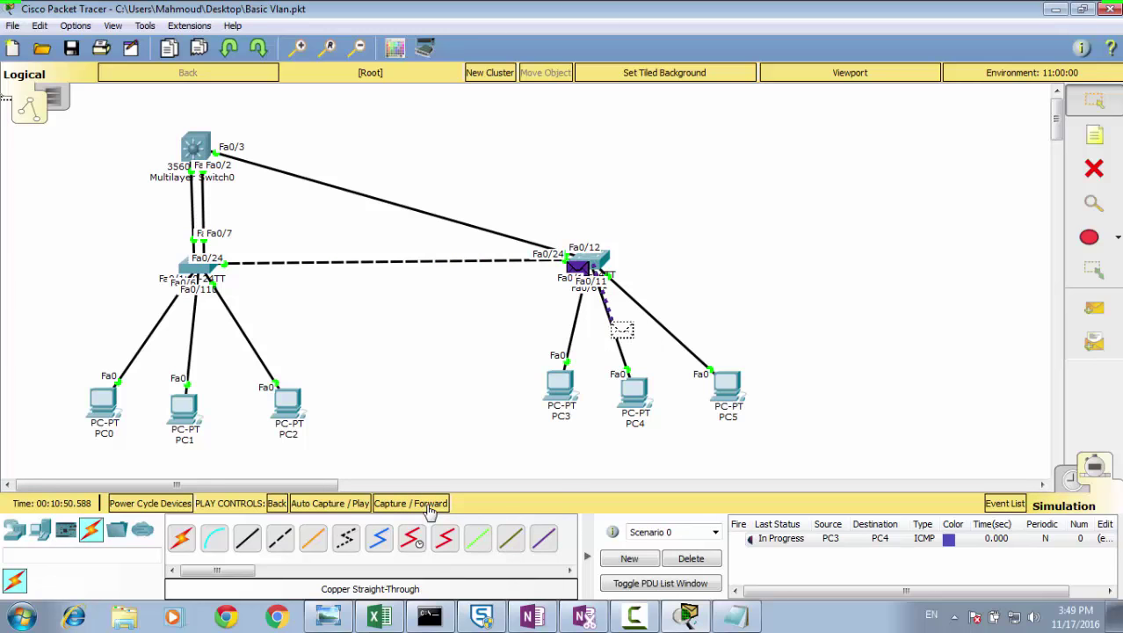
{"action": "left_click", "coordinate": [428, 507]}
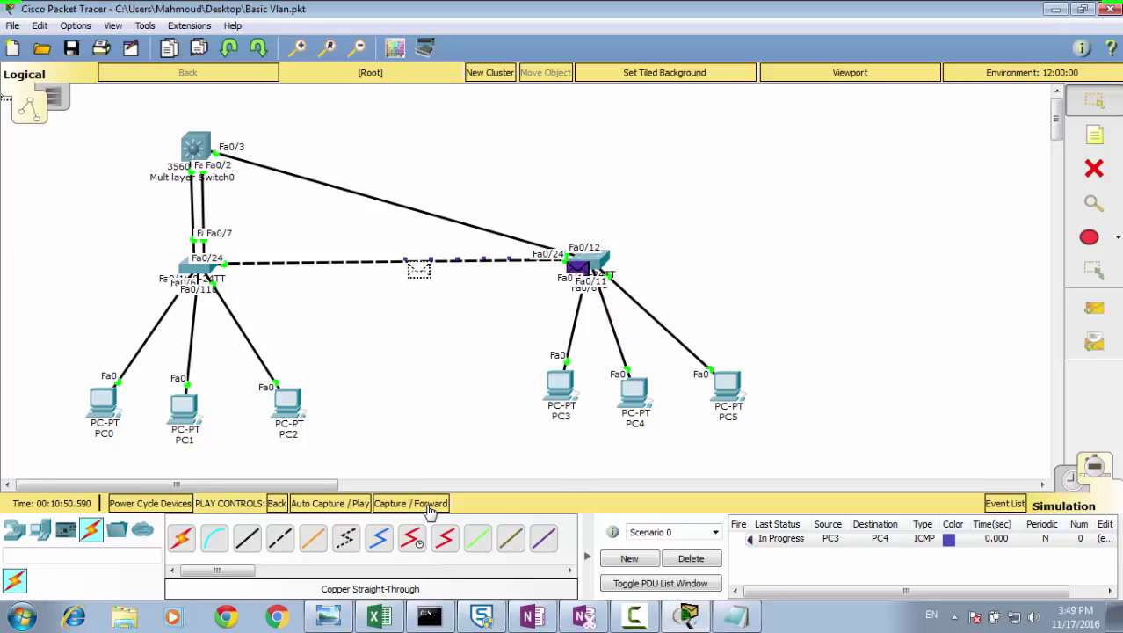
{"action": "left_click", "coordinate": [429, 507]}
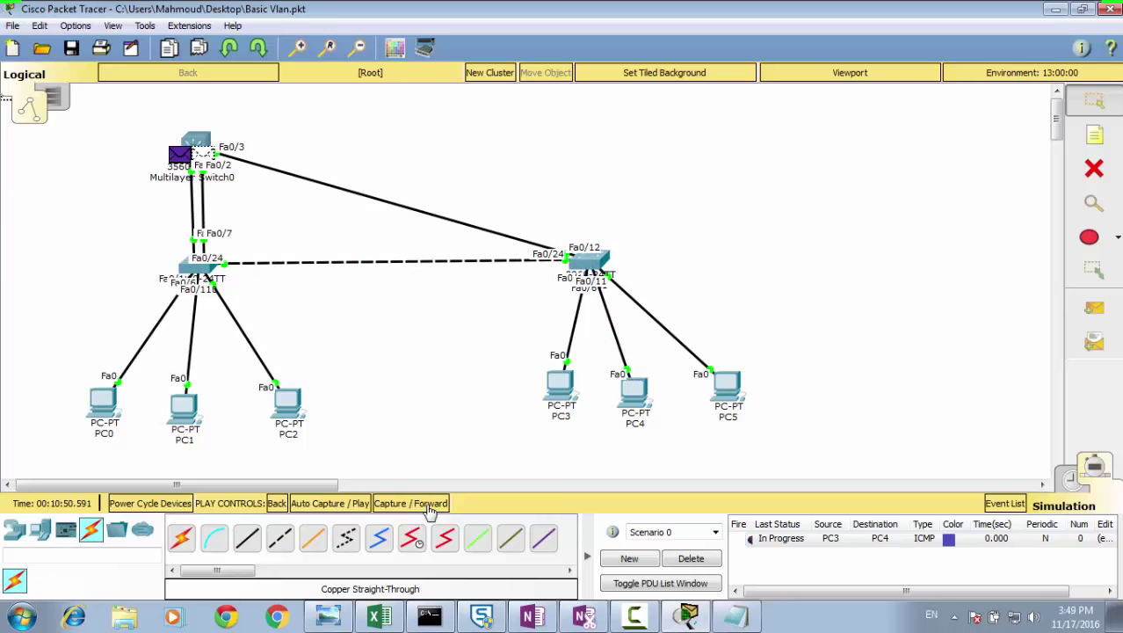
{"action": "left_click", "coordinate": [428, 507]}
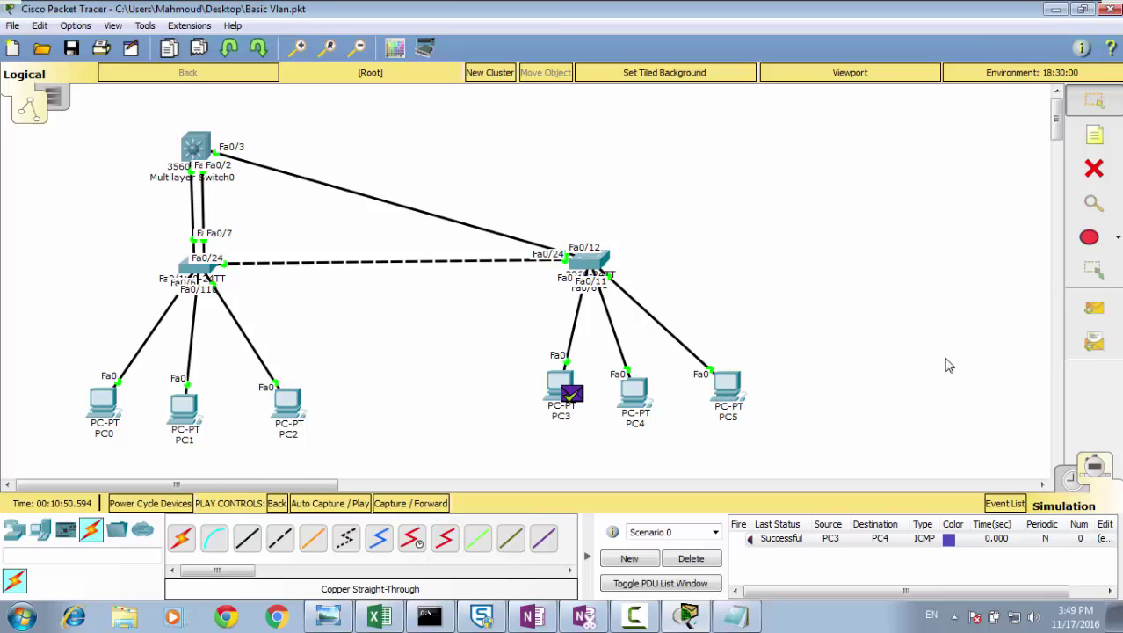
Step: Delete the current PDU scenario and add a simple PDU from PC3 to PC5, keeping Simulation mode with the event list hidden
{"action": "left_click", "coordinate": [693, 560]}
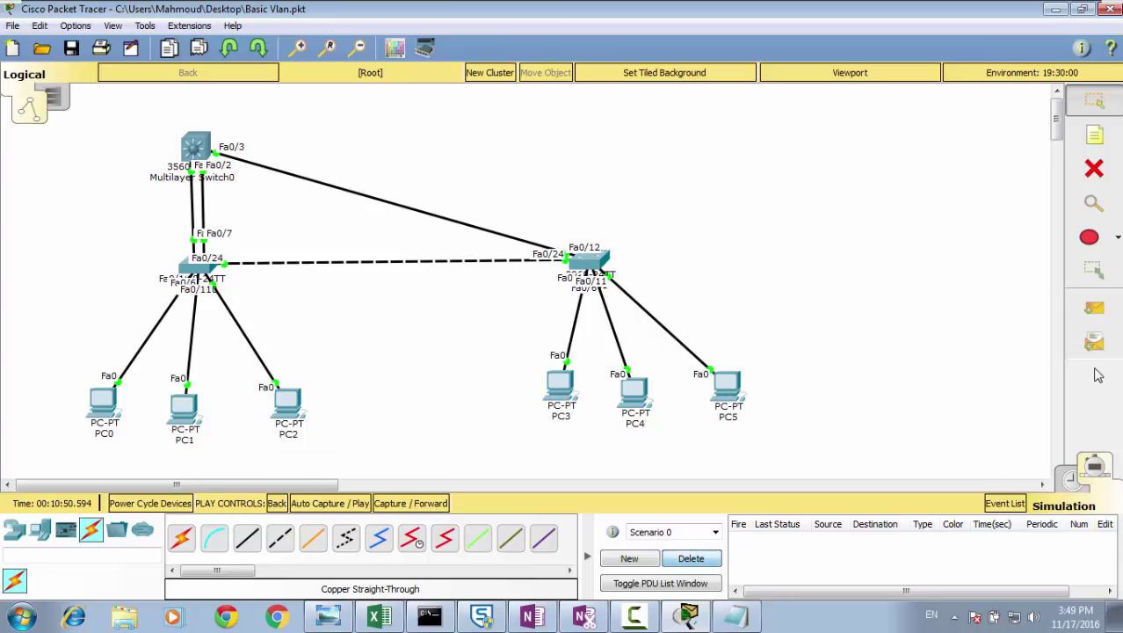
{"action": "left_click", "coordinate": [1094, 307]}
{"action": "left_click", "coordinate": [559, 383]}
{"action": "left_click", "coordinate": [728, 379]}
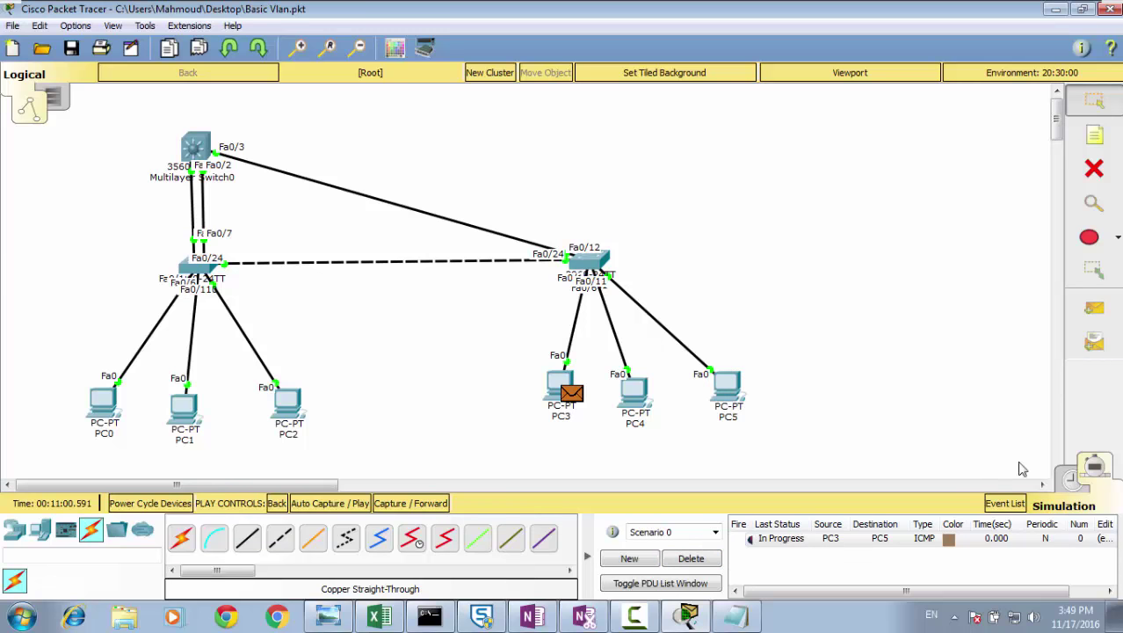
{"action": "left_click", "coordinate": [1065, 482]}
{"action": "left_click", "coordinate": [1097, 468]}
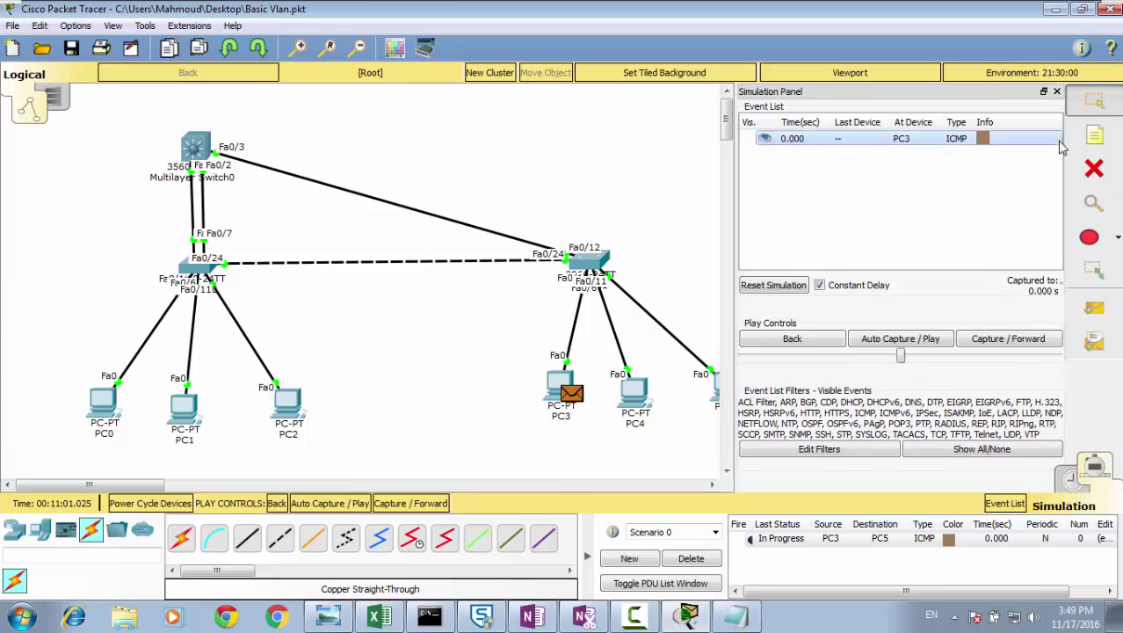
{"action": "left_click", "coordinate": [1058, 89]}
Step: Step the simulation forward to trace the packet from PC3 to PC5 and its reply
{"action": "left_click", "coordinate": [412, 504]}
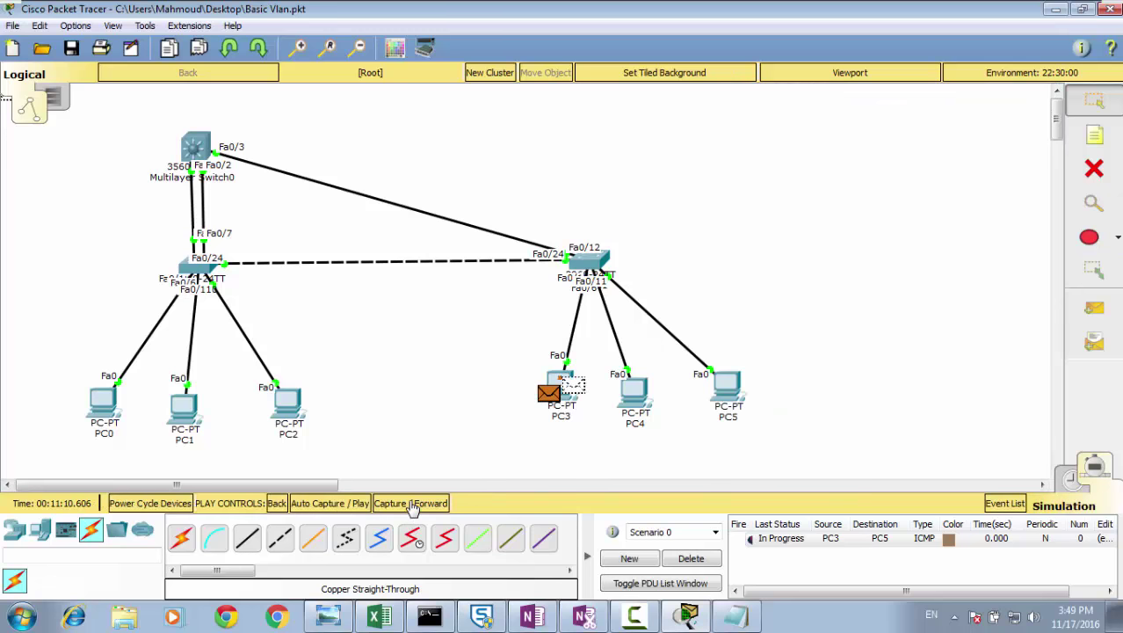
{"action": "left_click", "coordinate": [412, 504]}
{"action": "left_click", "coordinate": [412, 504]}
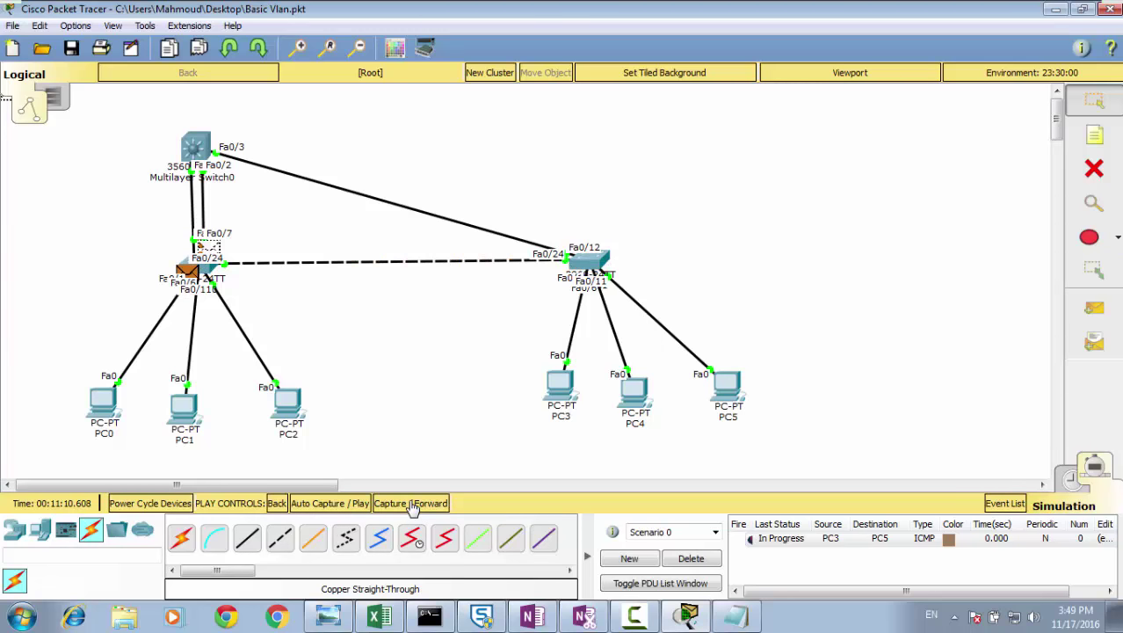
{"action": "left_click", "coordinate": [412, 504]}
{"action": "left_click", "coordinate": [412, 505]}
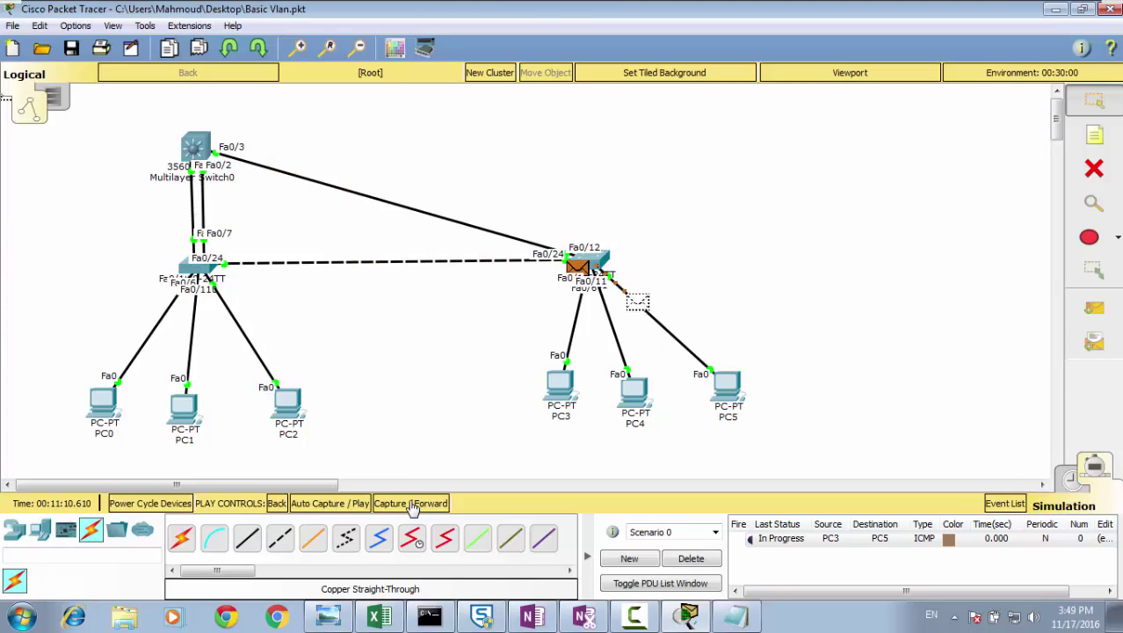
{"action": "left_click", "coordinate": [412, 505]}
{"action": "left_click", "coordinate": [412, 504]}
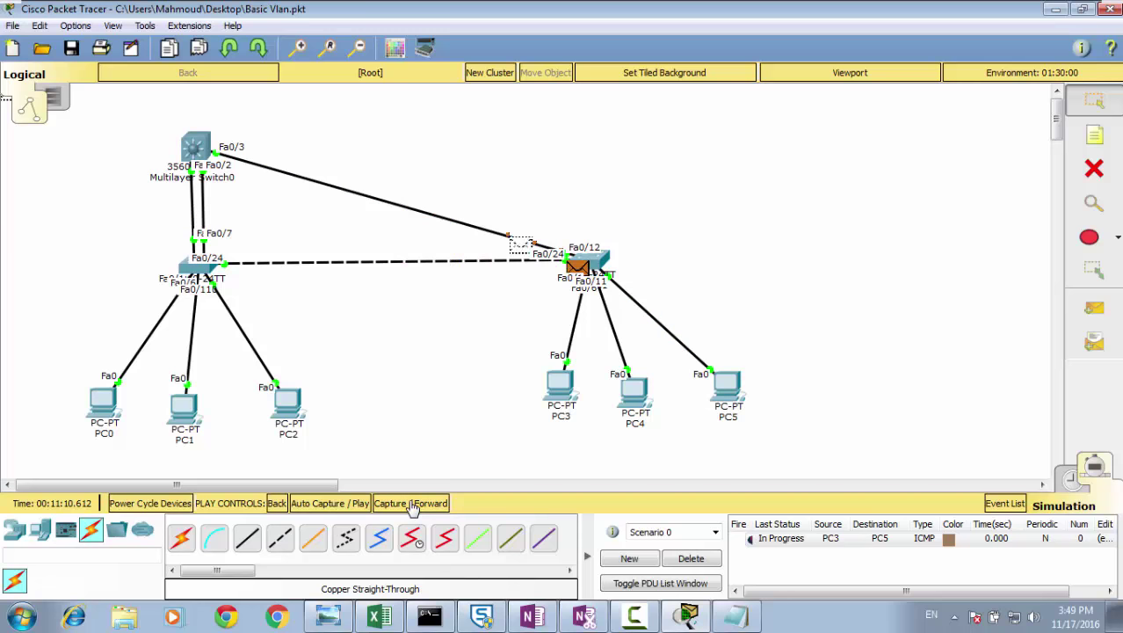
{"action": "left_click", "coordinate": [413, 504]}
{"action": "left_click", "coordinate": [412, 504]}
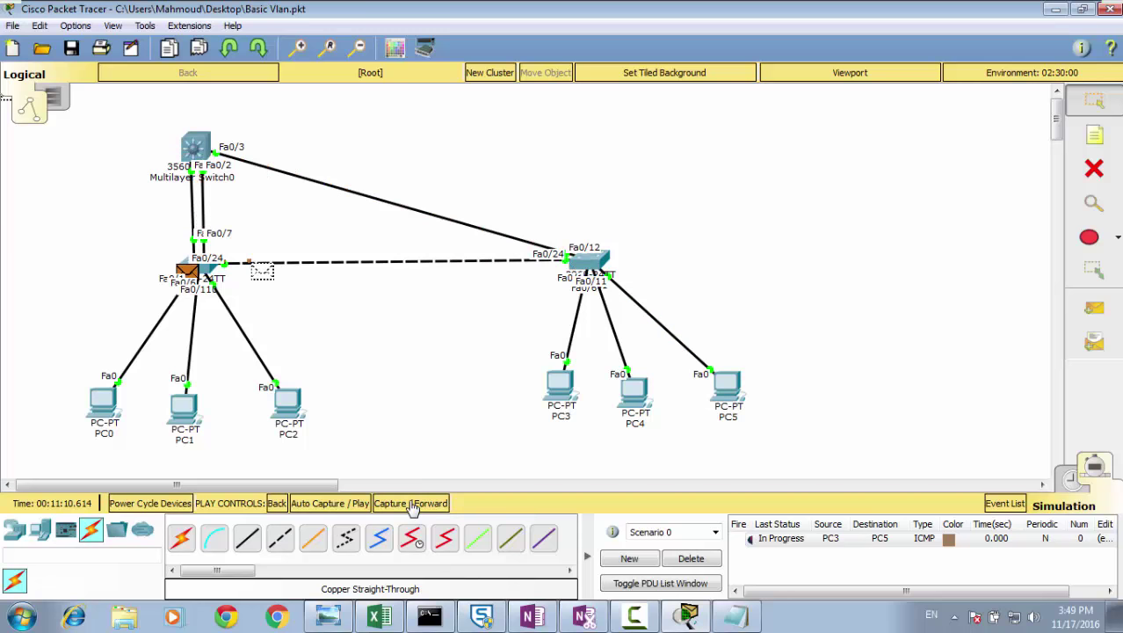
{"action": "left_click", "coordinate": [412, 504]}
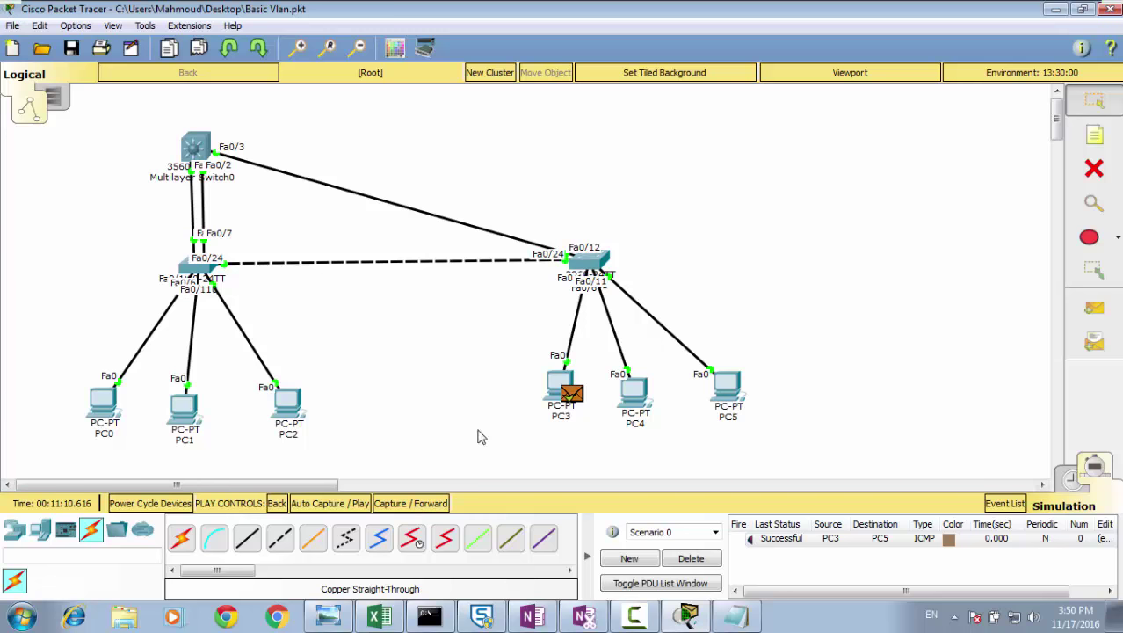
Step: Check the multilayer switch's port addresses, and switch to OneNote to add a new section in the lec7 notebook
{"action": "mouse_move", "coordinate": [201, 150]}
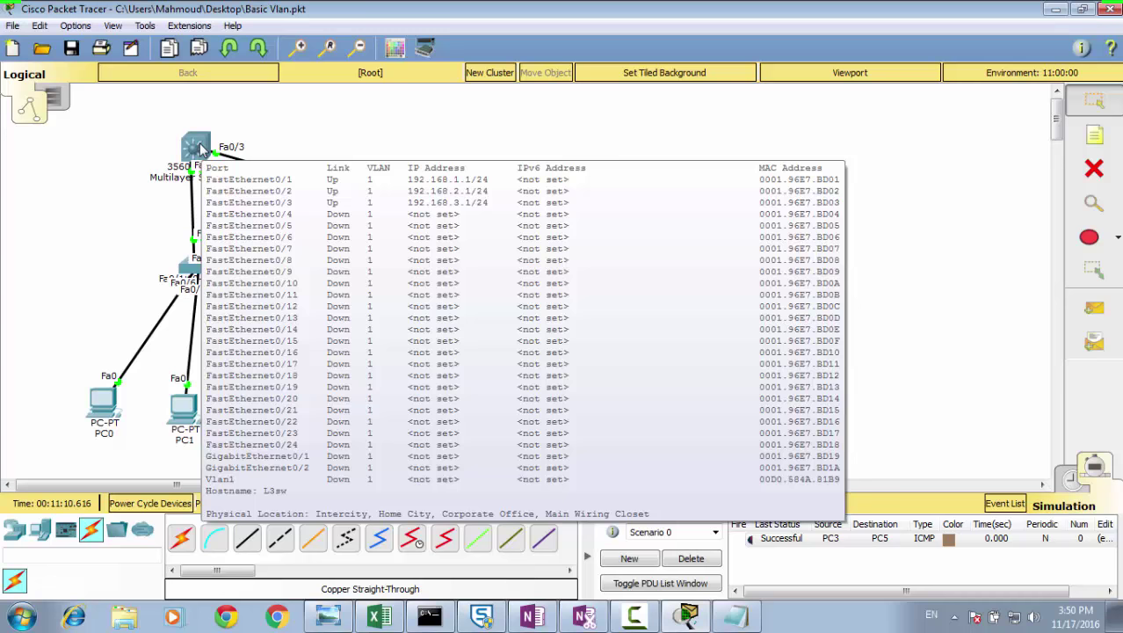
{"action": "left_click", "coordinate": [532, 615]}
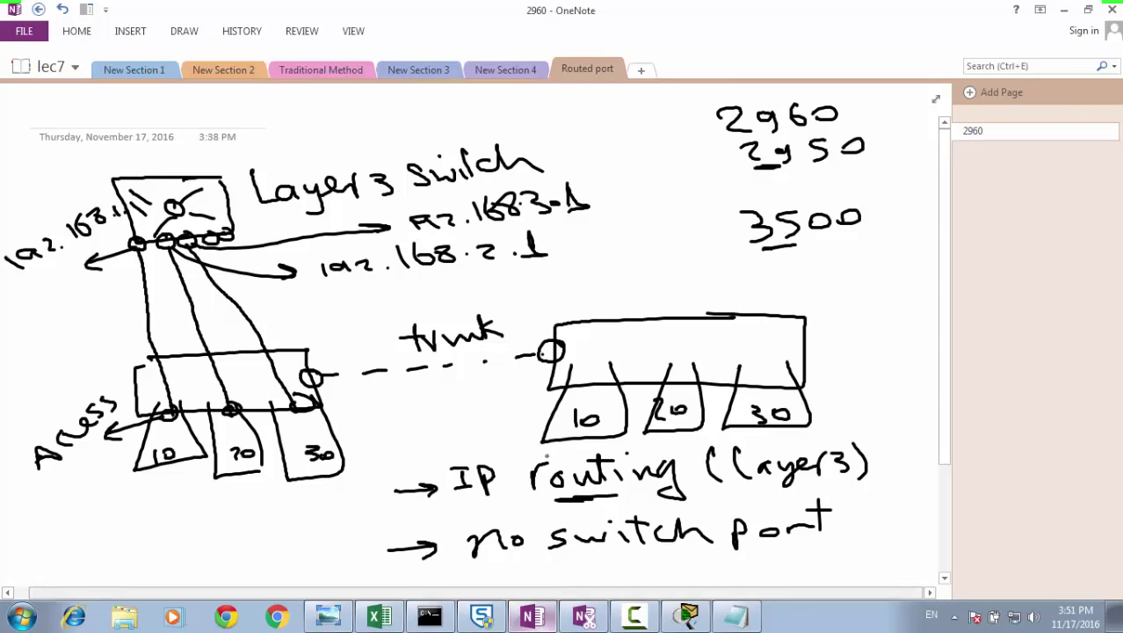
{"action": "left_click", "coordinate": [640, 70]}
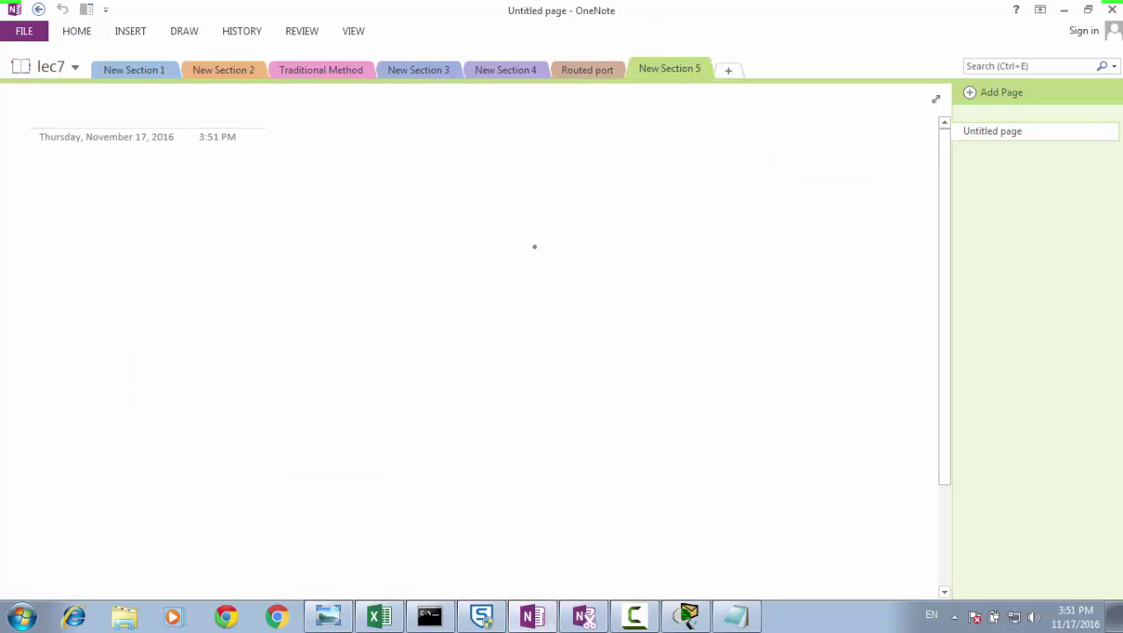
Step: Handwrite the heading "4- SVI" with an arrow to its expansion "Switched virtual Interface" below it
{"action": "mouse_move", "coordinate": [333, 119]}
{"action": "left_mouse_down"}
{"action": "mouse_move", "coordinate": [324, 159]}
{"action": "mouse_move", "coordinate": [352, 160]}
{"action": "left_mouse_up"}
{"action": "mouse_move", "coordinate": [339, 140]}
{"action": "left_mouse_down"}
{"action": "mouse_move", "coordinate": [337, 181]}
{"action": "mouse_move", "coordinate": [365, 171]}
{"action": "left_mouse_up"}
{"action": "mouse_move", "coordinate": [425, 142]}
{"action": "left_mouse_down"}
{"action": "mouse_move", "coordinate": [400, 156]}
{"action": "mouse_move", "coordinate": [394, 190]}
{"action": "left_mouse_up"}
{"action": "mouse_move", "coordinate": [443, 143]}
{"action": "left_mouse_down"}
{"action": "mouse_move", "coordinate": [448, 176]}
{"action": "mouse_move", "coordinate": [507, 141]}
{"action": "left_mouse_up"}
{"action": "left_click_drag", "start_coordinate": [497, 143], "coordinate": [497, 181]}
{"action": "left_click_drag", "start_coordinate": [386, 205], "coordinate": [355, 230]}
{"action": "mouse_move", "coordinate": [362, 217]}
{"action": "left_mouse_down"}
{"action": "mouse_move", "coordinate": [374, 227]}
{"action": "mouse_move", "coordinate": [286, 282]}
{"action": "mouse_move", "coordinate": [339, 262]}
{"action": "mouse_move", "coordinate": [351, 269]}
{"action": "left_mouse_up"}
{"action": "mouse_move", "coordinate": [369, 219]}
{"action": "left_mouse_down"}
{"action": "mouse_move", "coordinate": [368, 263]}
{"action": "mouse_move", "coordinate": [386, 226]}
{"action": "left_mouse_up"}
{"action": "mouse_move", "coordinate": [394, 243]}
{"action": "left_mouse_down"}
{"action": "mouse_move", "coordinate": [388, 262]}
{"action": "mouse_move", "coordinate": [427, 256]}
{"action": "left_mouse_up"}
{"action": "left_click_drag", "start_coordinate": [431, 246], "coordinate": [439, 253]}
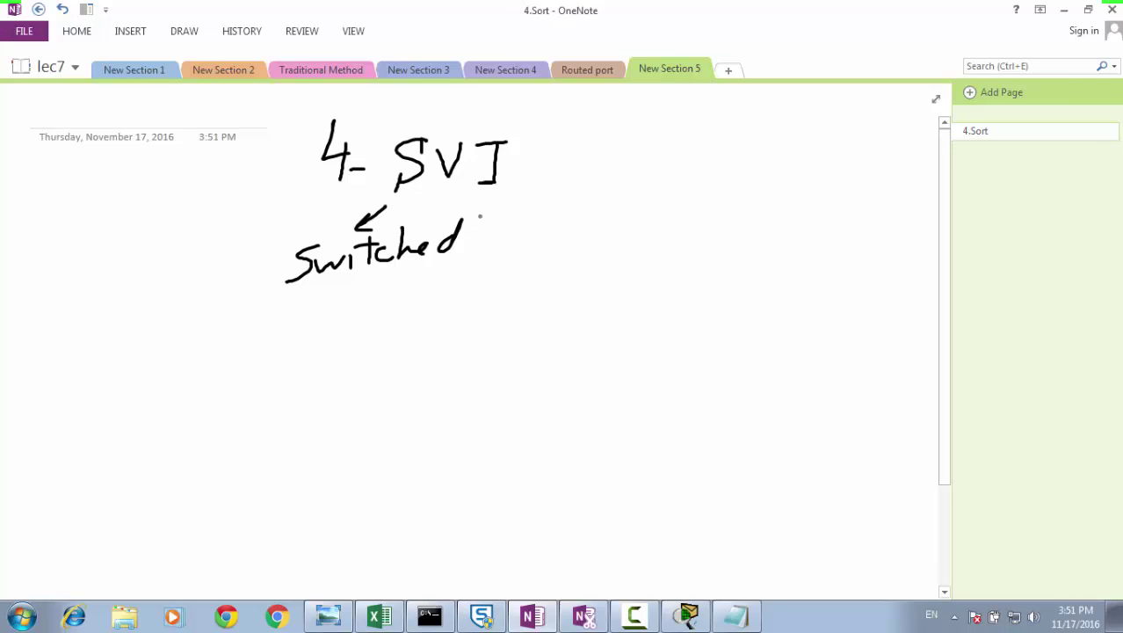
{"action": "mouse_move", "coordinate": [482, 234]}
{"action": "left_mouse_down"}
{"action": "mouse_move", "coordinate": [520, 241]}
{"action": "mouse_move", "coordinate": [572, 212]}
{"action": "mouse_move", "coordinate": [574, 225]}
{"action": "mouse_move", "coordinate": [608, 222]}
{"action": "left_mouse_up"}
{"action": "mouse_move", "coordinate": [632, 195]}
{"action": "left_mouse_down"}
{"action": "mouse_move", "coordinate": [639, 221]}
{"action": "mouse_move", "coordinate": [685, 195]}
{"action": "mouse_move", "coordinate": [671, 227]}
{"action": "left_mouse_up"}
{"action": "left_click_drag", "start_coordinate": [666, 227], "coordinate": [722, 221]}
{"action": "mouse_move", "coordinate": [726, 184]}
{"action": "left_mouse_down"}
{"action": "mouse_move", "coordinate": [730, 220]}
{"action": "mouse_move", "coordinate": [741, 194]}
{"action": "left_mouse_up"}
{"action": "mouse_move", "coordinate": [738, 211]}
{"action": "left_mouse_down"}
{"action": "mouse_move", "coordinate": [766, 214]}
{"action": "mouse_move", "coordinate": [776, 199]}
{"action": "left_mouse_up"}
{"action": "mouse_move", "coordinate": [794, 173]}
{"action": "left_mouse_down"}
{"action": "mouse_move", "coordinate": [796, 211]}
{"action": "mouse_move", "coordinate": [840, 213]}
{"action": "left_mouse_up"}
{"action": "left_click_drag", "start_coordinate": [850, 208], "coordinate": [880, 211]}
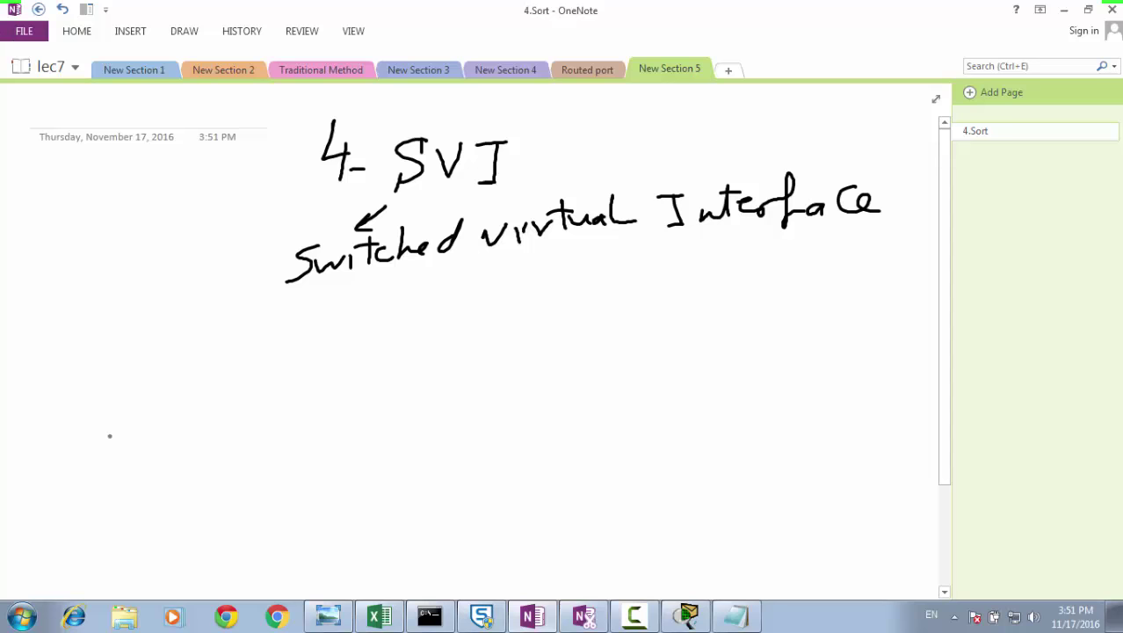
Step: Draw two switches side by side below the heading, each with three VLAN boxes labelled 10, 20 and 30
{"action": "mouse_move", "coordinate": [82, 452]}
{"action": "left_mouse_down"}
{"action": "mouse_move", "coordinate": [256, 471]}
{"action": "mouse_move", "coordinate": [98, 497]}
{"action": "left_mouse_up"}
{"action": "mouse_move", "coordinate": [116, 483]}
{"action": "left_mouse_down"}
{"action": "mouse_move", "coordinate": [111, 509]}
{"action": "mouse_move", "coordinate": [146, 492]}
{"action": "mouse_move", "coordinate": [172, 524]}
{"action": "mouse_move", "coordinate": [208, 489]}
{"action": "mouse_move", "coordinate": [261, 480]}
{"action": "left_mouse_up"}
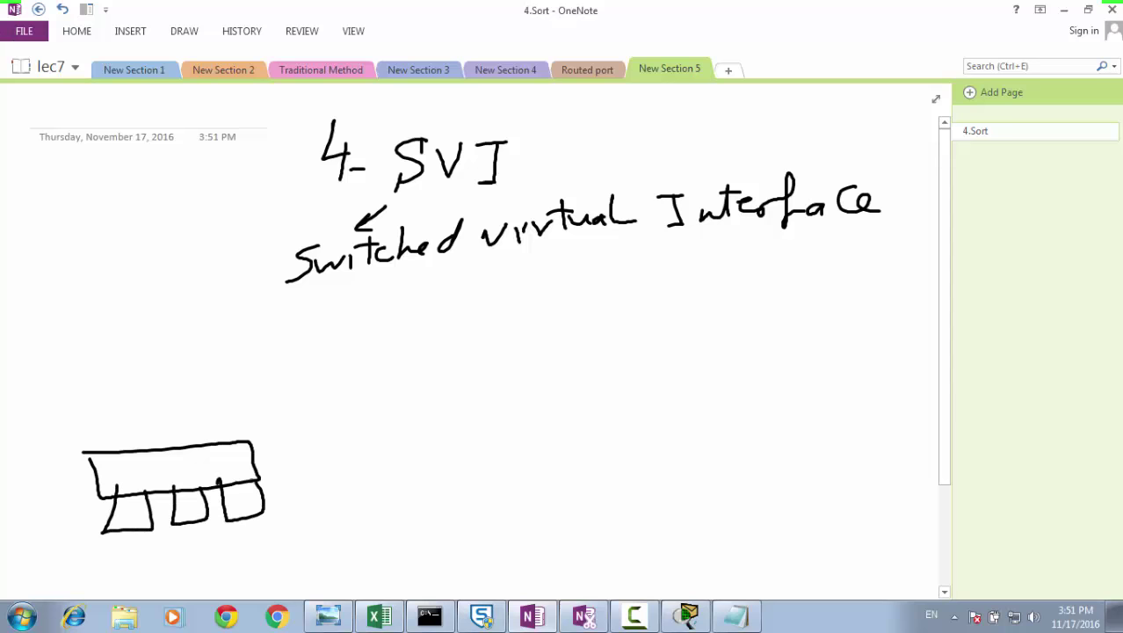
{"action": "mouse_move", "coordinate": [641, 404]}
{"action": "left_mouse_down"}
{"action": "mouse_move", "coordinate": [483, 437]}
{"action": "mouse_move", "coordinate": [534, 464]}
{"action": "mouse_move", "coordinate": [682, 442]}
{"action": "mouse_move", "coordinate": [642, 402]}
{"action": "left_mouse_up"}
{"action": "mouse_move", "coordinate": [511, 459]}
{"action": "left_mouse_down"}
{"action": "mouse_move", "coordinate": [531, 500]}
{"action": "mouse_move", "coordinate": [547, 454]}
{"action": "mouse_move", "coordinate": [611, 502]}
{"action": "mouse_move", "coordinate": [608, 450]}
{"action": "mouse_move", "coordinate": [689, 503]}
{"action": "left_mouse_up"}
{"action": "left_click_drag", "start_coordinate": [670, 443], "coordinate": [665, 505]}
{"action": "mouse_move", "coordinate": [516, 480]}
{"action": "left_mouse_down"}
{"action": "mouse_move", "coordinate": [517, 499]}
{"action": "mouse_move", "coordinate": [529, 488]}
{"action": "mouse_move", "coordinate": [693, 493]}
{"action": "left_mouse_up"}
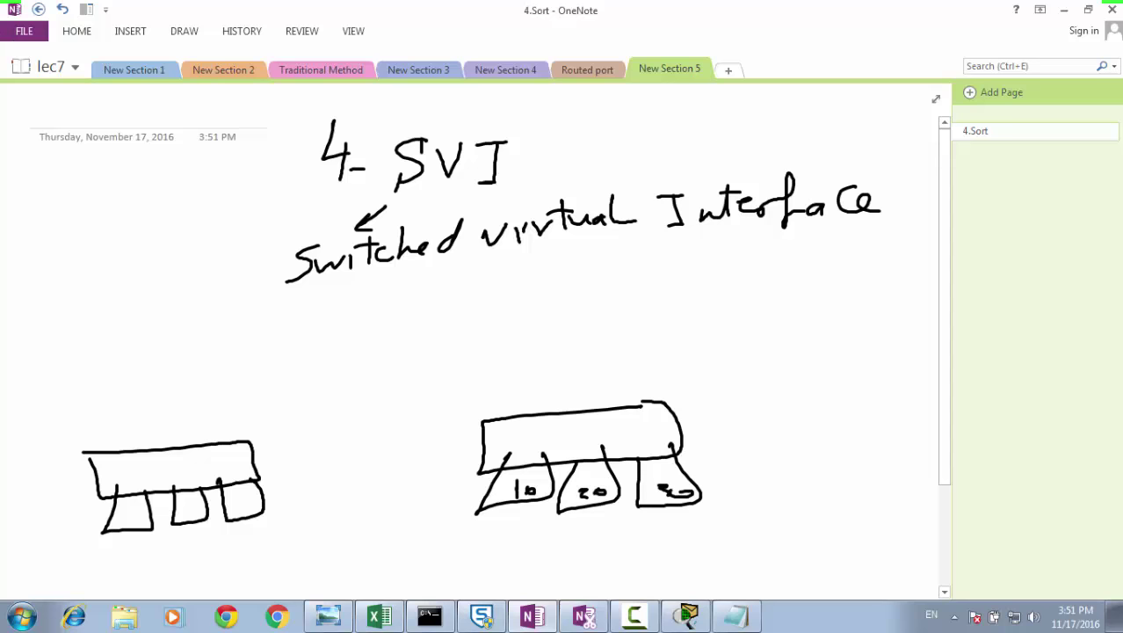
{"action": "left_click_drag", "start_coordinate": [123, 516], "coordinate": [127, 538]}
{"action": "mouse_move", "coordinate": [141, 515]}
{"action": "left_mouse_down"}
{"action": "mouse_move", "coordinate": [132, 520]}
{"action": "mouse_move", "coordinate": [263, 508]}
{"action": "left_mouse_up"}
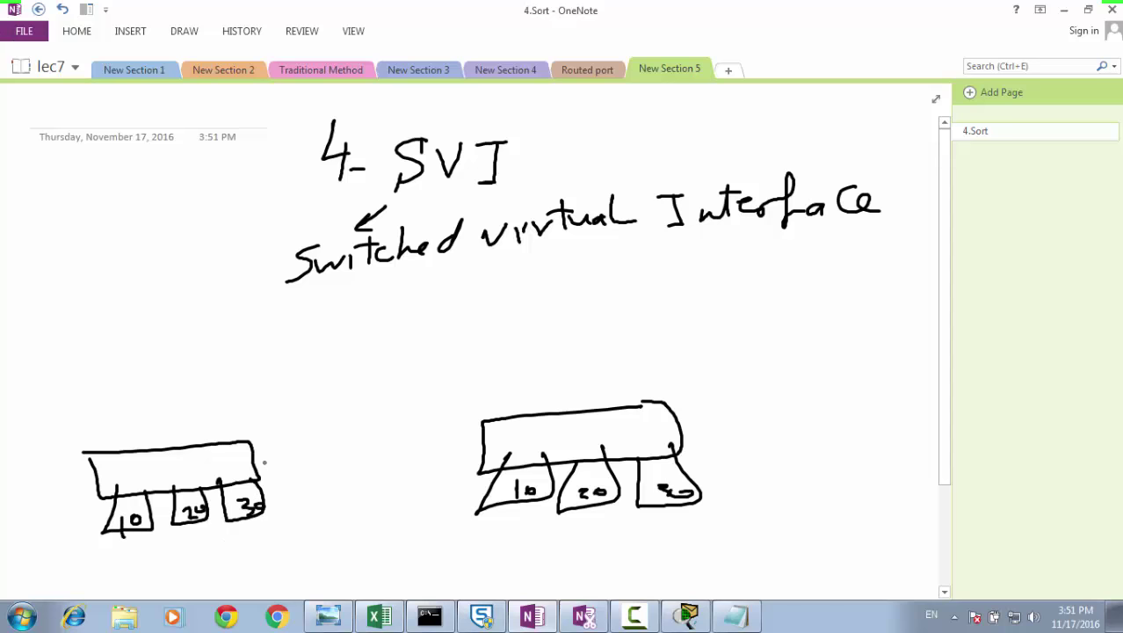
Step: Draw a dashed link between ports on the two switches and label it "Trunk"
{"action": "left_click_drag", "start_coordinate": [247, 456], "coordinate": [281, 458]}
{"action": "left_click_drag", "start_coordinate": [293, 458], "coordinate": [364, 452]}
{"action": "left_click", "coordinate": [389, 451]}
{"action": "left_click", "coordinate": [418, 450]}
{"action": "left_click_drag", "start_coordinate": [441, 449], "coordinate": [484, 453]}
{"action": "mouse_move", "coordinate": [328, 423]}
{"action": "left_mouse_down"}
{"action": "mouse_move", "coordinate": [328, 446]}
{"action": "mouse_move", "coordinate": [342, 420]}
{"action": "left_mouse_up"}
{"action": "mouse_move", "coordinate": [345, 444]}
{"action": "left_mouse_down"}
{"action": "mouse_move", "coordinate": [359, 425]}
{"action": "mouse_move", "coordinate": [402, 434]}
{"action": "left_mouse_up"}
{"action": "left_click_drag", "start_coordinate": [422, 415], "coordinate": [434, 427]}
Step: Draw a layer 3 switch above the left switch and connect three of its ports to VLANs 10, 20 and 30
{"action": "mouse_move", "coordinate": [180, 284]}
{"action": "left_mouse_down"}
{"action": "mouse_move", "coordinate": [126, 286]}
{"action": "mouse_move", "coordinate": [176, 333]}
{"action": "mouse_move", "coordinate": [180, 285]}
{"action": "mouse_move", "coordinate": [157, 302]}
{"action": "left_mouse_up"}
{"action": "mouse_move", "coordinate": [122, 306]}
{"action": "left_mouse_down"}
{"action": "mouse_move", "coordinate": [144, 301]}
{"action": "mouse_move", "coordinate": [133, 327]}
{"action": "left_mouse_up"}
{"action": "mouse_move", "coordinate": [155, 304]}
{"action": "left_mouse_down"}
{"action": "mouse_move", "coordinate": [174, 293]}
{"action": "mouse_move", "coordinate": [185, 323]}
{"action": "left_mouse_up"}
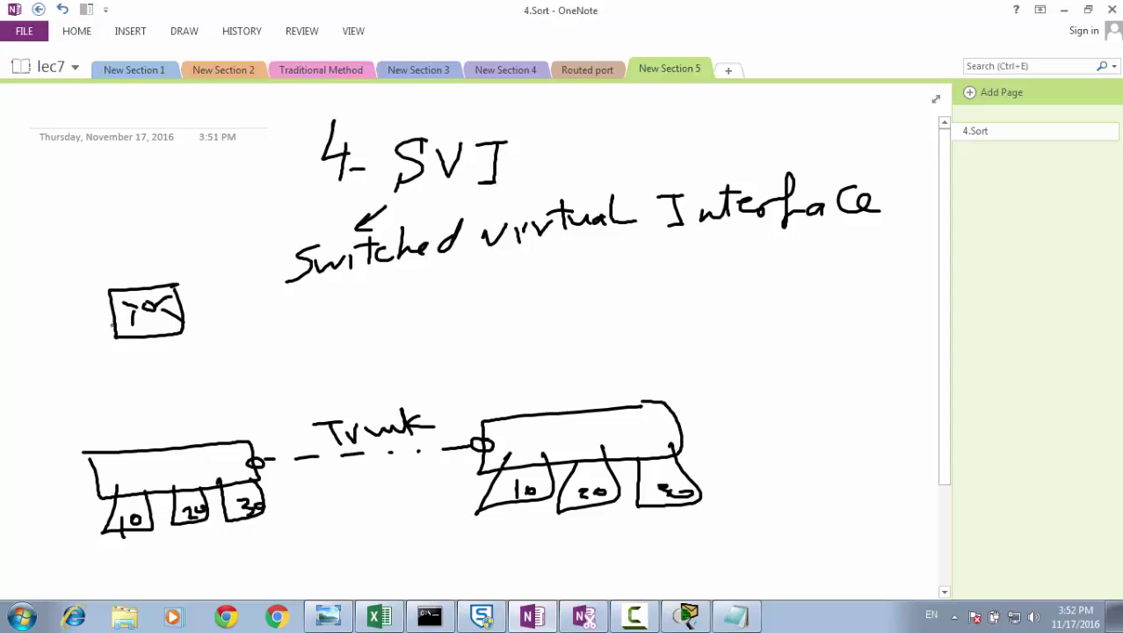
{"action": "left_click_drag", "start_coordinate": [130, 334], "coordinate": [131, 481]}
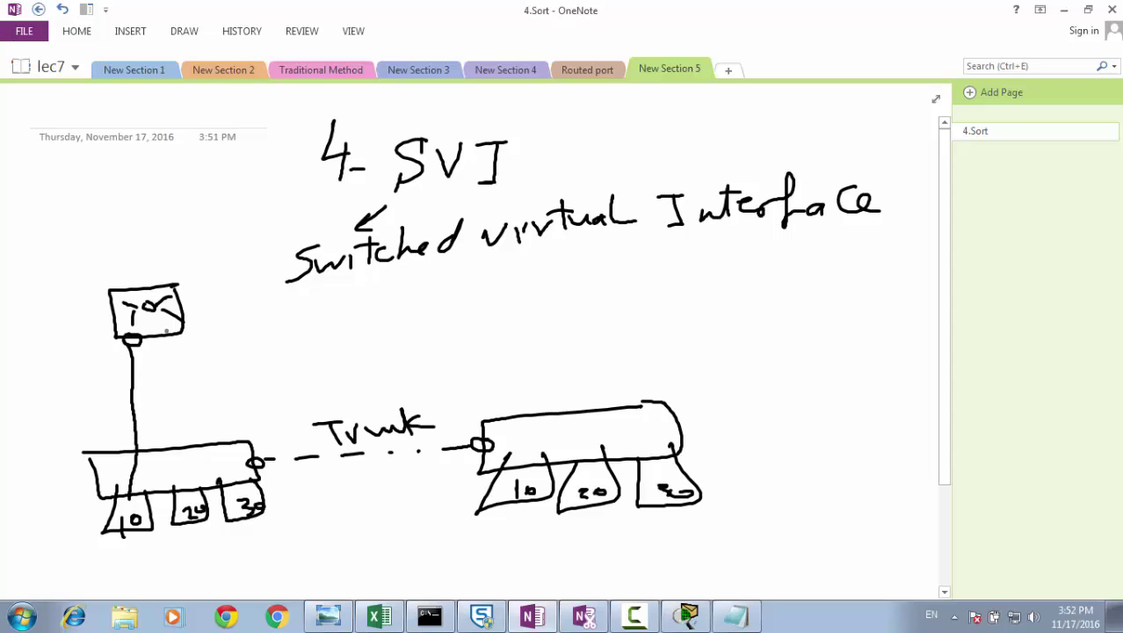
{"action": "mouse_move", "coordinate": [167, 330]}
{"action": "left_mouse_down"}
{"action": "mouse_move", "coordinate": [182, 415]}
{"action": "mouse_move", "coordinate": [178, 488]}
{"action": "left_mouse_up"}
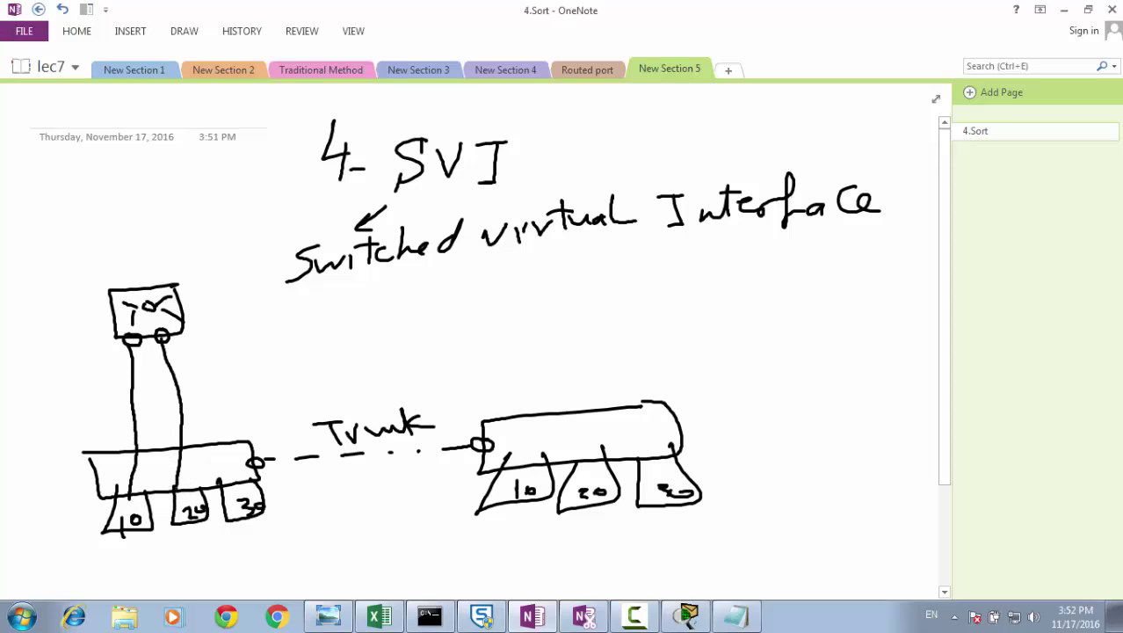
{"action": "left_click_drag", "start_coordinate": [179, 323], "coordinate": [240, 480]}
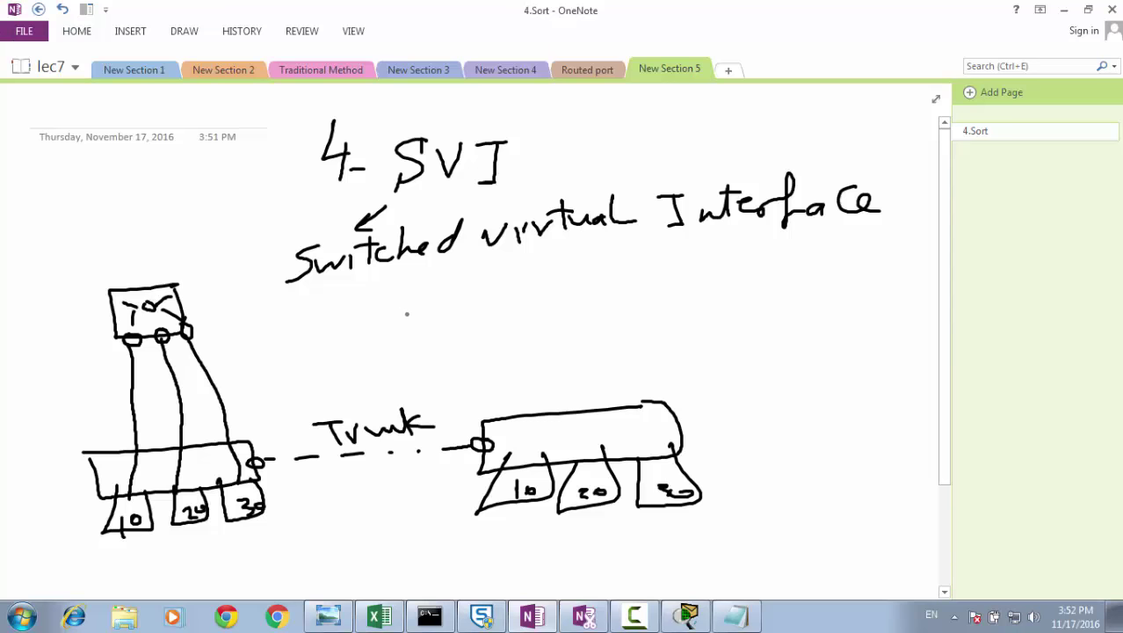
Step: Handwrite the mapping "vlan 10 → 192.168.1.1" beneath the "Switched virtual Interface" line
{"action": "left_click_drag", "start_coordinate": [363, 292], "coordinate": [388, 290]}
{"action": "mouse_move", "coordinate": [402, 281]}
{"action": "left_mouse_down"}
{"action": "mouse_move", "coordinate": [429, 305]}
{"action": "mouse_move", "coordinate": [479, 289]}
{"action": "mouse_move", "coordinate": [491, 301]}
{"action": "mouse_move", "coordinate": [518, 284]}
{"action": "mouse_move", "coordinate": [567, 290]}
{"action": "left_mouse_up"}
{"action": "mouse_move", "coordinate": [607, 269]}
{"action": "left_mouse_down"}
{"action": "mouse_move", "coordinate": [607, 286]}
{"action": "mouse_move", "coordinate": [634, 283]}
{"action": "left_mouse_up"}
{"action": "left_click_drag", "start_coordinate": [644, 268], "coordinate": [659, 282]}
{"action": "left_click_drag", "start_coordinate": [683, 275], "coordinate": [683, 276]}
{"action": "mouse_move", "coordinate": [698, 253]}
{"action": "left_mouse_down"}
{"action": "mouse_move", "coordinate": [697, 276]}
{"action": "mouse_move", "coordinate": [714, 278]}
{"action": "left_mouse_up"}
{"action": "mouse_move", "coordinate": [745, 250]}
{"action": "left_mouse_down"}
{"action": "mouse_move", "coordinate": [729, 257]}
{"action": "mouse_move", "coordinate": [739, 278]}
{"action": "left_mouse_up"}
{"action": "mouse_move", "coordinate": [771, 256]}
{"action": "left_mouse_down"}
{"action": "mouse_move", "coordinate": [778, 249]}
{"action": "mouse_move", "coordinate": [777, 281]}
{"action": "left_mouse_up"}
{"action": "left_click_drag", "start_coordinate": [772, 281], "coordinate": [796, 280]}
{"action": "left_click_drag", "start_coordinate": [814, 240], "coordinate": [817, 269]}
{"action": "left_click_drag", "start_coordinate": [810, 278], "coordinate": [842, 276]}
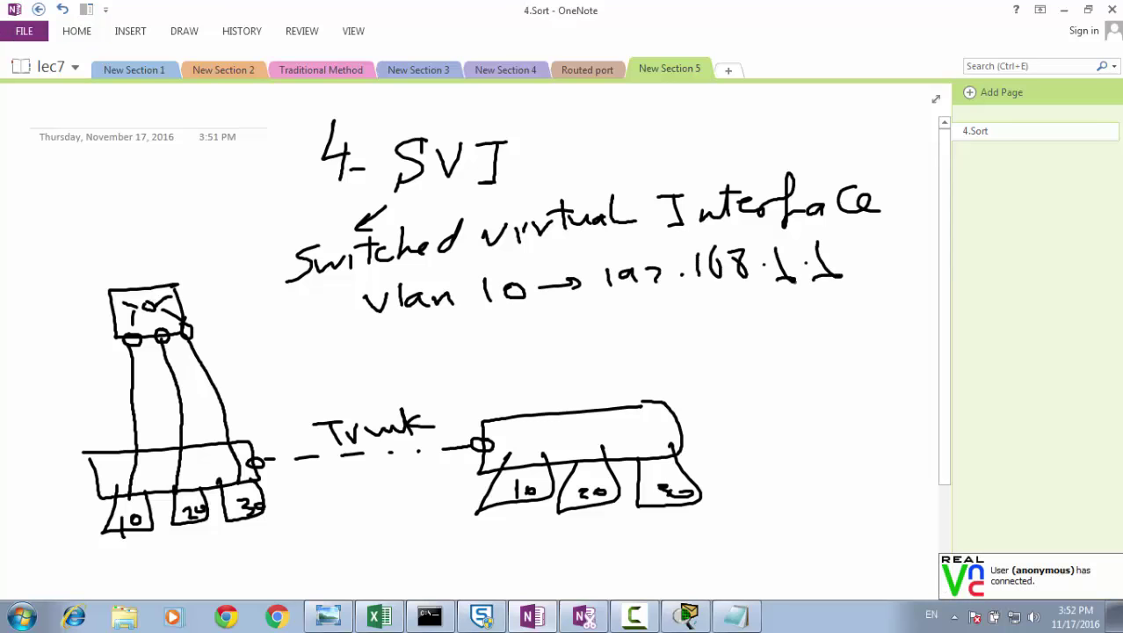
Step: Handwrite the mapping "vlan 20 → 192.168.2.1" below the VLAN 10 line
{"action": "left_click_drag", "start_coordinate": [382, 322], "coordinate": [404, 326]}
{"action": "left_click_drag", "start_coordinate": [410, 318], "coordinate": [413, 346]}
{"action": "left_click_drag", "start_coordinate": [438, 334], "coordinate": [467, 343]}
{"action": "left_click_drag", "start_coordinate": [478, 323], "coordinate": [501, 341]}
{"action": "left_click_drag", "start_coordinate": [522, 323], "coordinate": [624, 320]}
{"action": "mouse_move", "coordinate": [610, 313]}
{"action": "left_mouse_down"}
{"action": "mouse_move", "coordinate": [614, 327]}
{"action": "mouse_move", "coordinate": [646, 326]}
{"action": "left_mouse_up"}
{"action": "mouse_move", "coordinate": [668, 307]}
{"action": "left_mouse_down"}
{"action": "mouse_move", "coordinate": [661, 325]}
{"action": "mouse_move", "coordinate": [691, 323]}
{"action": "left_mouse_up"}
{"action": "left_click_drag", "start_coordinate": [703, 320], "coordinate": [716, 320]}
{"action": "mouse_move", "coordinate": [739, 293]}
{"action": "left_mouse_down"}
{"action": "mouse_move", "coordinate": [731, 320]}
{"action": "mouse_move", "coordinate": [738, 309]}
{"action": "left_mouse_up"}
{"action": "left_click", "coordinate": [784, 309]}
{"action": "mouse_move", "coordinate": [773, 297]}
{"action": "left_mouse_down"}
{"action": "mouse_move", "coordinate": [763, 299]}
{"action": "mouse_move", "coordinate": [819, 322]}
{"action": "left_mouse_up"}
{"action": "left_click", "coordinate": [826, 318]}
{"action": "left_click_drag", "start_coordinate": [831, 297], "coordinate": [842, 320]}
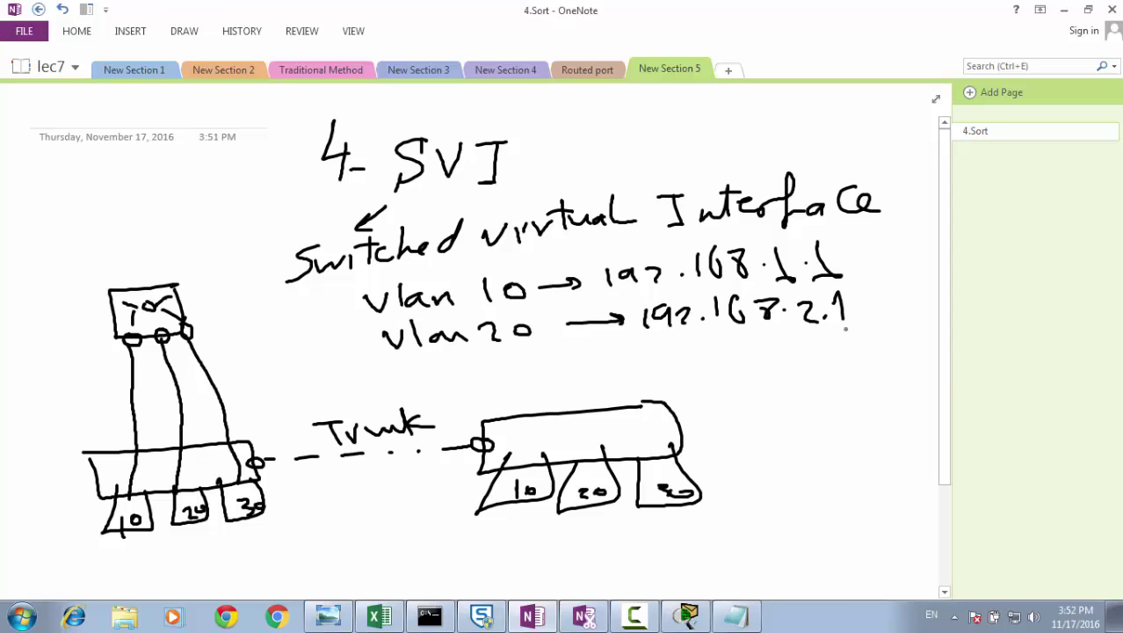
Step: Handwrite the mapping "vlan 30 → 192.168.3.1" below the VLAN 20 line
{"action": "mouse_move", "coordinate": [400, 376]}
{"action": "left_mouse_down"}
{"action": "mouse_move", "coordinate": [415, 370]}
{"action": "mouse_move", "coordinate": [428, 387]}
{"action": "left_mouse_up"}
{"action": "left_click_drag", "start_coordinate": [459, 372], "coordinate": [486, 383]}
{"action": "mouse_move", "coordinate": [497, 364]}
{"action": "left_mouse_down"}
{"action": "mouse_move", "coordinate": [506, 382]}
{"action": "mouse_move", "coordinate": [520, 378]}
{"action": "left_mouse_up"}
{"action": "left_click_drag", "start_coordinate": [571, 371], "coordinate": [650, 367]}
{"action": "left_click_drag", "start_coordinate": [640, 360], "coordinate": [641, 376]}
{"action": "mouse_move", "coordinate": [683, 353]}
{"action": "left_mouse_down"}
{"action": "mouse_move", "coordinate": [687, 373]}
{"action": "mouse_move", "coordinate": [706, 376]}
{"action": "left_mouse_up"}
{"action": "left_click_drag", "start_coordinate": [722, 358], "coordinate": [816, 363]}
{"action": "left_click", "coordinate": [743, 369]}
{"action": "left_click_drag", "start_coordinate": [831, 335], "coordinate": [840, 364]}
{"action": "left_click_drag", "start_coordinate": [866, 318], "coordinate": [874, 353]}
{"action": "left_click_drag", "start_coordinate": [861, 356], "coordinate": [886, 350]}
{"action": "left_click", "coordinate": [853, 353]}
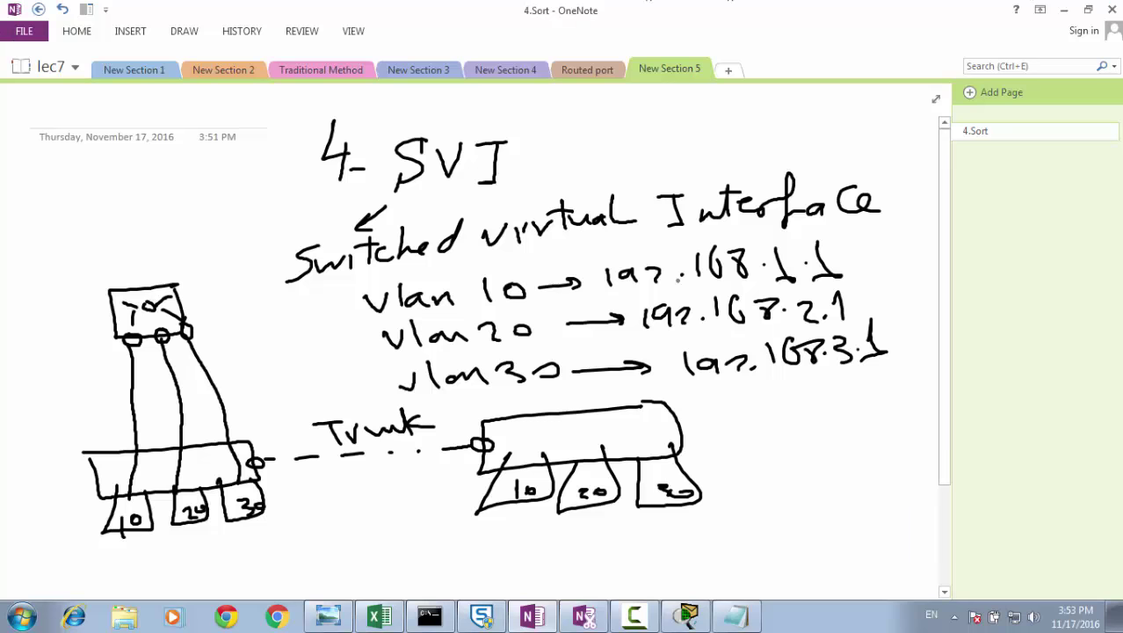
Step: Switch to Cisco Packet Tracer and open the Basic Vlan file from the Desktop
{"action": "left_click", "coordinate": [688, 615]}
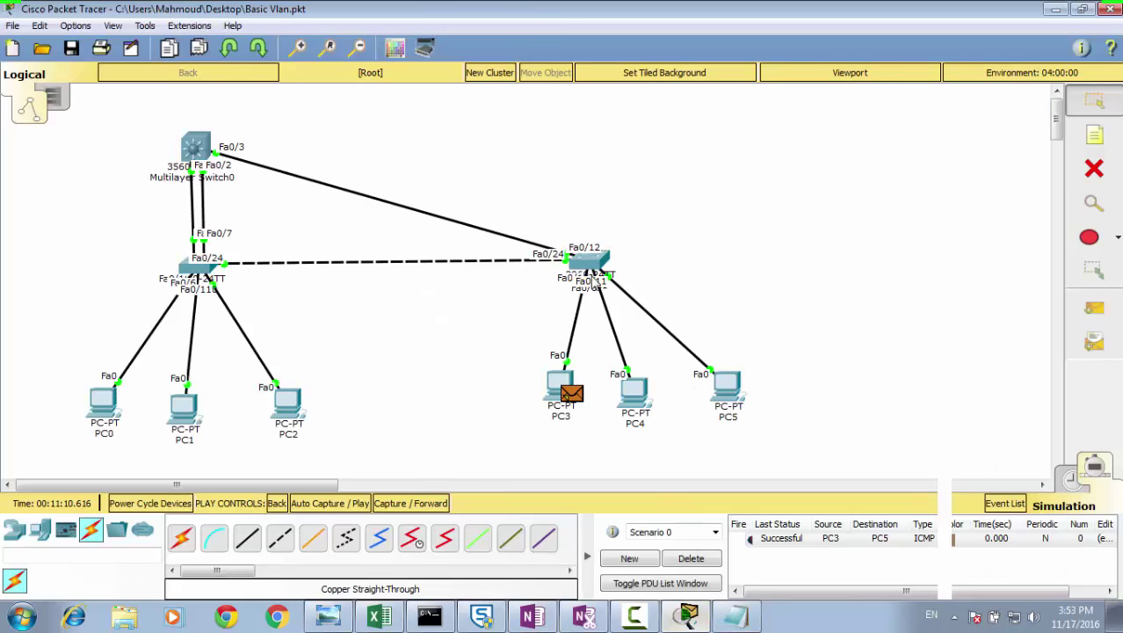
{"action": "left_click", "coordinate": [43, 49]}
{"action": "left_click", "coordinate": [619, 325]}
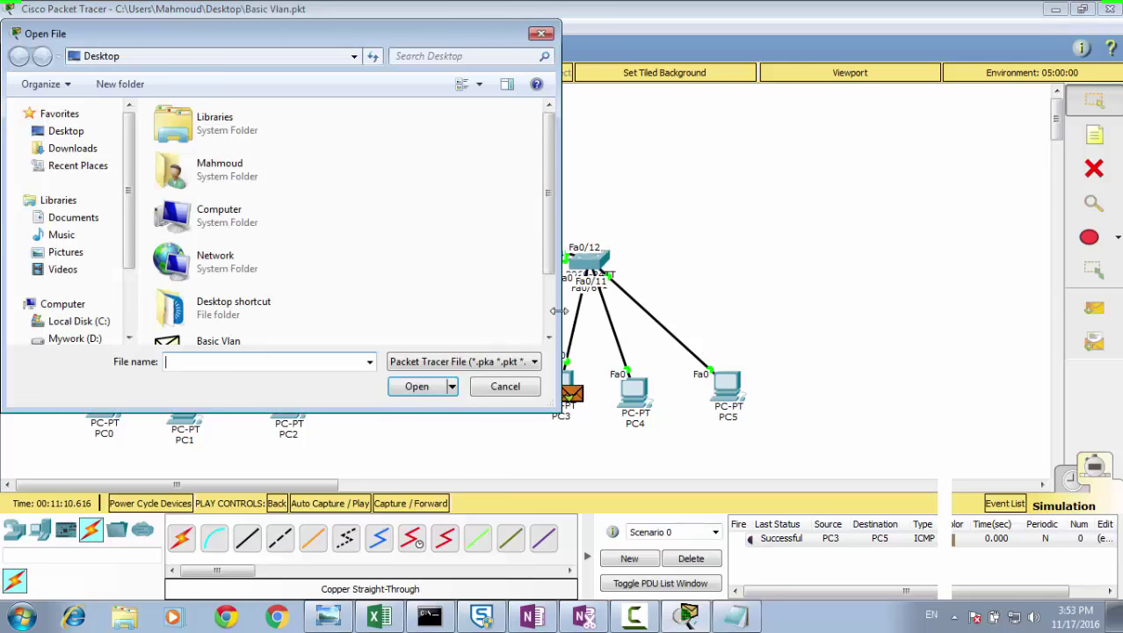
{"action": "scroll", "coordinate": [208, 322], "scroll_direction": "down", "scroll_amount": 2}
{"action": "double_click", "coordinate": [215, 285]}
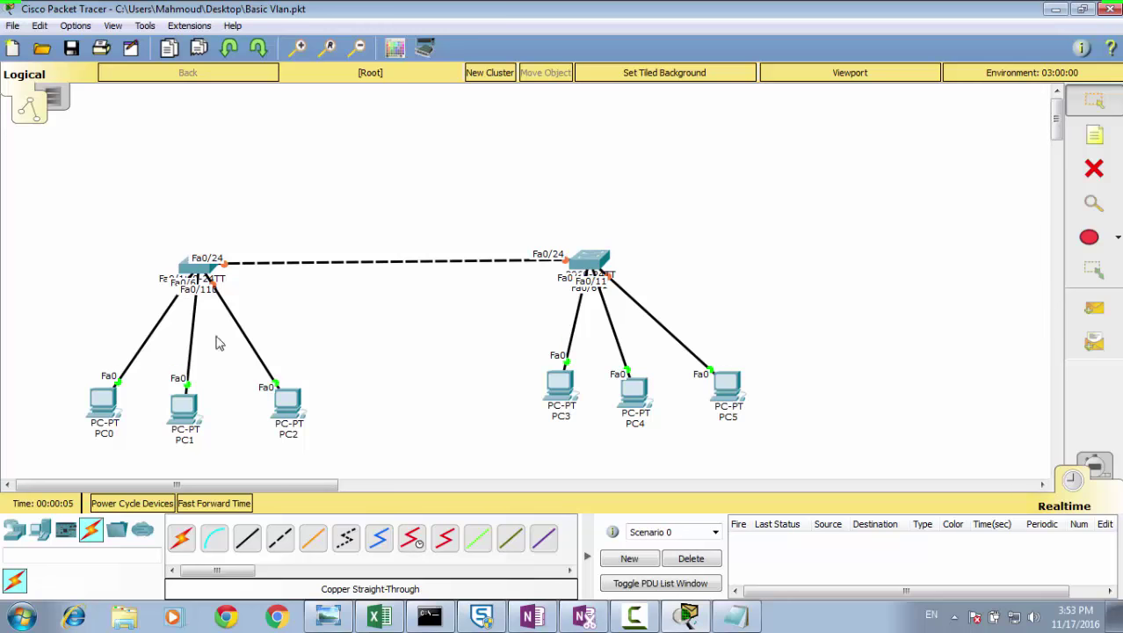
Step: Place a 3560-24PS multilayer switch above the left access switch
{"action": "left_click", "coordinate": [14, 529]}
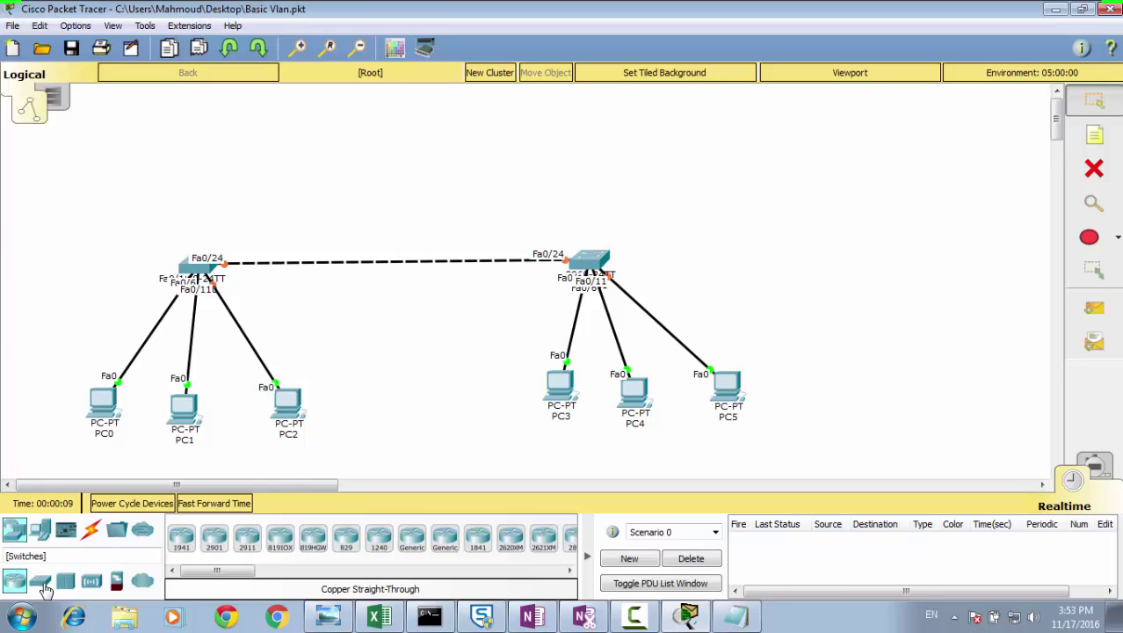
{"action": "left_click", "coordinate": [39, 581]}
{"action": "left_click", "coordinate": [274, 549]}
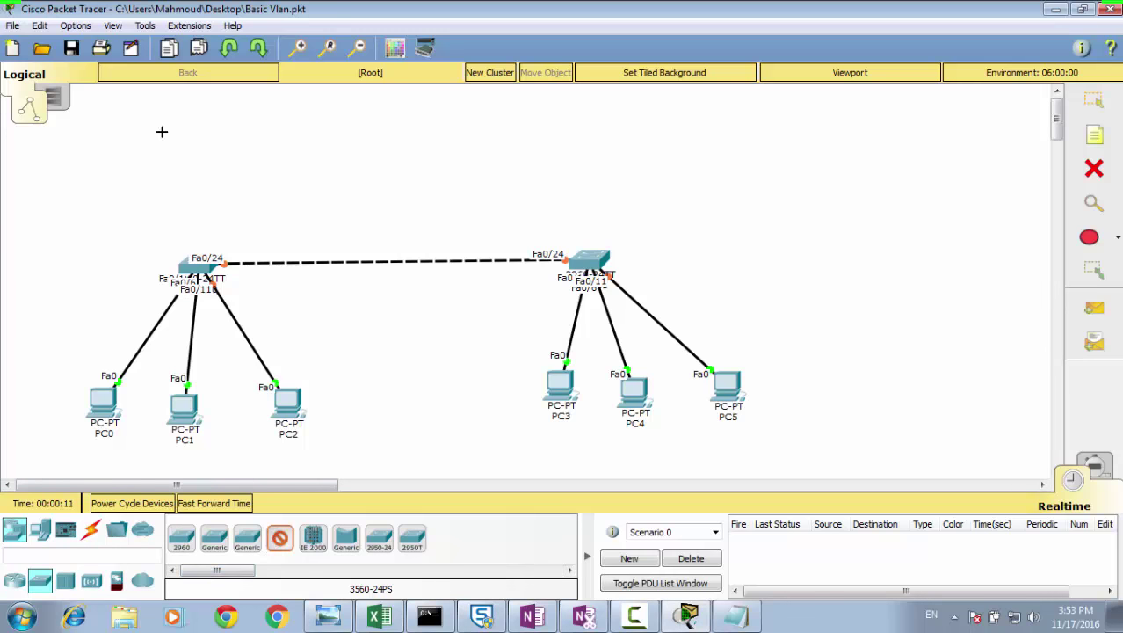
{"action": "left_click", "coordinate": [208, 122]}
Step: Open the multilayer switch's command line in a maximized window and enter global configuration mode
{"action": "left_click", "coordinate": [215, 132]}
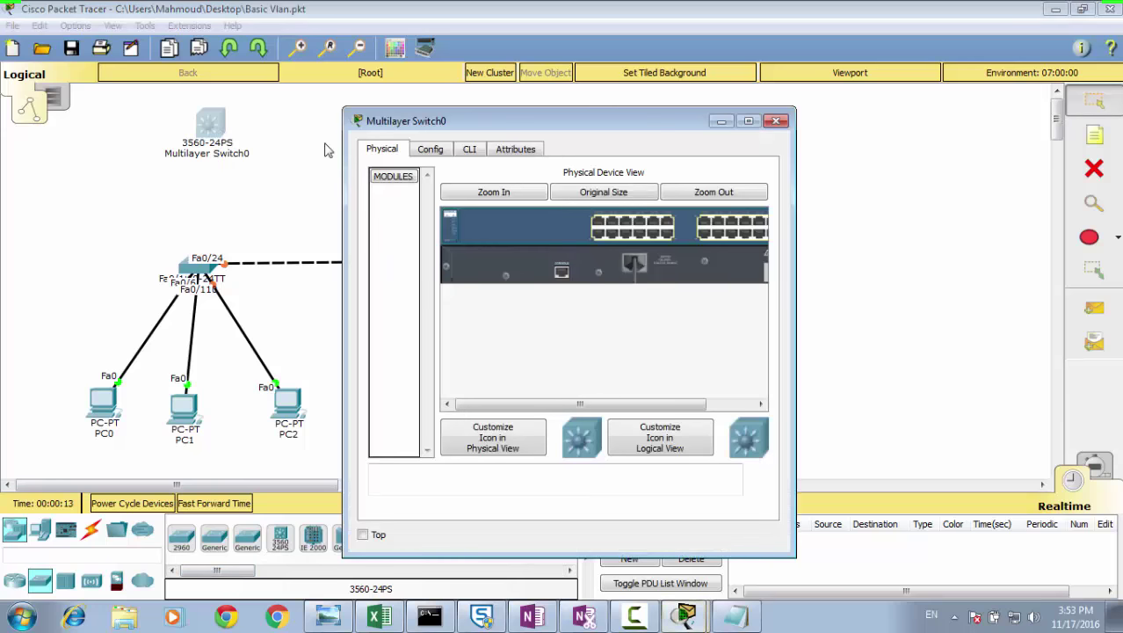
{"action": "left_click", "coordinate": [472, 150]}
{"action": "double_click", "coordinate": [467, 122]}
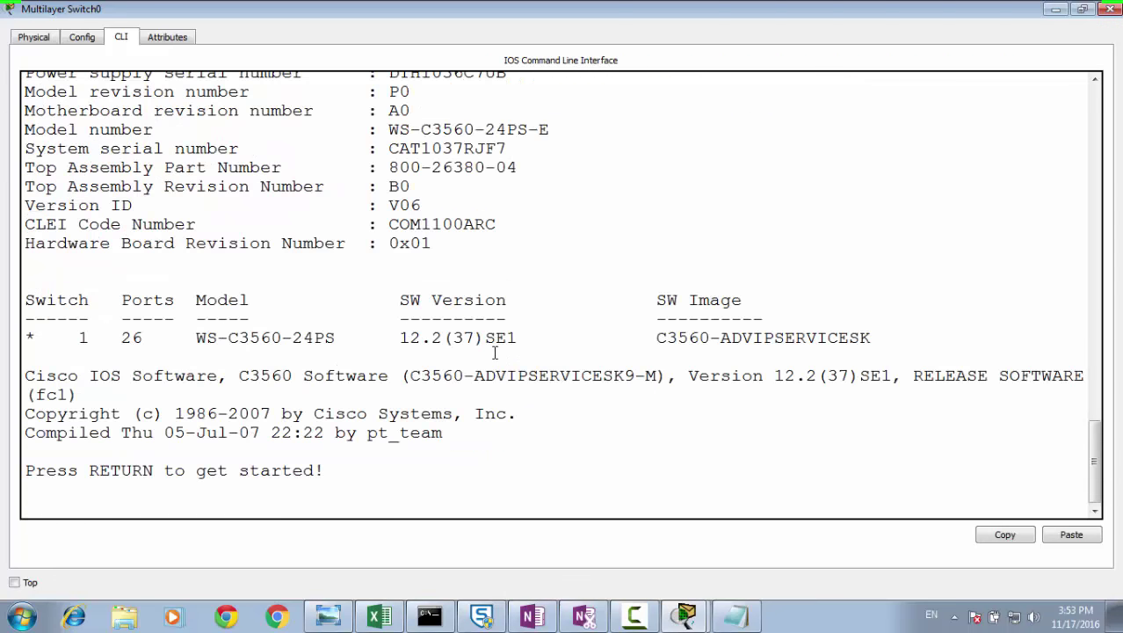
{"action": "key", "text": "Return"}
{"action": "key", "text": "Return"}
{"action": "type", "text": "en"}
{"action": "key", "text": "Tab"}
{"action": "key", "text": "Return"}
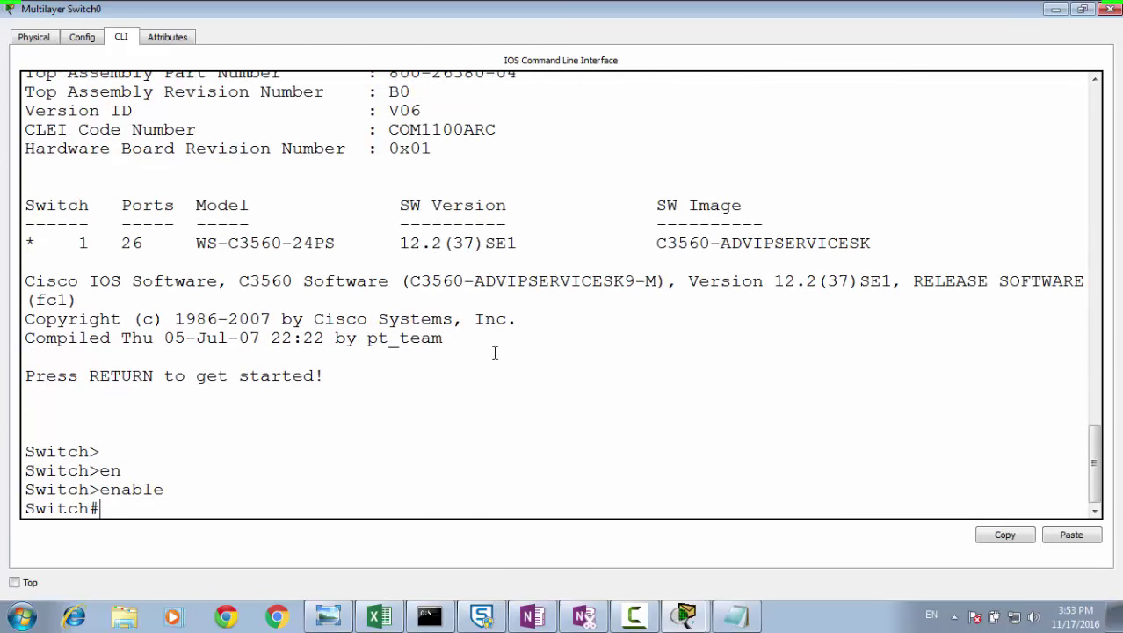
{"action": "type", "text": "config"}
{"action": "key", "text": "Tab"}
{"action": "type", "text": "t"}
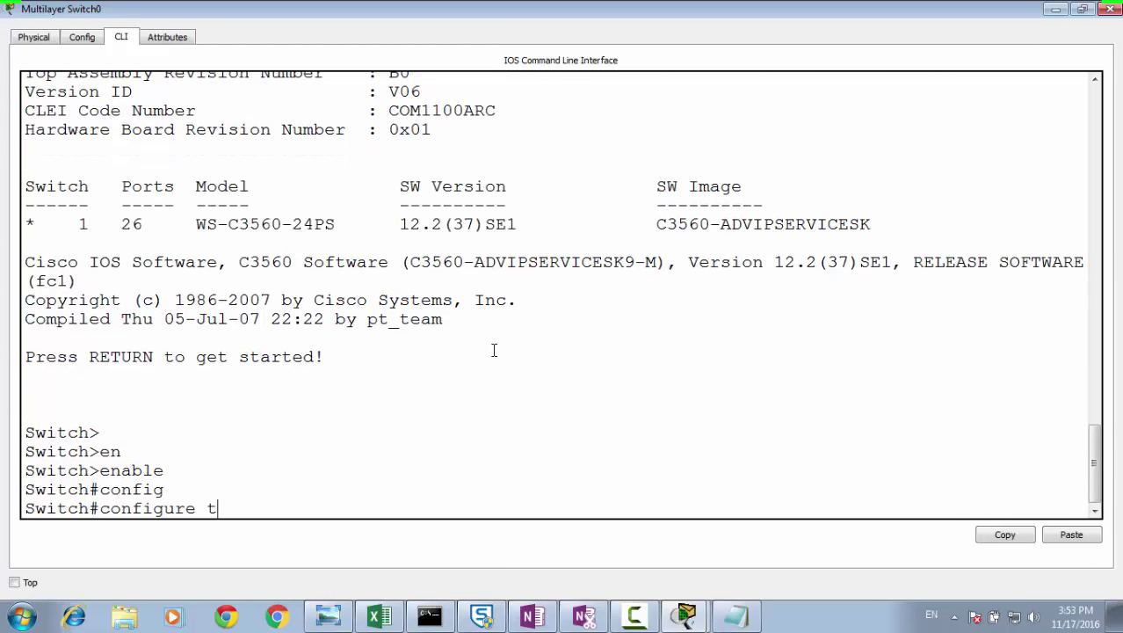
{"action": "type", "text": "er"}
{"action": "key", "text": "Tab"}
{"action": "key", "text": "Return"}
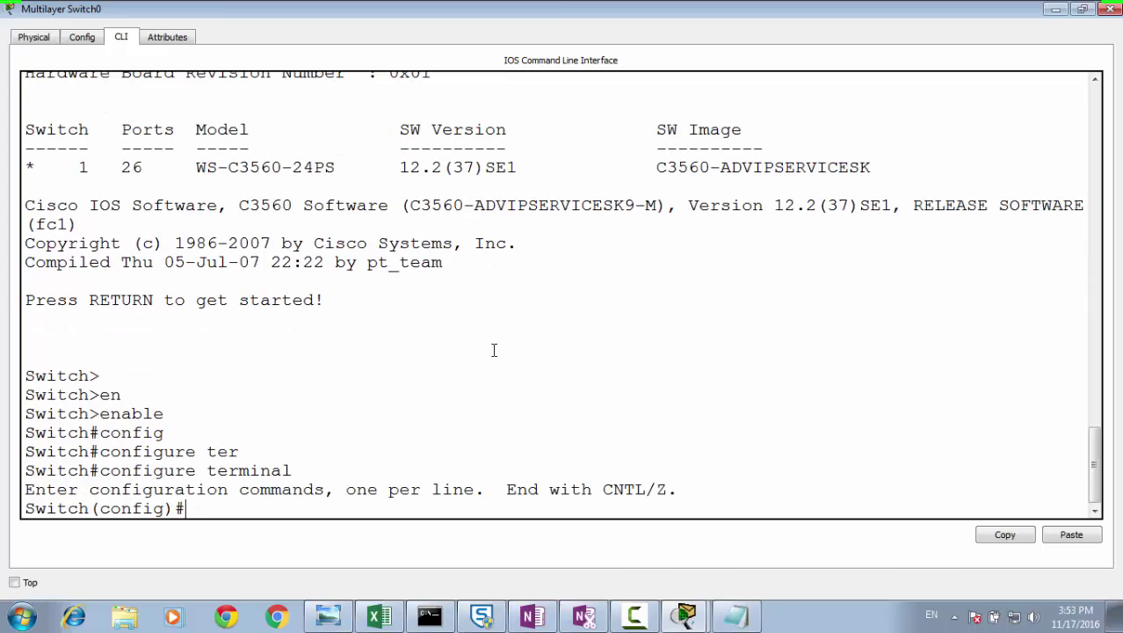
Step: Set the multilayer switch's hostname to L3sw and enable IP routing
{"action": "type", "text": "h"}
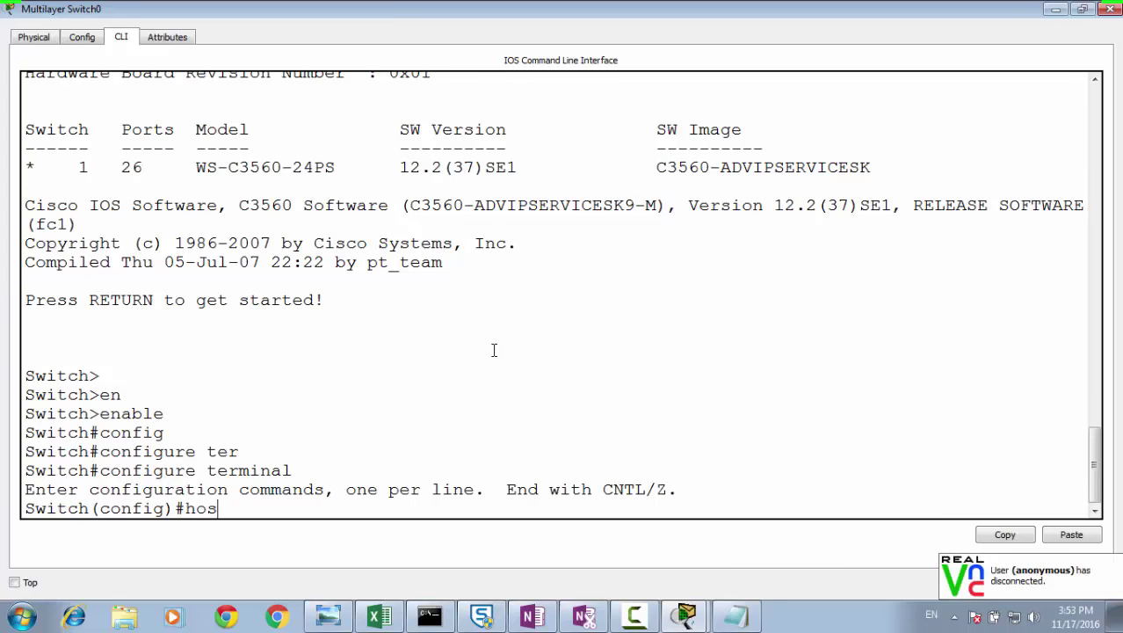
{"action": "type", "text": "os"}
{"action": "key", "text": "Tab"}
{"action": "type", "text": "L3sw"}
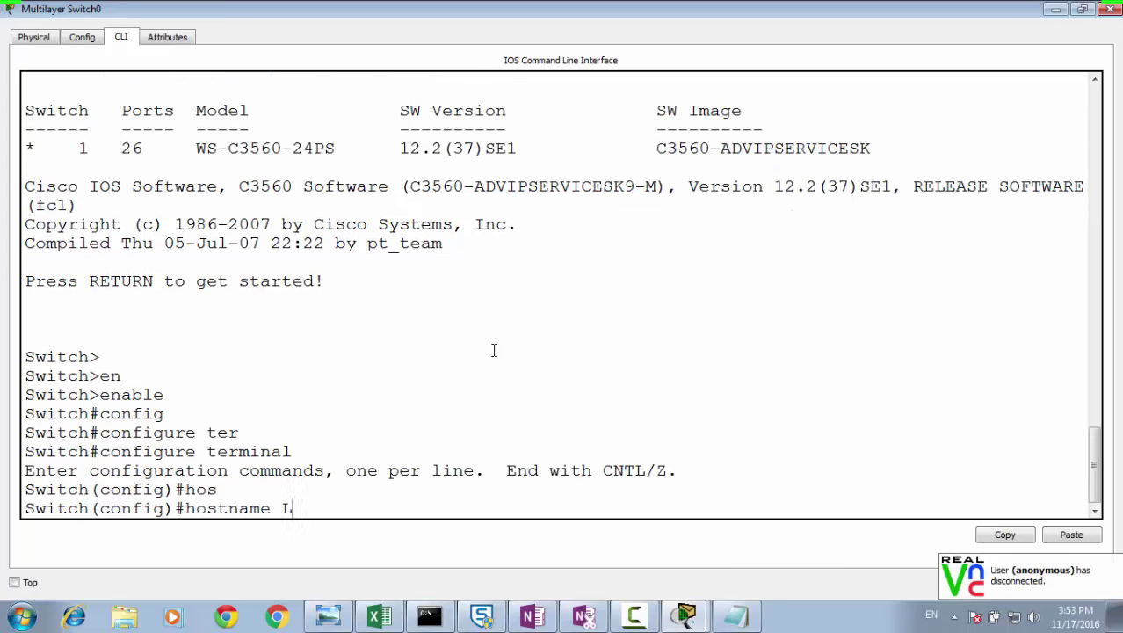
{"action": "key", "text": "Return"}
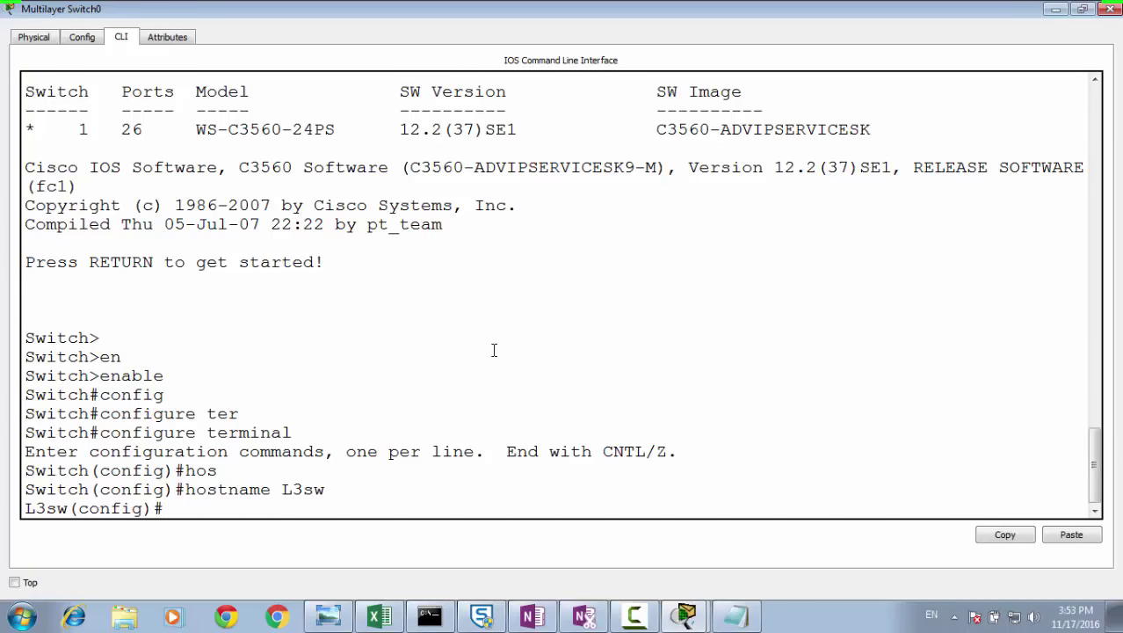
{"action": "type", "text": "p routing"}
{"action": "key", "text": "Return"}
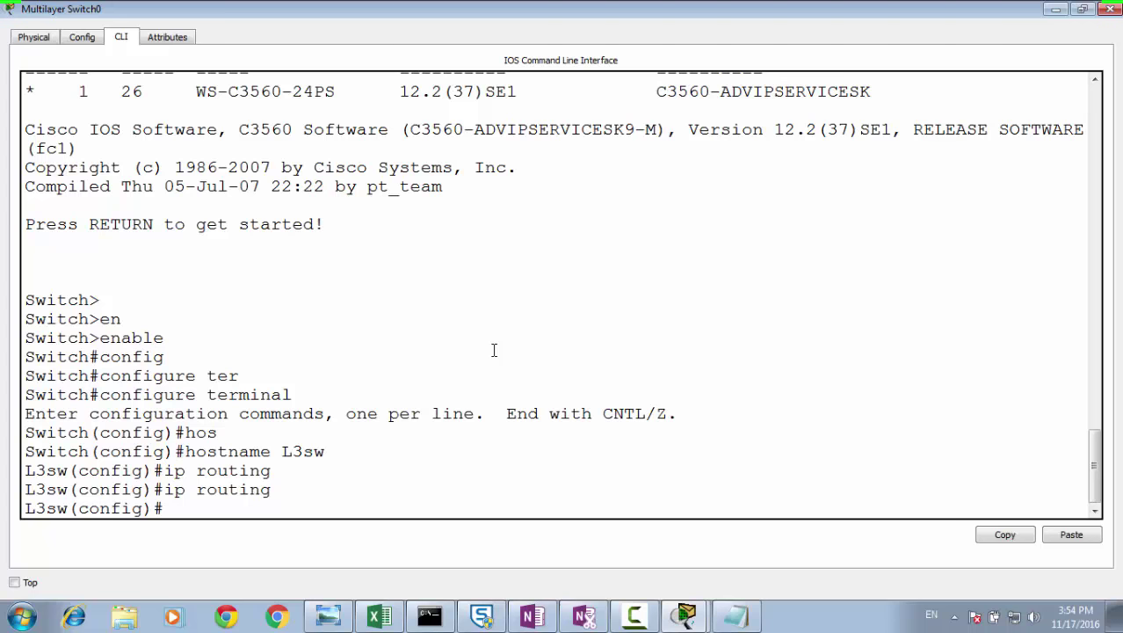
Step: Create VLAN 10 named sales on L3sw and return to global configuration mode
{"action": "type", "text": "vlan 10"}
{"action": "key", "text": "Return"}
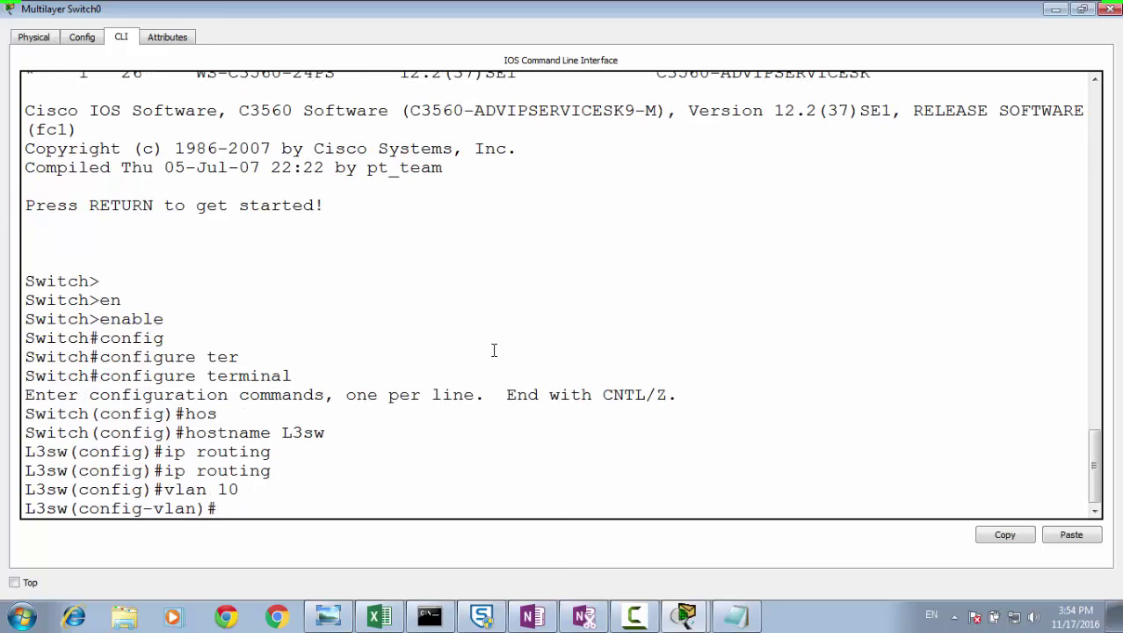
{"action": "type", "text": "name sales"}
{"action": "key", "text": "Return"}
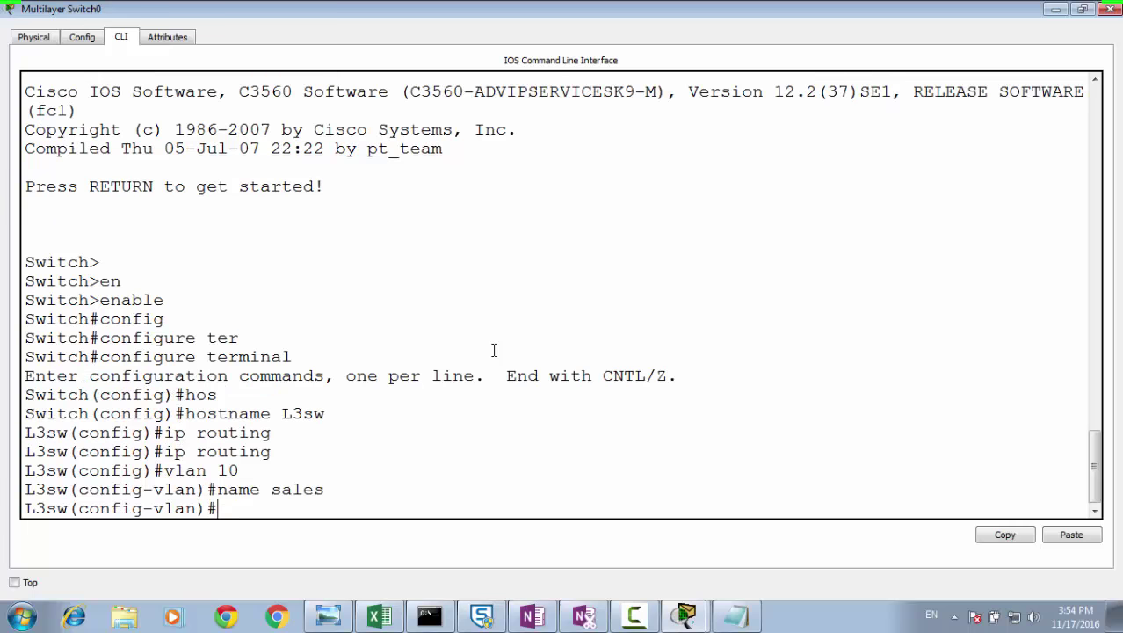
{"action": "type", "text": "exit"}
{"action": "key", "text": "Return"}
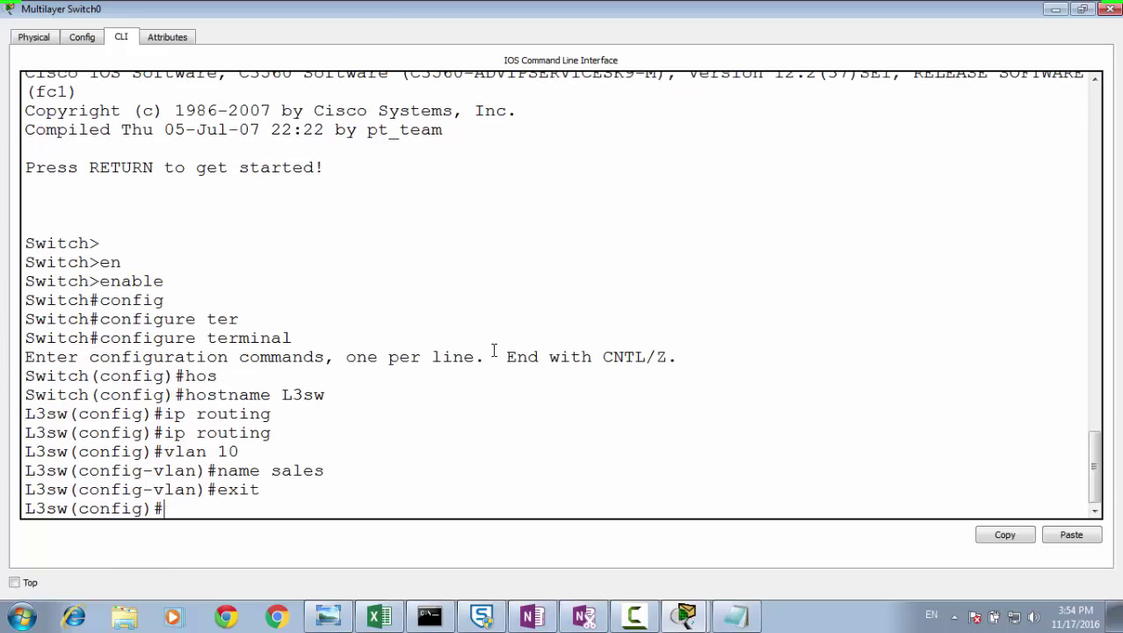
Step: Configure interface FastEthernet 0/1 on L3sw as an access-mode switchport
{"action": "type", "text": "inter"}
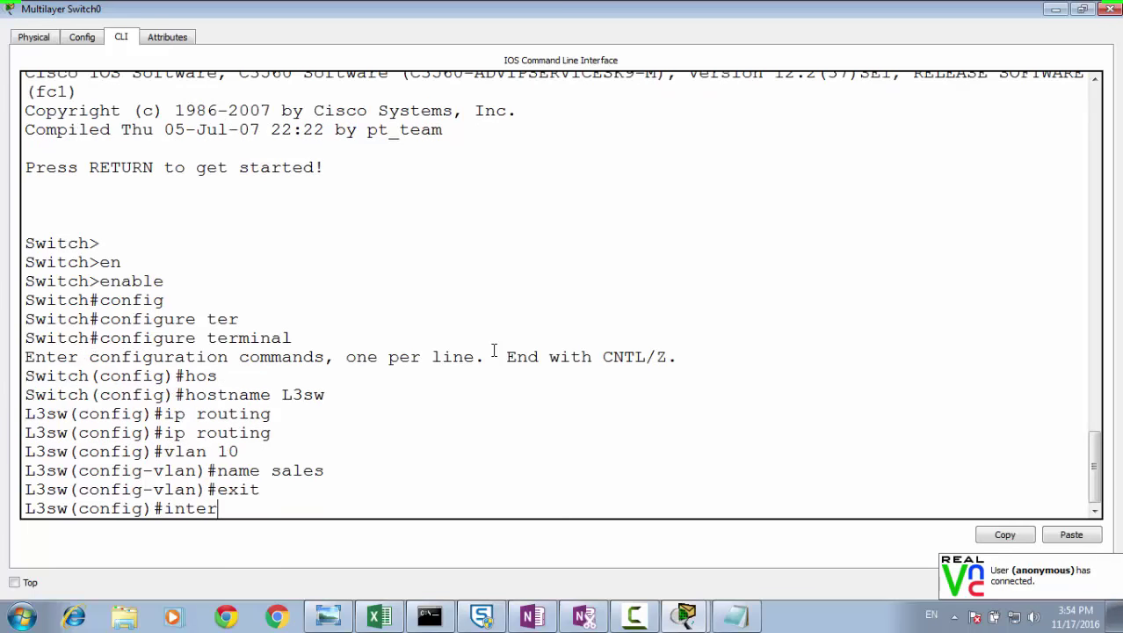
{"action": "key", "text": "Tab"}
{"action": "type", "text": "fas"}
{"action": "key", "text": "Tab"}
{"action": "type", "text": "0/1"}
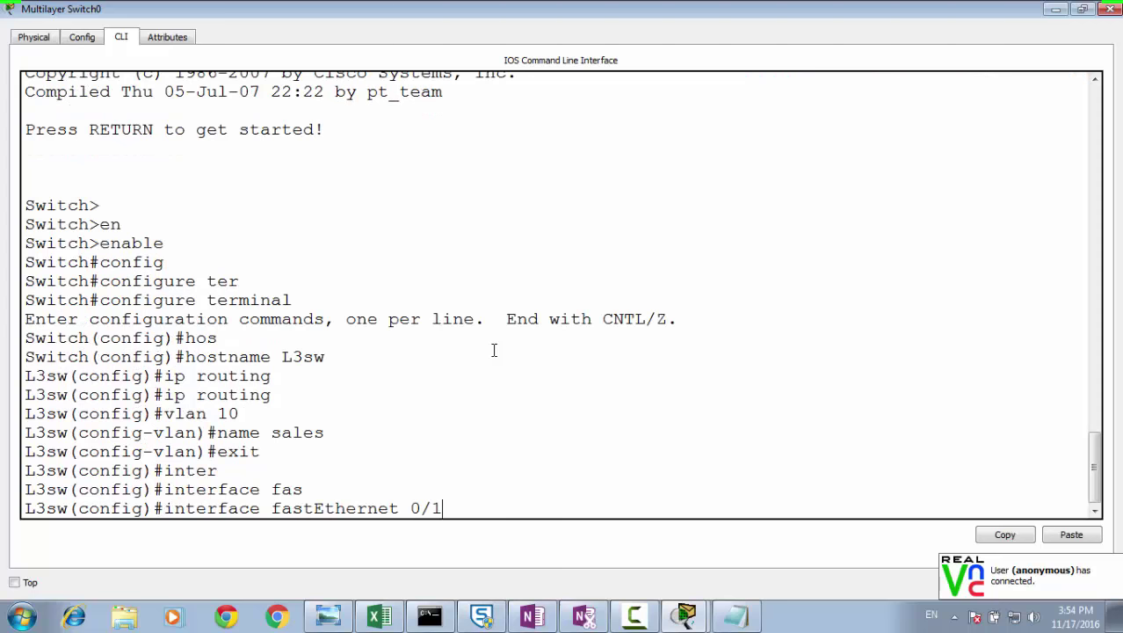
{"action": "key", "text": "Return"}
{"action": "type", "text": "sw(config-if)#s"}
{"action": "key", "text": "Tab"}
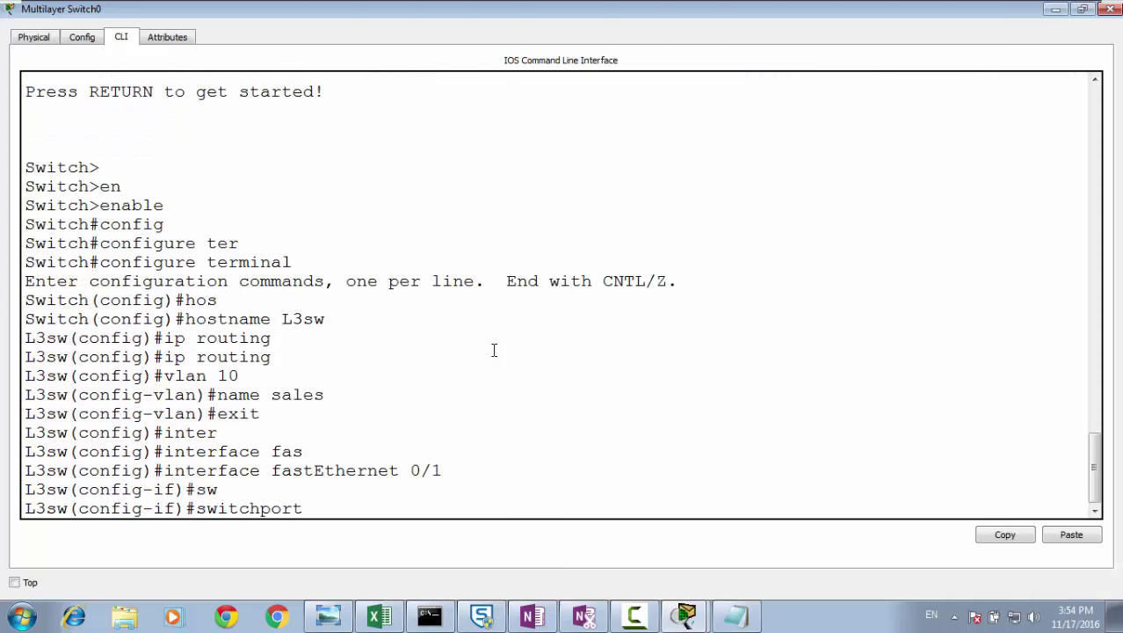
{"action": "type", "text": "mo"}
{"action": "key", "text": "Tab"}
{"action": "type", "text": "acc"}
{"action": "key", "text": "Tab"}
{"action": "key", "text": "Return"}
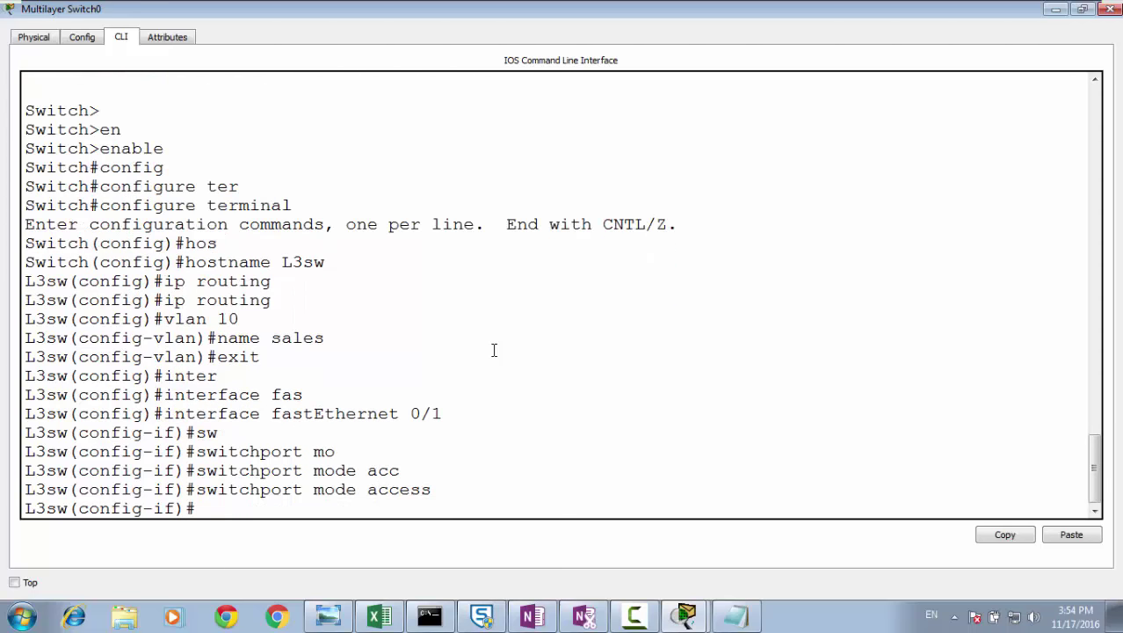
Step: Assign FastEthernet 0/1 on L3sw to access VLAN 10
{"action": "type", "text": "sw"}
{"action": "key", "text": "Tab"}
{"action": "type", "text": "acc"}
{"action": "key", "text": "Tab"}
{"action": "type", "text": "v"}
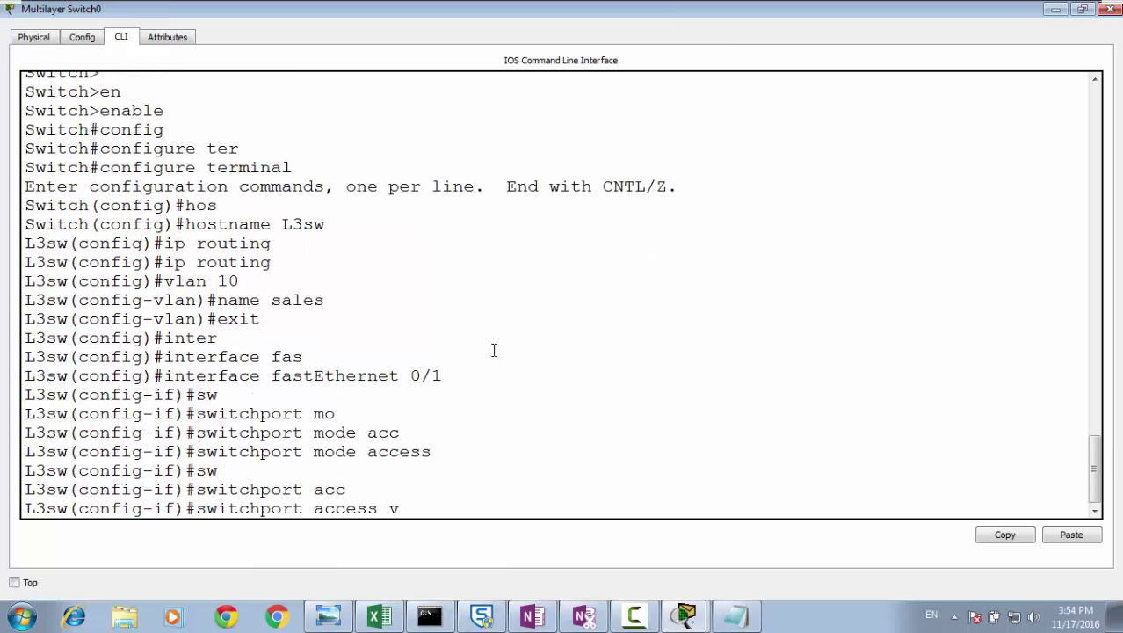
{"action": "type", "text": "lan 10"}
{"action": "key", "text": "Return"}
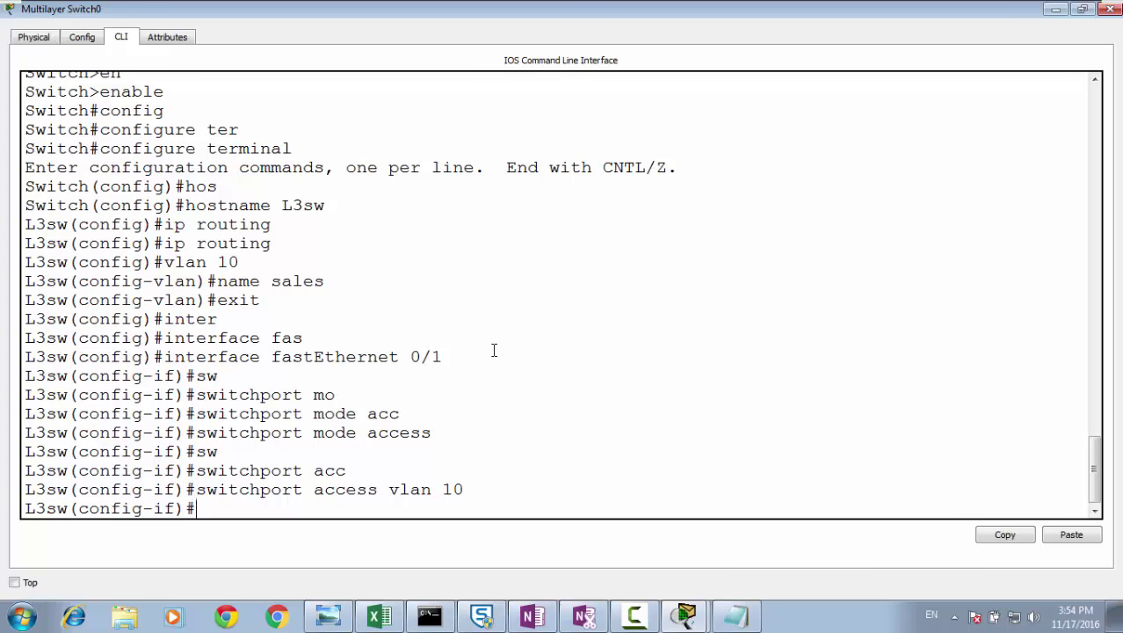
{"action": "triple_click", "coordinate": [223, 225]}
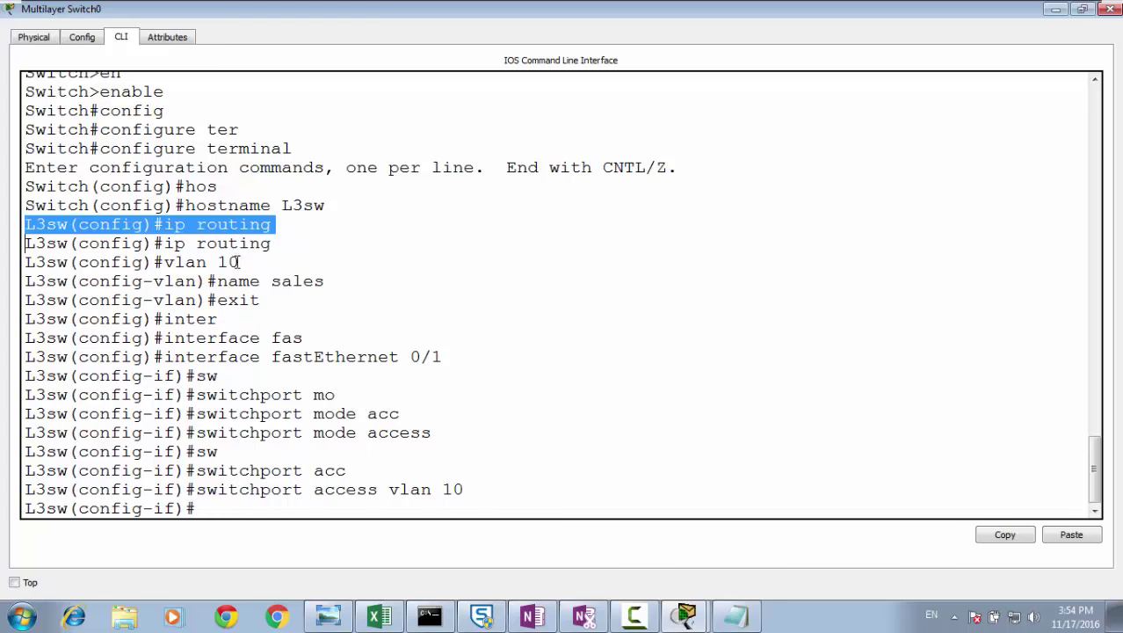
{"action": "left_click_drag", "start_coordinate": [238, 263], "coordinate": [284, 299]}
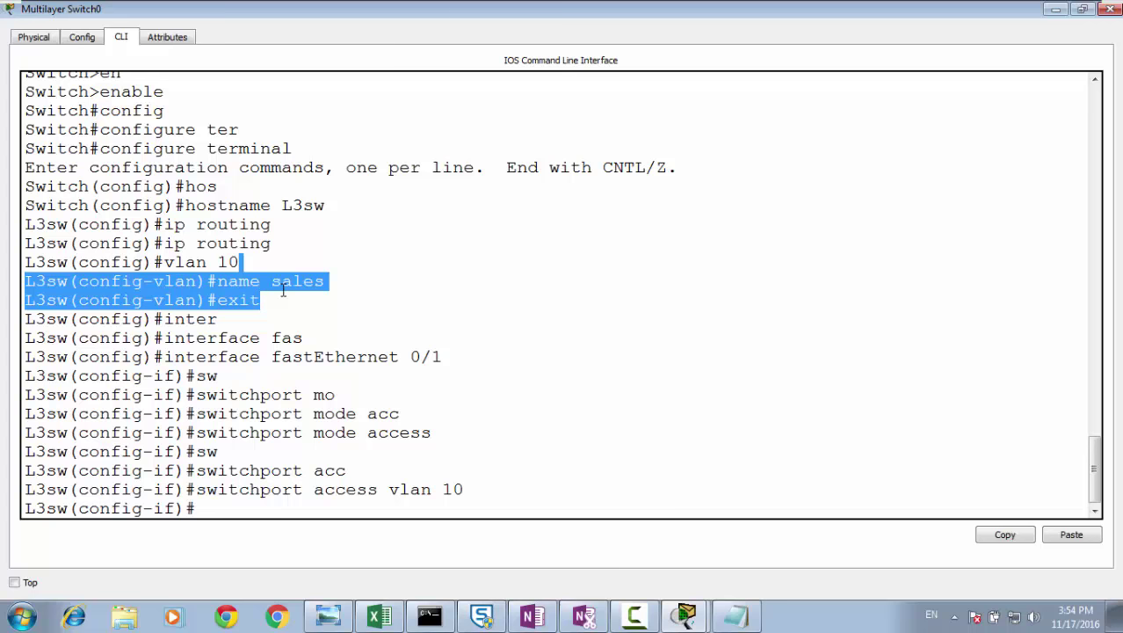
{"action": "triple_click", "coordinate": [344, 355]}
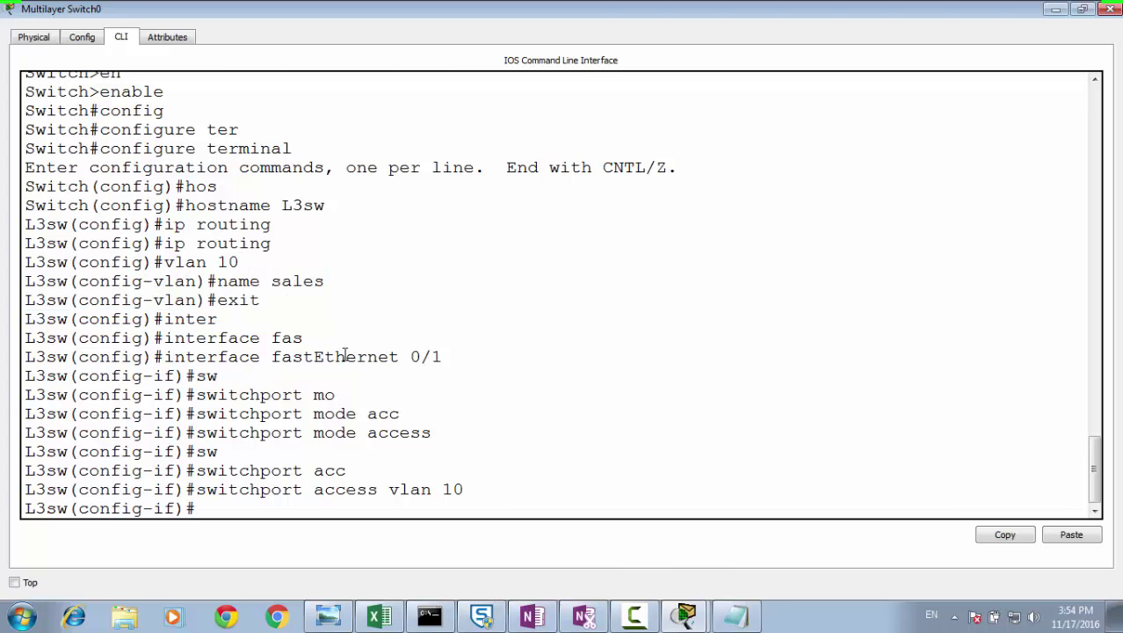
{"action": "triple_click", "coordinate": [351, 432]}
{"action": "double_click", "coordinate": [363, 491]}
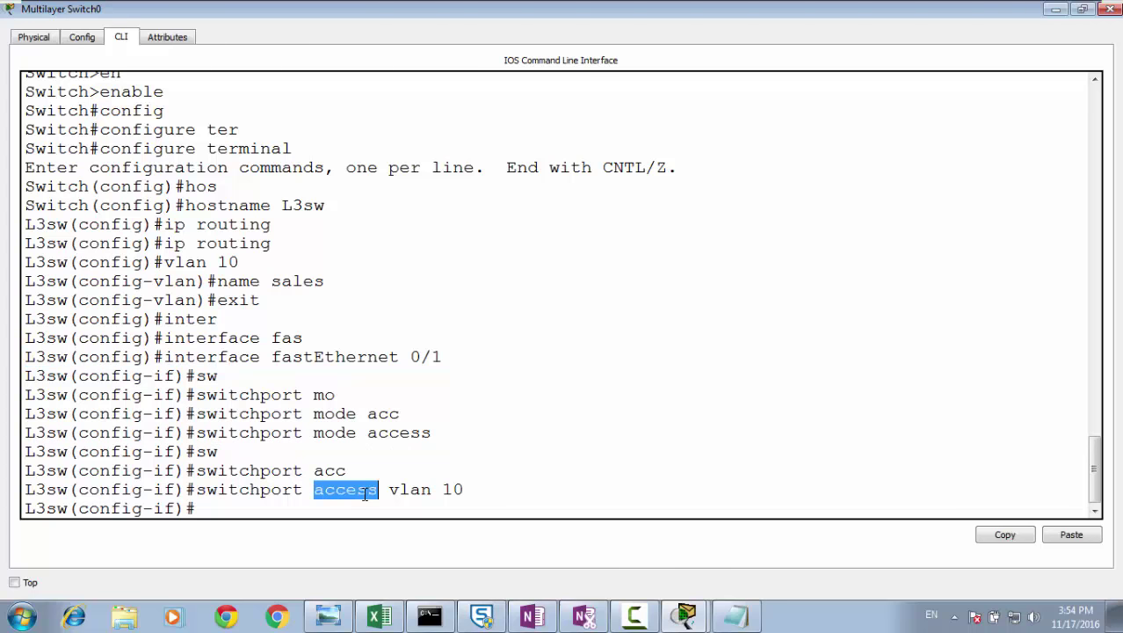
Step: Connect the multilayer switch's FastEthernet0/1 to FastEthernet0/2 on the left switch with a copper straight-through cable and fast-forward the simulation time
{"action": "left_click", "coordinate": [1052, 12]}
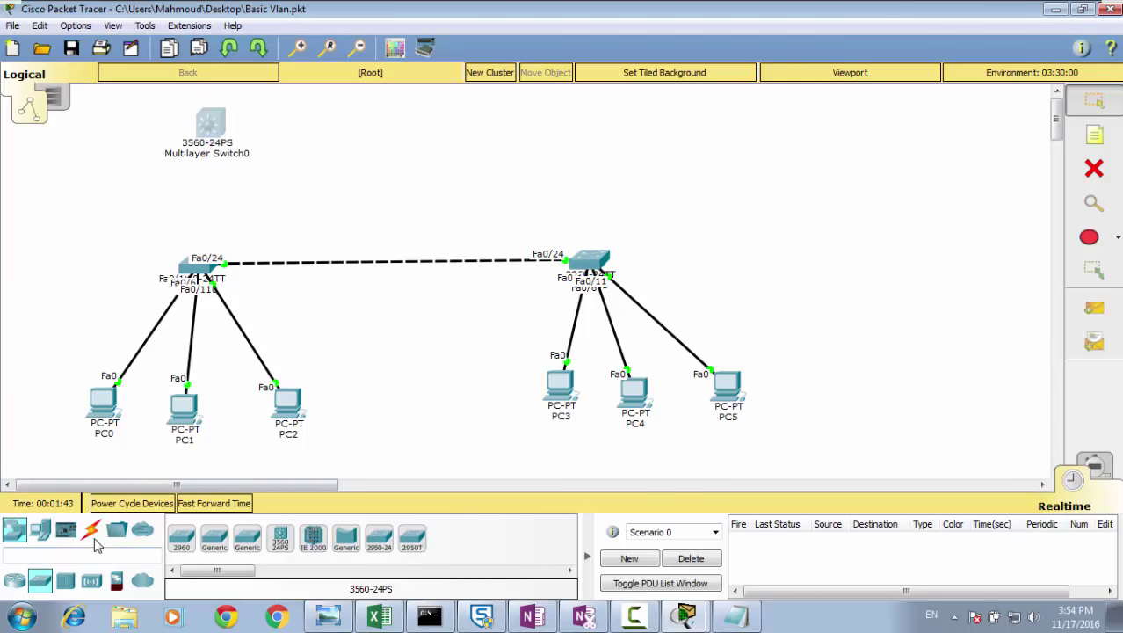
{"action": "left_click", "coordinate": [91, 531]}
{"action": "left_click", "coordinate": [247, 538]}
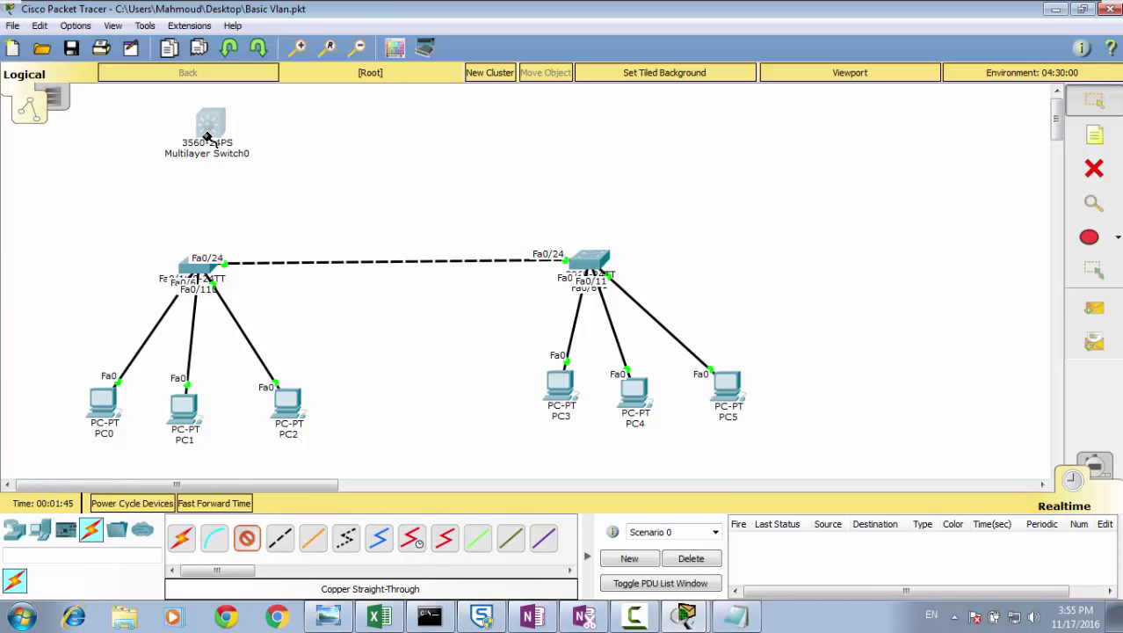
{"action": "left_click", "coordinate": [207, 138]}
{"action": "left_click", "coordinate": [230, 161]}
{"action": "left_click", "coordinate": [196, 268]}
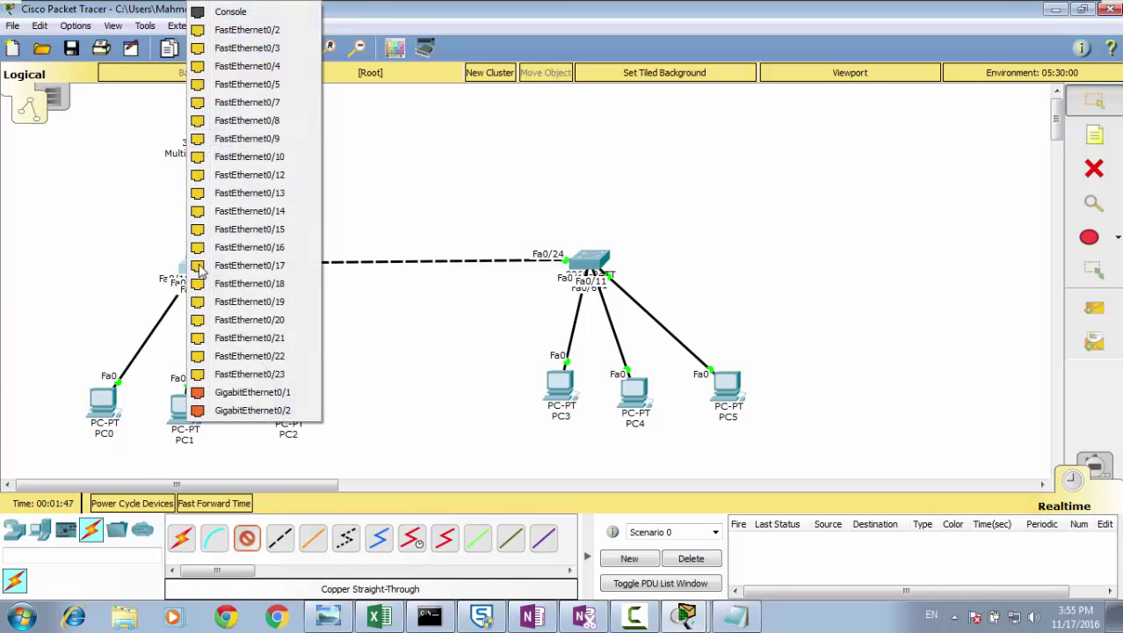
{"action": "left_click", "coordinate": [255, 32]}
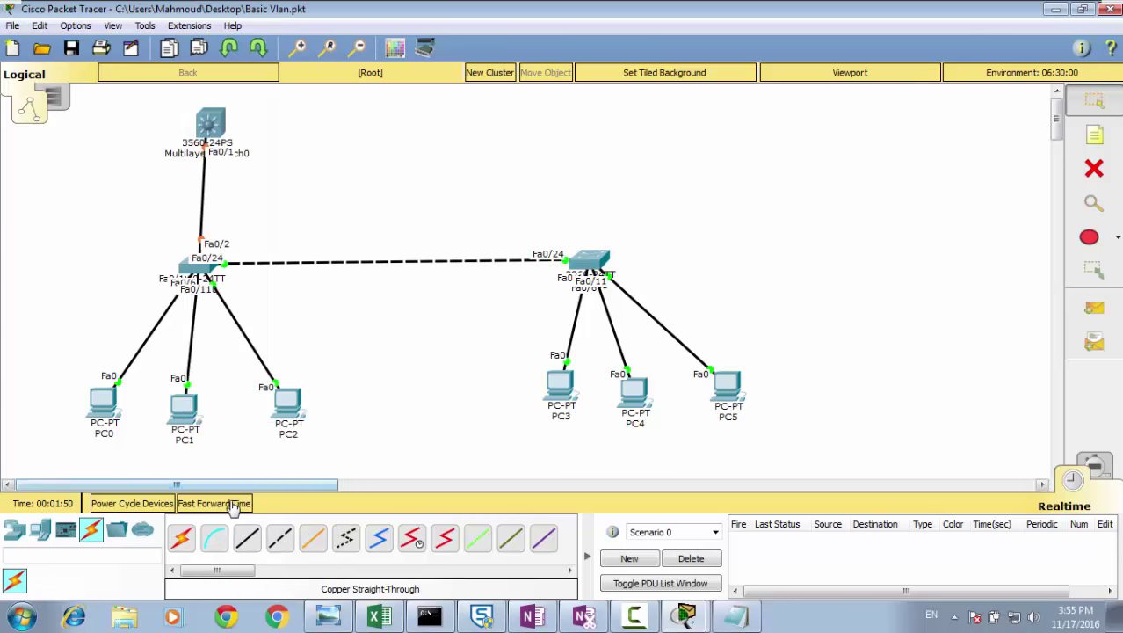
{"action": "left_click", "coordinate": [231, 502]}
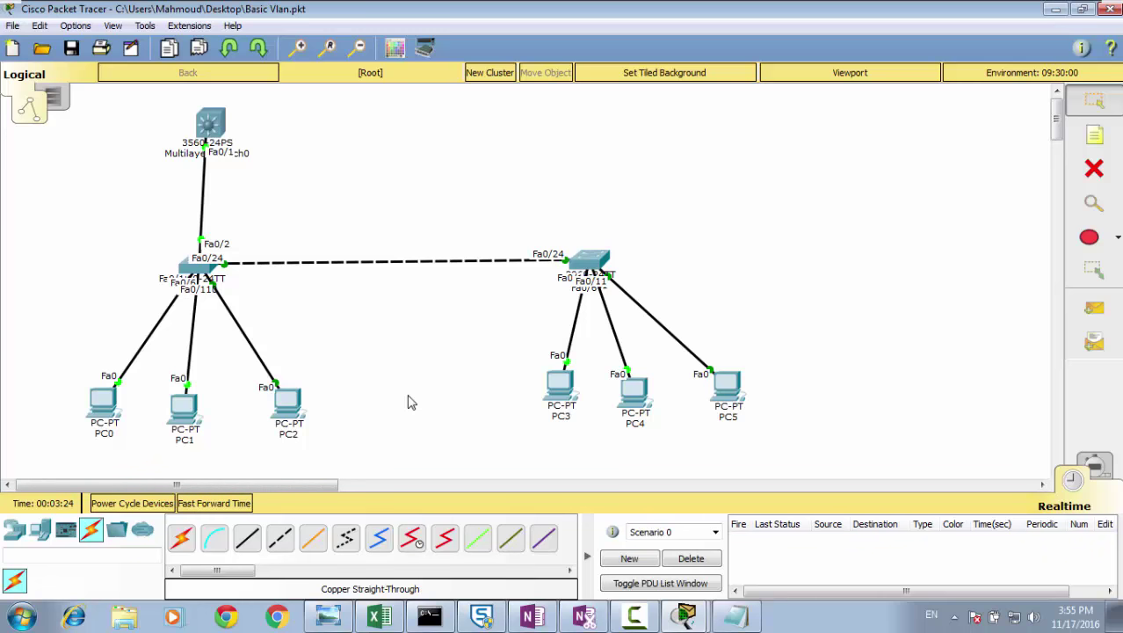
Step: Return to the multilayer switch's command line, leave FastEthernet 0/1 configuration and enter configuration of interface VLAN 10
{"action": "left_click", "coordinate": [196, 121]}
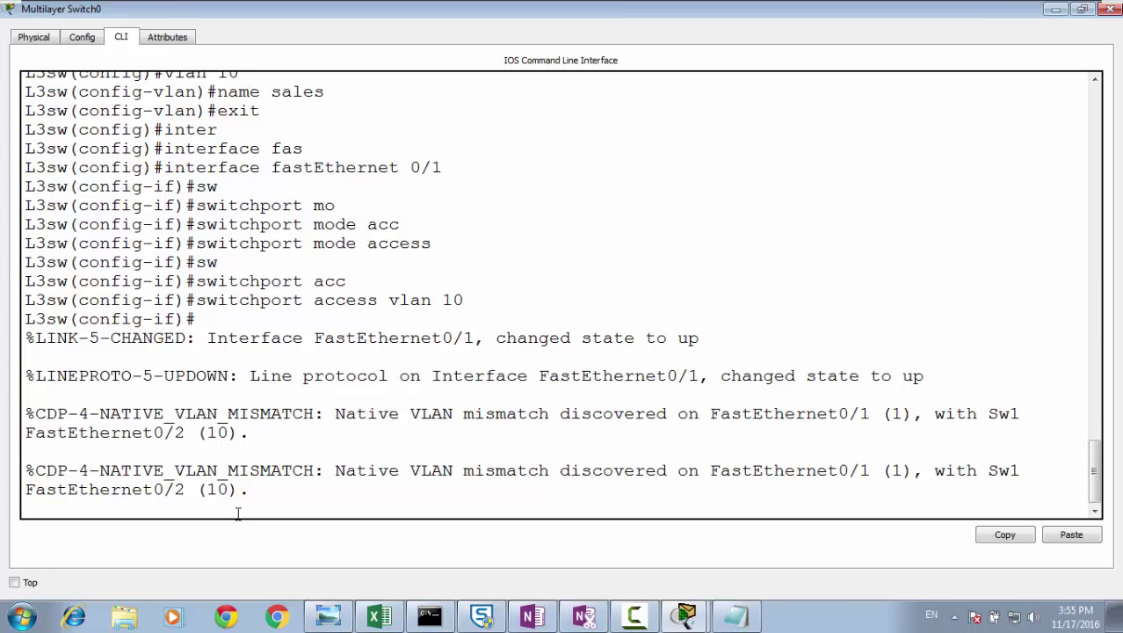
{"action": "key", "text": "Return"}
{"action": "key", "text": "Return"}
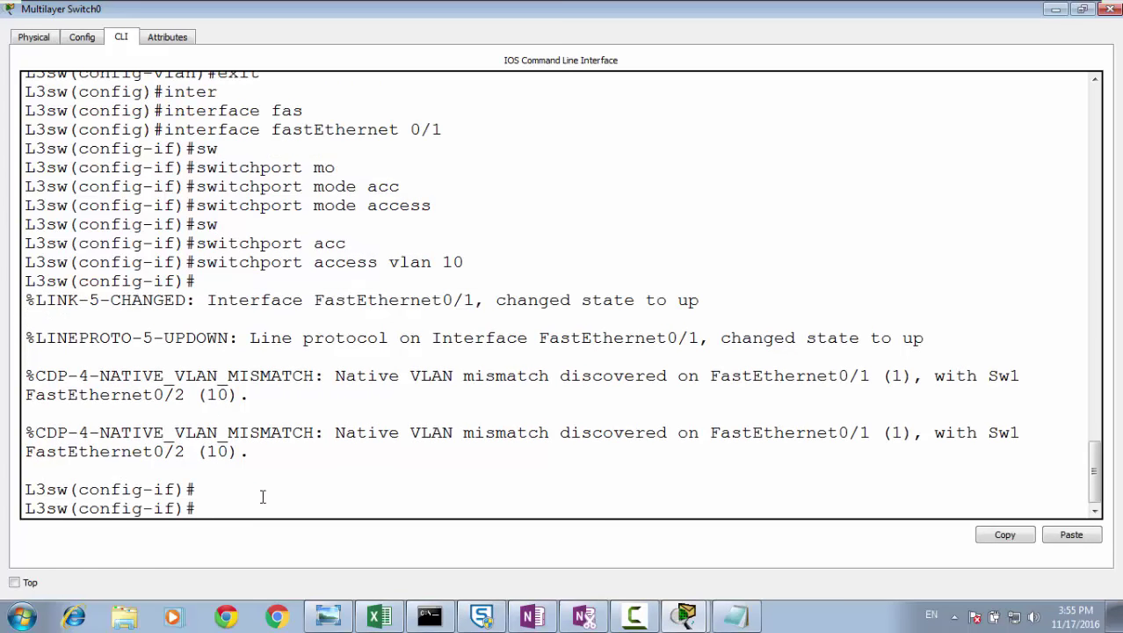
{"action": "type", "text": "exit"}
{"action": "key", "text": "Return"}
{"action": "type", "text": "inter"}
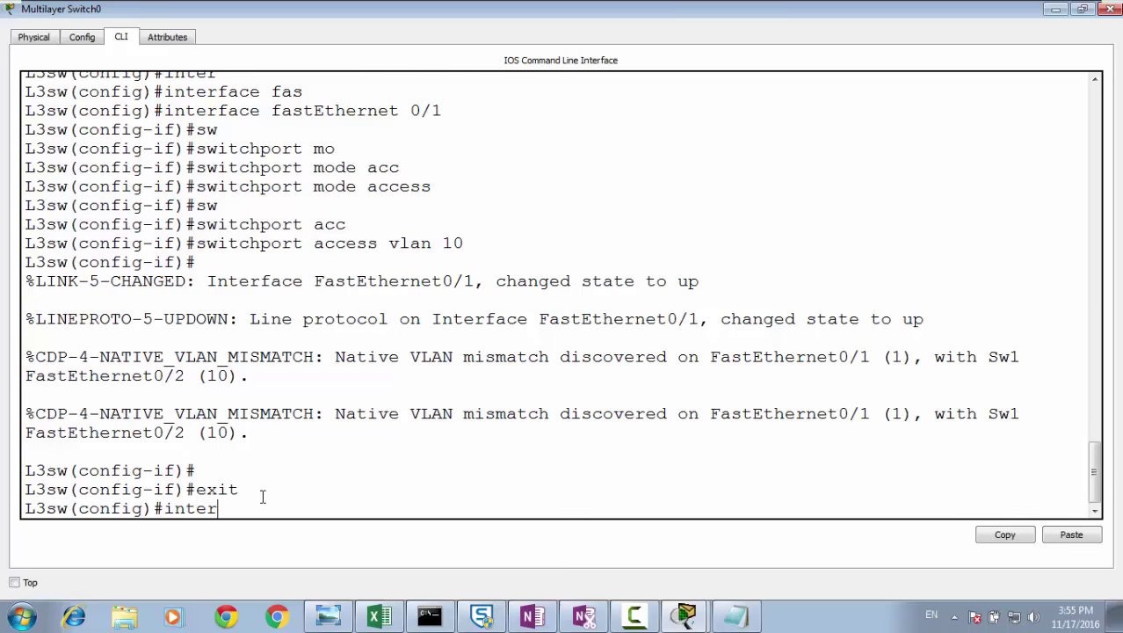
{"action": "key", "text": "Tab"}
{"action": "type", "text": "vlan 10"}
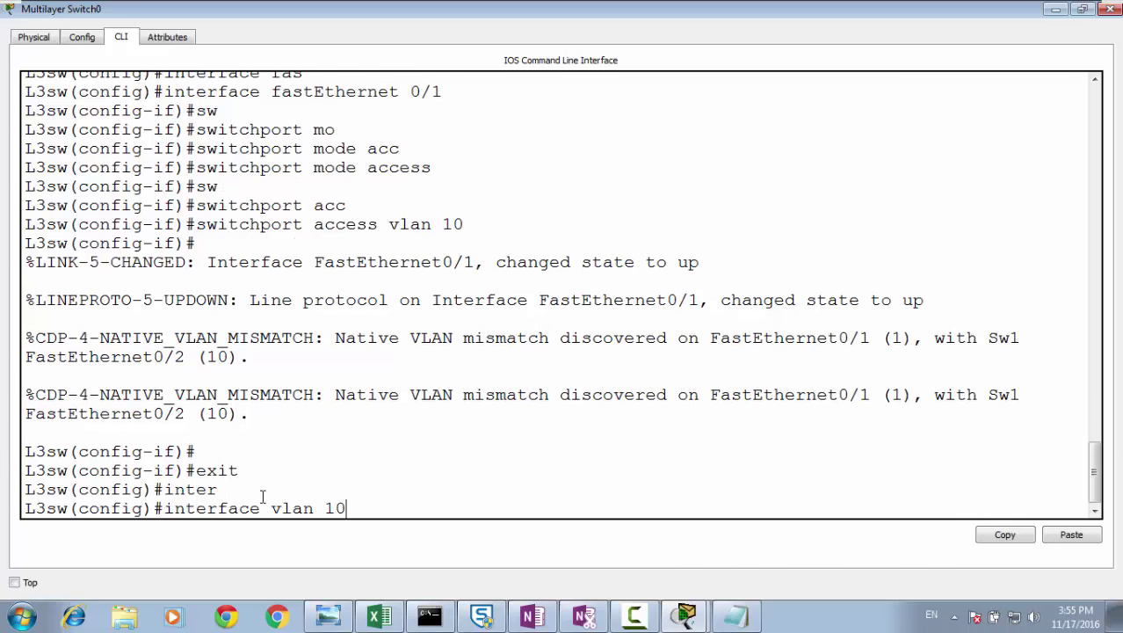
{"action": "key", "text": "Return"}
{"action": "key", "text": "Return"}
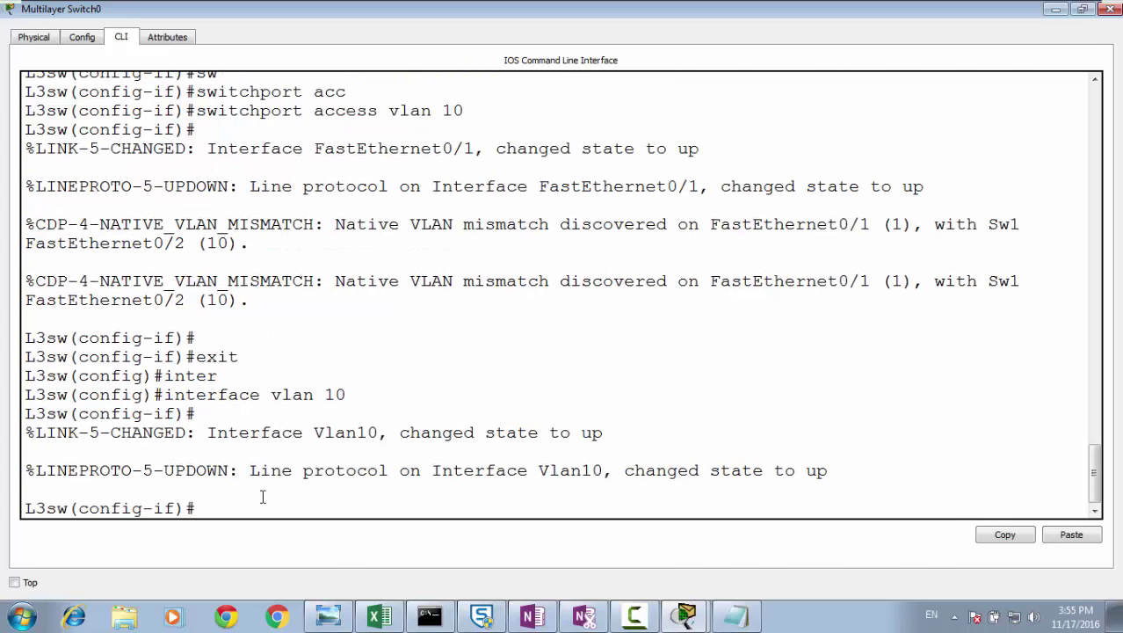
Step: Assign IP address 192.168.1.1 with mask 255.255.255.0 to interface VLAN 10 on L3sw and enable it with no shutdown
{"action": "type", "text": "ip add"}
{"action": "key", "text": "Tab"}
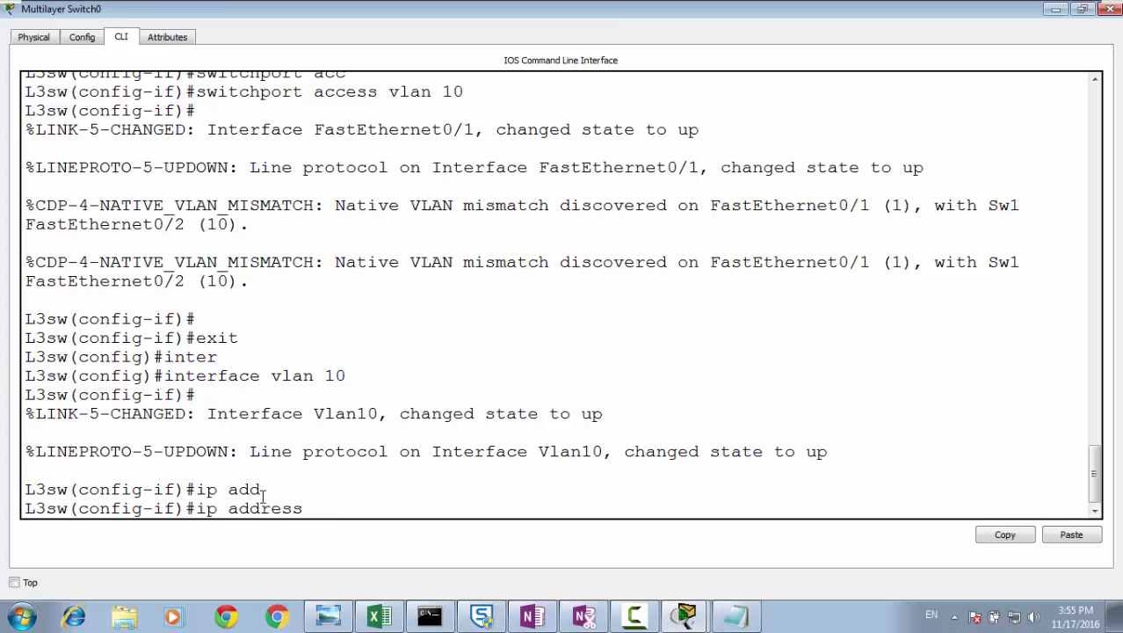
{"action": "type", "text": "192.168.1.1 255.25"}
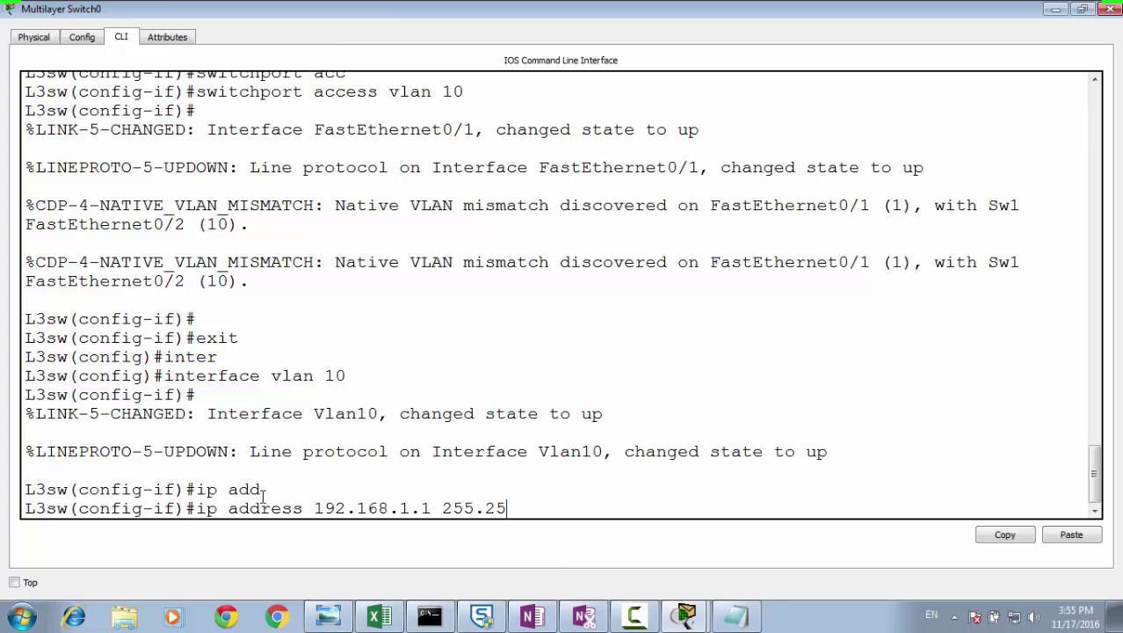
{"action": "type", "text": "5.255.0"}
{"action": "key", "text": "Return"}
{"action": "key", "text": "Return"}
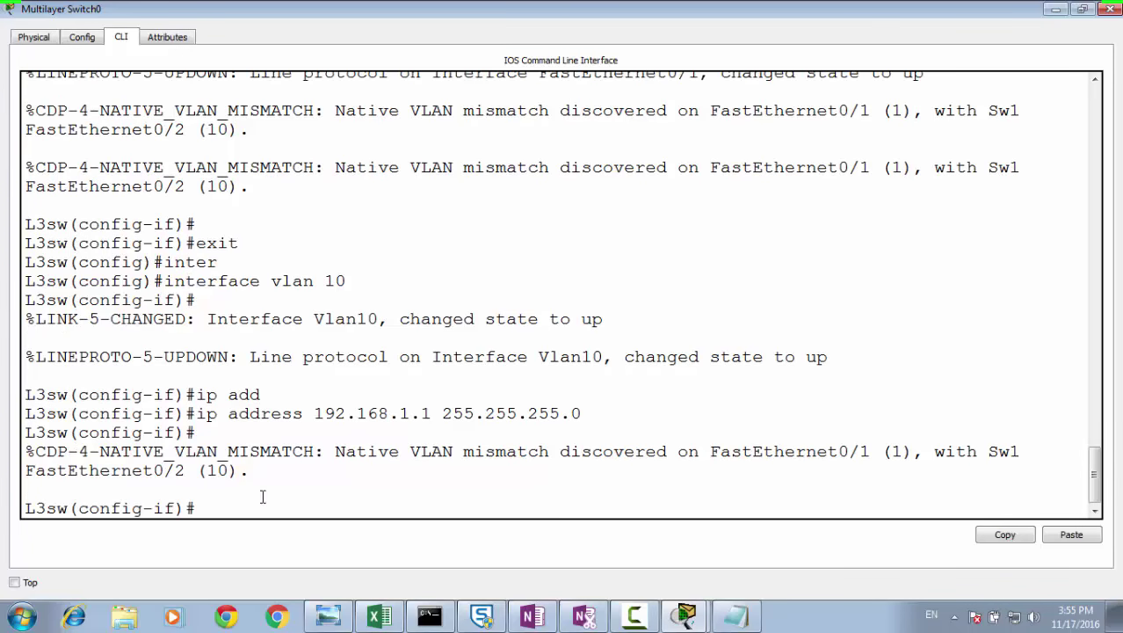
{"action": "type", "text": "no shut"}
{"action": "key", "text": "Tab"}
{"action": "key", "text": "Return"}
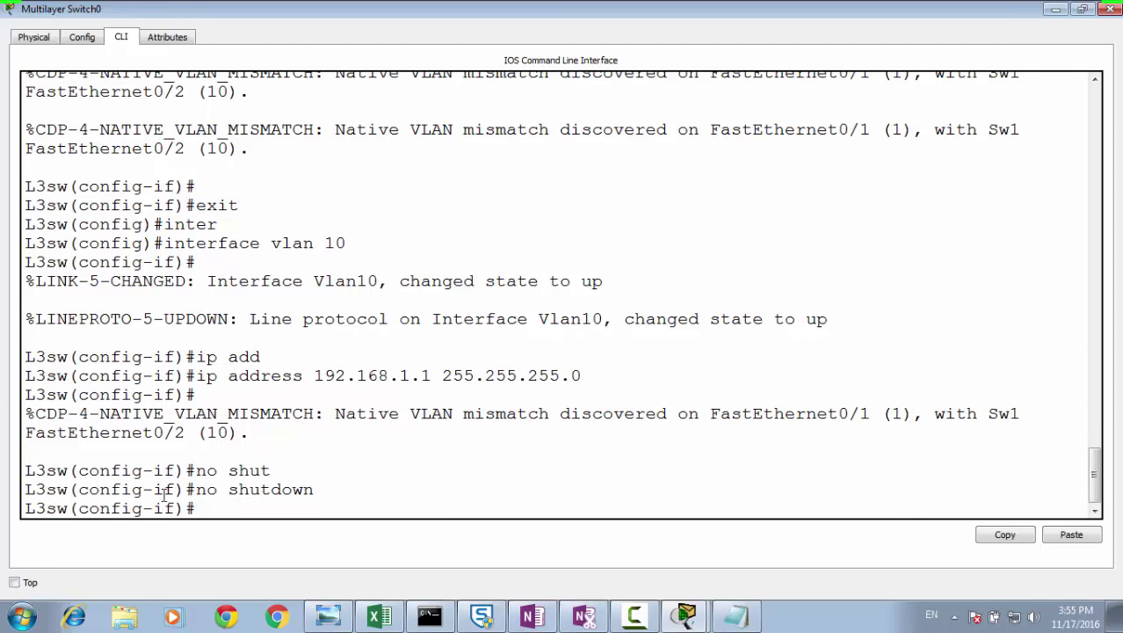
Step: Copy the multilayer switch's command-line session from the first Switch> prompt through the last L3sw prompt
{"action": "left_click_drag", "start_coordinate": [192, 509], "coordinate": [24, 379]}
{"action": "right_click", "coordinate": [70, 393]}
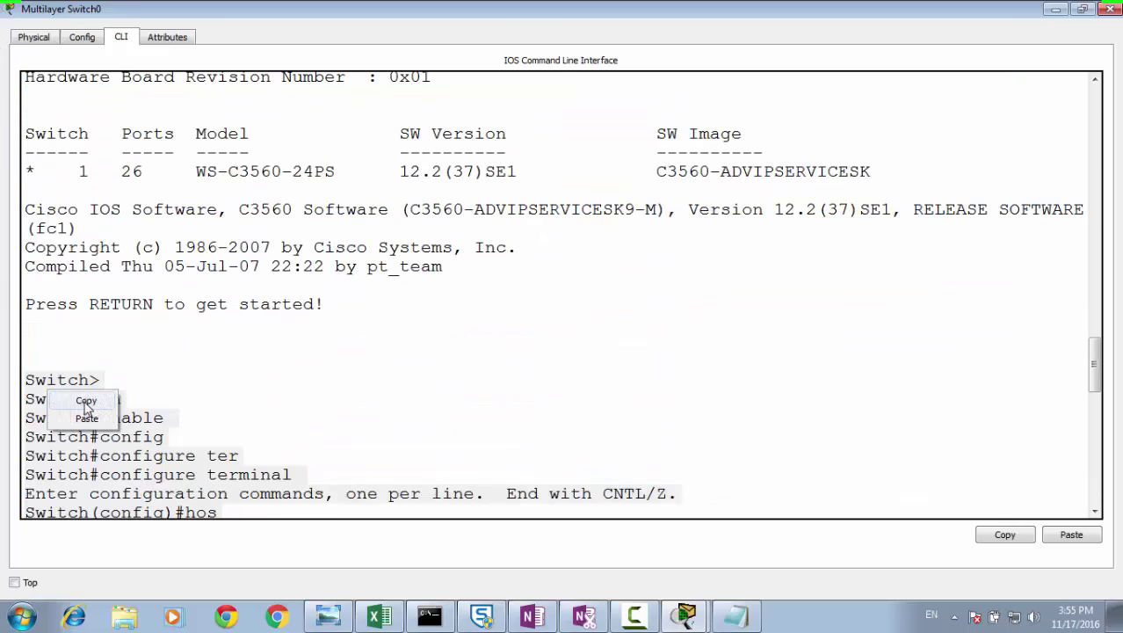
{"action": "left_click", "coordinate": [87, 400]}
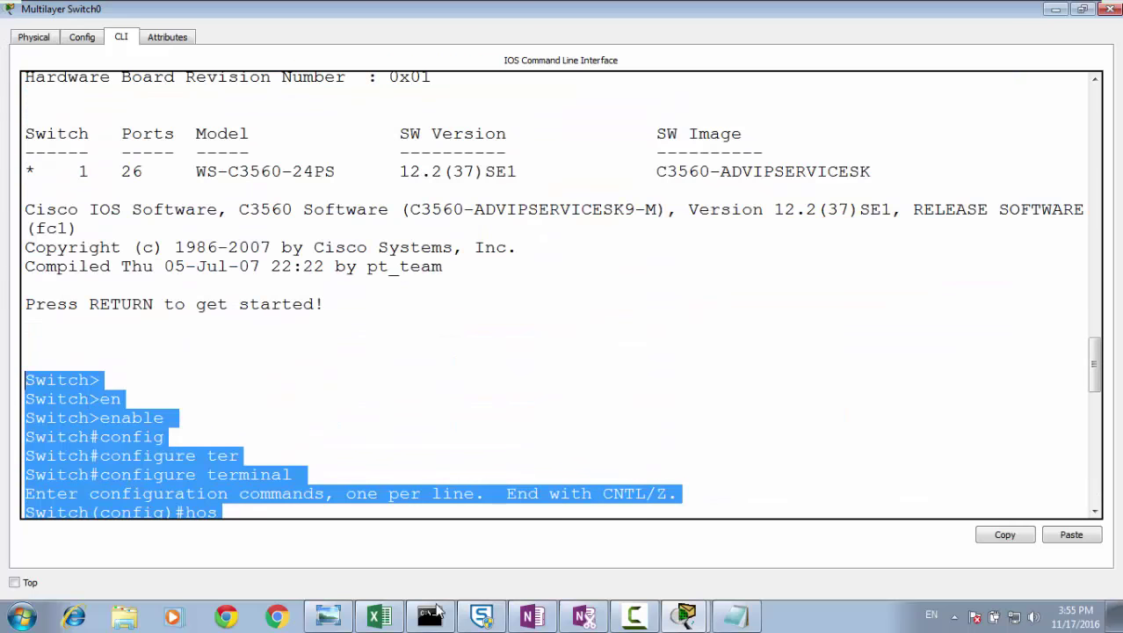
Step: Switch to the Notepad notes and start a dashed separator line a few lines below the existing FastEthernet 0/3 configuration
{"action": "left_click", "coordinate": [734, 615]}
{"action": "key", "text": "Return"}
{"action": "key", "text": "Return"}
{"action": "key", "text": "Return"}
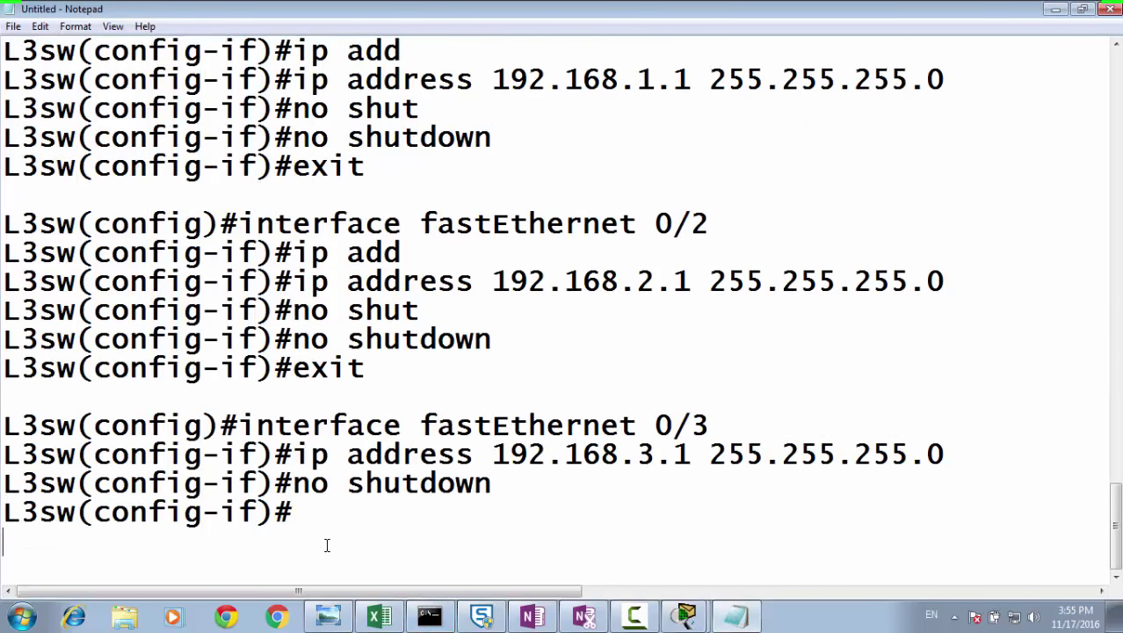
{"action": "type", "text": "-----------------"}
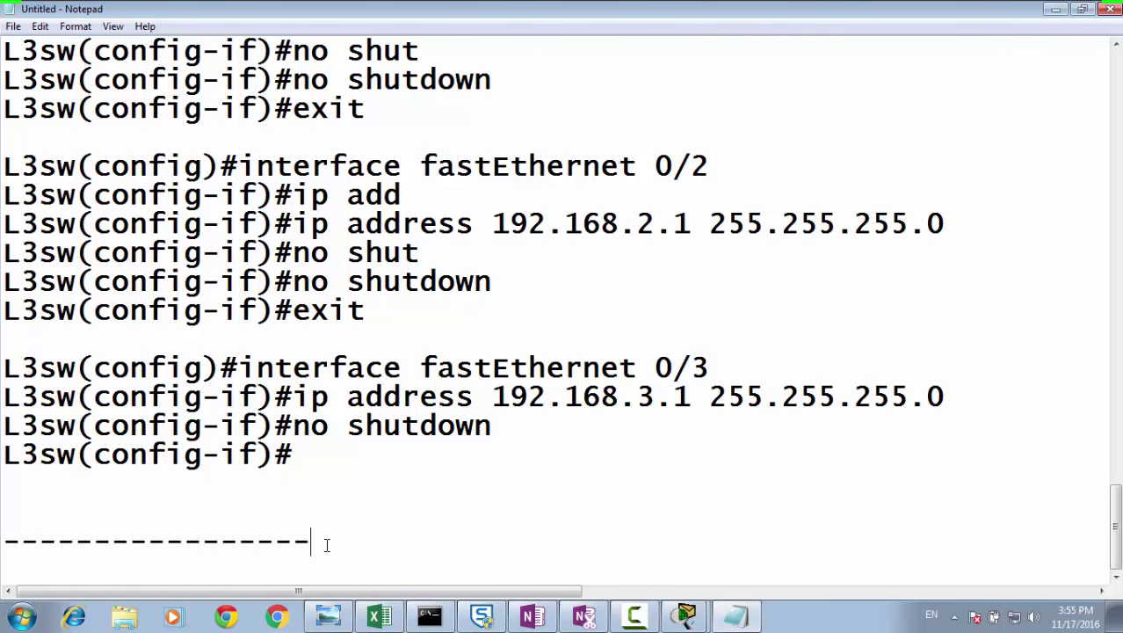
Step: Add the heading text "Switched Virtual Interface" directly after the dashes
{"action": "type", "text": "Switch"}
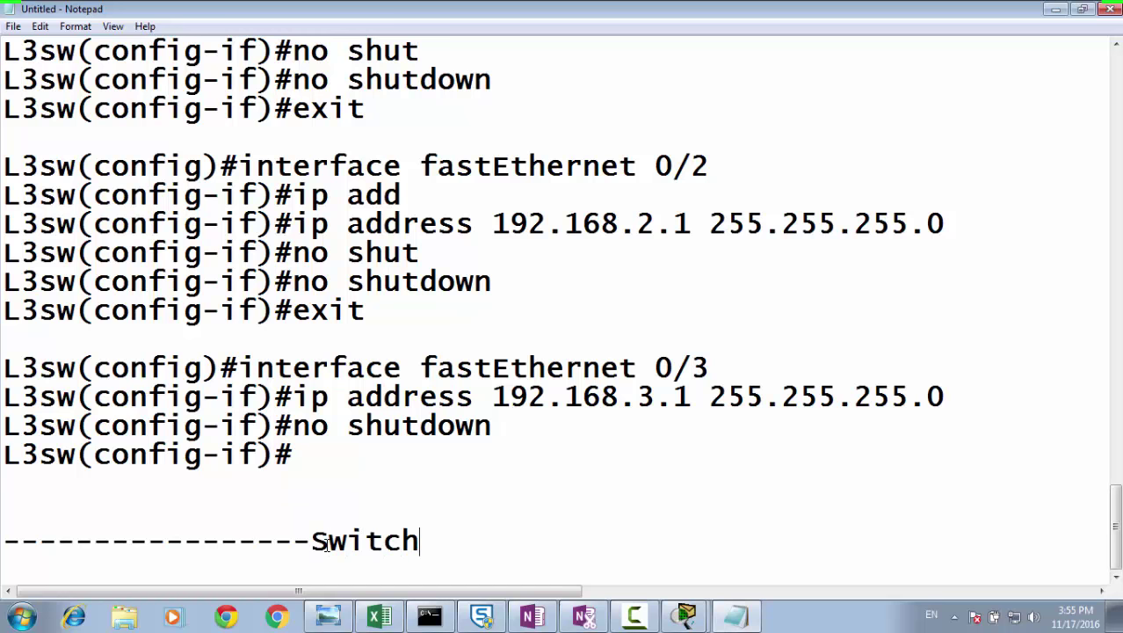
{"action": "type", "text": "r"}
{"action": "key", "text": "BackSpace"}
{"action": "type", "text": "ed "}
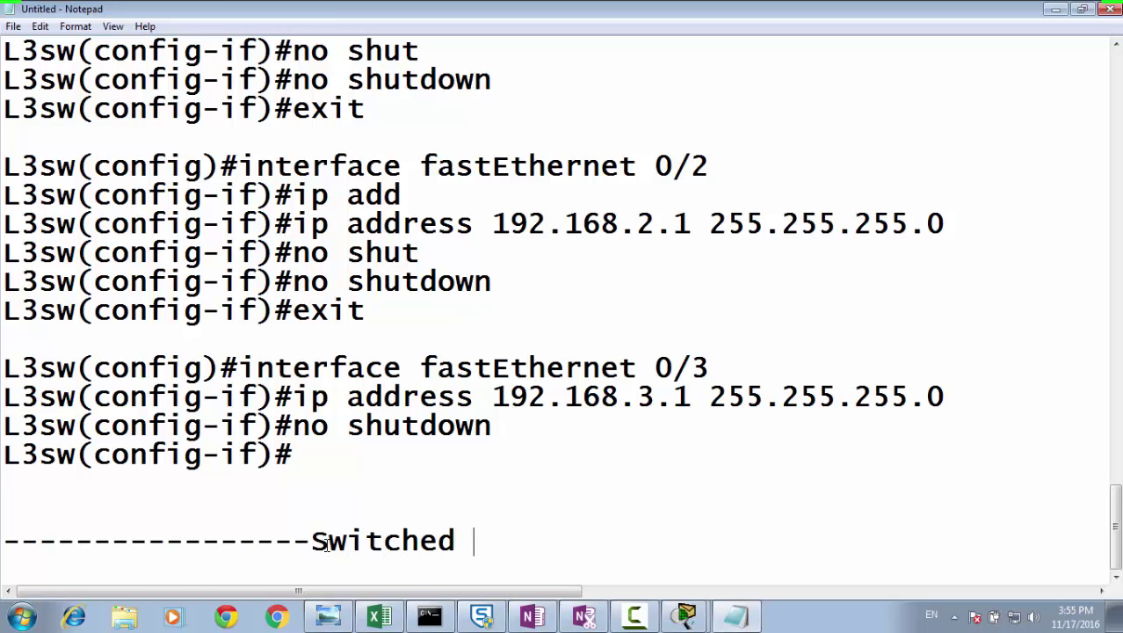
{"action": "type", "text": "Virtu"}
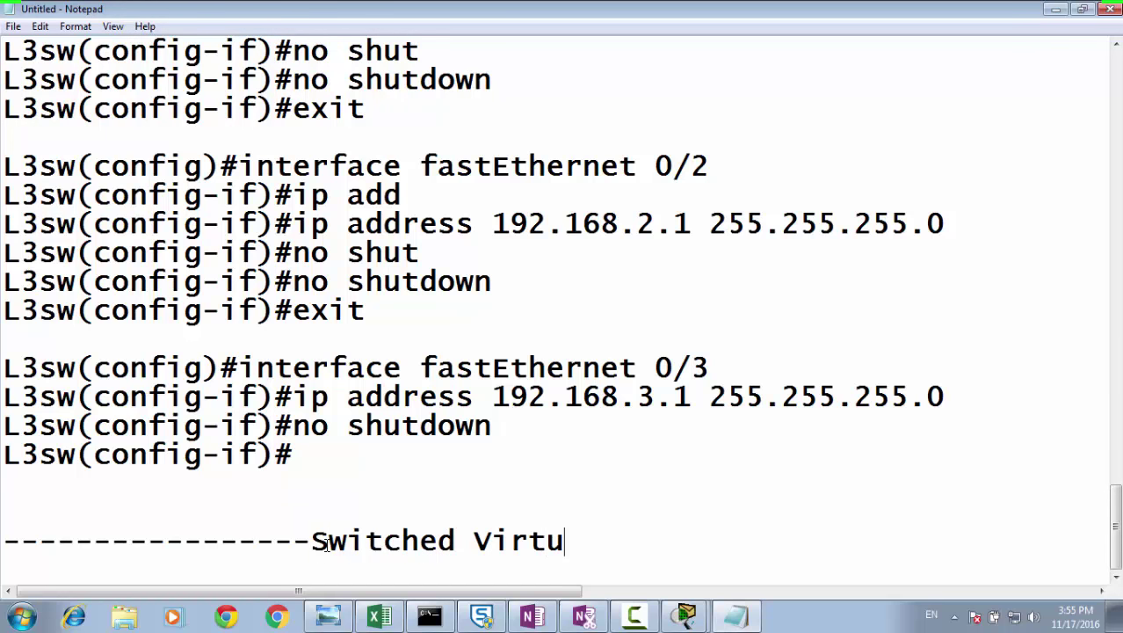
{"action": "type", "text": "la Inter"}
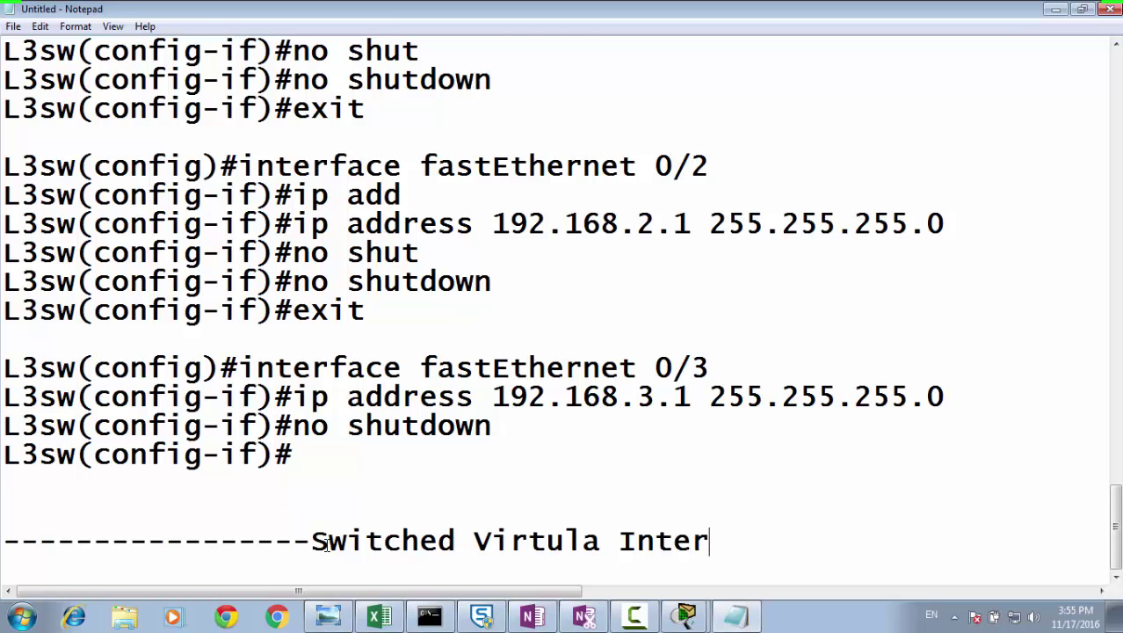
{"action": "key", "text": "BackSpace"}
{"action": "key", "text": "BackSpace"}
{"action": "key", "text": "BackSpace"}
{"action": "key", "text": "BackSpace"}
{"action": "key", "text": "BackSpace"}
{"action": "key", "text": "BackSpace"}
{"action": "key", "text": "BackSpace"}
{"action": "type", "text": "al "}
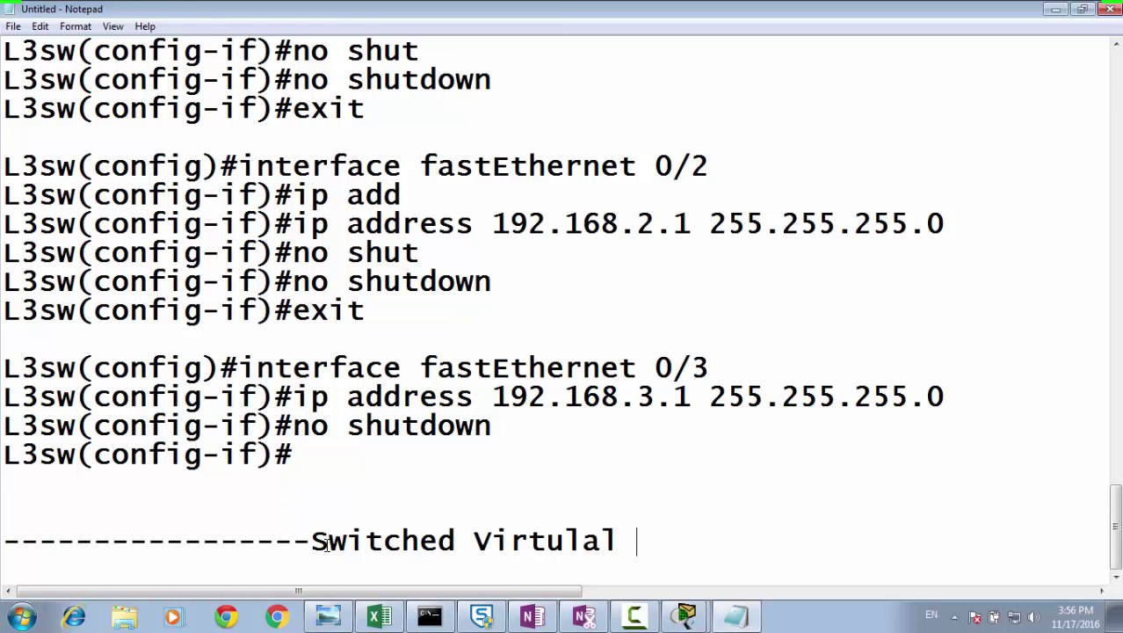
{"action": "type", "text": "In"}
{"action": "key", "text": "BackSpace"}
{"action": "key", "text": "BackSpace"}
{"action": "key", "text": "BackSpace"}
{"action": "key", "text": "BackSpace"}
{"action": "key", "text": "BackSpace"}
{"action": "type", "text": "al I"}
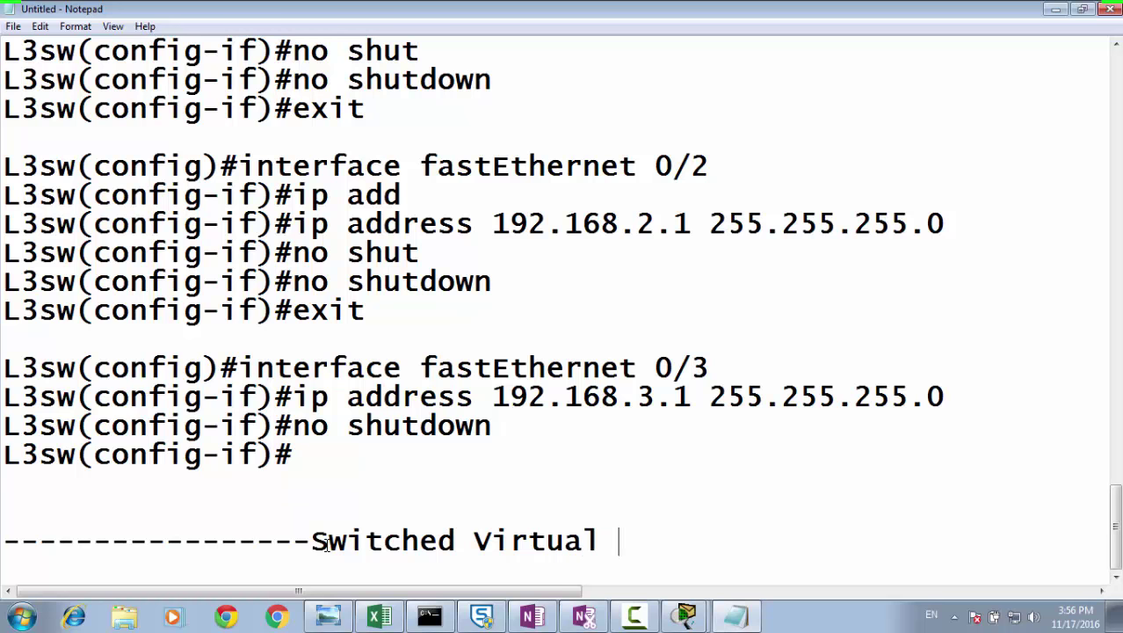
{"action": "type", "text": "nterface"}
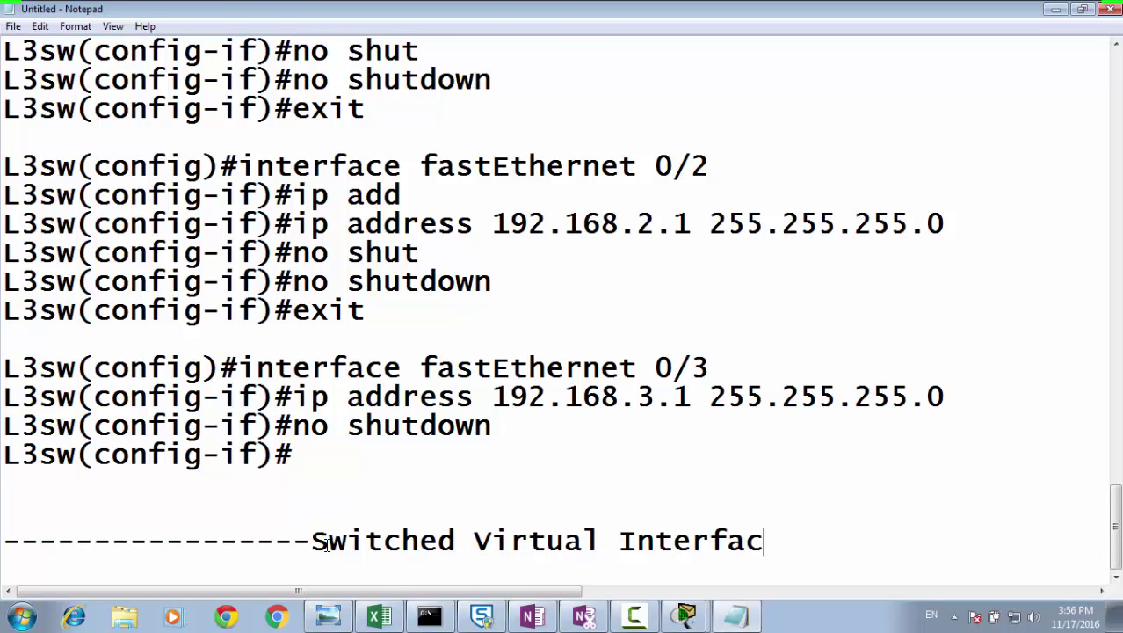
Step: Paste the copied switch session below the Switched Virtual Interface heading, separated by a blank line
{"action": "key", "text": "Return"}
{"action": "key", "text": "Return"}
{"action": "key", "text": "ctrl+v"}
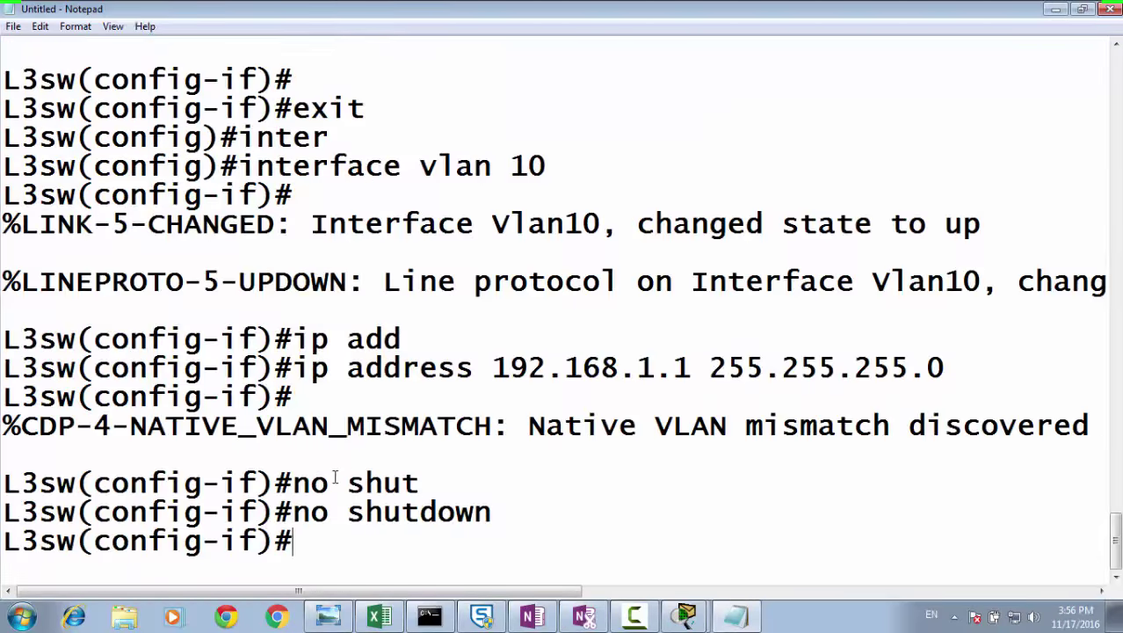
Step: Delete the empty prompt, the abbreviated en, config, configure ter and hos lines, and the "Enter configuration commands" message from the pasted session
{"action": "scroll", "coordinate": [334, 477], "scroll_direction": "up", "scroll_amount": 15}
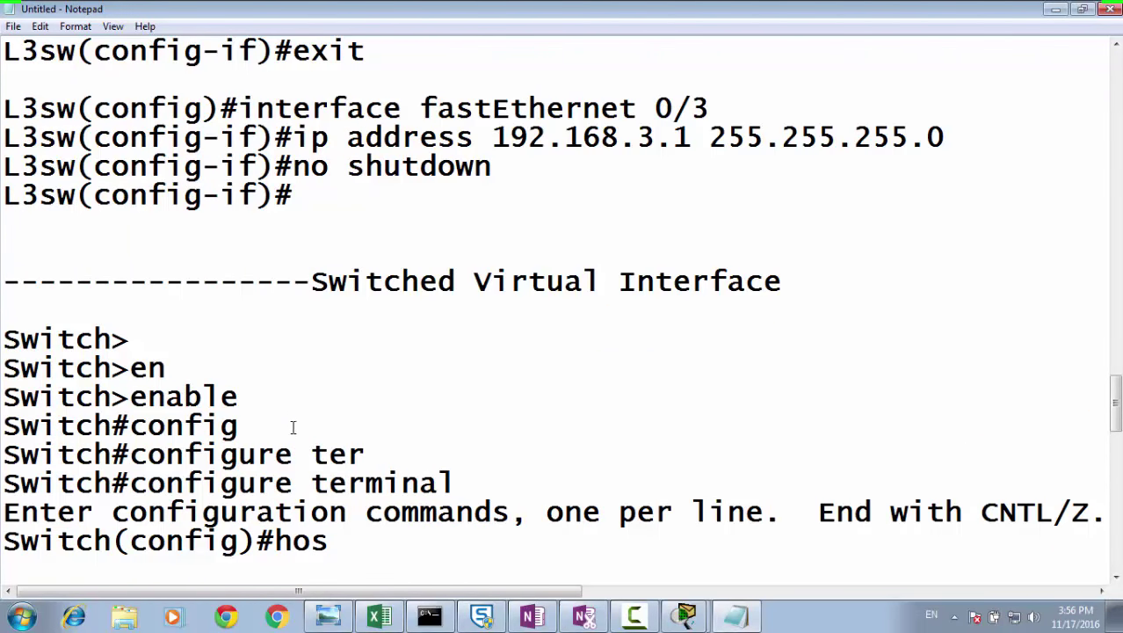
{"action": "left_click_drag", "start_coordinate": [383, 454], "coordinate": [3, 427]}
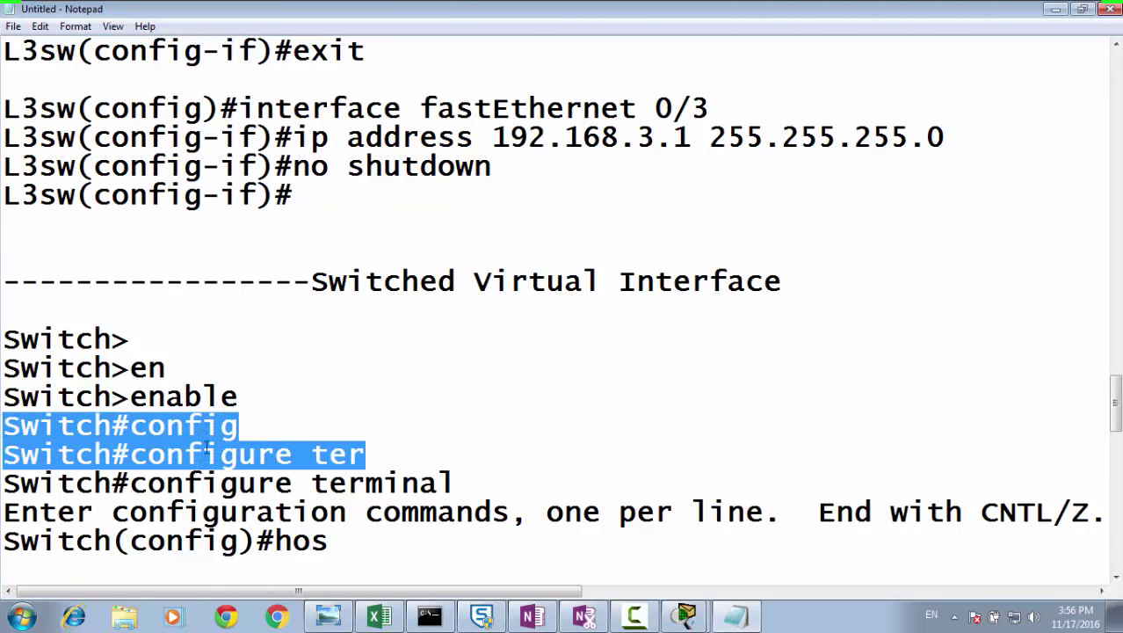
{"action": "key", "text": "BackSpace"}
{"action": "left_click_drag", "start_coordinate": [191, 376], "coordinate": [2, 320]}
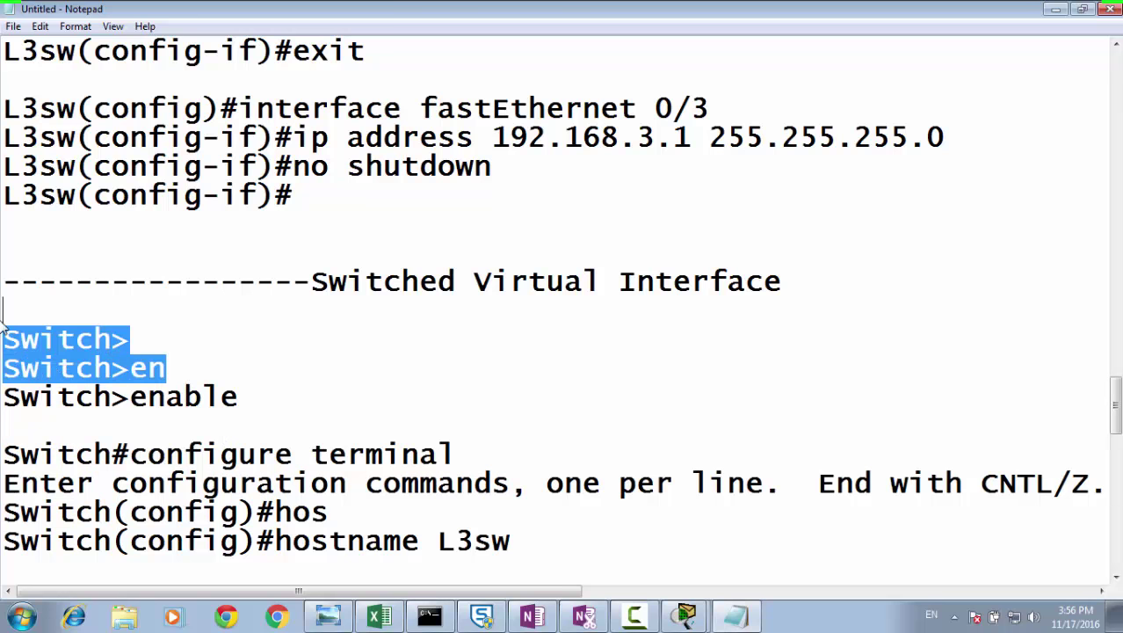
{"action": "key", "text": "BackSpace"}
{"action": "left_click_drag", "start_coordinate": [354, 463], "coordinate": [3, 425]}
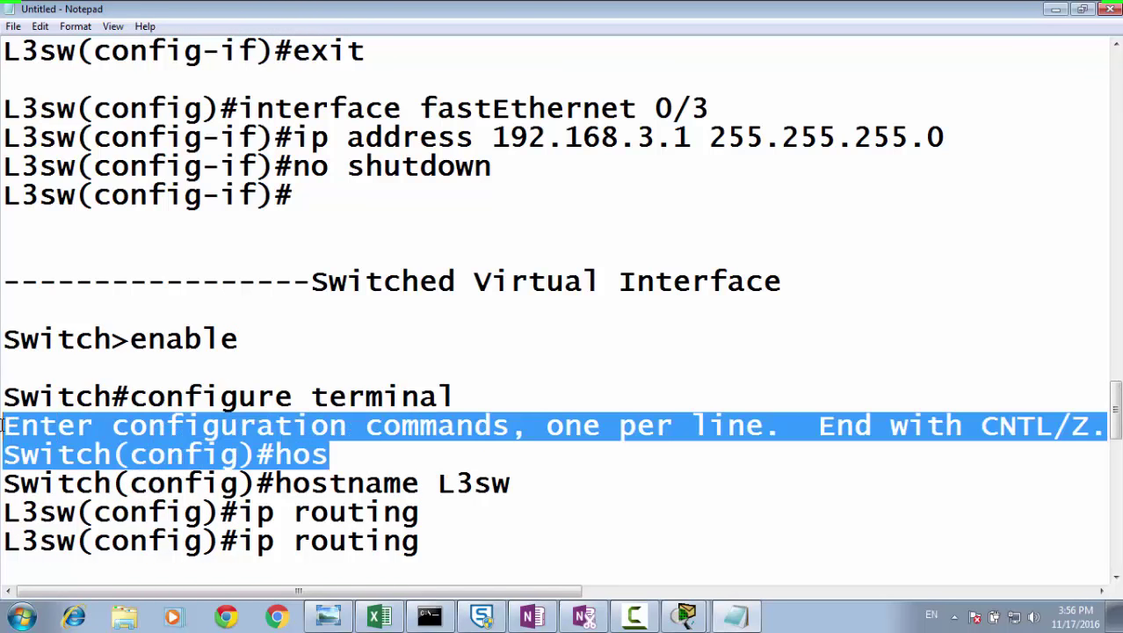
{"action": "key", "text": "Delete"}
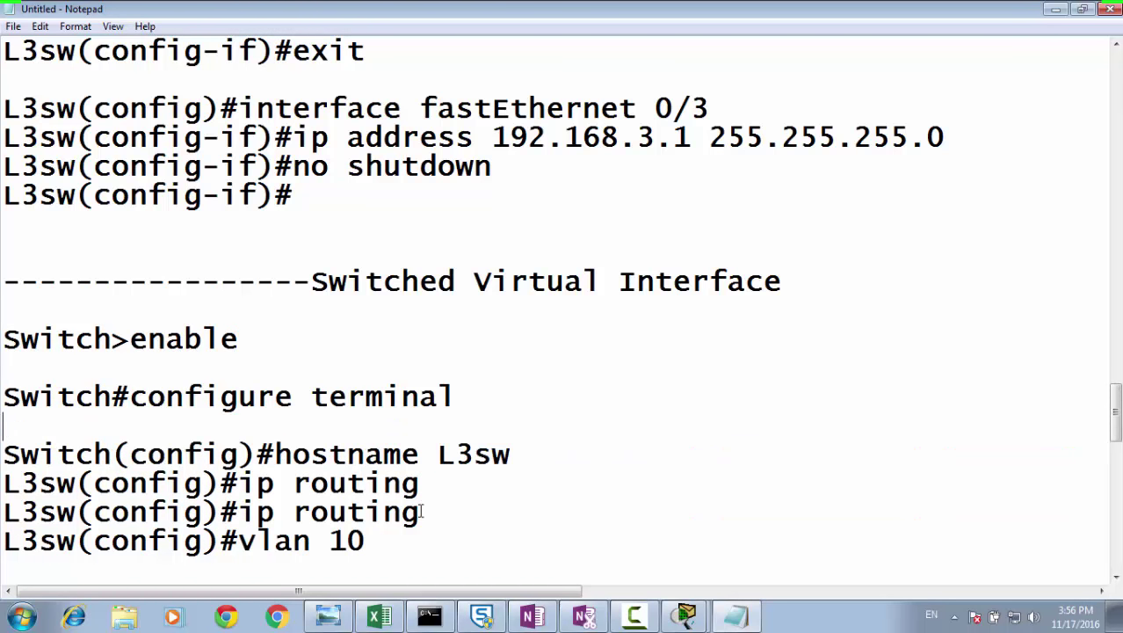
Step: Delete the duplicate ip routing line and the incomplete inter and interface fas lines from the pasted session
{"action": "scroll", "coordinate": [409, 524], "scroll_direction": "down", "scroll_amount": 2}
{"action": "left_click_drag", "start_coordinate": [434, 341], "coordinate": [3, 344]}
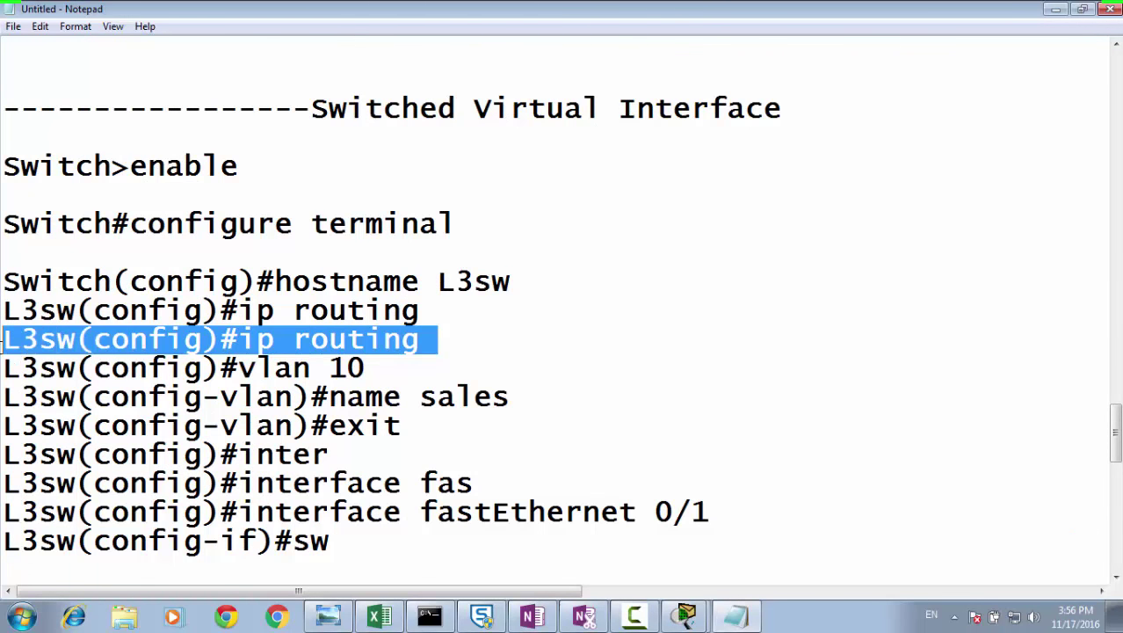
{"action": "key", "text": "Delete"}
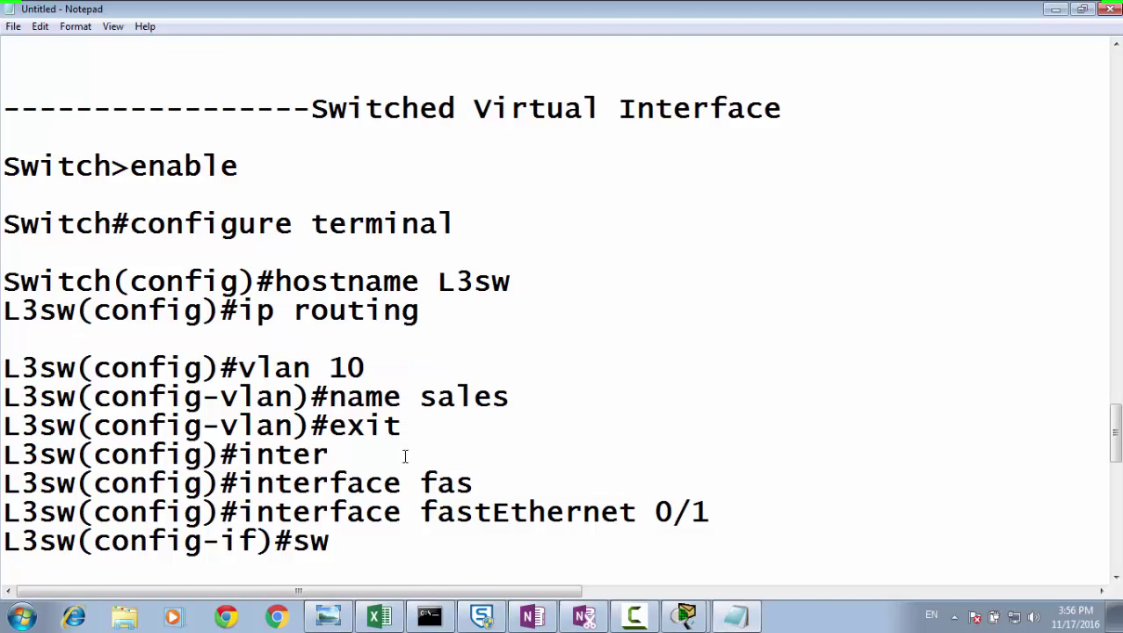
{"action": "left_click_drag", "start_coordinate": [478, 483], "coordinate": [4, 454]}
{"action": "key", "text": "Delete"}
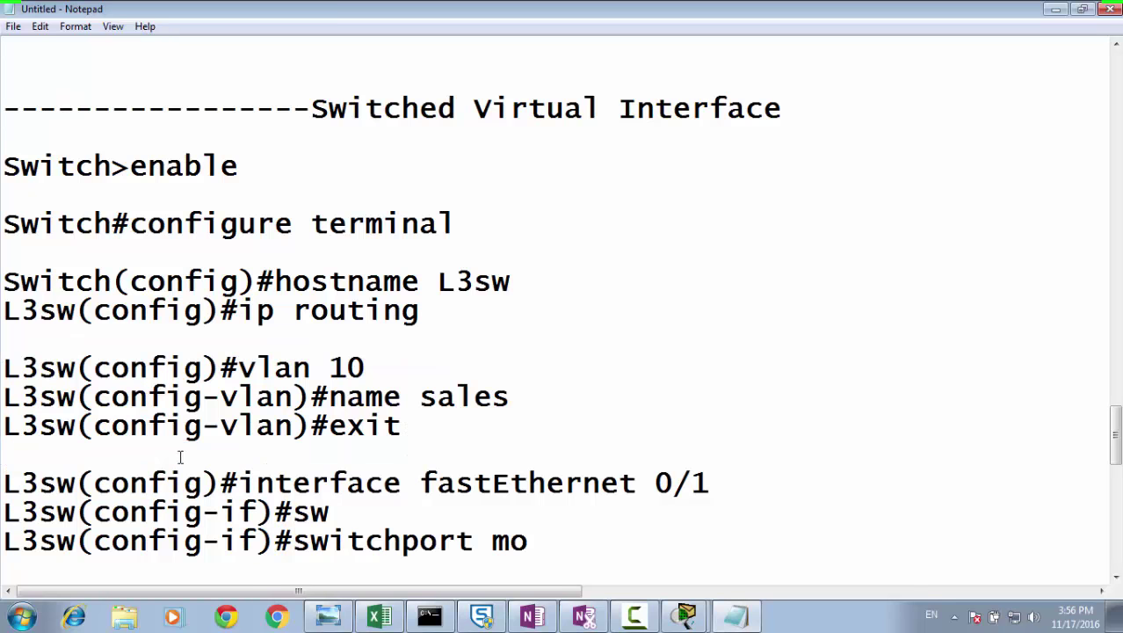
Step: Delete the incomplete switchport lines under interface fastEthernet 0/1 and the blank line between the switchport mode access and access vlan 10 commands
{"action": "scroll", "coordinate": [400, 462], "scroll_direction": "down", "scroll_amount": 2}
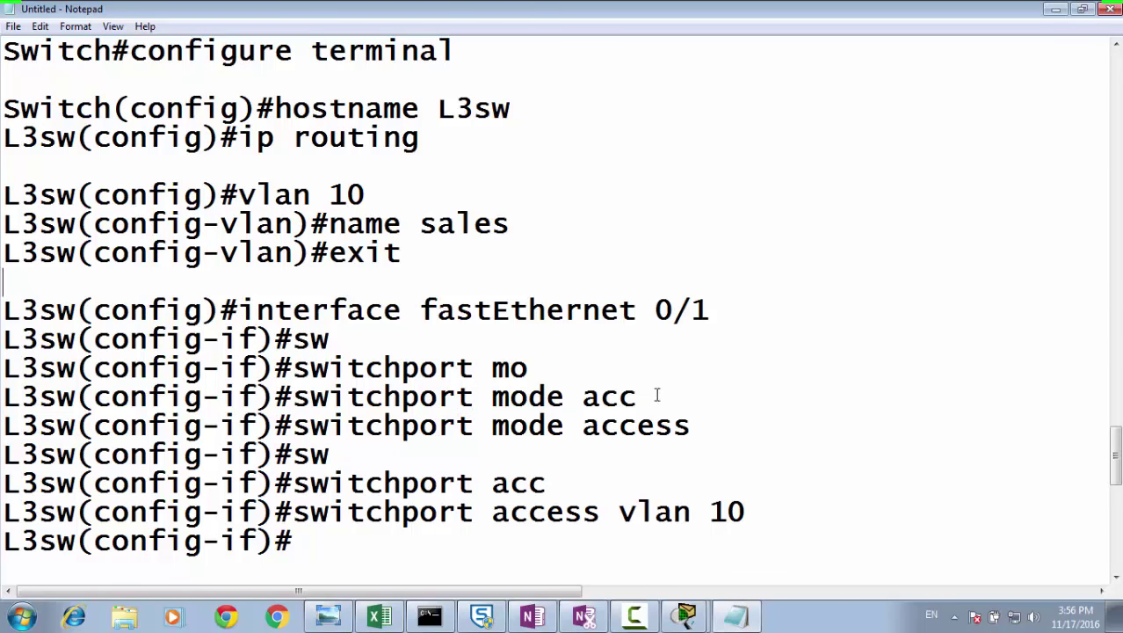
{"action": "left_click_drag", "start_coordinate": [640, 396], "coordinate": [5, 345]}
{"action": "key", "text": "Delete"}
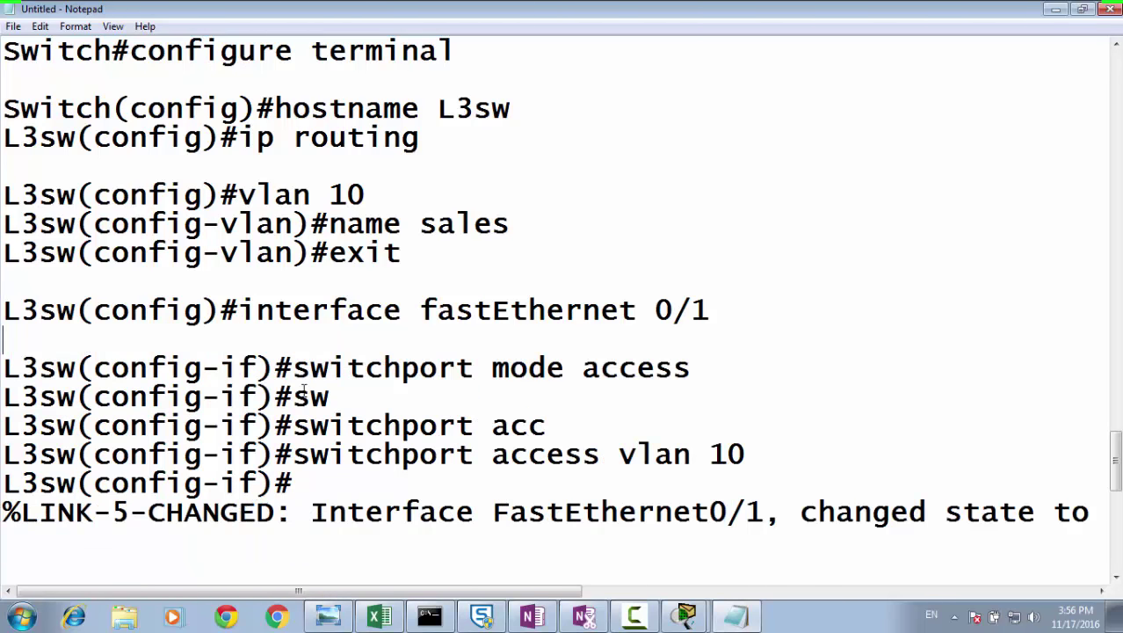
{"action": "left_click_drag", "start_coordinate": [546, 425], "coordinate": [4, 397]}
{"action": "key", "text": "Delete"}
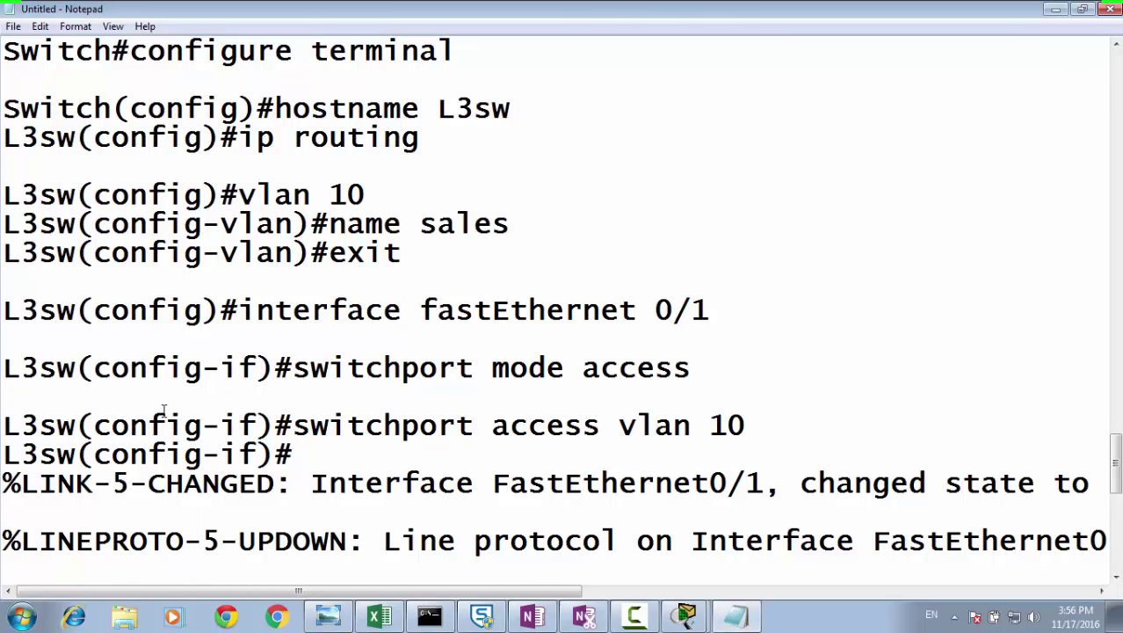
{"action": "key", "text": "BackSpace"}
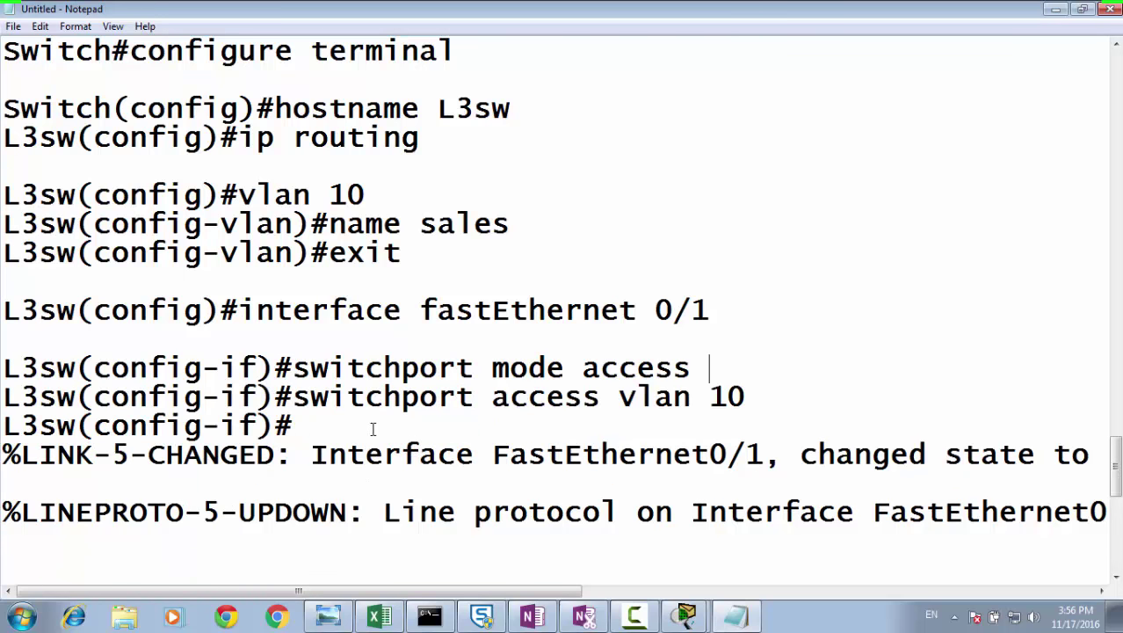
Step: Delete the empty prompt and the FastEthernet0/1 link-state and native VLAN mismatch messages below the switchport access vlan 10 line
{"action": "scroll", "coordinate": [371, 426], "scroll_direction": "down", "scroll_amount": 3}
{"action": "left_click", "coordinate": [88, 380]}
{"action": "key", "text": "shift+Up"}
{"action": "key", "text": "shift+Up"}
{"action": "key", "text": "shift+Up"}
{"action": "key", "text": "shift+Up"}
{"action": "key", "text": "shift+Up"}
{"action": "key", "text": "shift+Up"}
{"action": "key", "text": "shift+Up"}
{"action": "key", "text": "shift+Up"}
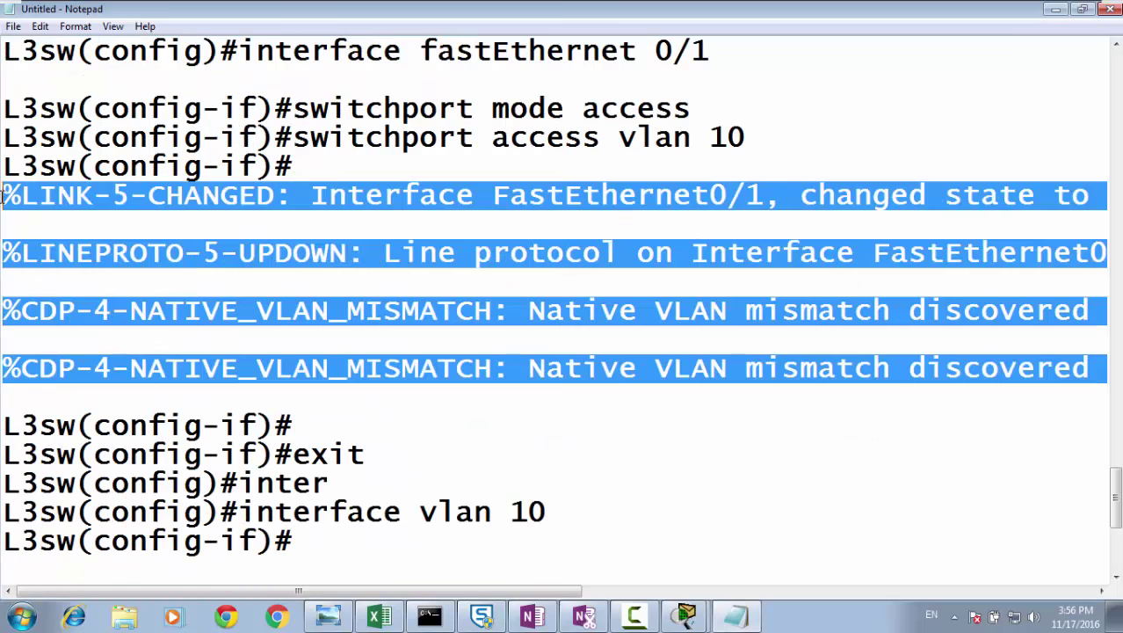
{"action": "key", "text": "Delete"}
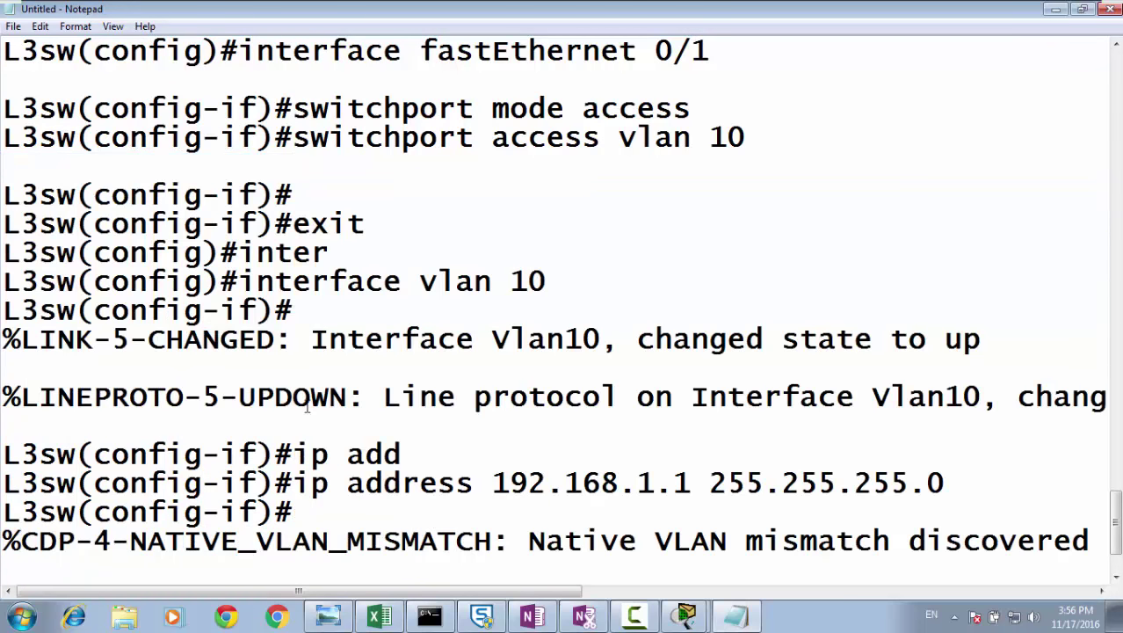
Step: Delete the Vlan10 link-state messages, the incomplete ip add line and the empty prompt below interface vlan 10
{"action": "left_click_drag", "start_coordinate": [406, 454], "coordinate": [2, 340]}
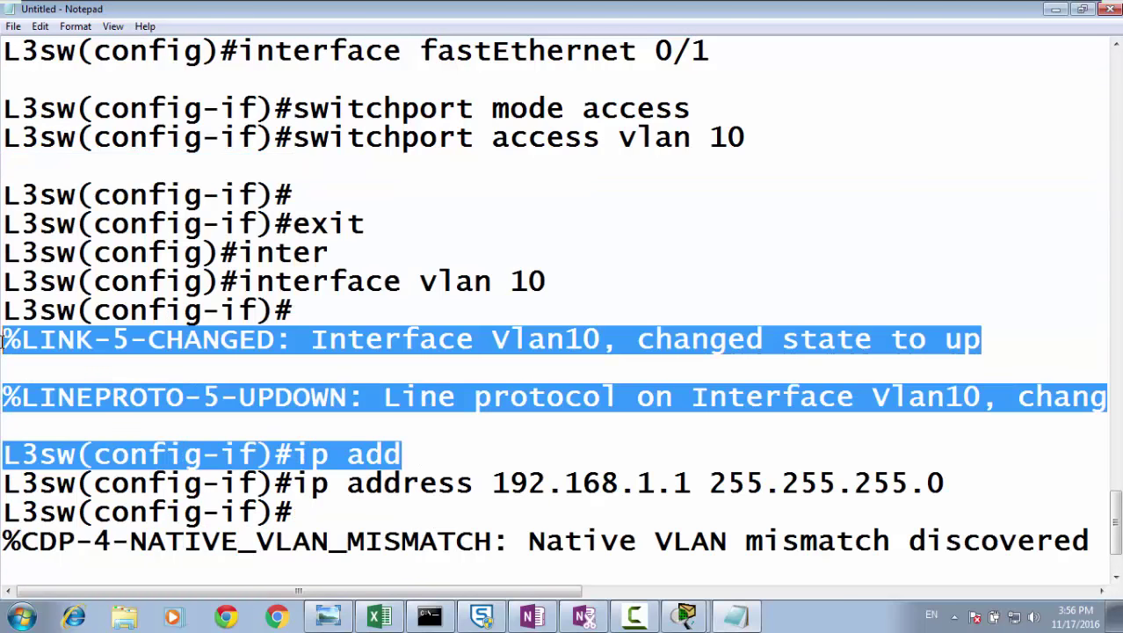
{"action": "key", "text": "Delete"}
{"action": "left_click", "coordinate": [333, 329]}
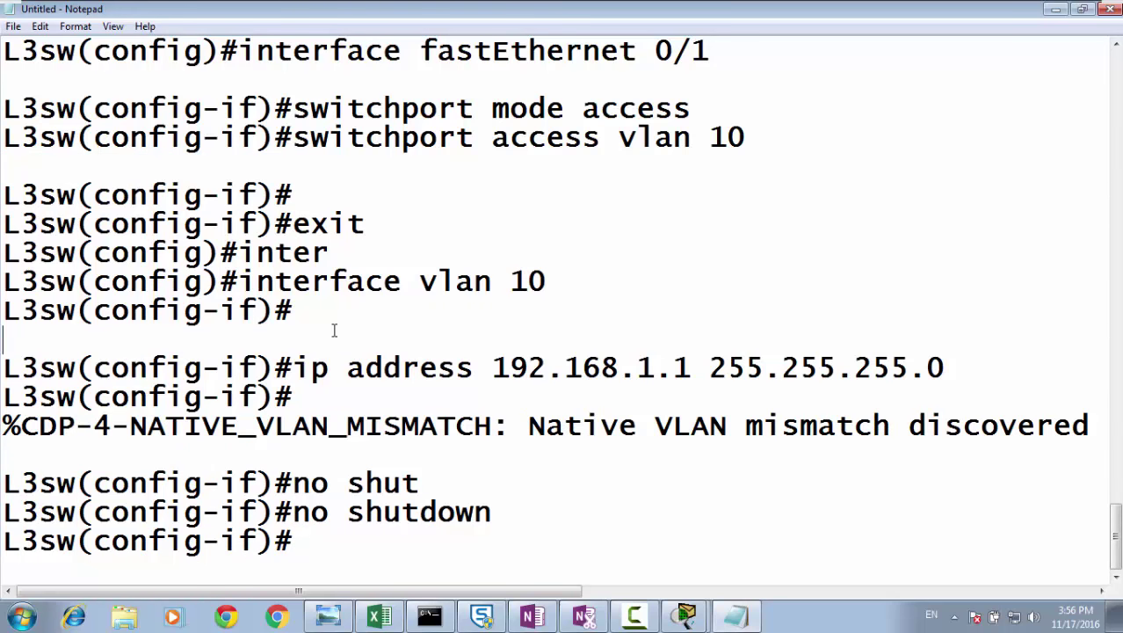
{"action": "key", "text": "BackSpace"}
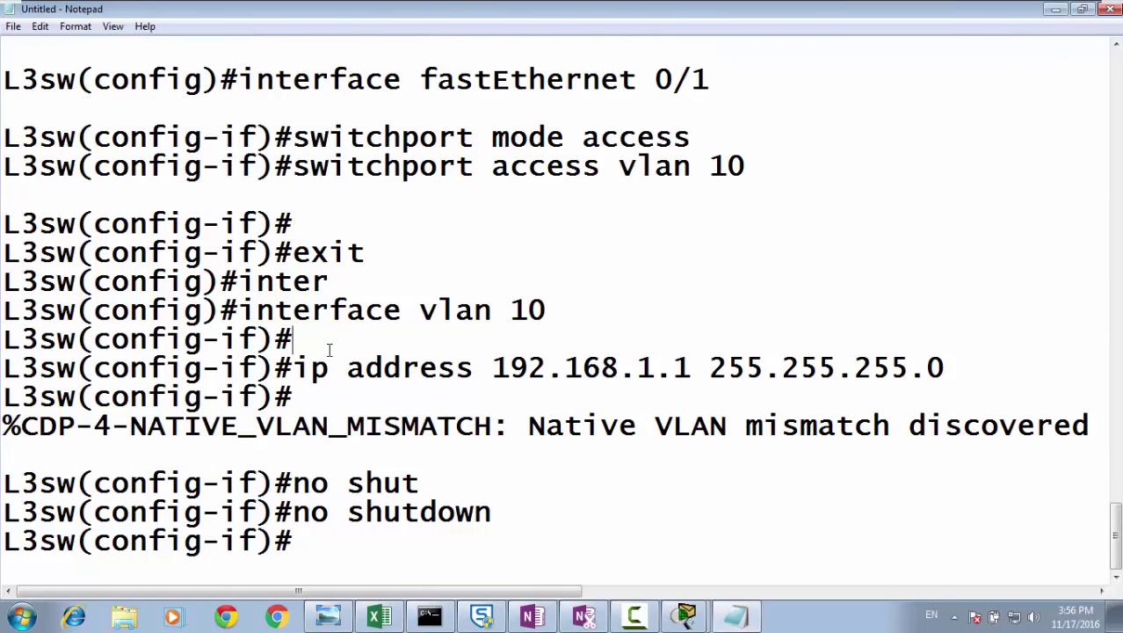
{"action": "left_click_drag", "start_coordinate": [325, 341], "coordinate": [4, 340]}
{"action": "key", "text": "Delete"}
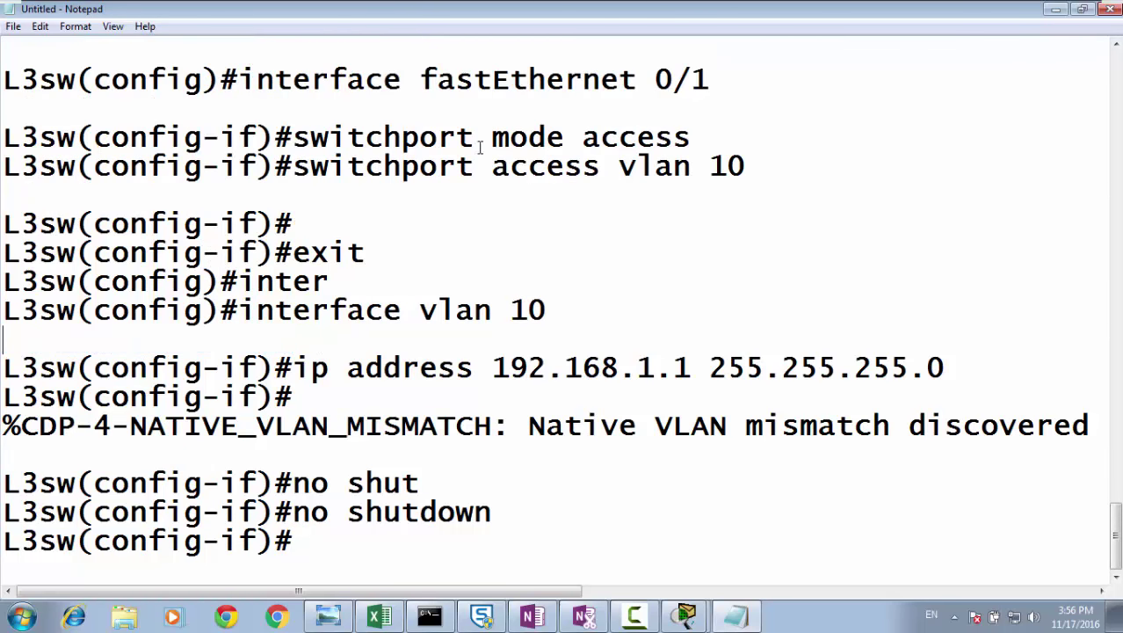
Step: Delete the native VLAN mismatch message, the no shut line and the blank lines around the ip address 192.168.1.1 command
{"action": "left_click_drag", "start_coordinate": [421, 483], "coordinate": [3, 391]}
{"action": "key", "text": "Delete"}
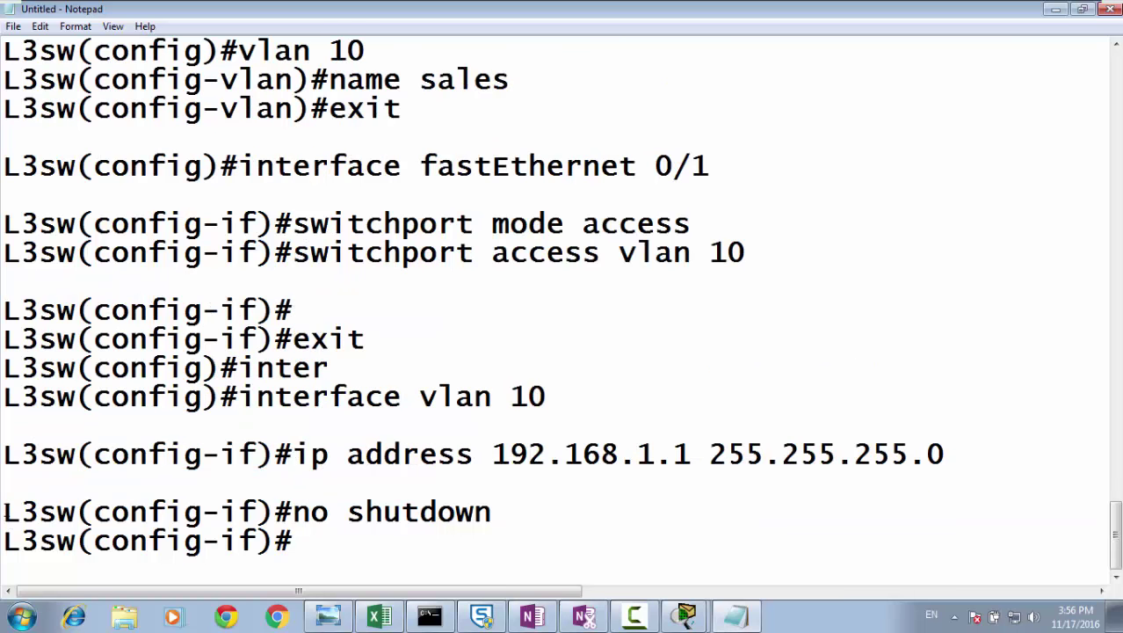
{"action": "key", "text": "Delete"}
{"action": "left_click", "coordinate": [7, 483]}
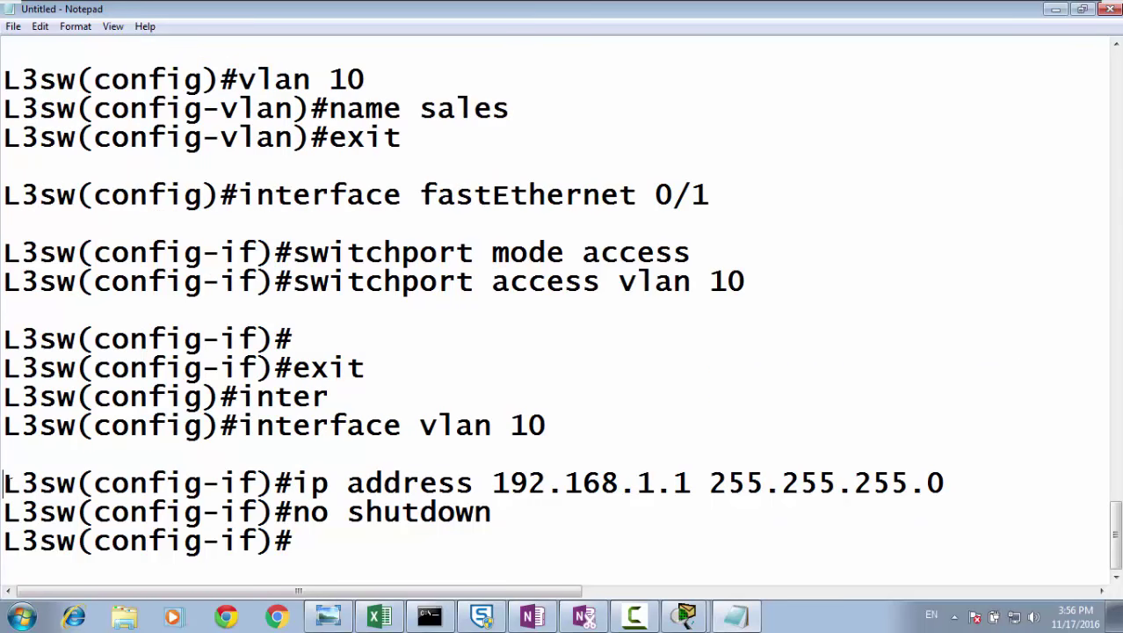
{"action": "key", "text": "BackSpace"}
Step: Delete the incomplete inter line, the empty prompt above exit, and the extra blank lines in the fastEthernet 0/1 block
{"action": "left_click_drag", "start_coordinate": [344, 425], "coordinate": [3, 426]}
{"action": "key", "text": "Delete"}
{"action": "left_click_drag", "start_coordinate": [340, 370], "coordinate": [3, 367]}
{"action": "key", "text": "Delete"}
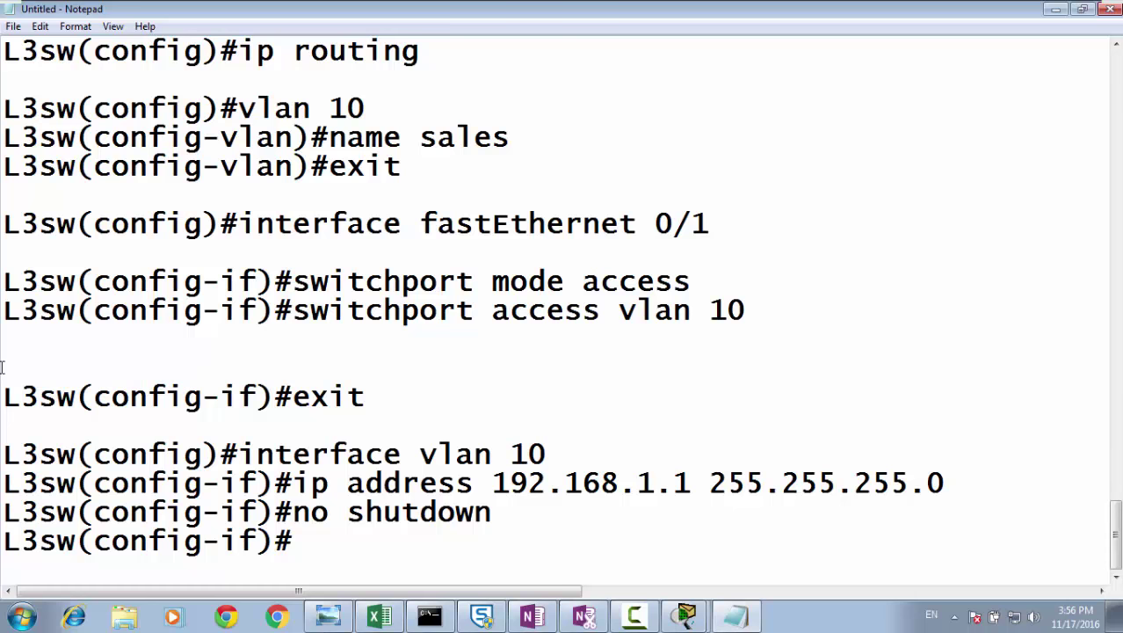
{"action": "key", "text": "BackSpace"}
{"action": "key", "text": "BackSpace"}
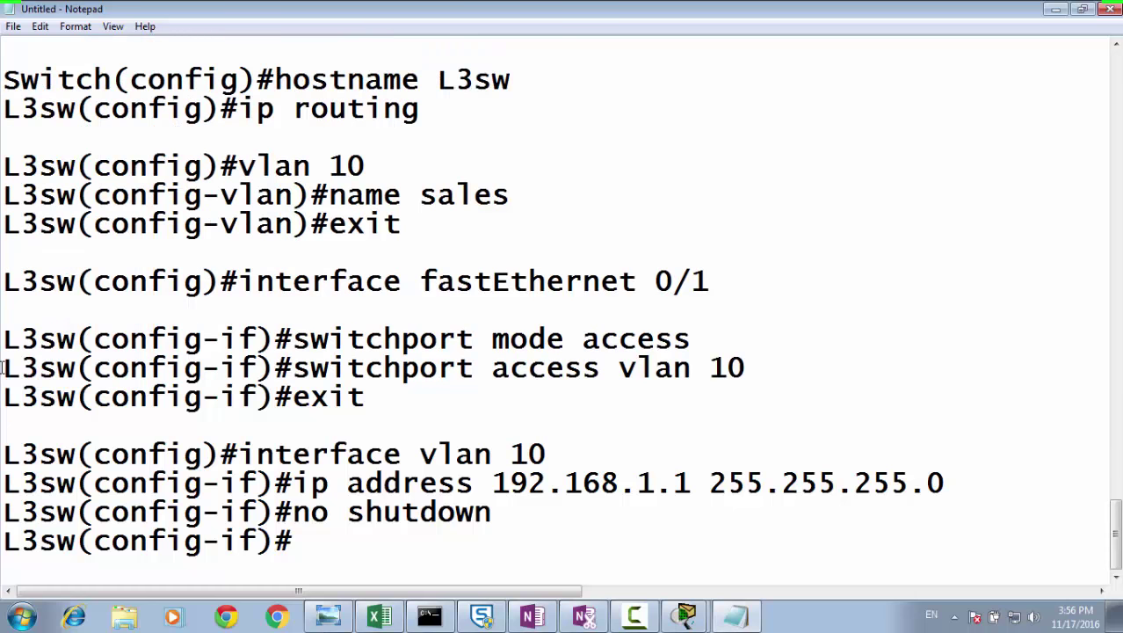
{"action": "left_click", "coordinate": [61, 309]}
{"action": "key", "text": "BackSpace"}
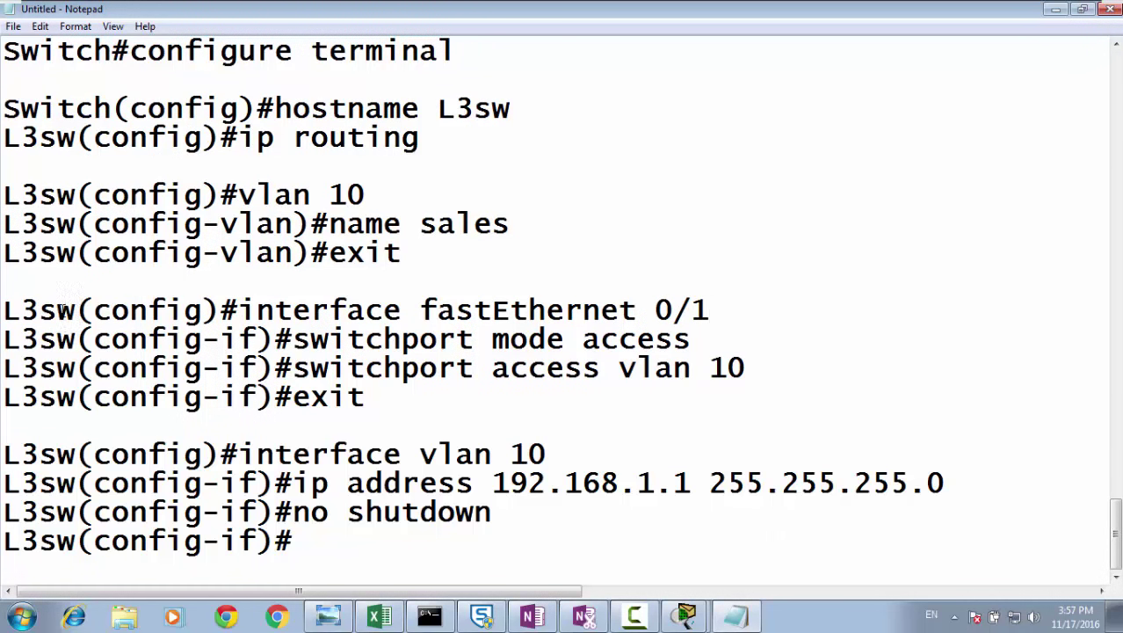
Step: Review the cleaned-up command blocks in order: hostname and ip routing, VLAN 10, interface fastEthernet 0/1 and interface vlan 10
{"action": "scroll", "coordinate": [343, 276], "scroll_direction": "up", "scroll_amount": 1}
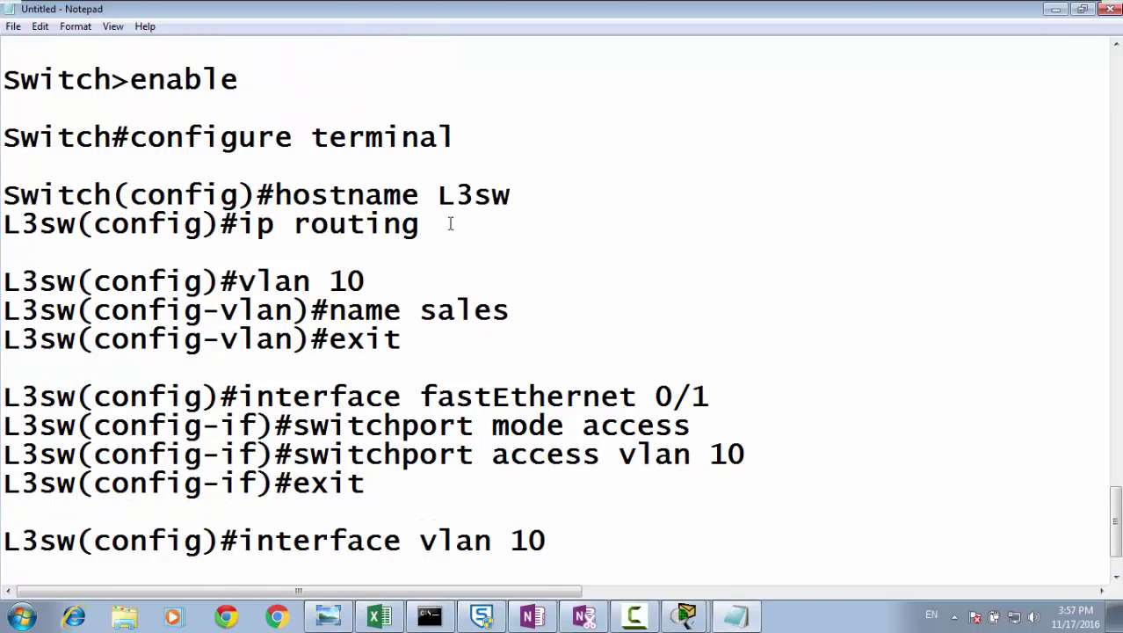
{"action": "left_click_drag", "start_coordinate": [449, 223], "coordinate": [3, 198]}
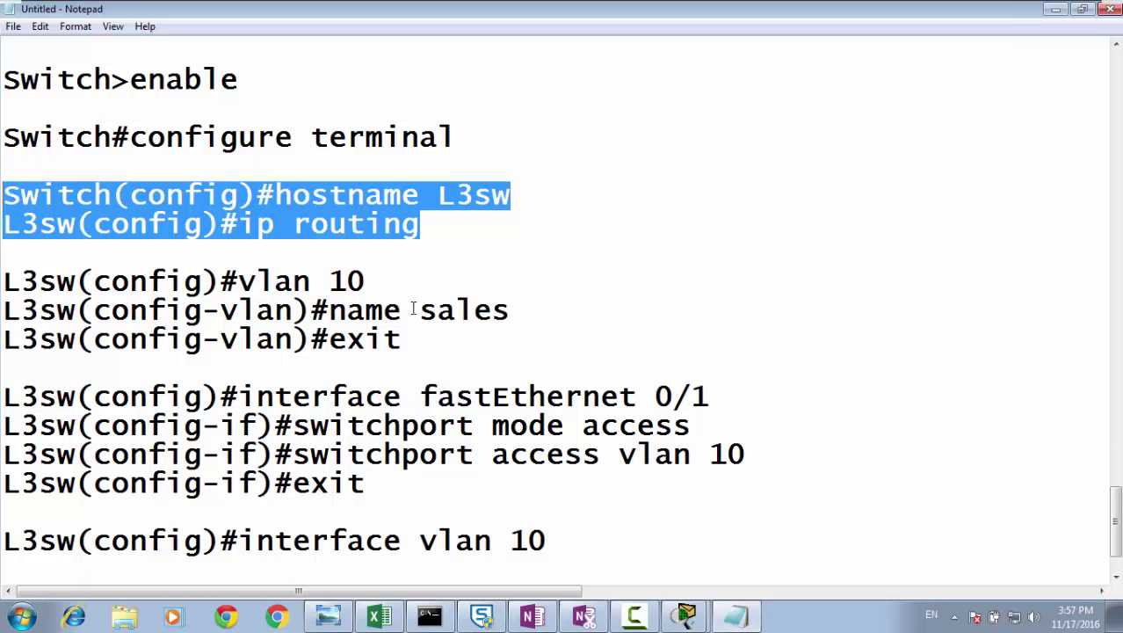
{"action": "left_click_drag", "start_coordinate": [405, 342], "coordinate": [5, 279]}
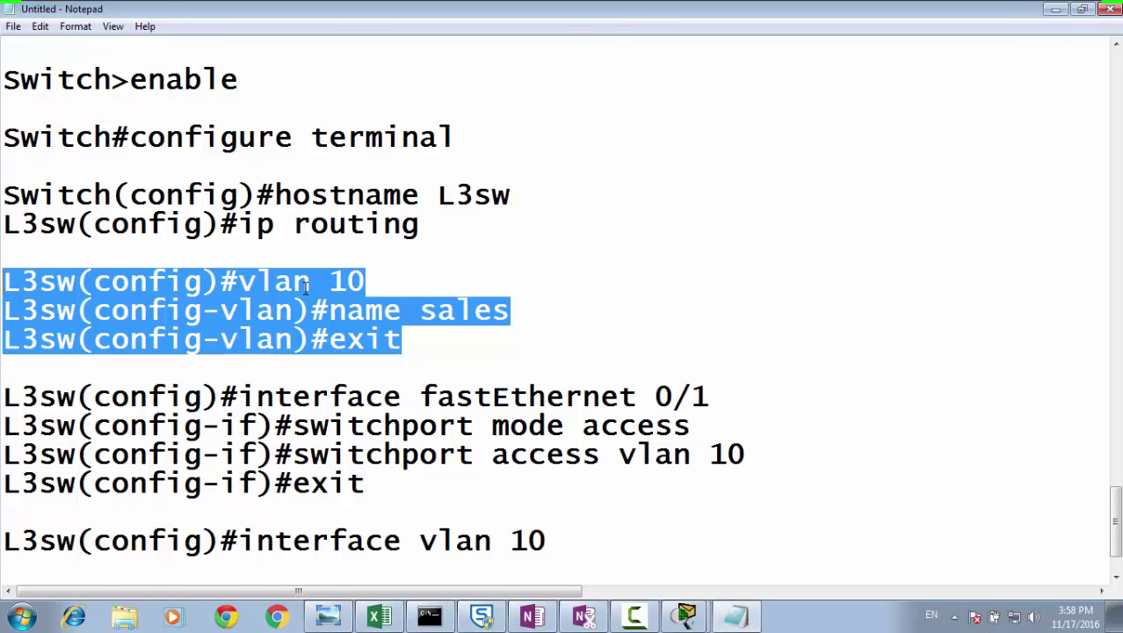
{"action": "scroll", "coordinate": [306, 288], "scroll_direction": "down", "scroll_amount": 1}
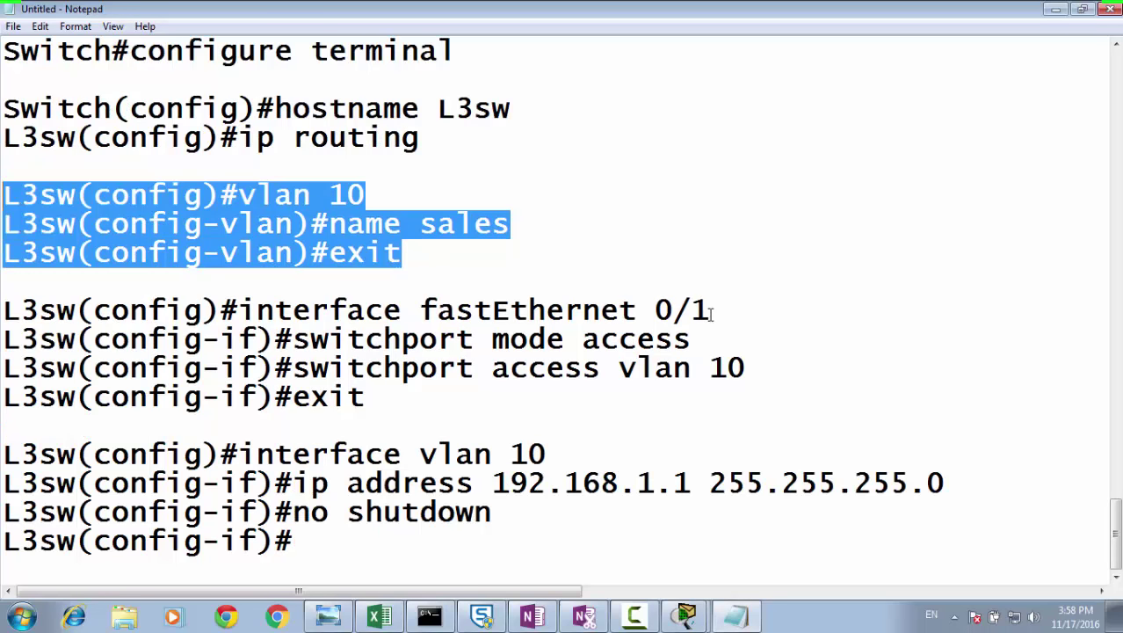
{"action": "left_click_drag", "start_coordinate": [761, 369], "coordinate": [7, 321]}
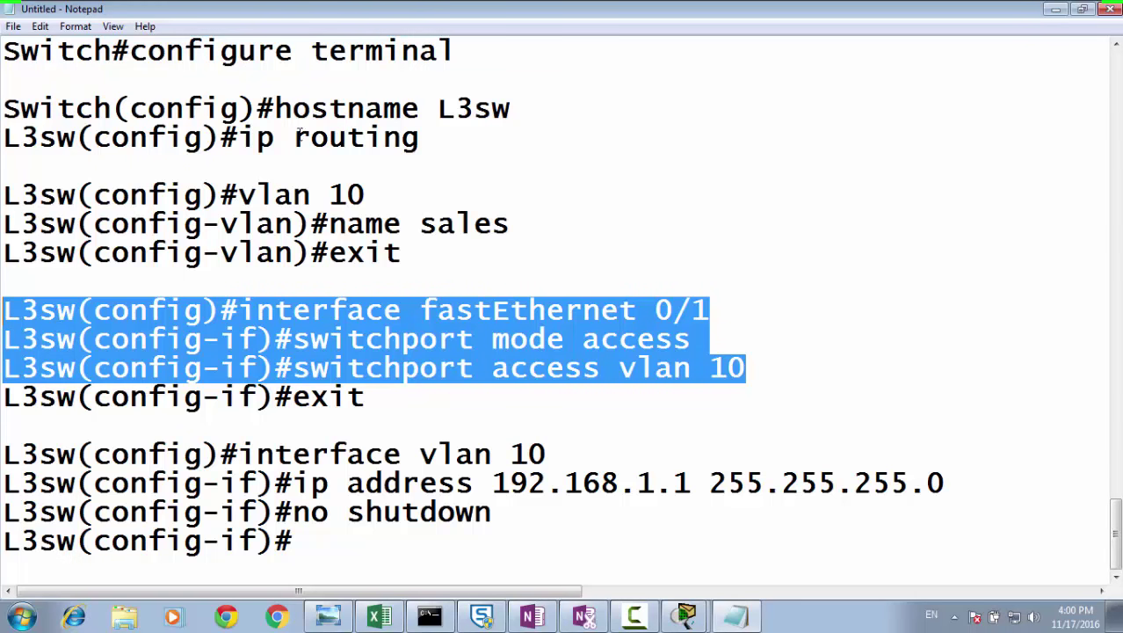
{"action": "left_click_drag", "start_coordinate": [509, 525], "coordinate": [109, 437]}
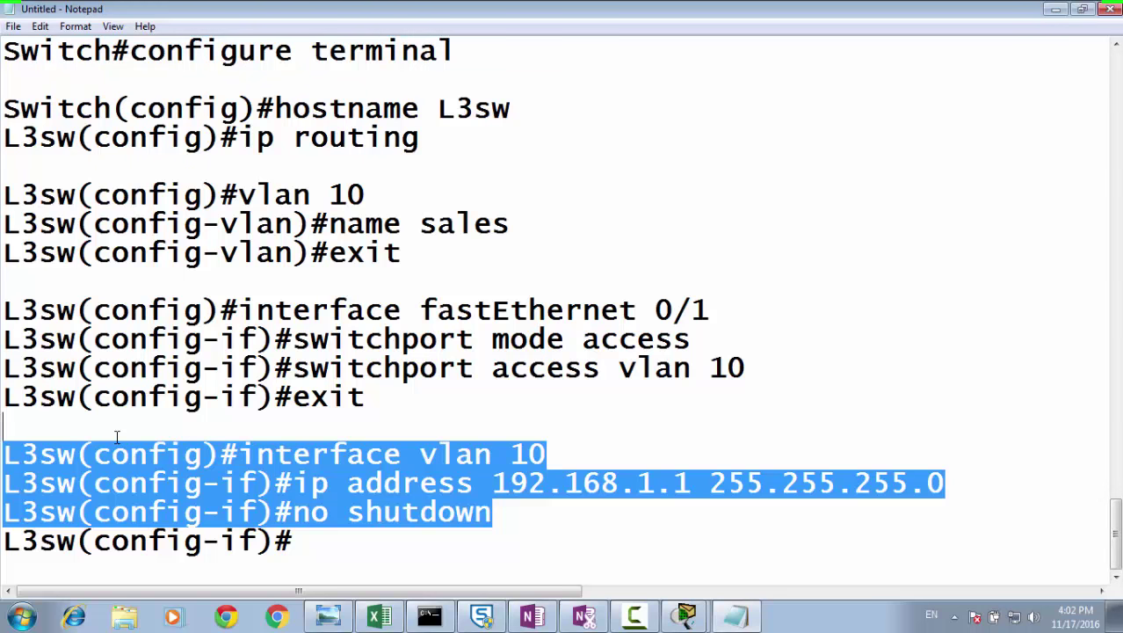
Step: Switch to the Multilayer Switch0 command line in Packet Tracer and enter global configuration mode with enable and configure terminal
{"action": "left_click", "coordinate": [723, 618]}
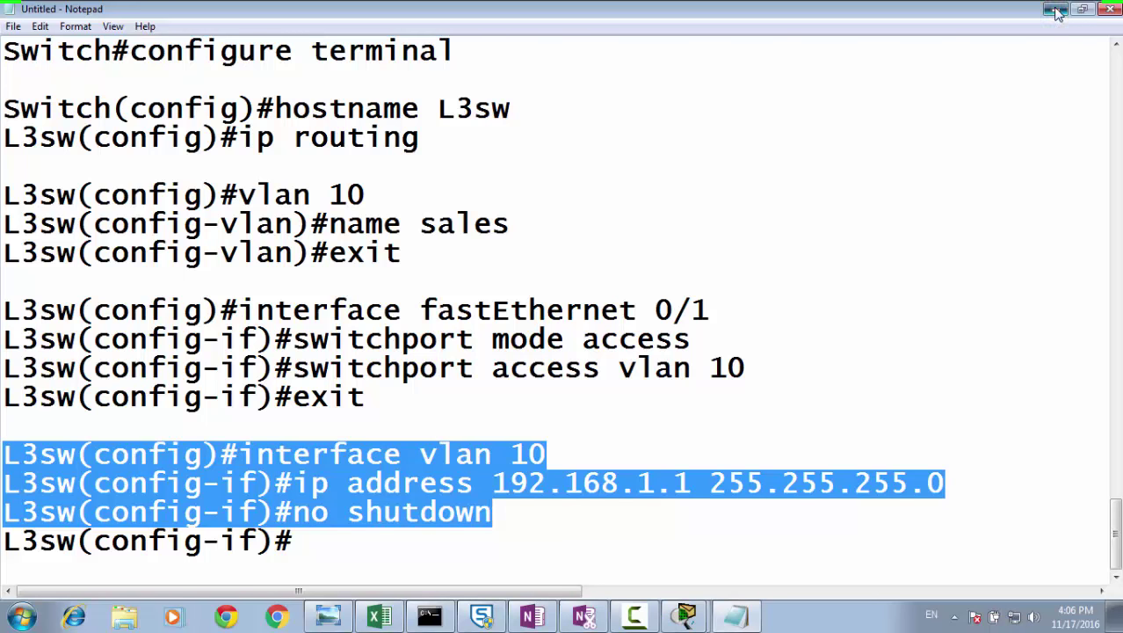
{"action": "left_click", "coordinate": [1056, 9]}
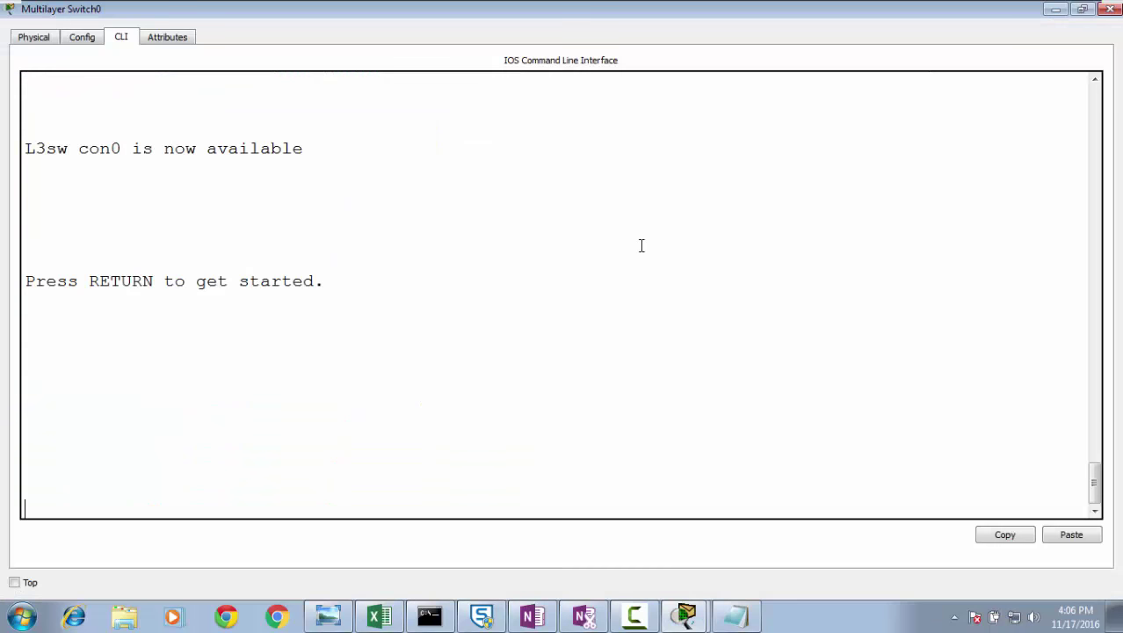
{"action": "key", "text": "Return"}
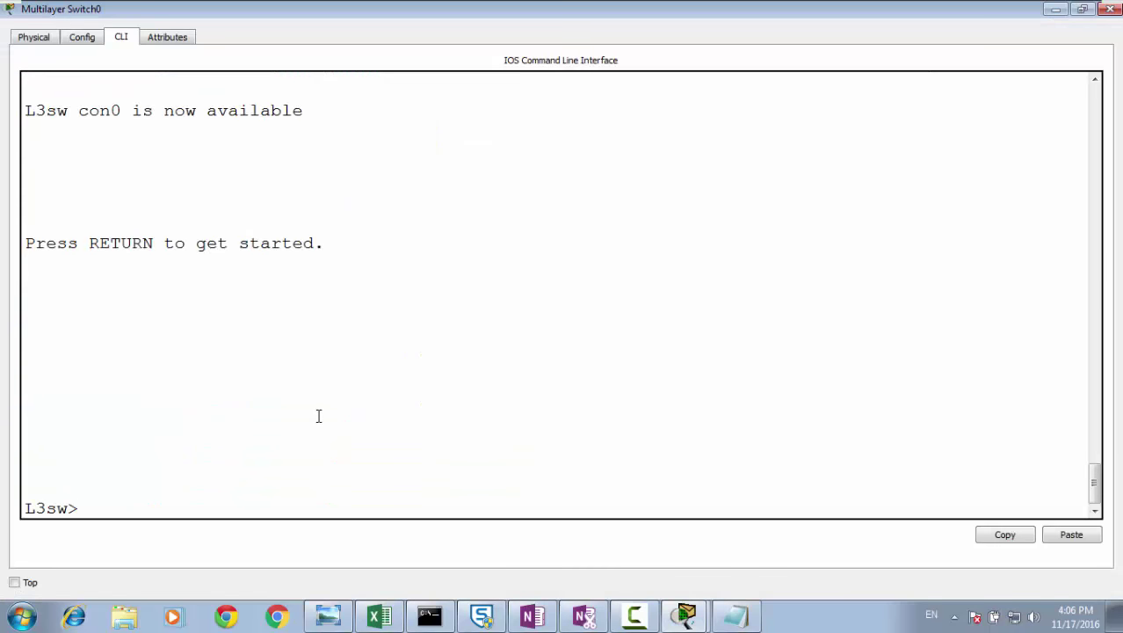
{"action": "key", "text": "Return"}
{"action": "type", "text": "en"}
{"action": "key", "text": "Tab"}
{"action": "key", "text": "Return"}
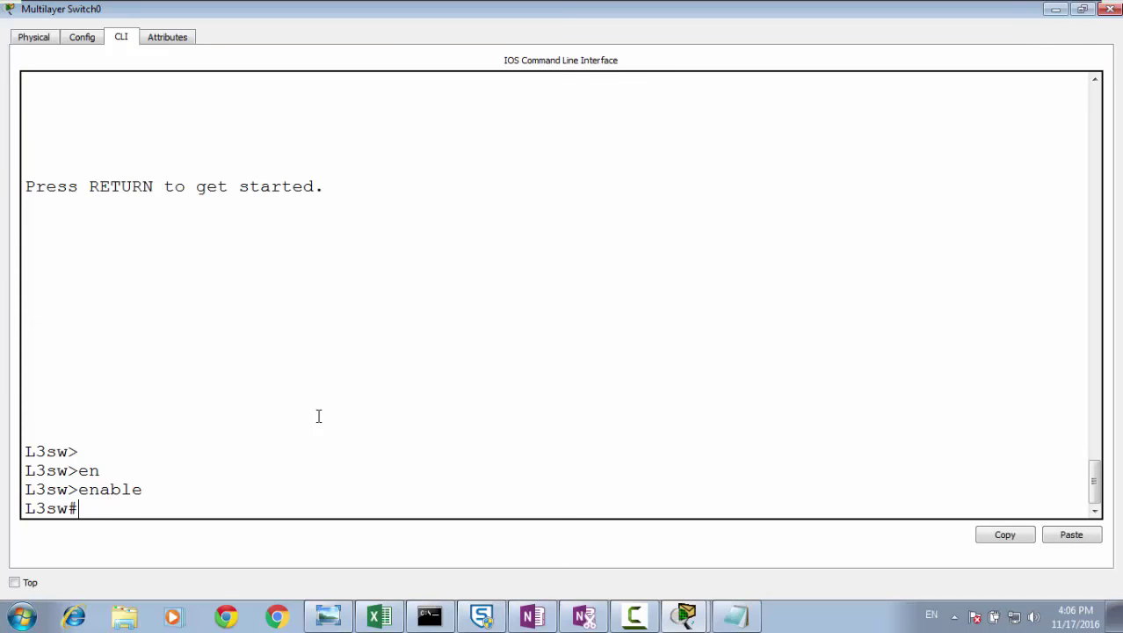
{"action": "type", "text": "conf"}
{"action": "key", "text": "Tab"}
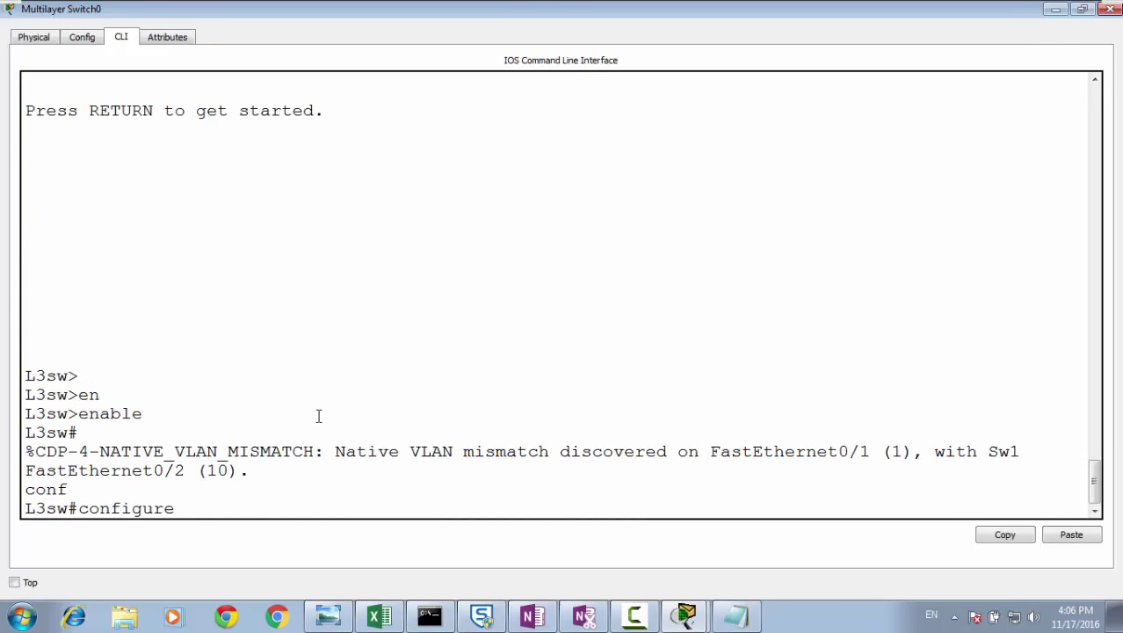
{"action": "type", "text": "ter"}
{"action": "key", "text": "Tab"}
{"action": "key", "text": "Return"}
Step: Create VLAN 20 on the switch, name it Mark and exit VLAN configuration
{"action": "type", "text": "v"}
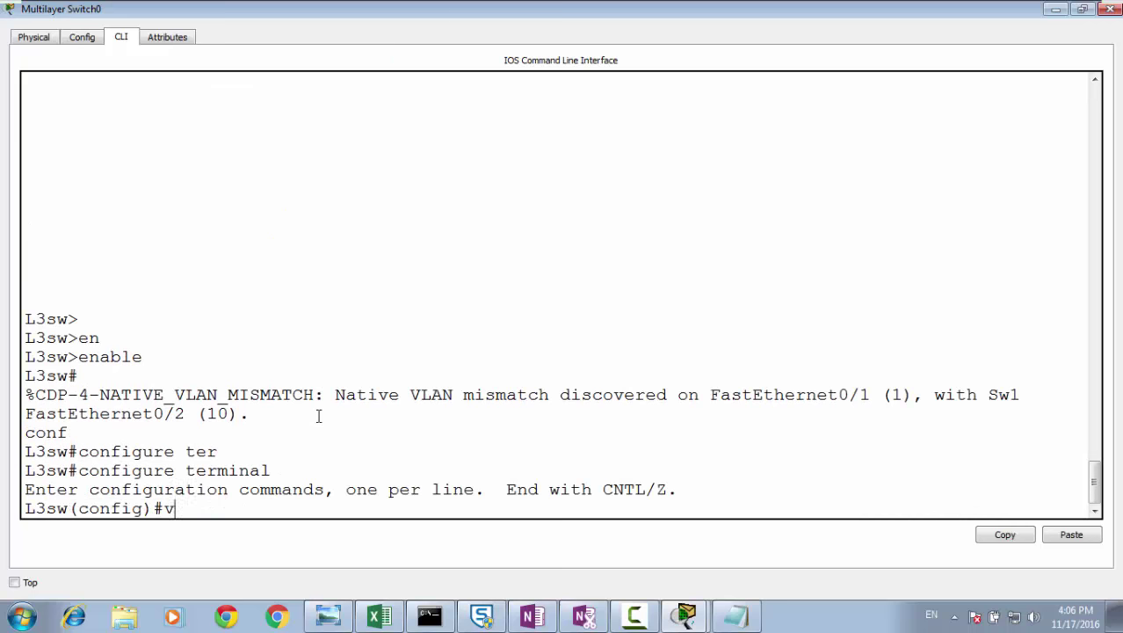
{"action": "type", "text": "lan 20"}
{"action": "key", "text": "Return"}
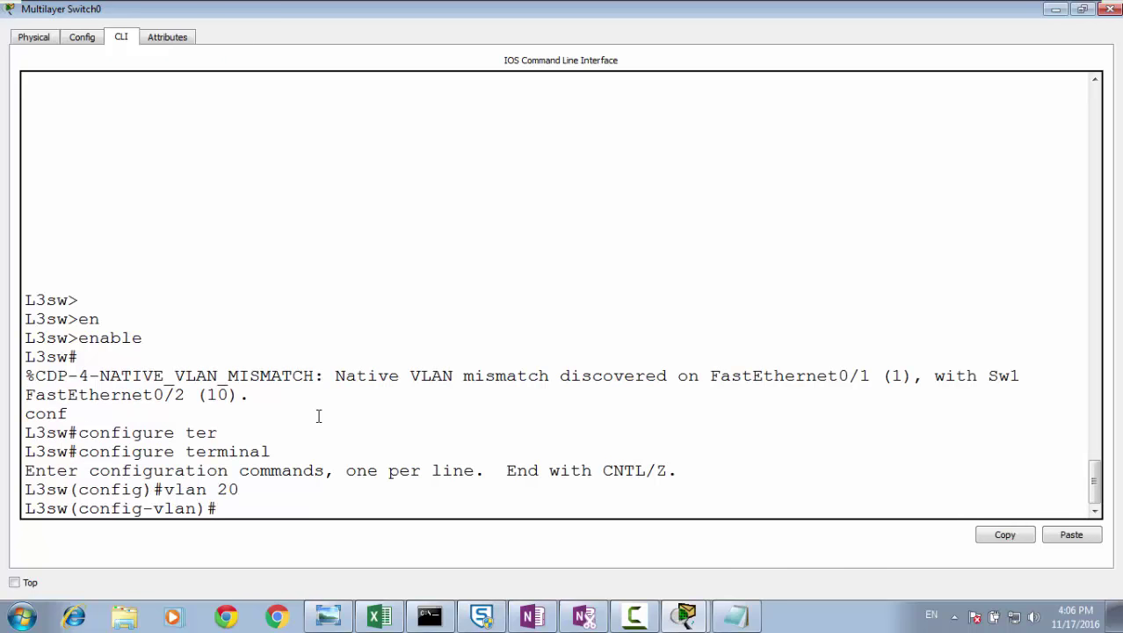
{"action": "type", "text": "name Mar"}
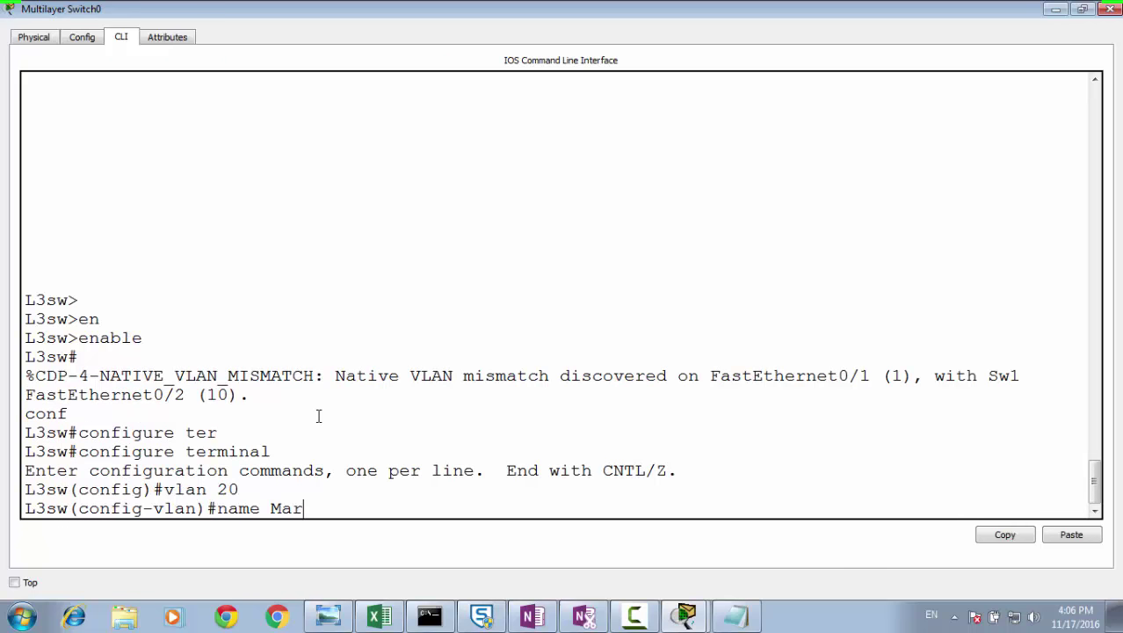
{"action": "type", "text": "k"}
{"action": "key", "text": "Return"}
{"action": "type", "text": "ex"}
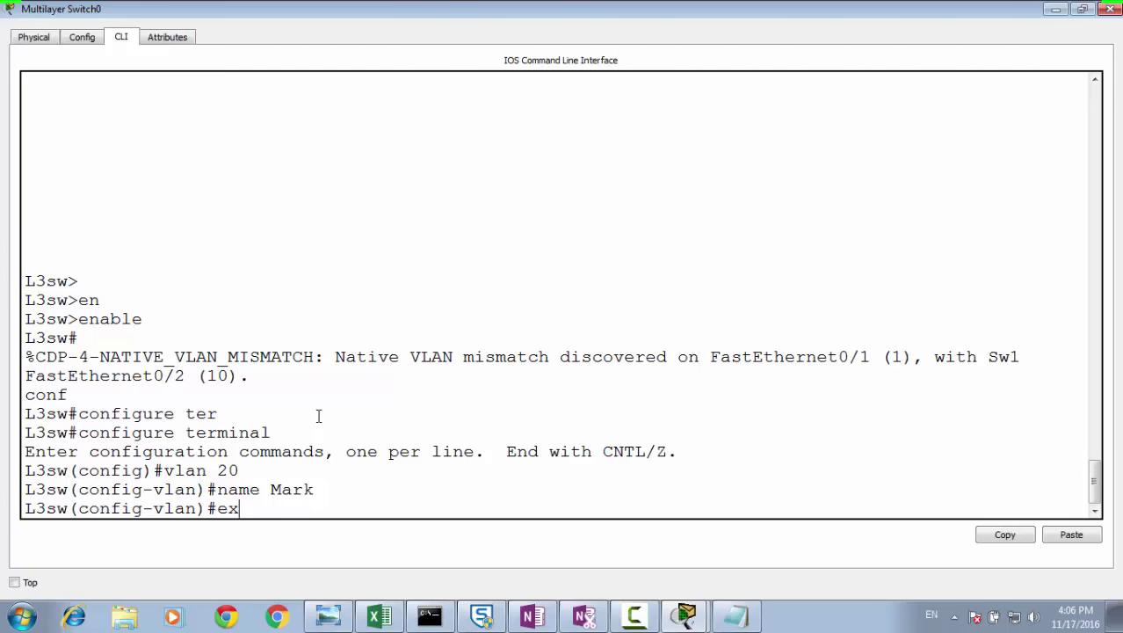
{"action": "type", "text": "it"}
{"action": "key", "text": "Return"}
Step: Enter interface fastEthernet 0/2 and set it to access mode with switchport mode access
{"action": "type", "text": "inter"}
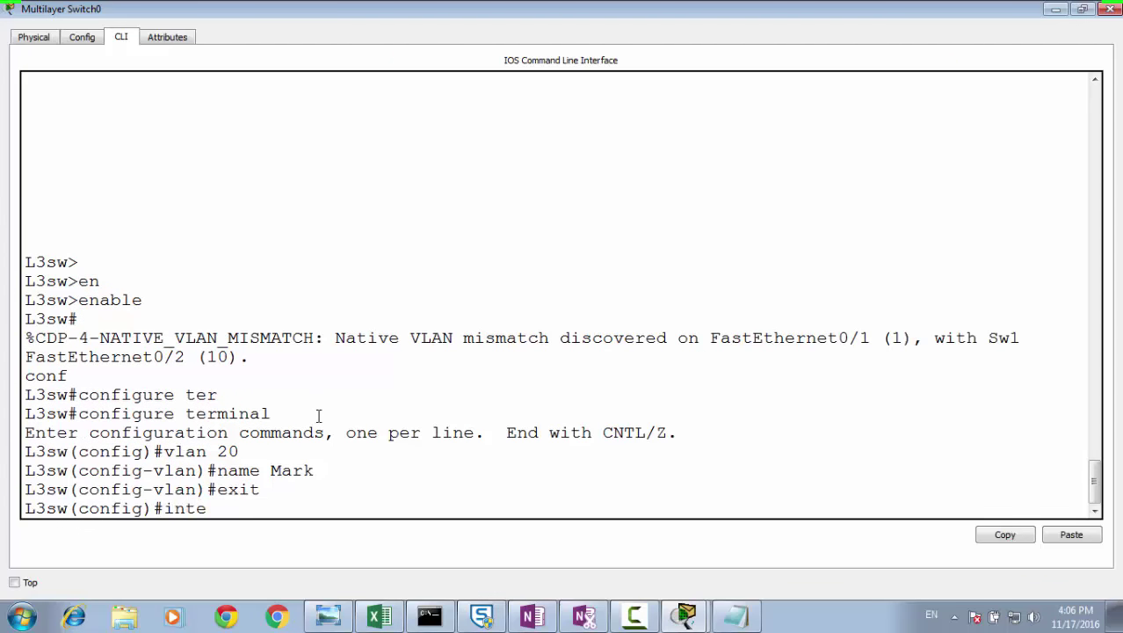
{"action": "key", "text": "Tab"}
{"action": "type", "text": "fas"}
{"action": "key", "text": "Tab"}
{"action": "type", "text": "0/"}
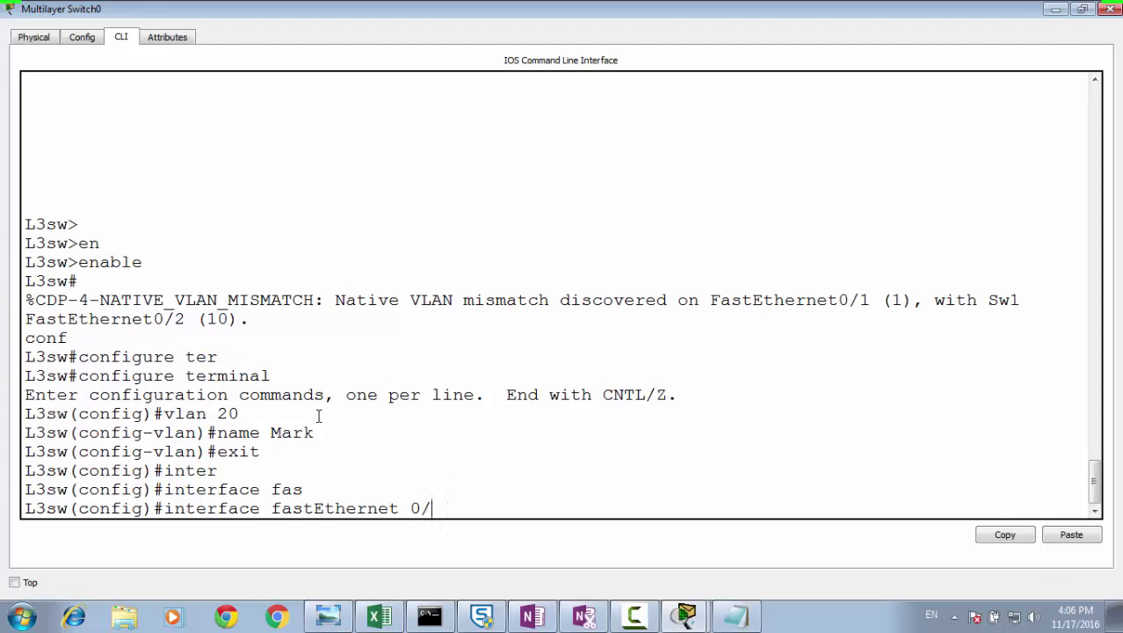
{"action": "type", "text": "2"}
{"action": "key", "text": "Return"}
{"action": "type", "text": "sw(config-if)#sw"}
{"action": "key", "text": "Tab"}
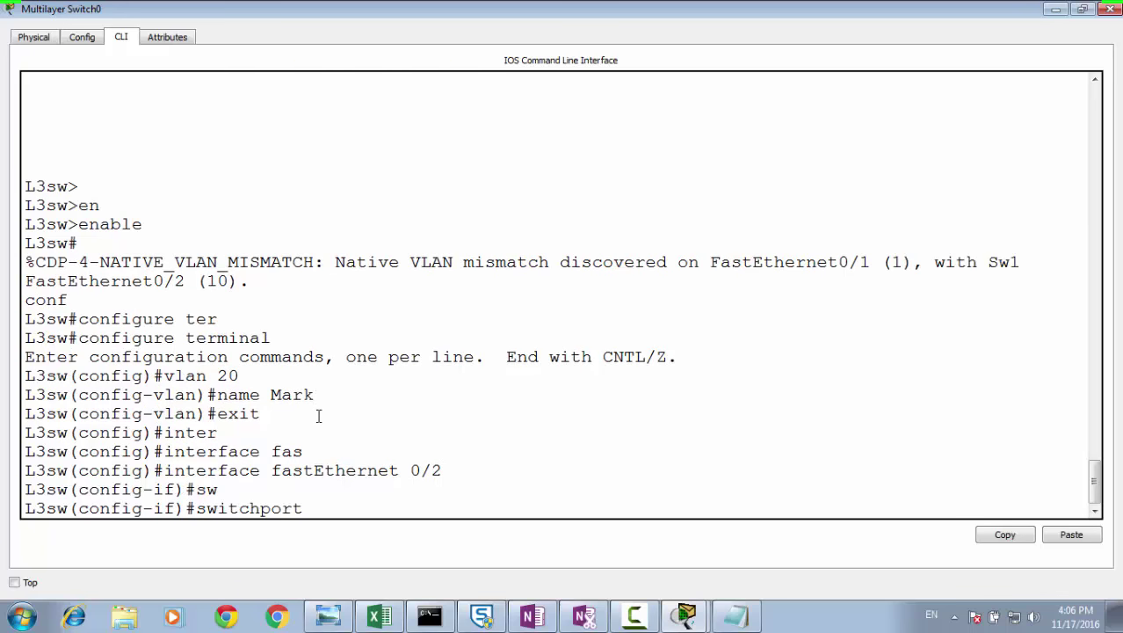
{"action": "type", "text": "mo"}
{"action": "key", "text": "Tab"}
{"action": "type", "text": "acc"}
{"action": "key", "text": "Tab"}
{"action": "key", "text": "Return"}
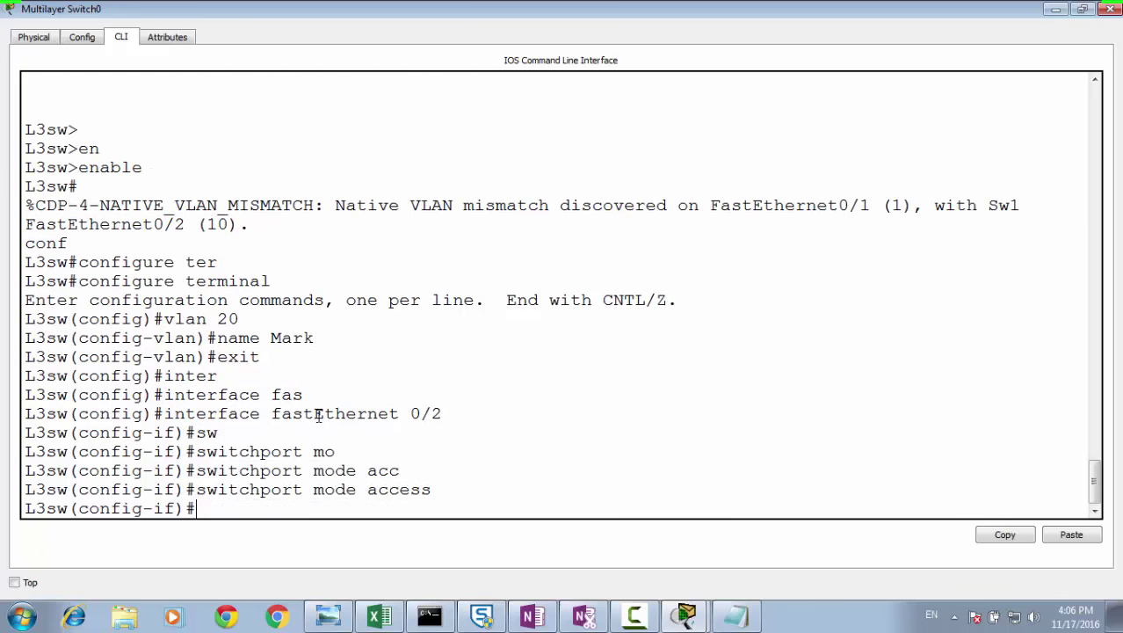
Step: Assign fastEthernet 0/2 to VLAN 20 with switchport access vlan 20 and exit interface configuration
{"action": "type", "text": "sw"}
{"action": "key", "text": "Tab"}
{"action": "type", "text": "acc"}
{"action": "key", "text": "Tab"}
{"action": "type", "text": "v"}
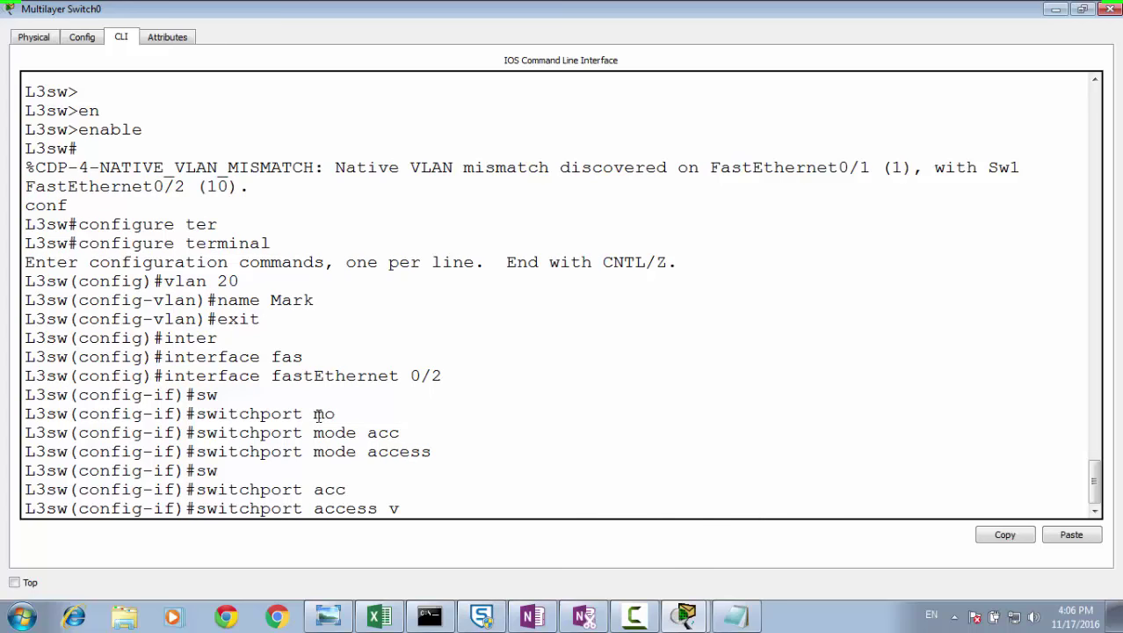
{"action": "type", "text": "lan 20"}
{"action": "key", "text": "Return"}
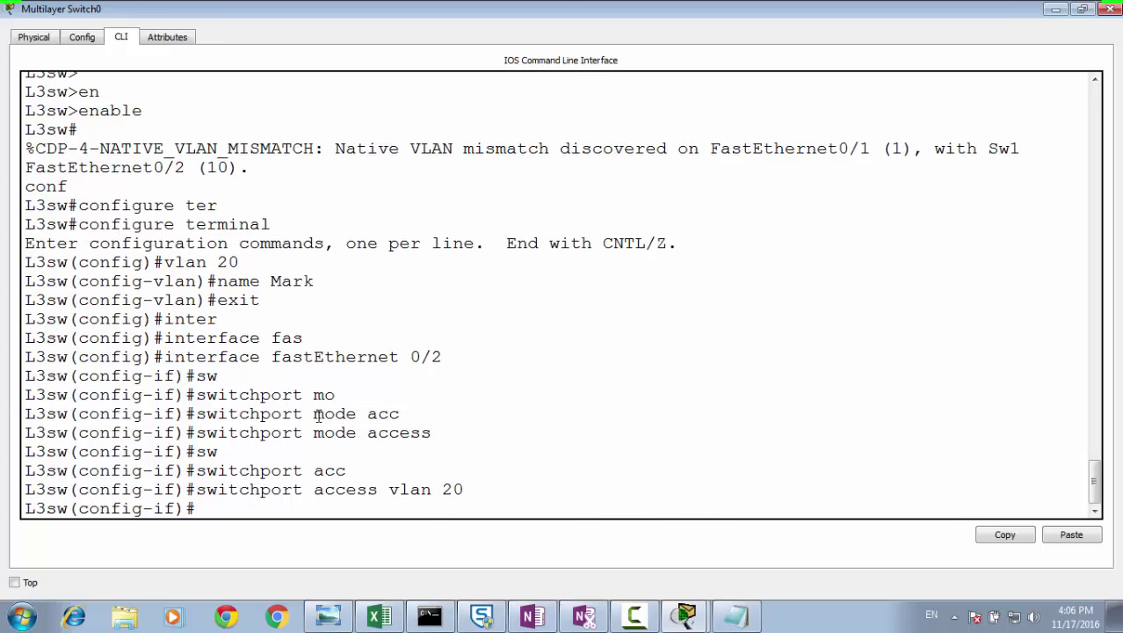
{"action": "type", "text": "ee"}
{"action": "key", "text": "BackSpace"}
{"action": "type", "text": "xo"}
{"action": "key", "text": "BackSpace"}
{"action": "type", "text": "it"}
{"action": "key", "text": "Return"}
Step: Create the switch virtual interface for VLAN 20 with the interface vlan 20 command
{"action": "type", "text": "inter"}
{"action": "key", "text": "Tab"}
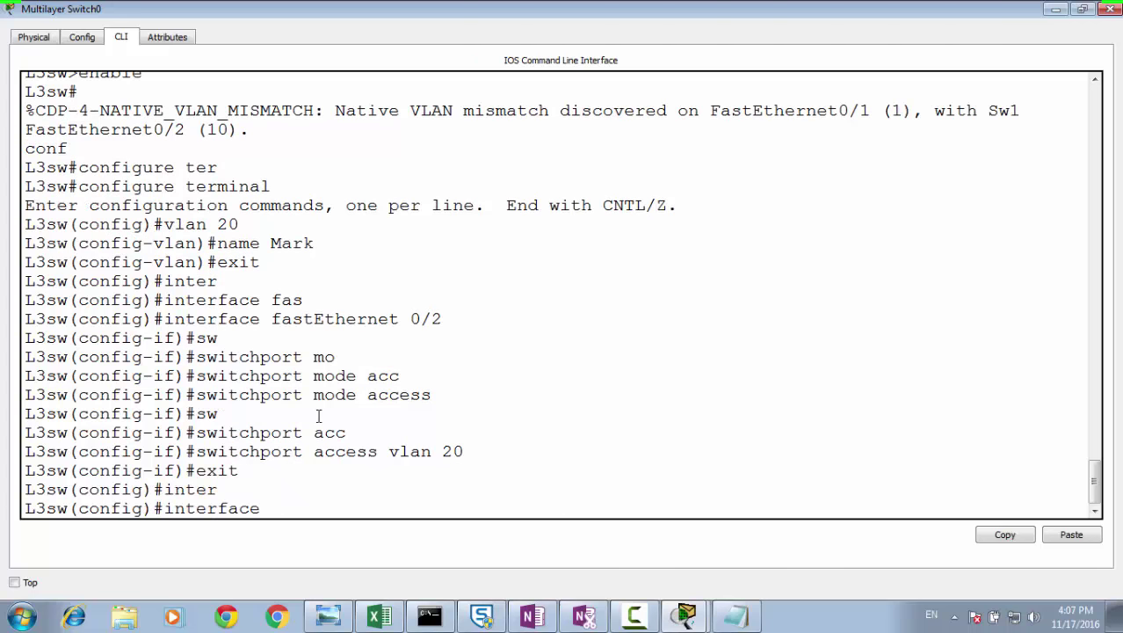
{"action": "type", "text": "vla"}
{"action": "key", "text": "Tab"}
{"action": "type", "text": "20"}
{"action": "key", "text": "Return"}
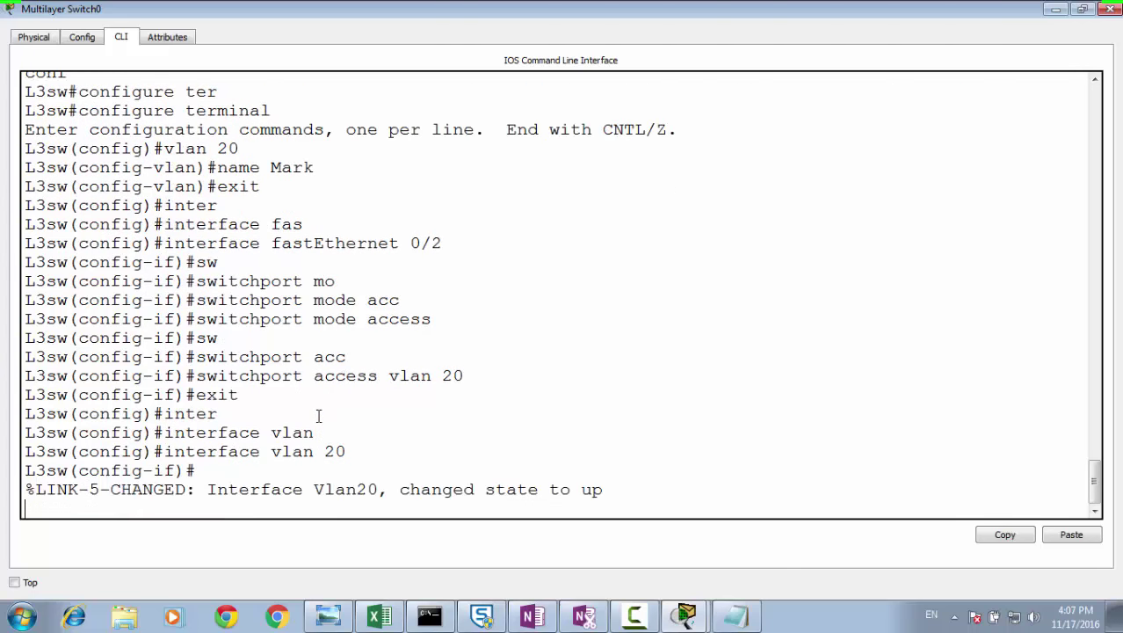
{"action": "key", "text": "Return"}
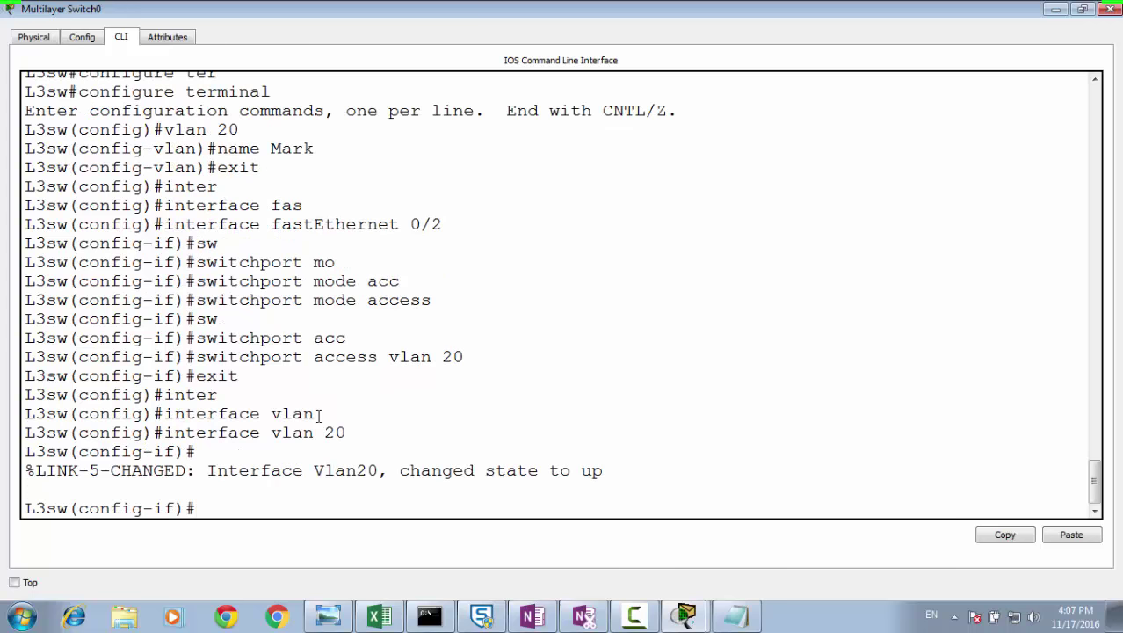
Step: Assign IP address 192.168.2.1 with mask 255.255.255.0 to the VLAN 20 interface
{"action": "type", "text": "ip add"}
{"action": "key", "text": "Tab"}
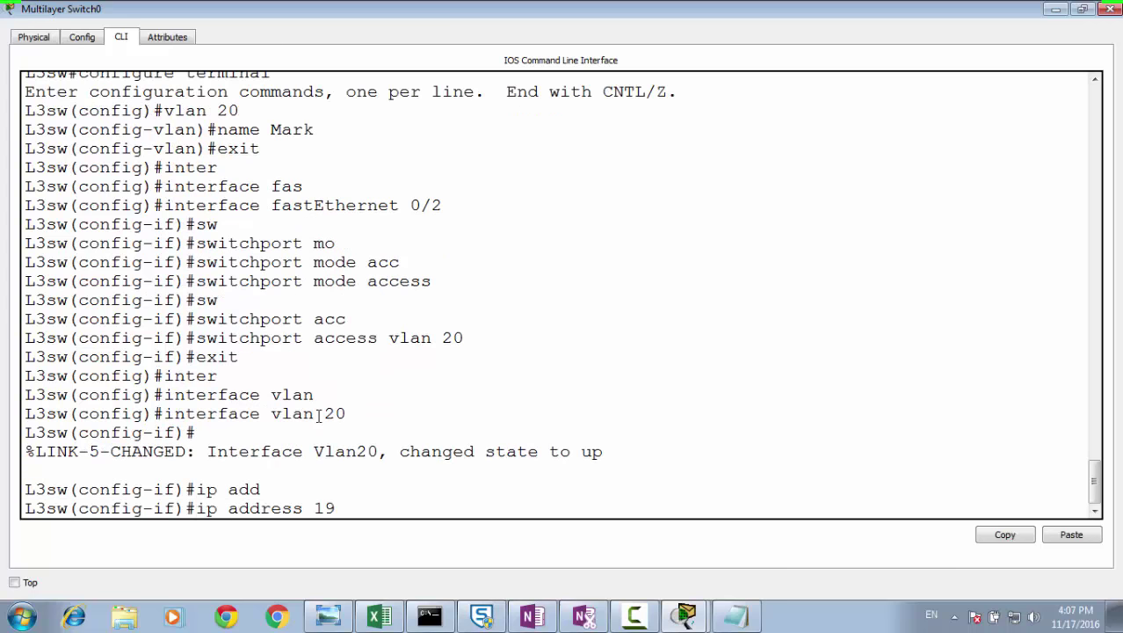
{"action": "type", "text": "192.168.2.2"}
{"action": "type", "text": "1 255"}
{"action": "type", "text": ".255"}
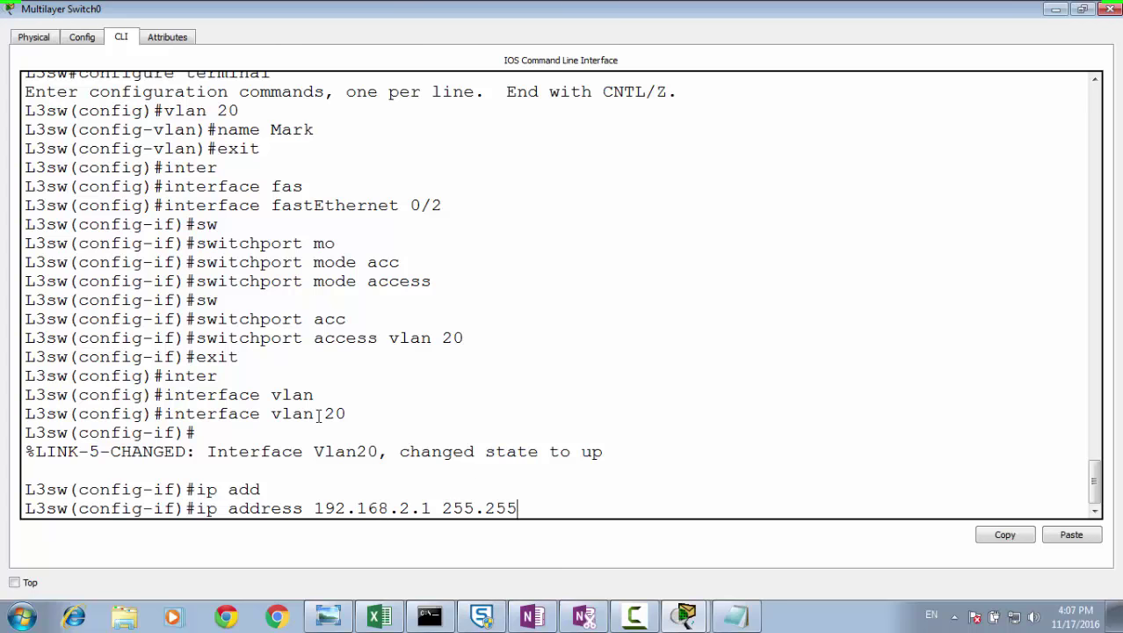
{"action": "type", "text": ".255.0"}
{"action": "key", "text": "Return"}
Step: Enable the VLAN 20 interface with no shutdown and exit interface configuration
{"action": "type", "text": "no shut"}
{"action": "key", "text": "Tab"}
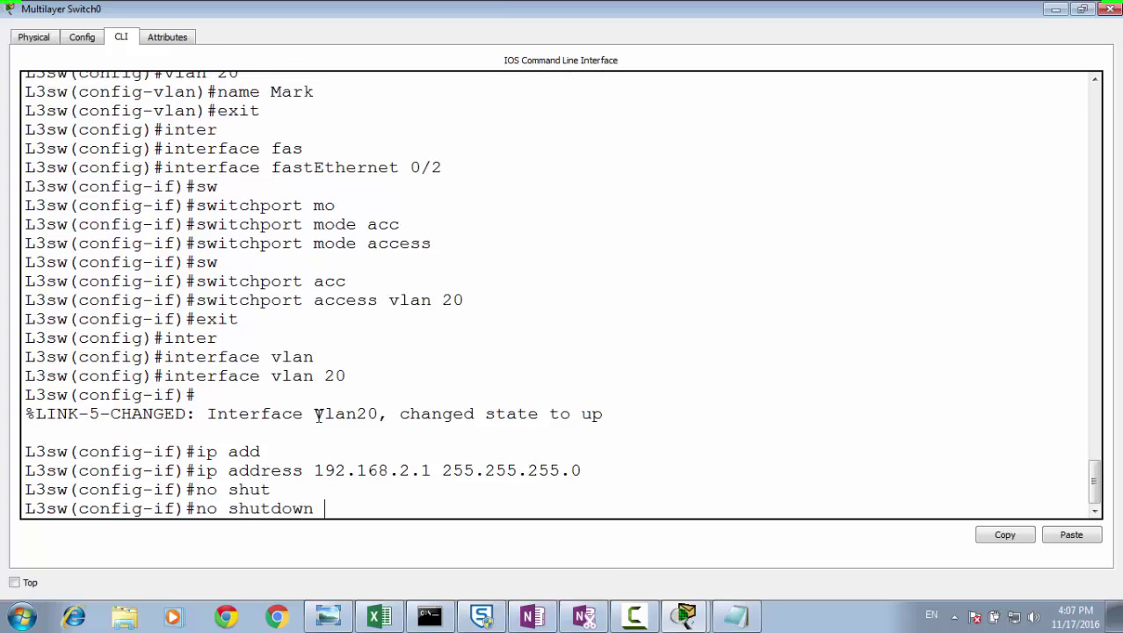
{"action": "key", "text": "Return"}
{"action": "key", "text": "Return"}
{"action": "type", "text": "exit"}
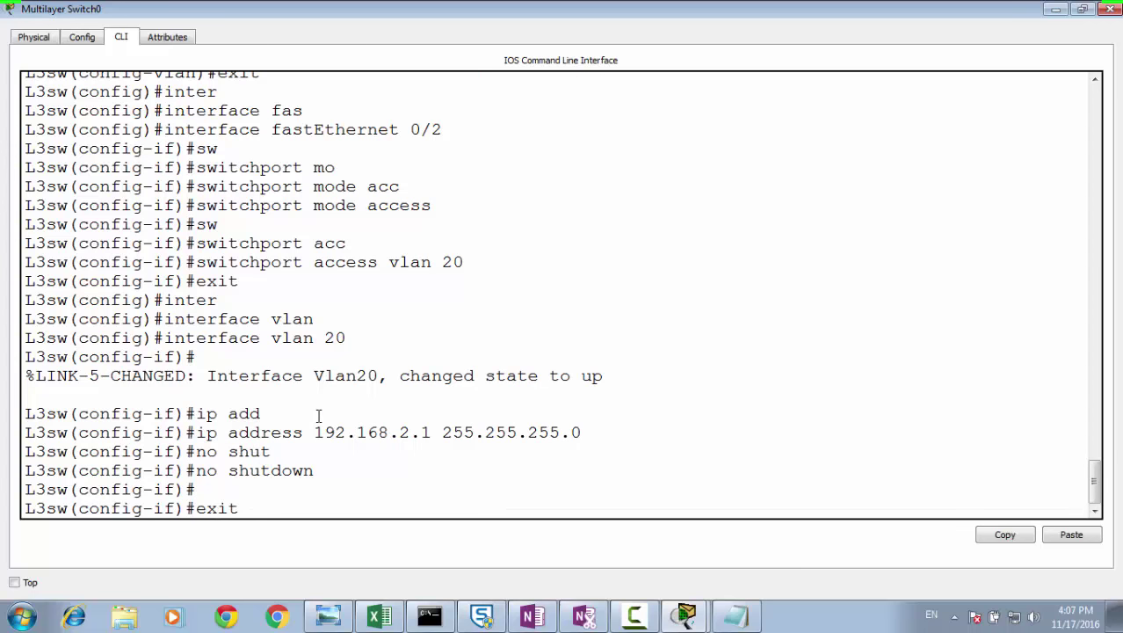
{"action": "key", "text": "Return"}
Step: Create VLAN 30 on the switch, name it It and exit VLAN configuration
{"action": "type", "text": "vlan"}
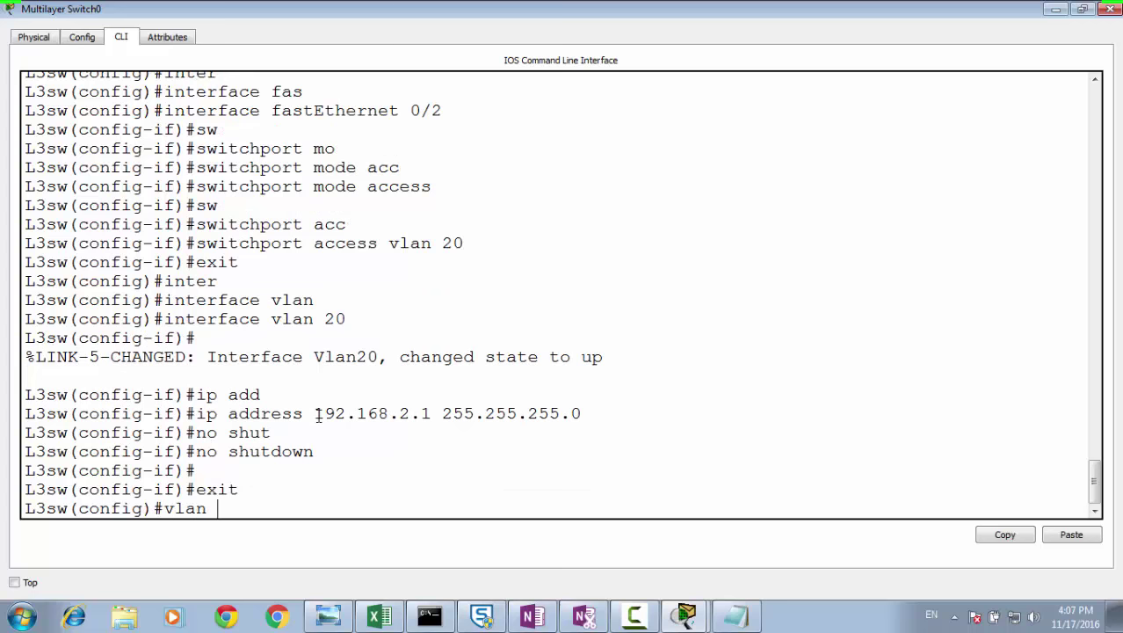
{"action": "type", "text": " 30"}
{"action": "key", "text": "Return"}
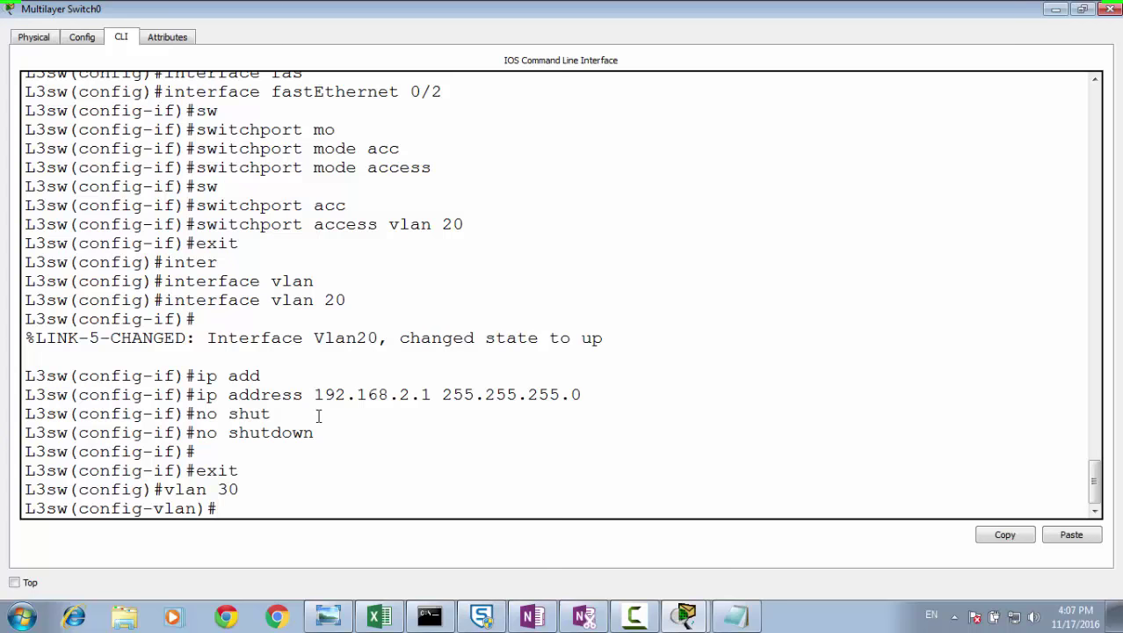
{"action": "type", "text": "name It"}
{"action": "key", "text": "Return"}
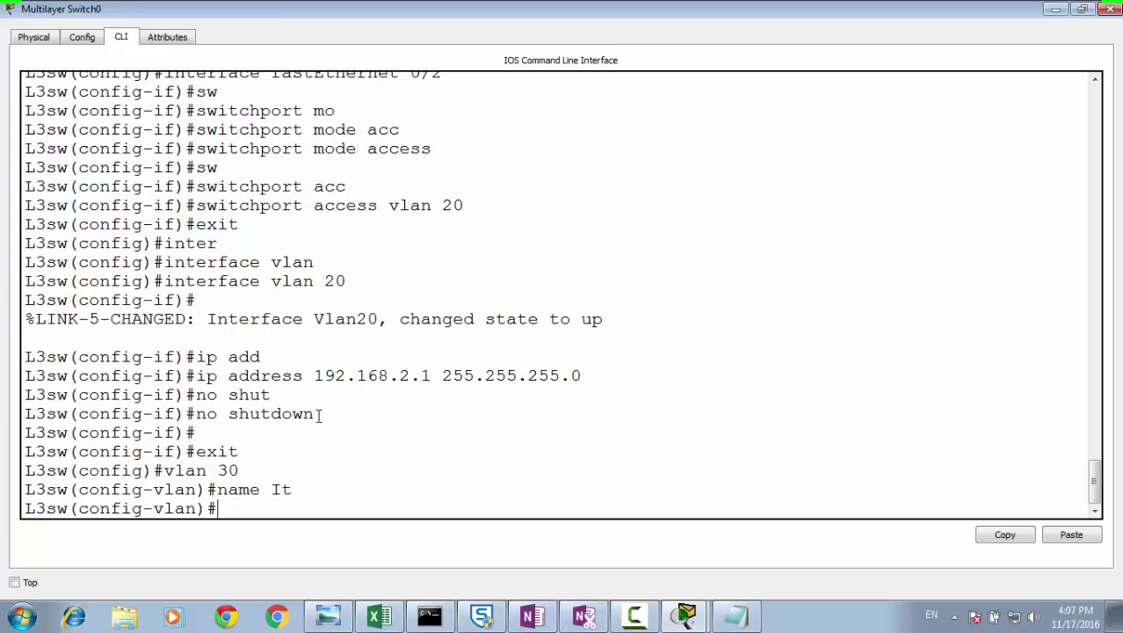
{"action": "type", "text": "exit"}
{"action": "key", "text": "Return"}
Step: Enter interface fastEthernet 0/3 and set it to access mode with switchport mode access
{"action": "type", "text": "inter"}
{"action": "key", "text": "Tab"}
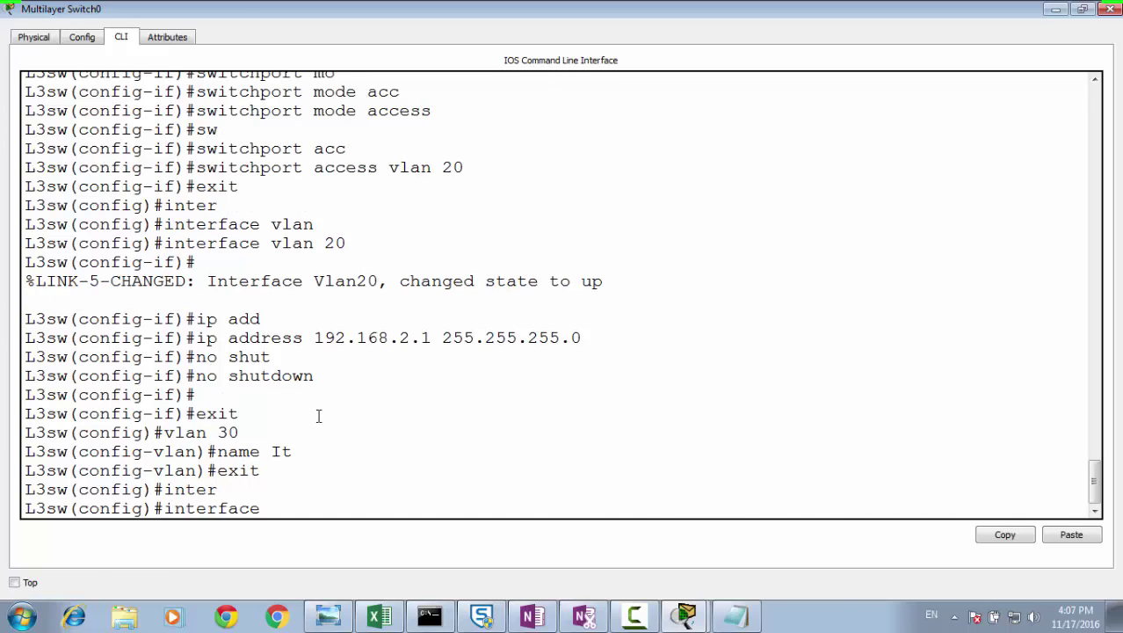
{"action": "type", "text": "fas"}
{"action": "key", "text": "Tab"}
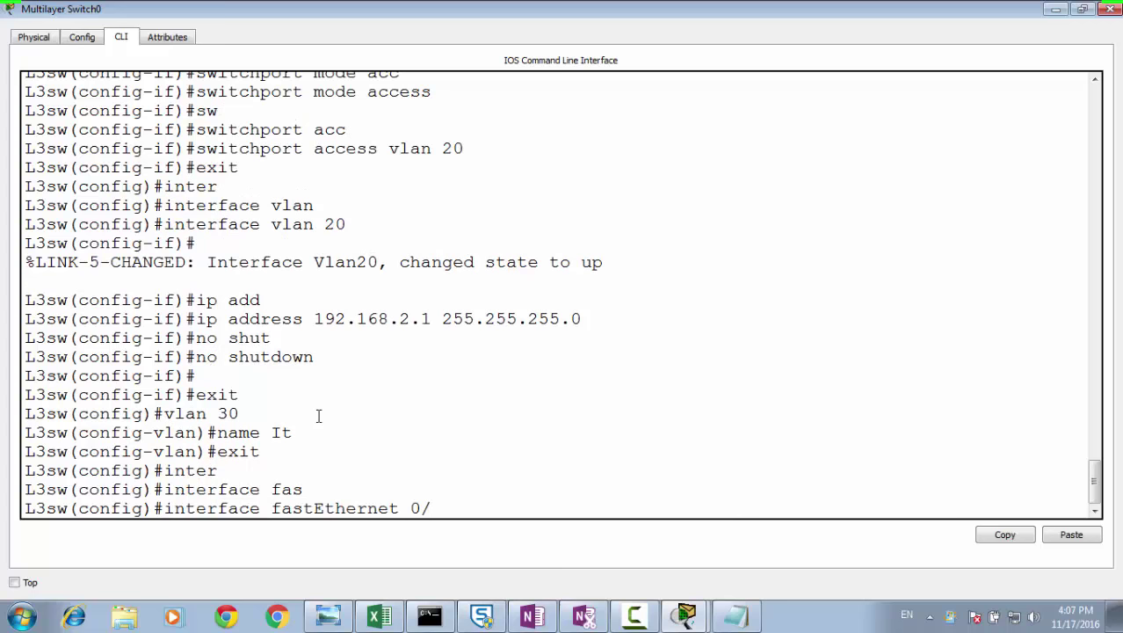
{"action": "type", "text": "0/3"}
{"action": "key", "text": "Return"}
{"action": "type", "text": "sw(config-if)#s"}
{"action": "key", "text": "Tab"}
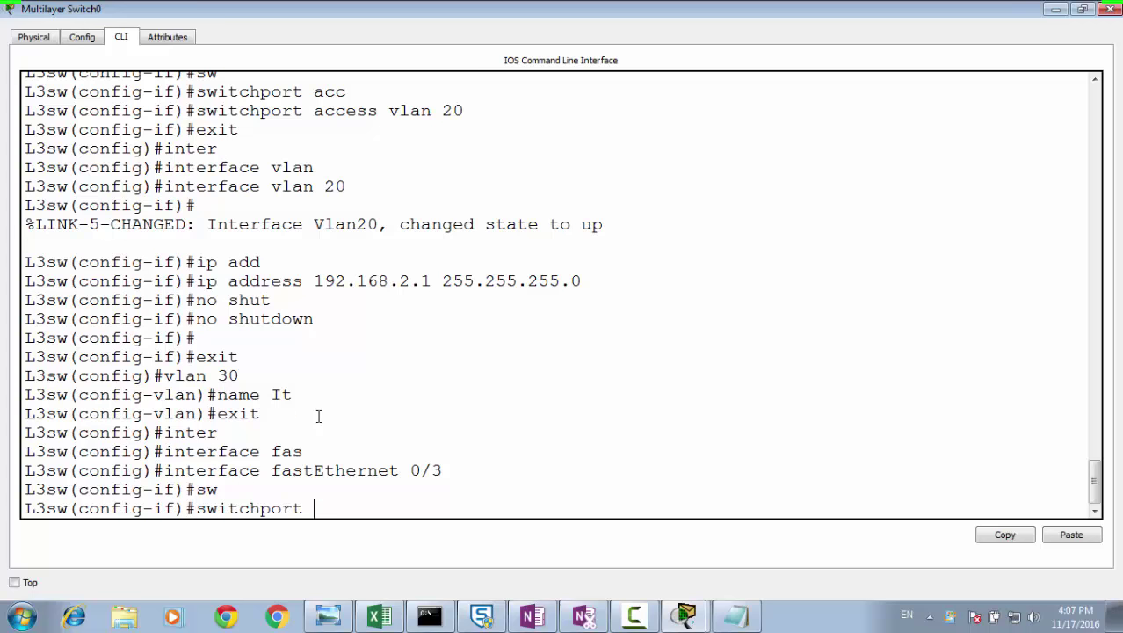
{"action": "type", "text": "mo"}
{"action": "key", "text": "Tab"}
{"action": "type", "text": "acc"}
{"action": "key", "text": "Tab"}
{"action": "key", "text": "Return"}
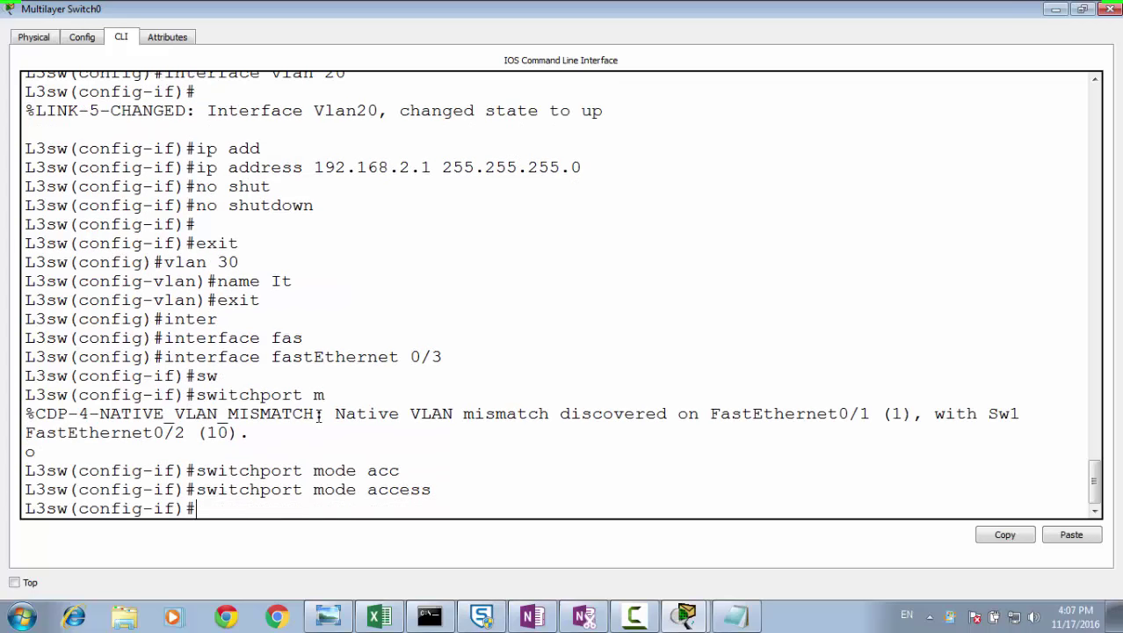
Step: Assign fastEthernet 0/3 to VLAN 30 with switchport access vlan 30 and exit interface configuration
{"action": "type", "text": "sw"}
{"action": "key", "text": "Tab"}
{"action": "type", "text": "acc"}
{"action": "key", "text": "Tab"}
{"action": "type", "text": "v"}
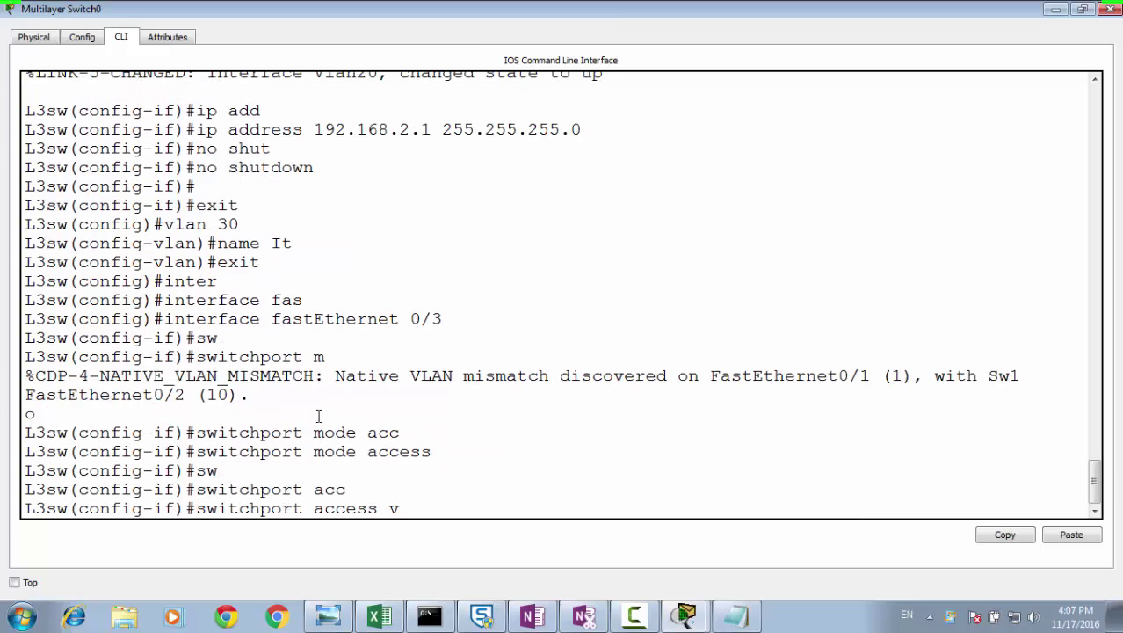
{"action": "type", "text": "lan 30"}
{"action": "key", "text": "Return"}
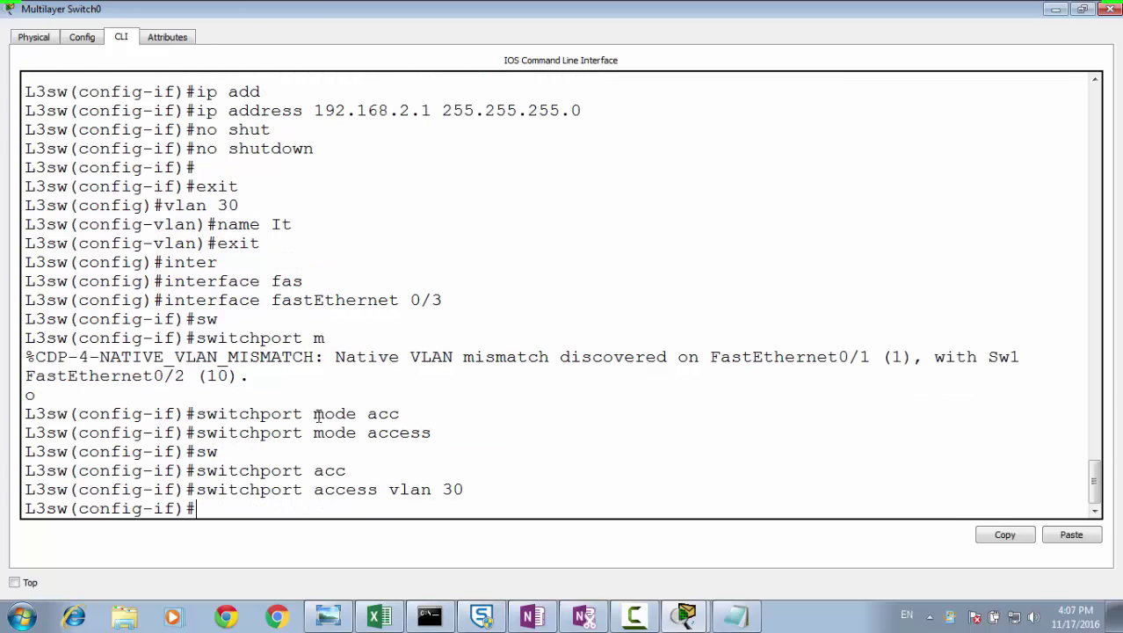
{"action": "type", "text": "exit"}
{"action": "key", "text": "Return"}
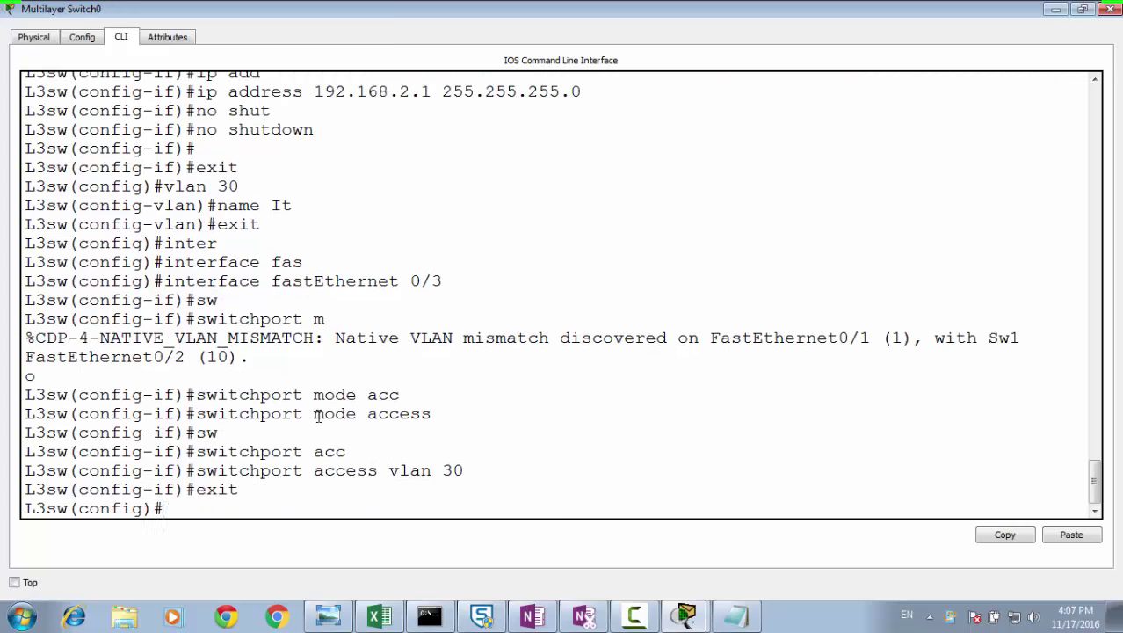
Step: Create the switch virtual interface for VLAN 30 with the interface vlan 30 command
{"action": "type", "text": "ingter"}
{"action": "key", "text": "Tab"}
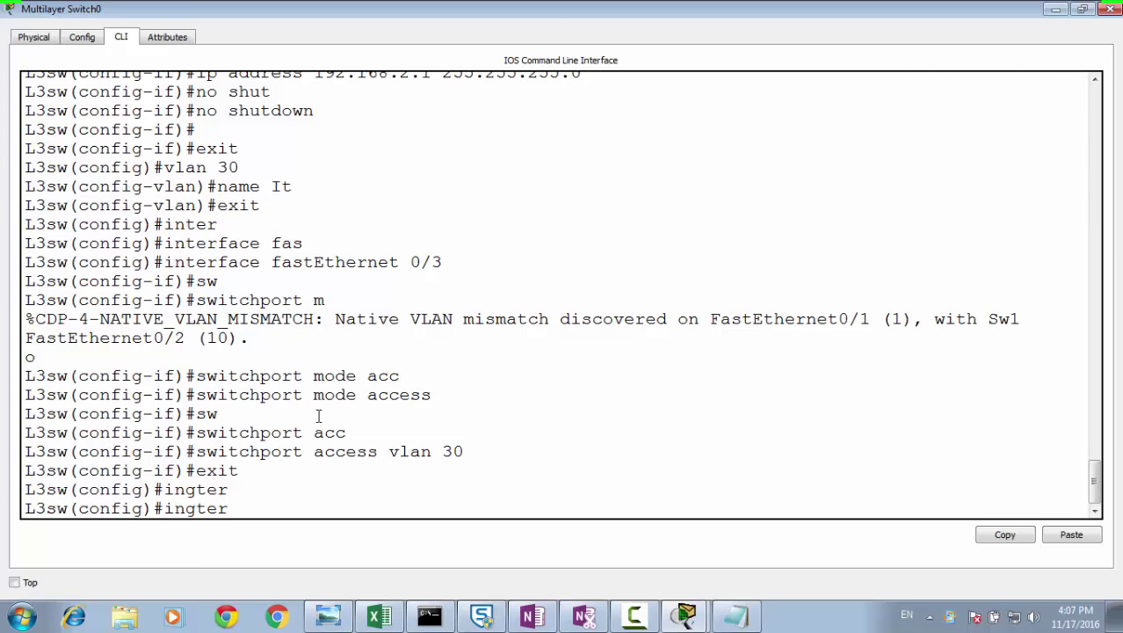
{"action": "key", "text": "BackSpace"}
{"action": "key", "text": "BackSpace"}
{"action": "key", "text": "BackSpace"}
{"action": "type", "text": "t"}
{"action": "key", "text": "Tab"}
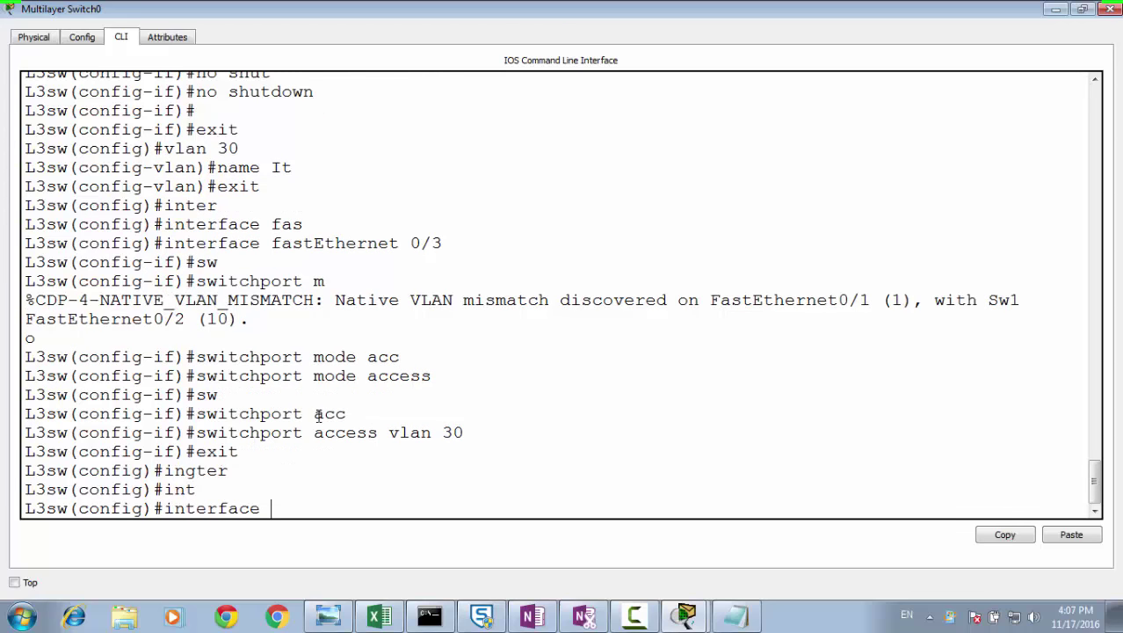
{"action": "type", "text": "vla"}
{"action": "key", "text": "Tab"}
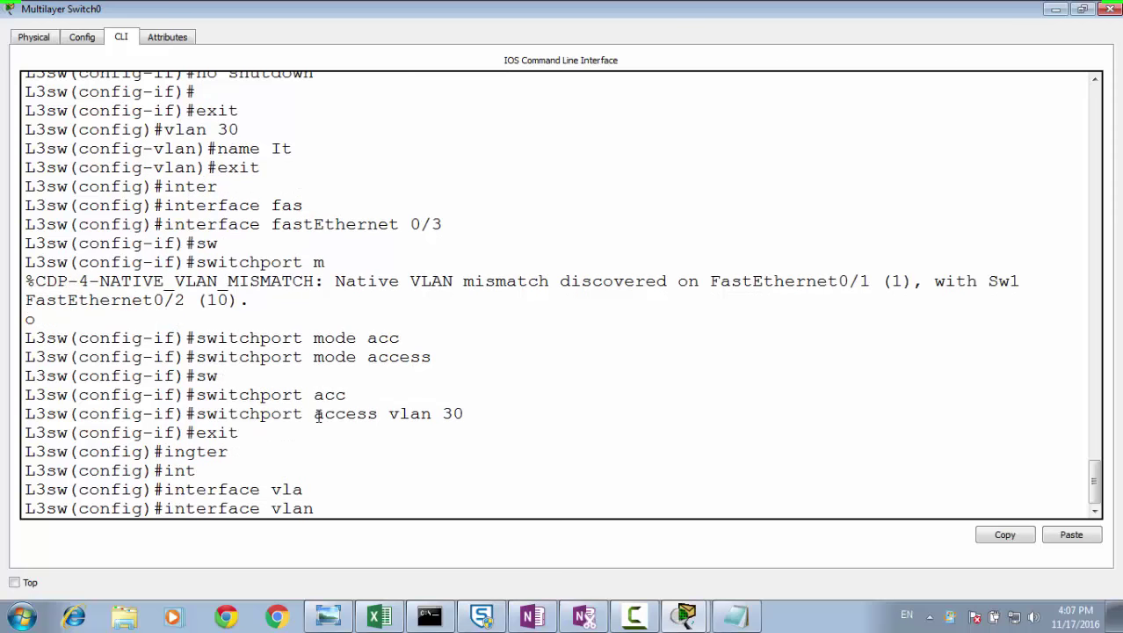
{"action": "type", "text": "30"}
{"action": "key", "text": "Return"}
{"action": "key", "text": "Return"}
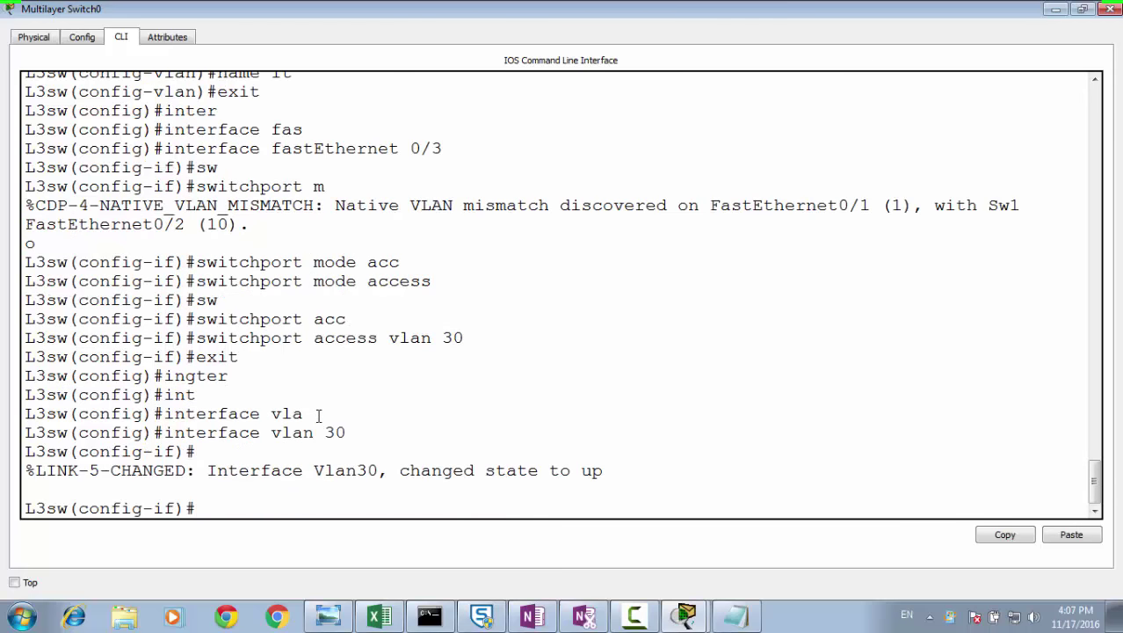
Step: Assign IP address 192.168.3.1 with mask 255.255.255.0 to the VLAN 30 interface
{"action": "type", "text": "ip add"}
{"action": "key", "text": "Tab"}
{"action": "type", "text": "19"}
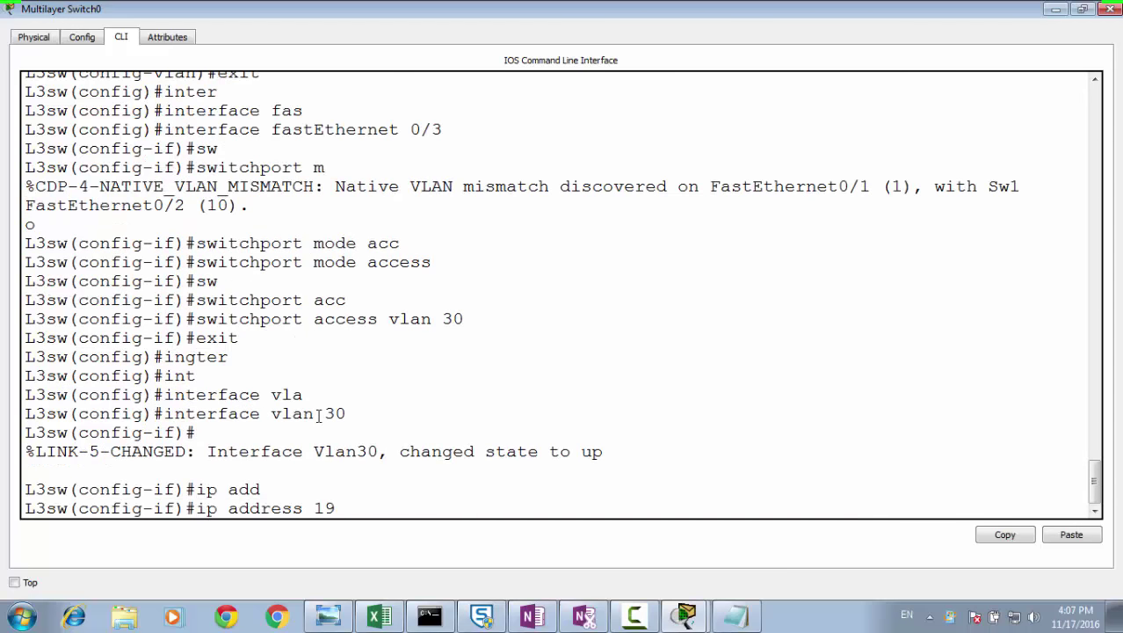
{"action": "type", "text": "2.168.3.1 255"}
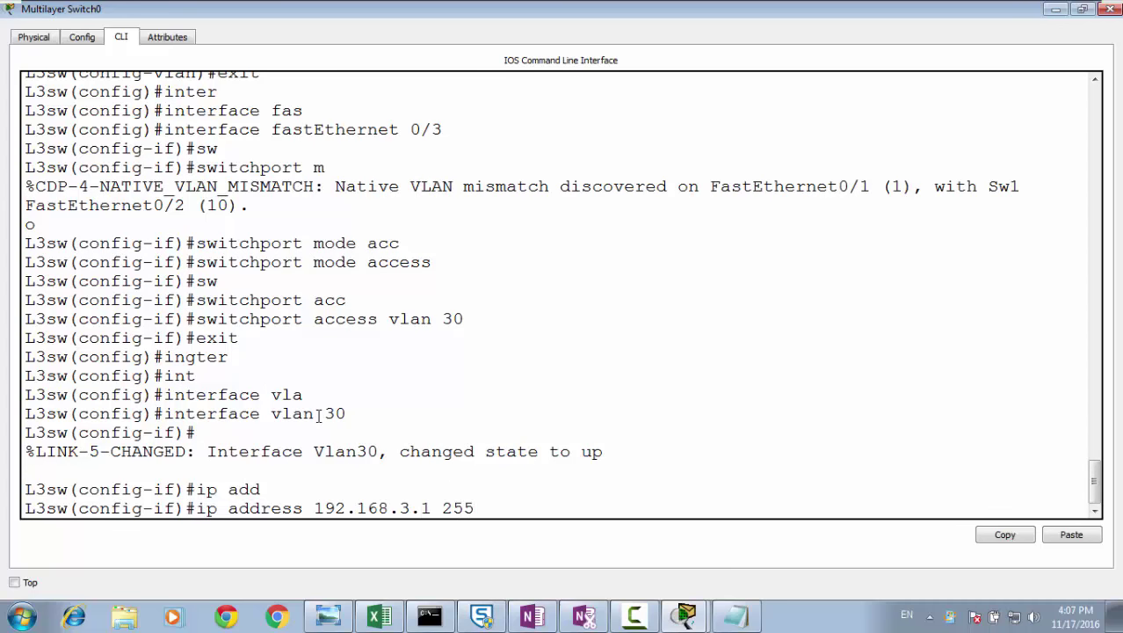
{"action": "type", "text": ".255.255.0"}
{"action": "key", "text": "Return"}
Step: Enable the VLAN 30 interface with no shutdown and exit to global configuration mode
{"action": "type", "text": "sno"}
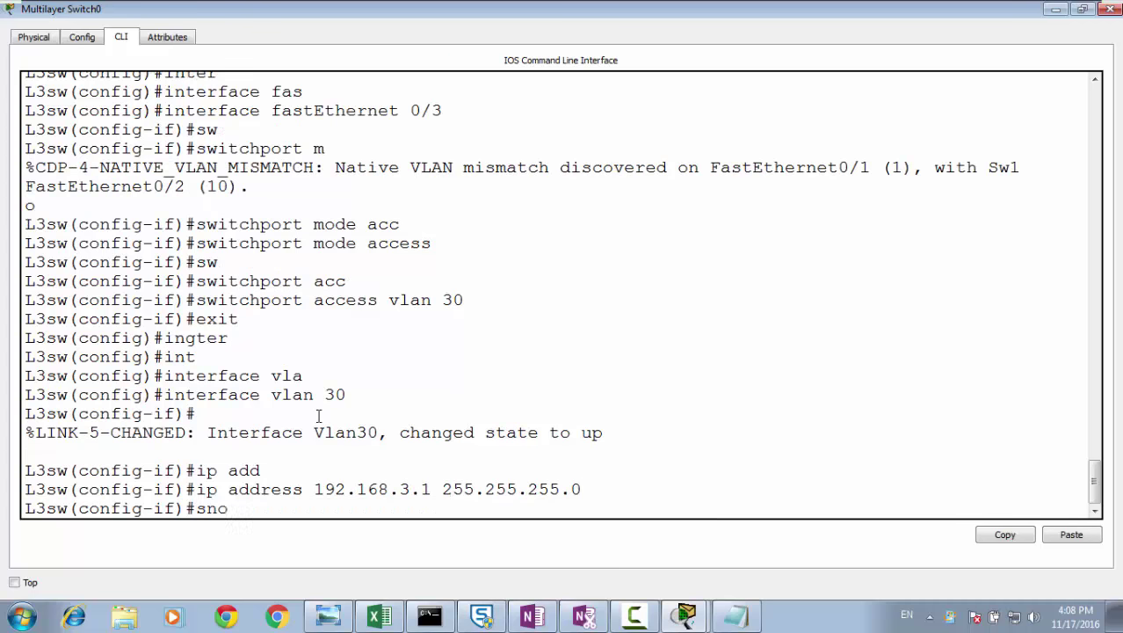
{"action": "key", "text": "BackSpace"}
{"action": "key", "text": "BackSpace"}
{"action": "type", "text": "no shut"}
{"action": "key", "text": "Tab"}
{"action": "key", "text": "Return"}
{"action": "key", "text": "Return"}
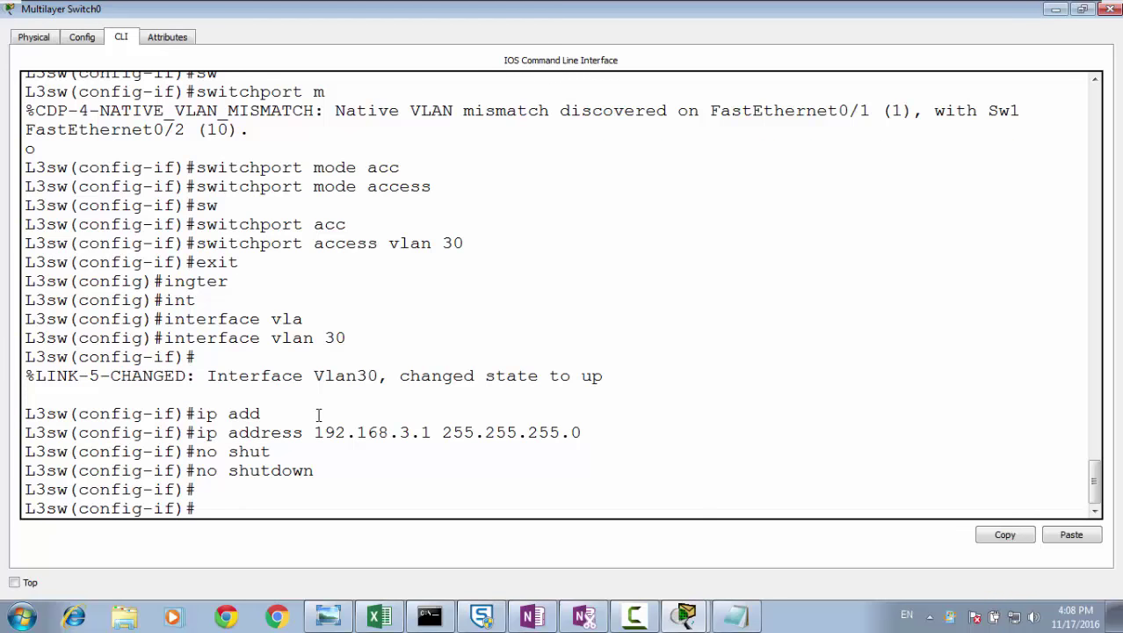
{"action": "type", "text": "exit"}
{"action": "key", "text": "Return"}
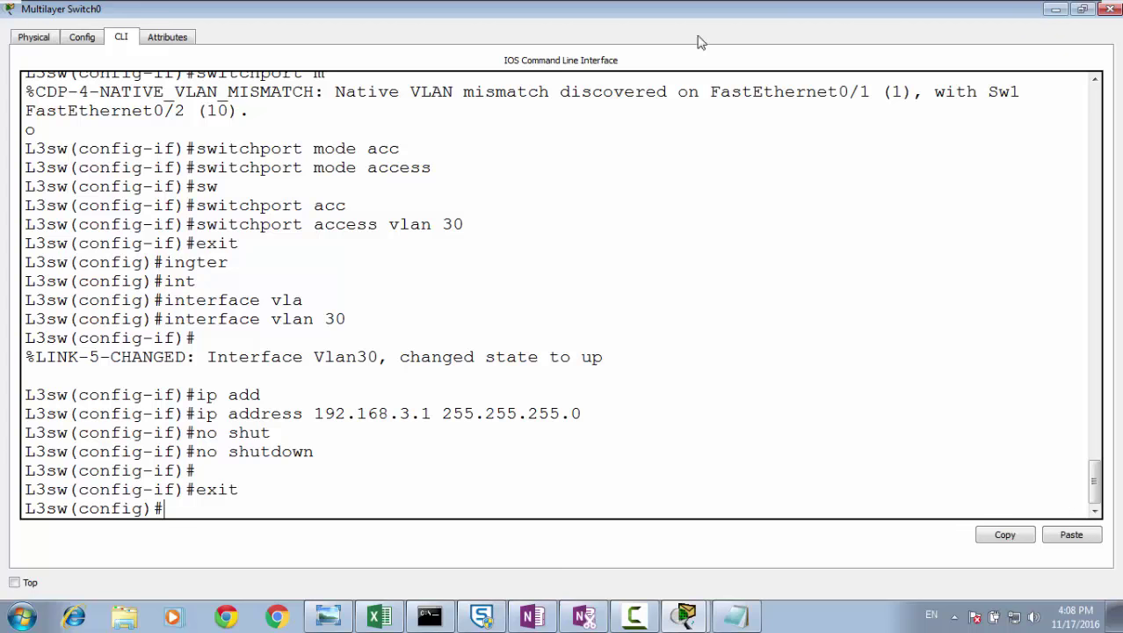
Step: Connect FastEthernet0/2 of the multilayer switch to FastEthernet0/7 of the switch serving PC0 to PC2 with a copper straight-through cable
{"action": "left_click", "coordinate": [1051, 9]}
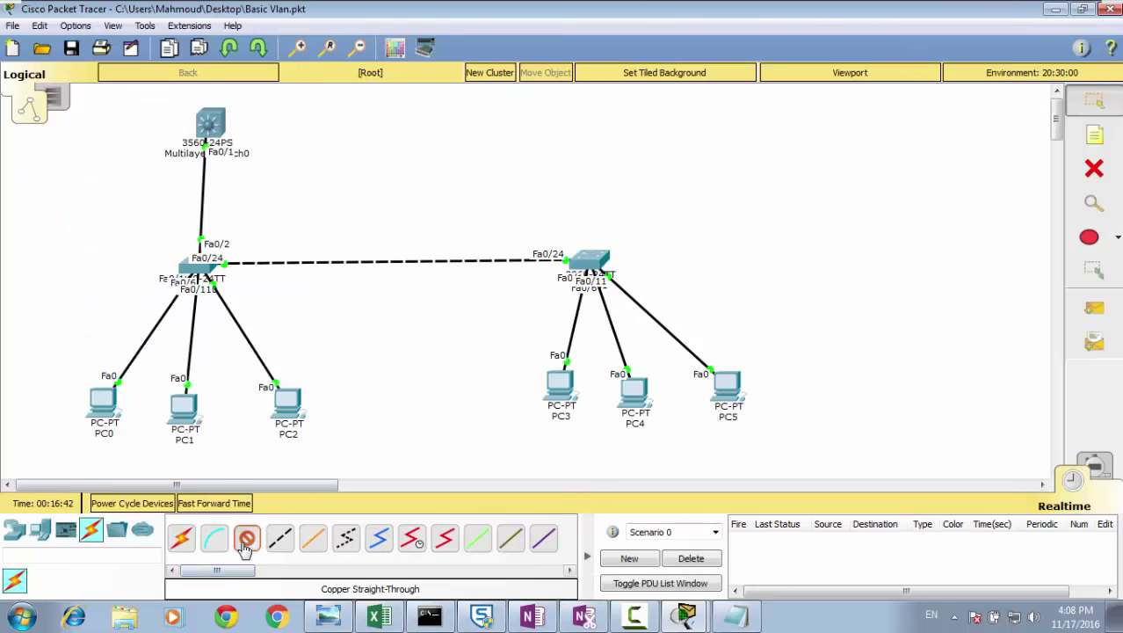
{"action": "left_click", "coordinate": [221, 137]}
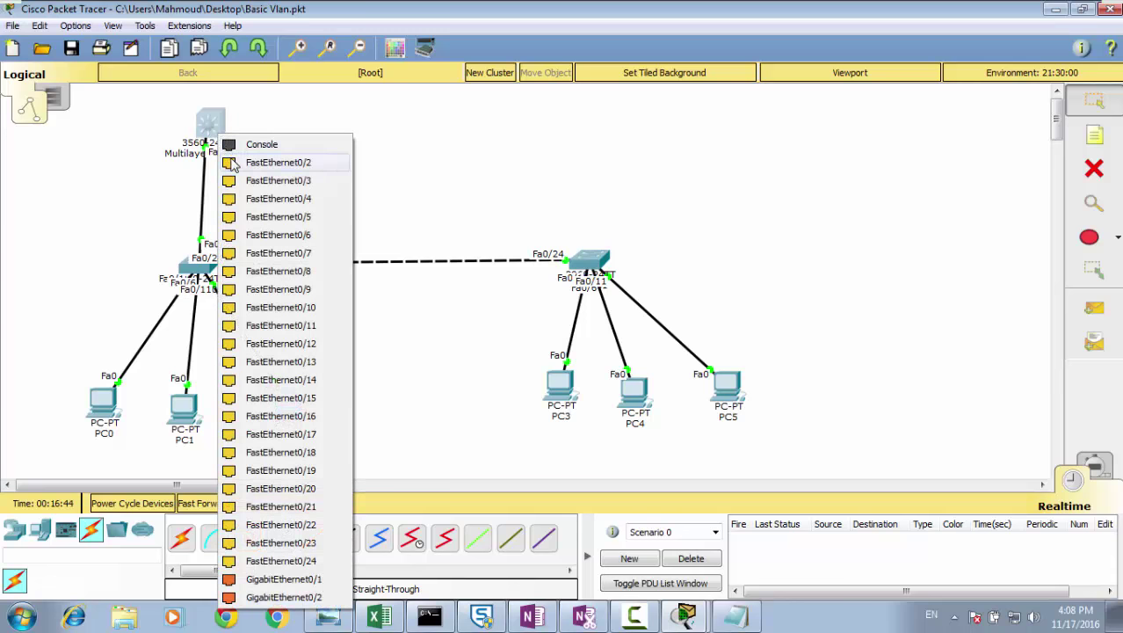
{"action": "left_click", "coordinate": [233, 164]}
{"action": "left_click", "coordinate": [209, 272]}
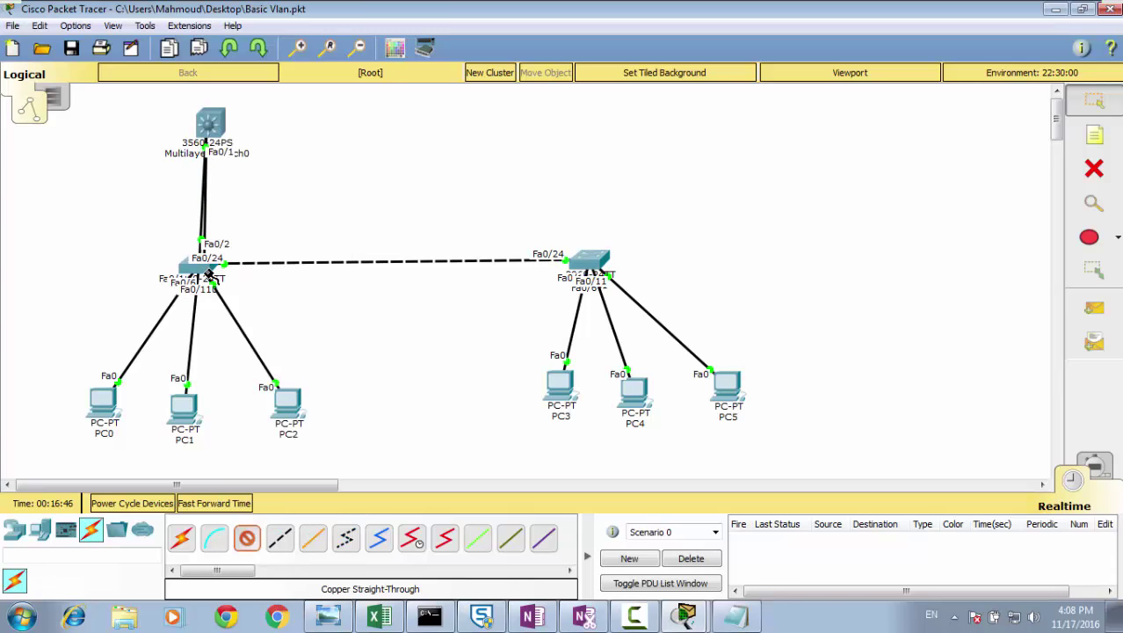
{"action": "left_click", "coordinate": [209, 274]}
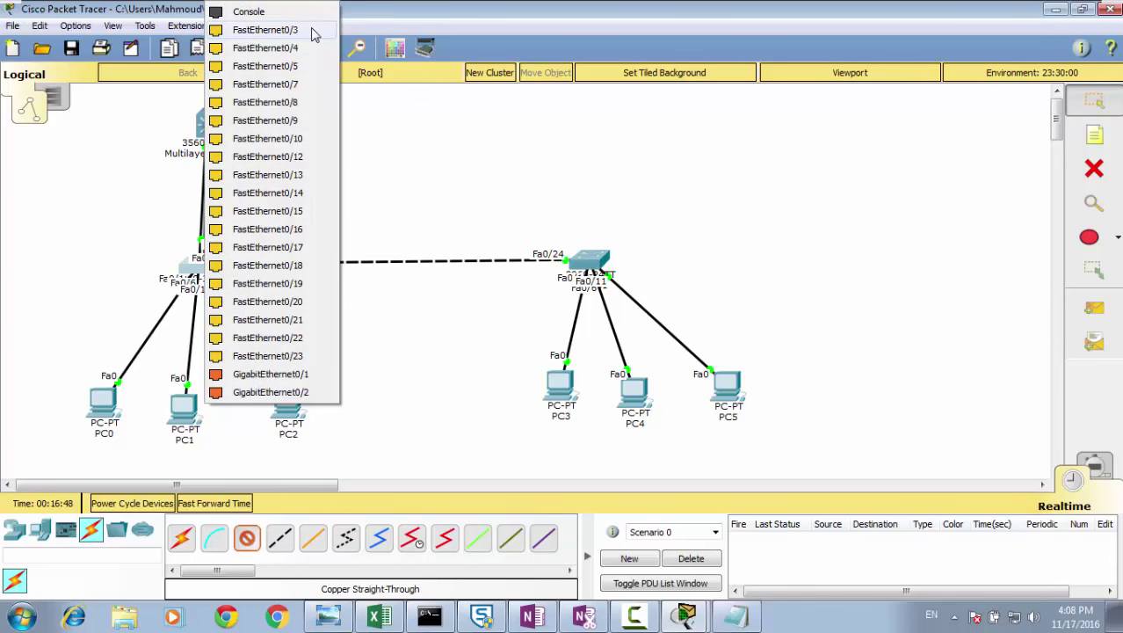
{"action": "left_click", "coordinate": [299, 88]}
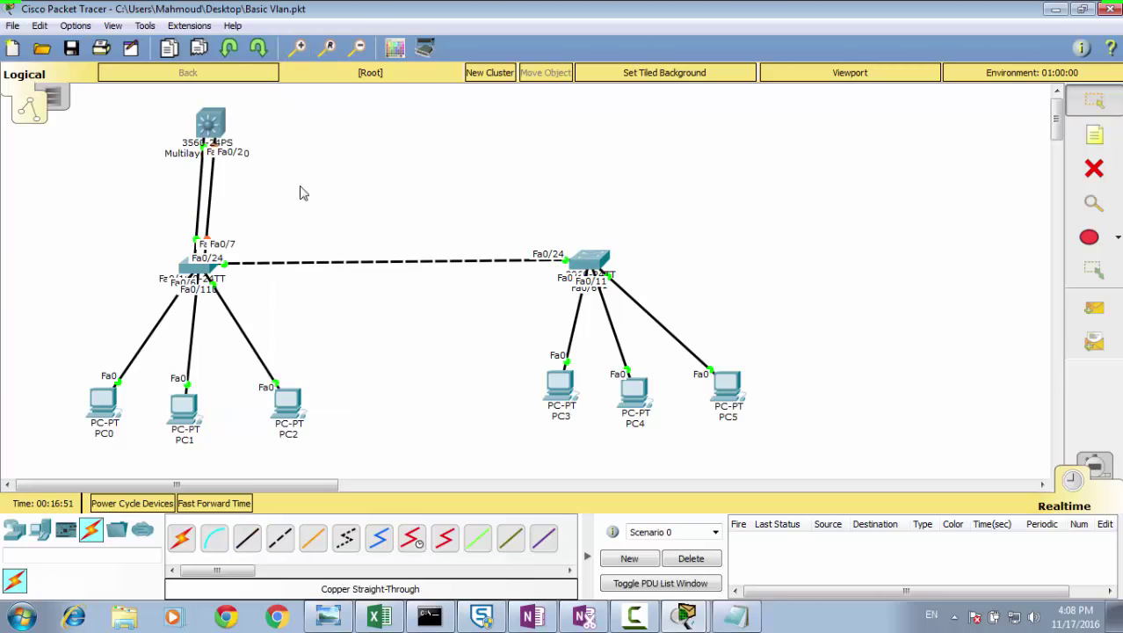
Step: Connect the multilayer switch's FastEthernet0/3 to FastEthernet0/12 of the same access switch with copper straight-through cable, and fast-forward the simulation time
{"action": "left_click", "coordinate": [247, 538]}
{"action": "left_click", "coordinate": [216, 130]}
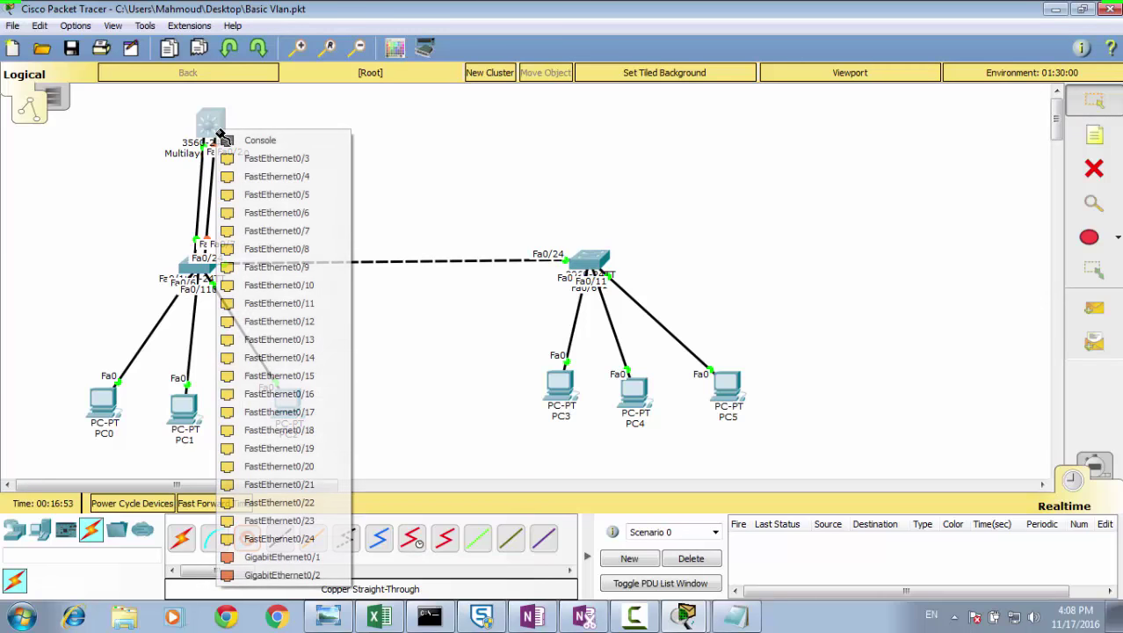
{"action": "left_click", "coordinate": [249, 163]}
{"action": "left_click", "coordinate": [198, 264]}
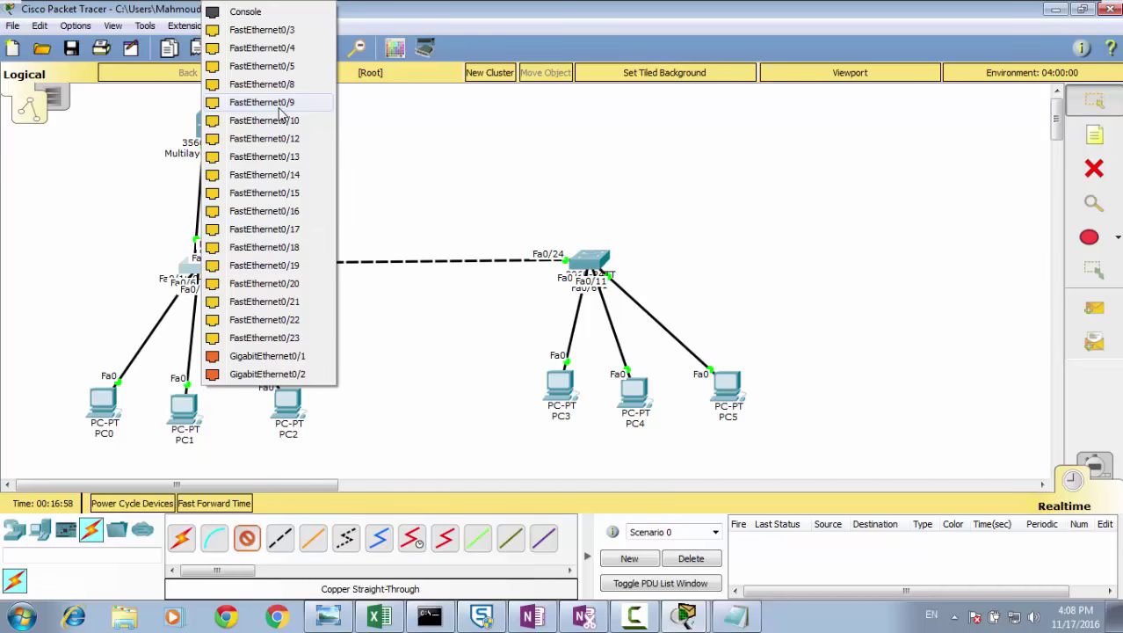
{"action": "left_click", "coordinate": [282, 138]}
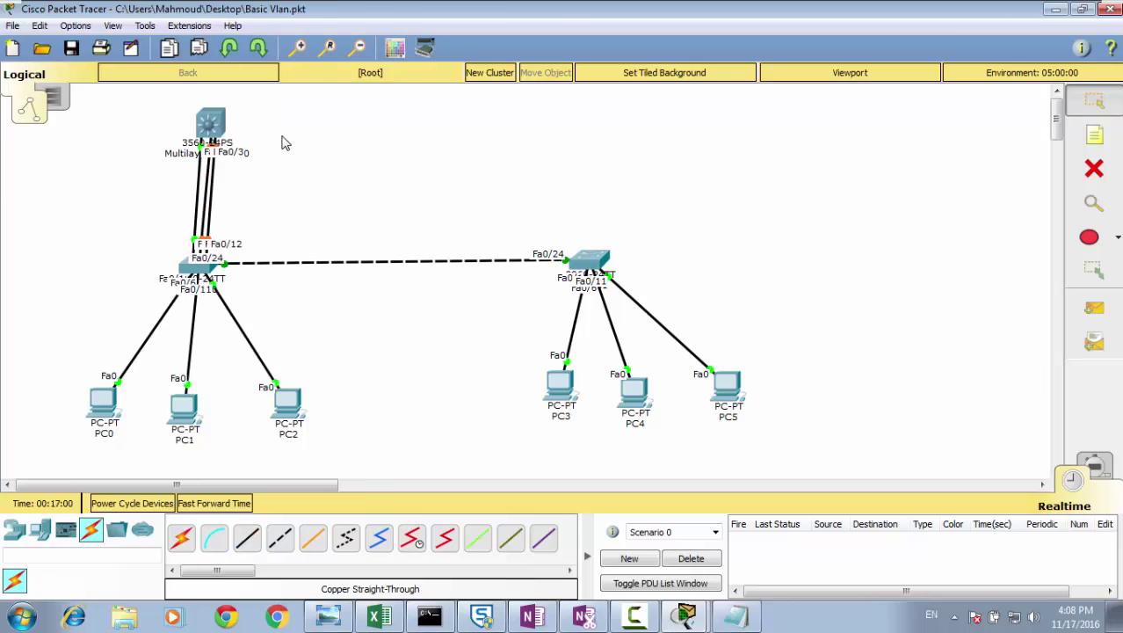
{"action": "left_click", "coordinate": [225, 506]}
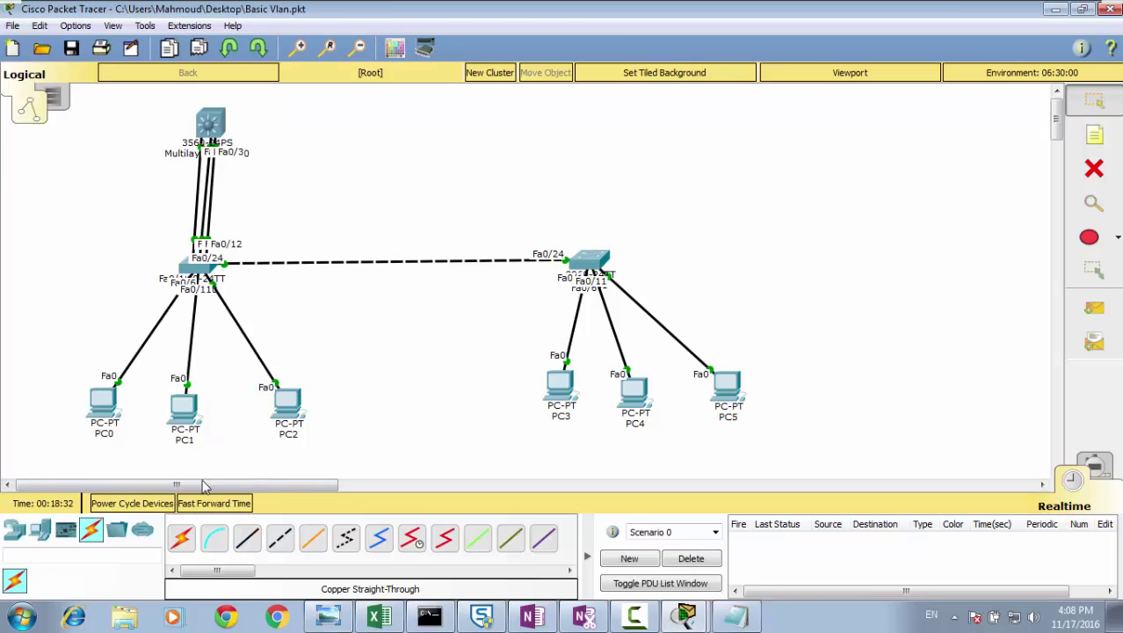
Step: Give PC0 the static IP address 192.168.1.2 with subnet mask 255.255.255.0
{"action": "left_click", "coordinate": [107, 411]}
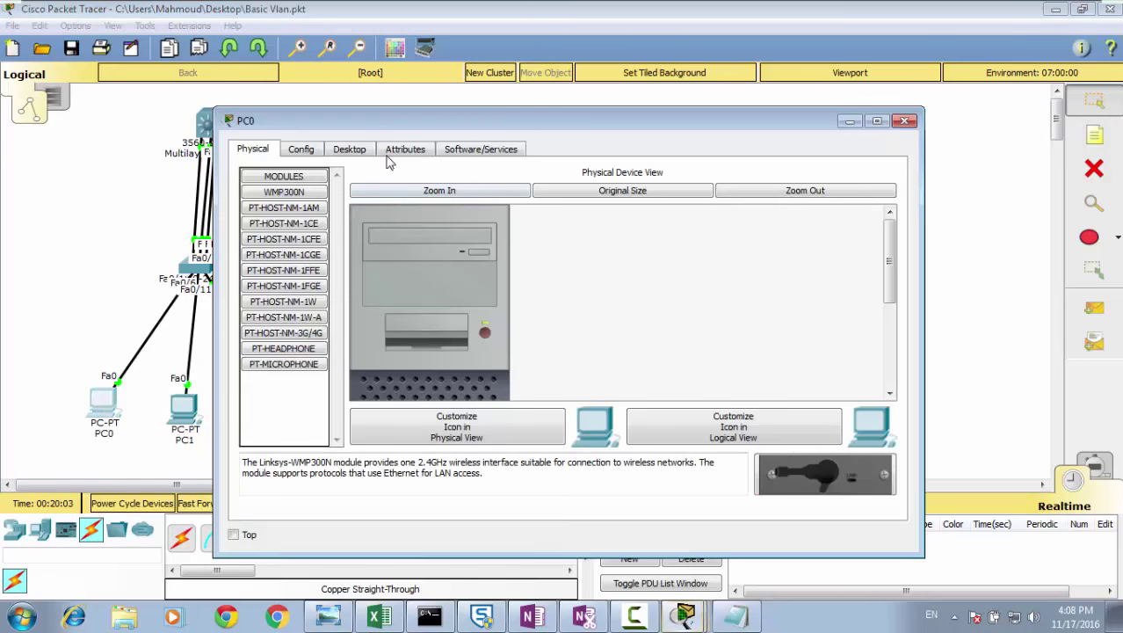
{"action": "left_click", "coordinate": [357, 151]}
{"action": "left_click", "coordinate": [333, 226]}
{"action": "left_click", "coordinate": [497, 242]}
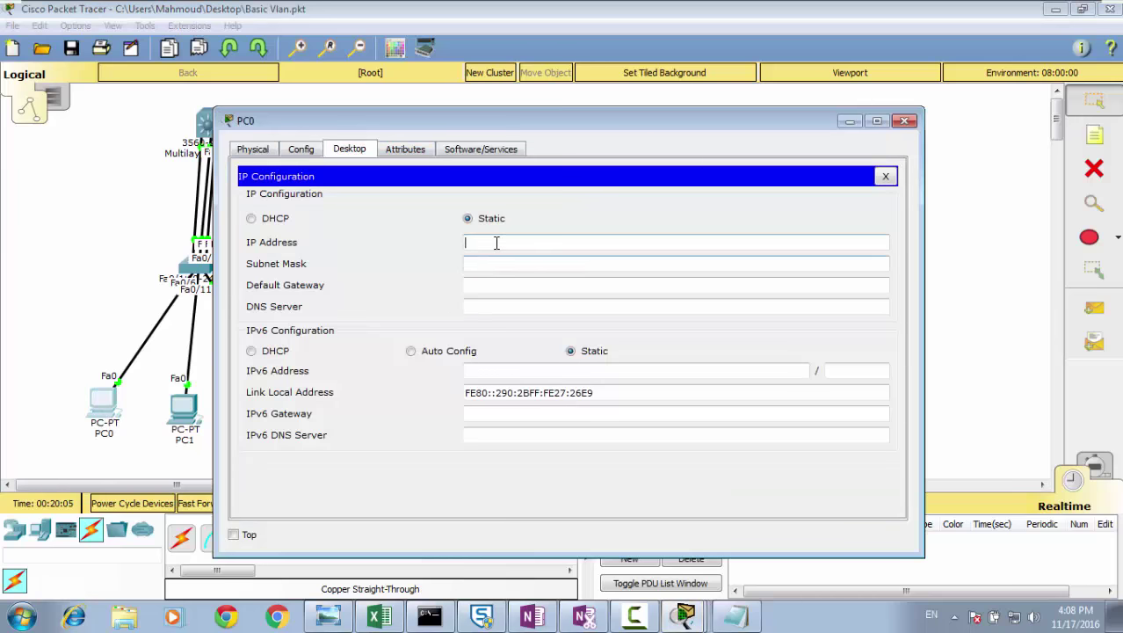
{"action": "type", "text": "192.1"}
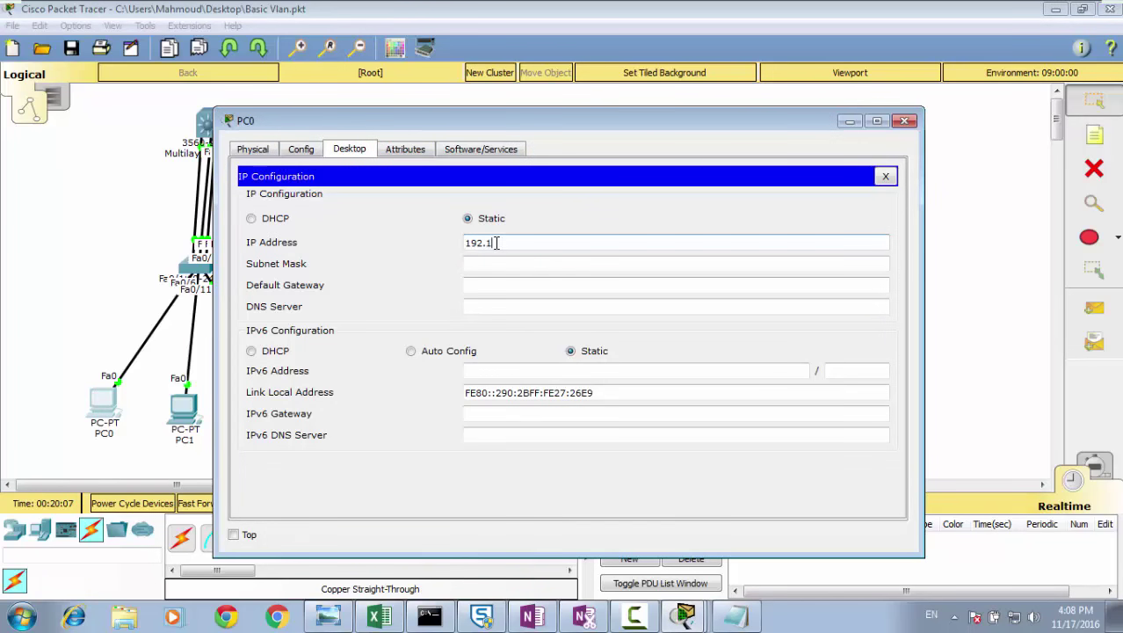
{"action": "type", "text": "68.1.2"}
{"action": "left_click", "coordinate": [506, 265]}
Step: Set PC0's default gateway to 192.168.1.1 and close its configuration window
{"action": "left_click_drag", "start_coordinate": [539, 244], "coordinate": [402, 244]}
{"action": "key", "text": "ctrl+c"}
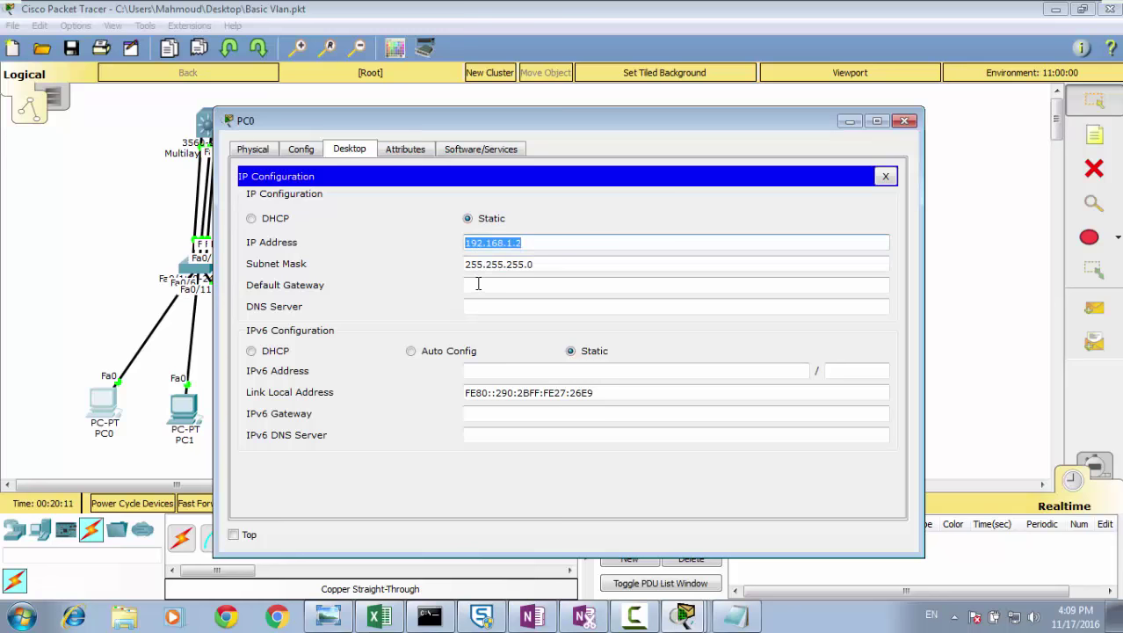
{"action": "left_click", "coordinate": [475, 285]}
{"action": "key", "text": "ctrl+v"}
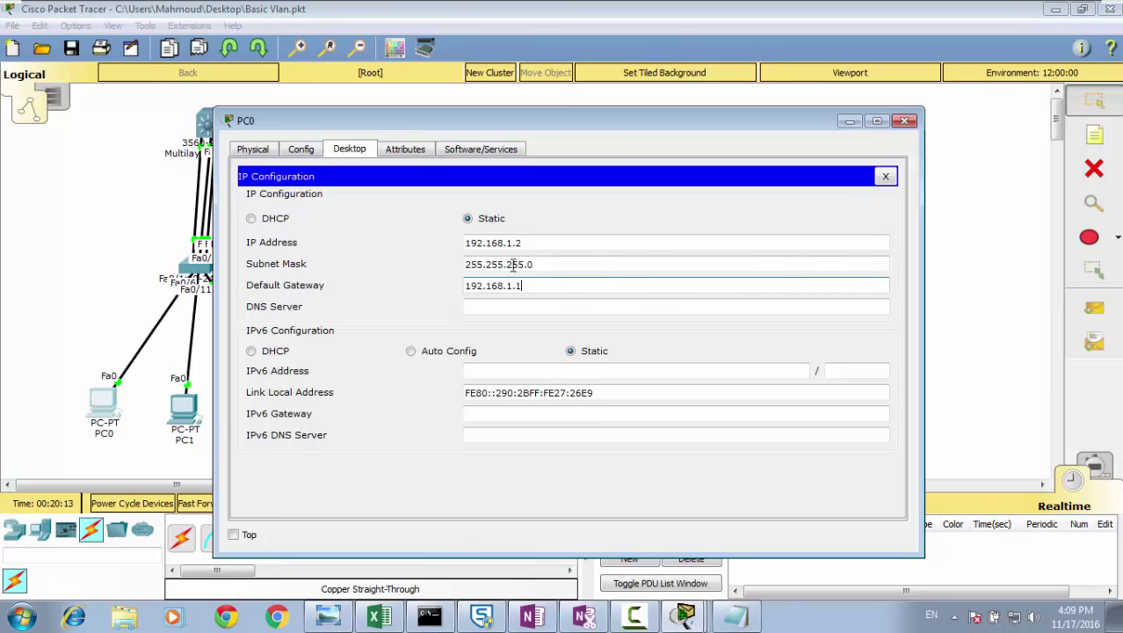
{"action": "left_click_drag", "start_coordinate": [543, 244], "coordinate": [420, 244]}
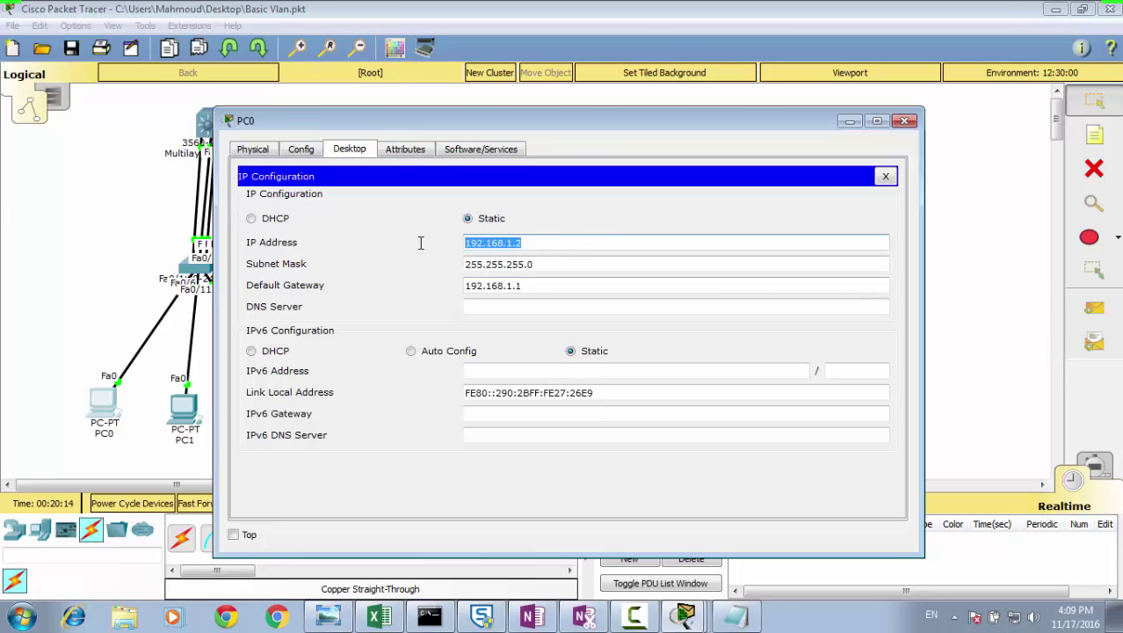
{"action": "left_click", "coordinate": [904, 120]}
Step: Give PC3 the static IP address 192.168.1.3 with subnet mask 255.255.255.0
{"action": "left_click", "coordinate": [555, 387]}
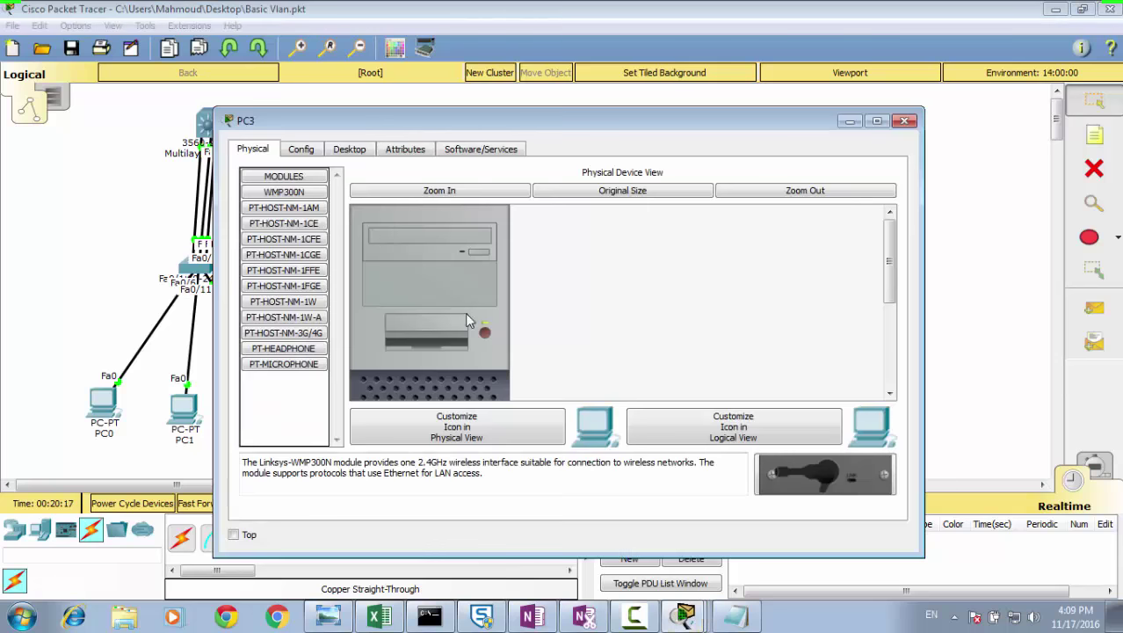
{"action": "left_click", "coordinate": [350, 149]}
{"action": "left_click", "coordinate": [304, 213]}
{"action": "left_click", "coordinate": [499, 241]}
{"action": "type", "text": "192.168.1.3"}
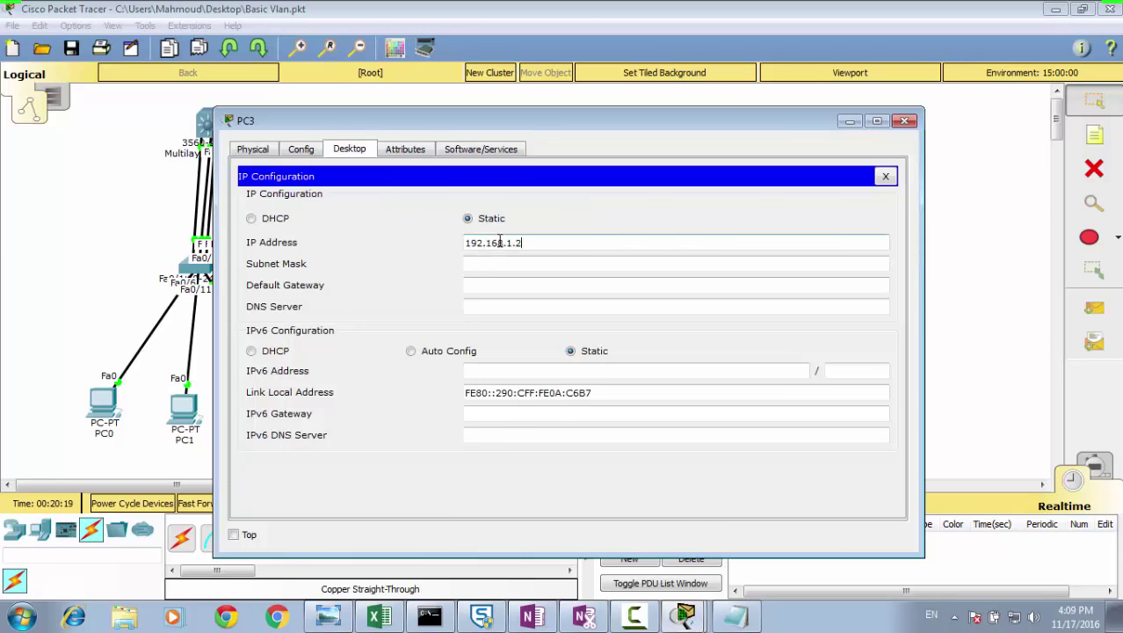
{"action": "key", "text": "BackSpace"}
{"action": "type", "text": "3"}
{"action": "left_click", "coordinate": [502, 263]}
Step: Set PC3's default gateway to 192.168.1.1 and close its configuration window
{"action": "key", "text": "shift+Tab"}
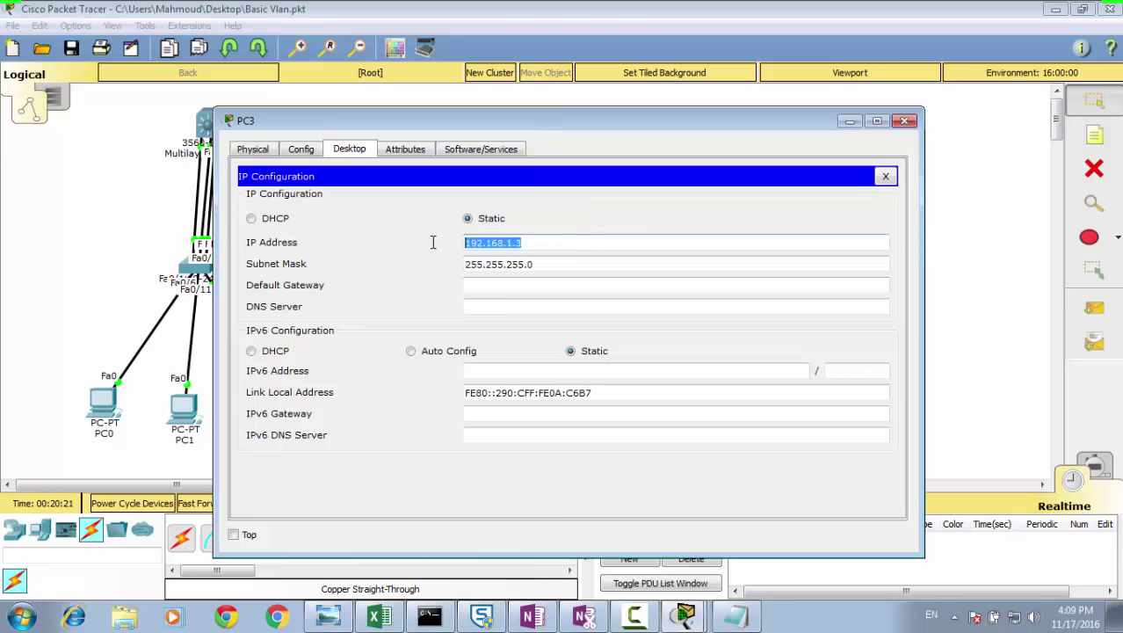
{"action": "left_click", "coordinate": [487, 284]}
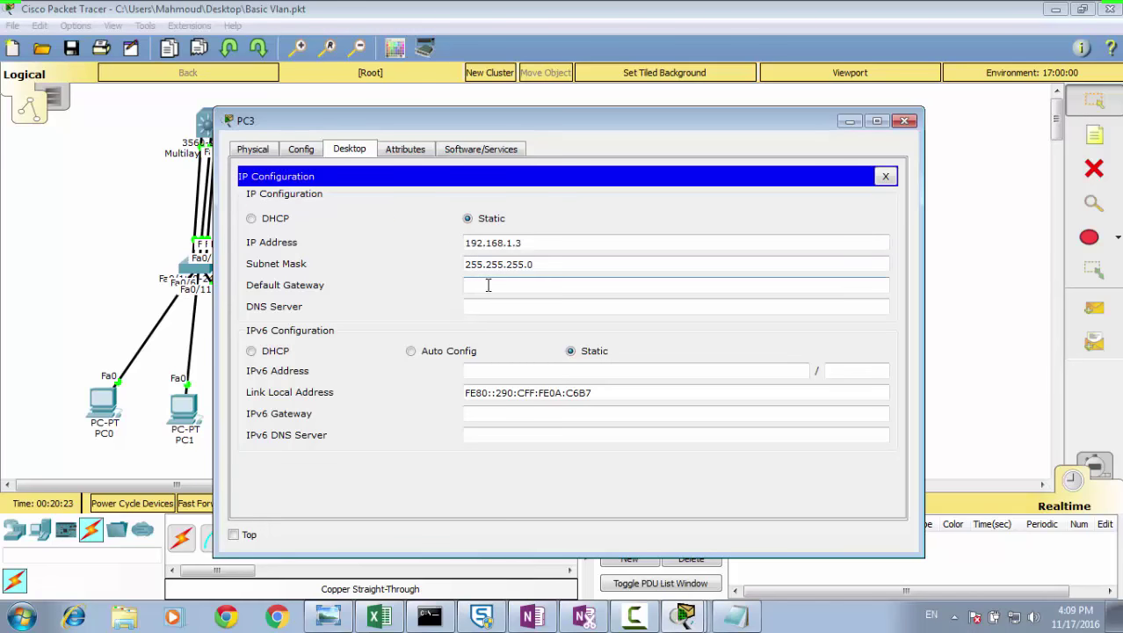
{"action": "key", "text": "ctrl+v"}
{"action": "type", "text": "1"}
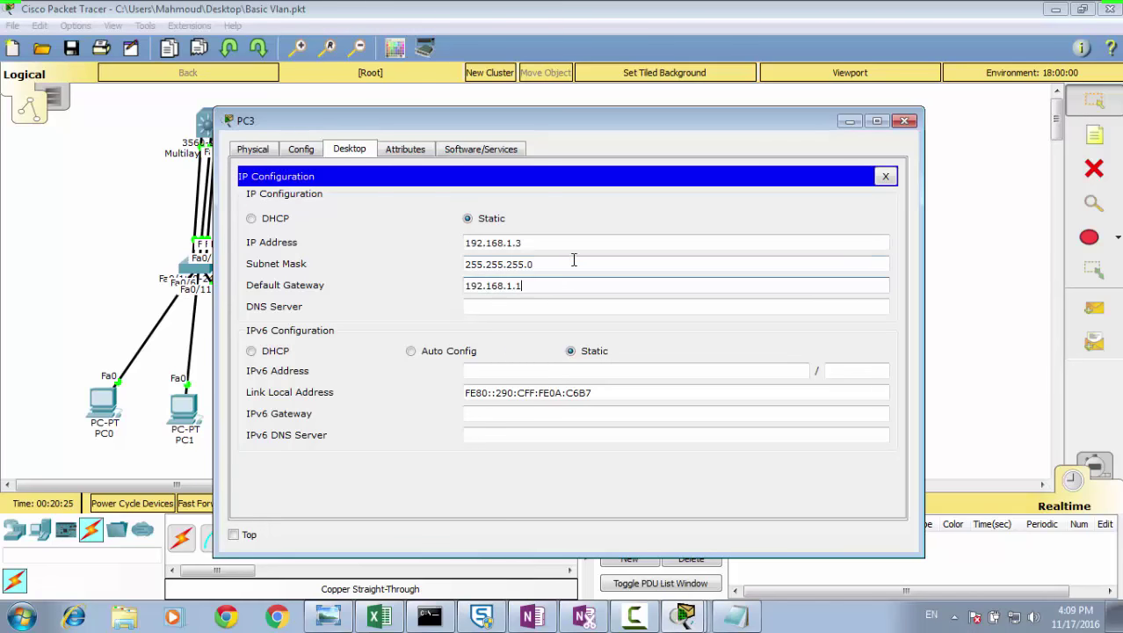
{"action": "left_click", "coordinate": [904, 120]}
Step: Give PC1 the static IP address 192.168.2.3 with subnet mask 255.255.255.0
{"action": "left_click", "coordinate": [183, 407]}
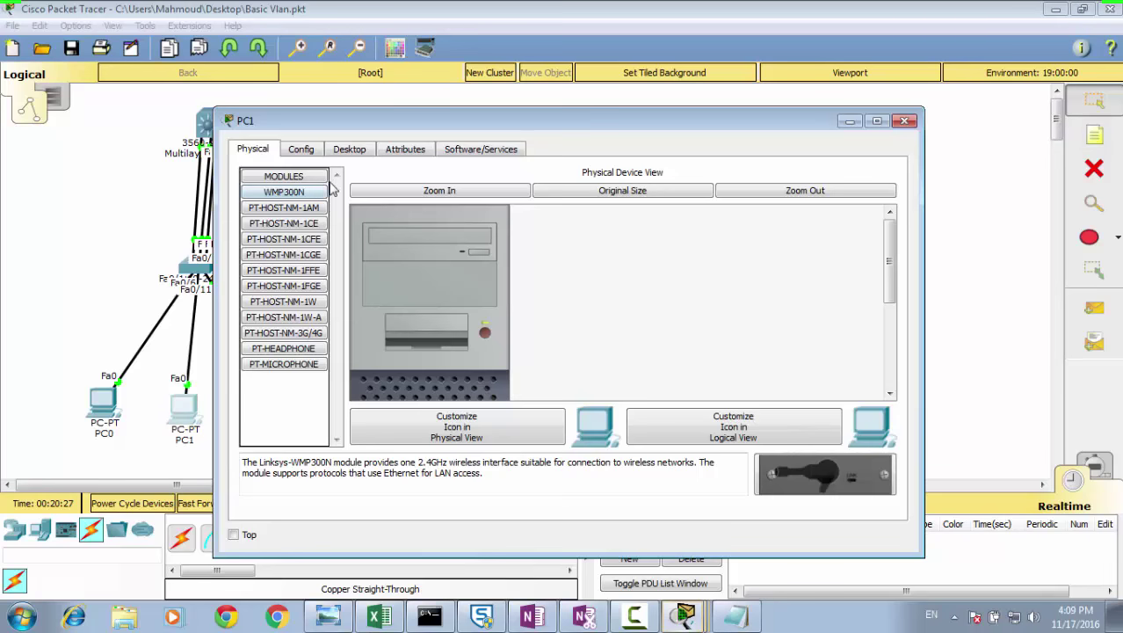
{"action": "left_click", "coordinate": [343, 149]}
{"action": "left_click", "coordinate": [307, 188]}
{"action": "left_click", "coordinate": [509, 241]}
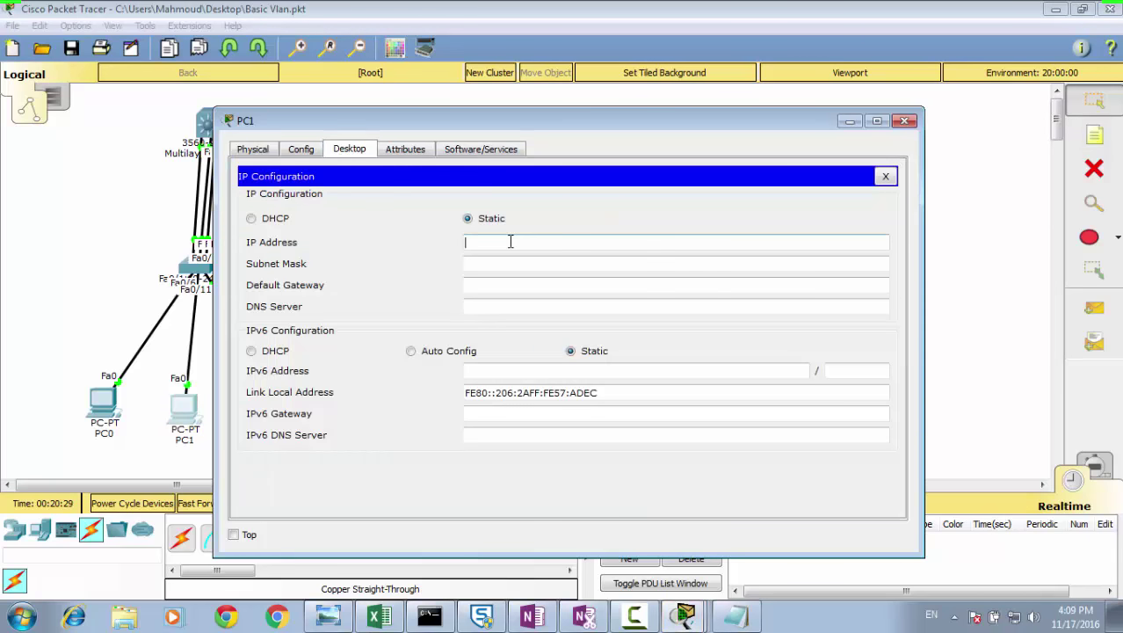
{"action": "key", "text": "ctrl+v"}
{"action": "key", "text": "BackSpace"}
{"action": "type", "text": "2.3"}
{"action": "left_click", "coordinate": [518, 264]}
Step: Set PC1's default gateway to 192.168.2.1 and close its configuration window
{"action": "left_click_drag", "start_coordinate": [532, 245], "coordinate": [417, 242]}
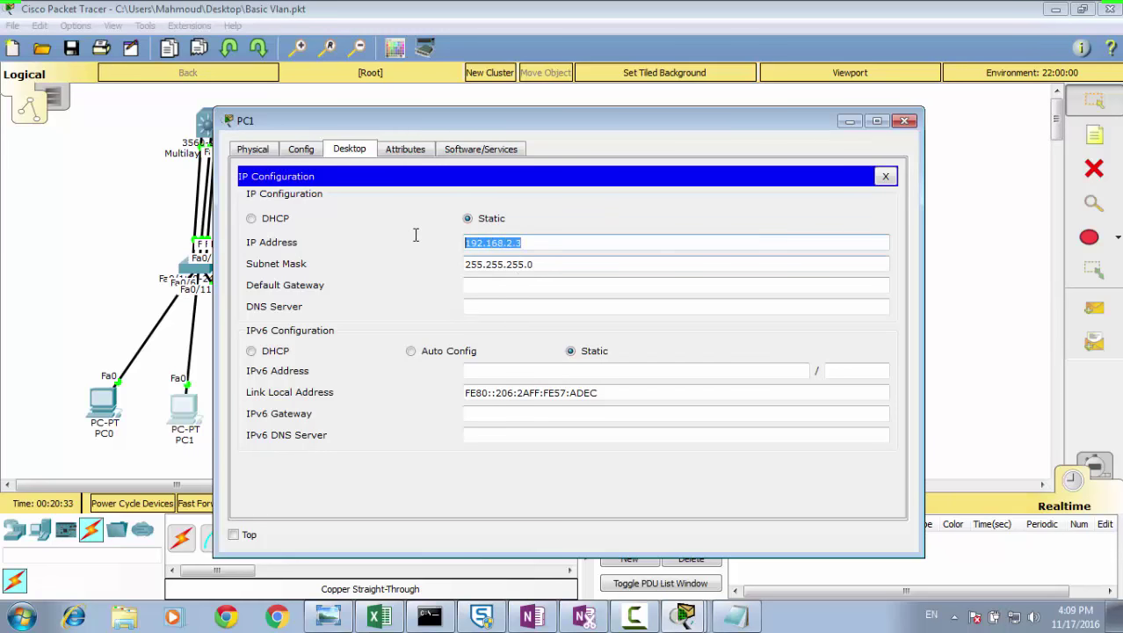
{"action": "left_click", "coordinate": [492, 283]}
{"action": "type", "text": "192.168.2.1"}
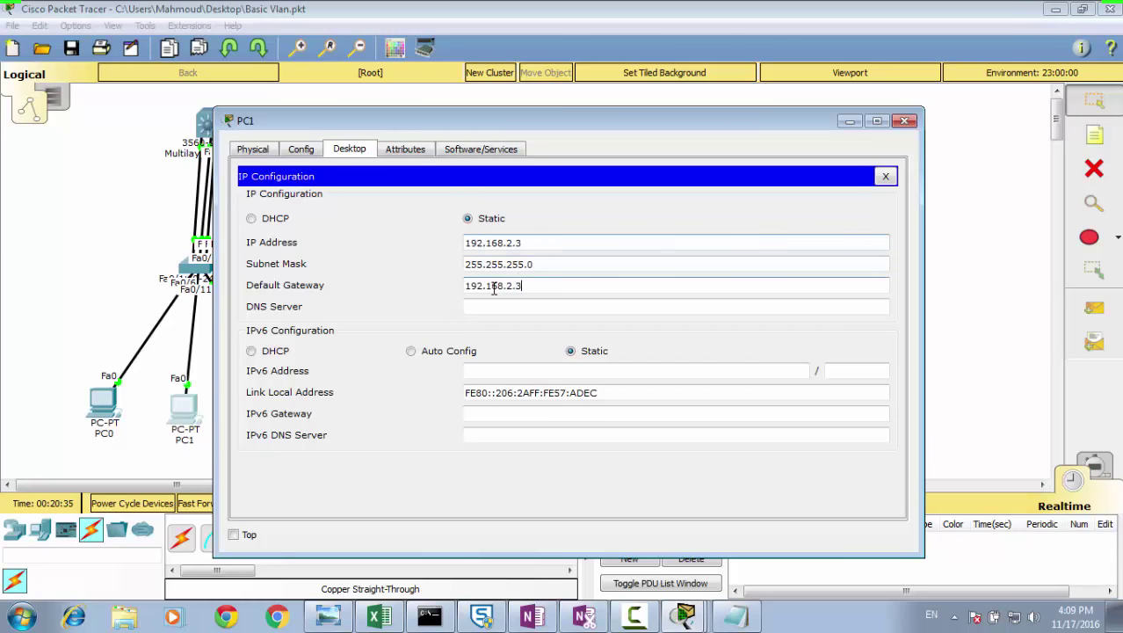
{"action": "left_click", "coordinate": [905, 121]}
Step: Give PC4 the static IP address 192.168.2.2 with subnet mask 255.255.255.0
{"action": "left_click", "coordinate": [634, 387]}
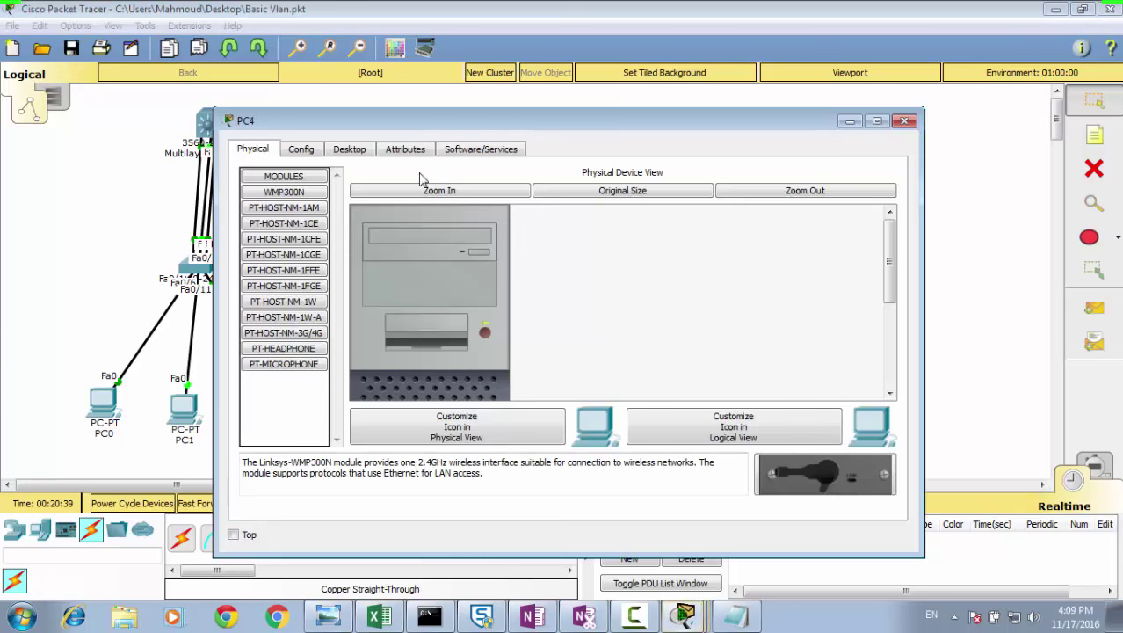
{"action": "left_click", "coordinate": [349, 149]}
{"action": "left_click", "coordinate": [341, 227]}
{"action": "left_click", "coordinate": [490, 243]}
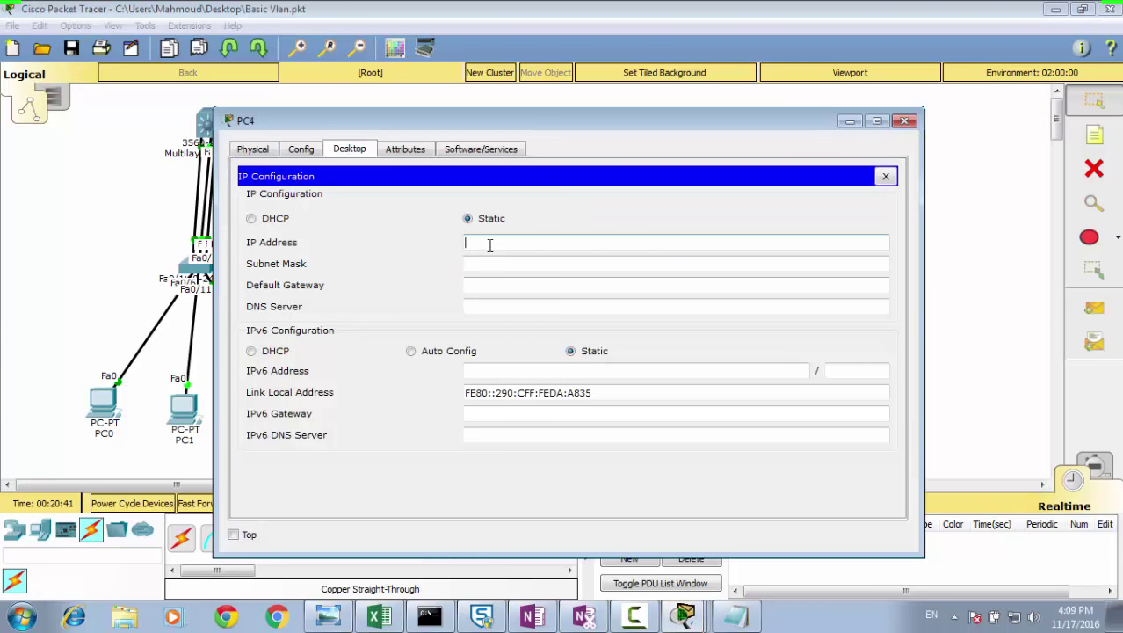
{"action": "type", "text": "192.168.2.32"}
{"action": "left_click", "coordinate": [499, 279]}
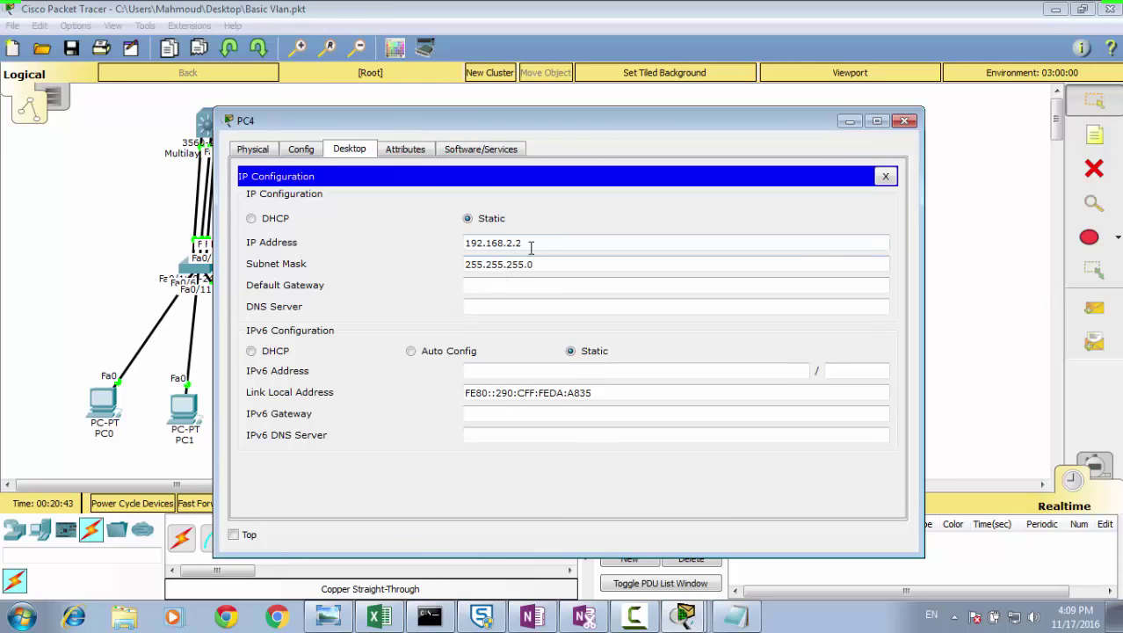
Step: Set PC4's default gateway to 192.168.2.1 and close its configuration window
{"action": "left_click_drag", "start_coordinate": [532, 242], "coordinate": [439, 244]}
{"action": "key", "text": "ctrl+c"}
{"action": "left_click", "coordinate": [473, 291]}
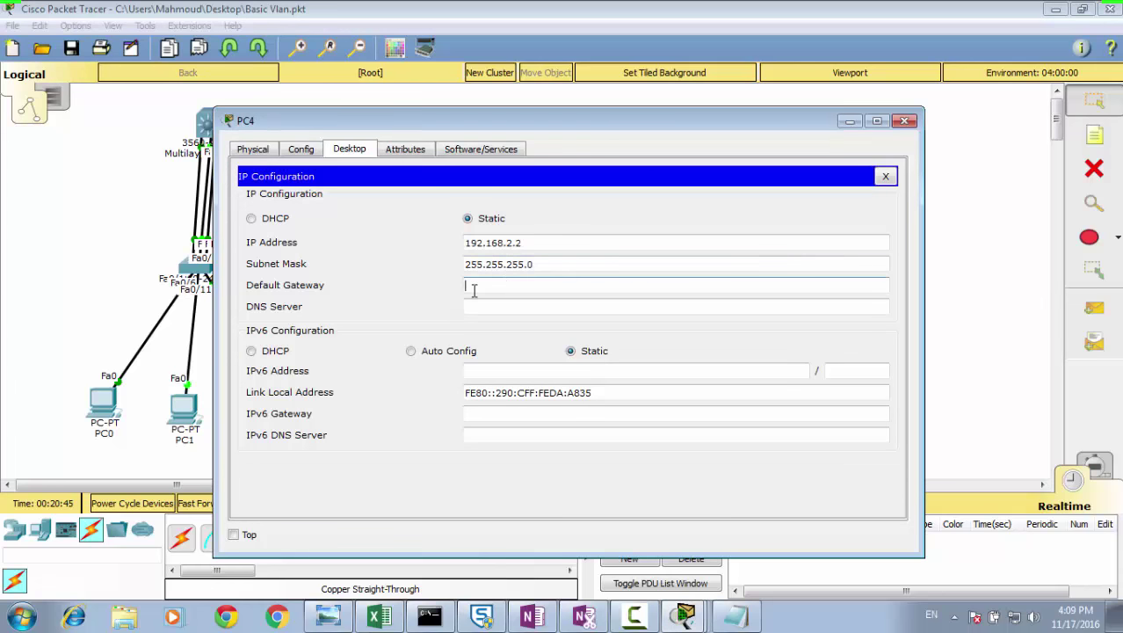
{"action": "key", "text": "ctrl+v"}
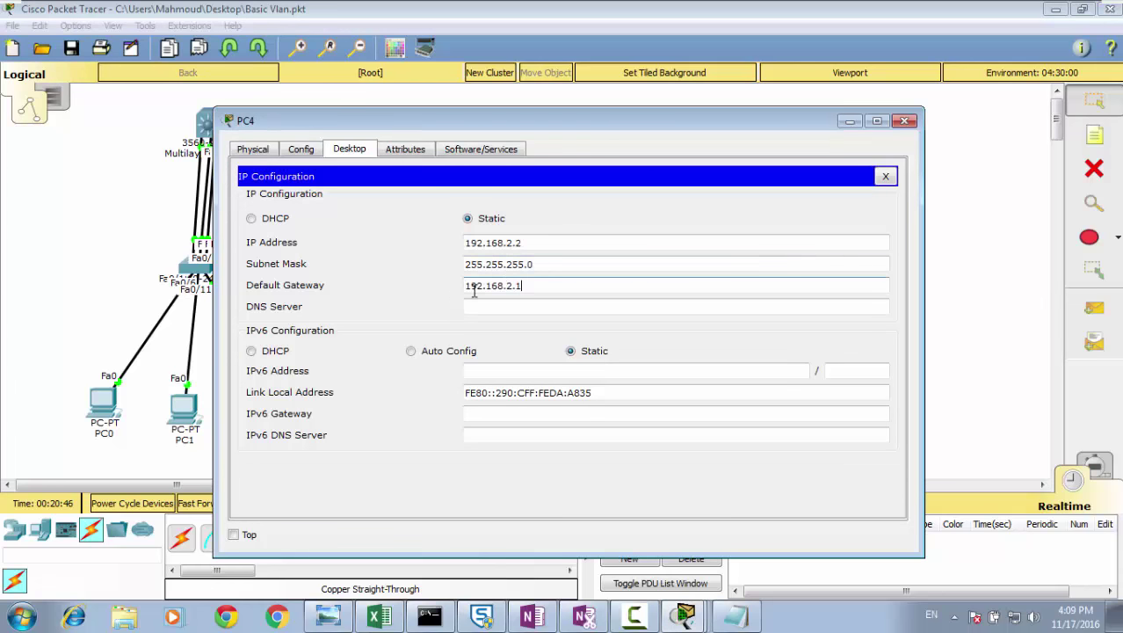
{"action": "left_click", "coordinate": [904, 120]}
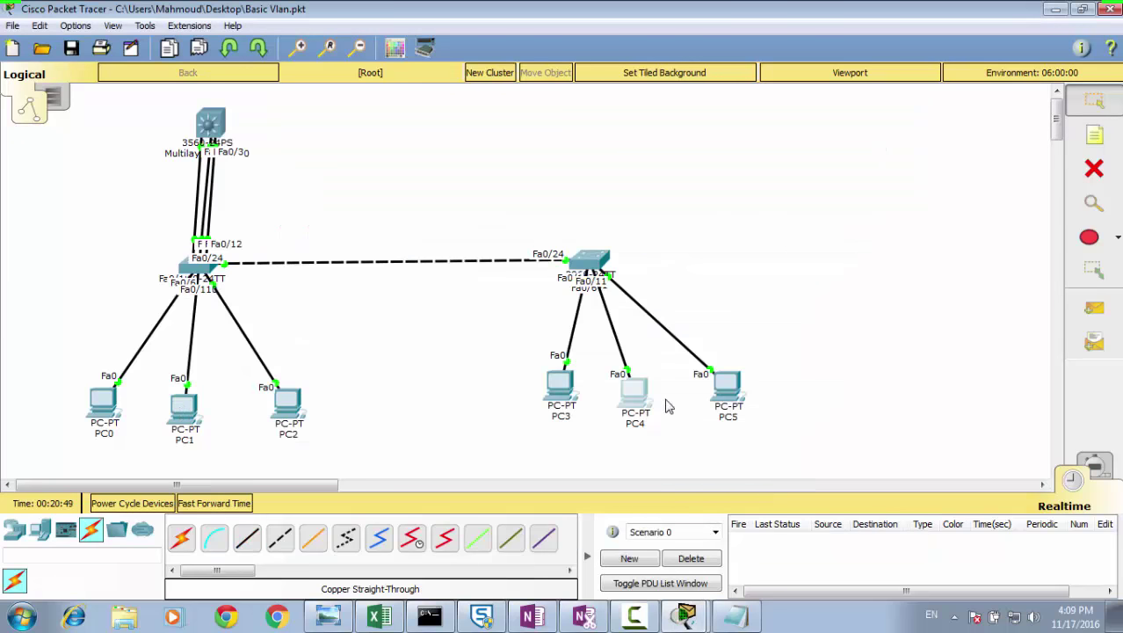
Step: Give PC2 the static IP address 192.168.3.2 with subnet mask 255.255.255.0
{"action": "left_click", "coordinate": [290, 413]}
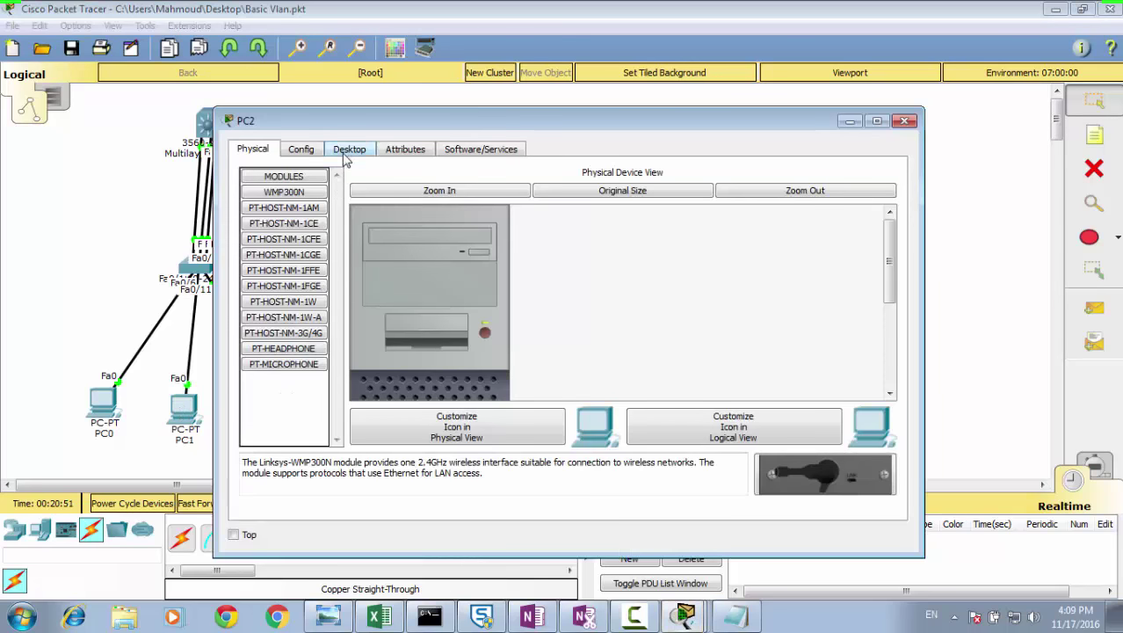
{"action": "left_click", "coordinate": [349, 148]}
{"action": "left_click", "coordinate": [322, 215]}
{"action": "left_click", "coordinate": [485, 243]}
{"action": "type", "text": "192.168.2"}
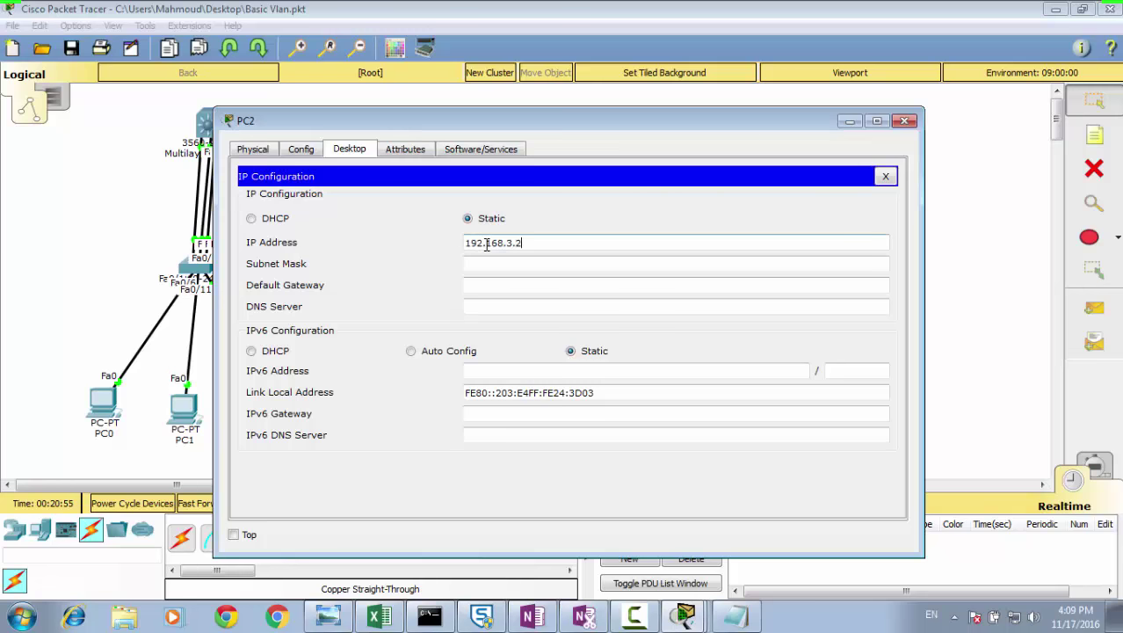
{"action": "left_click", "coordinate": [497, 263]}
Step: Set PC2's default gateway to 192.168.3.1 and close its configuration window
{"action": "left_click_drag", "start_coordinate": [539, 244], "coordinate": [443, 238]}
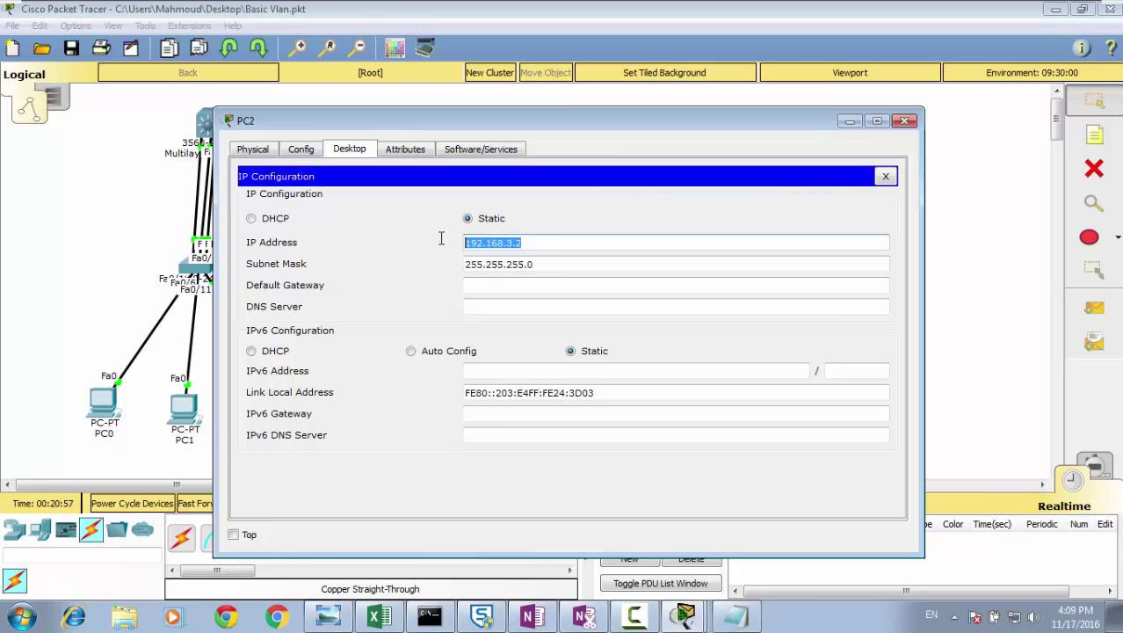
{"action": "left_click", "coordinate": [496, 286]}
{"action": "key", "text": "ctrl+v"}
{"action": "type", "text": "1"}
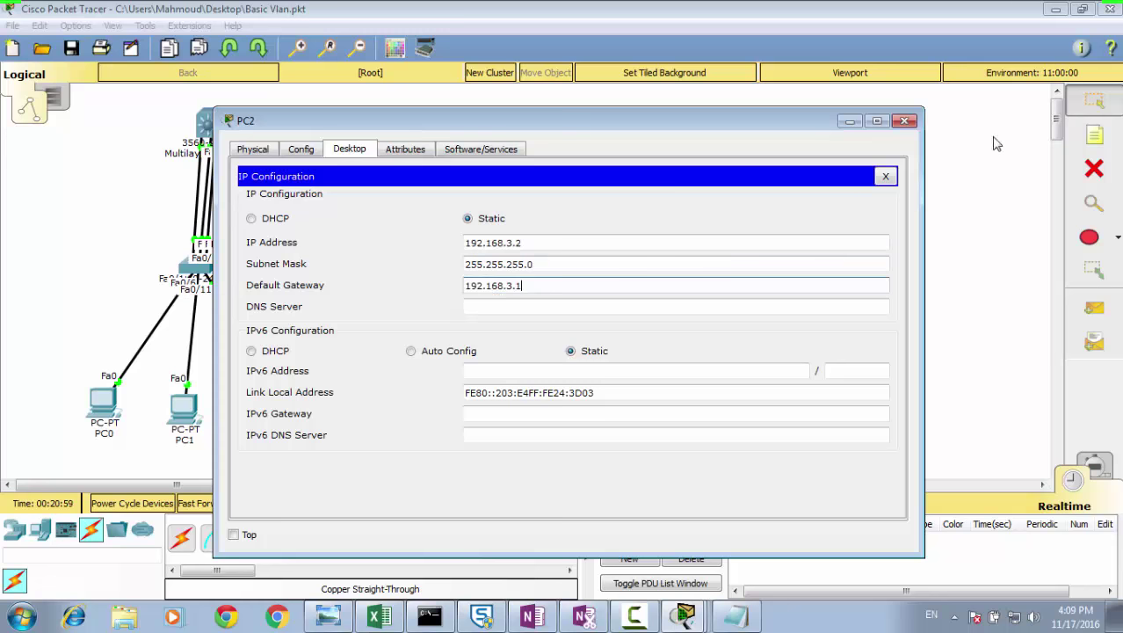
{"action": "left_click_drag", "start_coordinate": [545, 287], "coordinate": [348, 291]}
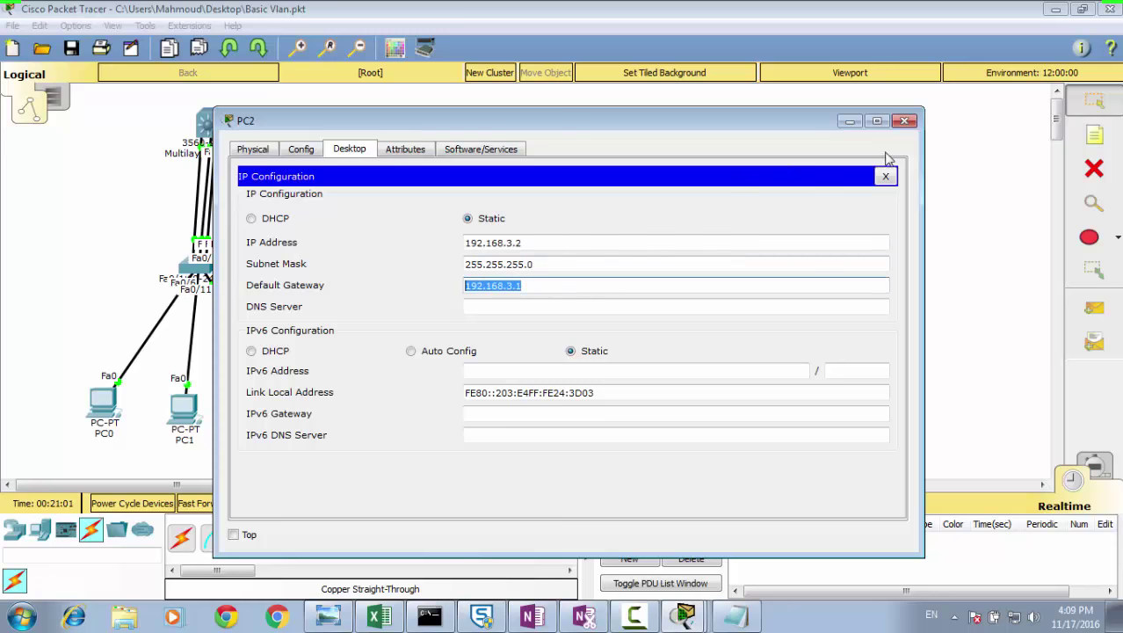
{"action": "left_click", "coordinate": [904, 121]}
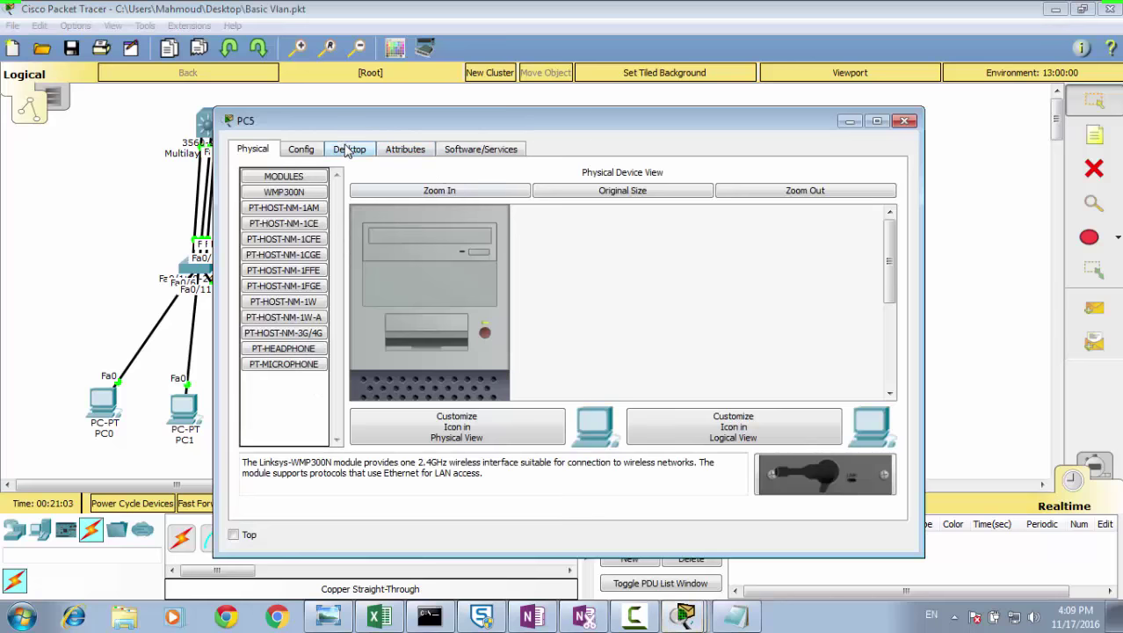
Step: Give PC5 the static IP address 192.168.3.3 with subnet mask 255.255.255.0
{"action": "left_click", "coordinate": [348, 152]}
{"action": "left_click", "coordinate": [333, 208]}
{"action": "left_click", "coordinate": [490, 243]}
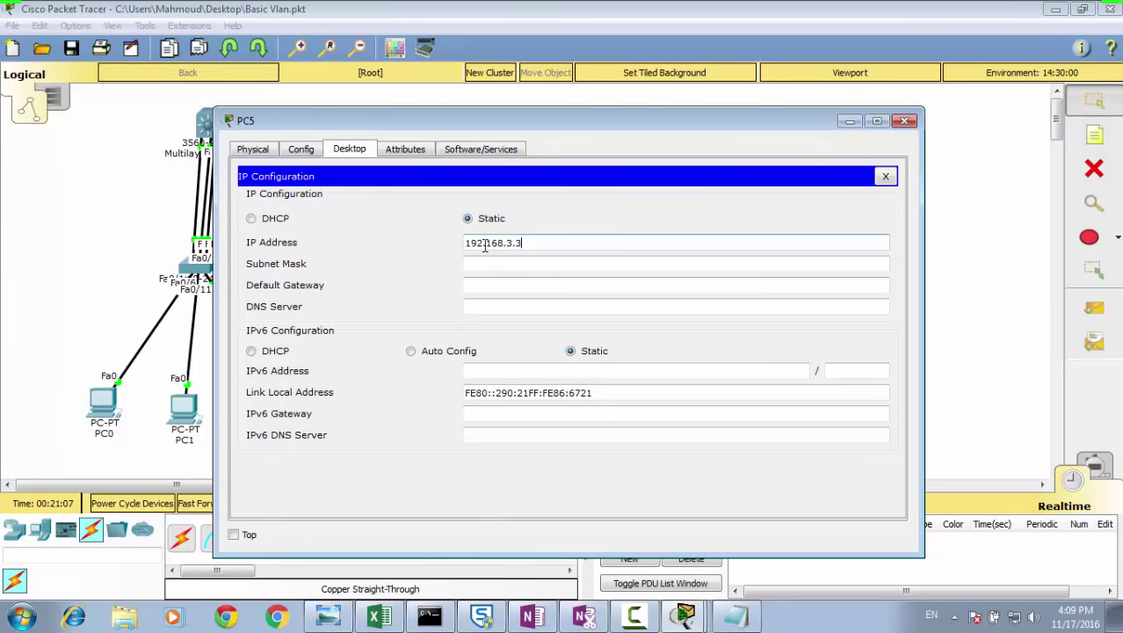
{"action": "type", "text": "192.168.3.3"}
{"action": "left_click", "coordinate": [497, 262]}
Step: Set PC5's default gateway to 192.168.3.1 and close its configuration window
{"action": "left_click_drag", "start_coordinate": [527, 243], "coordinate": [411, 231]}
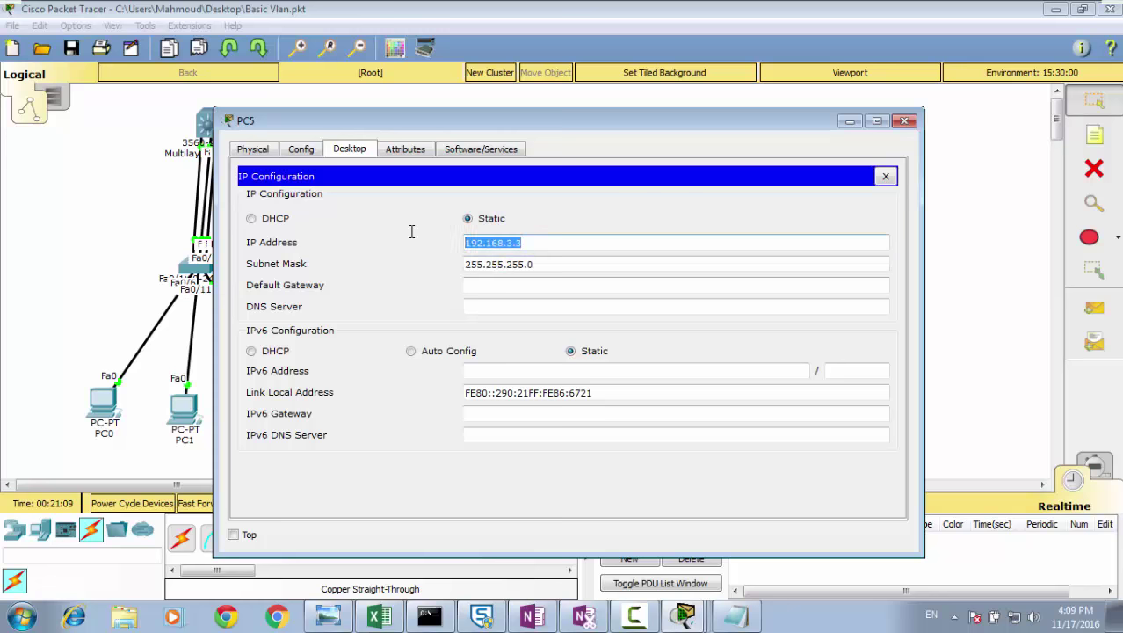
{"action": "left_click", "coordinate": [475, 285]}
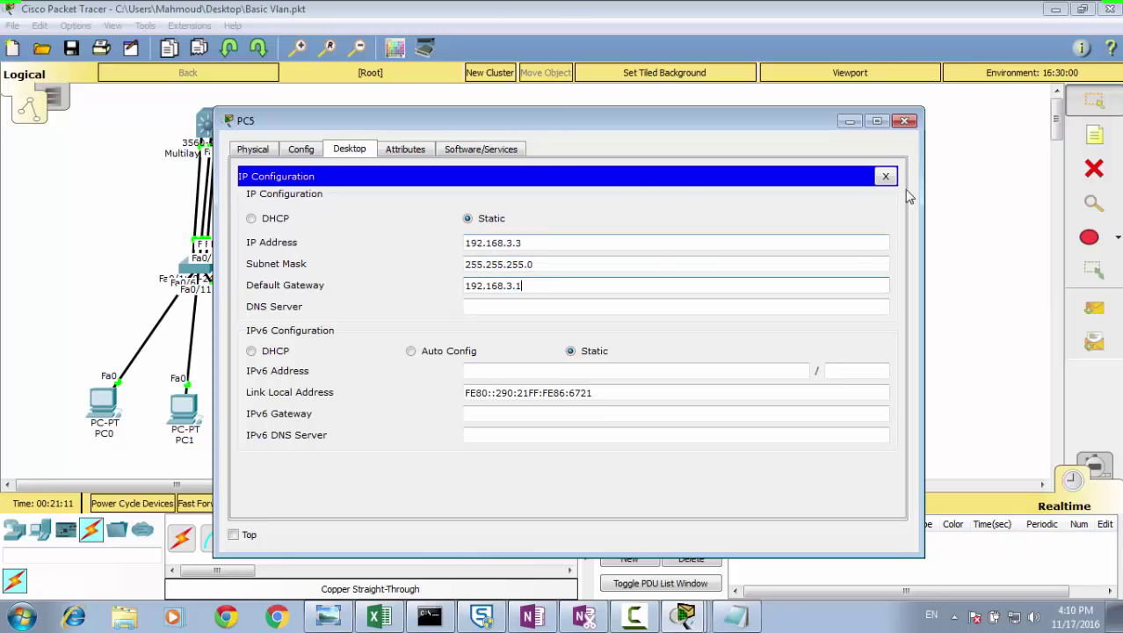
{"action": "left_click", "coordinate": [906, 122]}
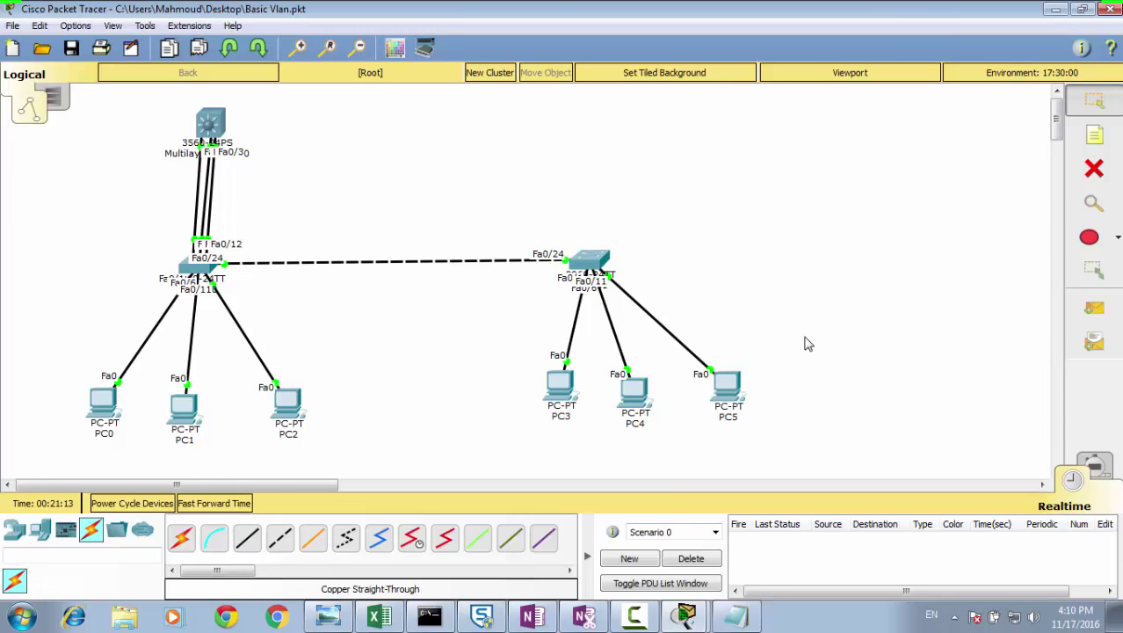
Step: Send a simple PDU from PC0 to PC1 to test routing between their VLANs
{"action": "left_click", "coordinate": [1094, 307]}
{"action": "left_click", "coordinate": [102, 403]}
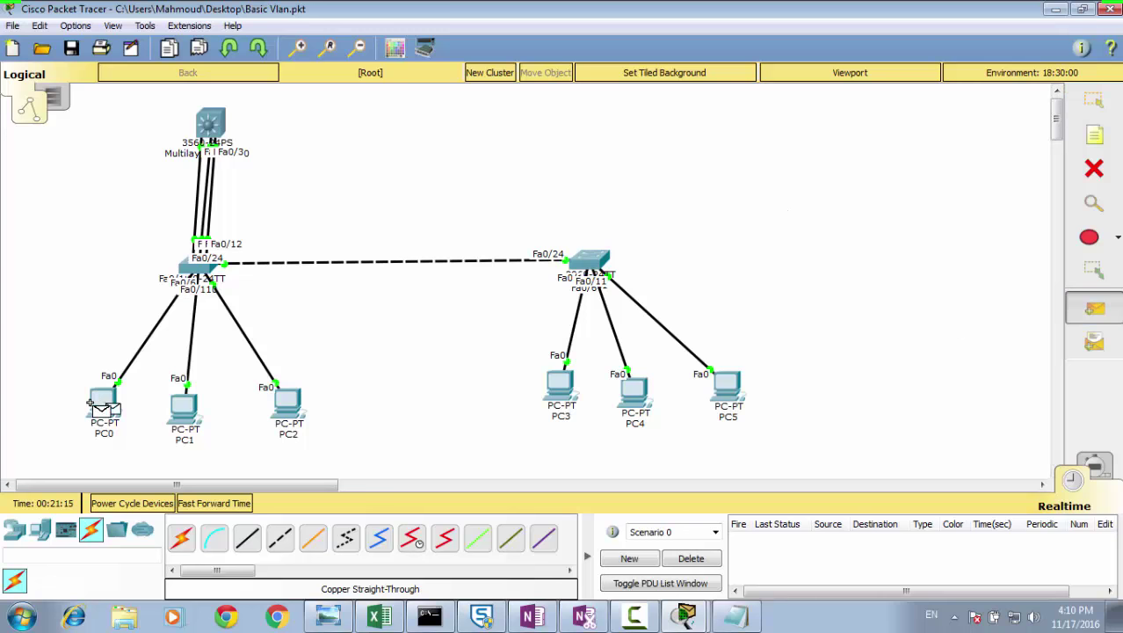
{"action": "left_click", "coordinate": [181, 406]}
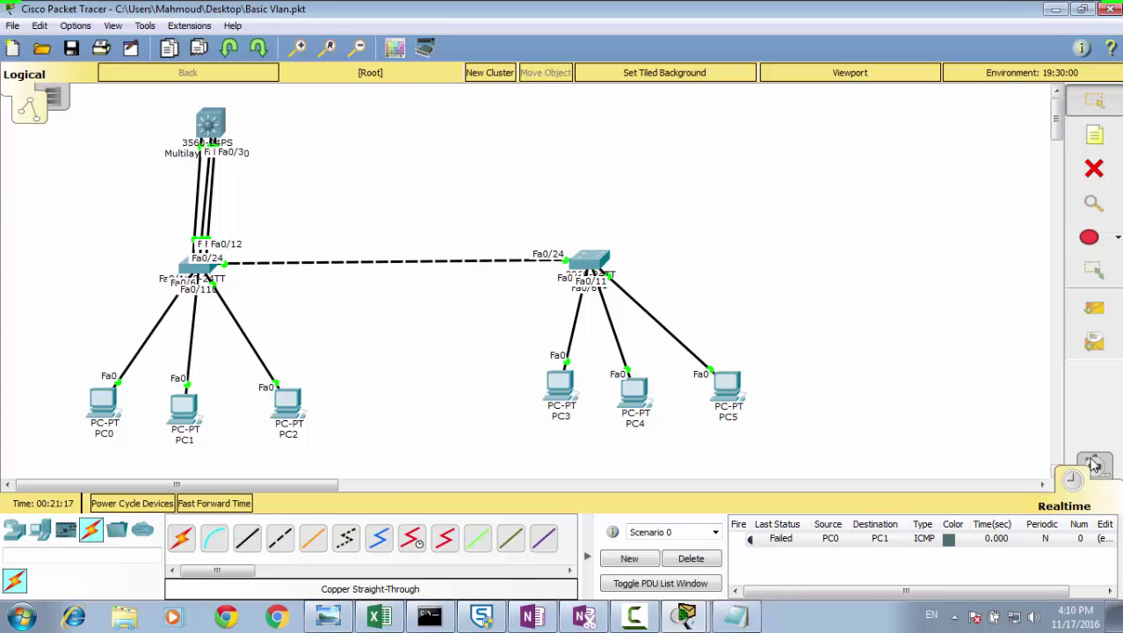
Step: Rerun the PC0-to-PC1 test by cycling through simulation and realtime modes, returning to simulation mode with the event list hidden
{"action": "left_click", "coordinate": [1094, 466]}
{"action": "left_click", "coordinate": [1071, 481]}
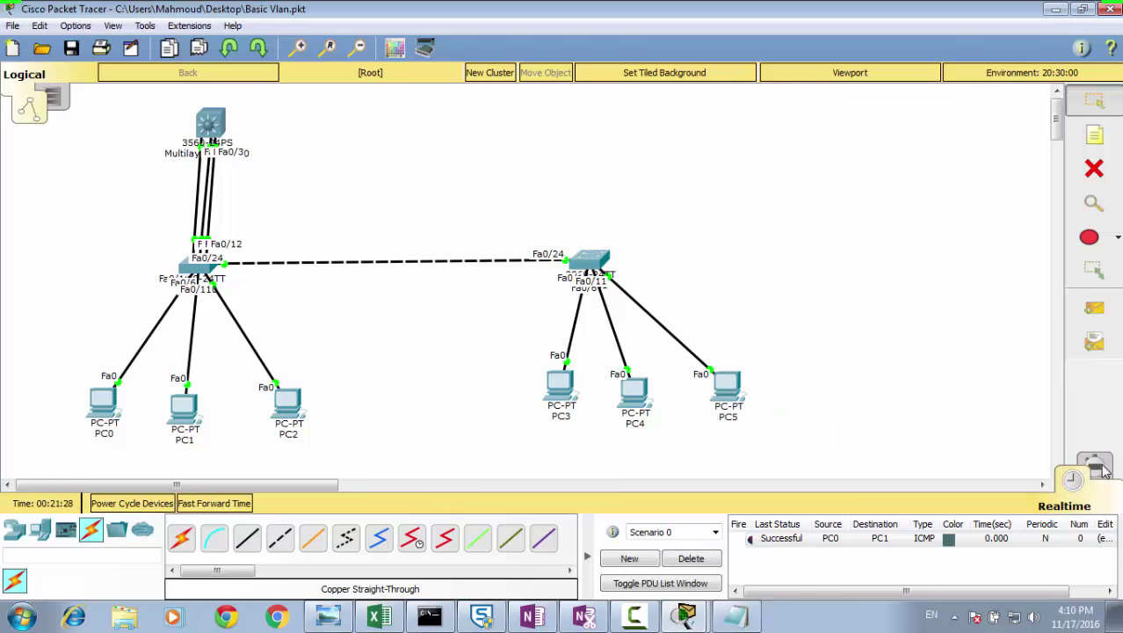
{"action": "left_click", "coordinate": [1103, 473]}
{"action": "left_click", "coordinate": [1057, 92]}
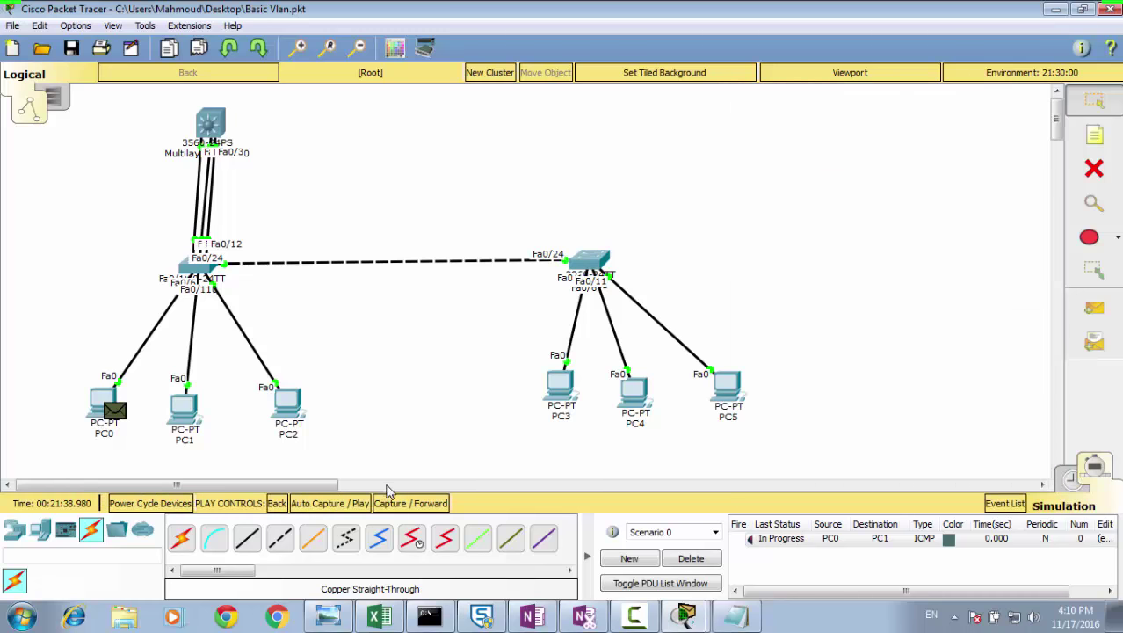
Step: Advance the simulation event by event to trace the ICMP packet from PC0 to PC1 and its reply back
{"action": "left_click", "coordinate": [404, 503]}
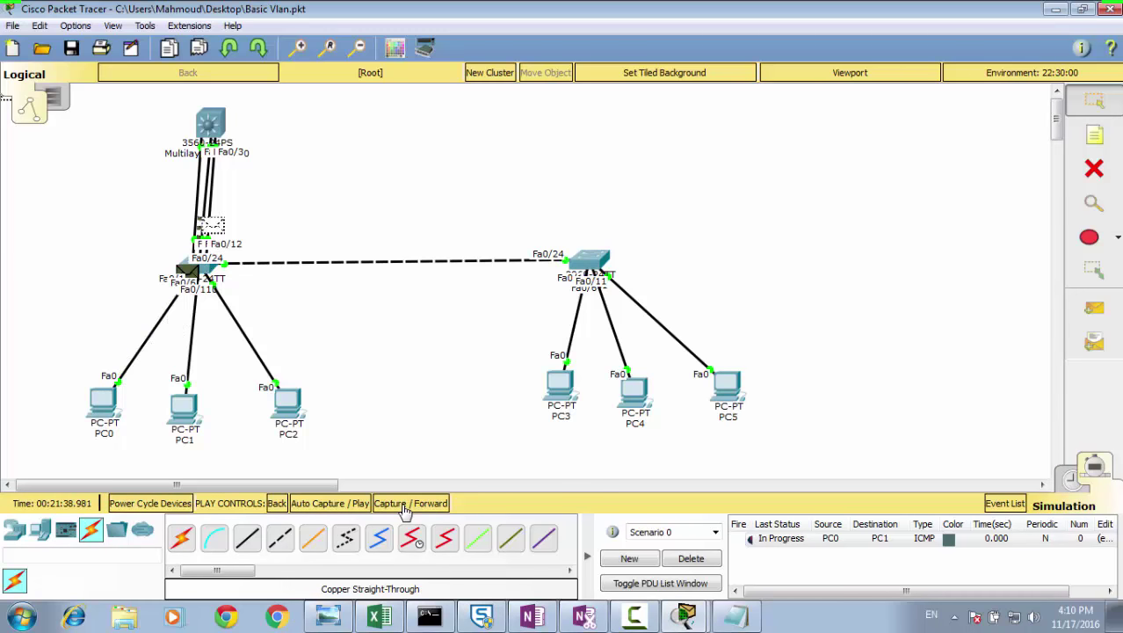
{"action": "left_click", "coordinate": [406, 503]}
{"action": "left_click", "coordinate": [406, 504]}
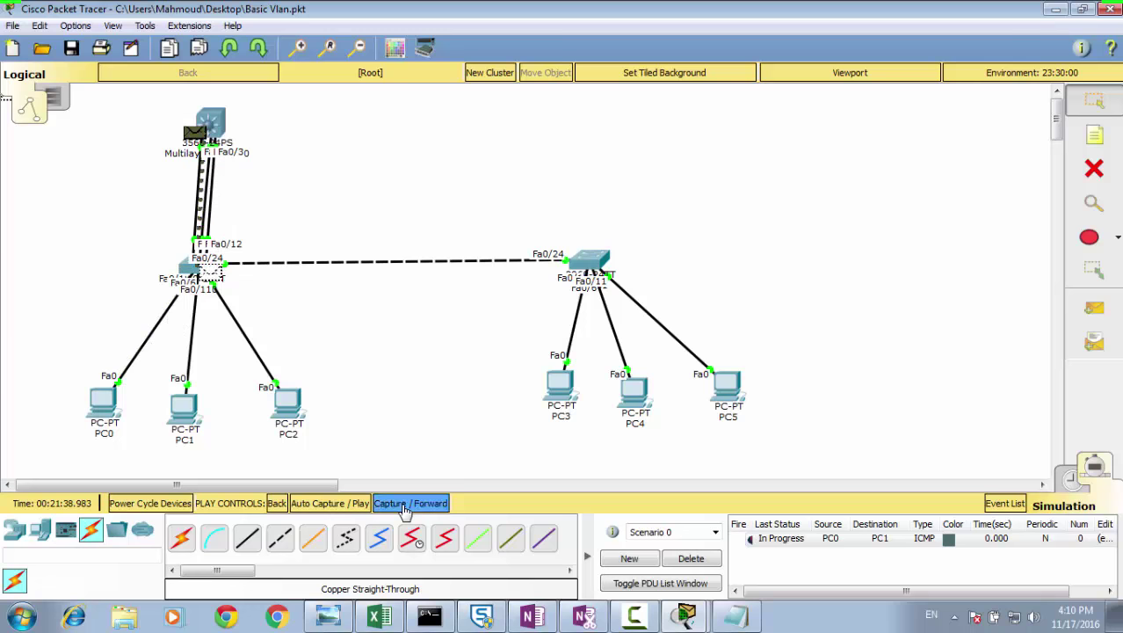
{"action": "left_click", "coordinate": [403, 507]}
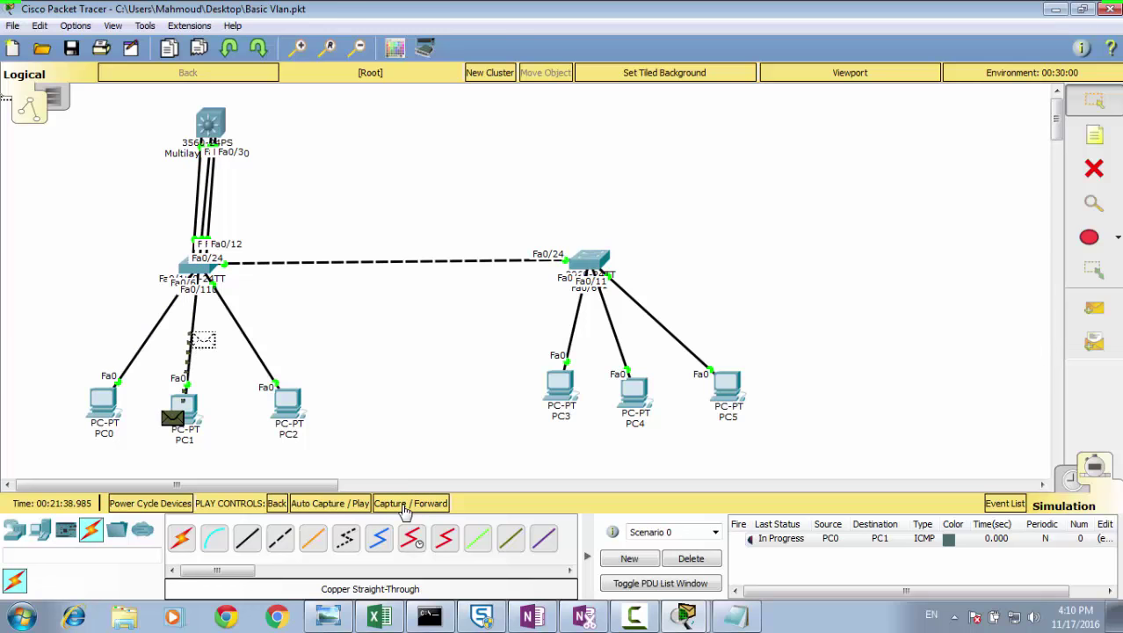
{"action": "left_click", "coordinate": [403, 507]}
{"action": "left_click", "coordinate": [403, 507]}
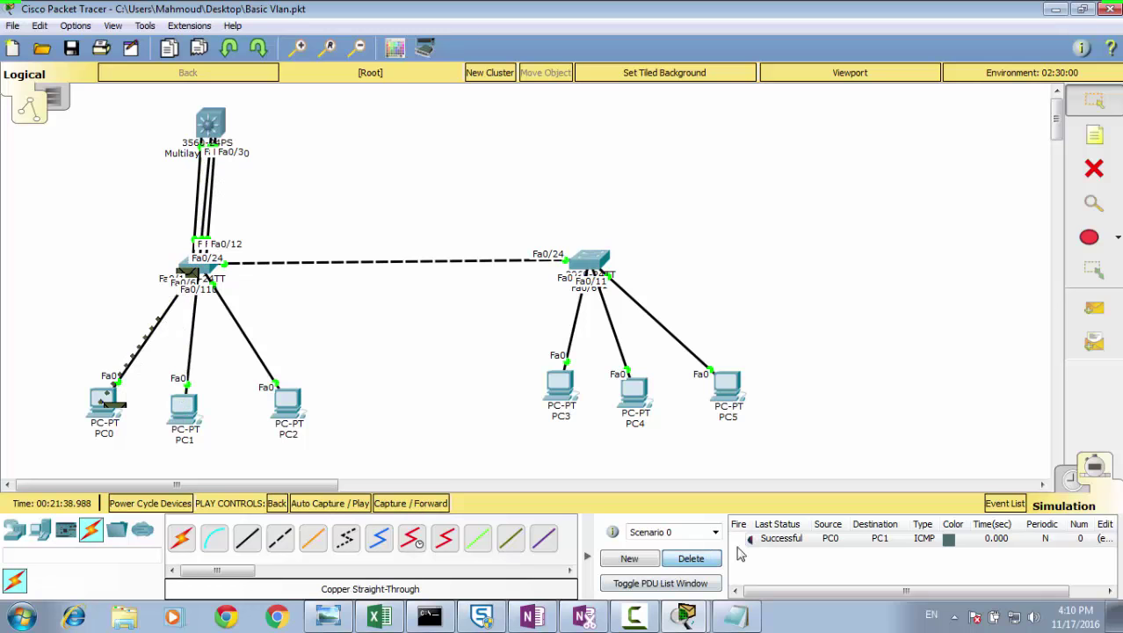
Step: Delete the current test scenario and add a simple PDU from PC0 to PC2, restarting simulation mode for the new test
{"action": "left_click", "coordinate": [708, 559]}
{"action": "left_click", "coordinate": [1094, 307]}
{"action": "left_click", "coordinate": [103, 403]}
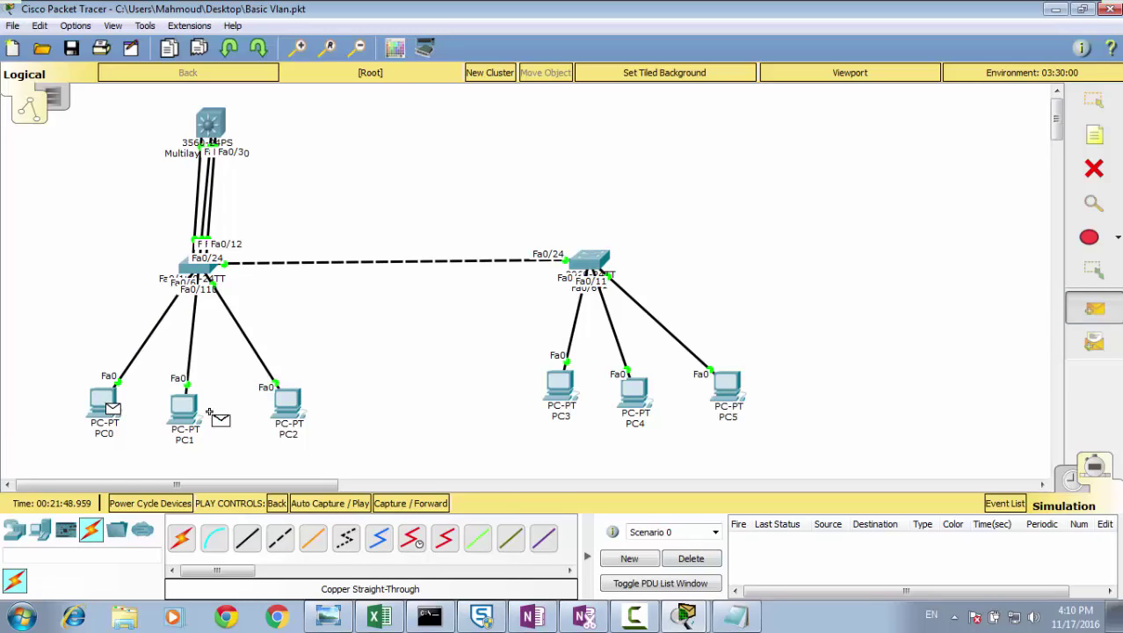
{"action": "left_click", "coordinate": [277, 402]}
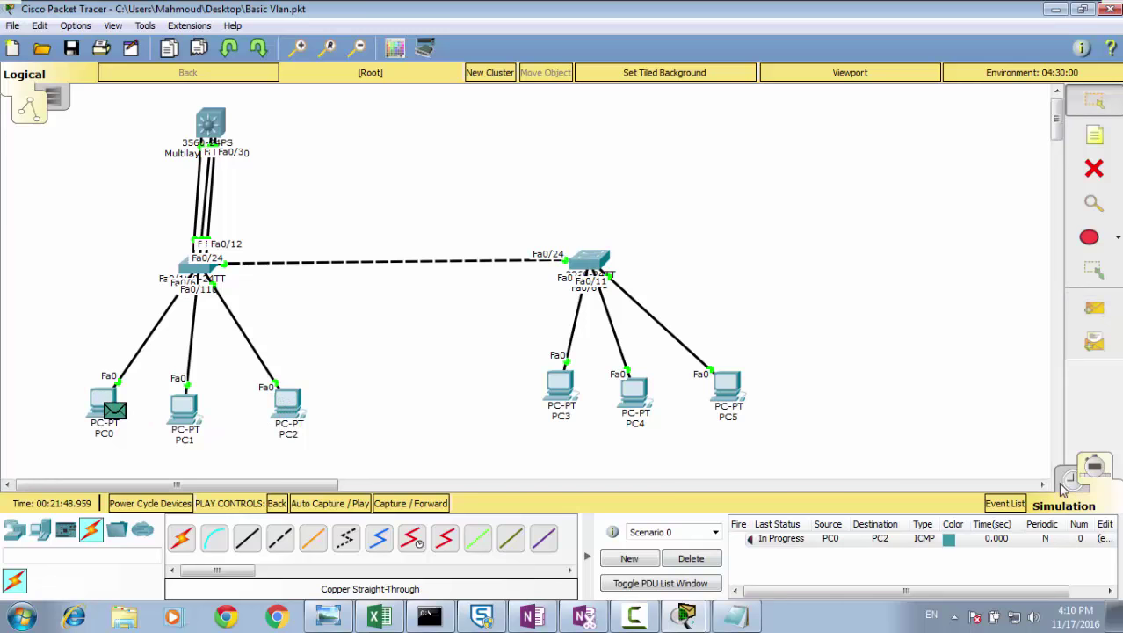
{"action": "left_click", "coordinate": [1094, 468]}
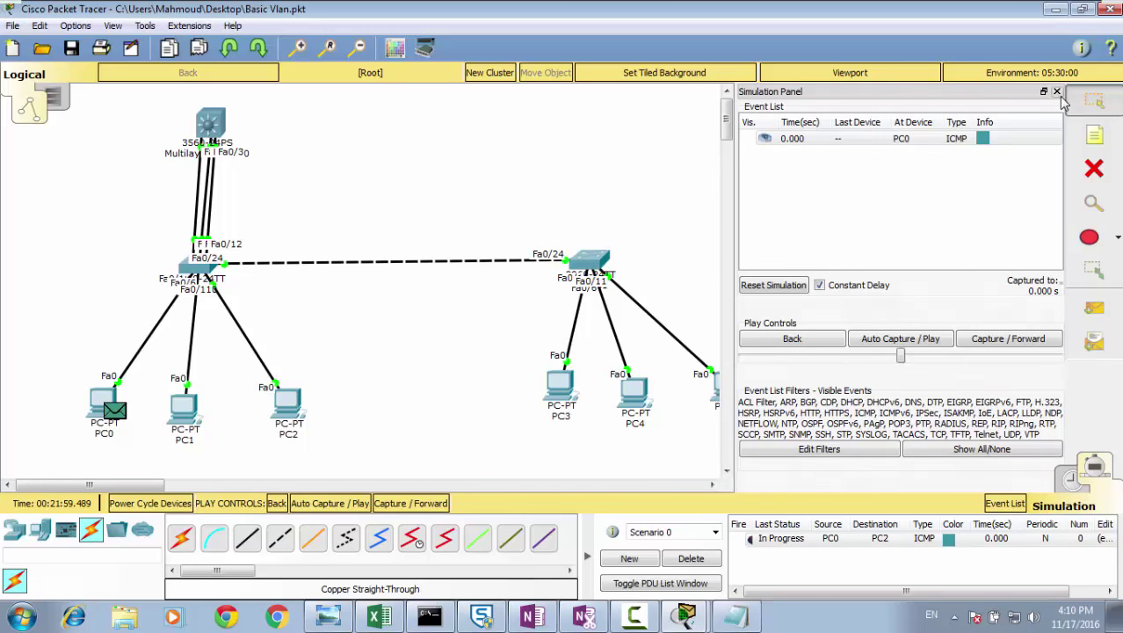